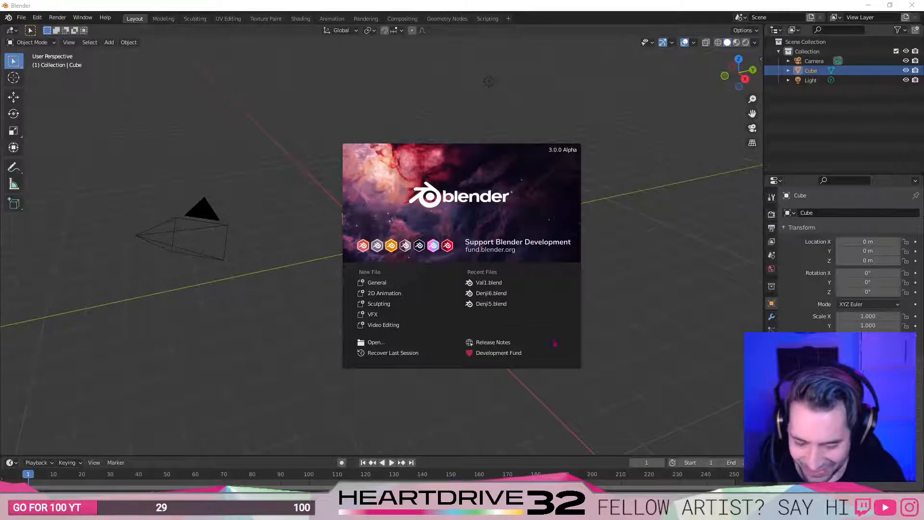
Open the recent file Val1.blend and check the character against its front and side references.
click(506, 282)
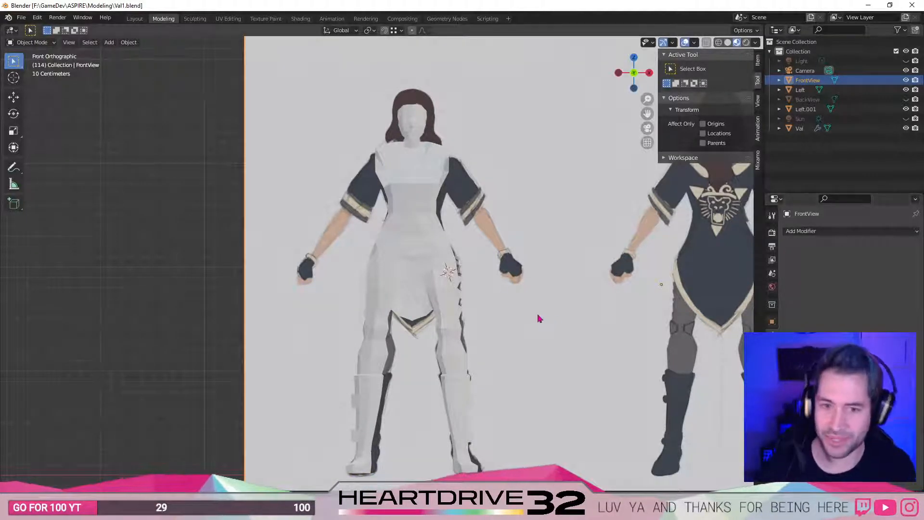
middle_drag(429, 282, 519, 305)
key(KP_3)
key(KP_1)
key(KP_3)
key(KP_1)
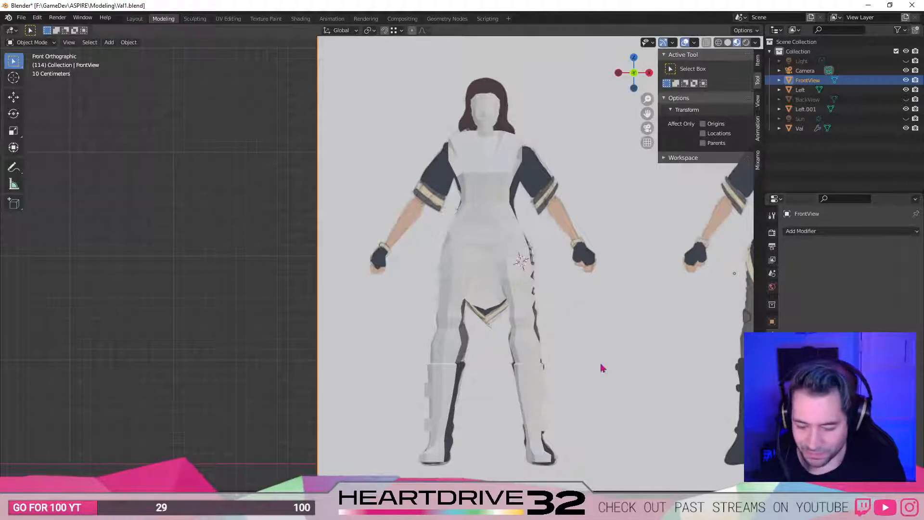
Examine the body mesh's legs, torso and shoulder area against the front reference drawing.
scroll(546, 272, up, 5)
shift+middle_drag(604, 301, 422, 226)
scroll(422, 225, down, 4)
shift+middle_drag(503, 340, 538, 364)
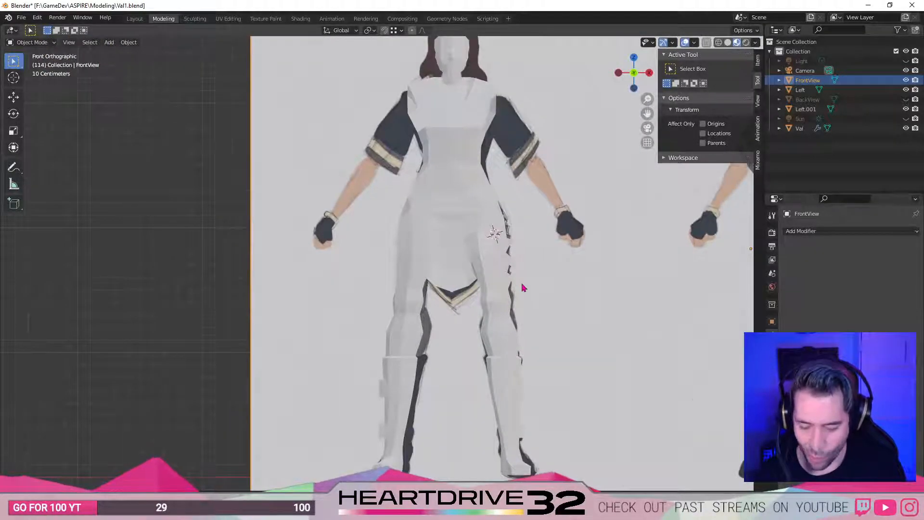
scroll(521, 282, down, 1)
shift+middle_drag(454, 181, 461, 249)
click(461, 249)
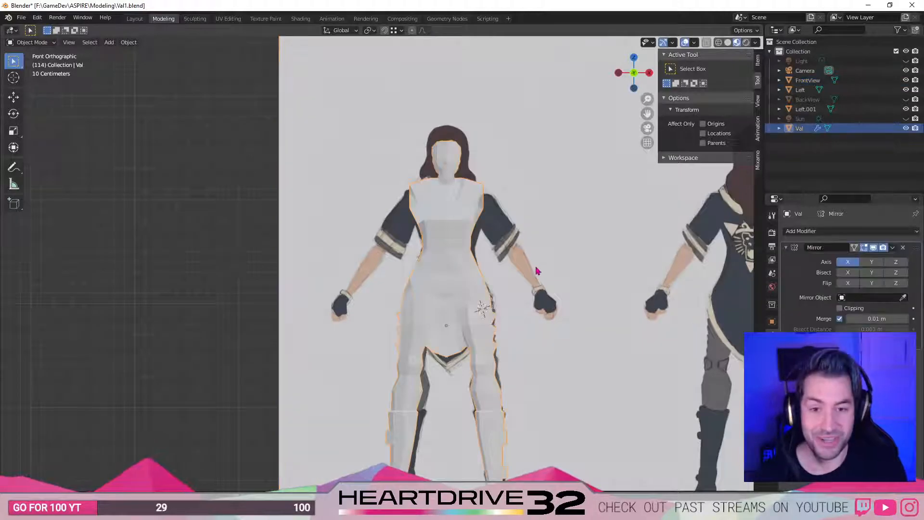
scroll(529, 295, up, 6)
scroll(561, 270, down, 3)
shift+middle_drag(561, 270, 571, 272)
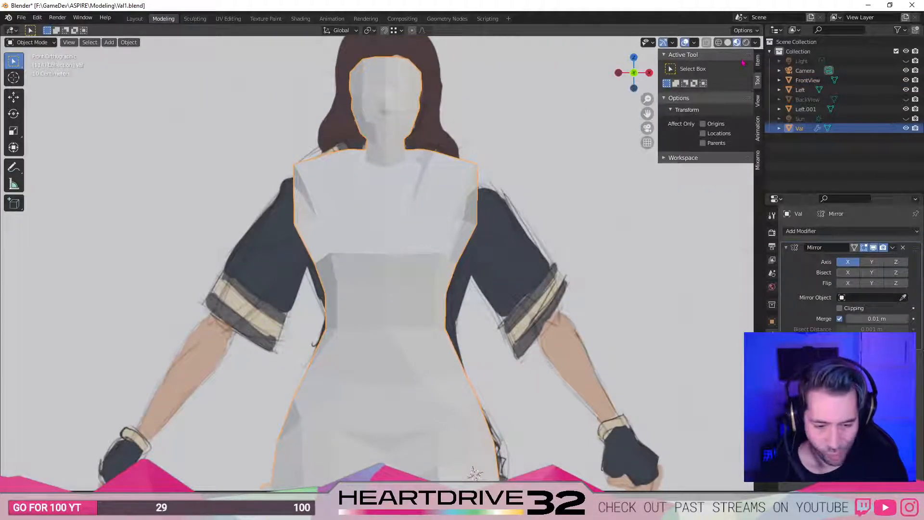
Collapse the Active Tool and Options sections in the viewport sidebar.
click(664, 56)
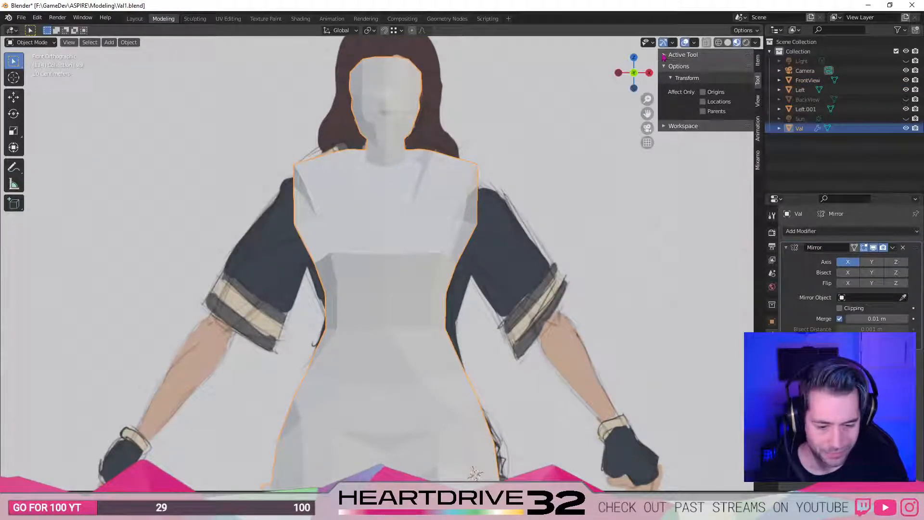
click(695, 66)
click(554, 307)
Select the Val body mesh and enter Edit Mode in the right orthographic view.
middle_drag(554, 307, 527, 339)
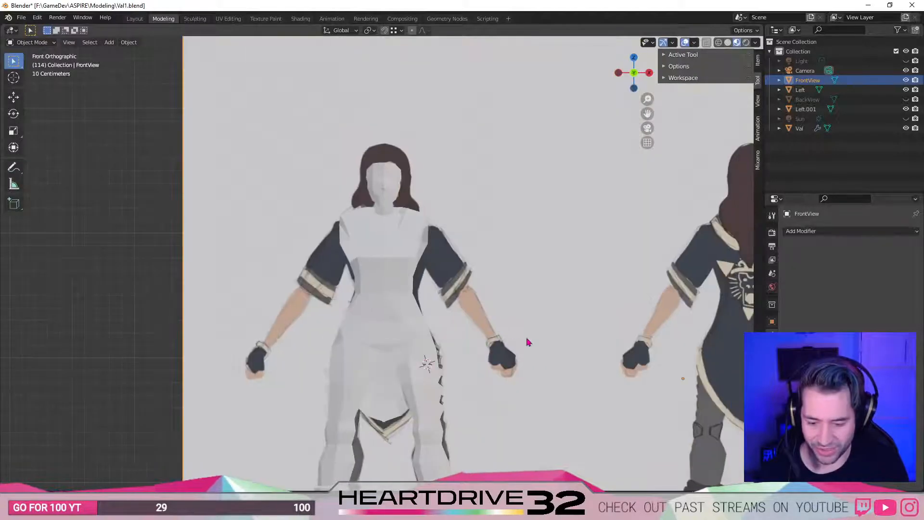
scroll(527, 344, up, 5)
scroll(529, 338, down, 3)
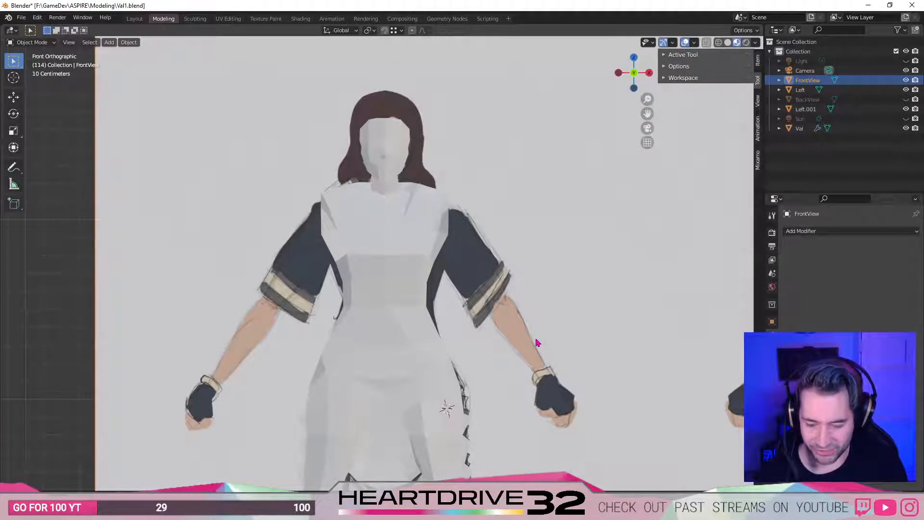
alt+middle_drag(499, 331, 410, 283)
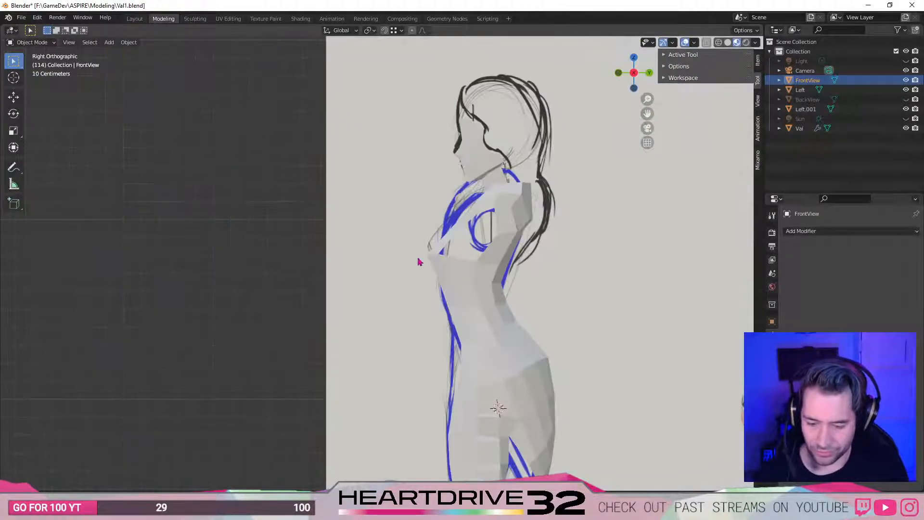
click(462, 295)
click(514, 222)
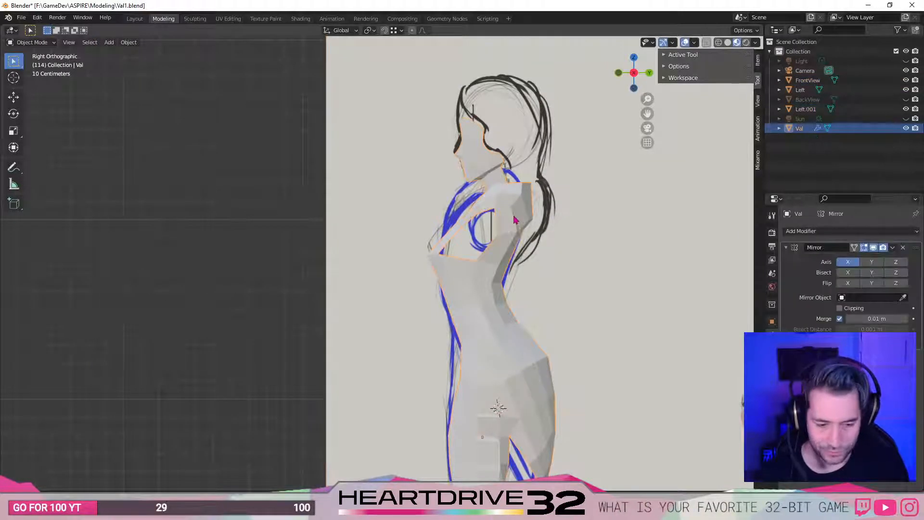
click(789, 128)
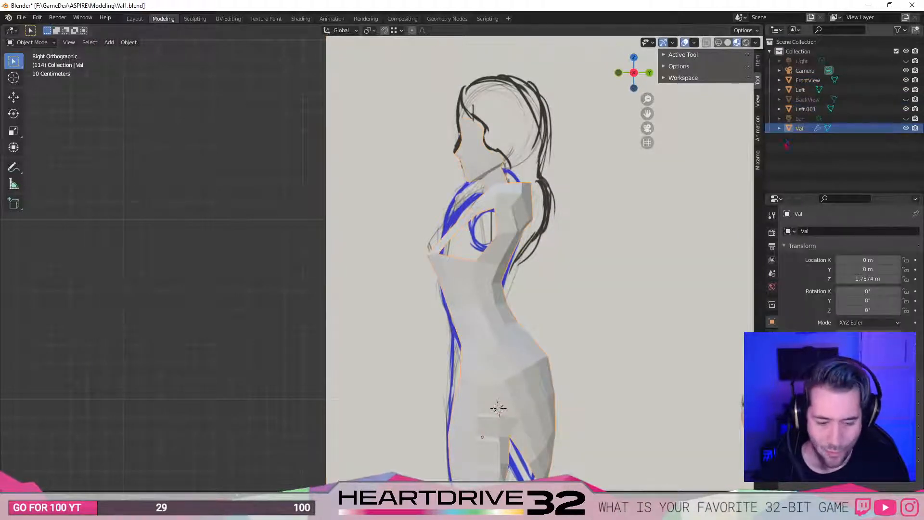
key(Tab)
middle_drag(541, 255, 545, 225)
key(KP_3)
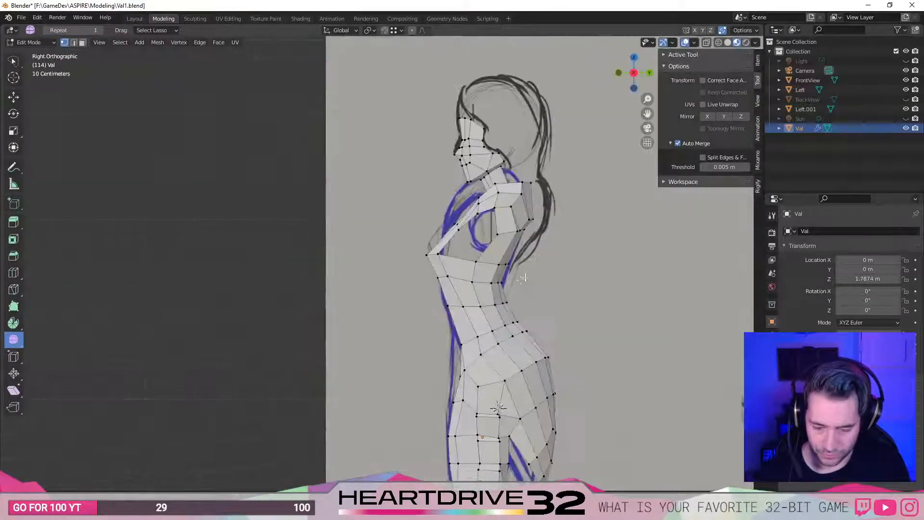
middle_drag(468, 254, 596, 350)
scroll(596, 350, down, 3)
key(shift+a)
click(385, 419)
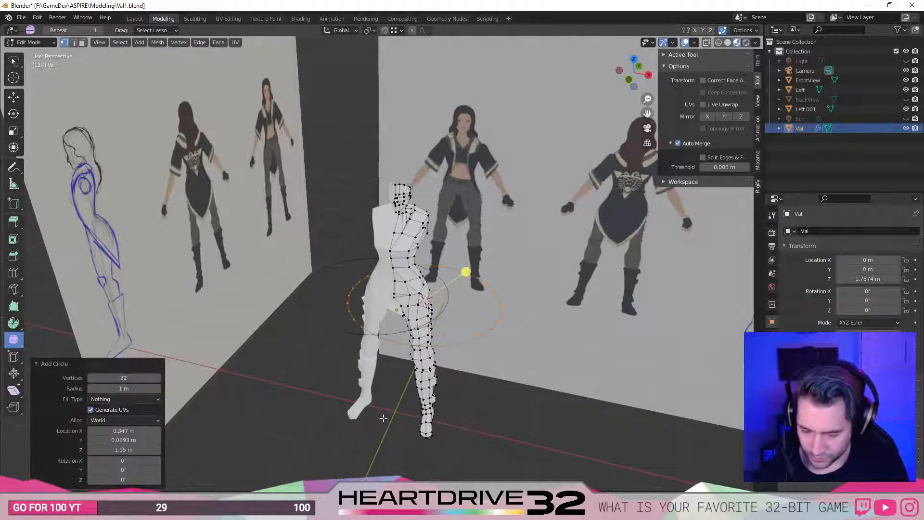
key(shift+a)
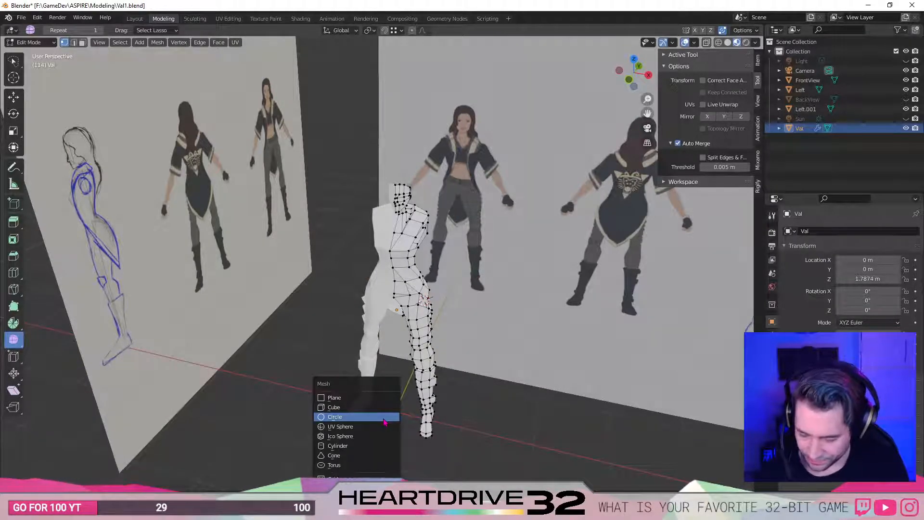
click(357, 446)
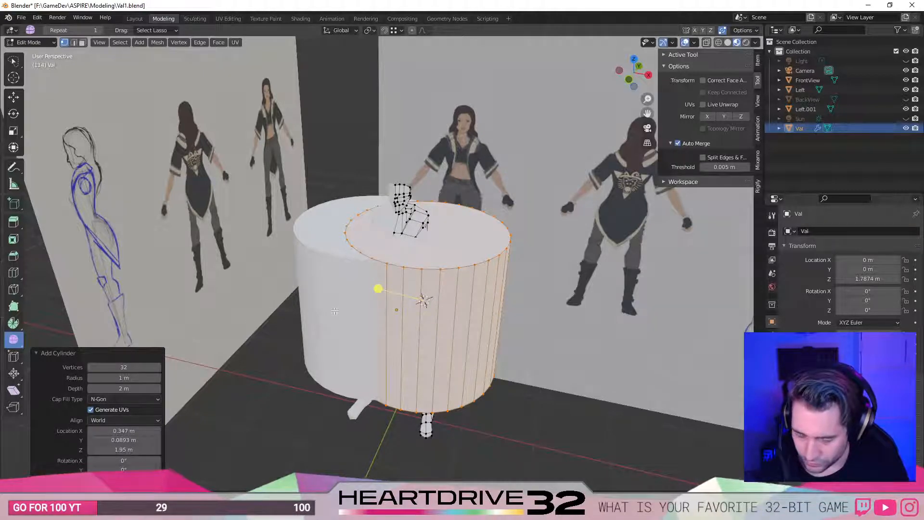
middle_drag(358, 293, 332, 308)
click(131, 368)
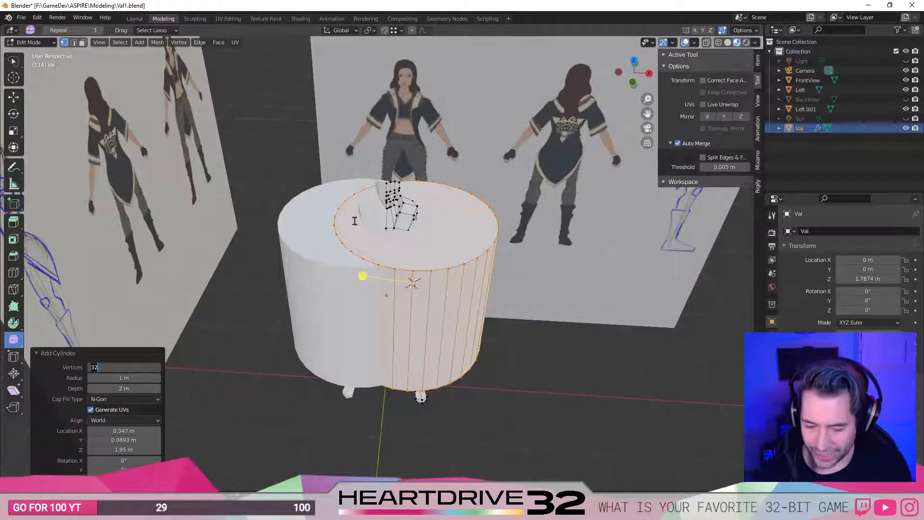
click(445, 307)
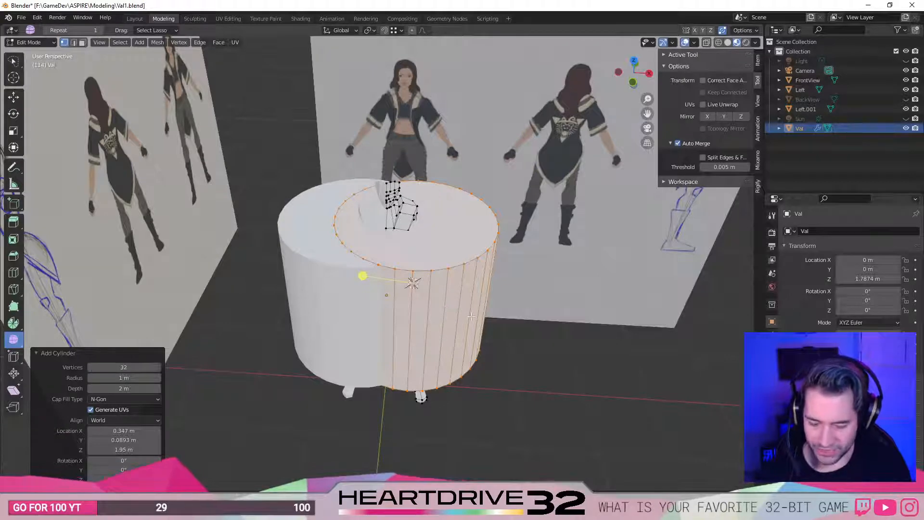
key(g)
key(x)
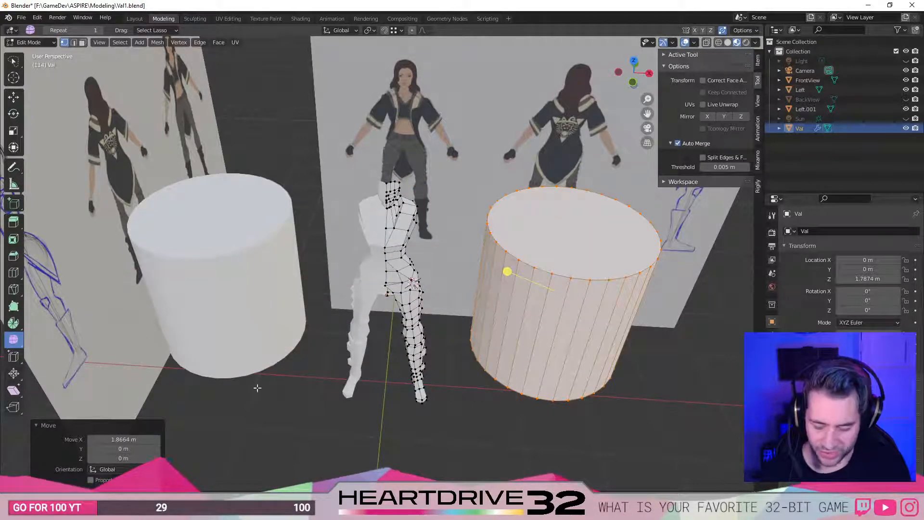
key(g)
key(ctrl+z)
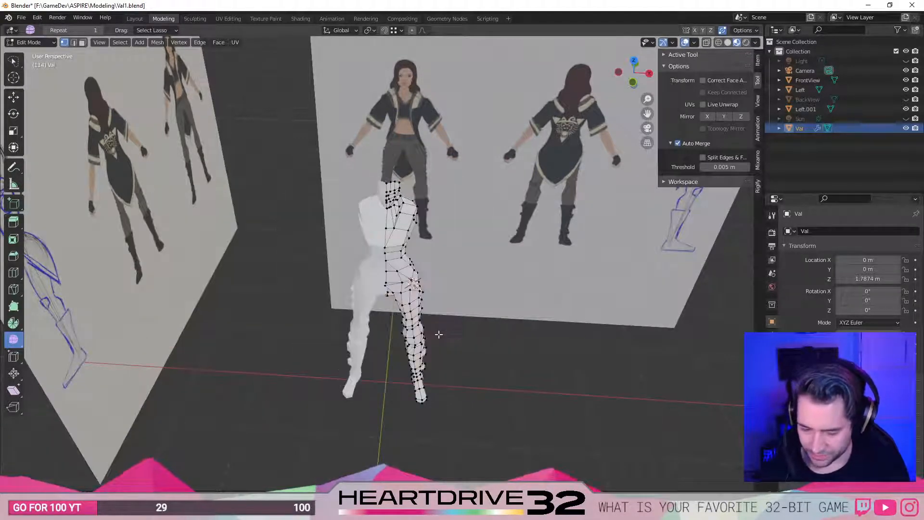
Add a cylinder with 7 vertices, 1 m radius and 2 m depth to the Val mesh.
key(shift+a)
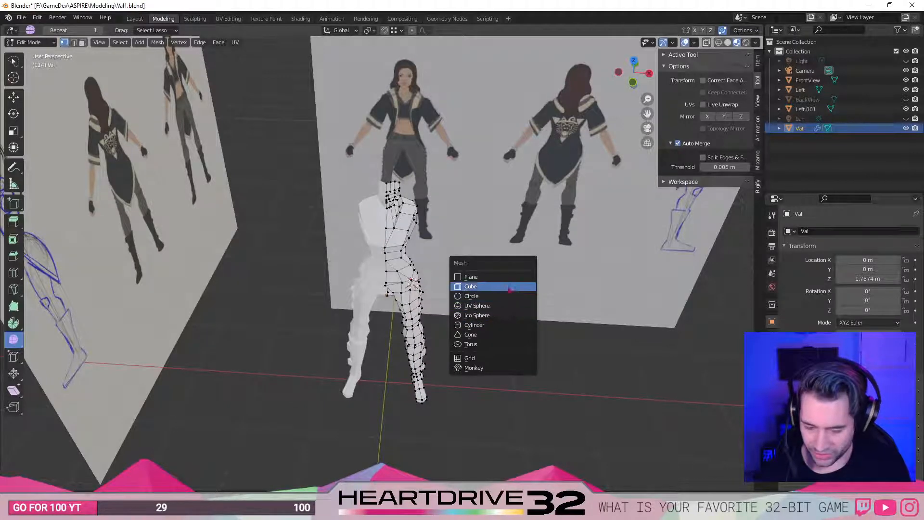
click(481, 325)
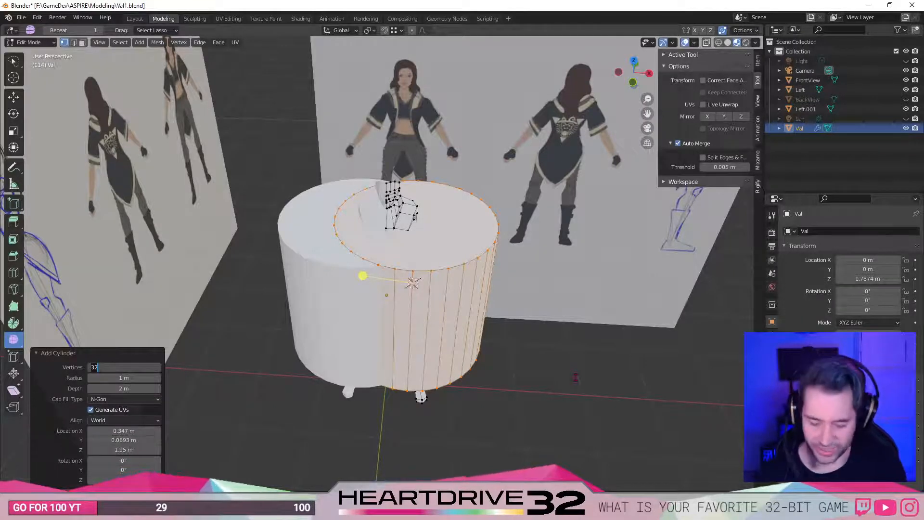
key(Tab)
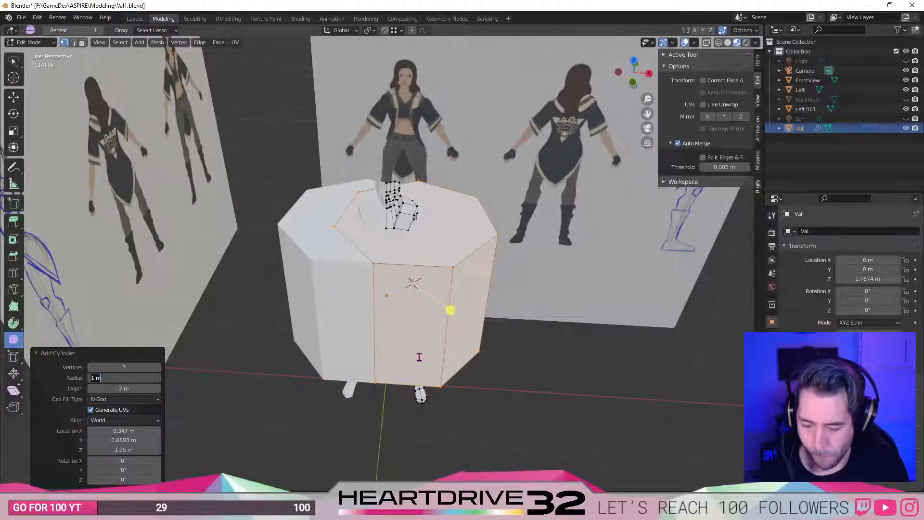
key(Return)
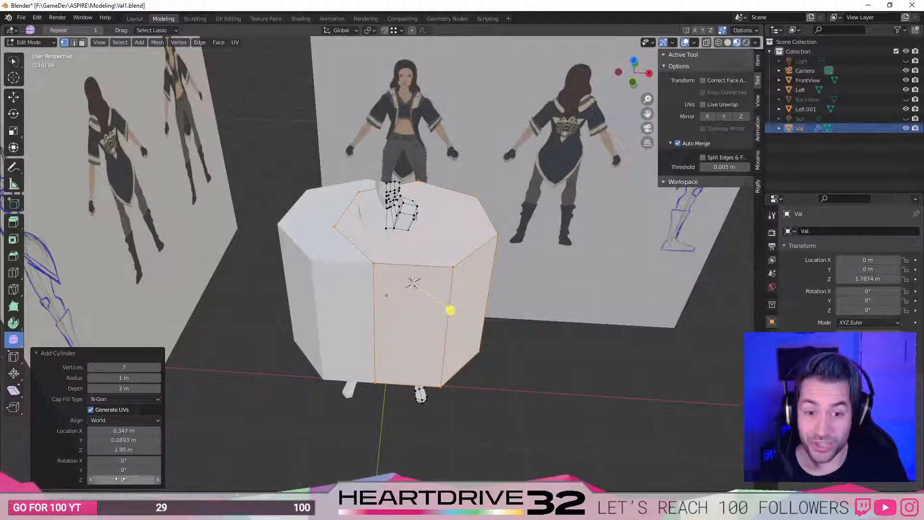
Try to delete the cylinder's vertices on the side that crosses the body's mirror line.
click(442, 292)
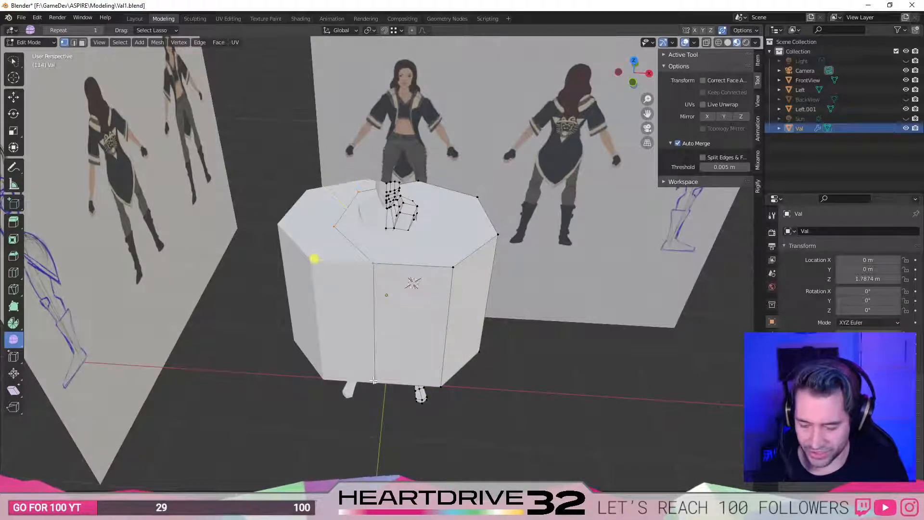
key(z)
click(298, 377)
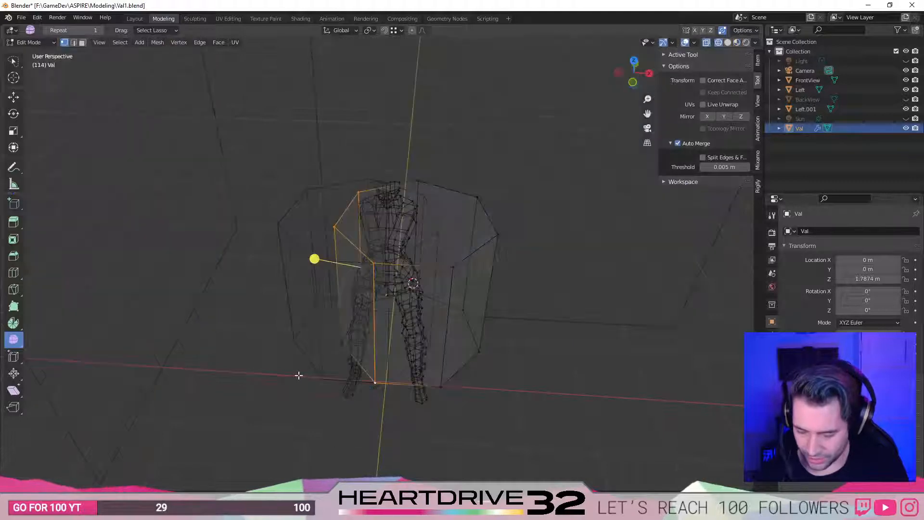
shift+click(340, 343)
middle_drag(243, 342, 270, 347)
shift+click(285, 343)
key(x)
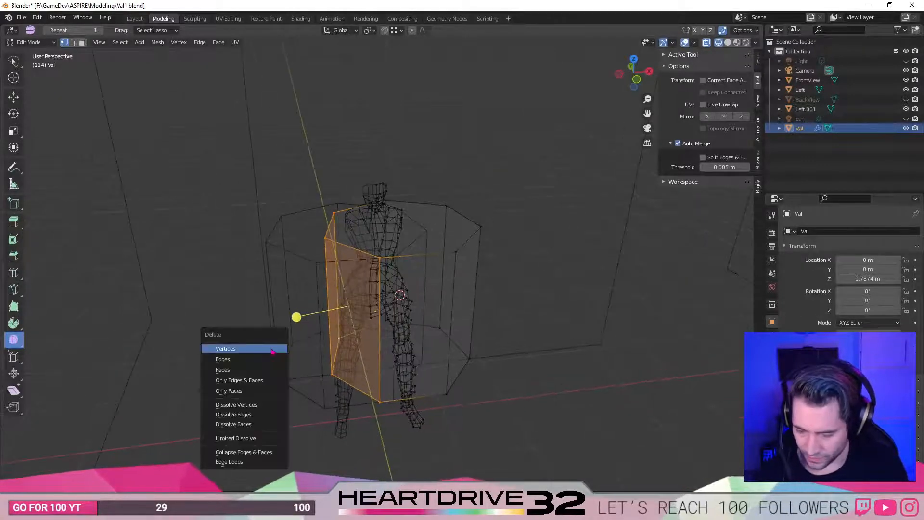
click(271, 347)
middle_drag(415, 351, 393, 342)
key(z)
click(455, 340)
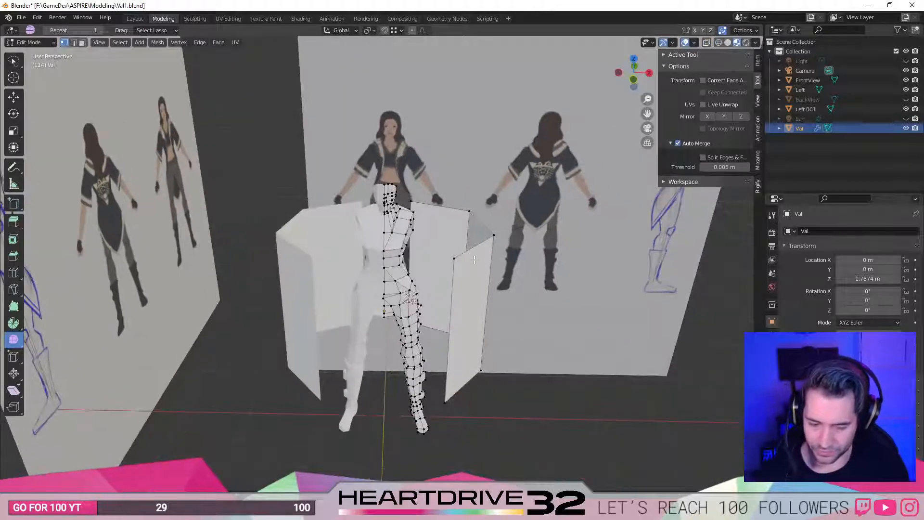
Undo the deletion of the cylinder's vertices.
key(l)
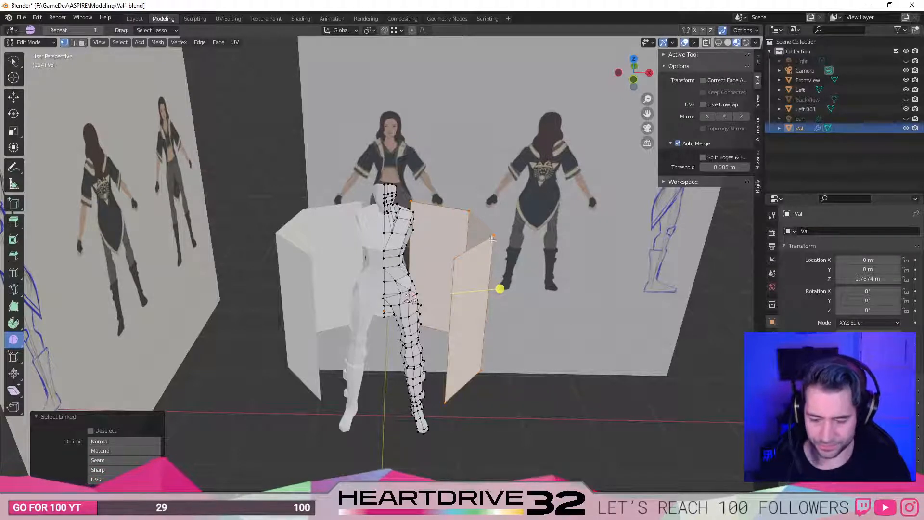
key(r)
click(506, 228)
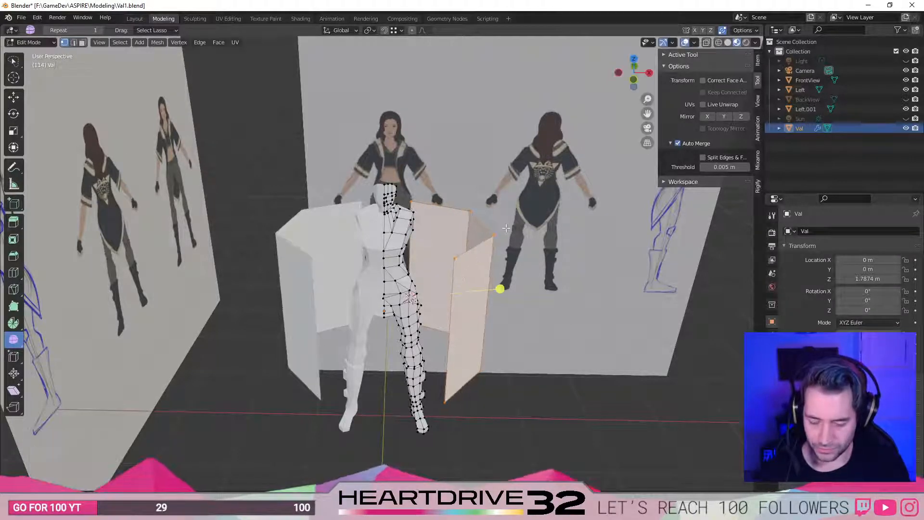
key(alt+h)
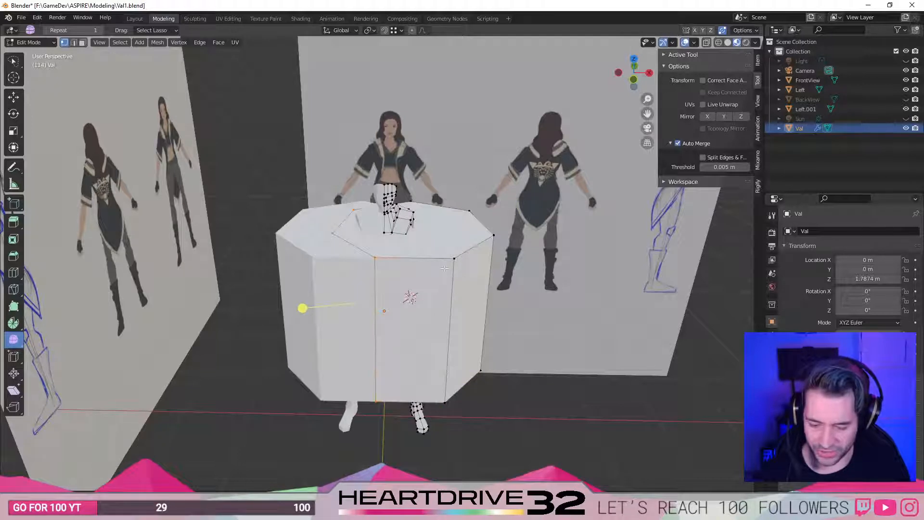
Scale the whole cylinder to 0.166 and move it about 0.20 m in X, 0.40 m in Y and 0.82 m in Z.
key(ctrl+l)
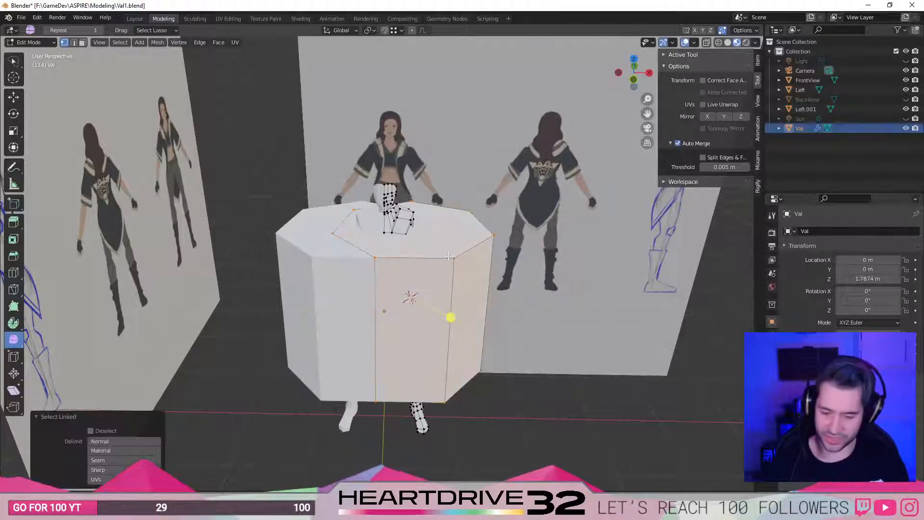
key(s)
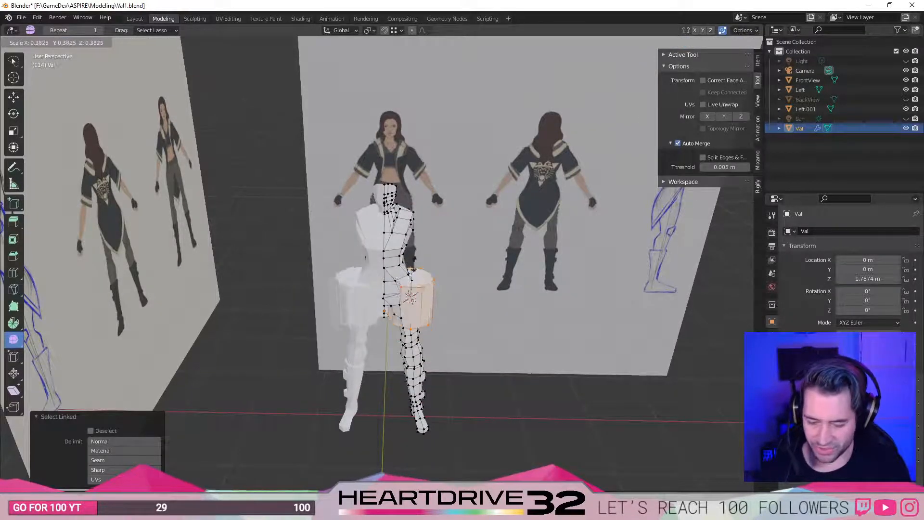
click(415, 282)
key(g)
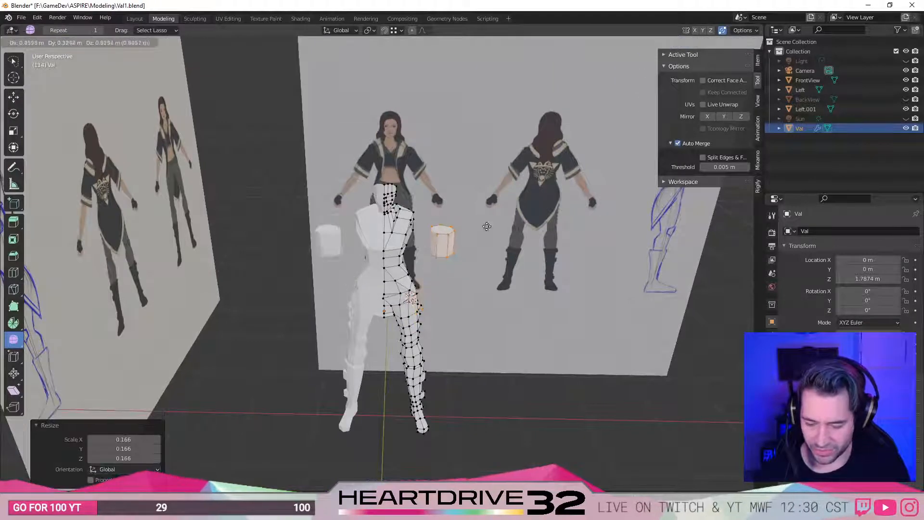
click(474, 218)
Move the cylinder about -0.52 m in Y and 0.05 m in Z to line up with the shoulder in the side reference.
middle_drag(492, 250, 395, 270)
scroll(596, 274, up, 3)
alt+middle_drag(596, 274, 645, 258)
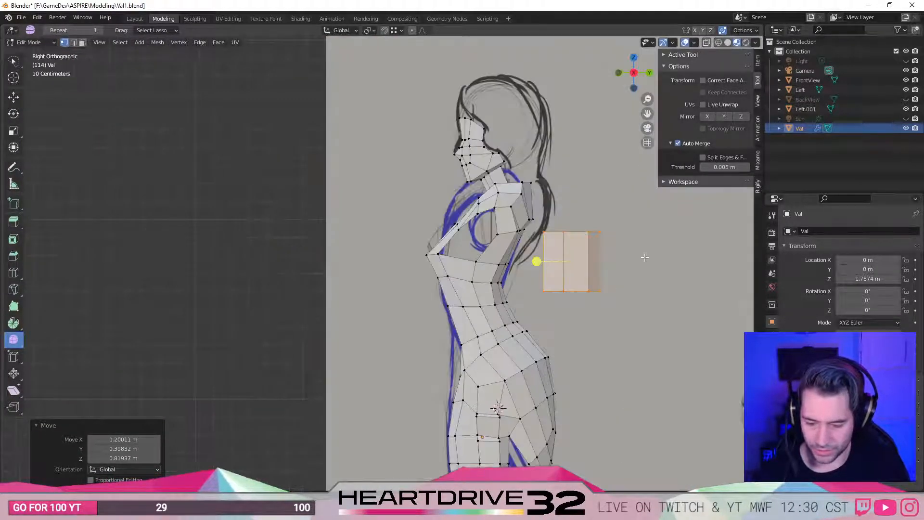
key(g)
click(559, 252)
alt+middle_drag(559, 251, 571, 330)
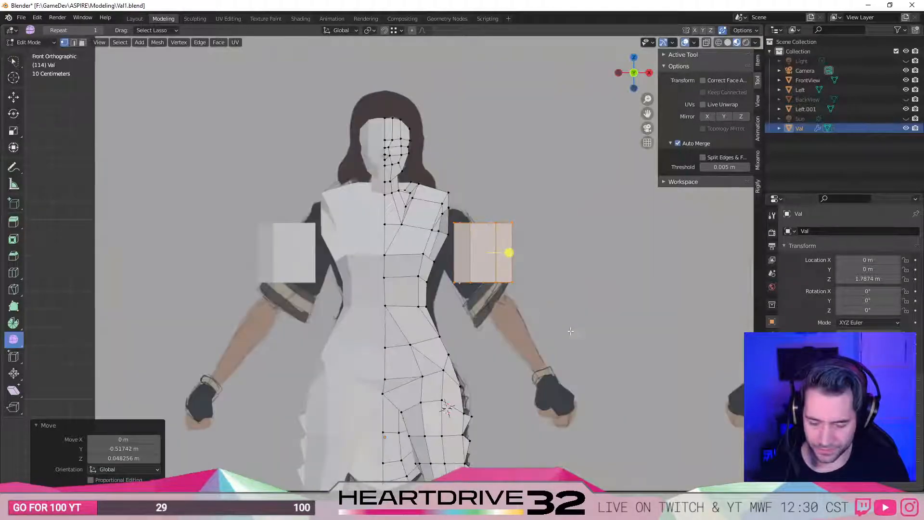
Rotate the cylinder about 60° to follow the upper arm in the front reference and move it about -0.07 m in X and 0.02 m in Z.
key(r)
click(565, 140)
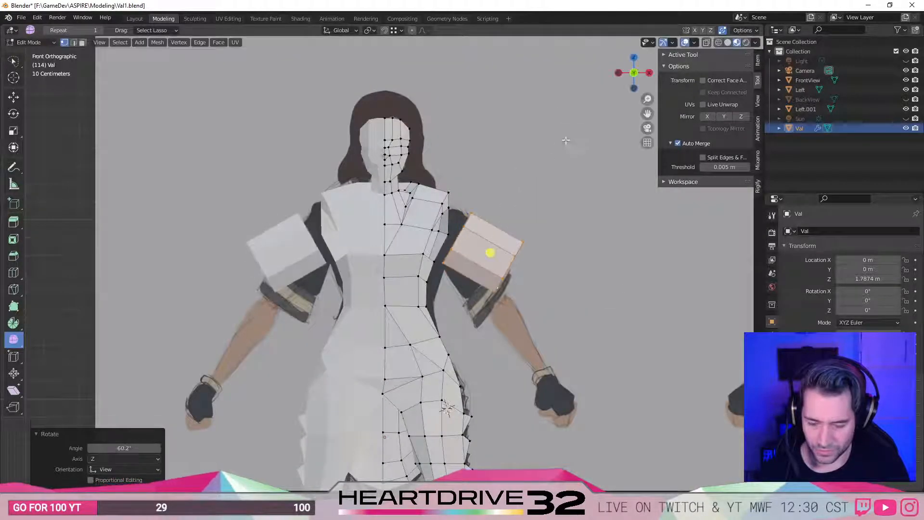
key(g)
click(540, 280)
Move the cylinder away from the shoulder by about 0.15 m in X, 0.11 m in Y and -0.11 m in Z.
mouse_move(541, 319)
middle_down()
mouse_move(431, 302)
mouse_move(491, 320)
mouse_move(485, 303)
mouse_move(444, 286)
mouse_move(388, 288)
mouse_move(400, 329)
mouse_move(293, 305)
middle_up()
middle_drag(427, 380, 347, 388)
scroll(493, 345, up, 3)
mouse_move(494, 345)
middle_down()
mouse_move(512, 339)
mouse_move(467, 270)
mouse_move(496, 197)
middle_up()
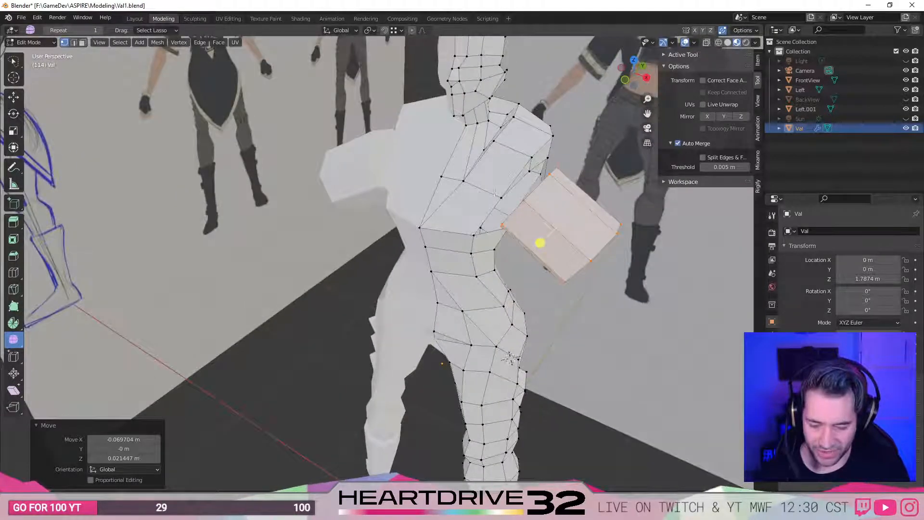
mouse_move(537, 174)
middle_down()
mouse_move(538, 241)
mouse_move(585, 219)
middle_up()
middle_drag(567, 249, 527, 272)
key(g)
click(579, 316)
Examine how the cylinder's inner end lines up with the torso's armhole from several sides.
middle_drag(578, 316, 632, 315)
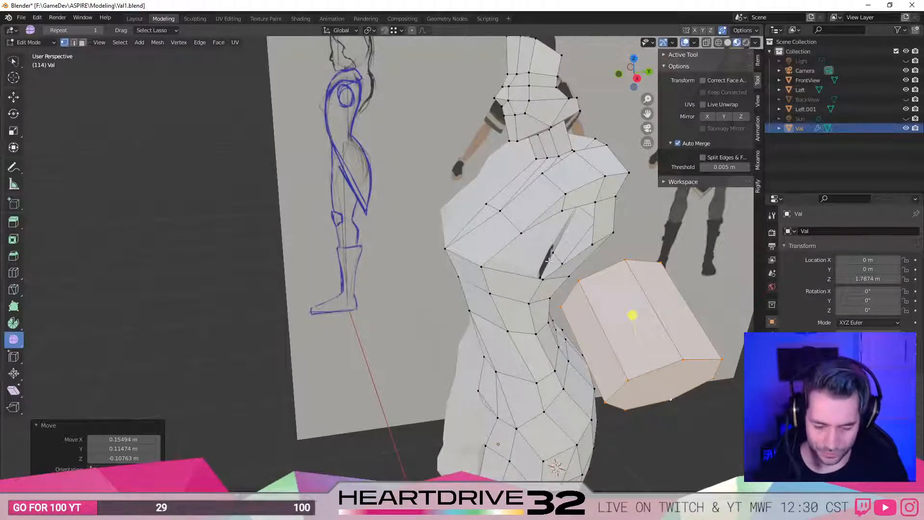
click(564, 208)
mouse_move(553, 260)
middle_down()
mouse_move(529, 246)
mouse_move(551, 259)
middle_up()
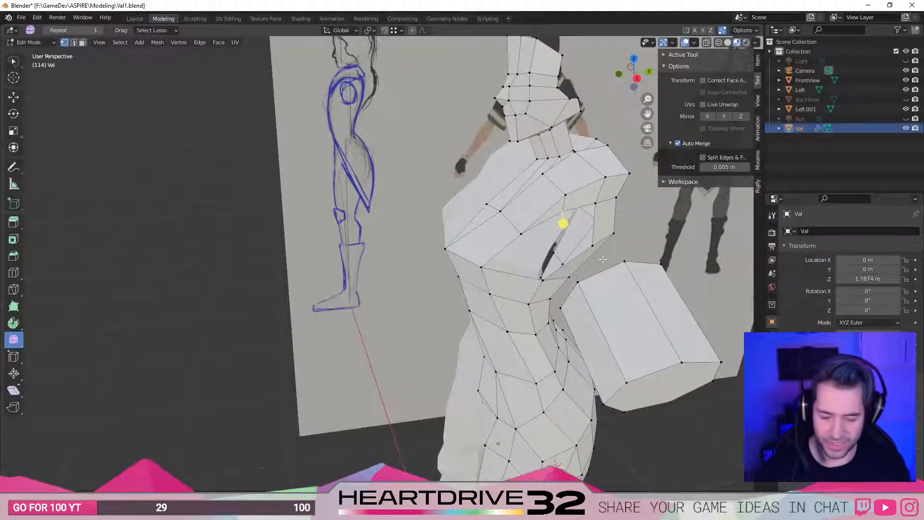
mouse_move(608, 313)
middle_down()
mouse_move(576, 286)
mouse_move(597, 306)
middle_up()
scroll(583, 288, up, 5)
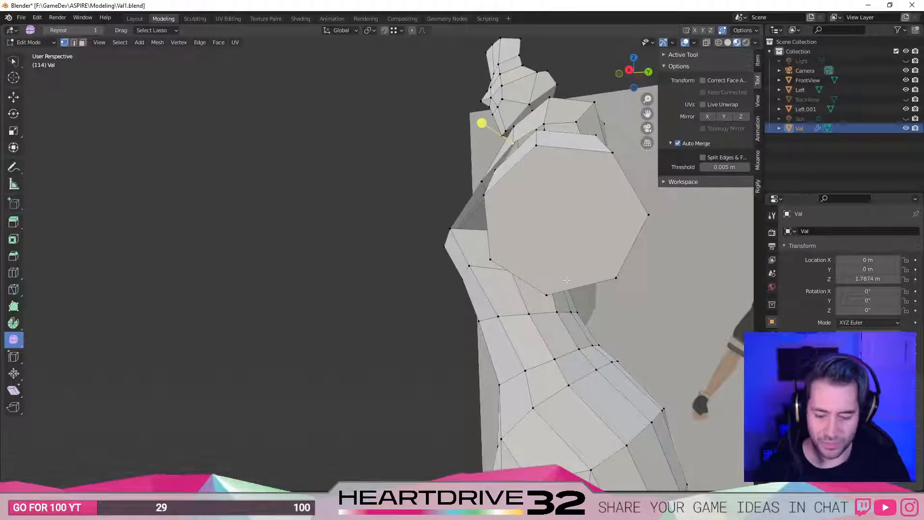
middle_drag(500, 257, 610, 323)
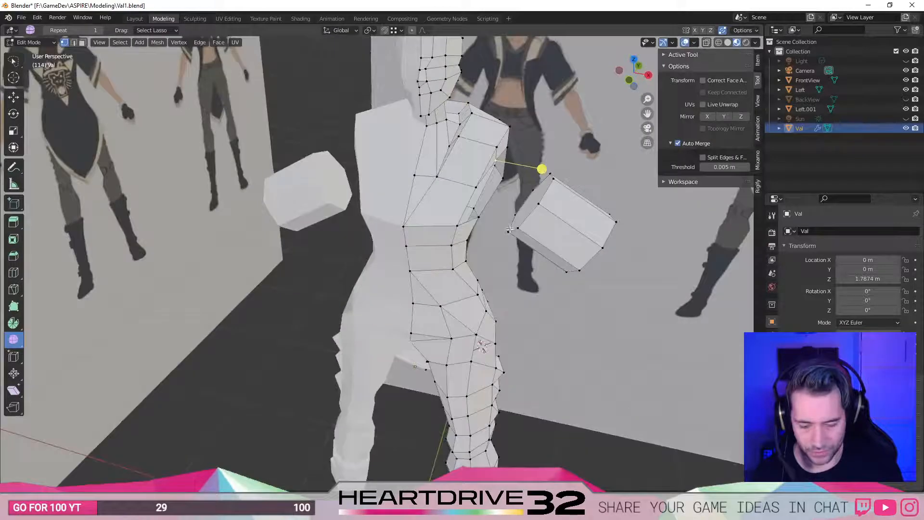
middle_drag(572, 225, 615, 278)
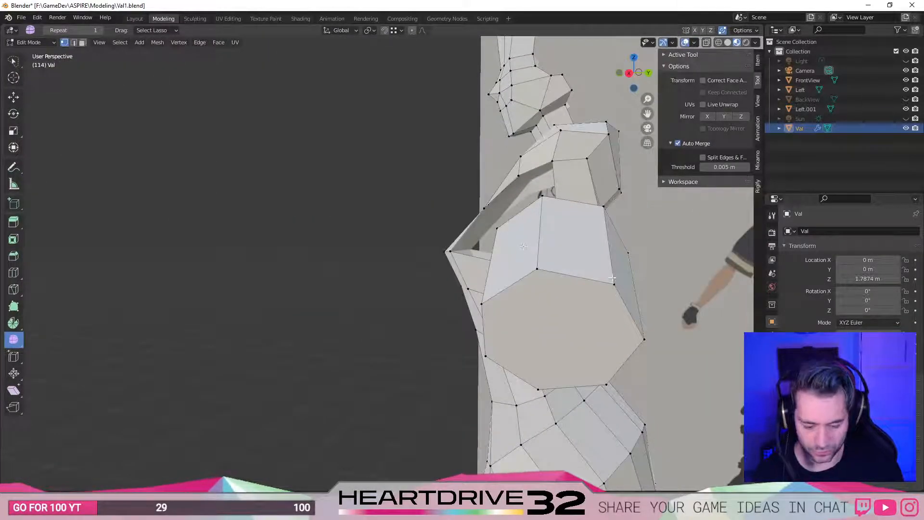
key(ctrl+l)
middle_drag(528, 251, 532, 315)
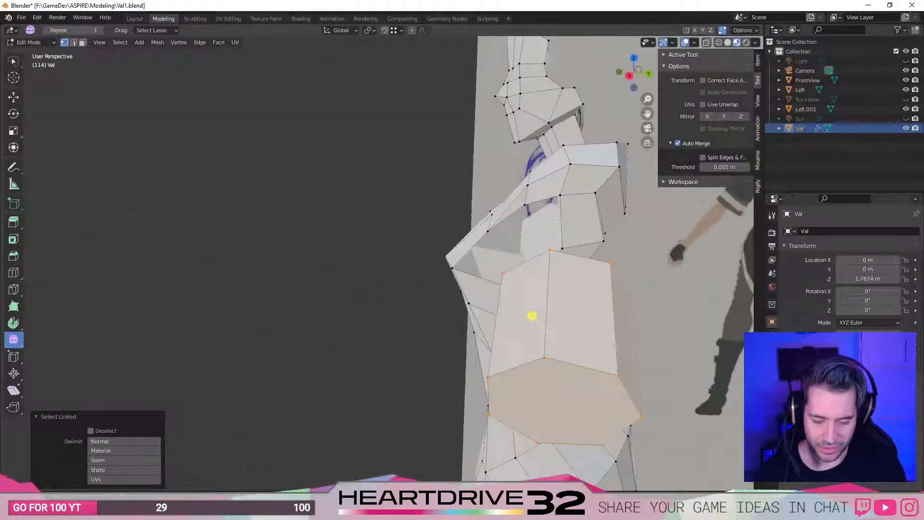
key(alt+a)
Fill the face bridging the cylinder's upper inner edge to the back of the shoulder.
key(2)
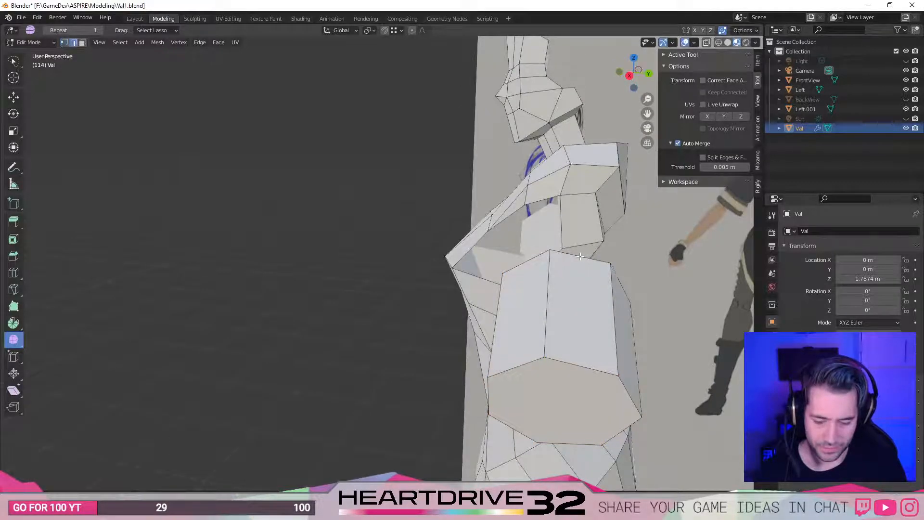
middle_drag(535, 255, 551, 288)
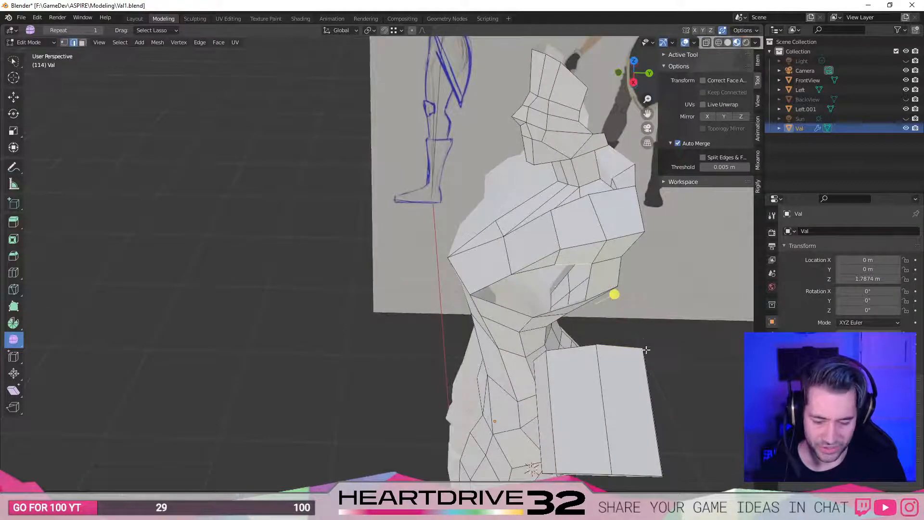
middle_drag(645, 344, 579, 333)
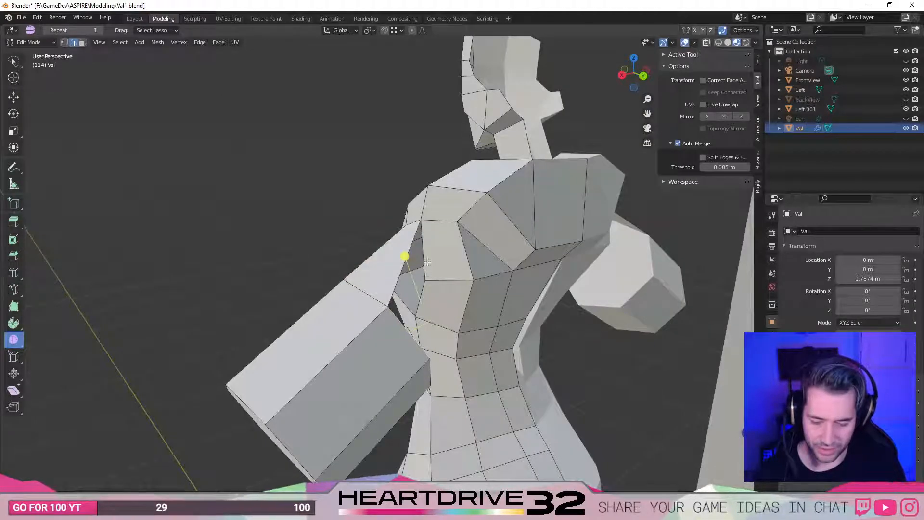
middle_drag(409, 337, 434, 373)
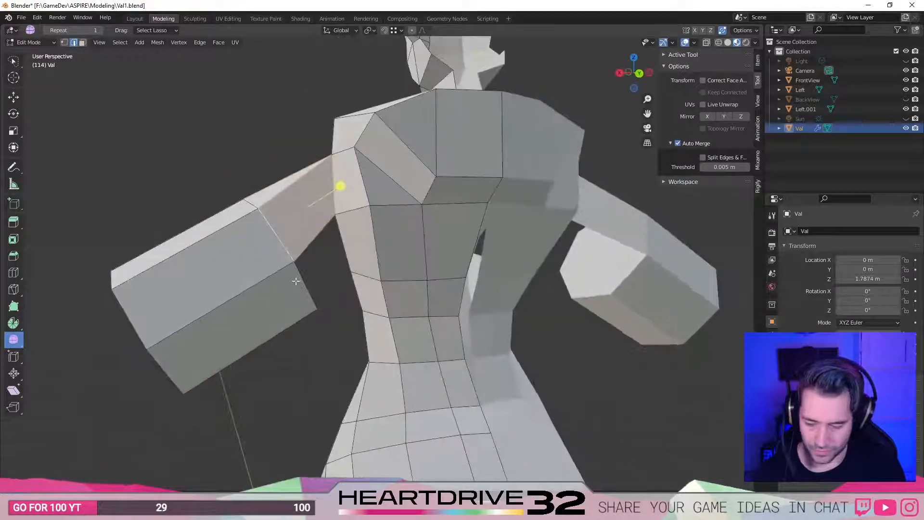
middle_drag(342, 250, 383, 126)
Extrude a vertex from the armhole's lower edge about 0.10 m upward and toward the front of the body.
click(383, 126)
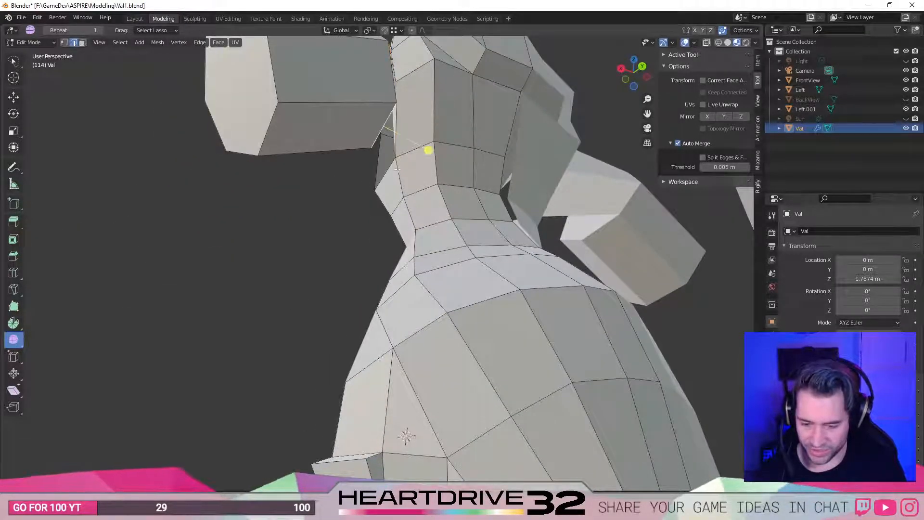
middle_drag(351, 163, 409, 172)
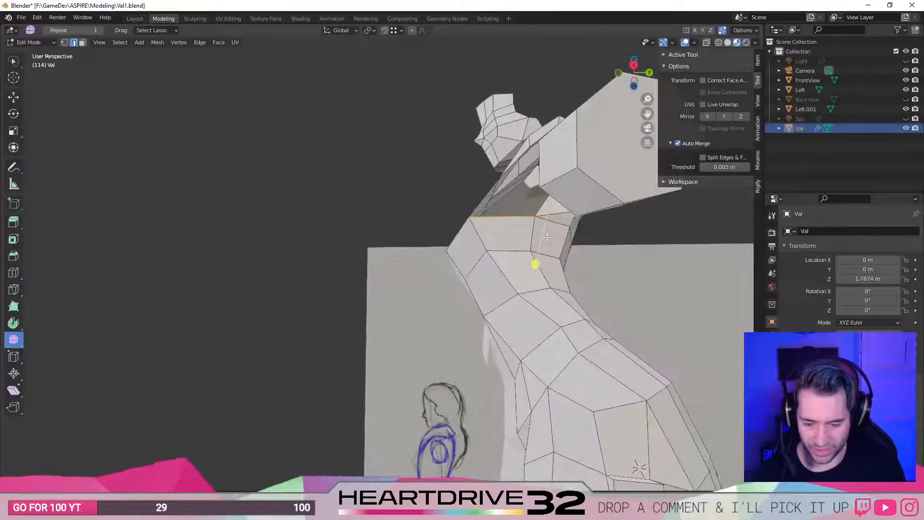
middle_drag(524, 220, 529, 226)
key(1)
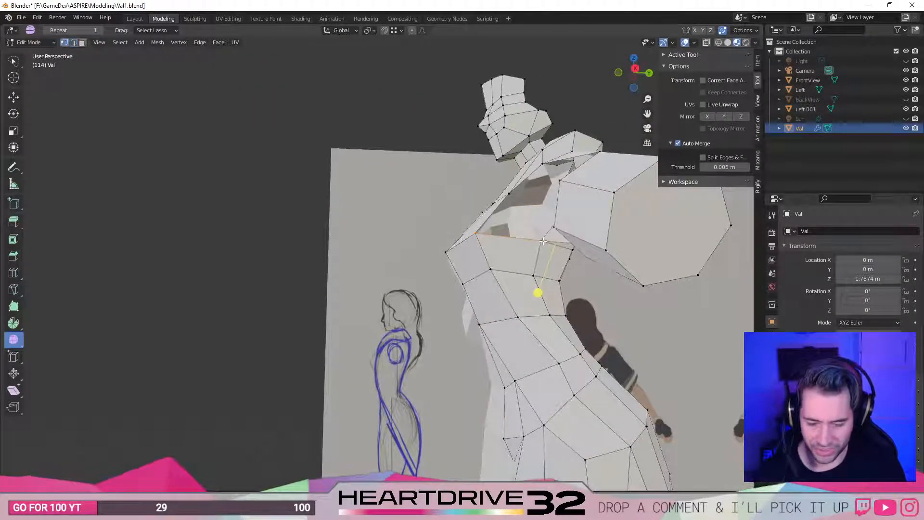
key(g)
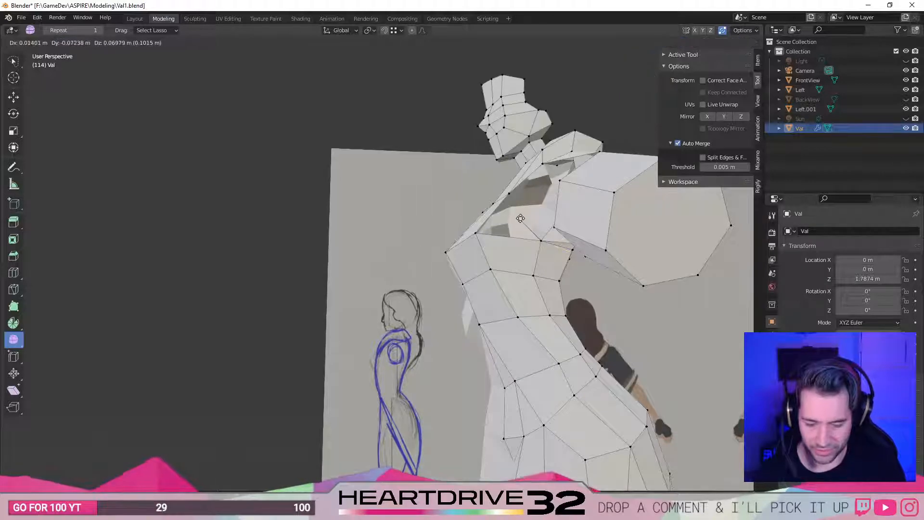
click(520, 218)
middle_drag(521, 218, 394, 238)
key(ctrl+z)
Select all of the cylinder's vertices in wireframe shading and, back in shaded view, move them about -0.14 m in Y and 0.02 m in Z.
middle_drag(330, 92, 112, 160)
drag(112, 159, 155, 319)
key(z)
click(80, 315)
mouse_move(154, 121)
mouse_down()
mouse_move(119, 365)
mouse_move(360, 353)
mouse_move(288, 91)
mouse_up()
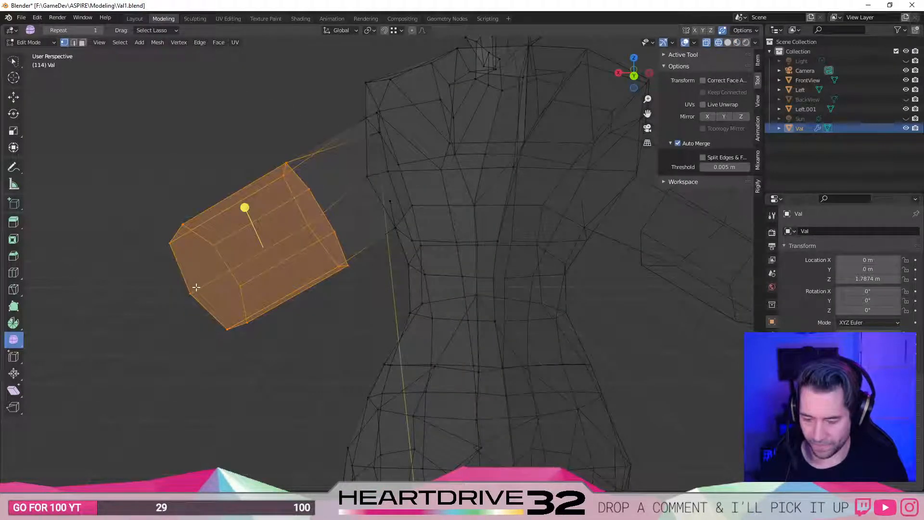
key(z)
click(264, 287)
key(KP_Decimal)
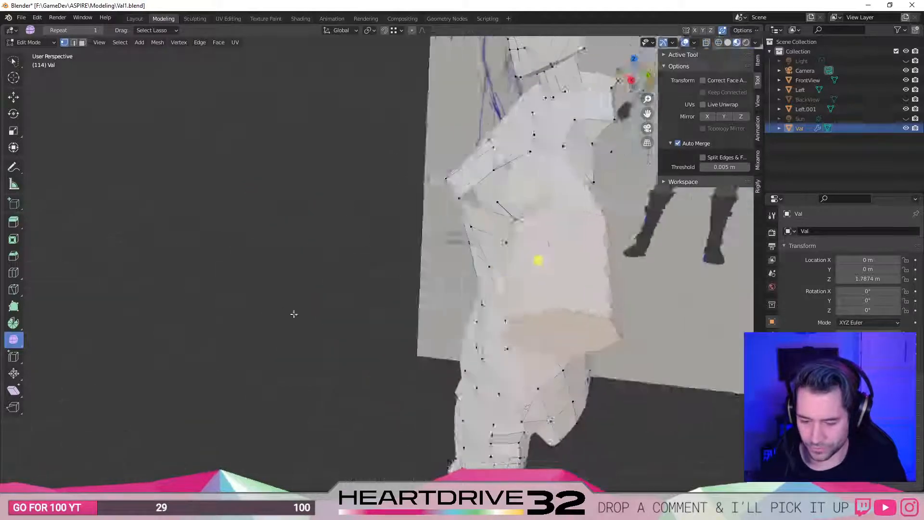
key(g)
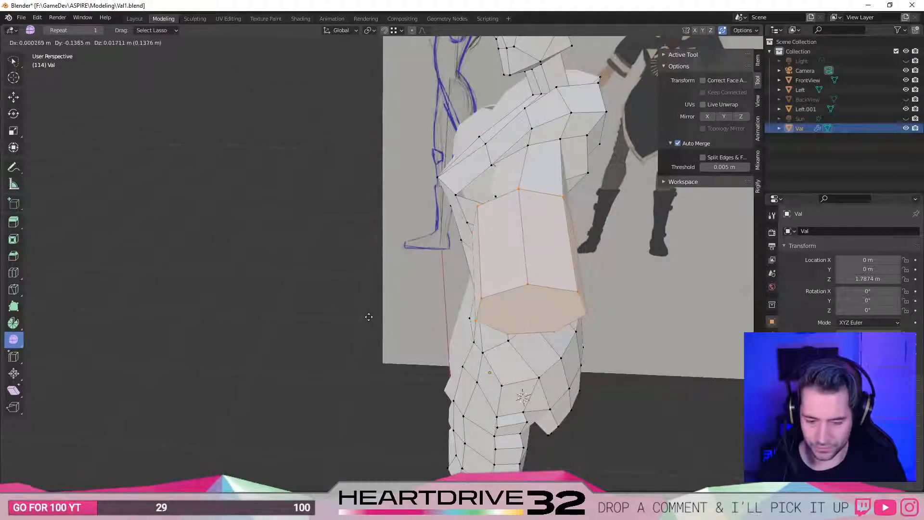
click(368, 318)
middle_drag(369, 318, 382, 348)
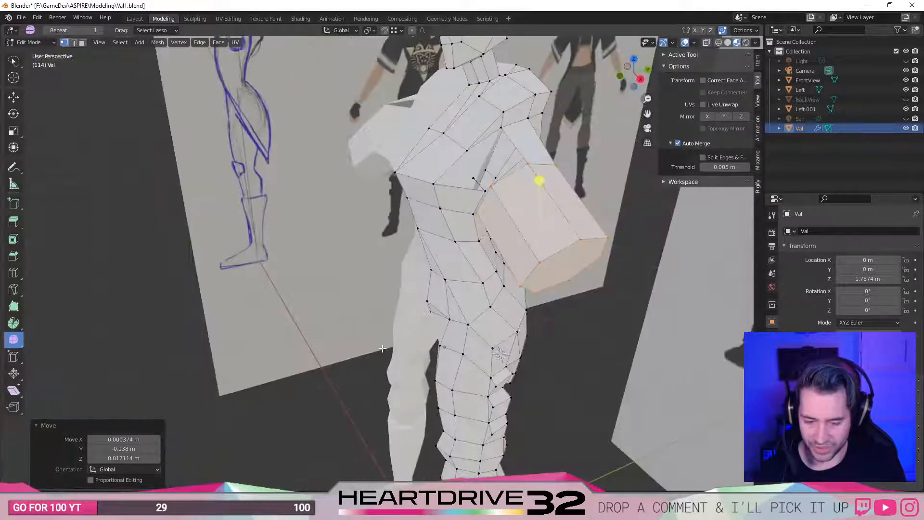
Scale the cylinder to 0.767 and move it about -0.02 m in X, 0.02 m in Y and 0.06 m in Z.
key(s)
click(426, 320)
key(g)
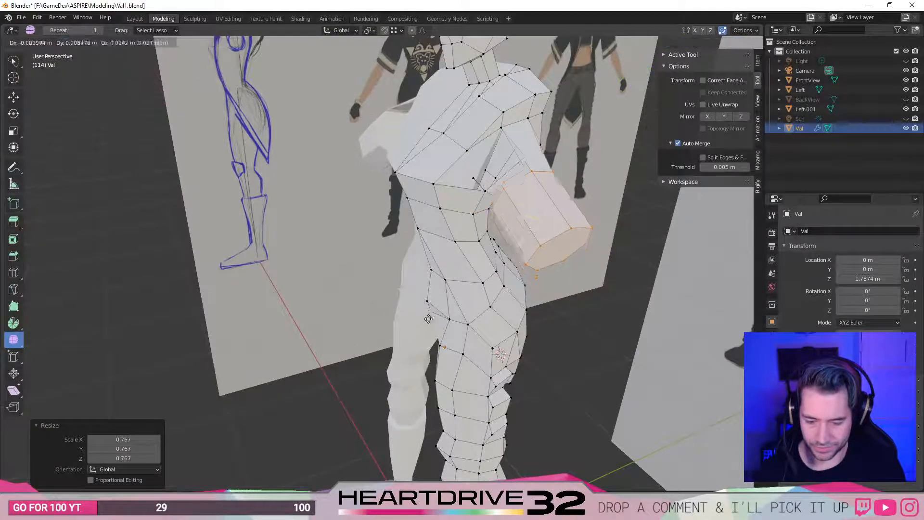
click(431, 318)
middle_drag(430, 318, 439, 165)
Fill a face between the cylinder's lower inner edge and the rear of the armhole.
scroll(496, 177, up, 5)
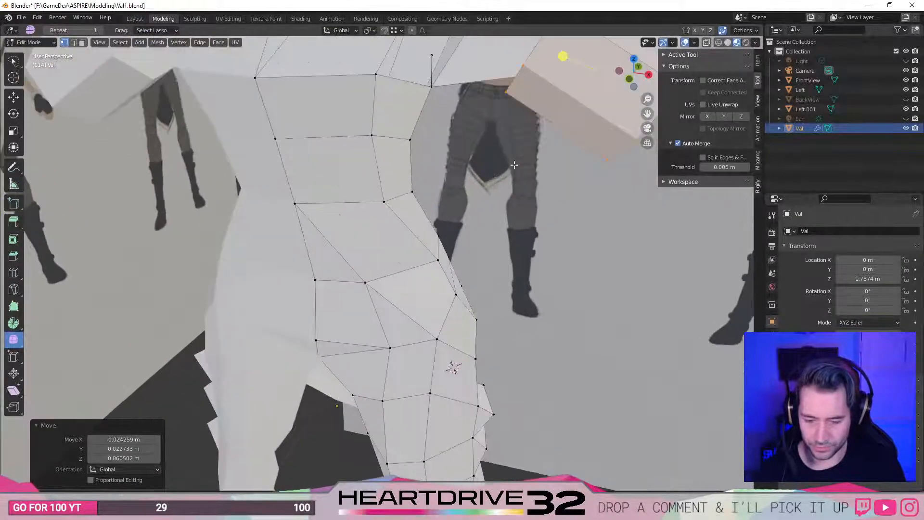
scroll(496, 176, down, 4)
middle_drag(496, 177, 423, 340)
shift+click(535, 319)
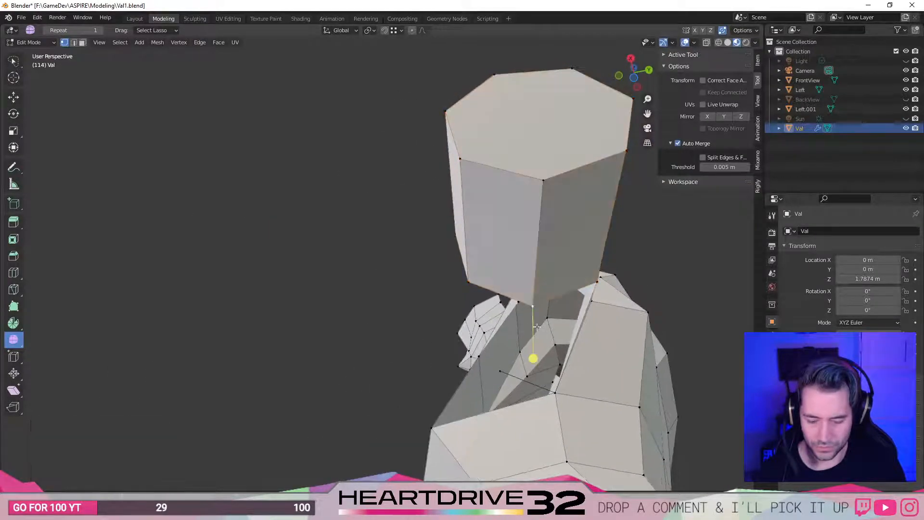
shift+click(596, 279)
middle_drag(596, 278, 367, 267)
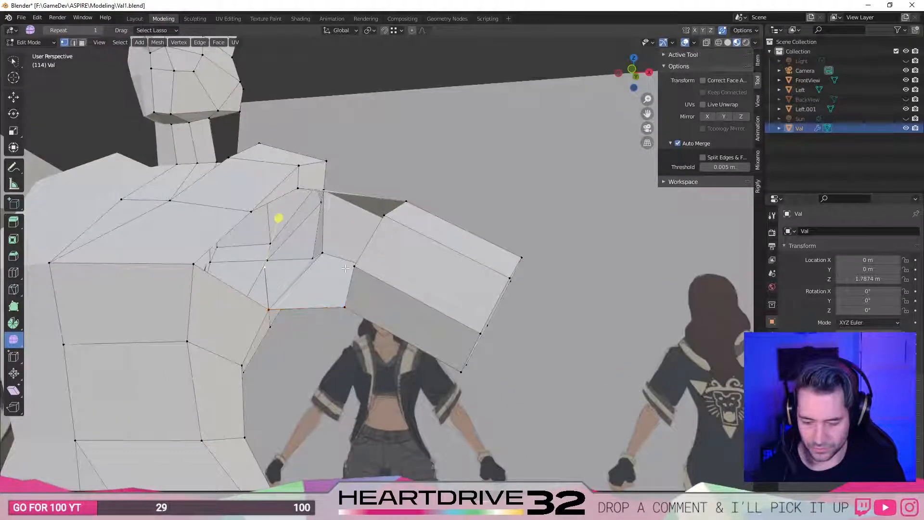
Fill the underarm faces between the cylinder's lower front vertices and the armhole's lower edge.
shift+click(355, 267)
shift+click(344, 306)
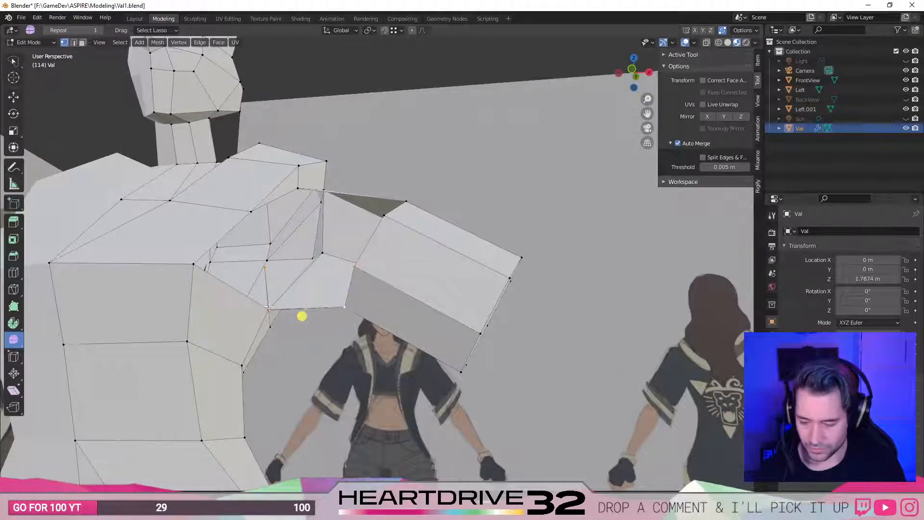
key(f)
middle_drag(308, 313, 368, 313)
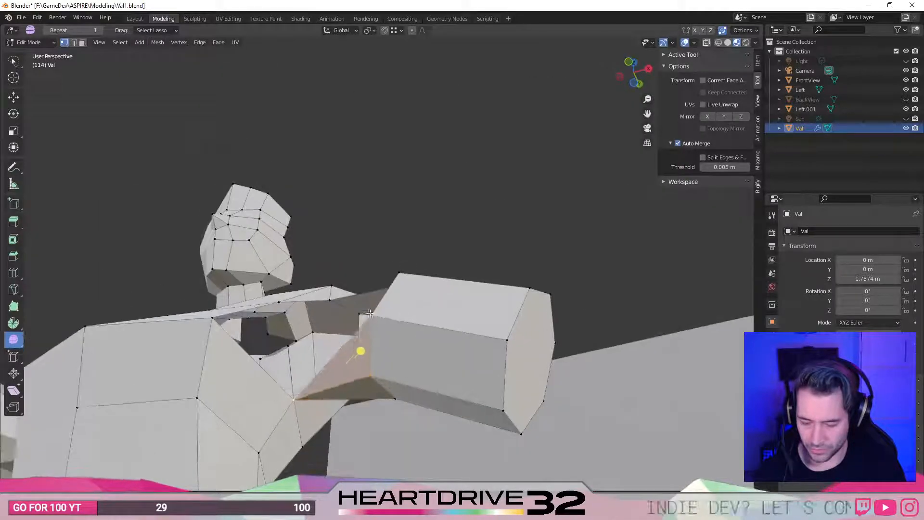
key(alt+a)
click(370, 377)
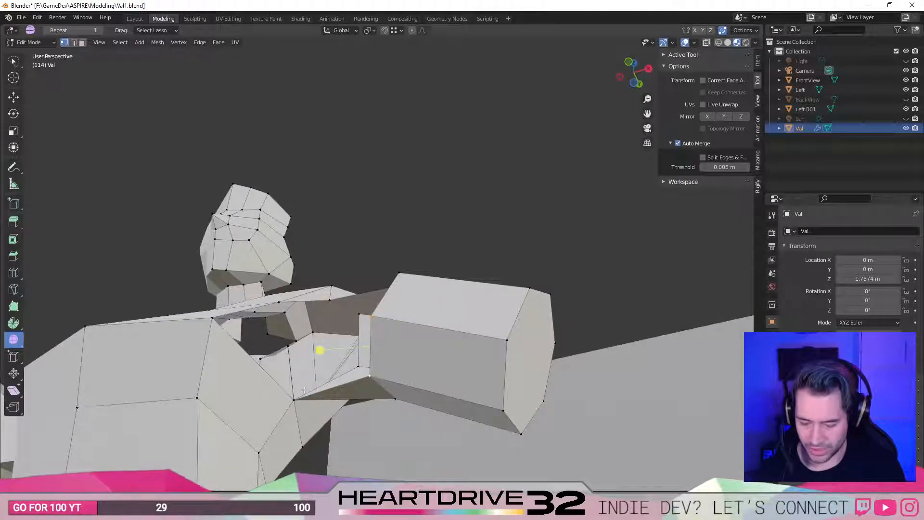
shift+click(292, 399)
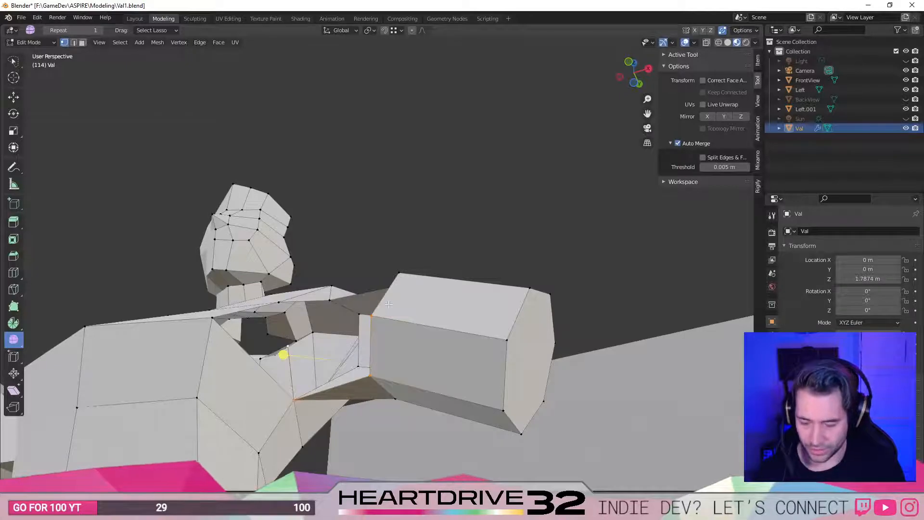
middle_drag(286, 341, 270, 242)
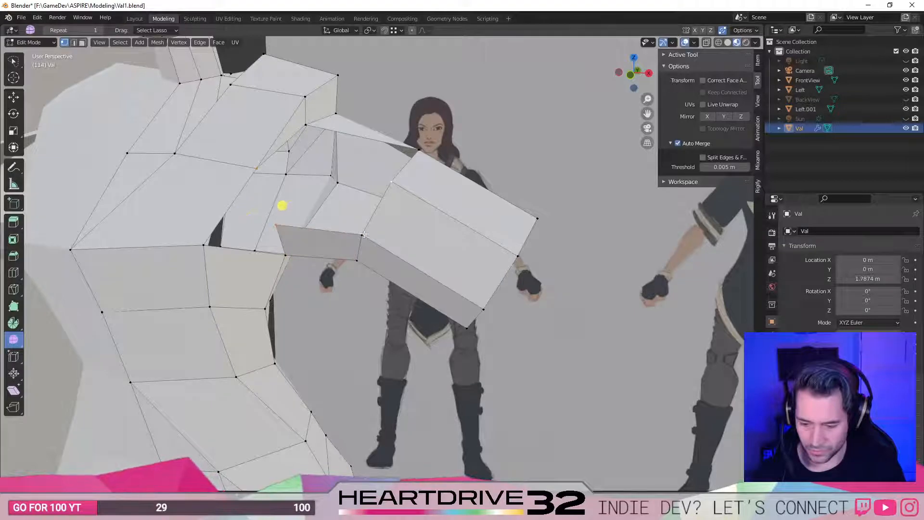
Fill the front faces between the chest corner and the cylinder's inner edge, and close the gap at the armpit.
middle_drag(285, 199, 319, 178)
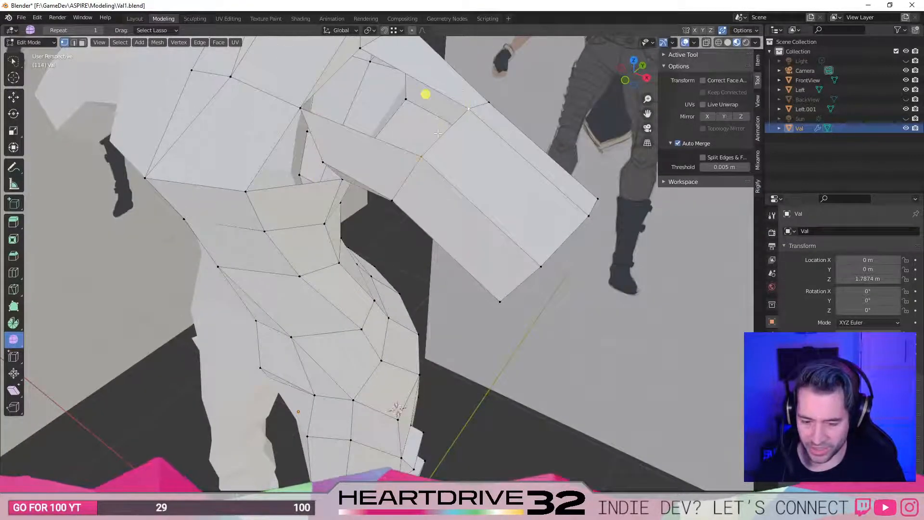
click(466, 109)
shift+middle_drag(364, 60, 383, 137)
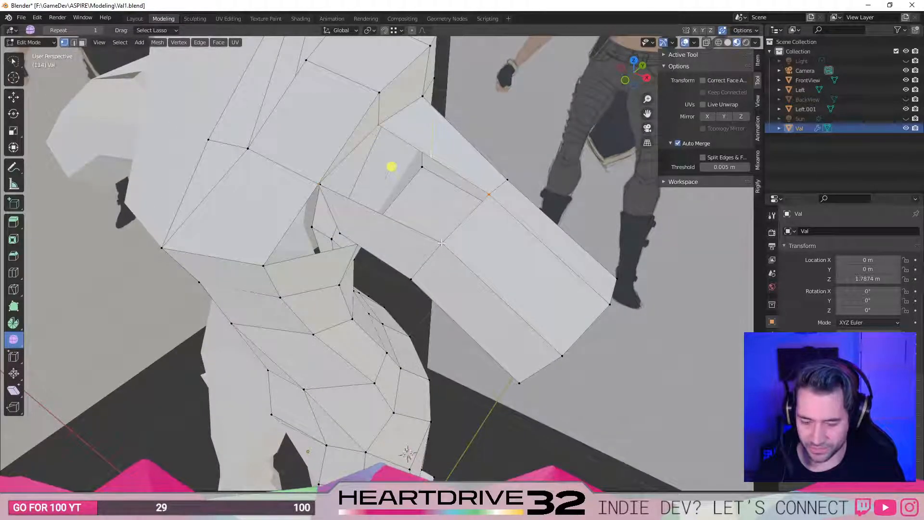
middle_drag(441, 243, 378, 315)
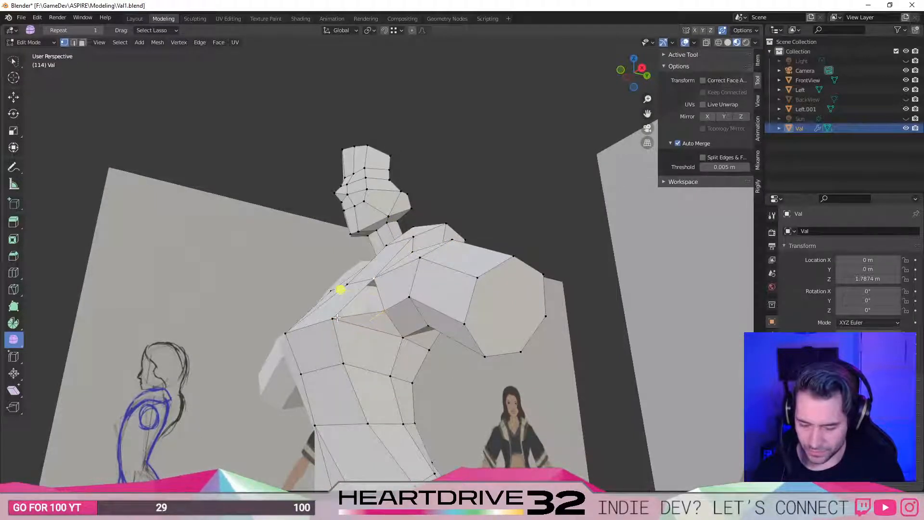
middle_drag(308, 314, 399, 373)
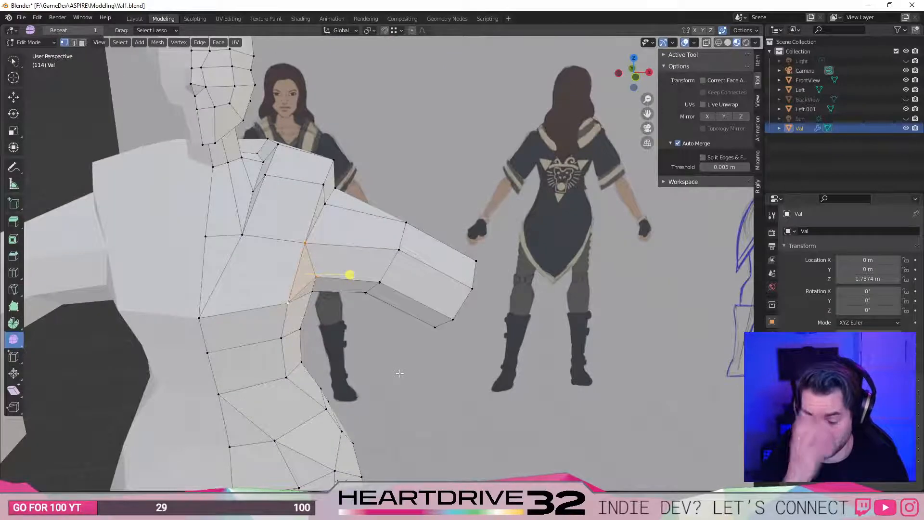
mouse_move(397, 373)
middle_down()
mouse_move(312, 363)
mouse_move(265, 377)
mouse_move(174, 380)
mouse_move(241, 337)
mouse_move(366, 216)
middle_up()
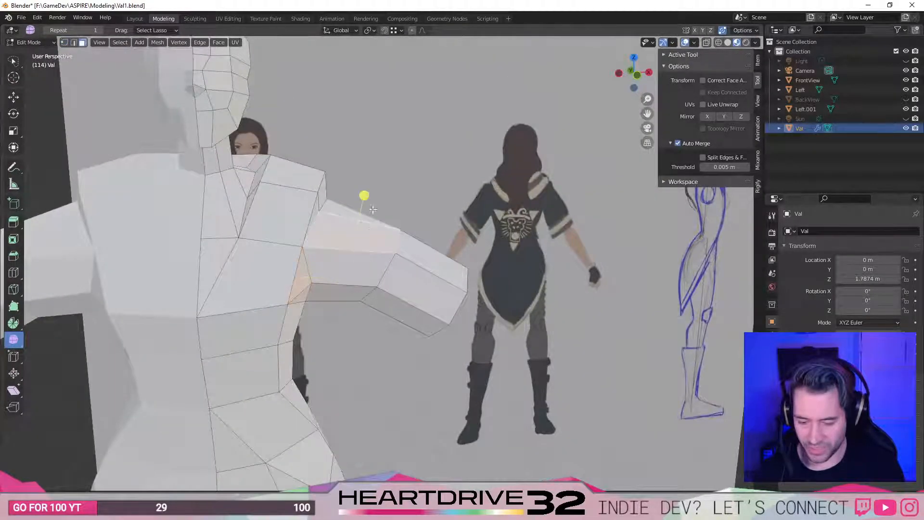
drag(375, 198, 336, 295)
key(ctrl+z)
key(ctrl+z)
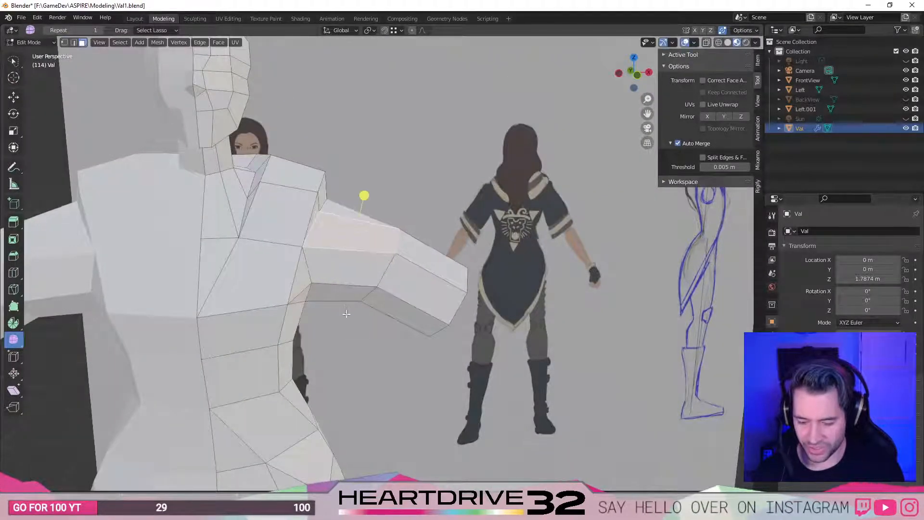
Detach the arm cylinder from the torso by circle-selecting and deleting the faces that bridge it to the armhole.
click(14, 61)
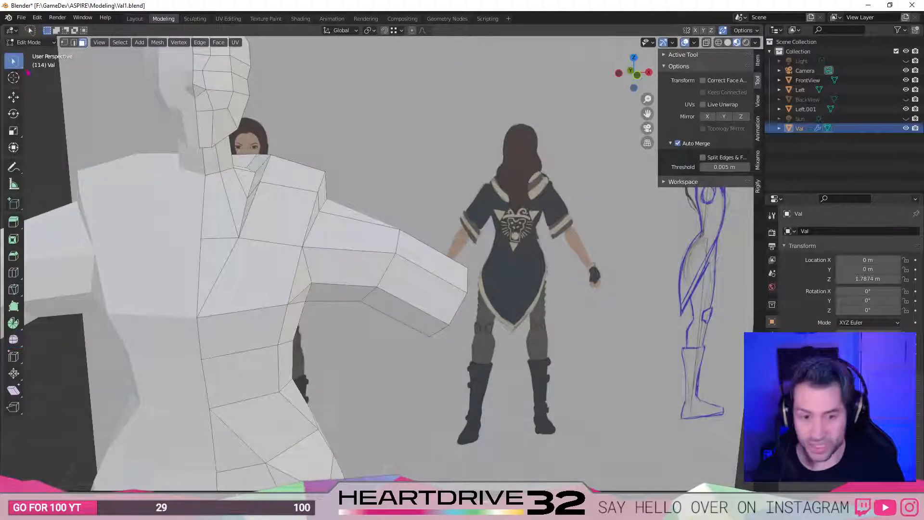
click(13, 77)
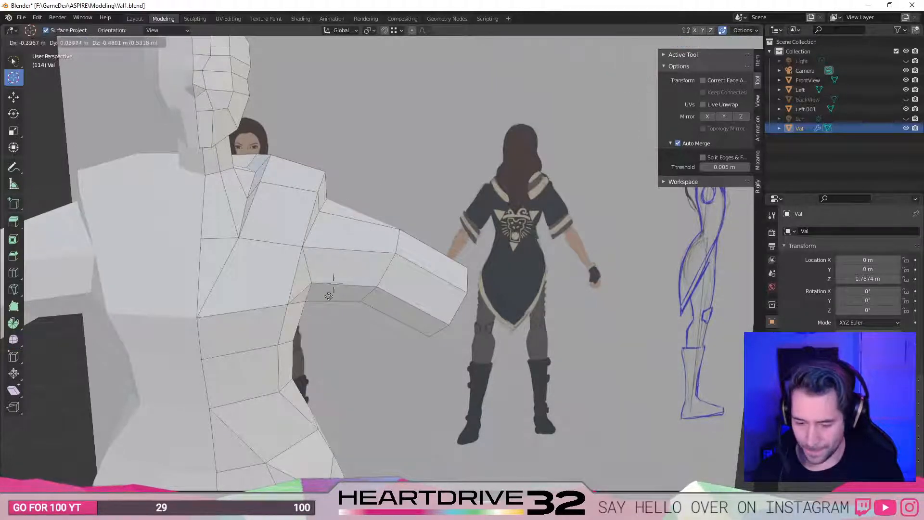
click(330, 305)
click(14, 62)
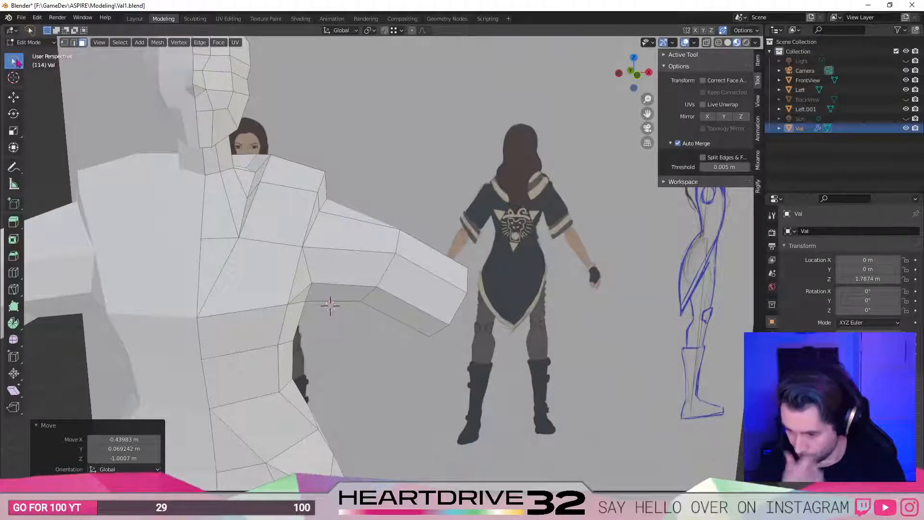
key(w)
click(81, 103)
mouse_move(358, 219)
mouse_down()
mouse_move(351, 292)
mouse_move(369, 385)
mouse_up()
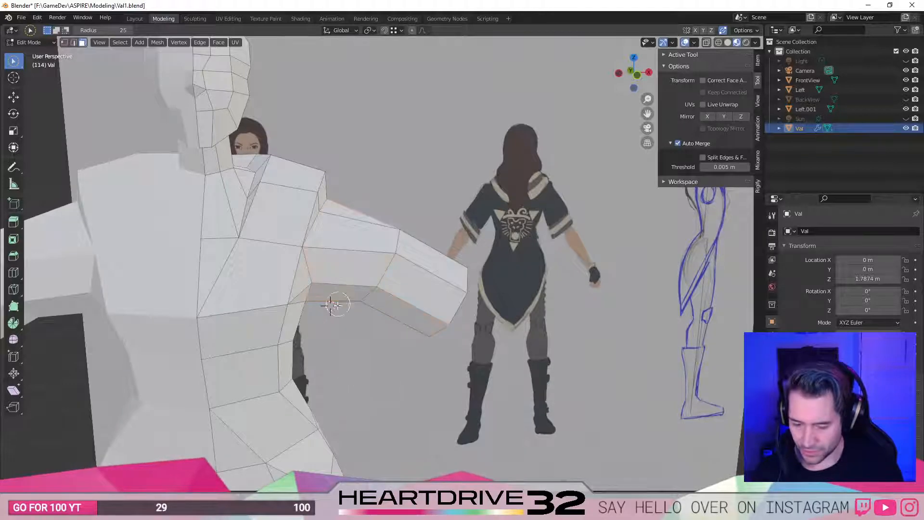
mouse_move(330, 304)
middle_down()
mouse_move(337, 435)
mouse_move(324, 206)
mouse_move(311, 212)
middle_up()
mouse_move(311, 212)
mouse_down()
mouse_move(337, 270)
mouse_move(289, 247)
mouse_up()
mouse_move(288, 247)
middle_down()
mouse_move(404, 260)
mouse_move(541, 320)
mouse_move(397, 301)
middle_up()
key(x)
click(543, 318)
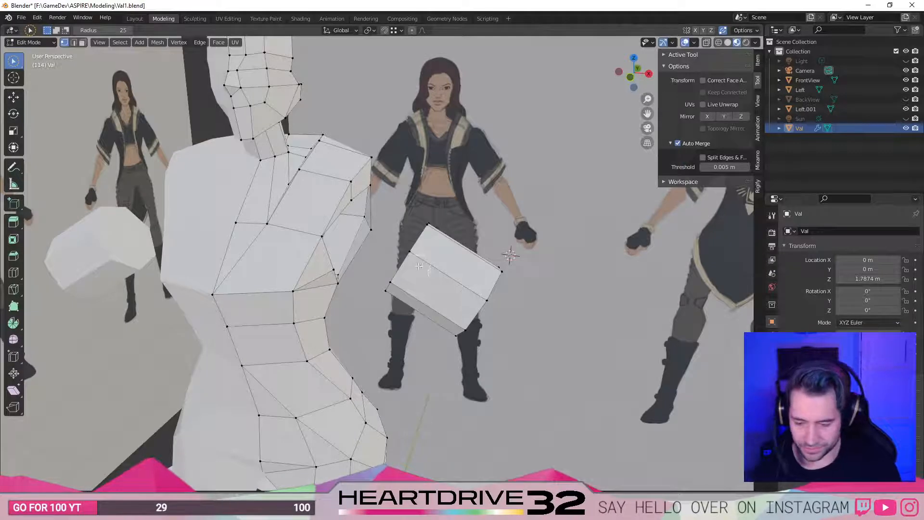
Select the whole detached cylinder and move it along X toward the torso in the front orthographic view.
key(l)
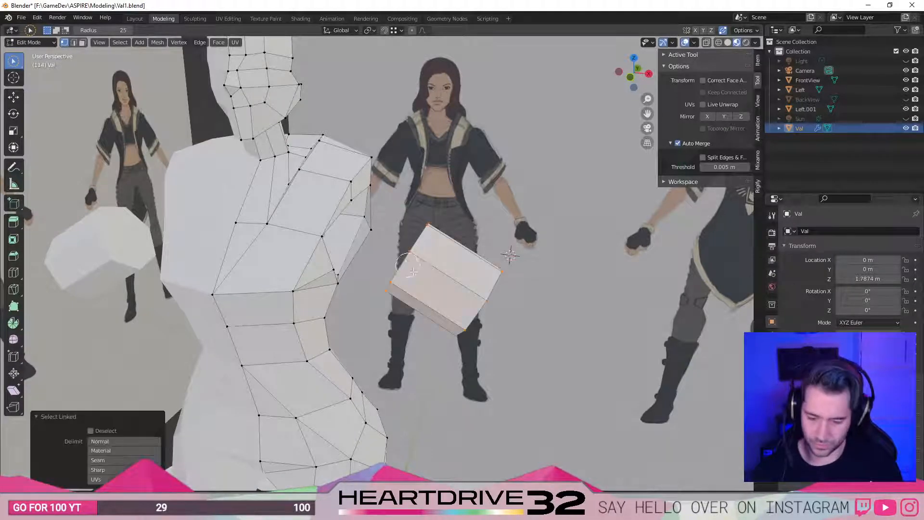
right_click(555, 391)
drag(10, 58, 65, 124)
middle_drag(495, 280, 587, 319)
key(KP_5)
key(KP_1)
key(g)
key(x)
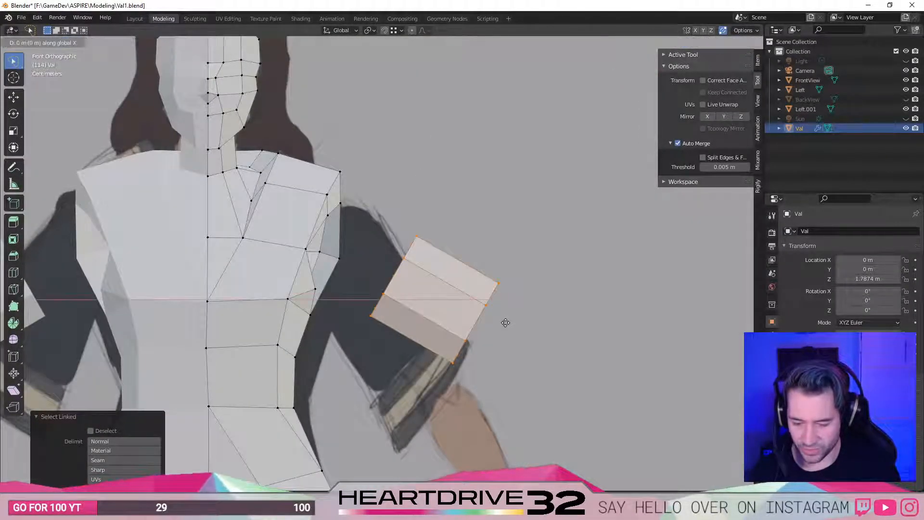
click(311, 299)
Move the front armhole vertex above the armpit about 0.025 m inward along X.
click(313, 301)
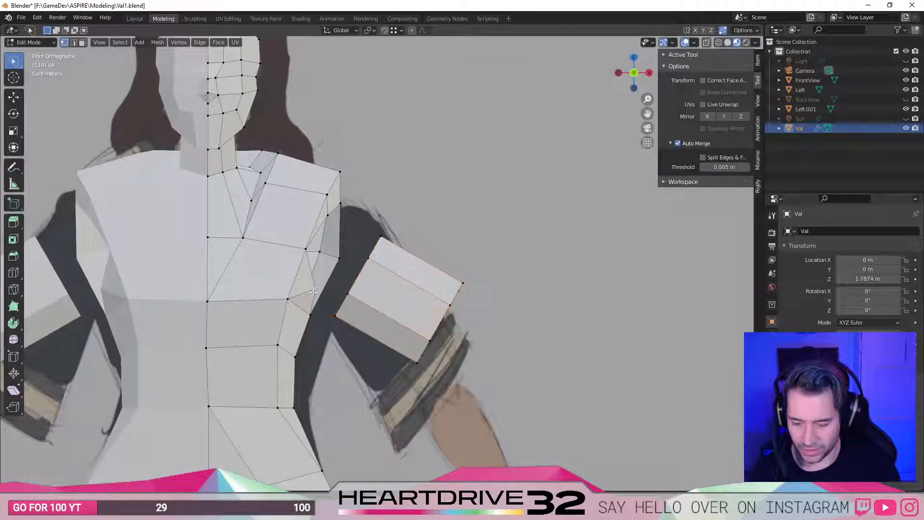
key(g)
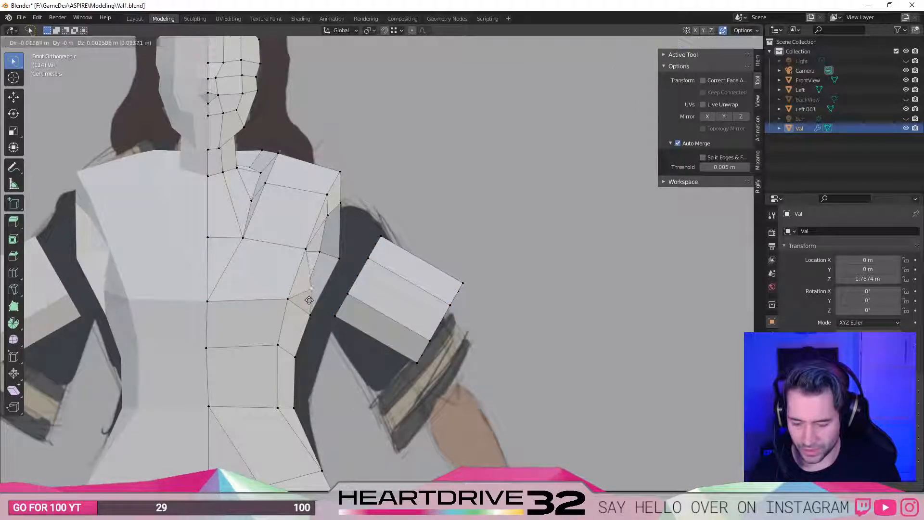
click(304, 299)
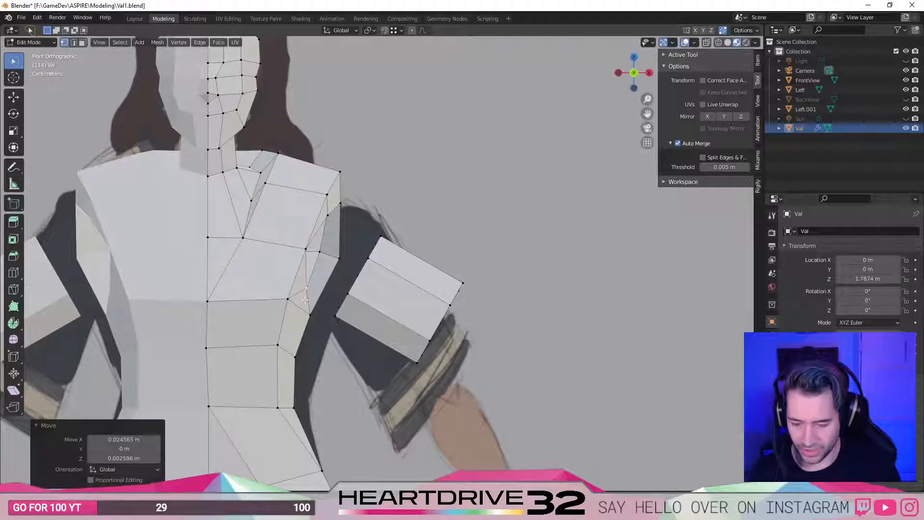
click(421, 386)
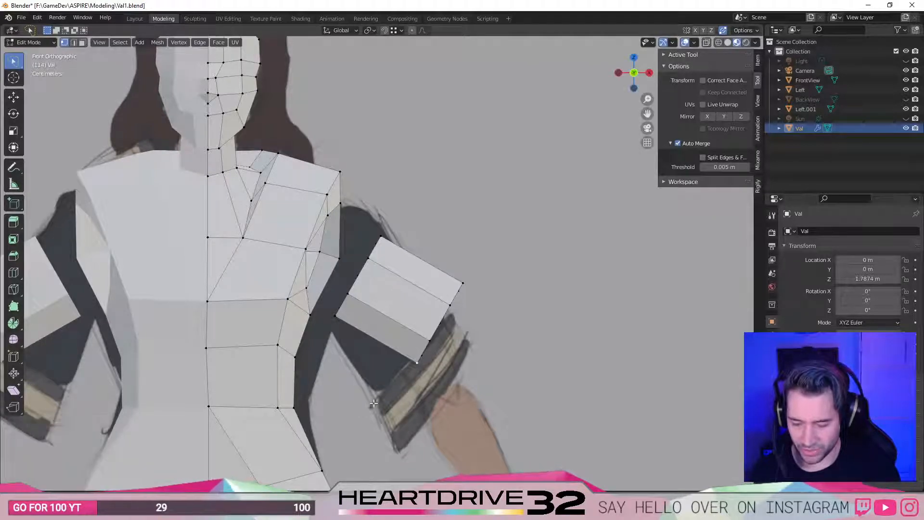
Select the linked cylinder mesh and move it about 0.065 m toward the torso and 0.03 m up.
key(l)
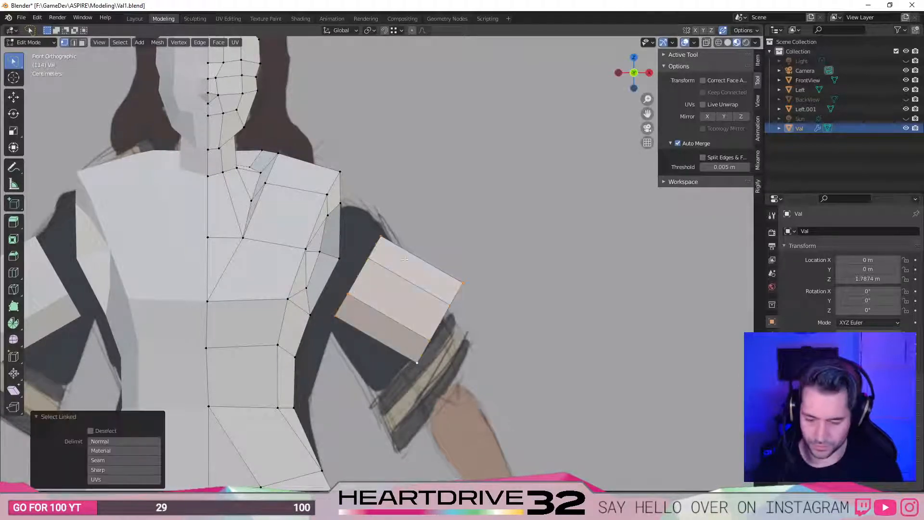
key(g)
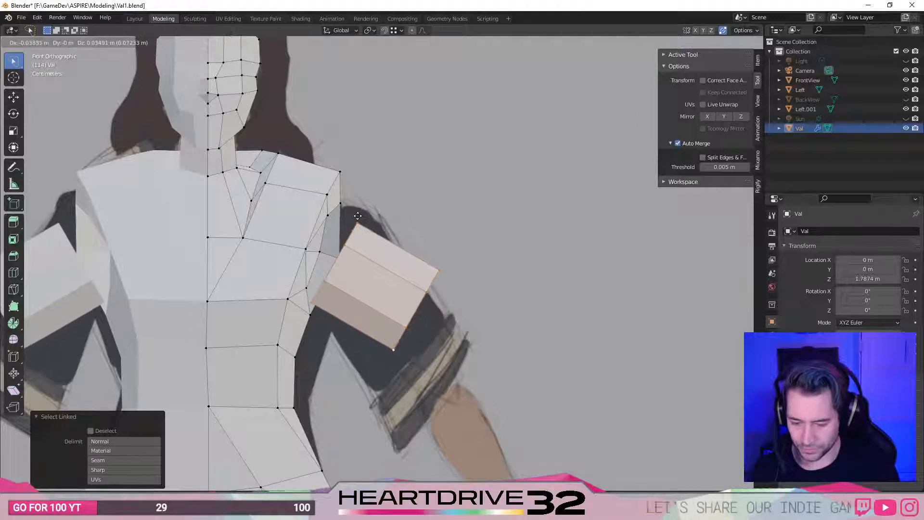
click(357, 218)
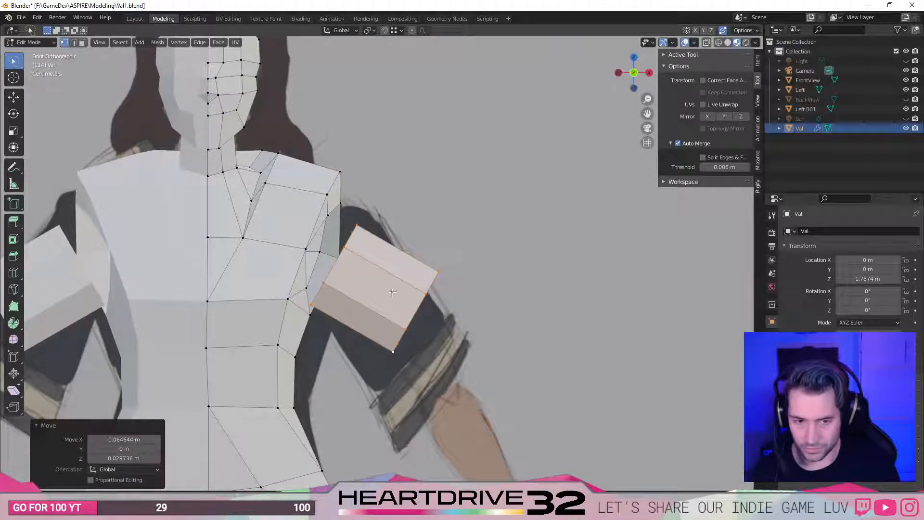
key(s)
click(415, 317)
key(ctrl+z)
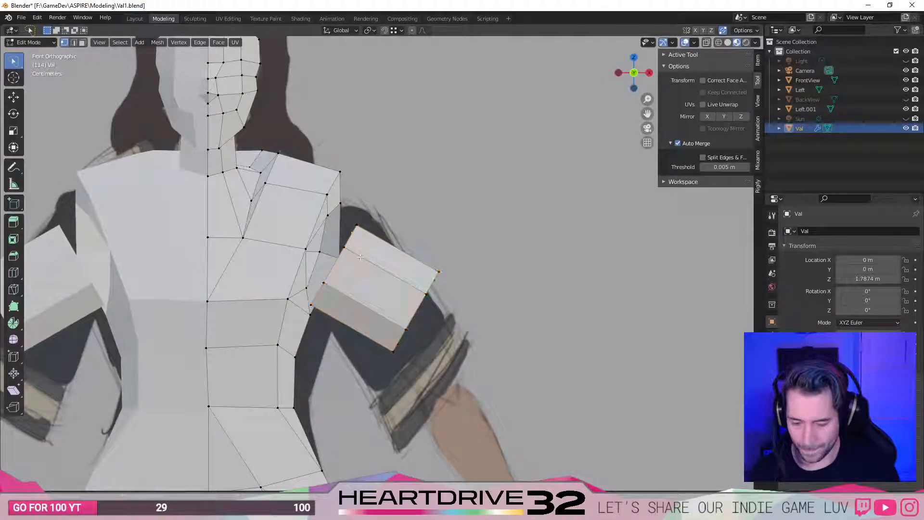
Rotate the cylinder in two turns, the second 10.2°, to follow the reference sleeve, and lower it about 0.063 m.
middle_drag(358, 226, 589, 350)
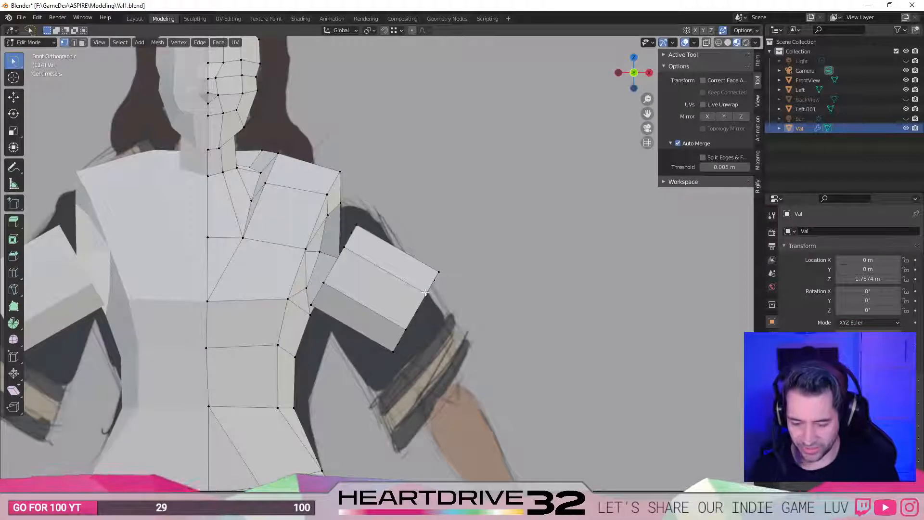
key(l)
key(r)
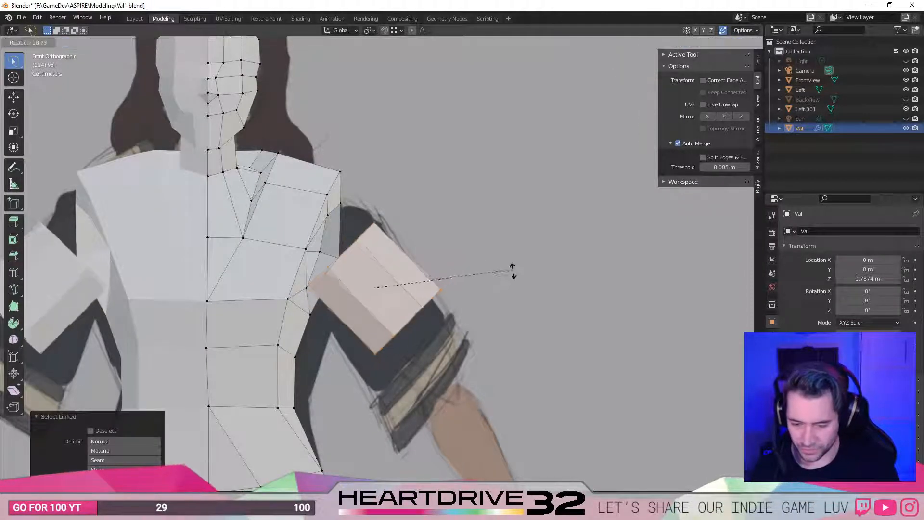
click(513, 256)
key(r)
click(516, 281)
key(g)
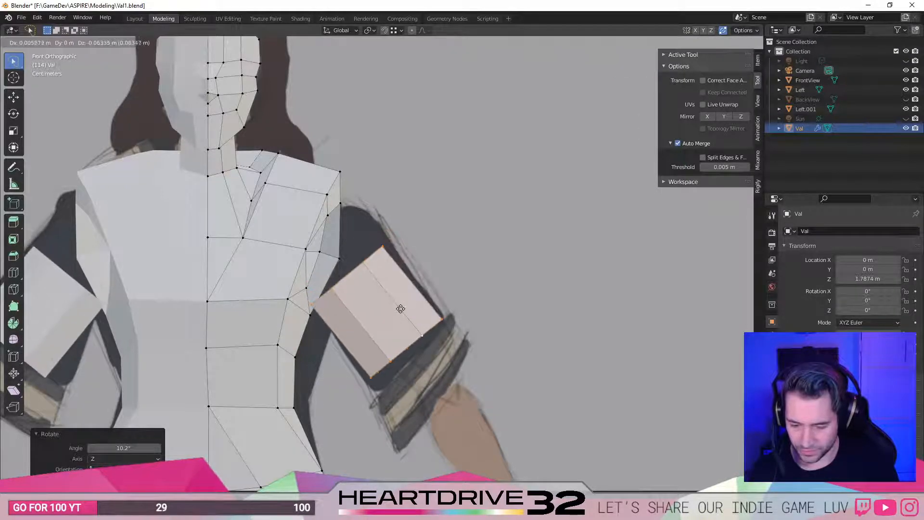
click(401, 308)
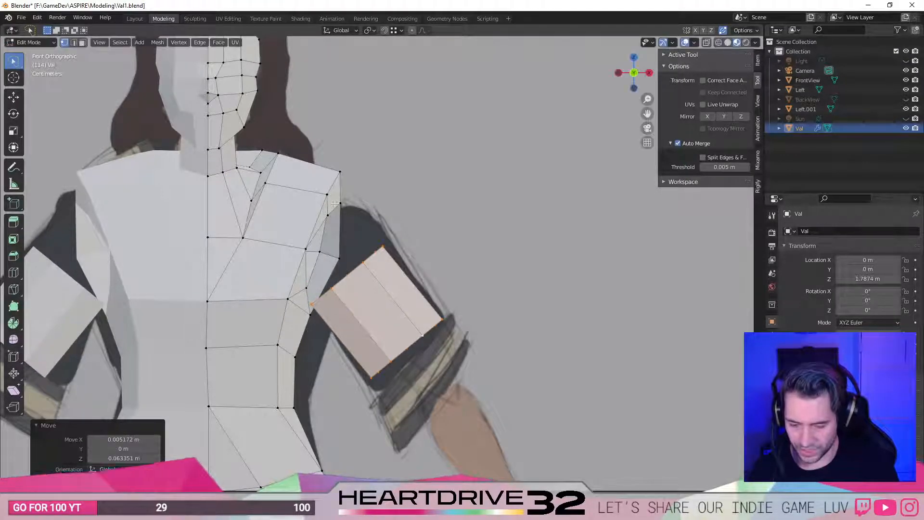
Slide the shoulder's outer corner vertex by a factor of 0.230 and the vertex below it by 0.241.
click(335, 204)
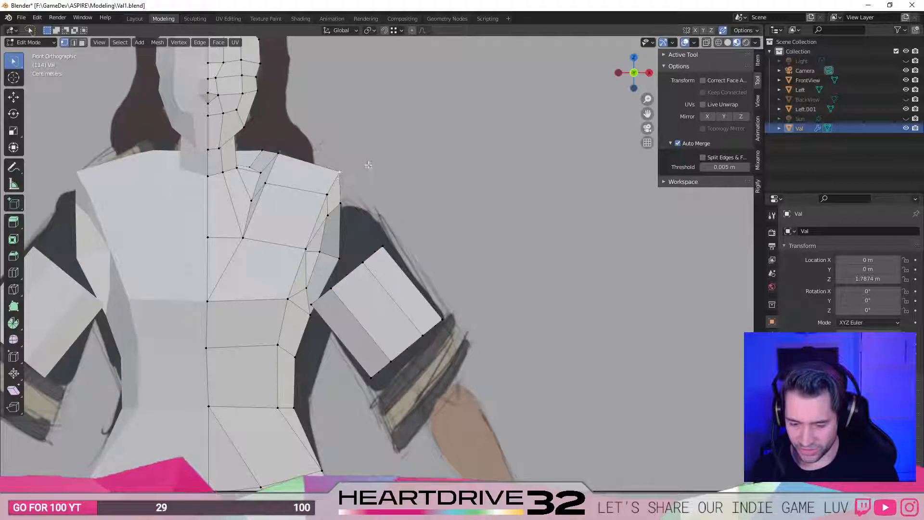
key(shift+v)
click(349, 198)
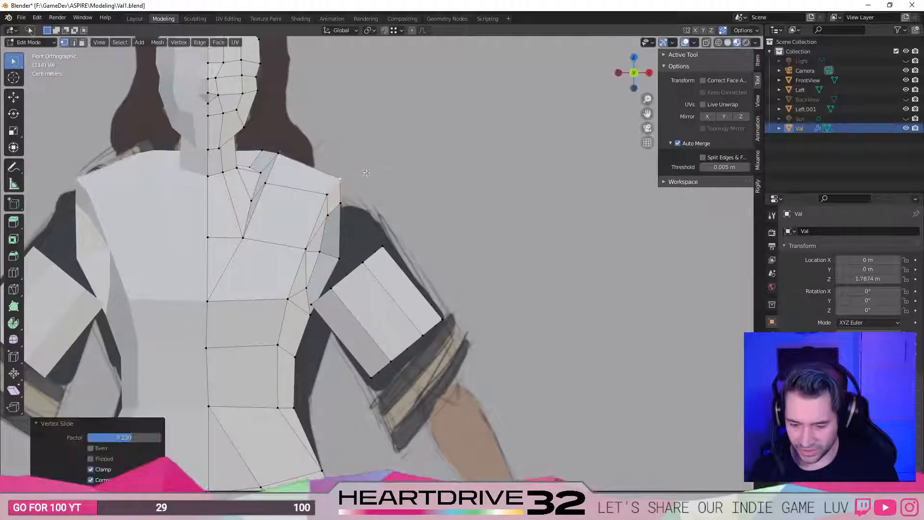
key(shift+v)
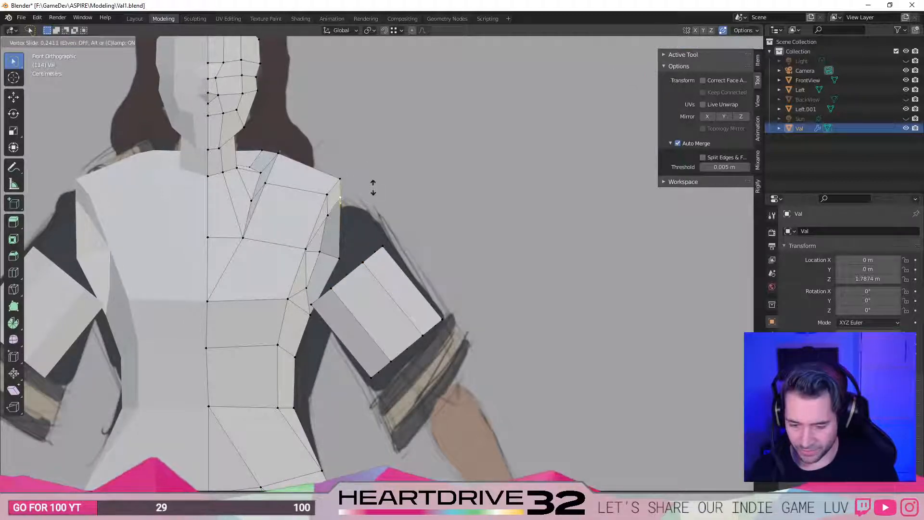
click(316, 270)
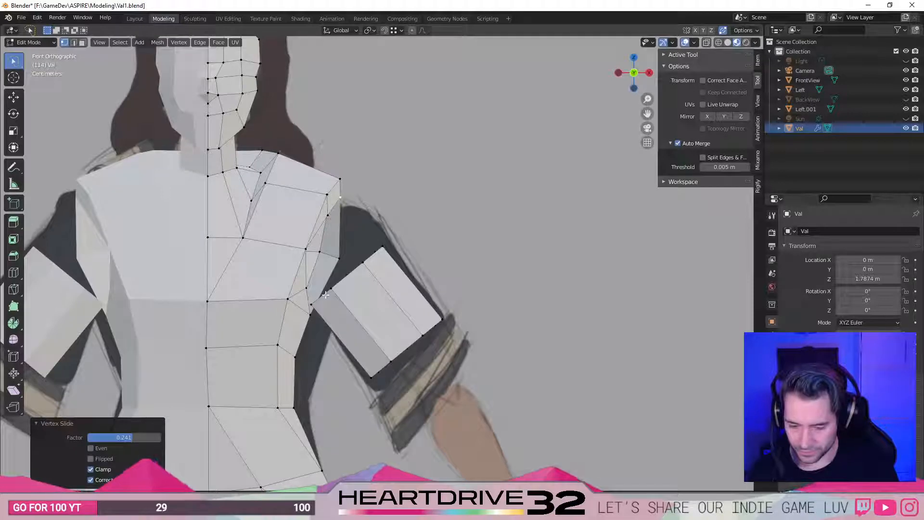
click(310, 322)
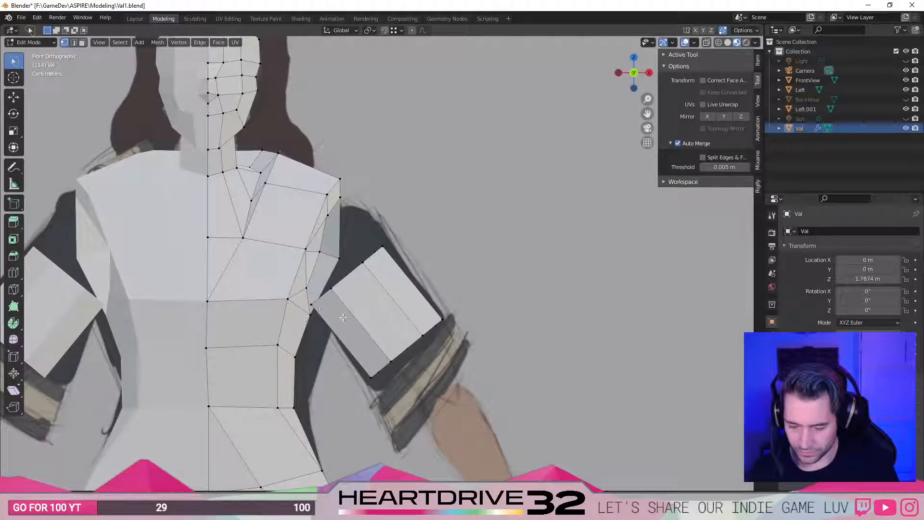
Scale the whole arm cylinder to 0.827 in the right orthographic view.
middle_drag(313, 307, 219, 361)
key(KP_3)
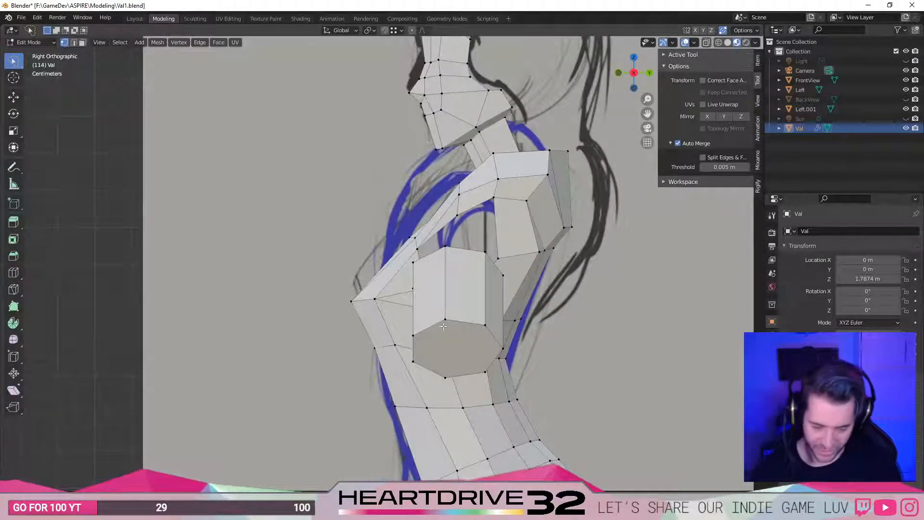
key(l)
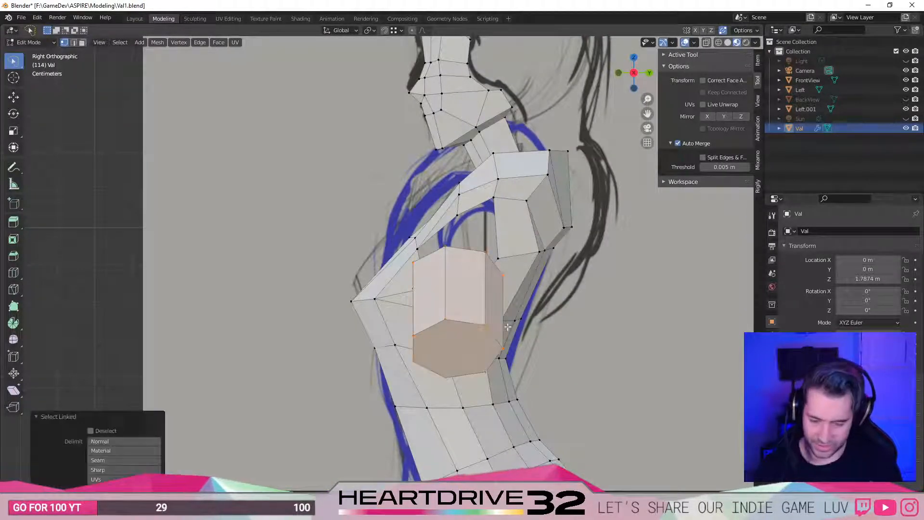
key(s)
click(475, 323)
Move the cylinder about 0.0155 m along Y and 0.063 m up along Z to align it with the armhole.
key(g)
key(y)
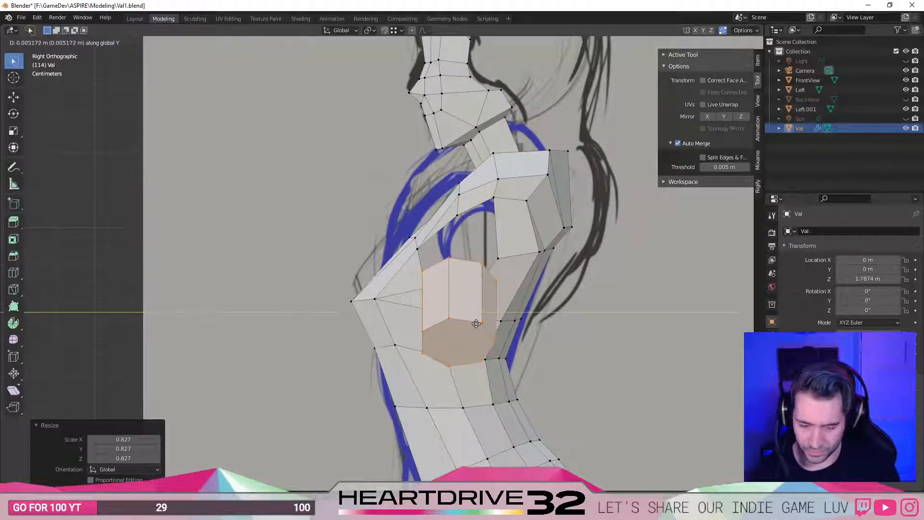
click(470, 352)
key(g)
key(z)
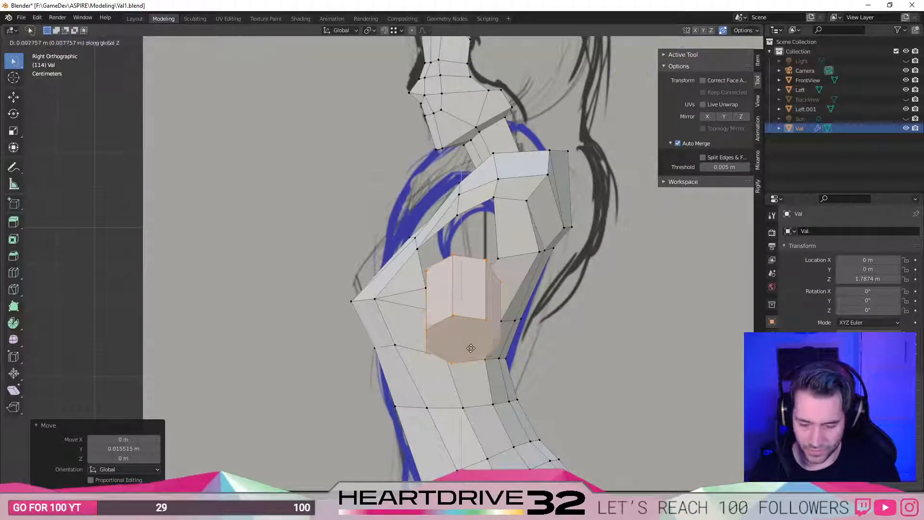
click(471, 331)
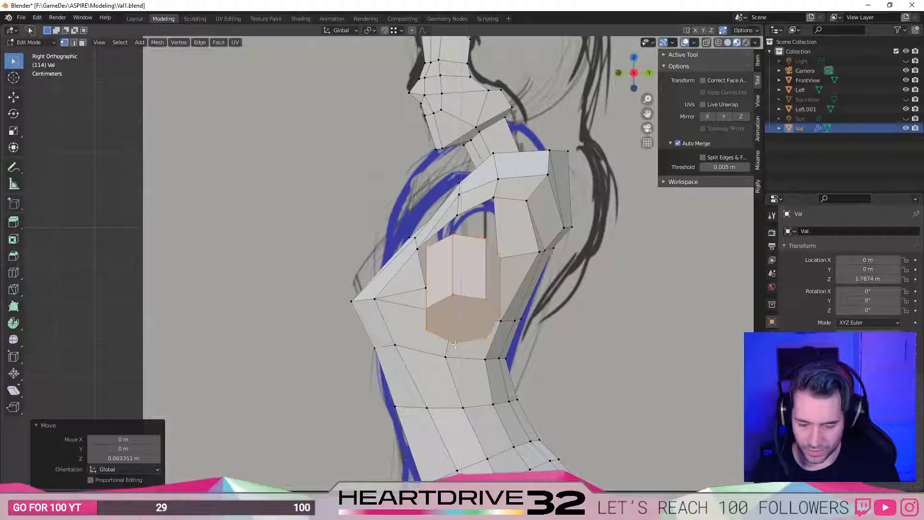
Rotate the cylinder 2.62° in the front view and clear the selection.
key(KP_1)
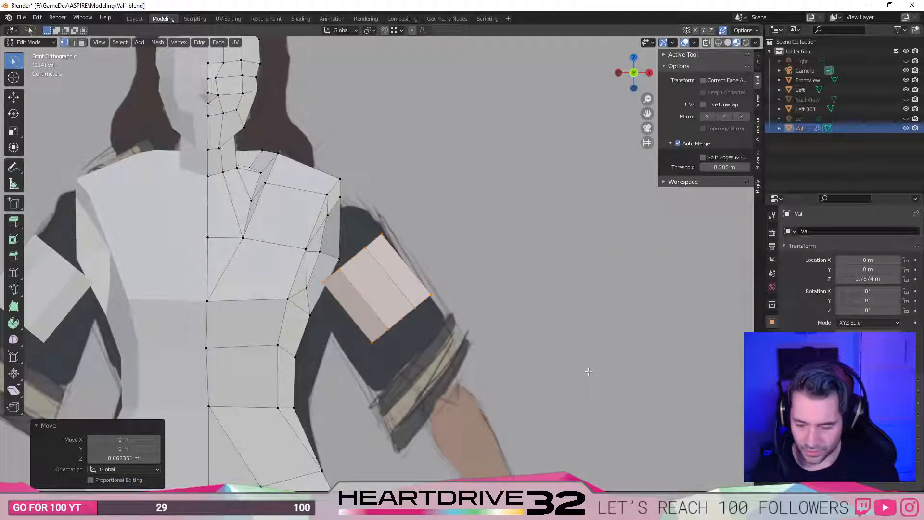
key(r)
click(510, 331)
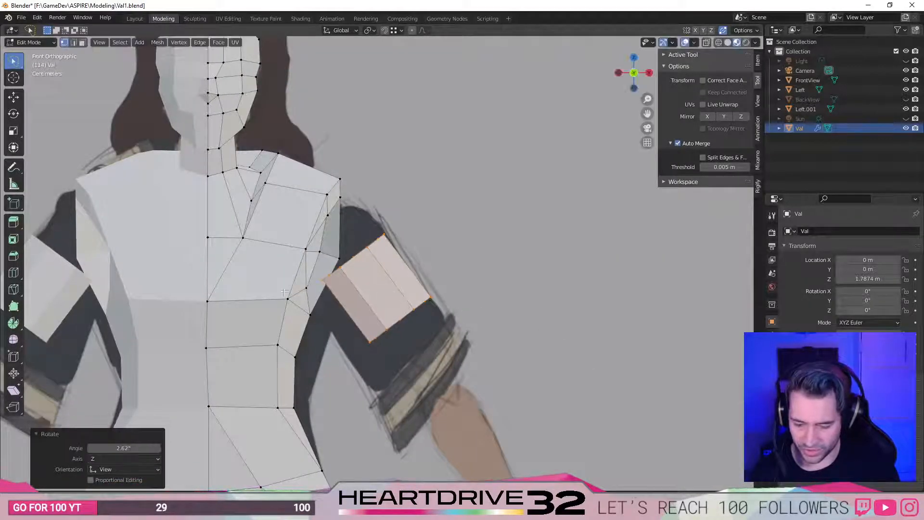
key(alt+a)
Turn on snapping and move the cylinder's lower inner vertex onto the armhole's lower corner vertex, merging them.
middle_drag(327, 281, 471, 43)
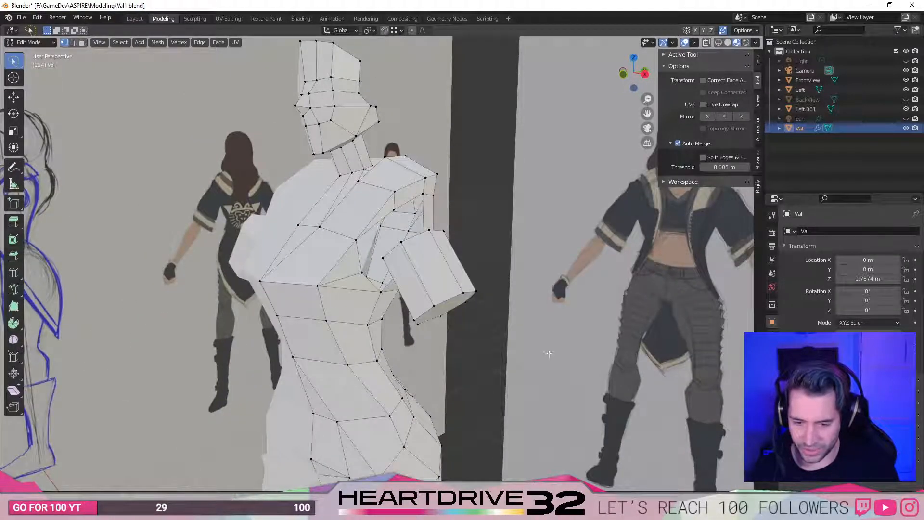
middle_drag(304, 334, 338, 291)
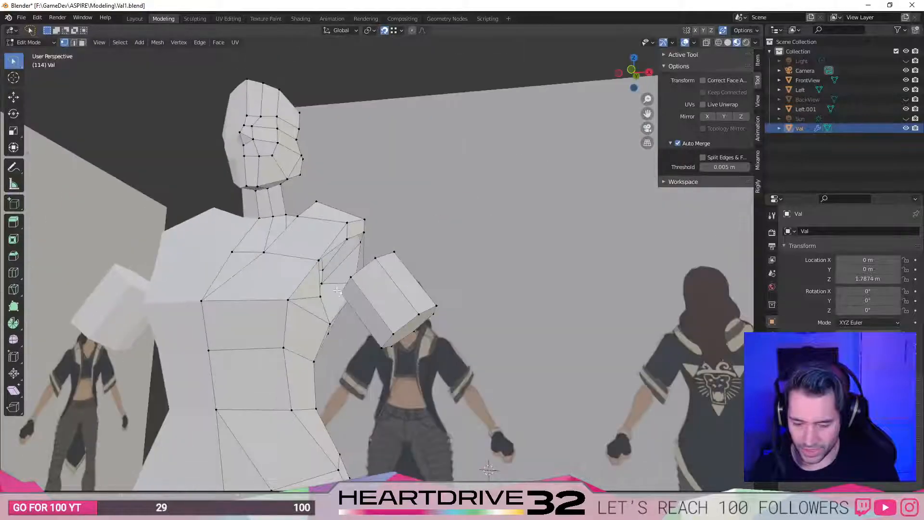
key(g)
click(329, 325)
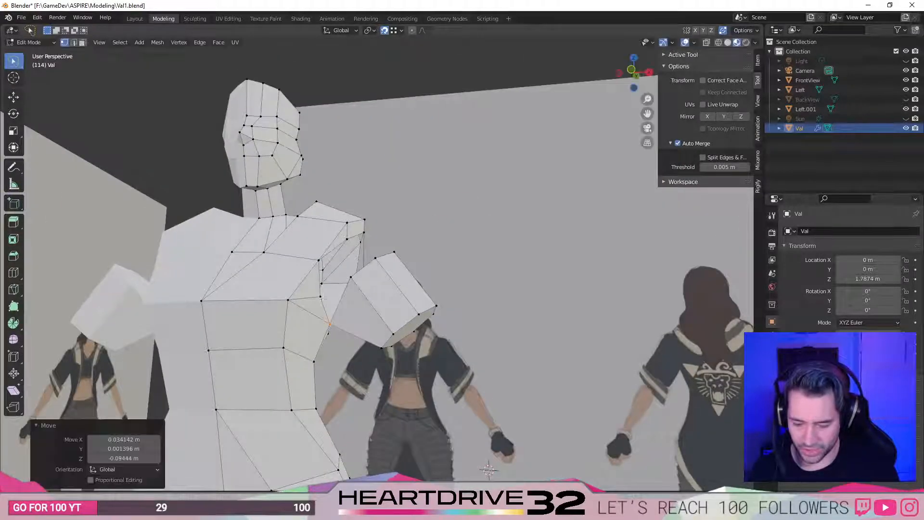
Snap the cylinder's next inner vertex at the front onto the armhole vertex just above the armpit.
middle_drag(350, 245, 345, 274)
shift+click(347, 263)
key(g)
click(326, 268)
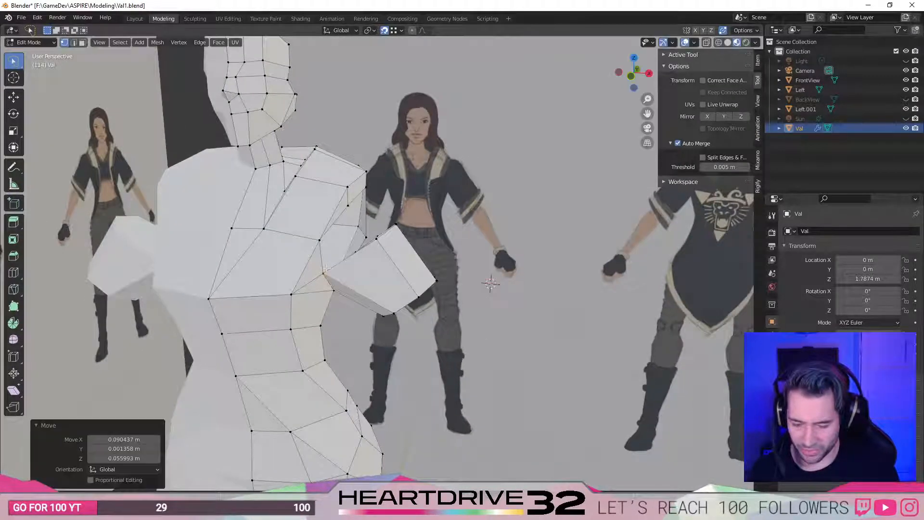
Snap two more of the arm cylinder's inner vertices onto the vertices along the armhole's front edge.
click(375, 239)
key(g)
click(328, 240)
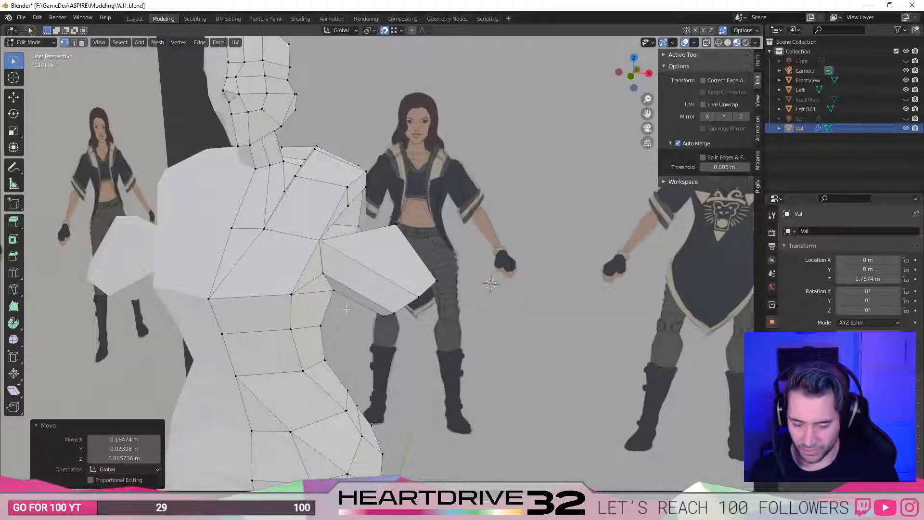
middle_drag(328, 240, 404, 266)
middle_drag(538, 302, 465, 210)
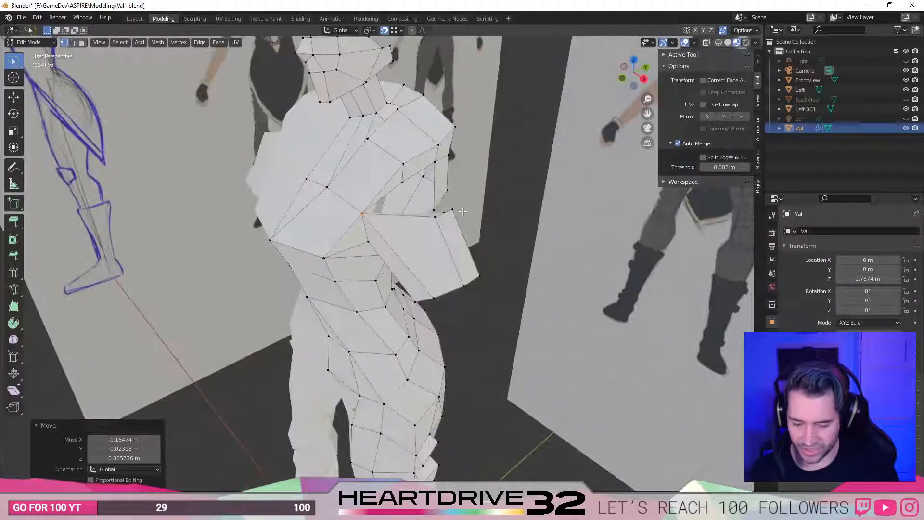
click(434, 217)
key(g)
click(410, 187)
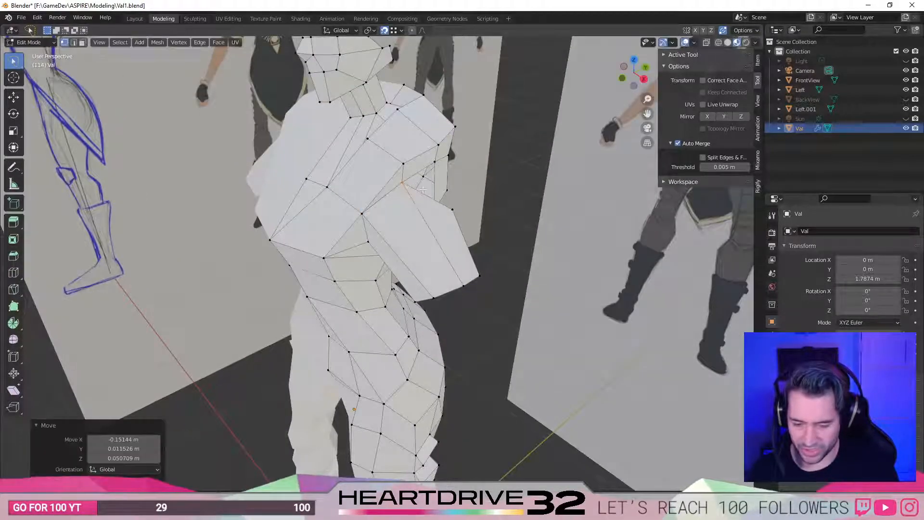
Snap the cylinder's upper and rear inner vertices onto the armhole's back edge.
scroll(430, 190, up, 5)
click(470, 279)
key(g)
click(507, 230)
click(502, 290)
key(g)
click(490, 307)
middle_drag(490, 307, 497, 236)
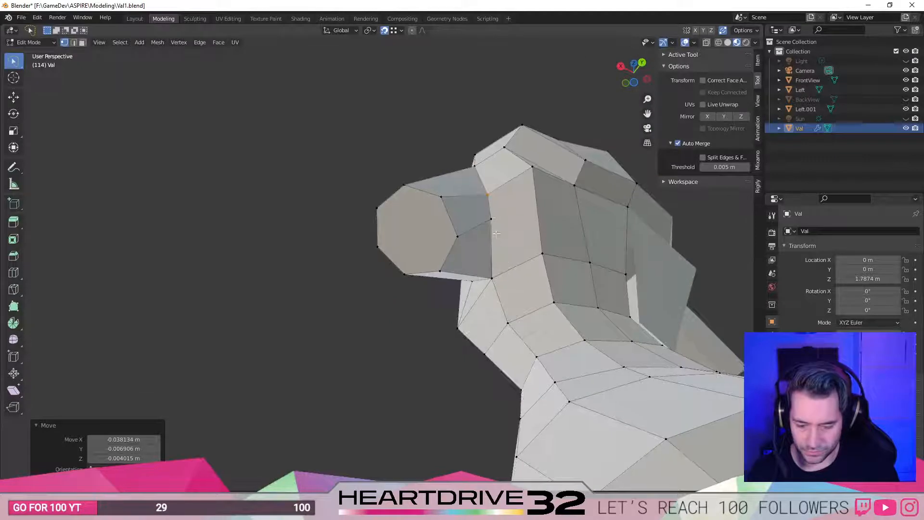
key(g)
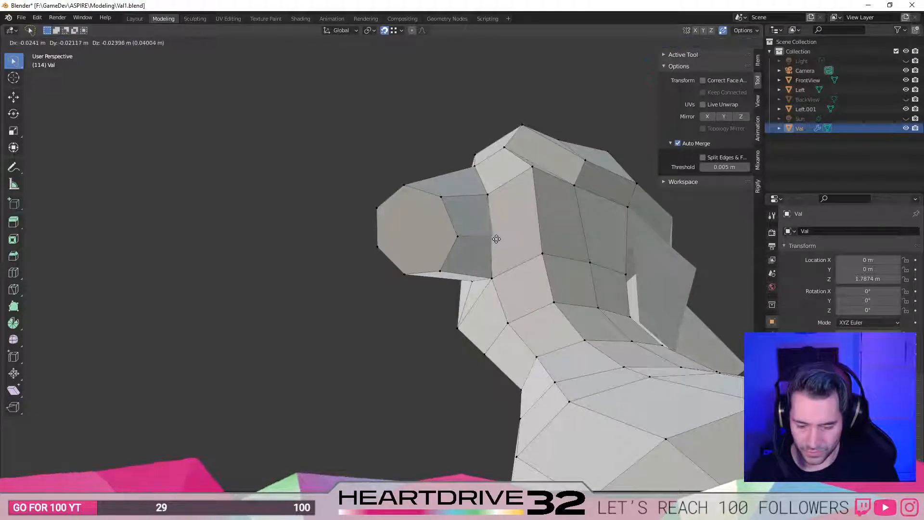
click(491, 245)
Snap the cylinder's upper front inner vertex onto the armhole's front edge below the shoulder.
middle_drag(491, 245, 544, 339)
click(530, 373)
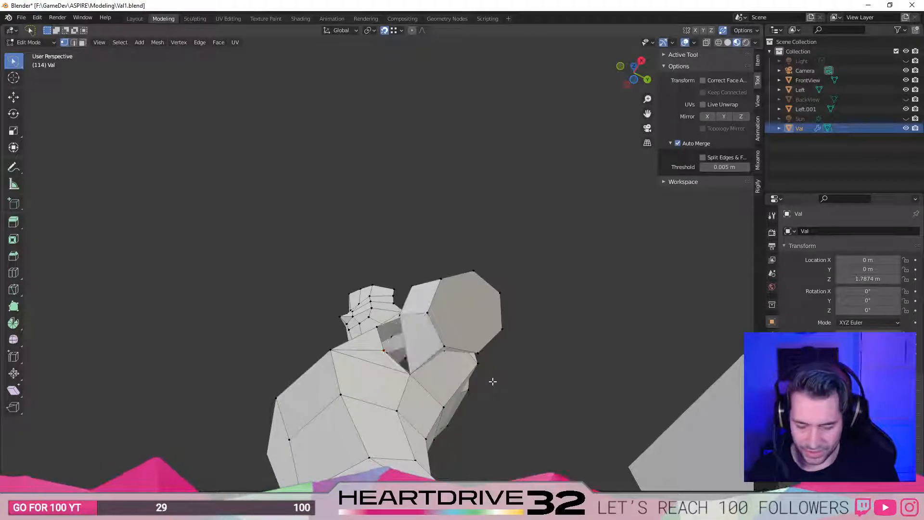
middle_drag(492, 380, 508, 199)
key(g)
click(495, 191)
key(g)
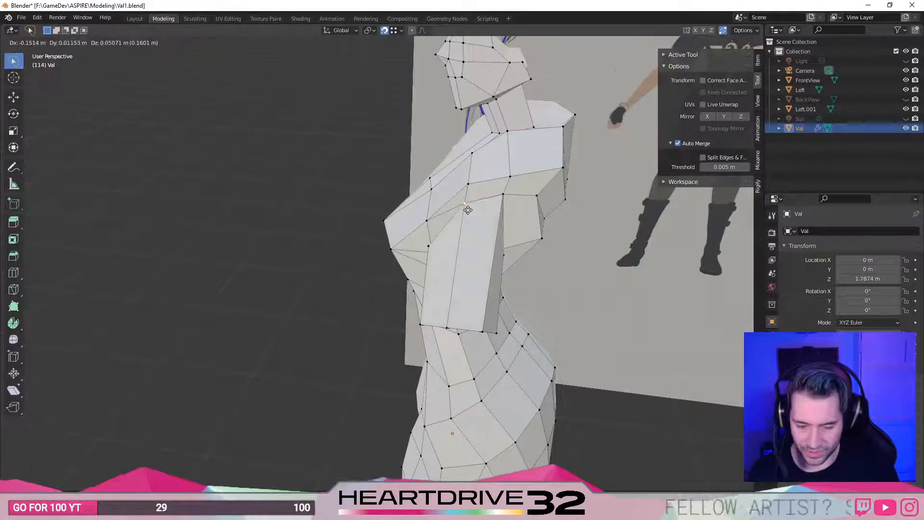
click(468, 210)
Reposition the cylinder's lower inner vertices onto the armhole vertices around the armpit.
middle_drag(467, 210, 305, 342)
key(g)
click(445, 283)
key(g)
click(491, 236)
key(g)
click(316, 327)
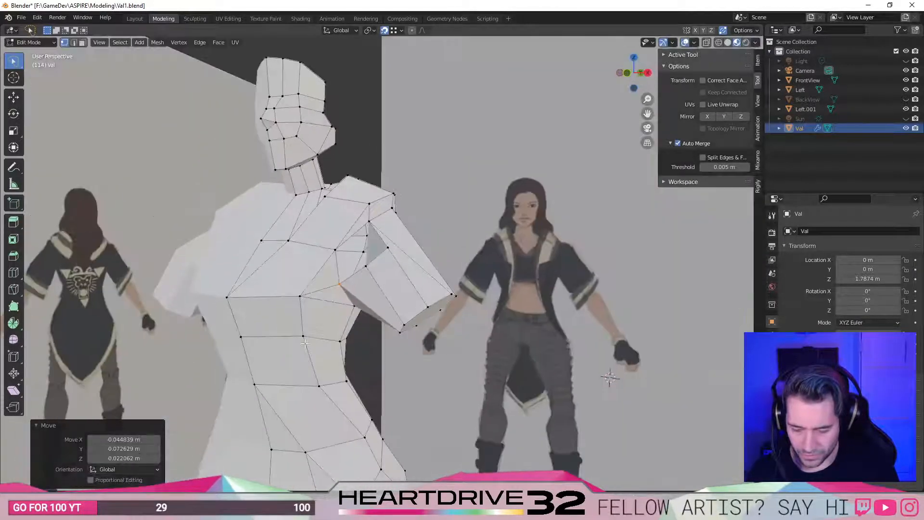
Snap the cylinder's two loose front inner vertices onto the armhole's front edge to close the gap.
key(g)
click(388, 246)
click(388, 247)
key(g)
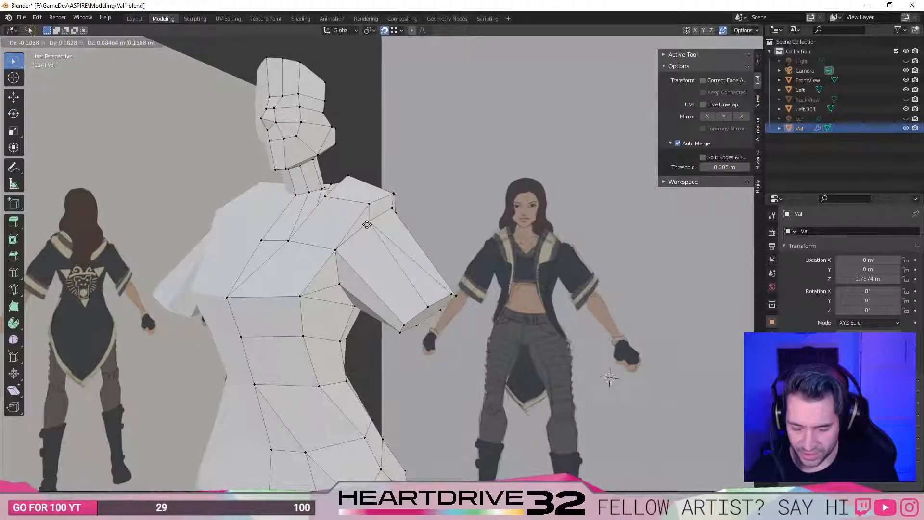
click(366, 225)
mouse_move(367, 225)
middle_down()
mouse_move(415, 240)
mouse_move(429, 149)
mouse_move(361, 144)
mouse_move(441, 132)
mouse_move(483, 190)
mouse_move(472, 206)
mouse_move(549, 198)
mouse_move(586, 181)
mouse_move(358, 220)
mouse_move(384, 231)
mouse_move(382, 222)
middle_up()
key(g)
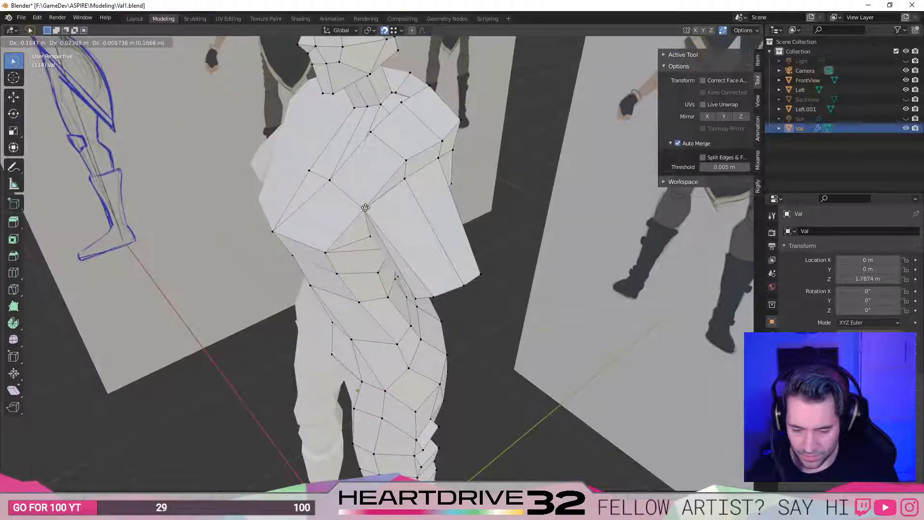
click(365, 208)
middle_drag(365, 207, 425, 214)
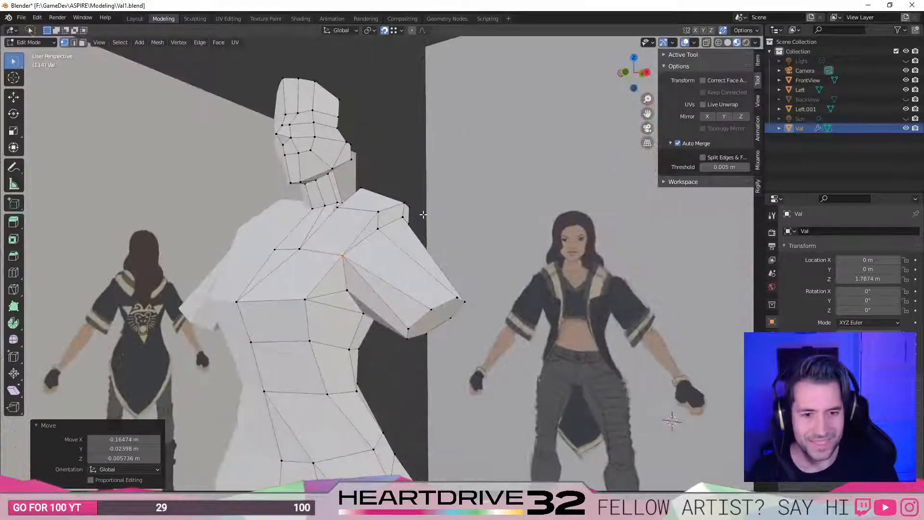
Undo the vertex snapping until the arm cylinder is separate from the torso again.
key(ctrl+z)
key(ctrl+z)
key(ctrl+z)
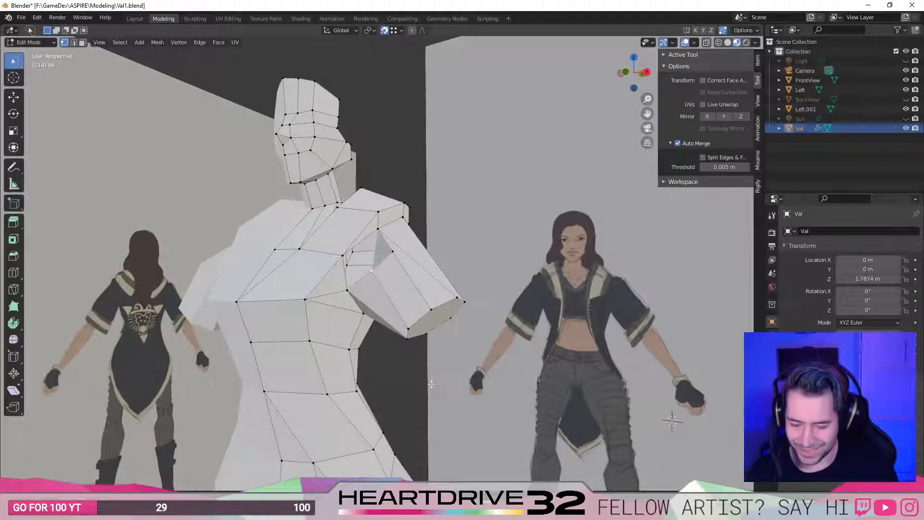
middle_drag(434, 381, 291, 340)
key(ctrl+z)
key(ctrl+z)
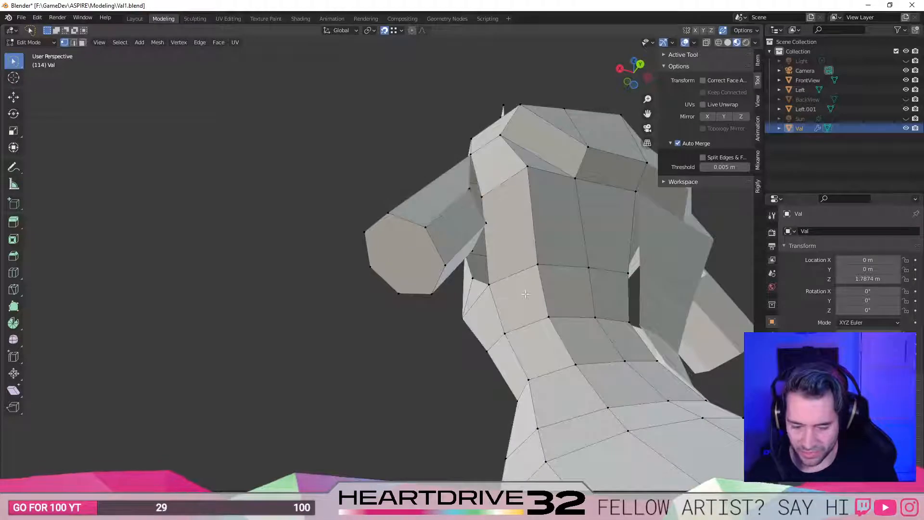
key(ctrl+z)
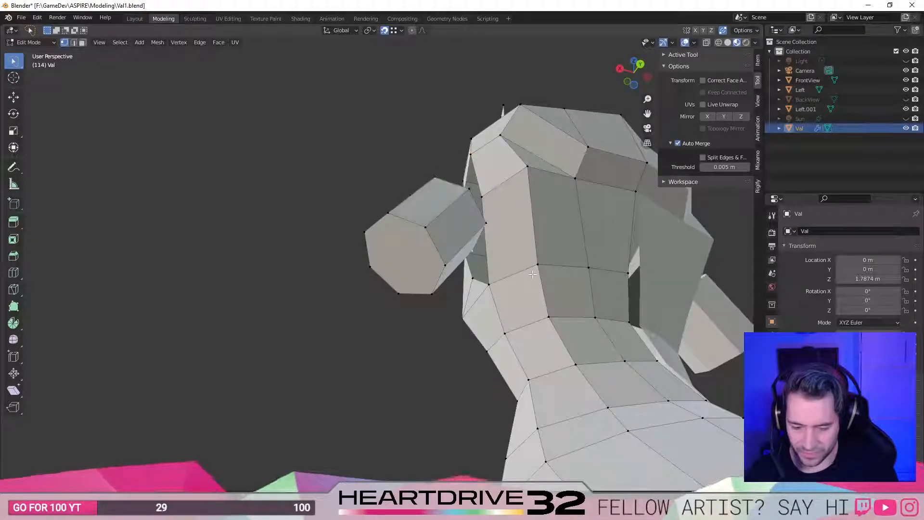
middle_drag(533, 274, 485, 223)
middle_drag(463, 283, 361, 261)
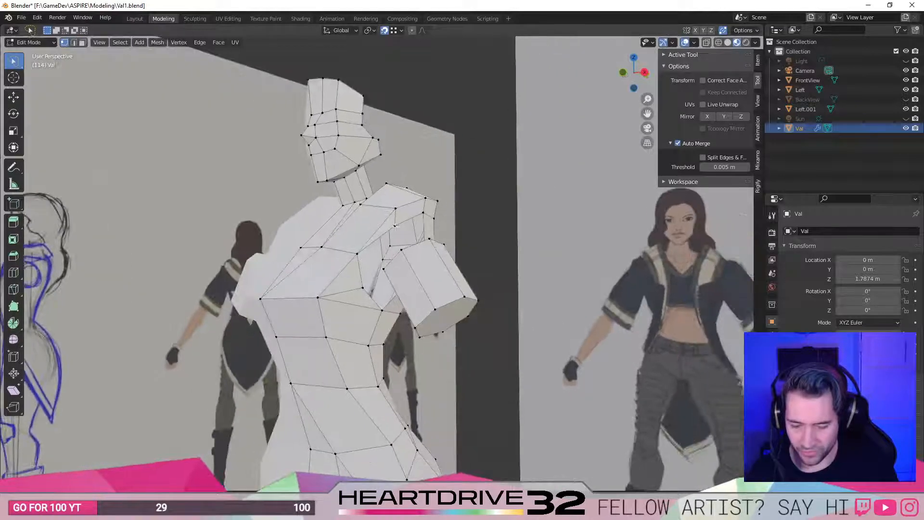
Select the whole linked arm cylinder and hide it to expose the armhole.
middle_drag(390, 231, 431, 293)
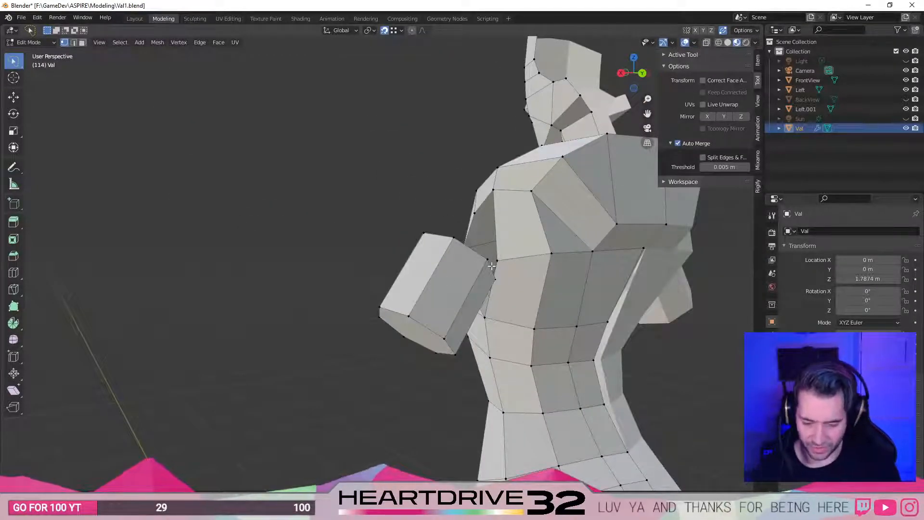
key(l)
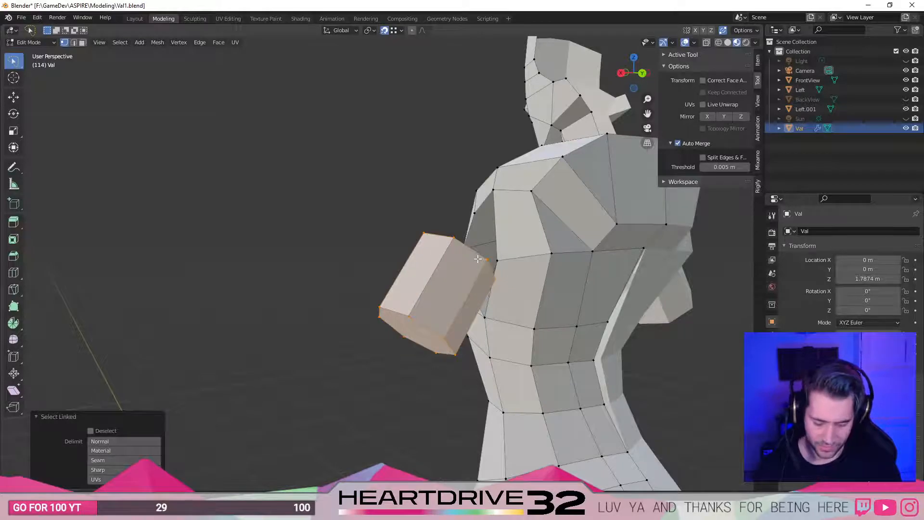
key(h)
middle_drag(478, 259, 439, 290)
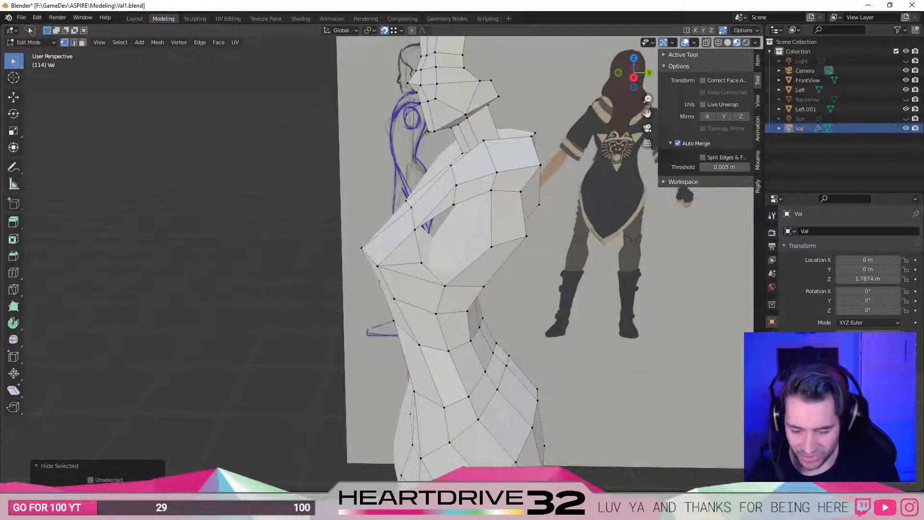
Extrude the armhole's lower front vertex upward and connect the new vertex to the armhole vertex above it.
click(421, 267)
key(g)
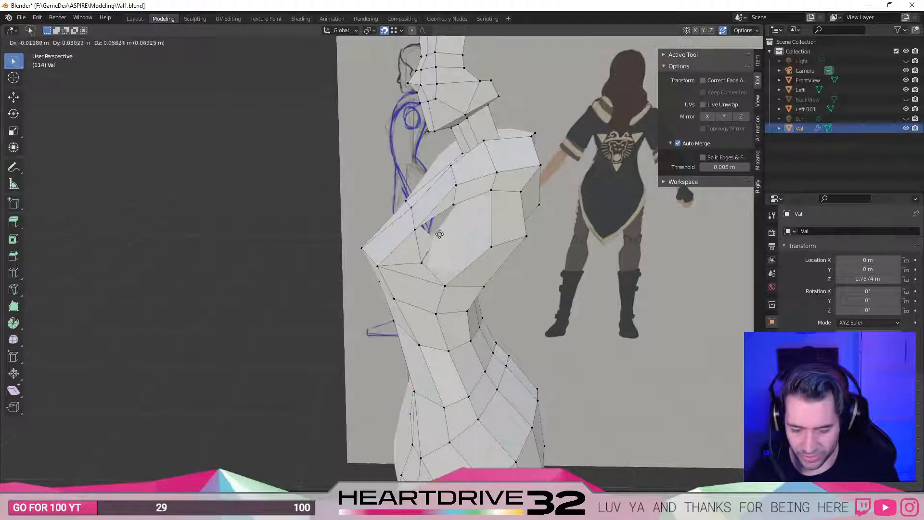
click(438, 227)
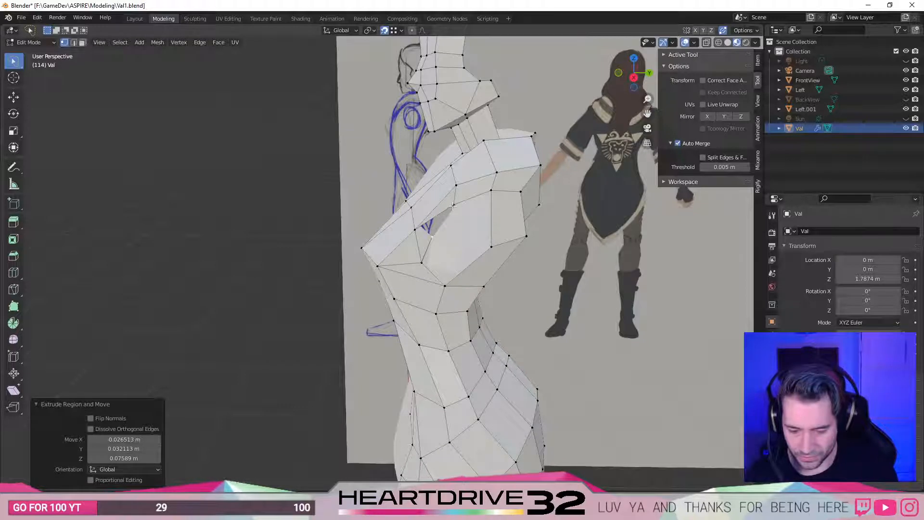
shift+click(454, 205)
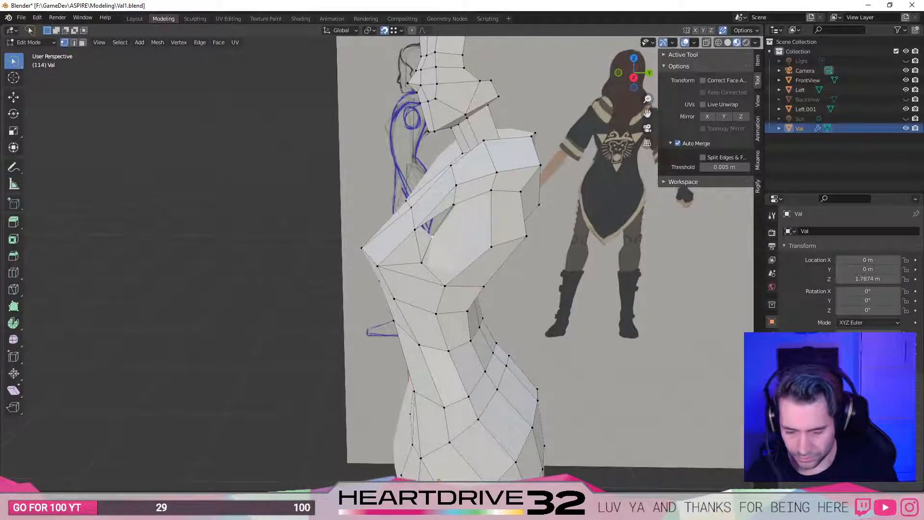
middle_drag(419, 233, 410, 240)
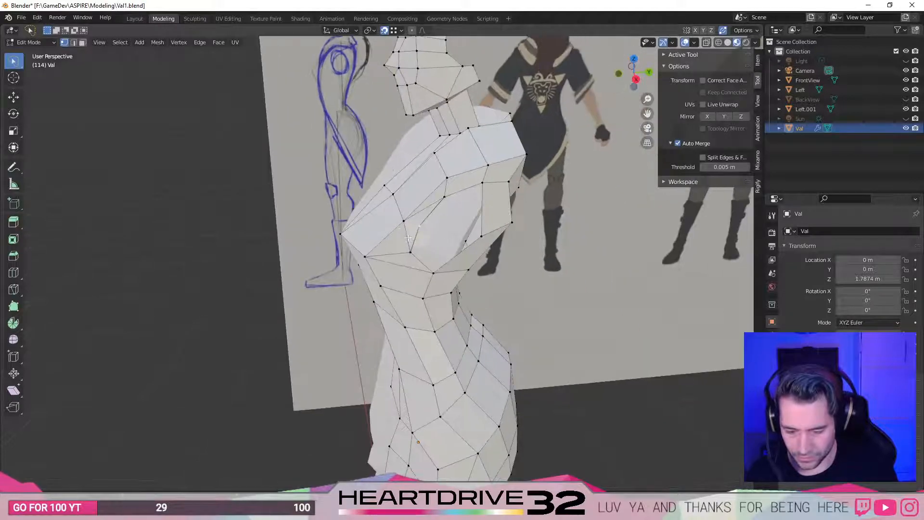
Fill the gap between the new edge and the armhole's front border with a face.
key(3)
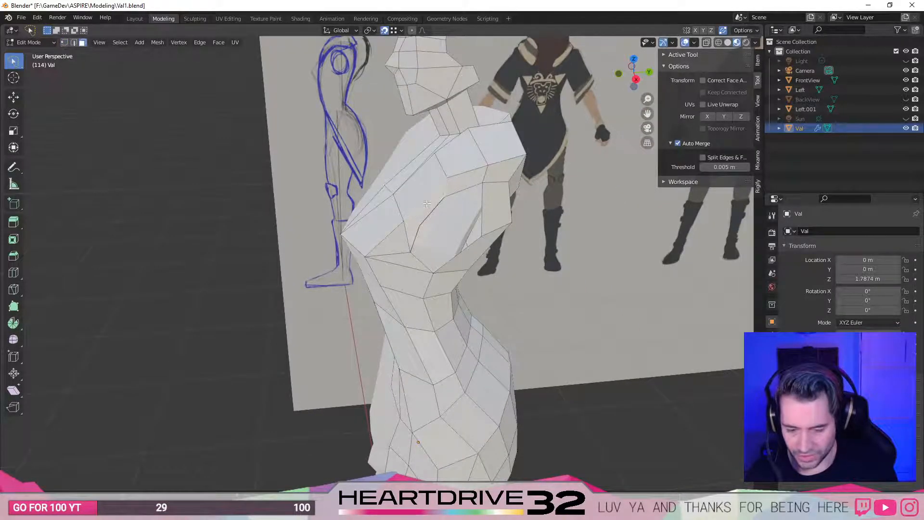
key(x)
click(426, 203)
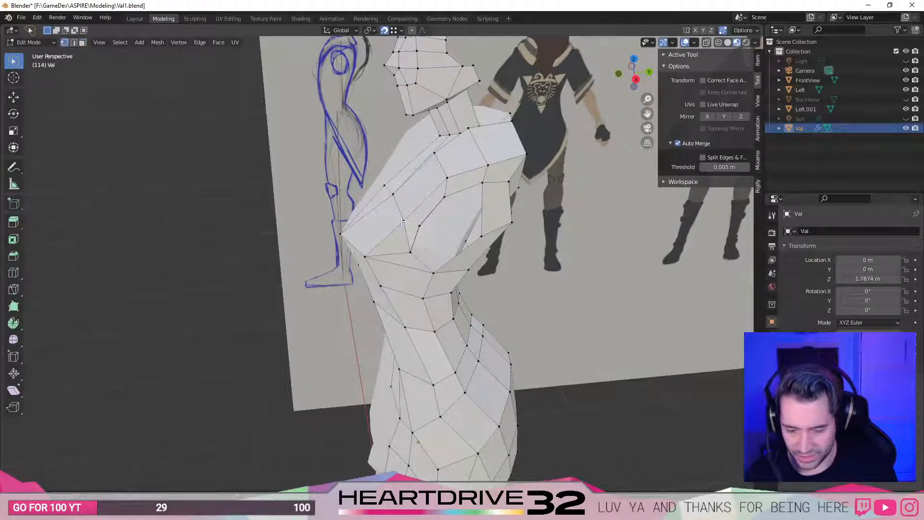
click(442, 194)
middle_drag(442, 194, 427, 243)
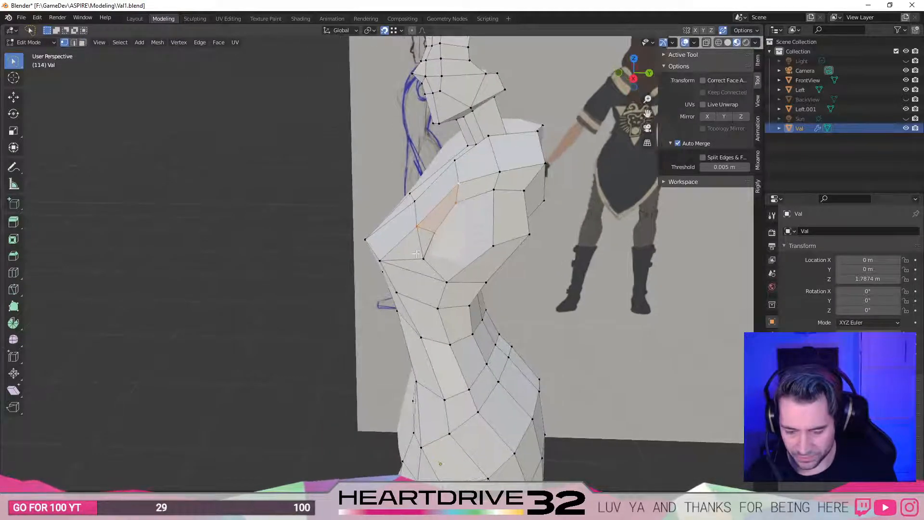
Replace the triangular face below the new fill with a face that reaches the extruded vertex.
key(2)
key(3)
click(417, 254)
key(x)
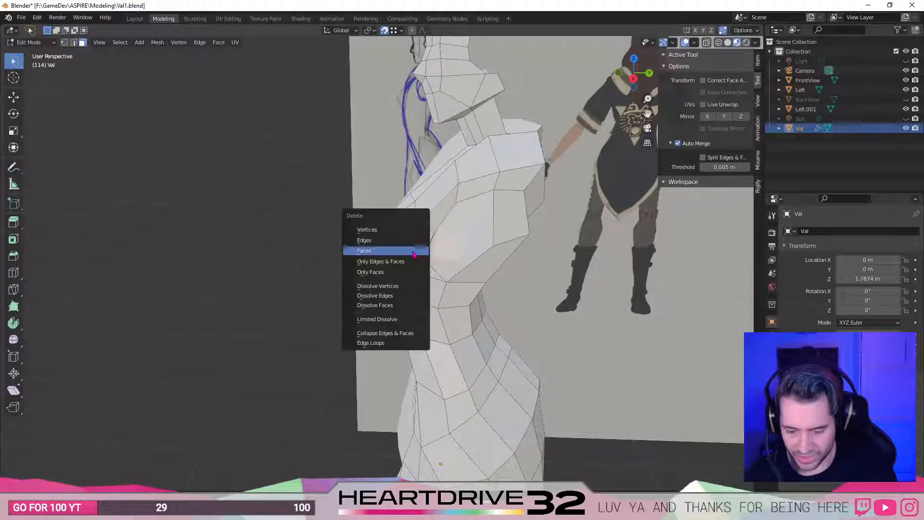
click(413, 251)
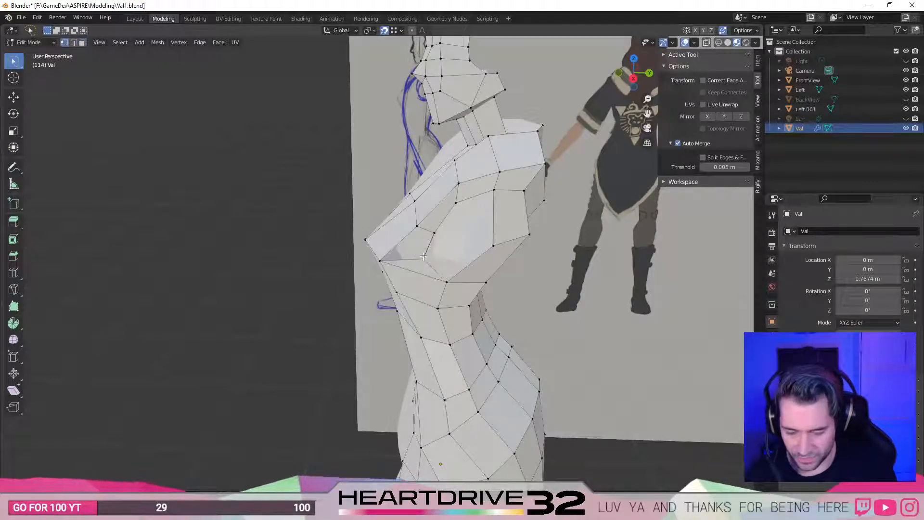
Select the armhole's border loop and smooth its vertices with a smoothing value of 1.253.
alt+click(383, 257)
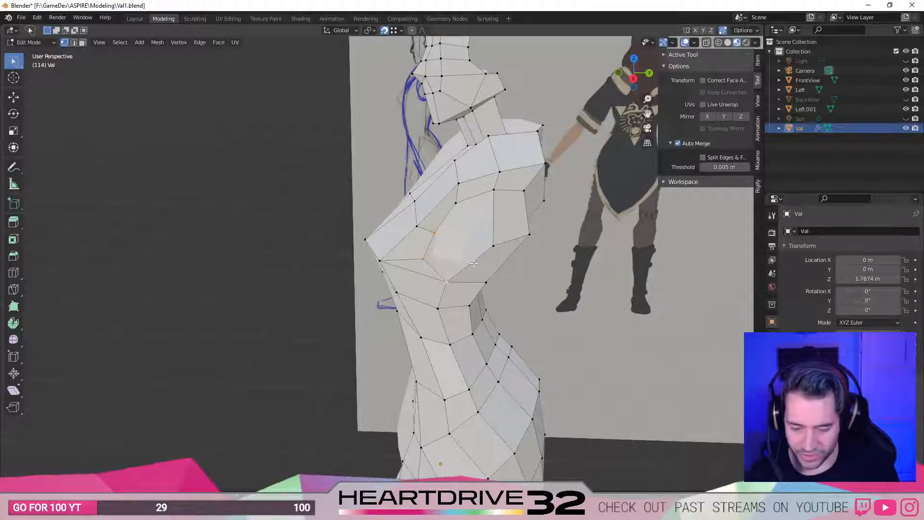
click(15, 340)
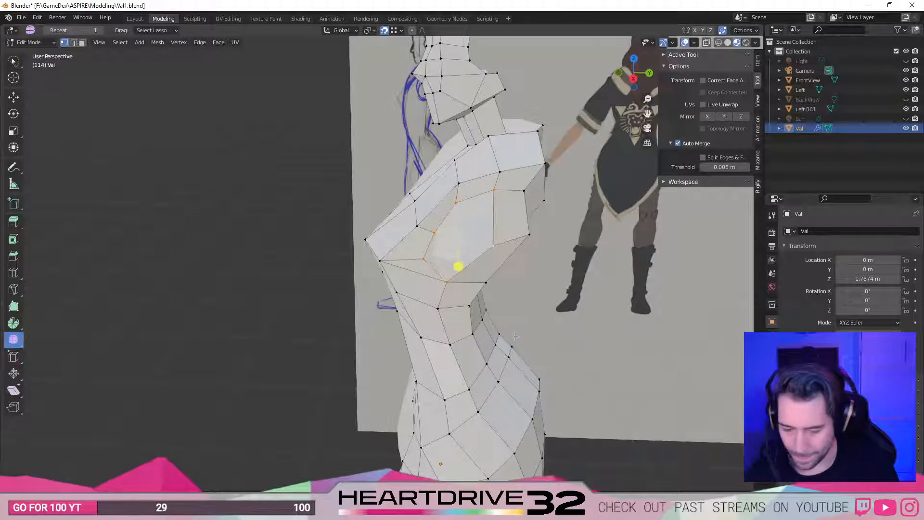
drag(446, 263, 696, 457)
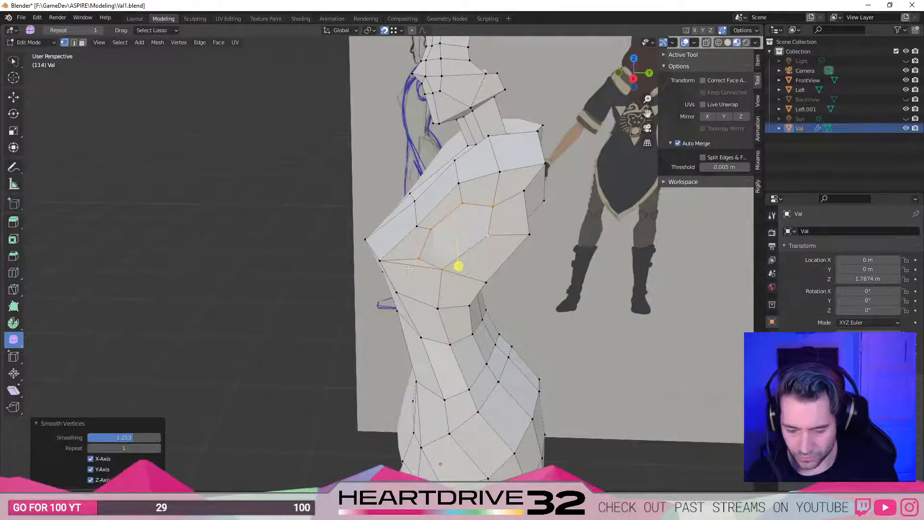
In the right side view, move the two lower armhole vertices onto the bottom of the drawn shoulder circle.
key(KP_1)
key(KP_3)
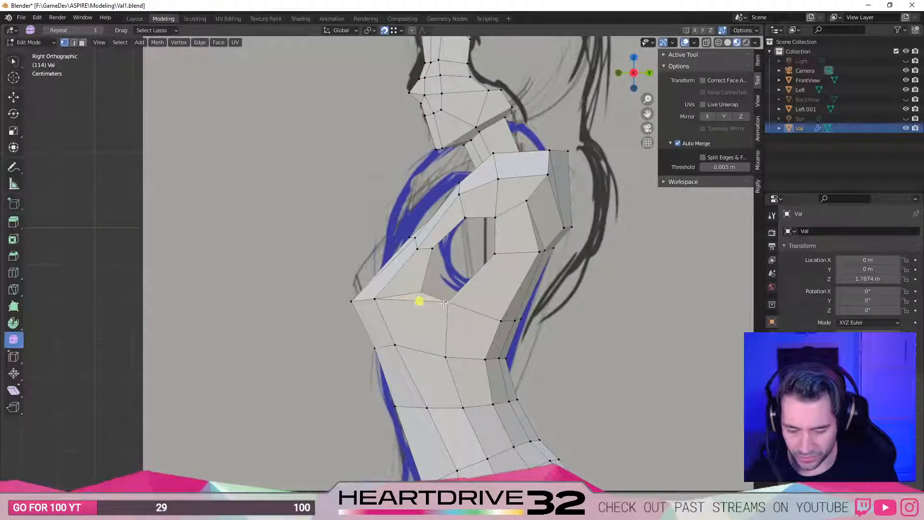
key(g)
click(475, 300)
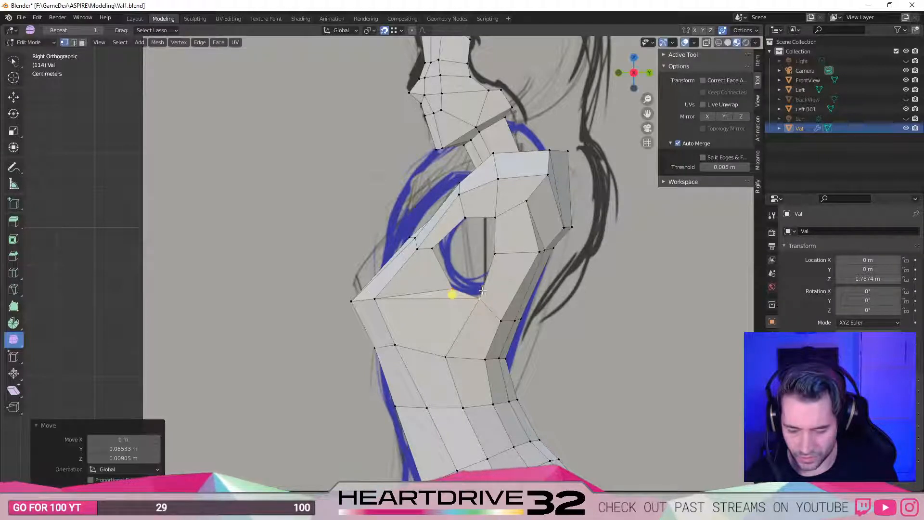
key(ctrl+z)
key(g)
click(526, 290)
Move the armhole's rear vertex and upper rear vertex outward onto the drawn shoulder circle.
click(492, 254)
key(g)
click(508, 252)
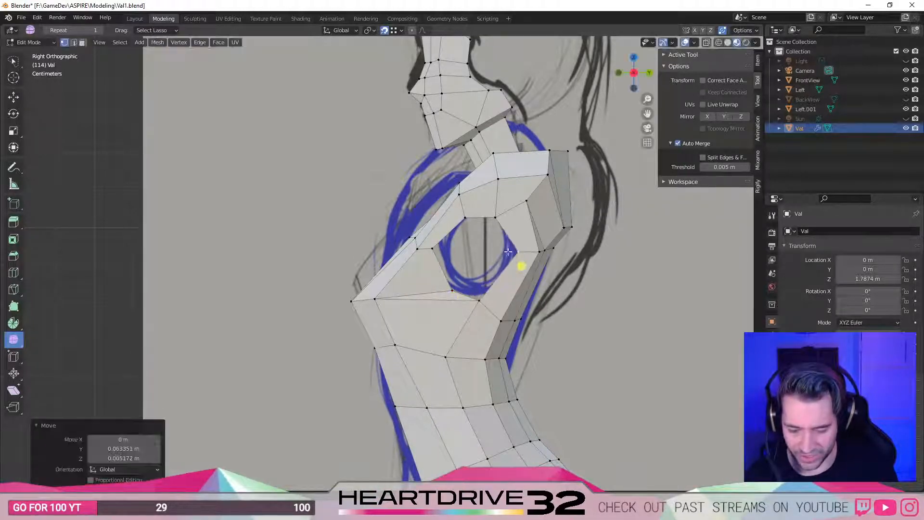
key(ctrl+z)
key(g)
click(498, 213)
mouse_move(497, 213)
middle_down()
mouse_move(521, 239)
mouse_move(508, 288)
middle_up()
key(KP_3)
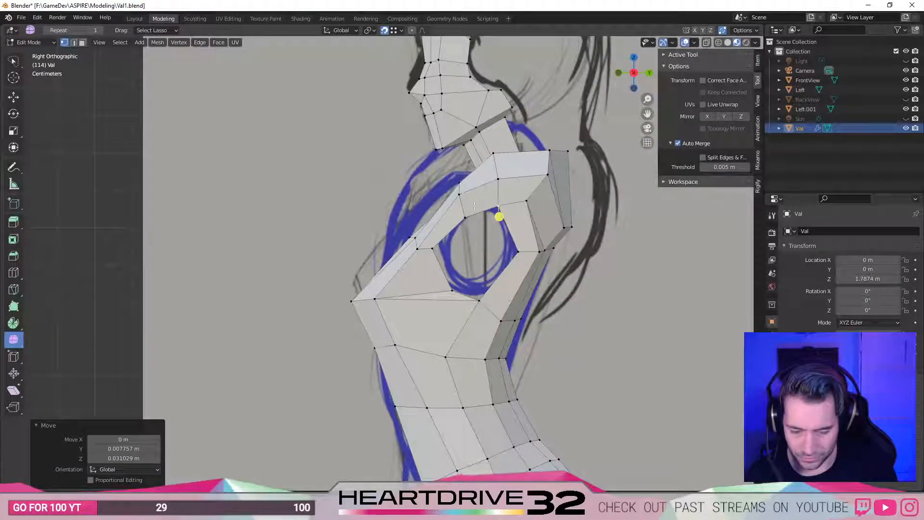
Move the armhole's upper front vertex and front vertex onto the front of the drawn shoulder circle.
key(ctrl+z)
key(g)
click(454, 222)
key(ctrl+z)
key(g)
click(431, 259)
Move the armhole's lower front vertex and bottom vertex onto the lower edge of the drawn shoulder circle.
key(ctrl+z)
key(g)
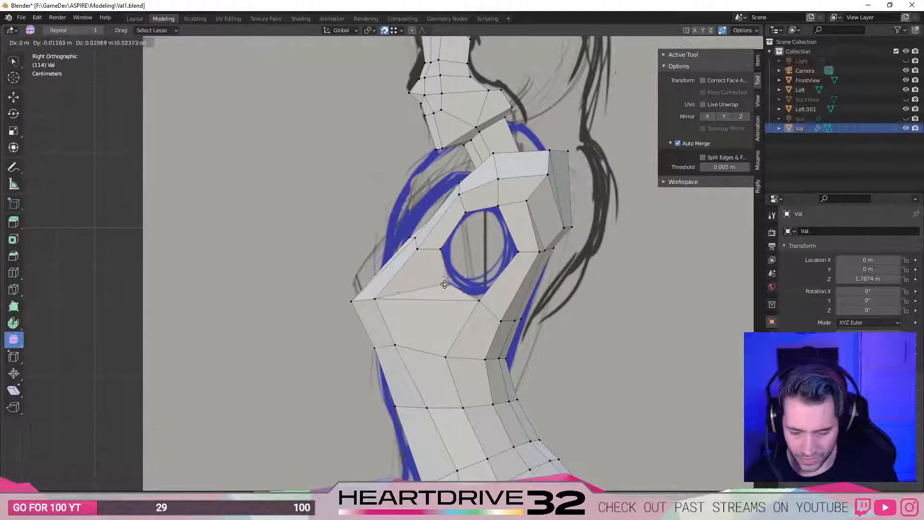
click(486, 297)
key(ctrl+z)
key(g)
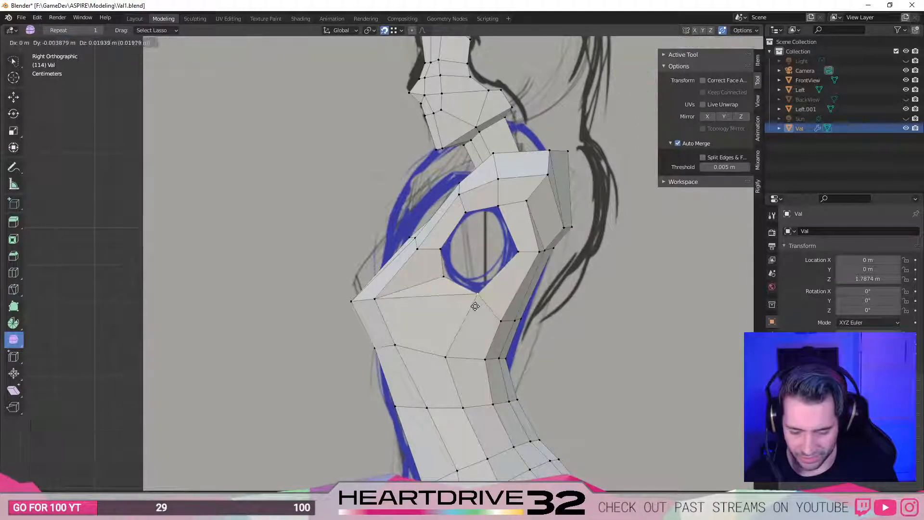
click(478, 300)
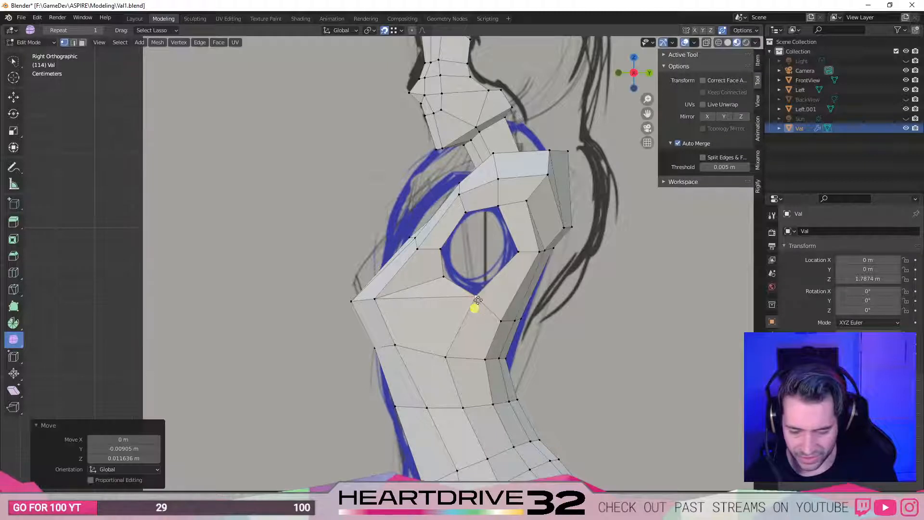
Lower the armhole's upper rear vertex about 0.019 m along the Z axis onto the drawn shoulder circle.
click(499, 208)
key(g)
key(z)
click(502, 218)
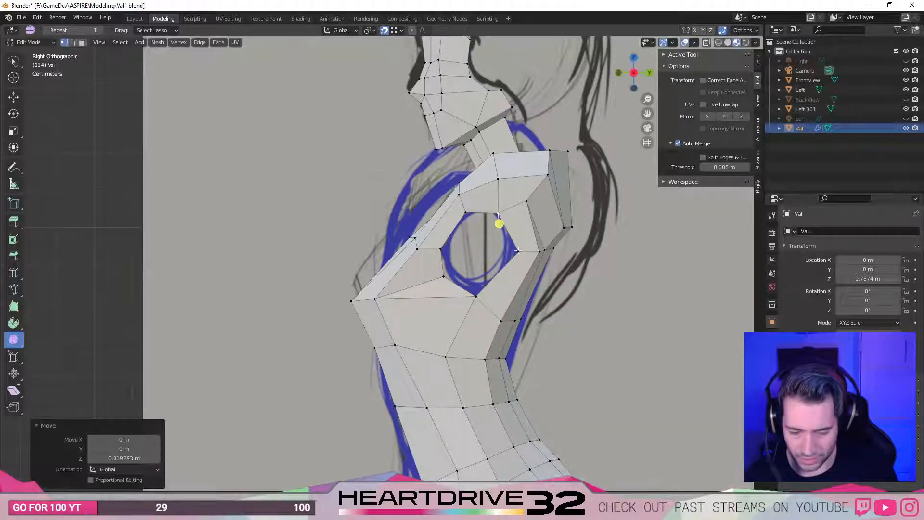
Pull the armhole's rear vertex slightly inward and nudge its bottom vertex along the drawn shoulder circle.
click(517, 250)
key(g)
click(513, 263)
click(475, 295)
key(g)
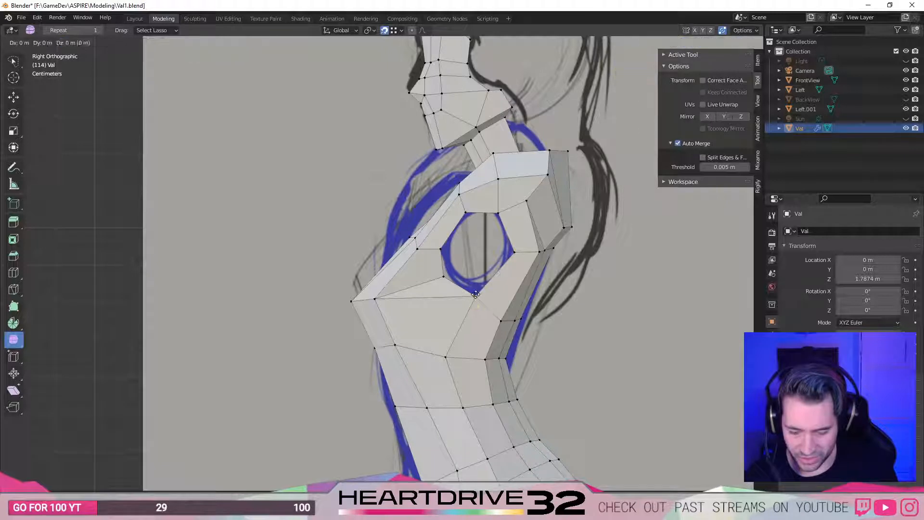
click(476, 303)
Select the armhole's border loop and smooth its vertices with a smoothing value of 0.181.
click(469, 261)
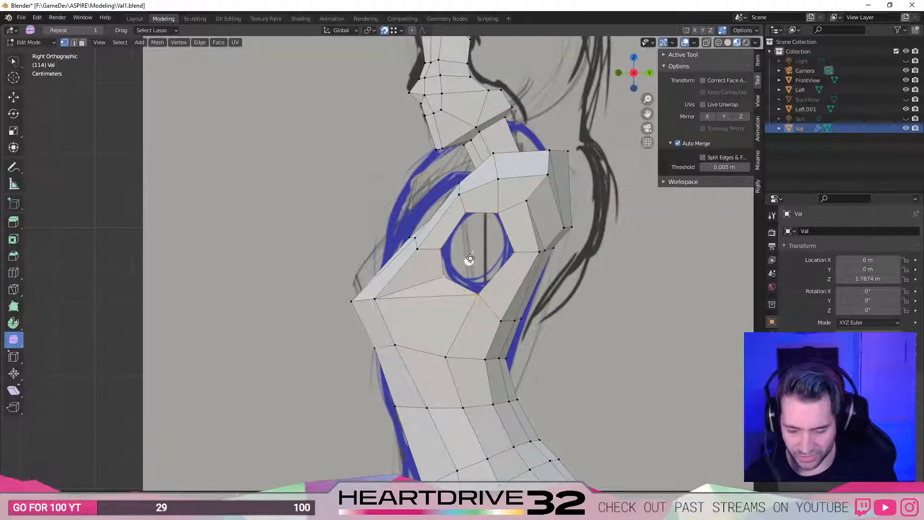
key(g)
key(g)
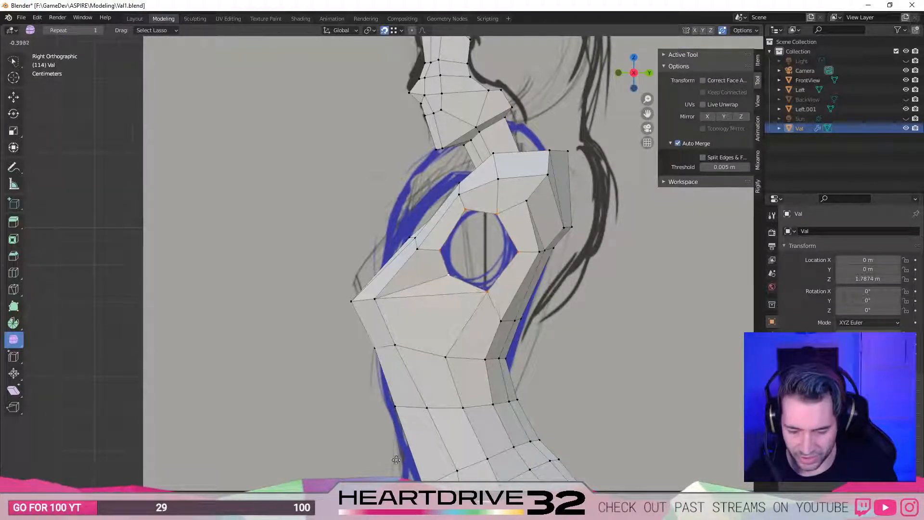
drag(470, 196, 443, 248)
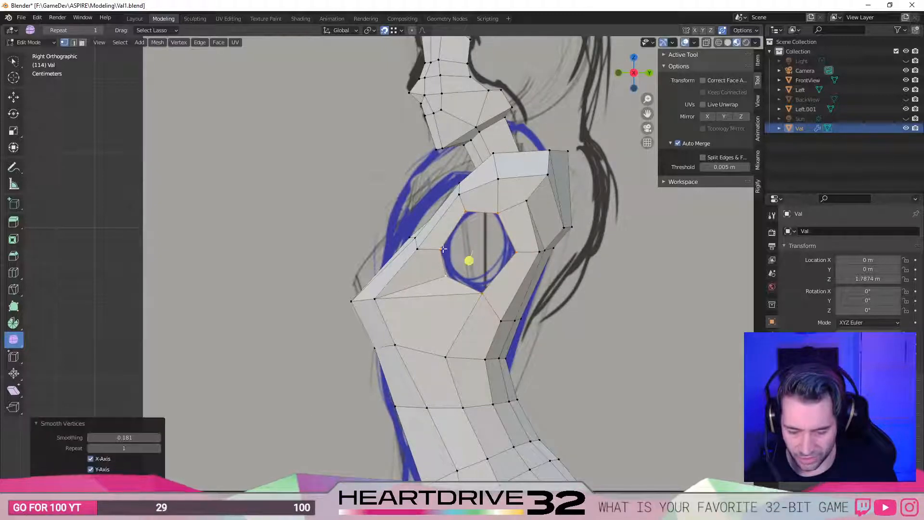
Lower the armhole's upper front and upper rear vertices so the top edge of the opening is level.
click(463, 212)
key(g)
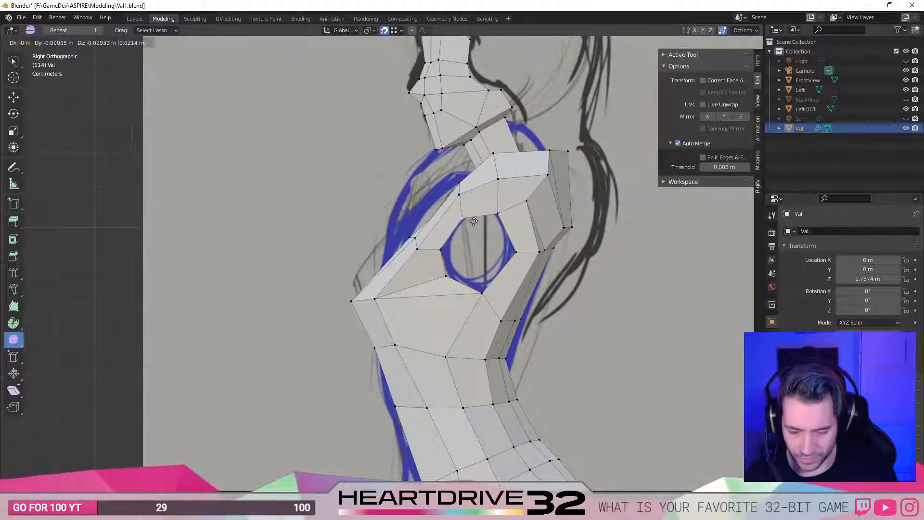
click(473, 221)
click(497, 216)
key(g)
click(500, 223)
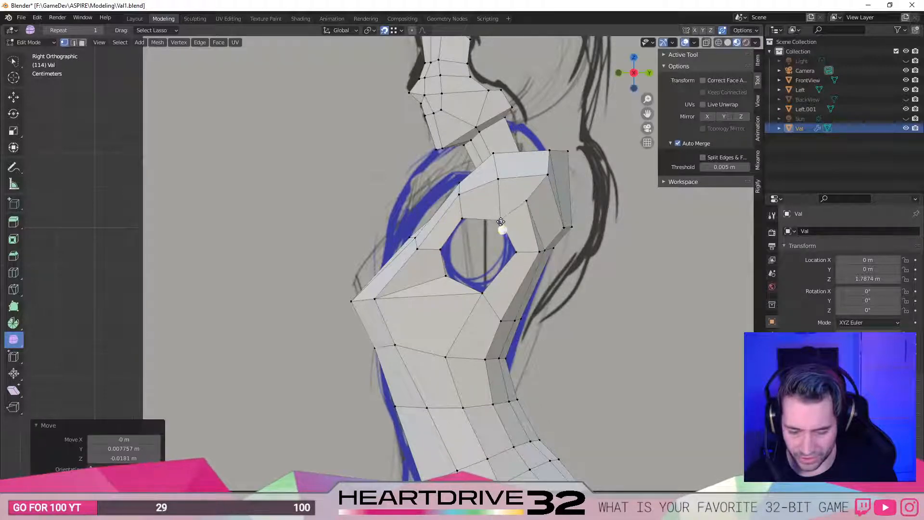
Slide the chest vertex in front of the armhole along its edge toward the opening with a factor of 0.293.
click(519, 265)
click(439, 279)
click(335, 295)
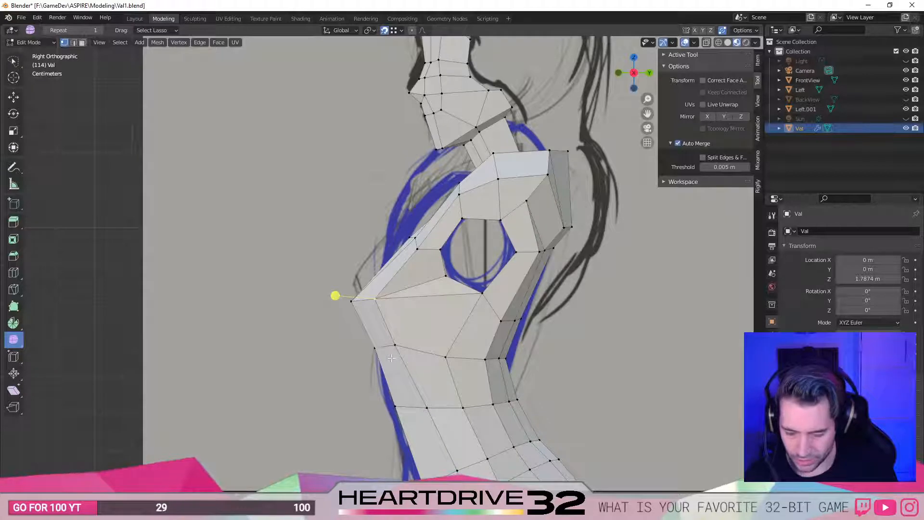
key(shift+v)
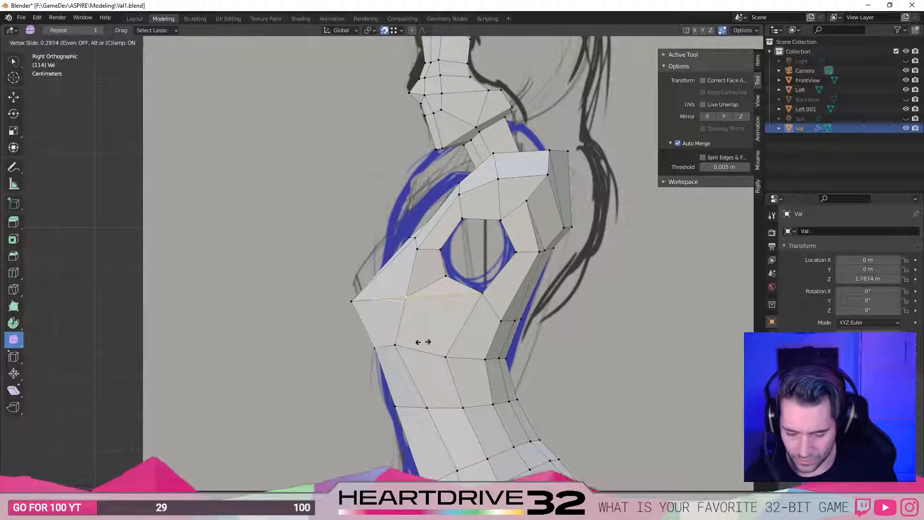
click(399, 341)
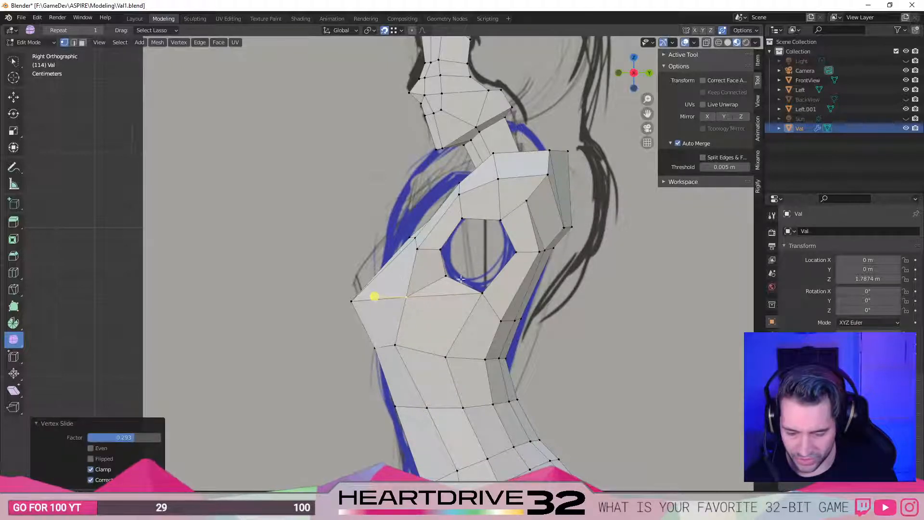
Move the armhole's lower front vertex about 0.012 m rearward and slide the side vertex below the opening upward with a factor of 0.223.
key(g)
click(483, 288)
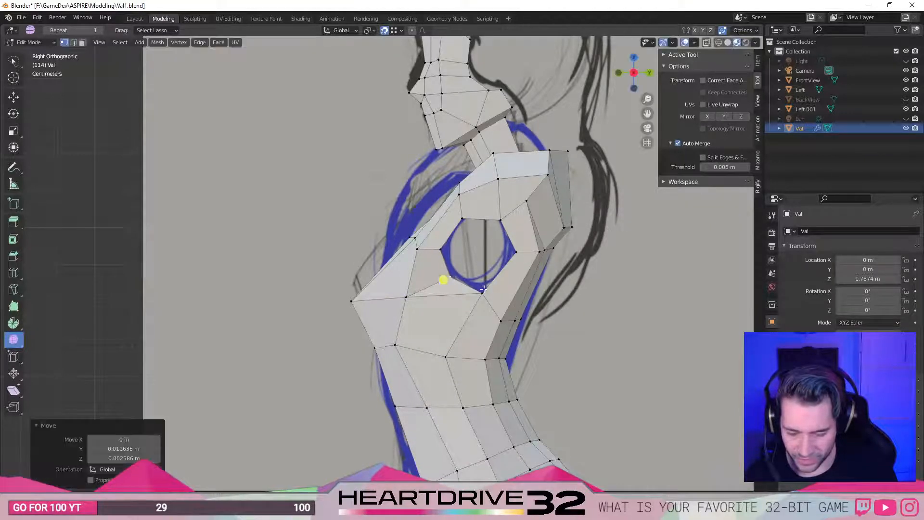
click(484, 293)
key(g)
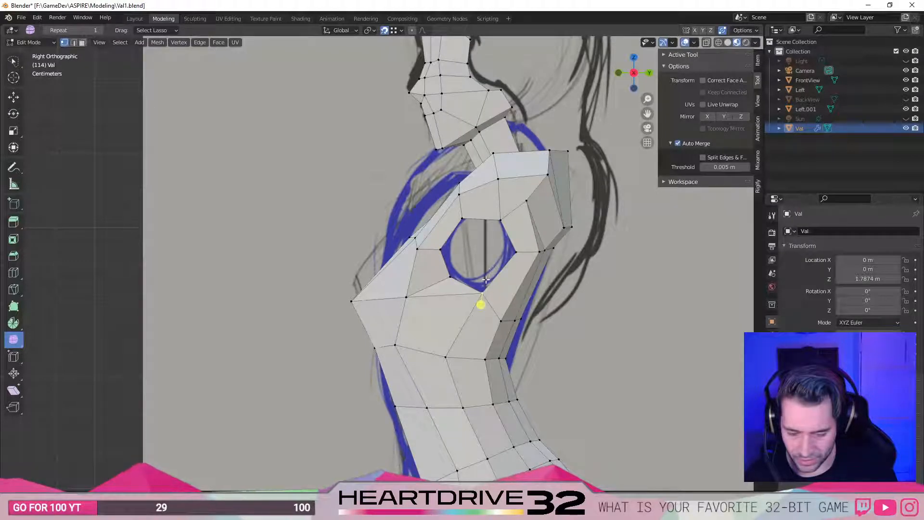
key(shift+v)
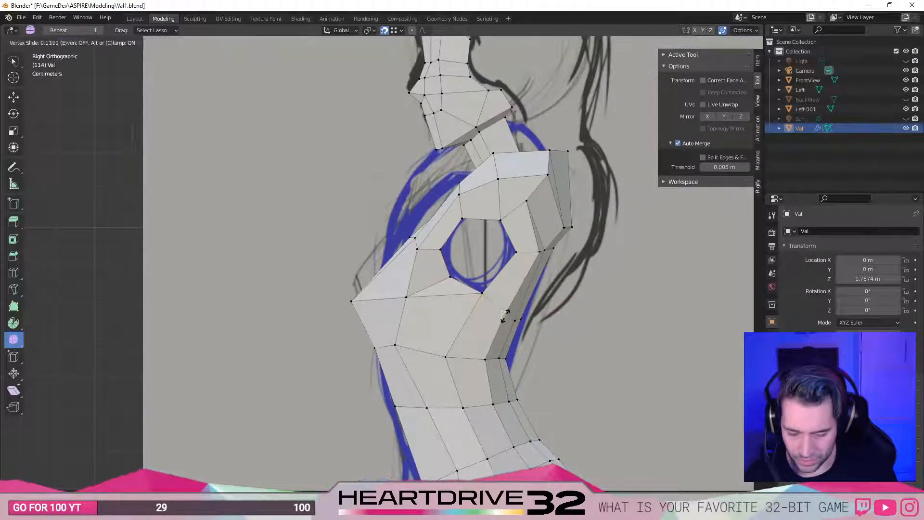
click(506, 308)
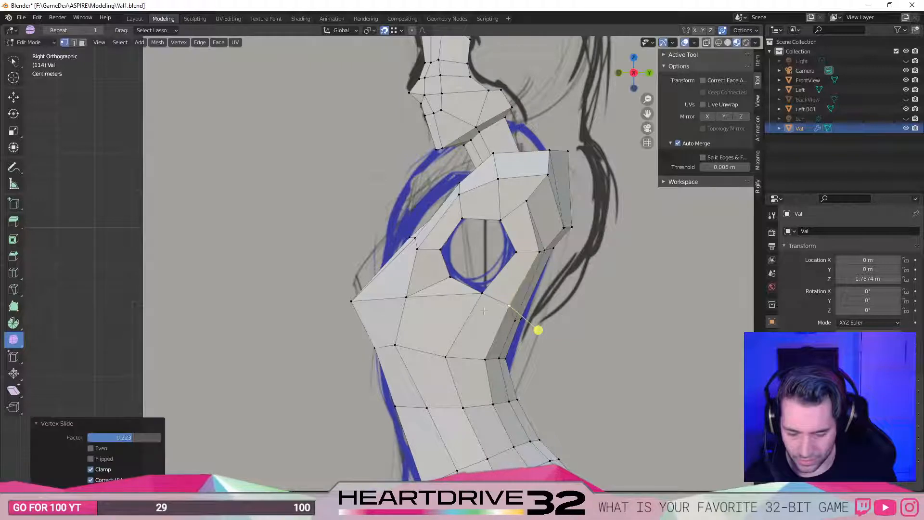
Try to smooth the vertices of the armhole's border loop.
click(450, 277)
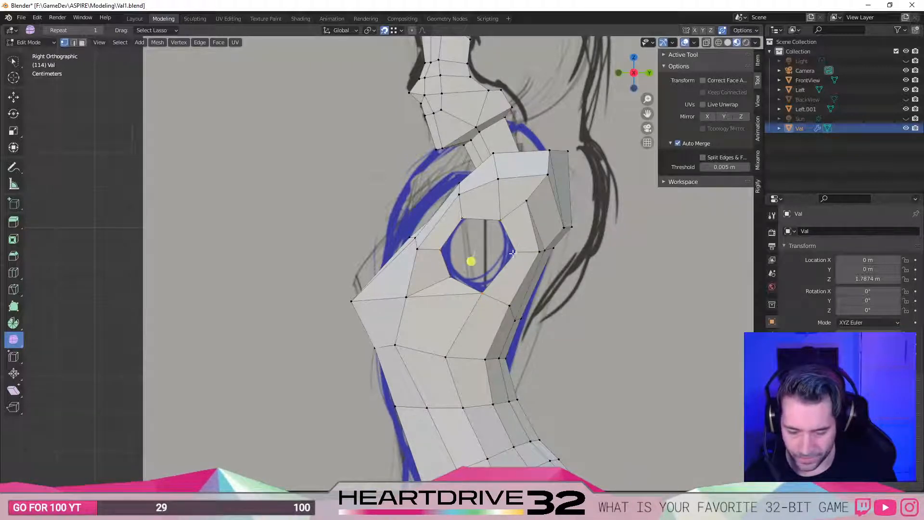
key(g)
key(g)
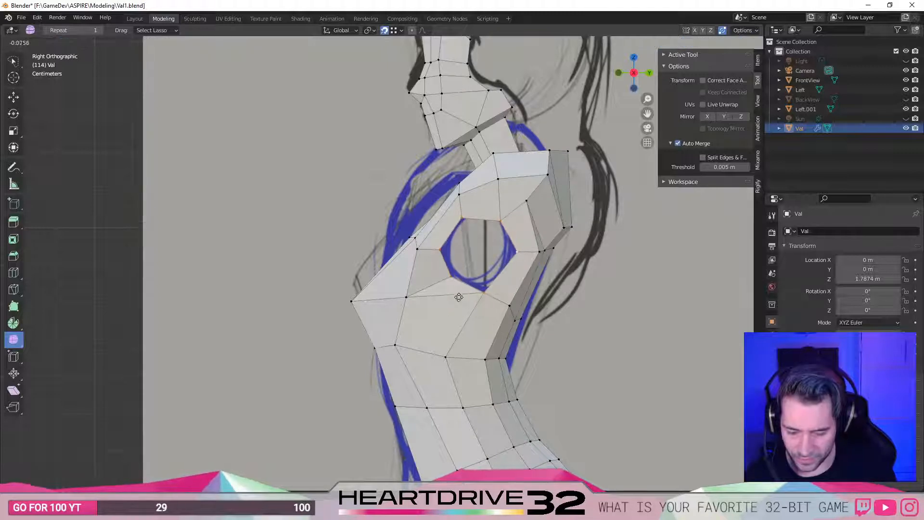
drag(522, 98, 515, 251)
Slide the armhole's rear vertex down along the border edge with a factor of 0.173.
click(515, 251)
key(g)
key(g)
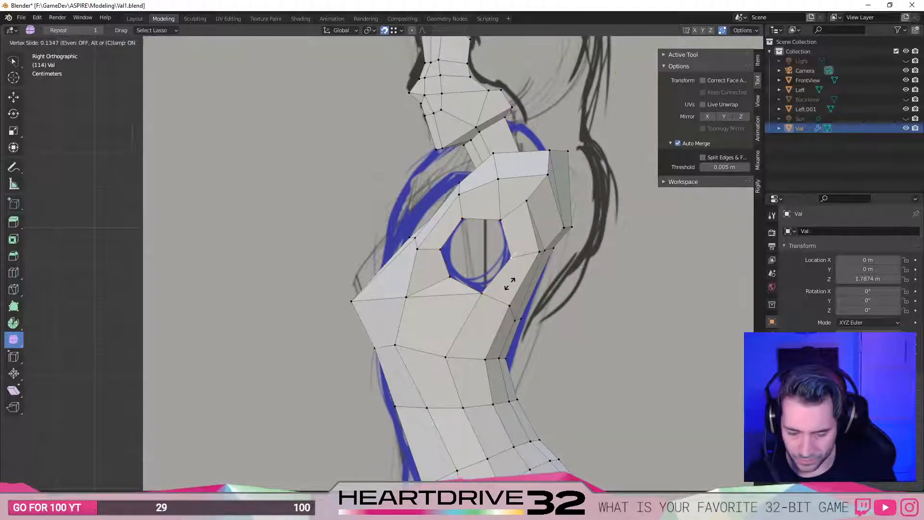
click(509, 272)
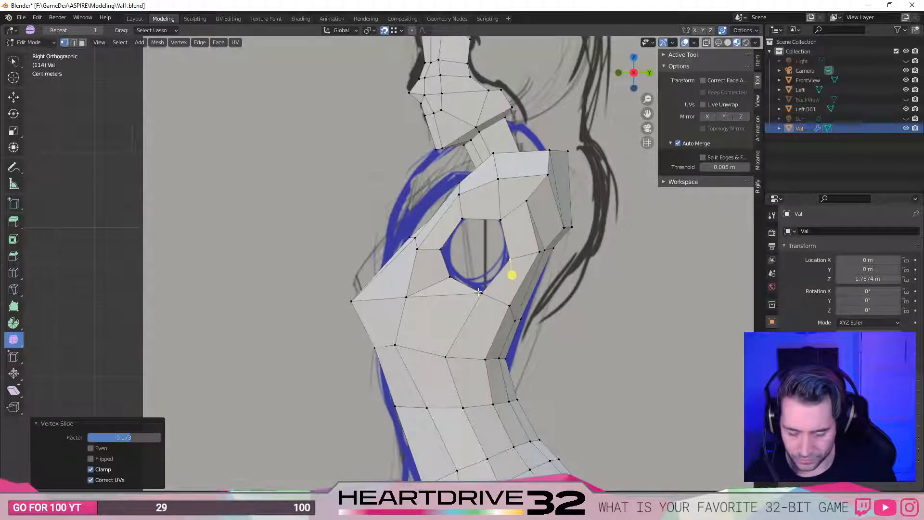
Move the armhole's bottom vertex slightly forward along the bottom of the drawn shoulder circle.
click(483, 302)
key(g)
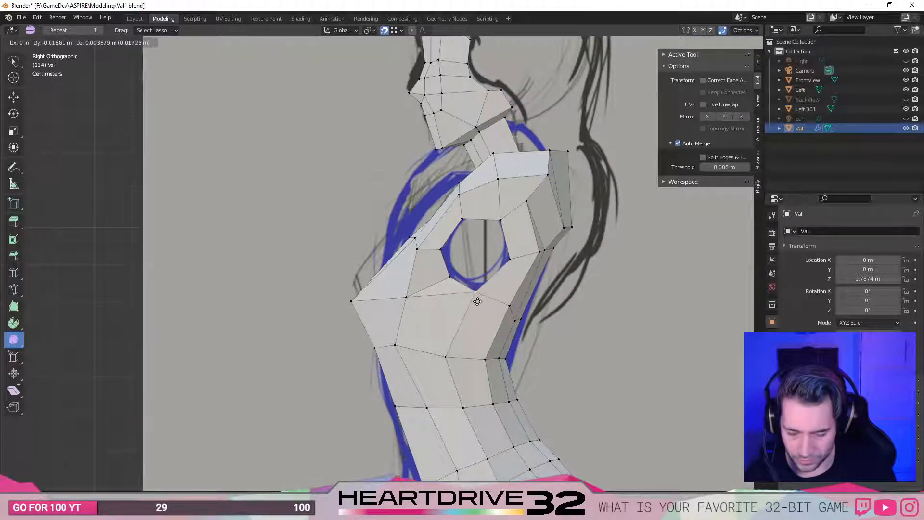
click(476, 305)
click(454, 284)
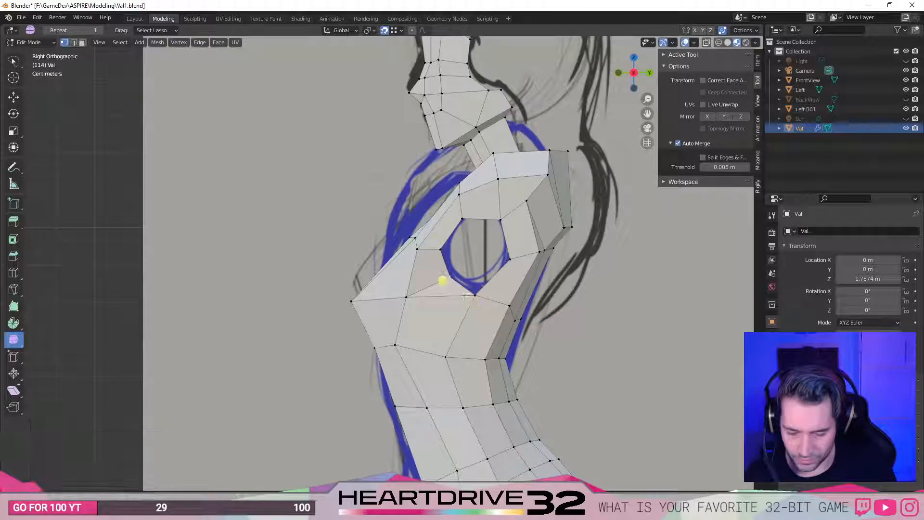
Select the armhole's border loop and rotate it slightly clockwise in the side view.
alt+click(486, 218)
key(r)
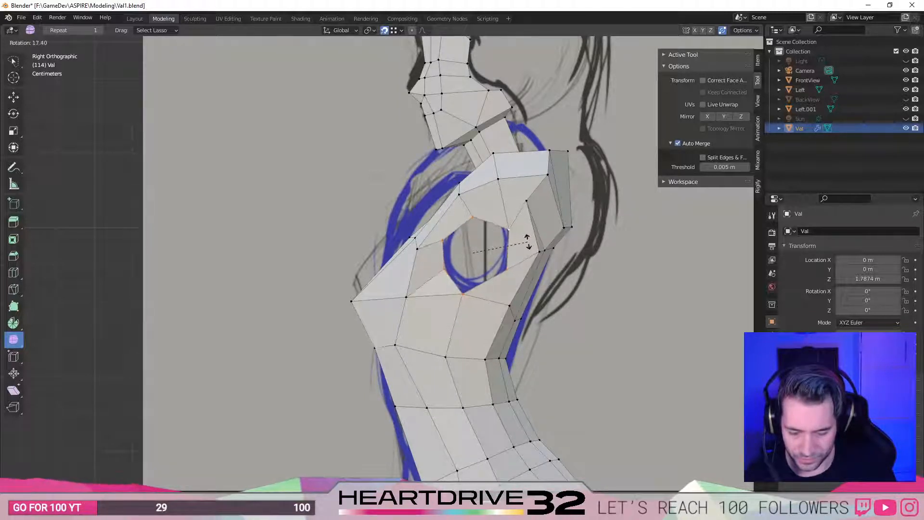
click(523, 238)
Move the armhole's lower front vertex slightly forward and its lower rear vertex down to even out the loop.
click(429, 281)
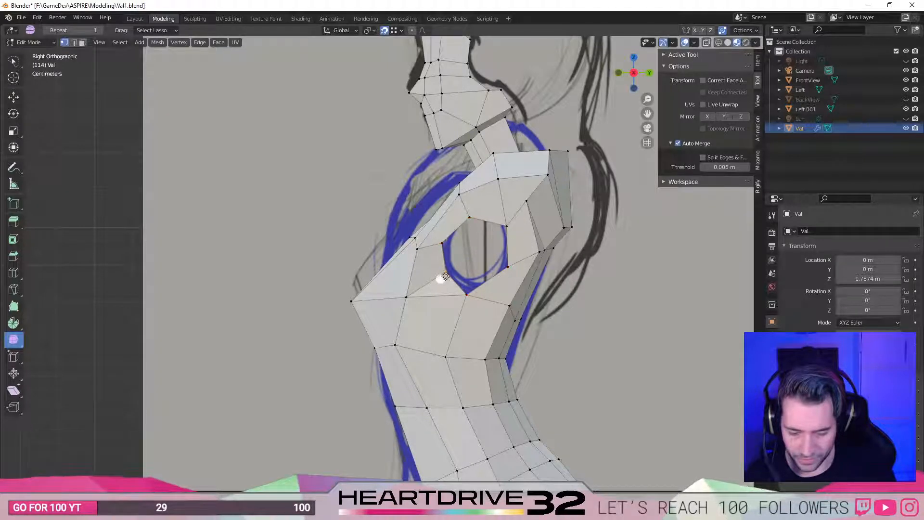
key(g)
click(436, 282)
click(508, 267)
key(g)
click(512, 297)
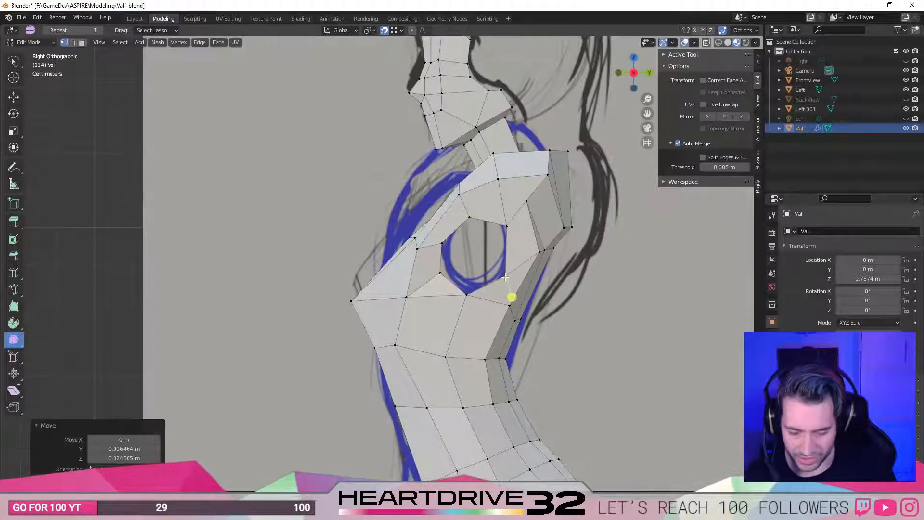
Lower the armhole's upper rear vertex about 0.021 m and move its top vertex about 0.028 m rearward.
click(508, 227)
key(g)
click(513, 244)
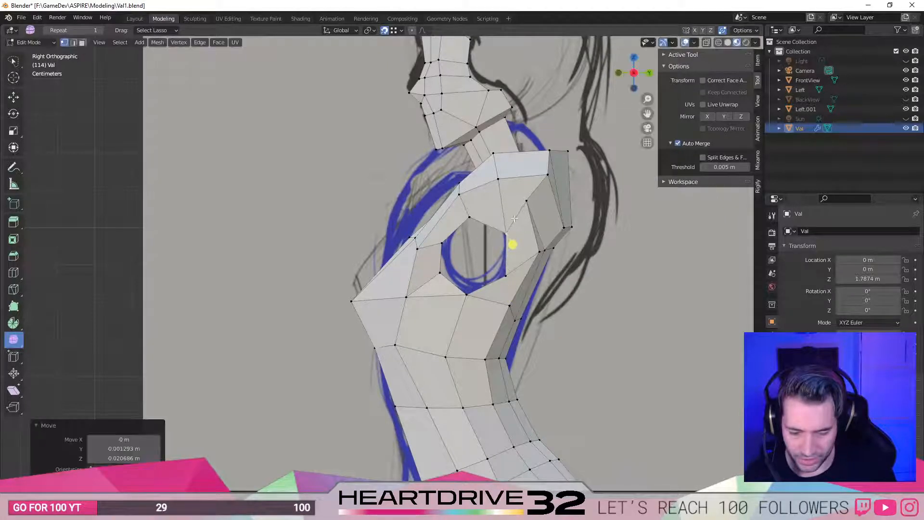
click(467, 219)
key(g)
click(476, 220)
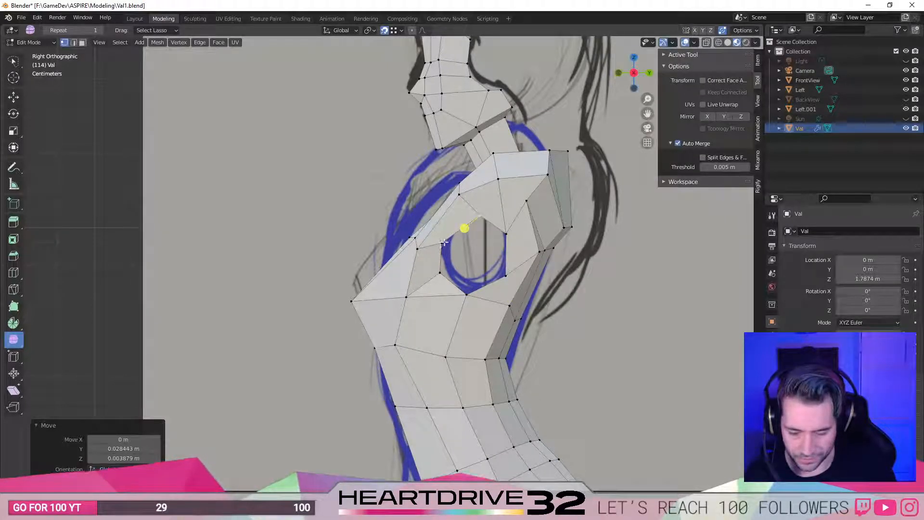
Raise the armhole's lower front vertex about 0.009 m and shift it slightly rearward.
click(439, 273)
key(g)
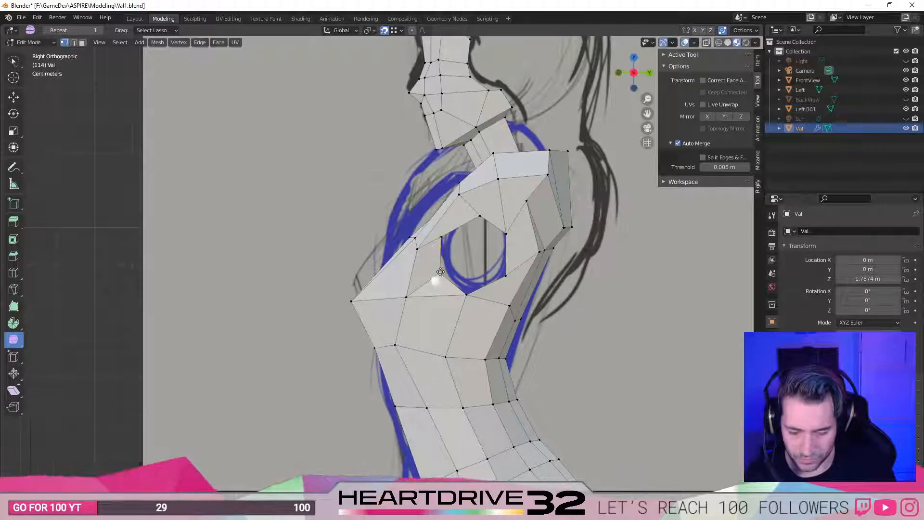
click(442, 270)
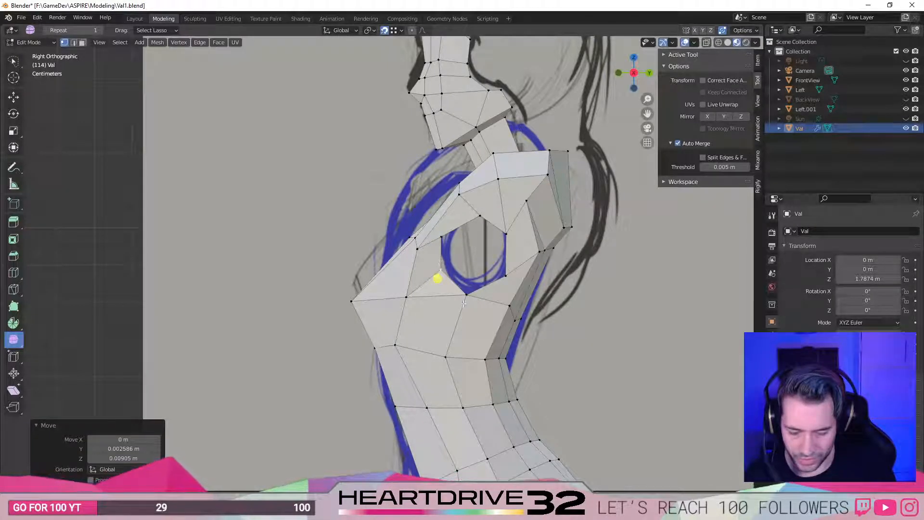
Slide the armhole's upper front vertex slightly down the border edge toward the lower front vertex.
click(480, 218)
shift+click(441, 238)
shift+click(438, 270)
shift+click(466, 295)
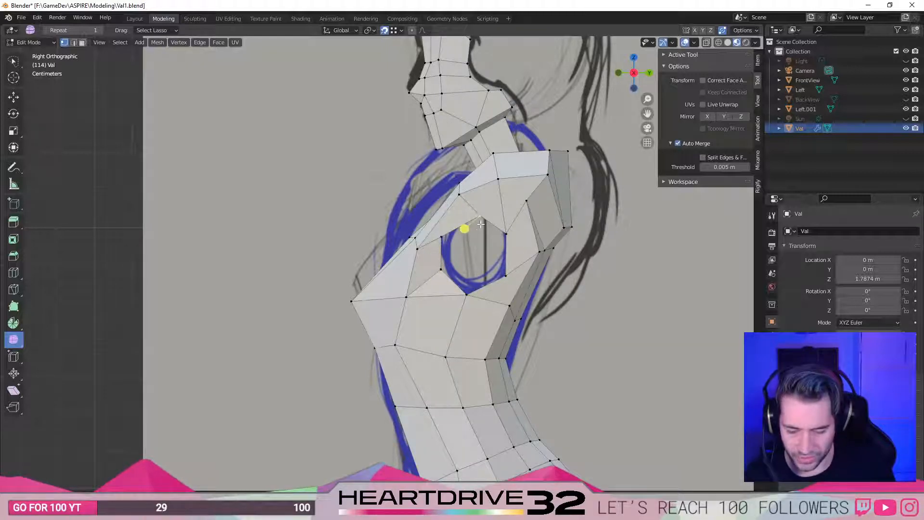
key(shift+v)
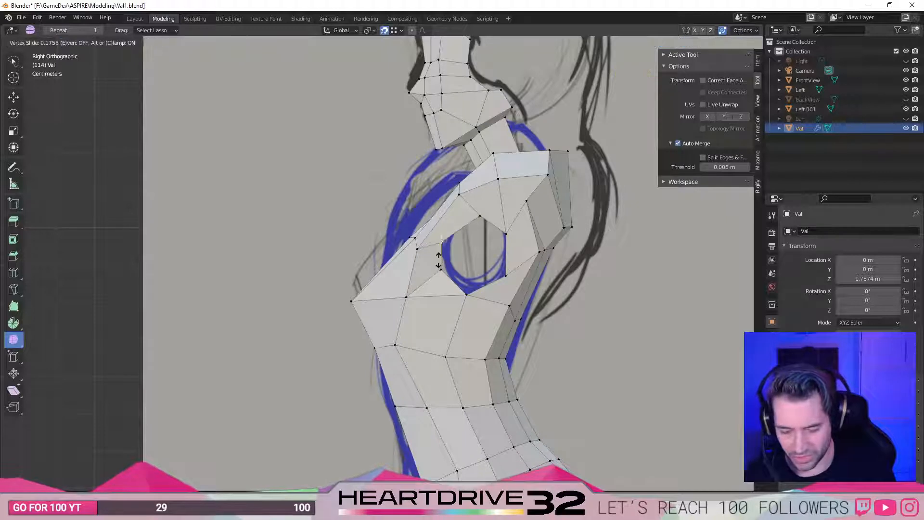
click(445, 263)
Cut a new edge from the middle of the armhole's rear border to the neighbouring rear torso vertex.
click(511, 299)
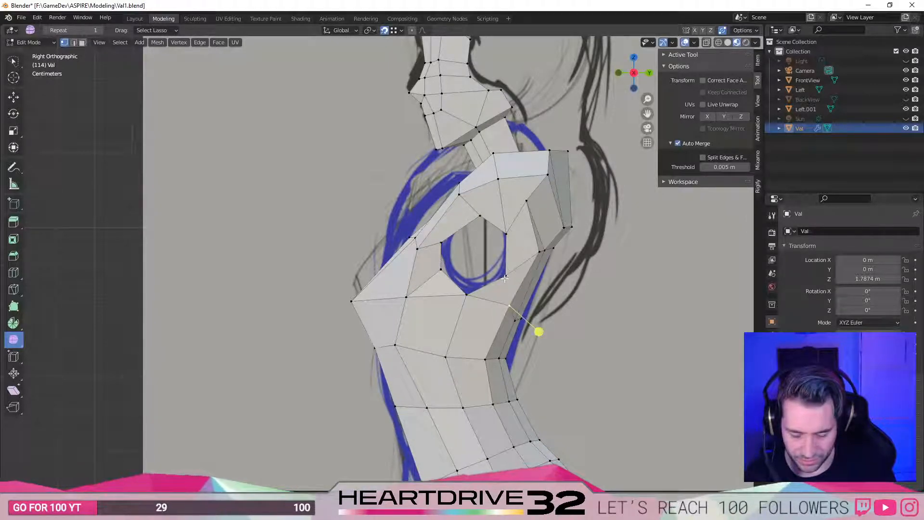
key(shift+v)
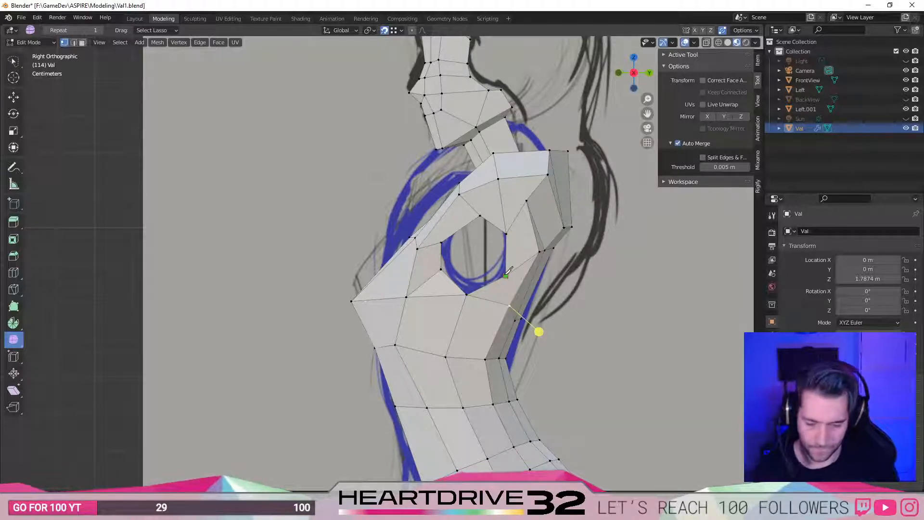
middle_drag(639, 286, 593, 279)
middle_drag(607, 287, 639, 273)
middle_drag(567, 279, 521, 252)
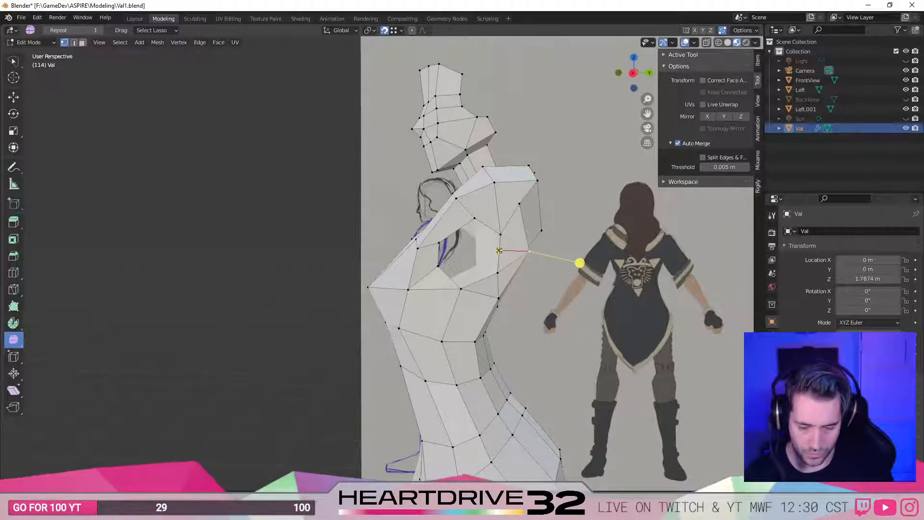
Select the armhole border loop and smooth its vertices by about 0.441.
middle_drag(534, 266, 507, 233)
alt+click(491, 235)
drag(472, 267, 412, 300)
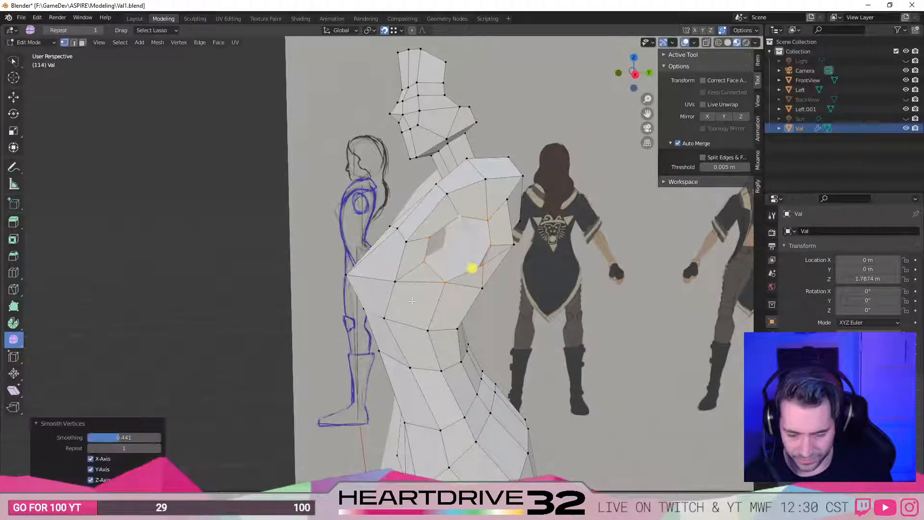
Reposition the armhole's two front vertices so they follow the blue arm outline in side view.
click(426, 261)
key(g)
click(421, 260)
click(428, 241)
alt+middle_drag(429, 243, 417, 296)
key(g)
click(443, 278)
Raise the armhole's rear middle vertex slightly and move its lower rear vertex about 0.026 m forward and 0.017 m down.
click(511, 253)
key(g)
click(507, 243)
click(502, 278)
key(g)
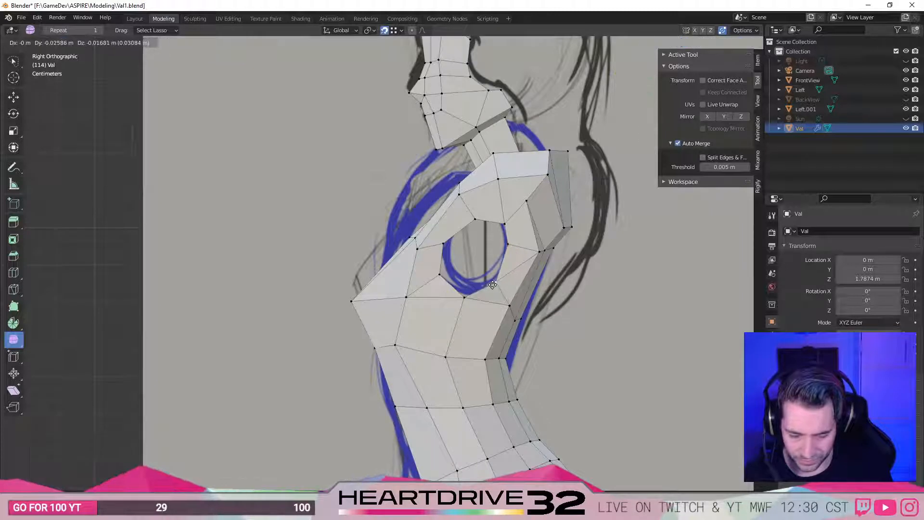
click(492, 287)
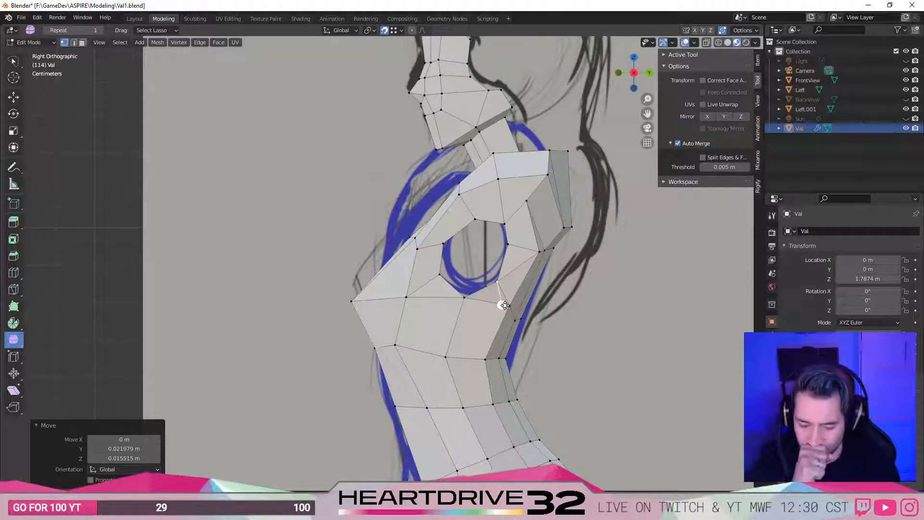
key(ctrl+z)
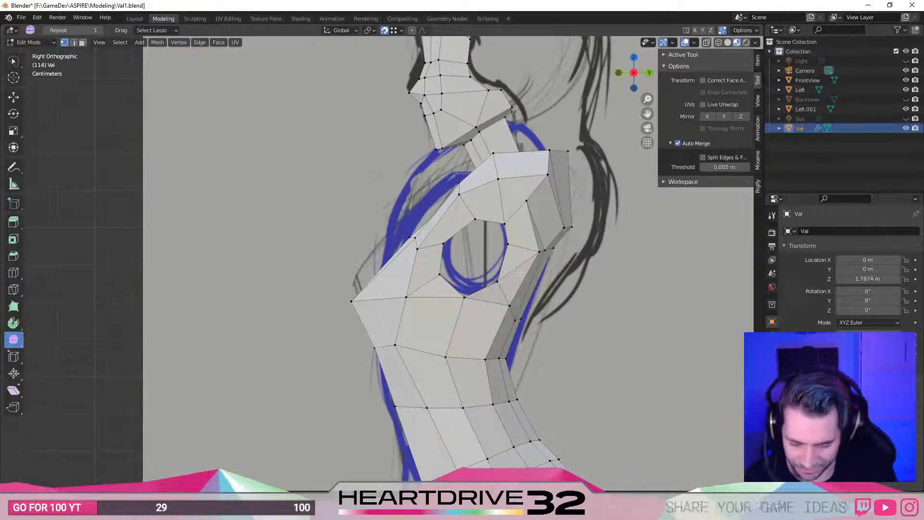
Move the armhole's top front vertex about 0.04 m forward and slightly down, and its top rear vertex about 0.02 m forward.
click(538, 252)
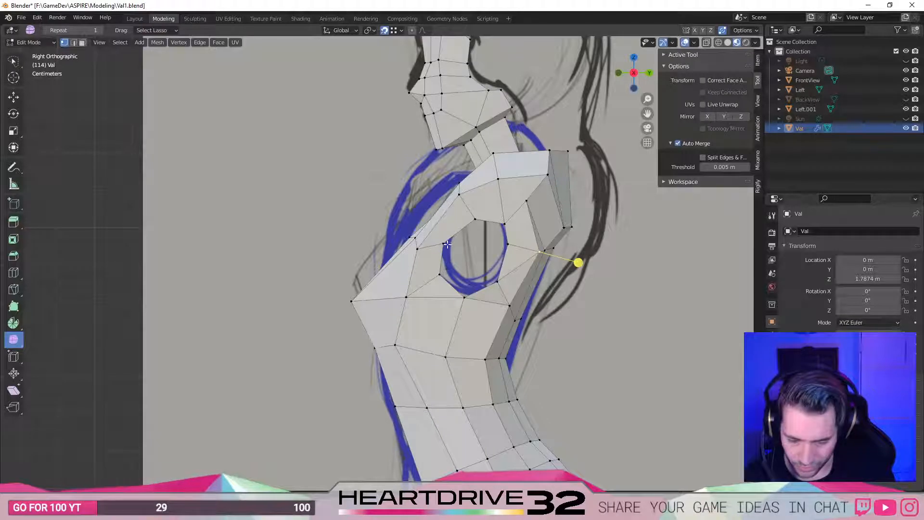
click(475, 222)
key(g)
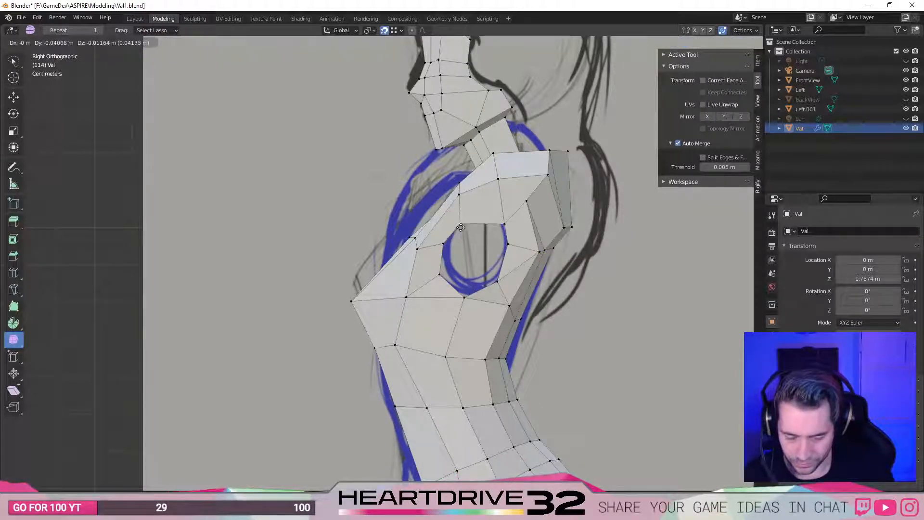
click(464, 227)
click(506, 222)
key(g)
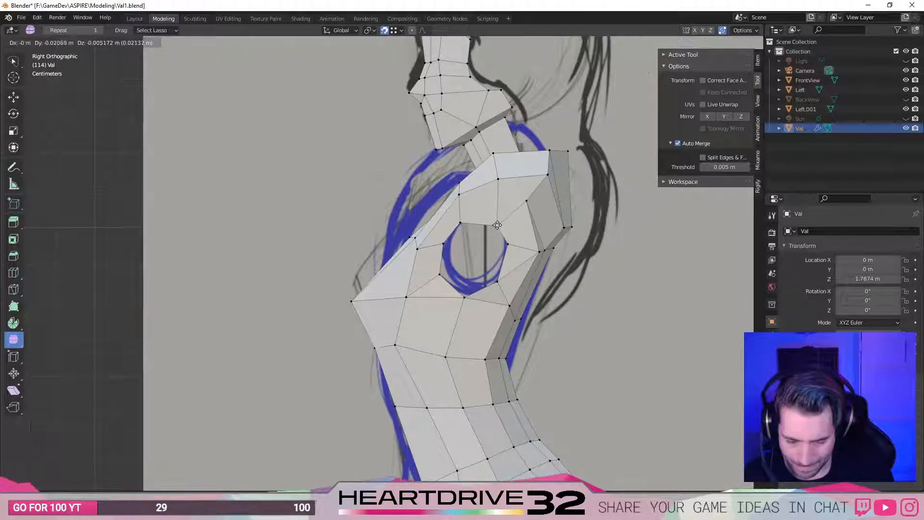
click(500, 226)
Dissolve the diagonal edge between the armhole's lower rear vertex and the rear torso vertex.
click(509, 242)
click(513, 274)
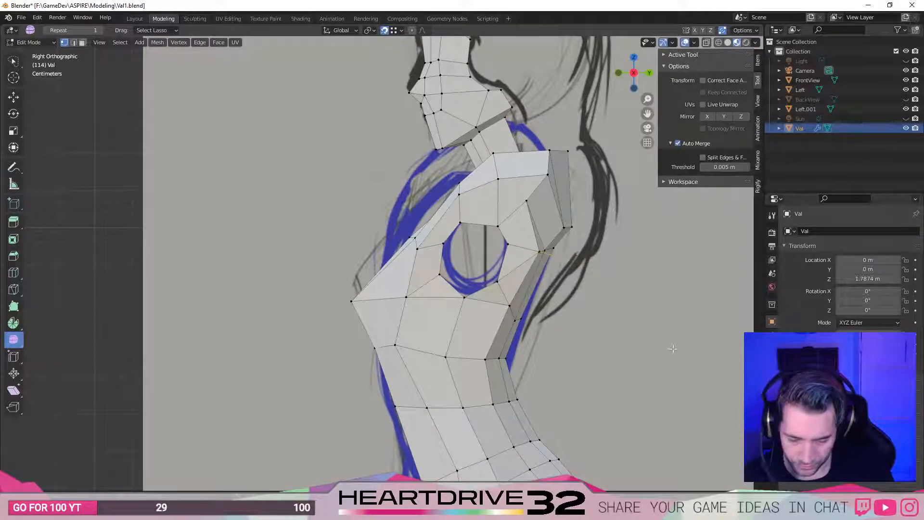
key(2)
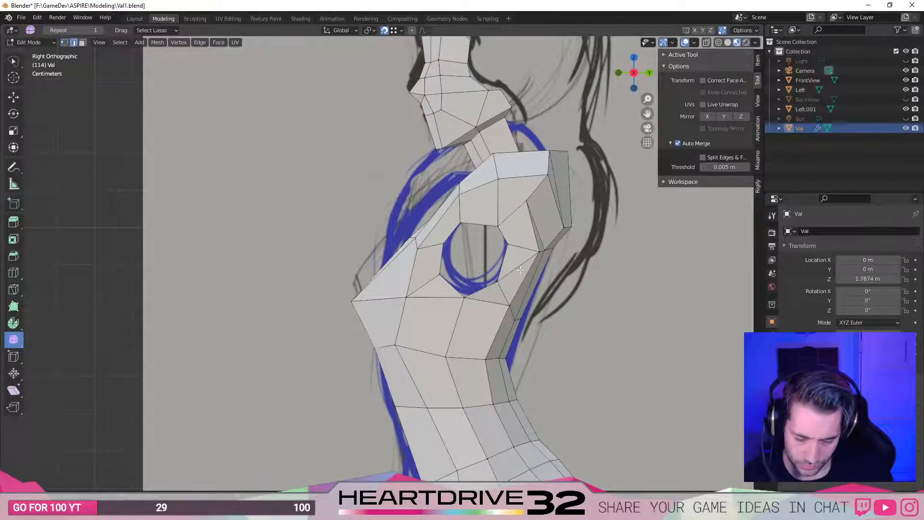
key(x)
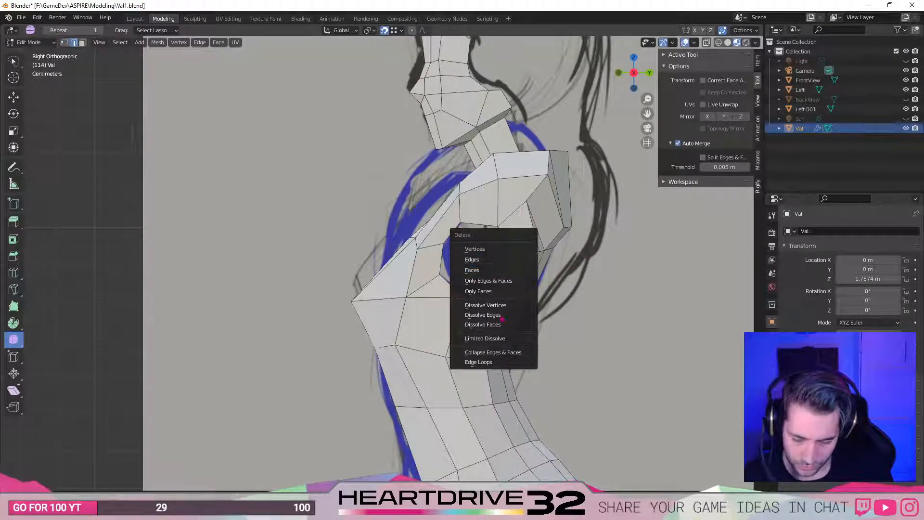
click(510, 316)
key(1)
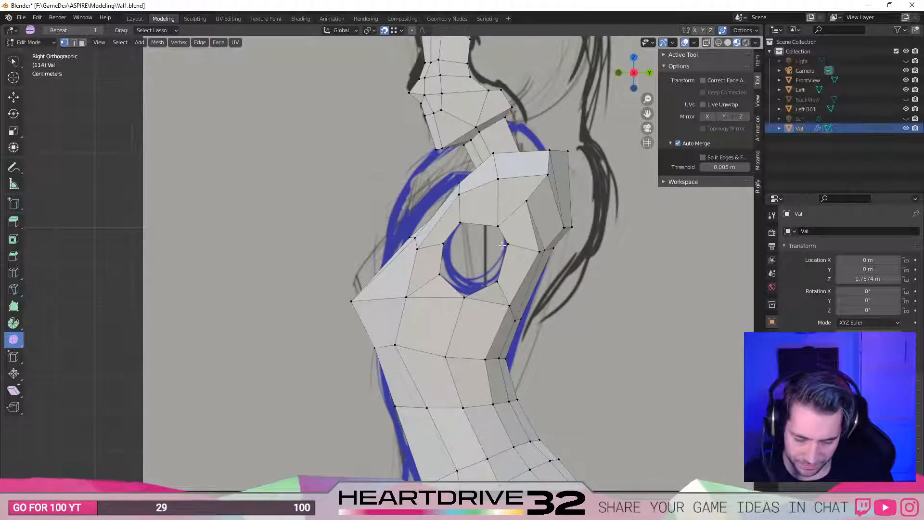
Lower the armhole's rear middle vertex about 0.019 m, and nudge its front middle and top front vertices slightly down.
key(g)
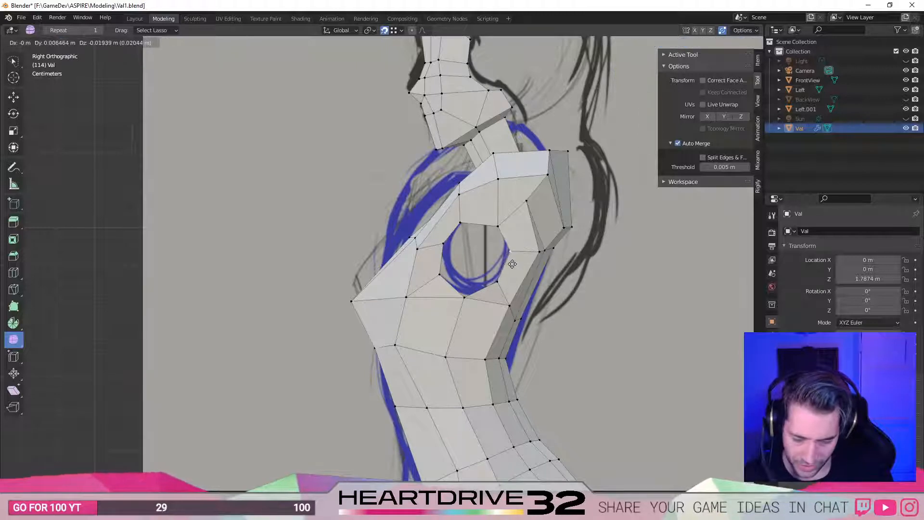
click(512, 264)
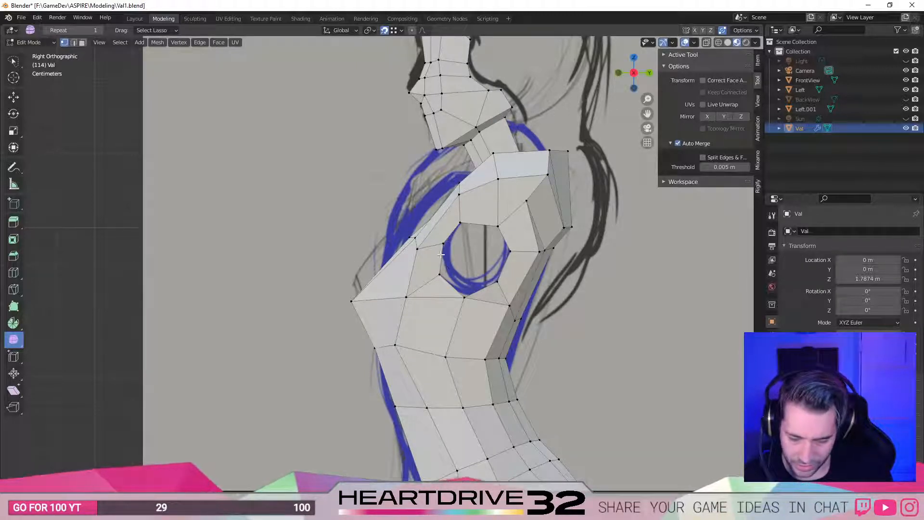
key(g)
click(441, 252)
key(g)
click(497, 229)
Select all the armhole border vertices and move them about 0.012 m rearward and 0.022 m up.
click(500, 232)
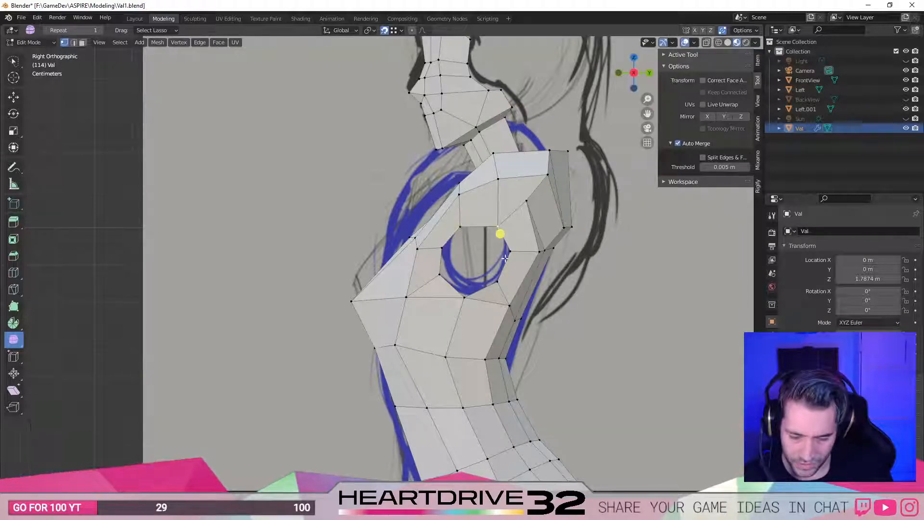
shift+click(500, 282)
shift+click(464, 297)
shift+click(440, 274)
shift+click(442, 248)
key(g)
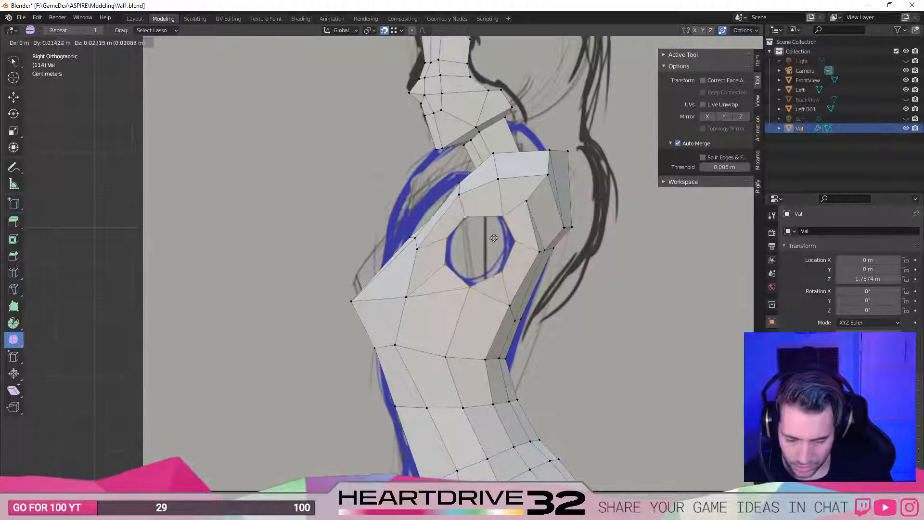
click(492, 239)
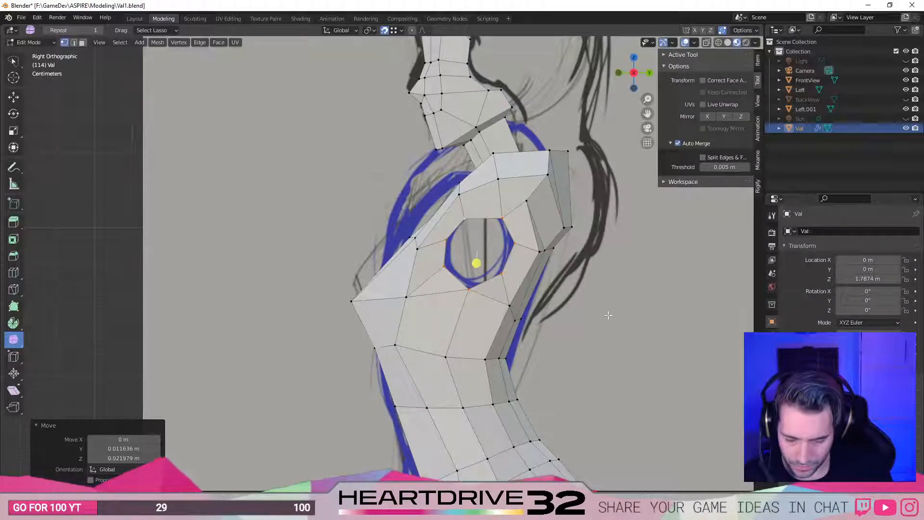
Smooth the armhole loop by about 0.807 and raise it about 0.014 m over the blue outline.
click(459, 271)
alt+click(482, 280)
drag(477, 262, 587, 54)
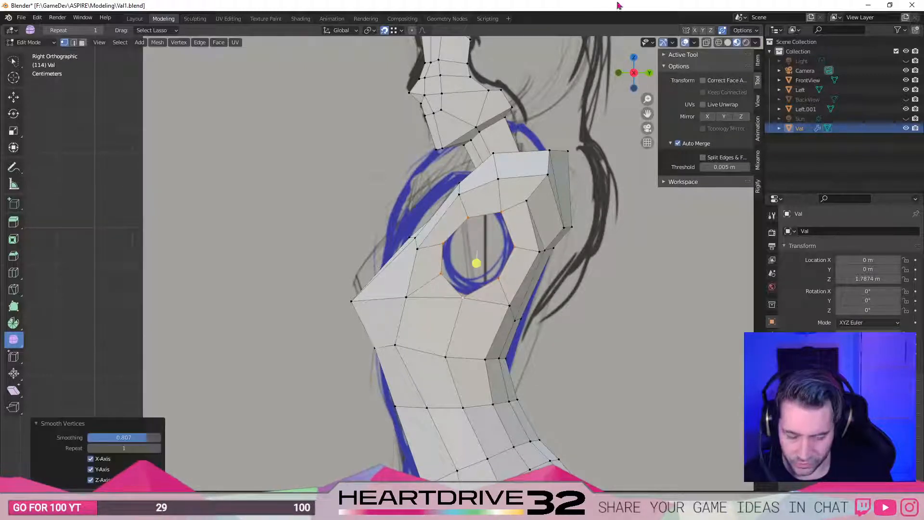
key(g)
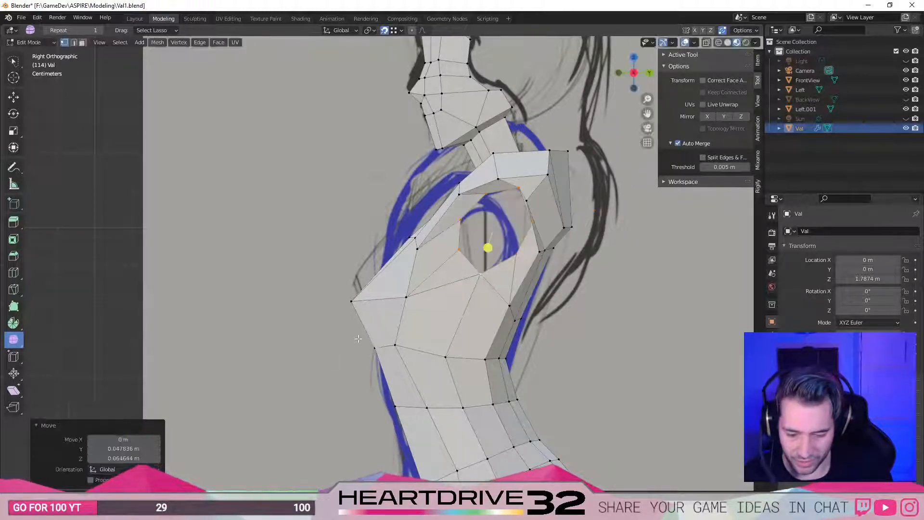
click(416, 348)
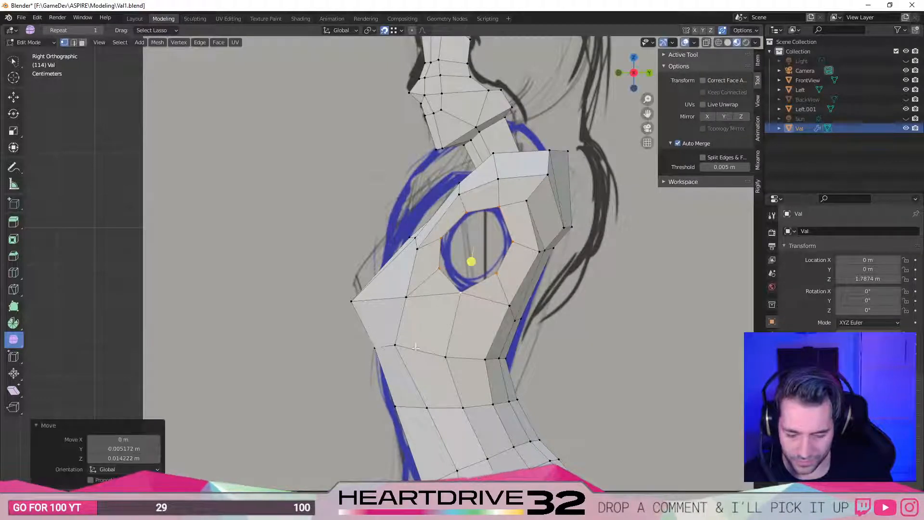
Move the armhole loop about 0.006 m rearward and 0.017 m down.
shift+click(435, 272)
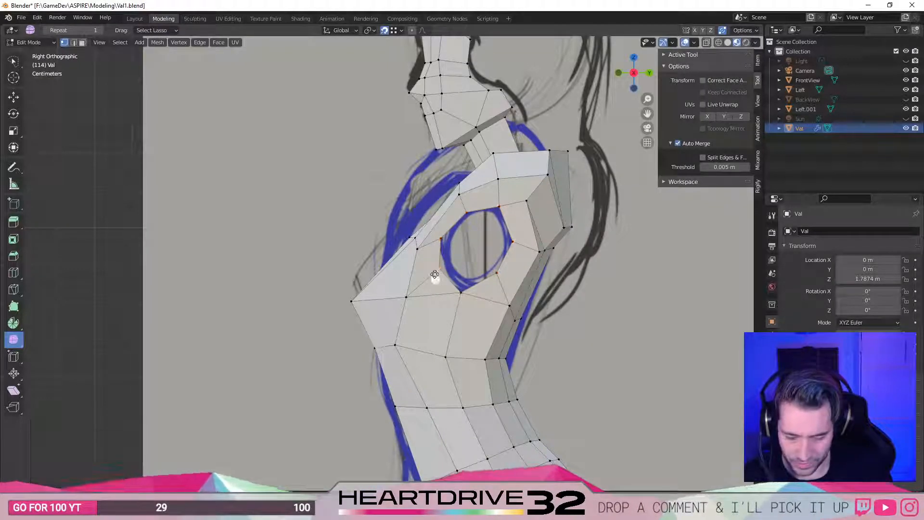
click(435, 276)
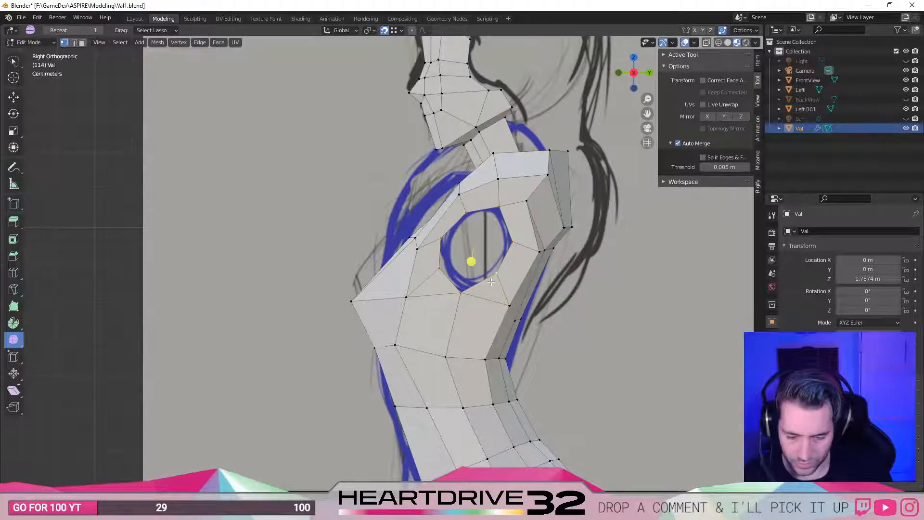
key(g)
click(491, 287)
In front view, flatten the armhole loop along X with scale 0 and tilt it about 17° to match the arm's slope.
key(KP_1)
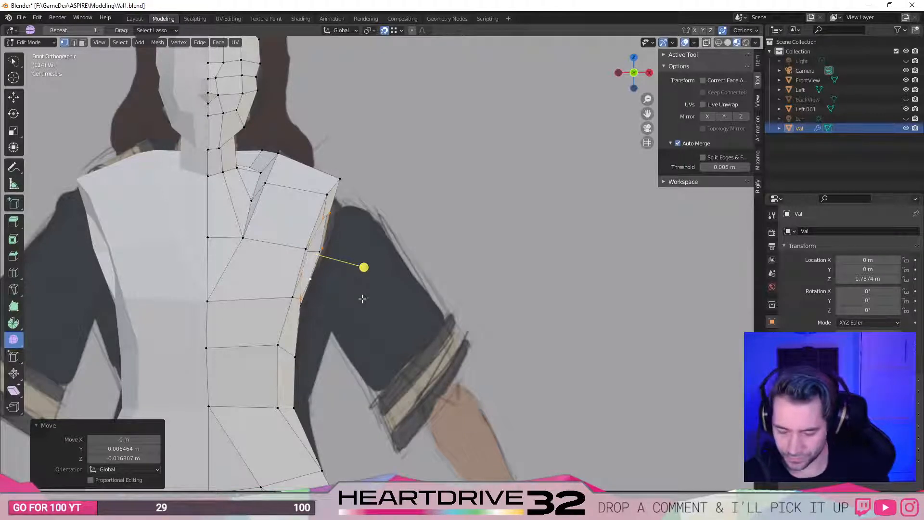
key(s)
key(x)
key(Return)
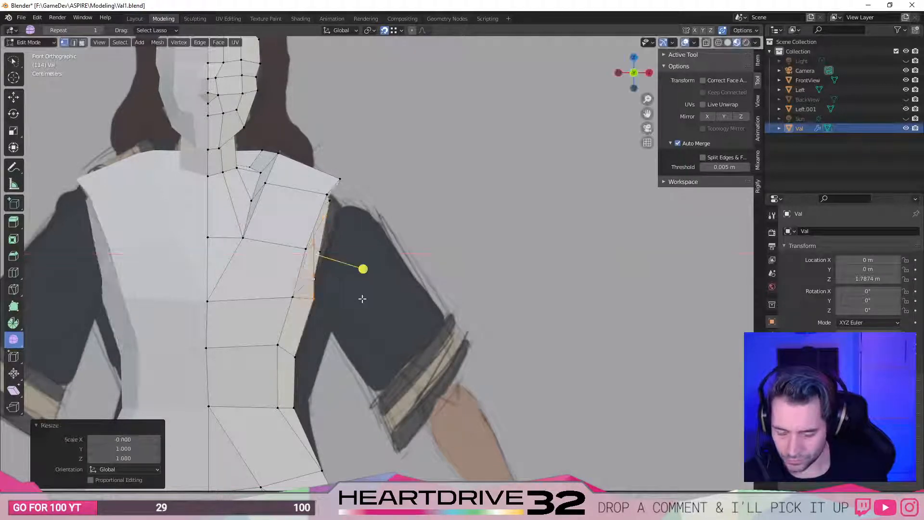
key(r)
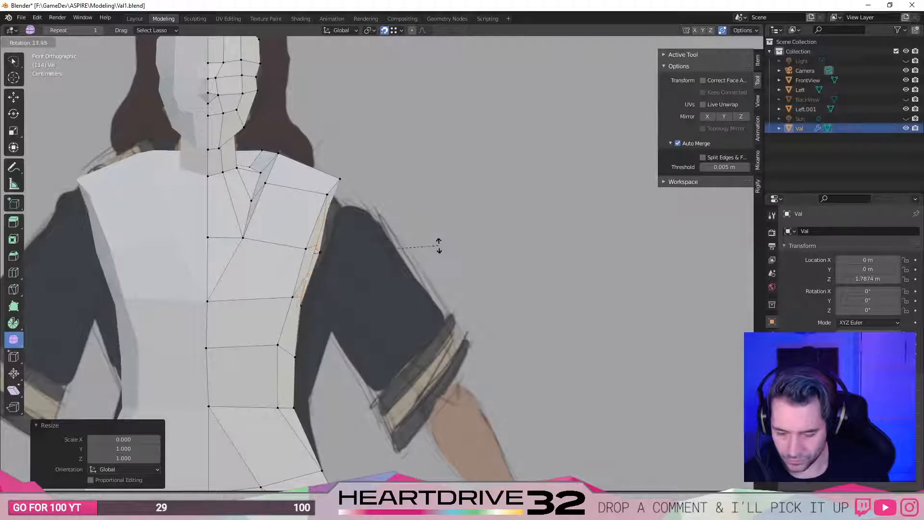
click(441, 238)
Add the surrounding shoulder ring to the armhole selection and flatten everything along X with scale 0 in front view.
middle_drag(362, 264, 425, 267)
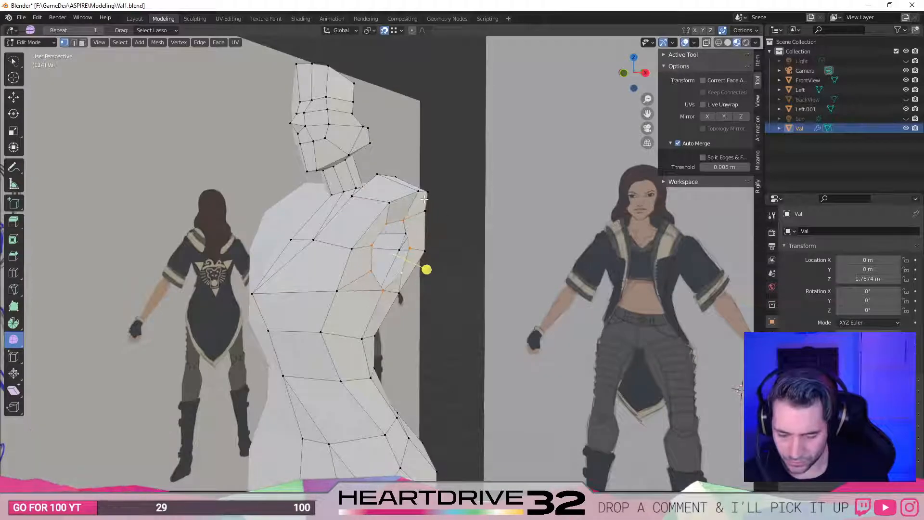
middle_drag(409, 210, 419, 183)
mouse_move(422, 177)
mouse_down()
mouse_move(356, 202)
mouse_move(312, 276)
mouse_move(373, 284)
mouse_move(421, 179)
mouse_up()
scroll(364, 301, up, 6)
key(ctrl+KP_3)
key(KP_1)
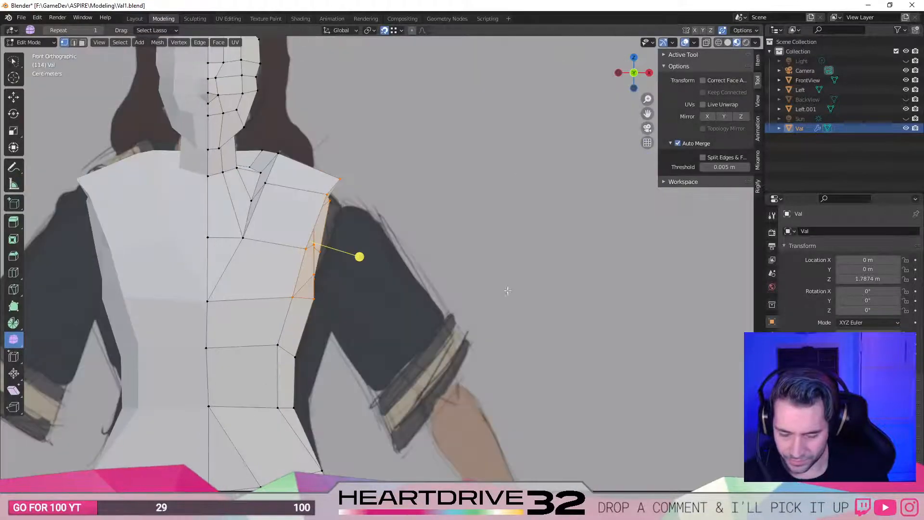
text(sx0)
key(Return)
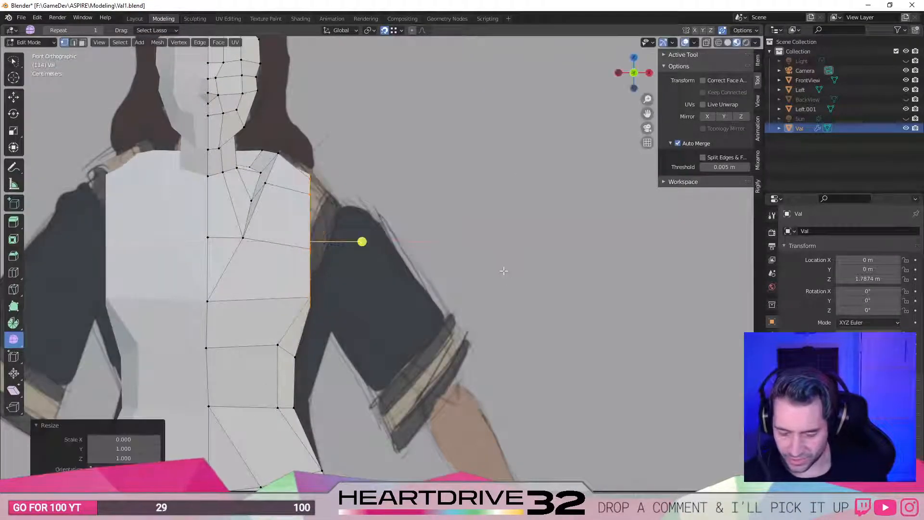
Rotate the flattened shoulder selection 22.4° and move it about 0.03 m outward and 0.03 m down onto the sleeve seam.
key(r)
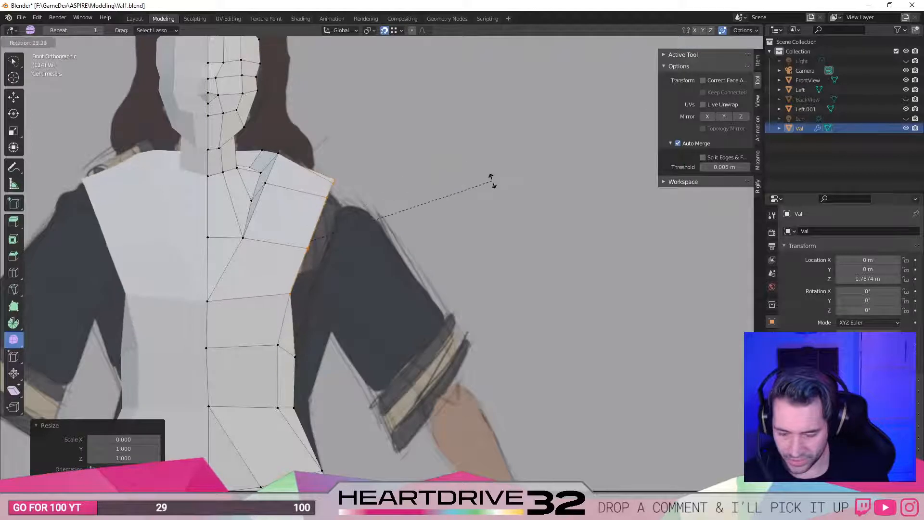
click(495, 184)
key(g)
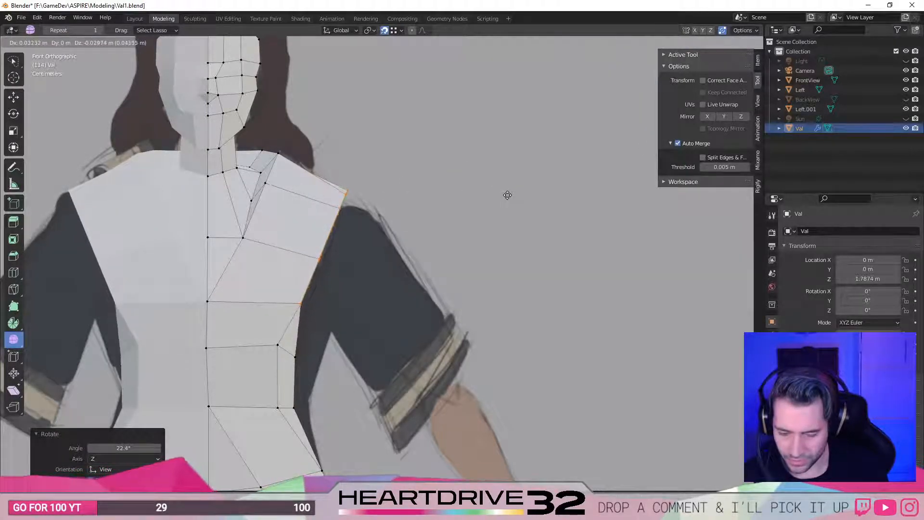
click(371, 268)
Slide the outer ring's edges above and behind the armhole inward toward the neck with a factor of about -0.243.
scroll(371, 268, down, 5)
middle_drag(427, 374, 496, 190)
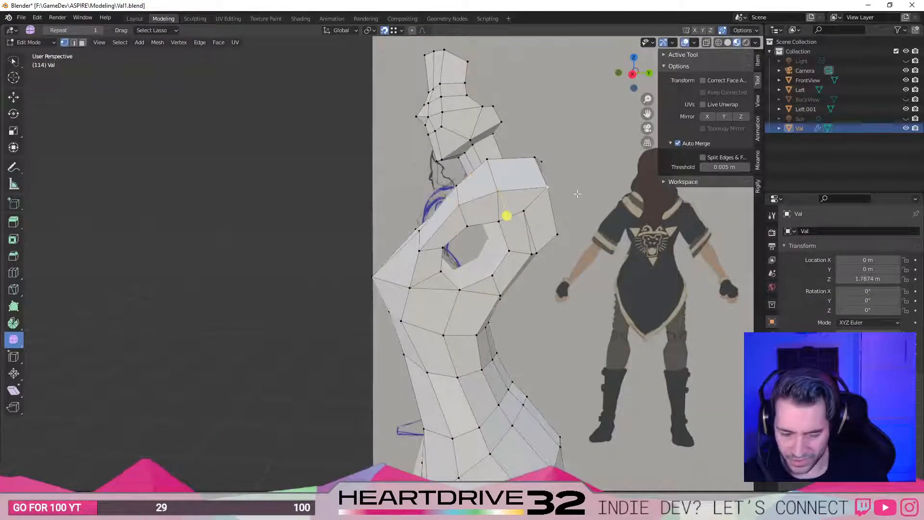
middle_drag(578, 194, 510, 208)
scroll(510, 208, up, 3)
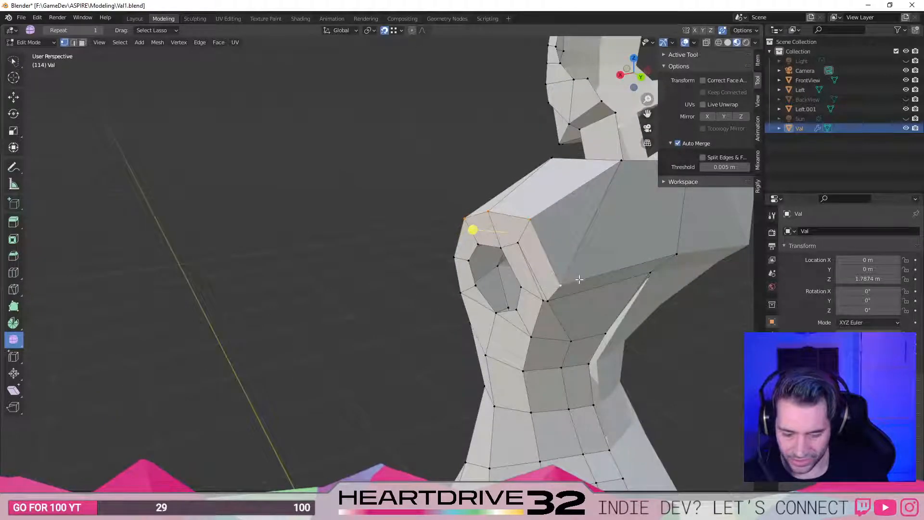
key(g)
key(g)
click(592, 264)
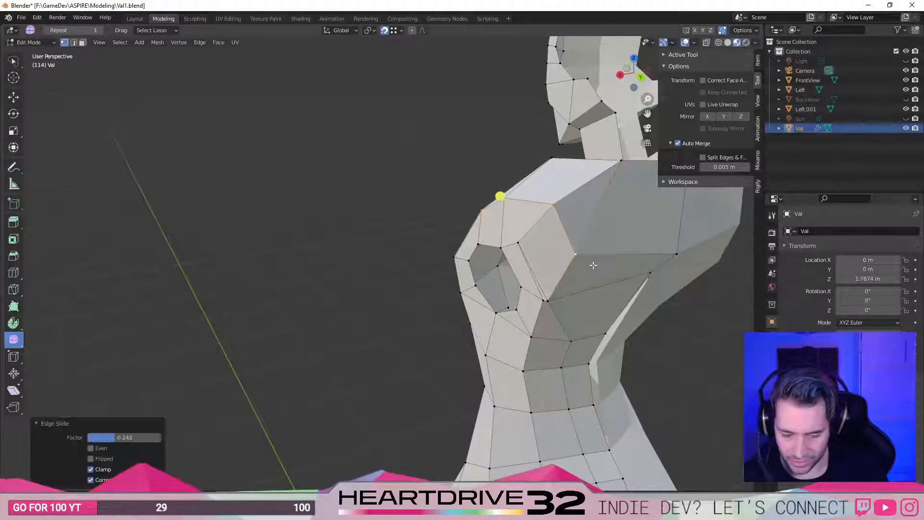
Slide the two vertices behind the armhole along their edges toward the spine by about 0.26 and 0.13.
click(550, 304)
key(g)
key(g)
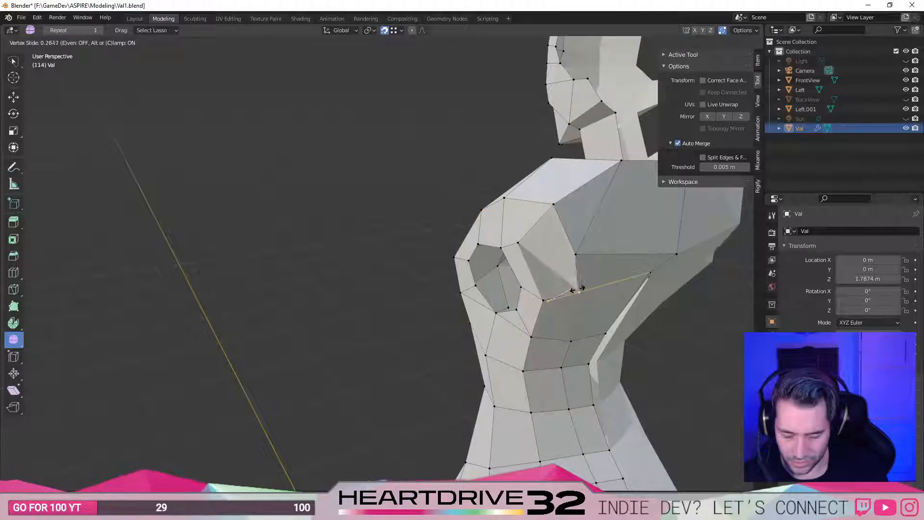
click(571, 294)
click(576, 254)
key(g)
key(g)
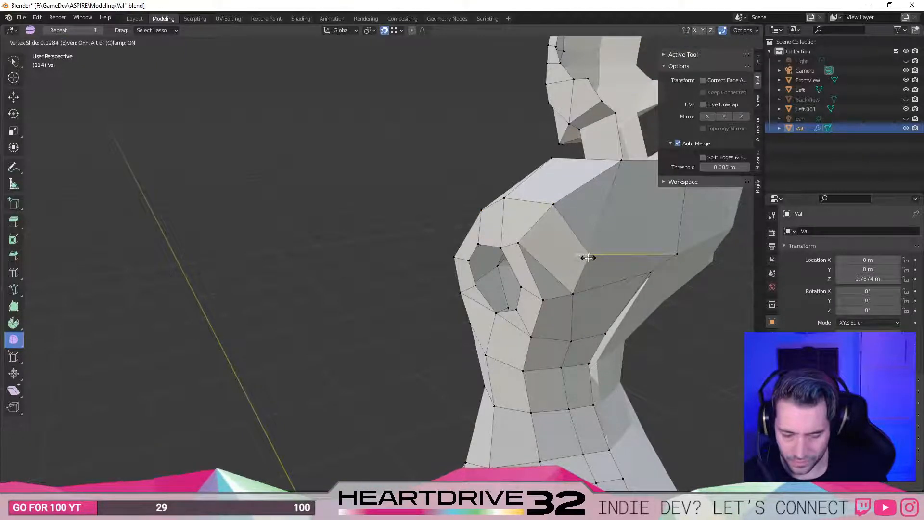
click(588, 257)
Select the stray vertices along the back opening and move them about 0.014 m along X onto the mirror centreline.
middle_drag(588, 257, 534, 221)
scroll(554, 217, up, 3)
click(599, 276)
key(g)
key(g)
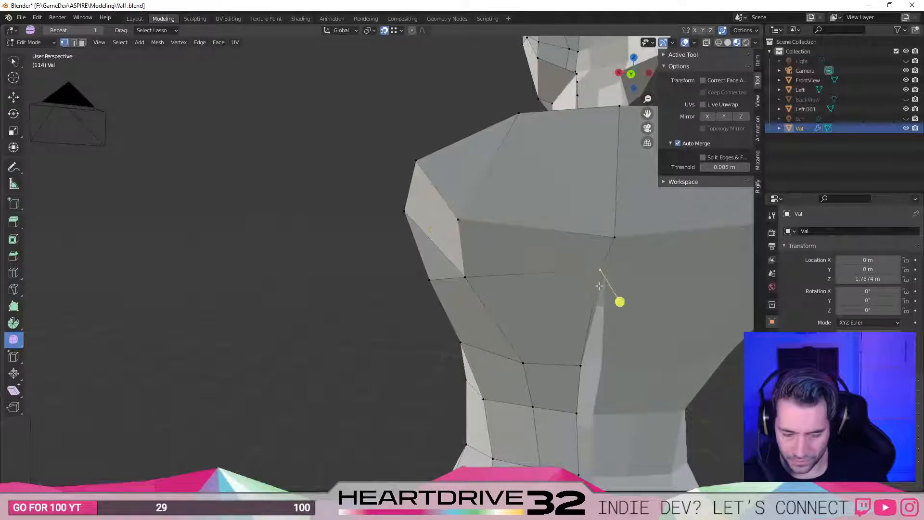
scroll(583, 367, down, 5)
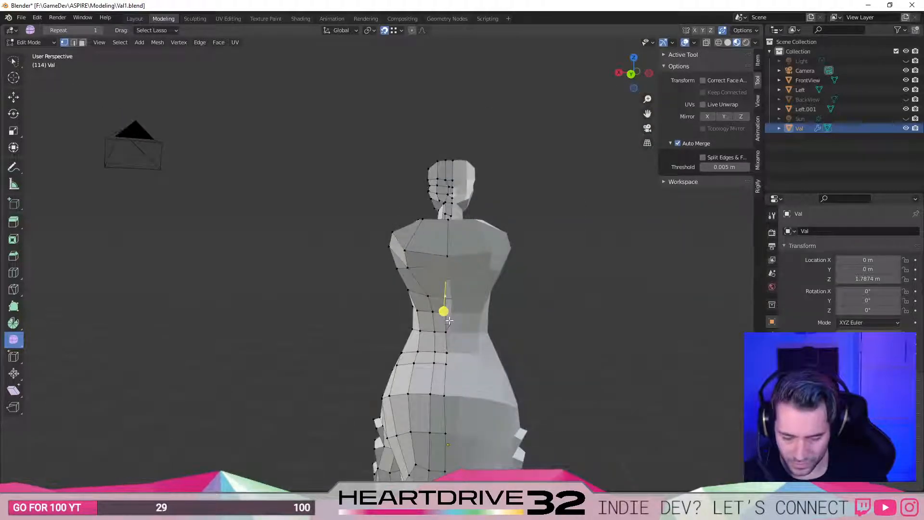
scroll(449, 321, up, 5)
middle_drag(513, 377, 528, 385)
shift+click(547, 380)
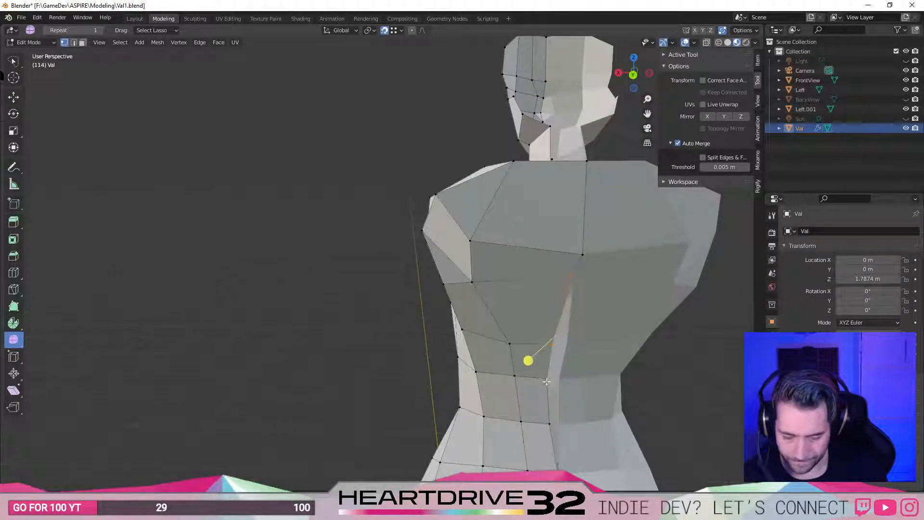
key(g)
key(x)
click(553, 431)
scroll(608, 396, down, 5)
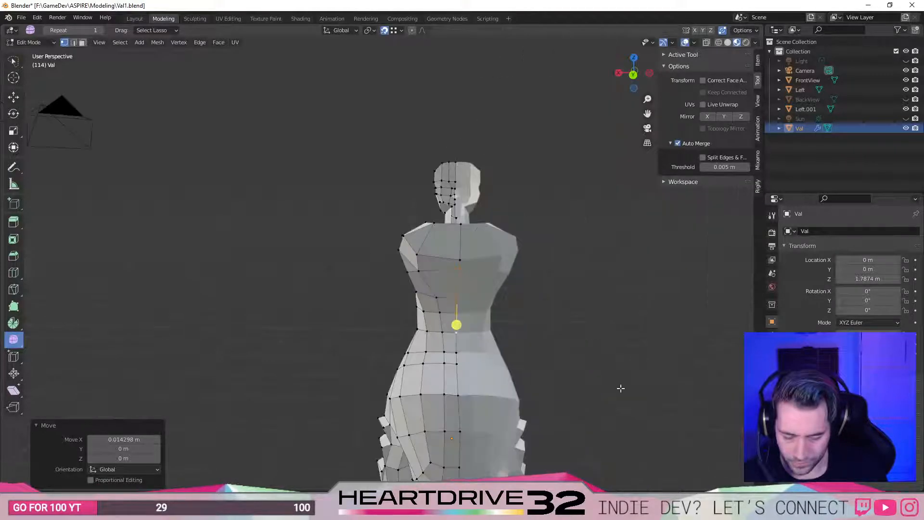
Slide the two front vertices beside the armhole inward toward the chest centre by about 0.276 and 0.20.
middle_drag(332, 367, 422, 424)
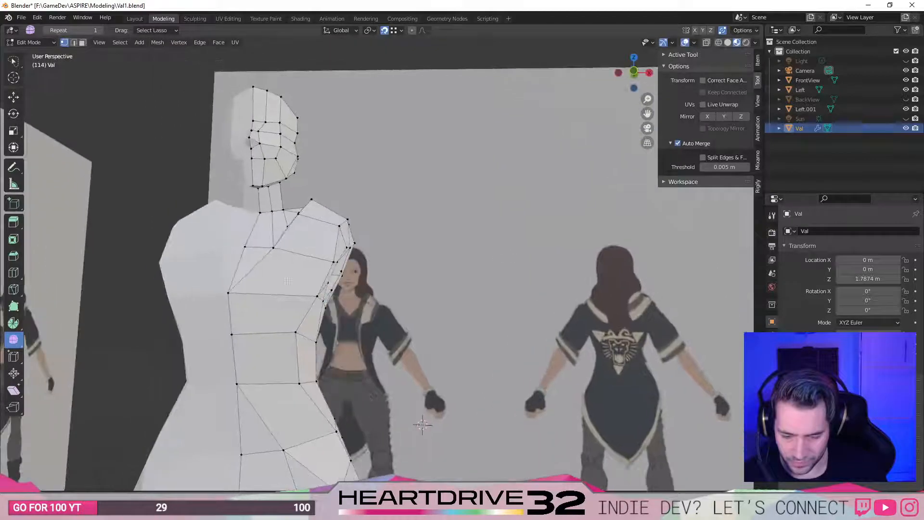
click(334, 263)
key(shift+v)
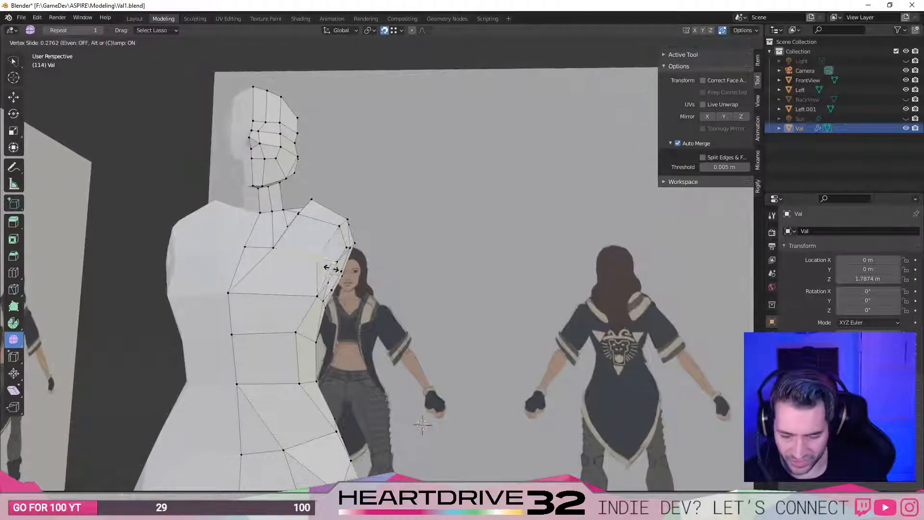
click(321, 261)
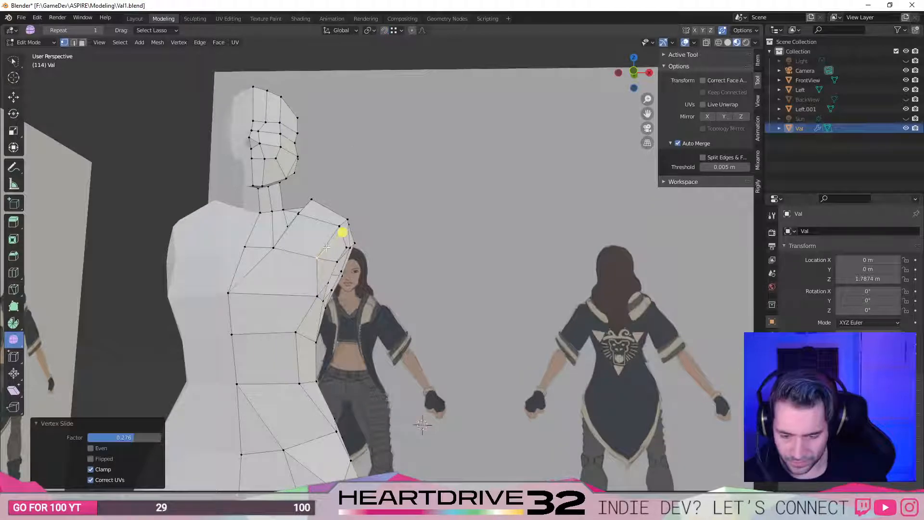
click(317, 296)
key(shift+v)
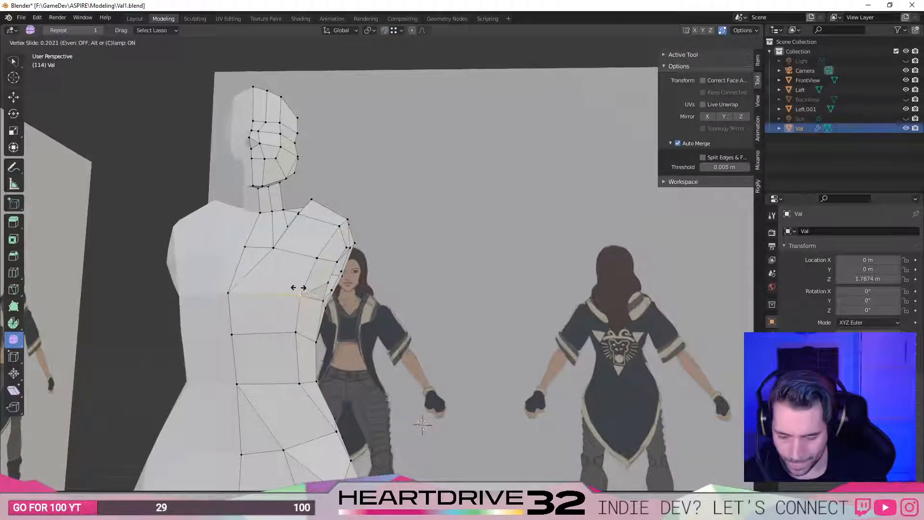
click(297, 287)
mouse_move(323, 288)
middle_down()
mouse_move(330, 299)
mouse_move(352, 295)
mouse_move(324, 291)
mouse_move(347, 280)
mouse_move(329, 277)
mouse_move(334, 305)
mouse_move(326, 295)
mouse_move(334, 287)
mouse_move(329, 299)
mouse_move(331, 291)
mouse_move(398, 297)
mouse_move(372, 289)
mouse_move(361, 303)
mouse_move(398, 295)
mouse_move(262, 312)
mouse_move(264, 319)
mouse_move(416, 298)
mouse_move(353, 291)
middle_up()
middle_drag(148, 320, 165, 318)
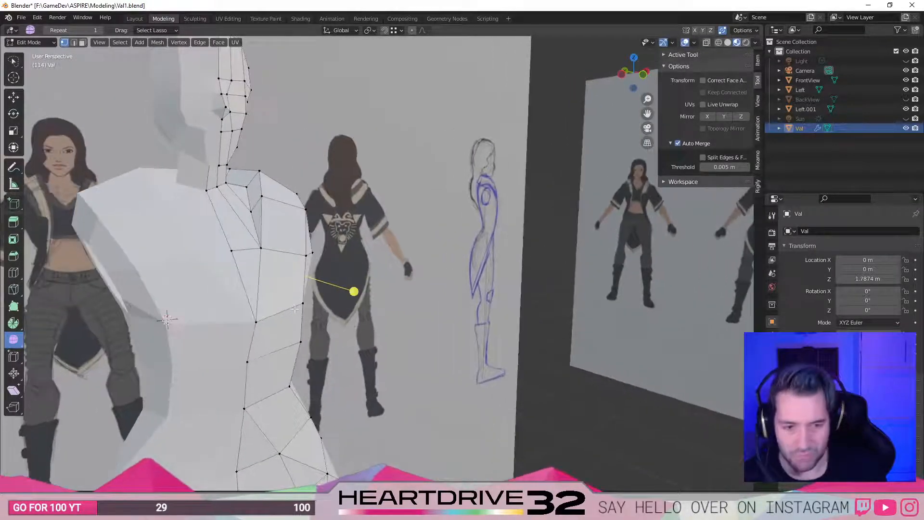
Reveal the hidden arm piece in right side view and save the file.
scroll(221, 304, down, 4)
middle_drag(220, 303, 541, 326)
scroll(541, 326, up, 5)
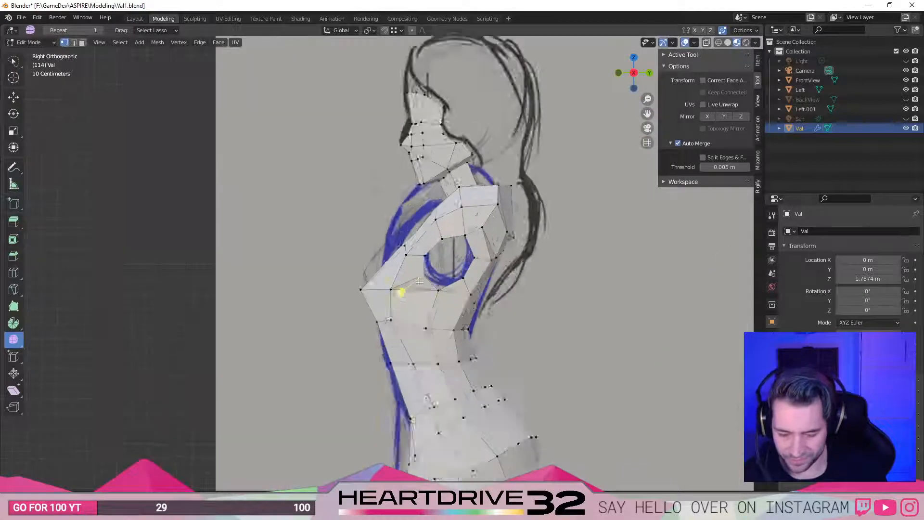
scroll(532, 294, down, 5)
key(alt+h)
key(ctrl+s)
key(KP_Decimal)
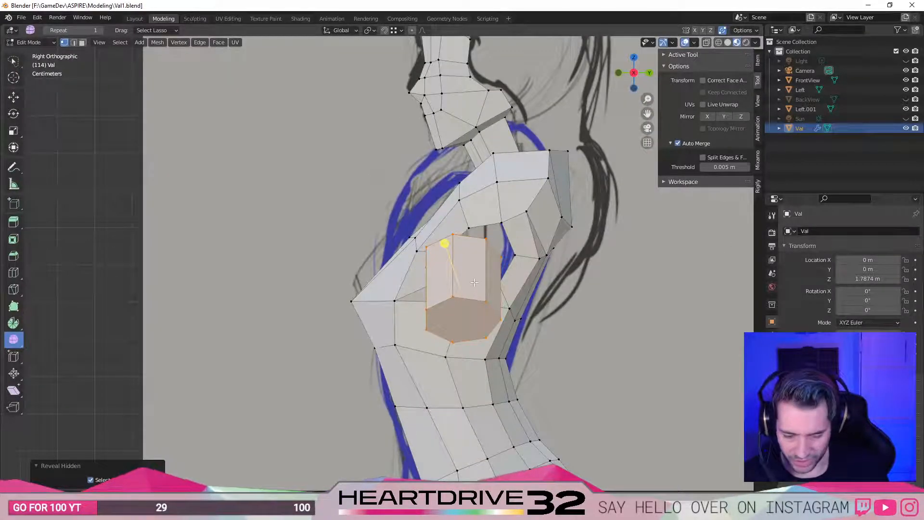
Move the arm piece backward along Y by about 0.047 m and another 0.013 m in side view.
key(g)
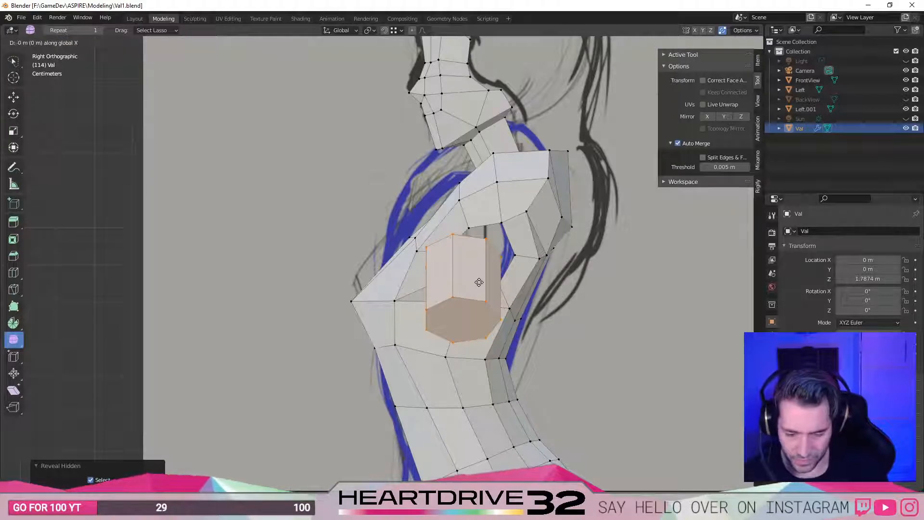
click(478, 281)
scroll(468, 302, down, 3)
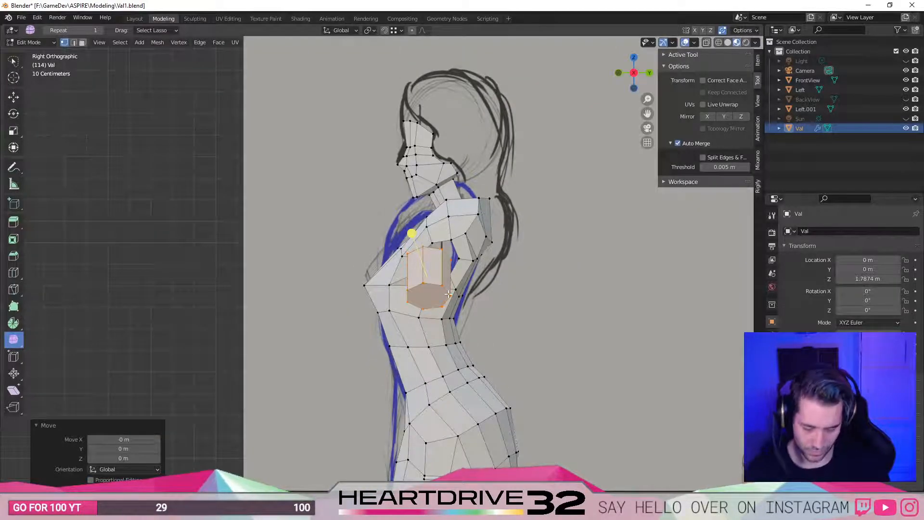
key(g)
click(458, 293)
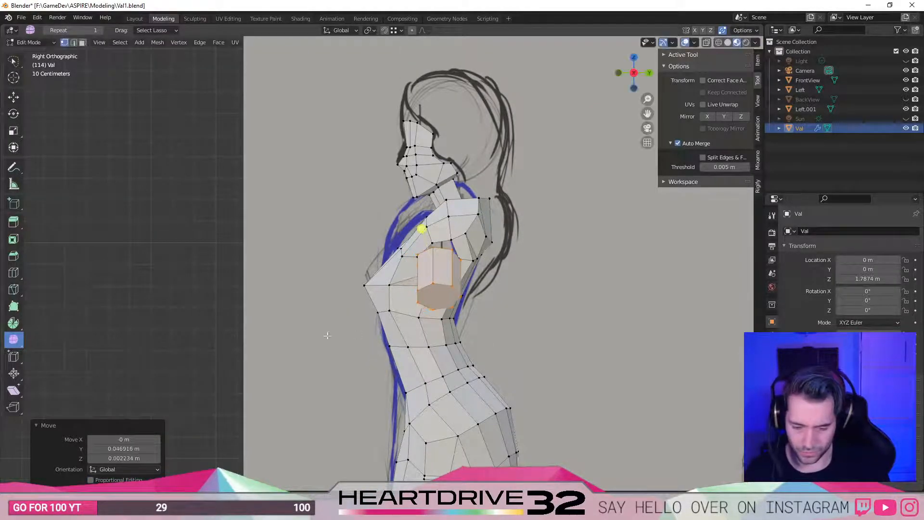
key(g)
key(y)
click(361, 317)
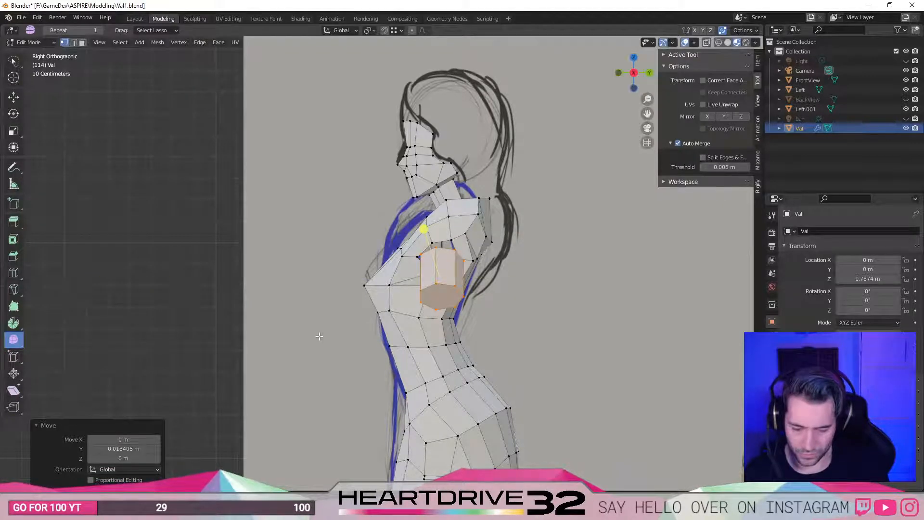
Try to rotate the arm piece slightly in front view to match the sleeve's slope, and undo the rotation.
key(KP_1)
key(r)
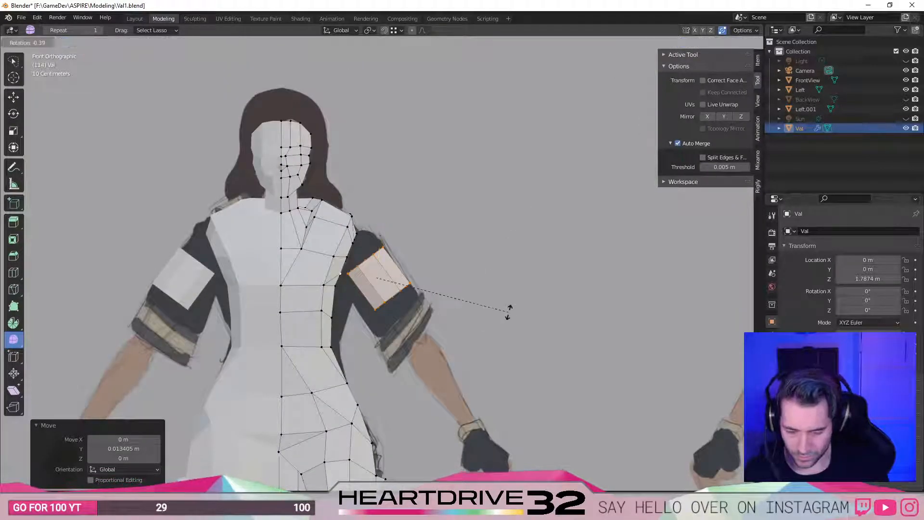
click(526, 281)
key(ctrl+z)
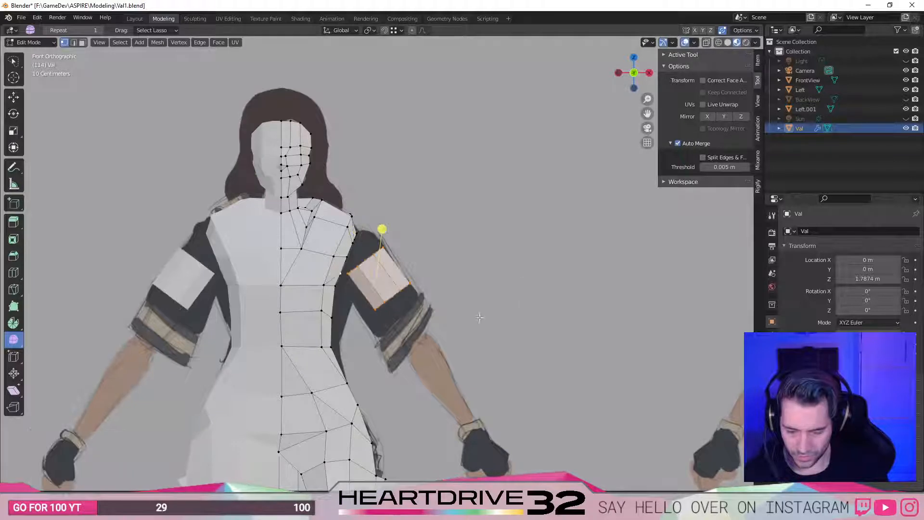
Try moving the whole arm piece about 0.05 m down and scaling it by 1.226, and undo the recent arm transforms.
key(l)
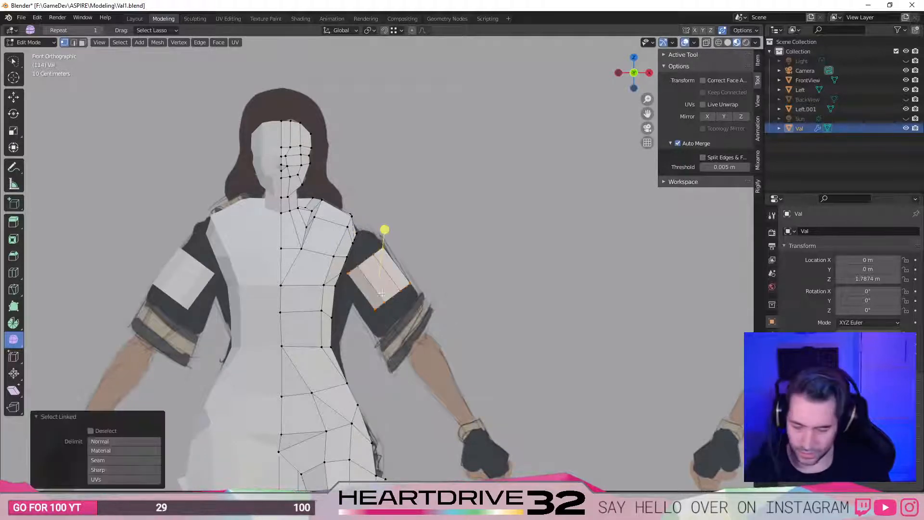
key(g)
click(439, 283)
key(s)
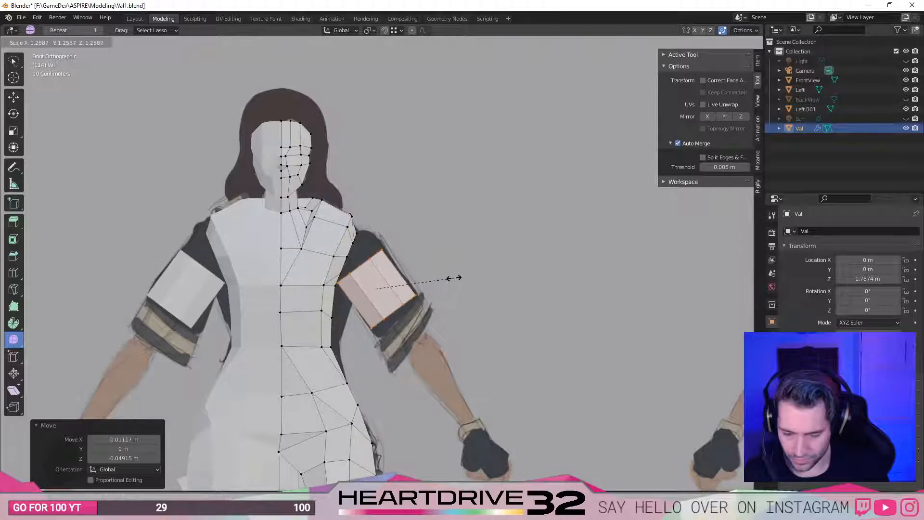
click(453, 279)
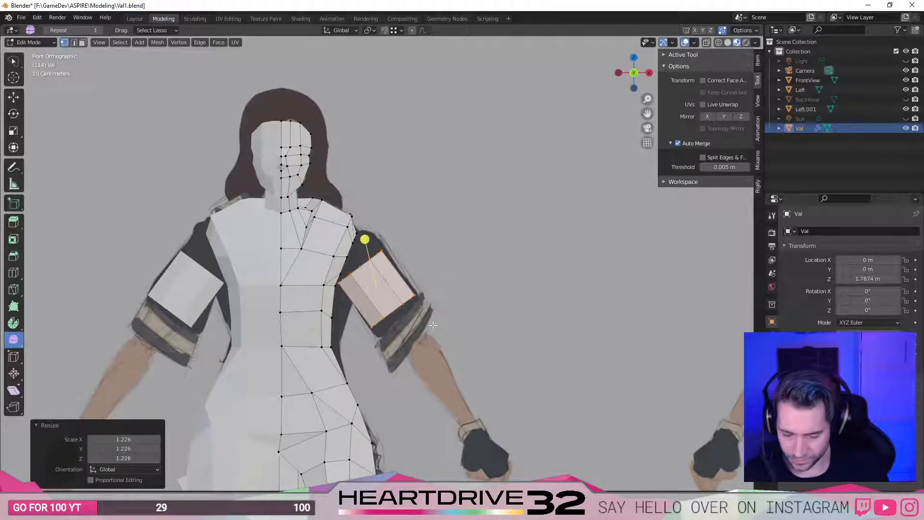
middle_drag(362, 290, 322, 417)
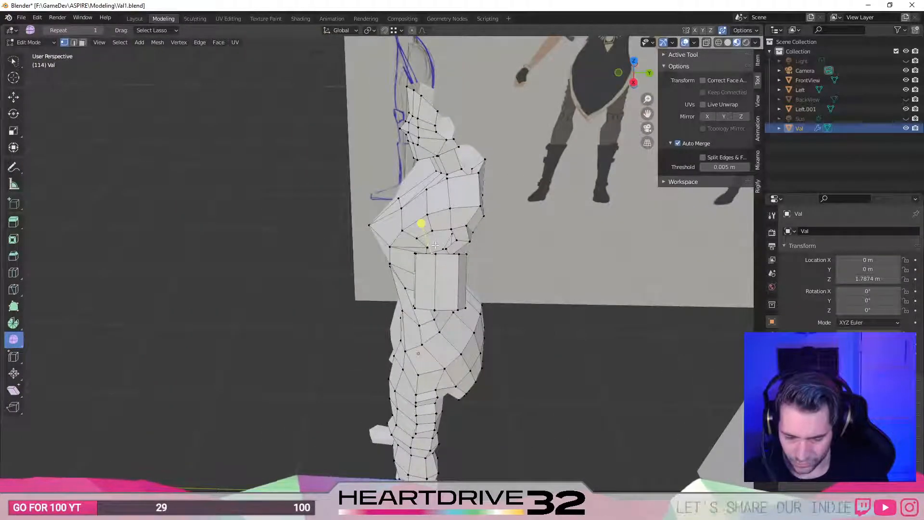
key(ctrl+z)
key(ctrl+z)
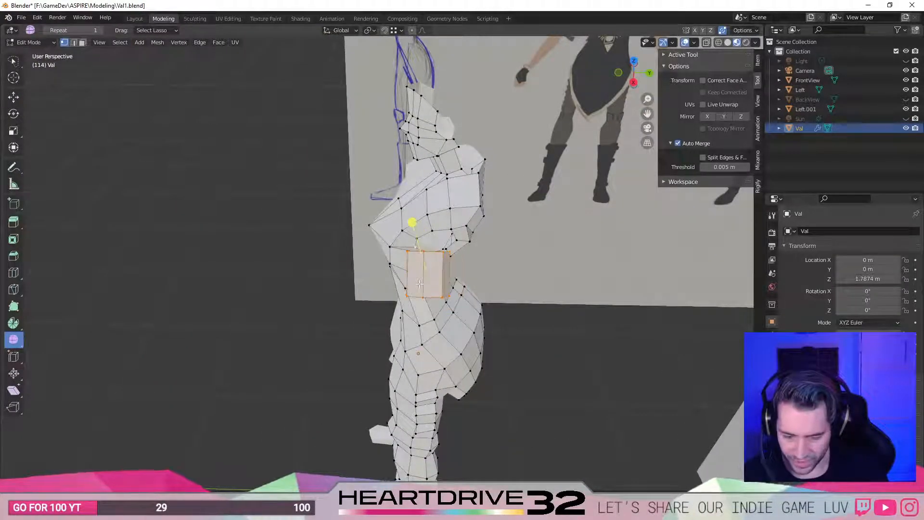
Select the whole linked arm piece and move it about 0.03 m down along the sleeve in front view.
middle_drag(420, 284, 430, 276)
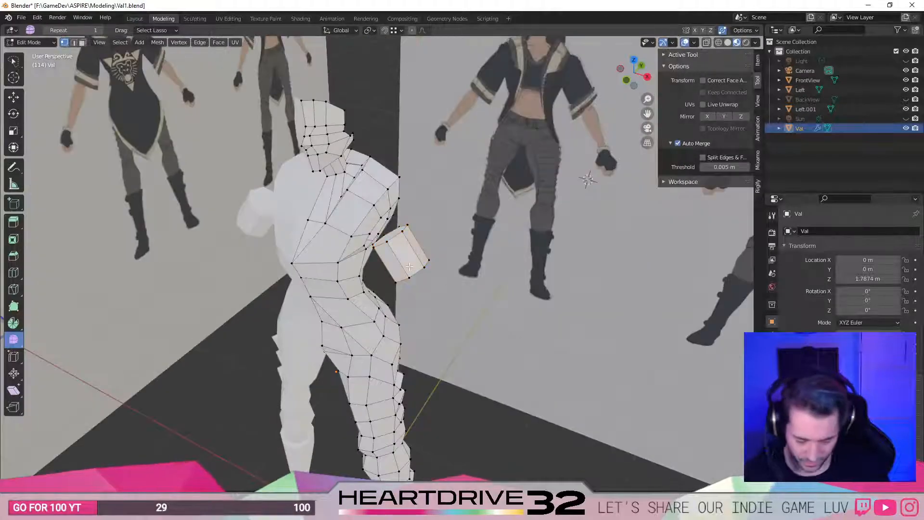
key(ctrl+l)
middle_drag(369, 268, 406, 299)
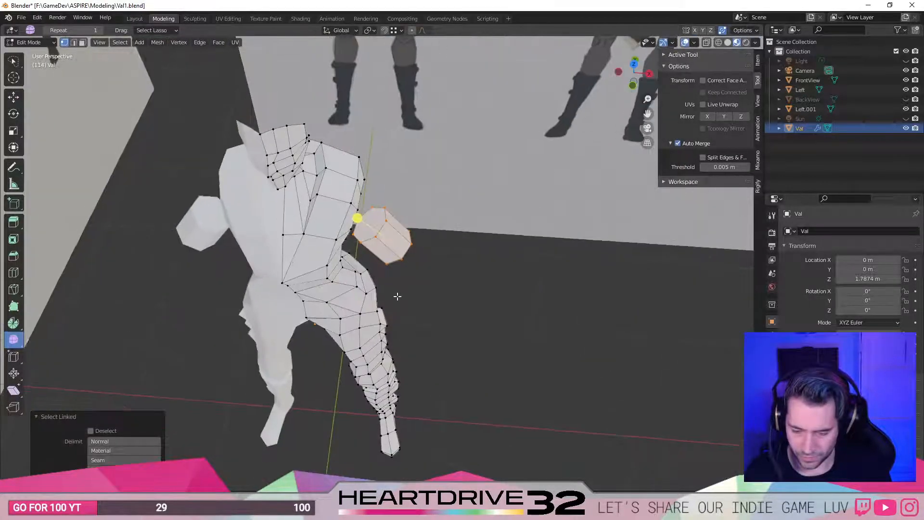
key(KP_1)
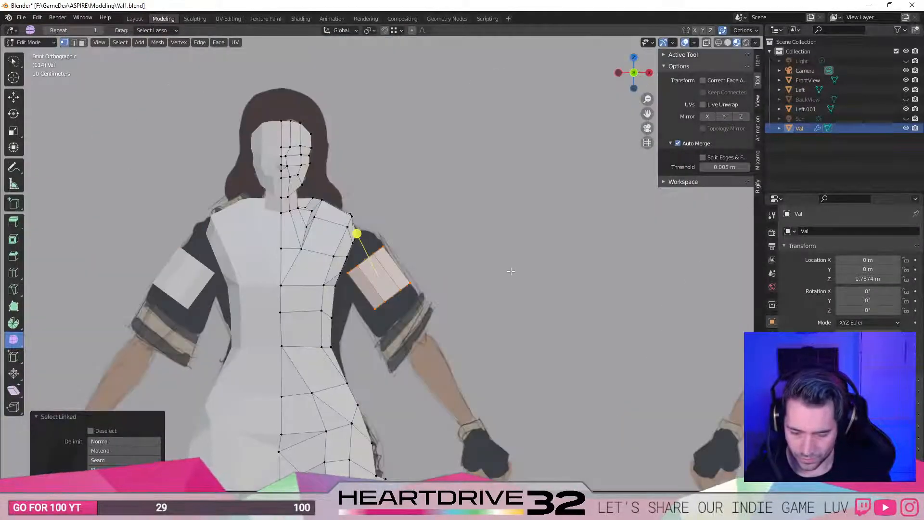
key(g)
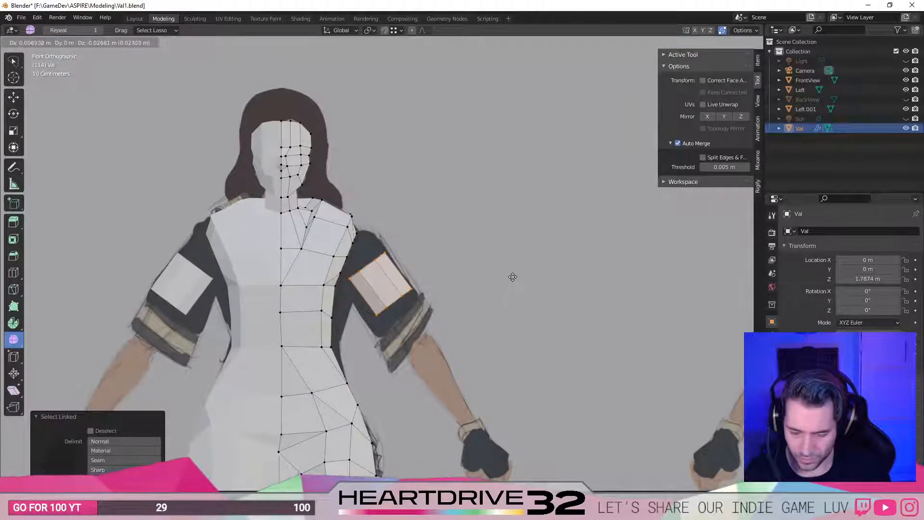
click(512, 276)
Move the first two front vertices of the arm's inner end onto the matching armhole vertices so they auto-merge.
click(375, 314)
click(350, 278)
middle_drag(423, 354, 365, 217)
key(g)
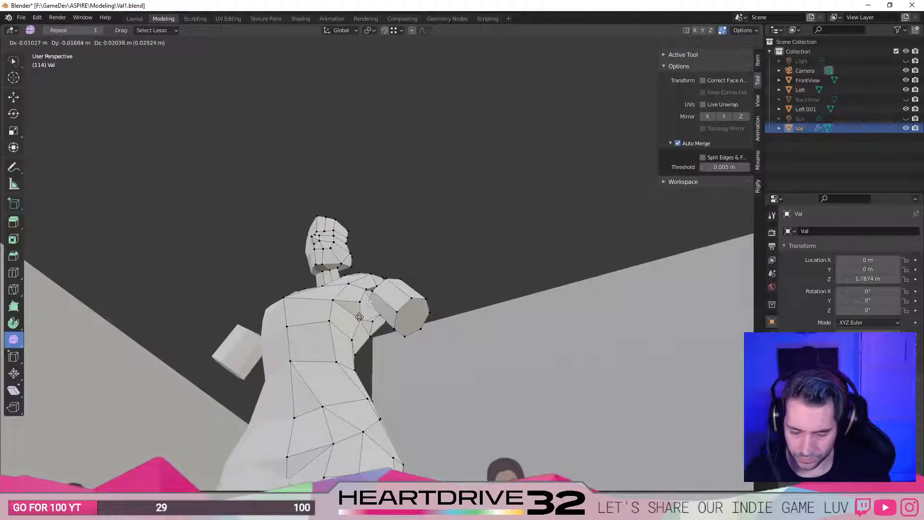
click(367, 342)
click(369, 299)
key(g)
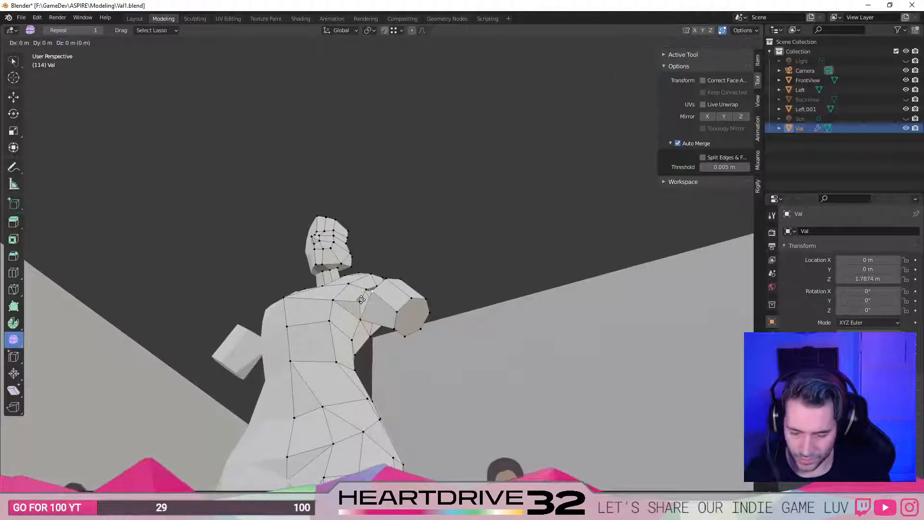
click(367, 301)
middle_drag(366, 301, 421, 283)
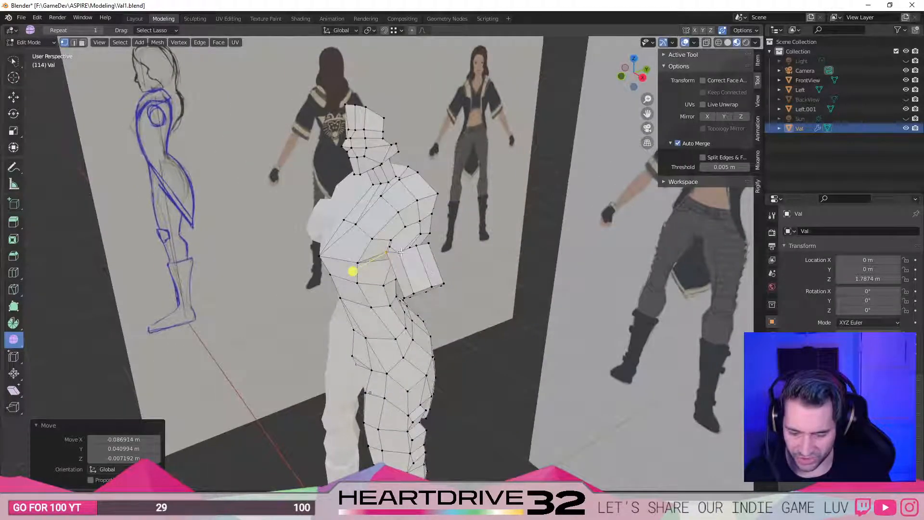
Move the remaining vertices of the arm's inner end one by one onto the armhole loop, and check the joined arm in front view.
click(363, 224)
key(g)
click(394, 237)
middle_drag(394, 236, 375, 230)
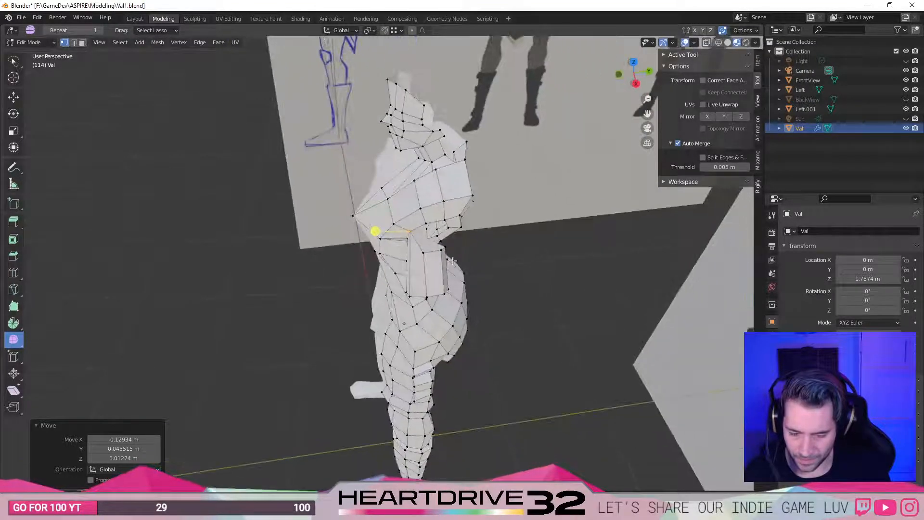
key(g)
click(426, 253)
middle_drag(425, 254, 453, 308)
key(g)
click(426, 282)
key(g)
click(461, 261)
key(g)
click(423, 269)
key(KP_1)
scroll(378, 360, up, 5)
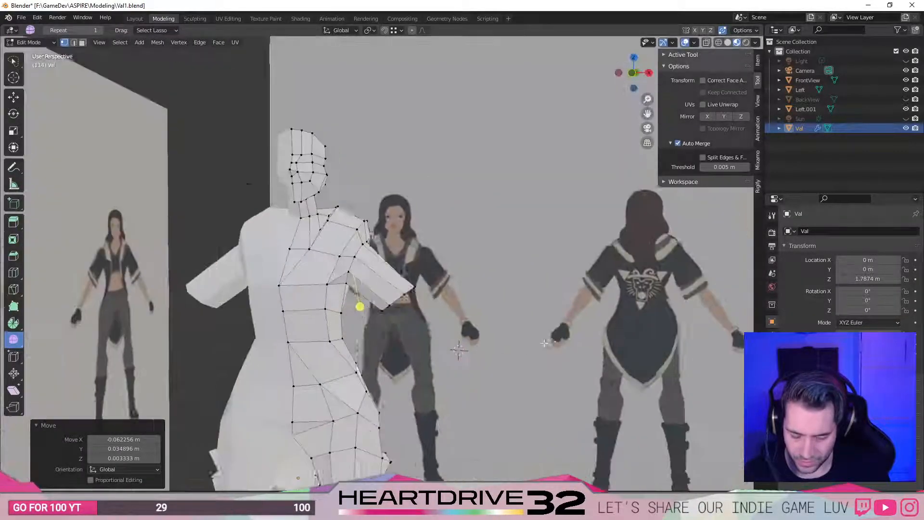
click(559, 382)
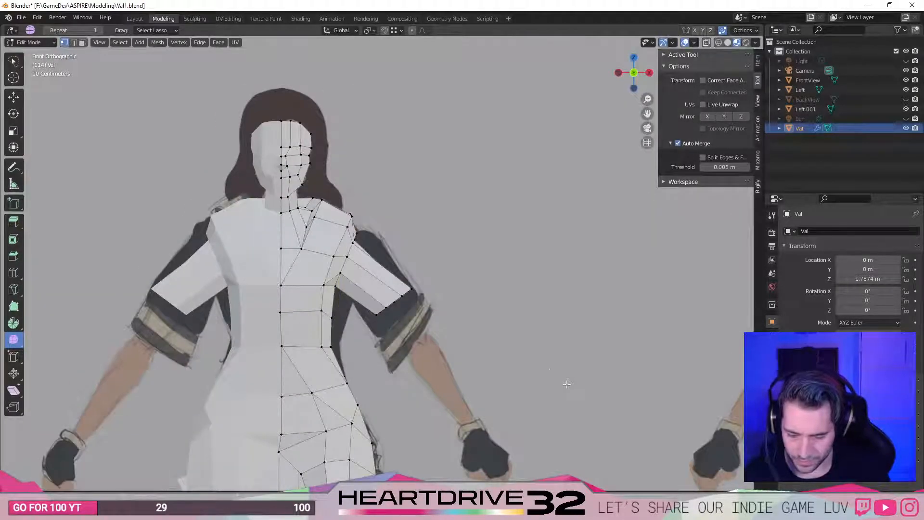
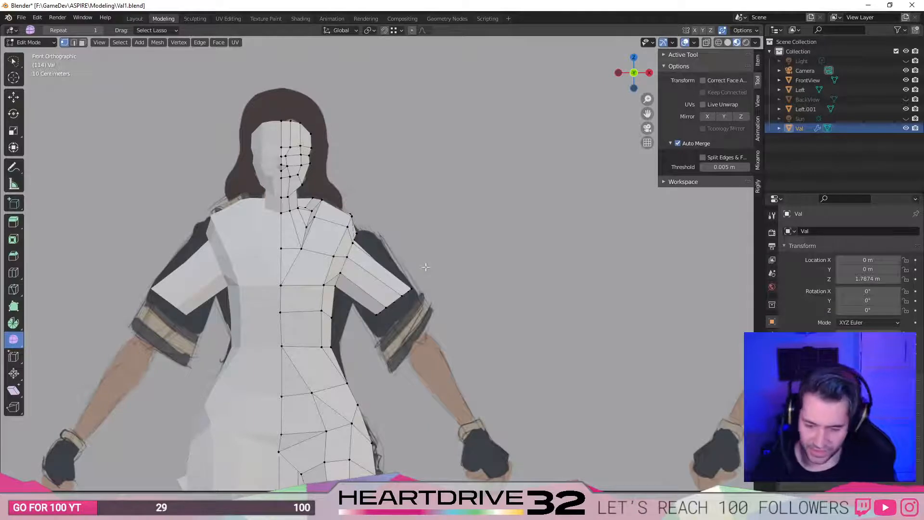
Select the whole arm piece and move it about 0.04 m up along Z, checking the result in front view.
drag(386, 348, 389, 345)
mouse_move(390, 346)
middle_down()
mouse_move(436, 215)
mouse_move(299, 226)
mouse_move(384, 250)
mouse_move(460, 231)
middle_up()
key(g)
key(z)
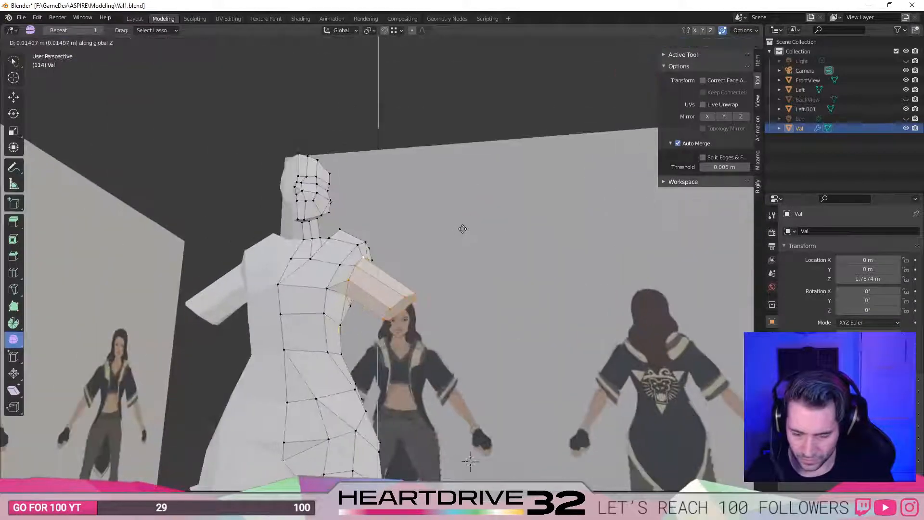
click(474, 222)
middle_drag(474, 222, 611, 250)
key(KP_1)
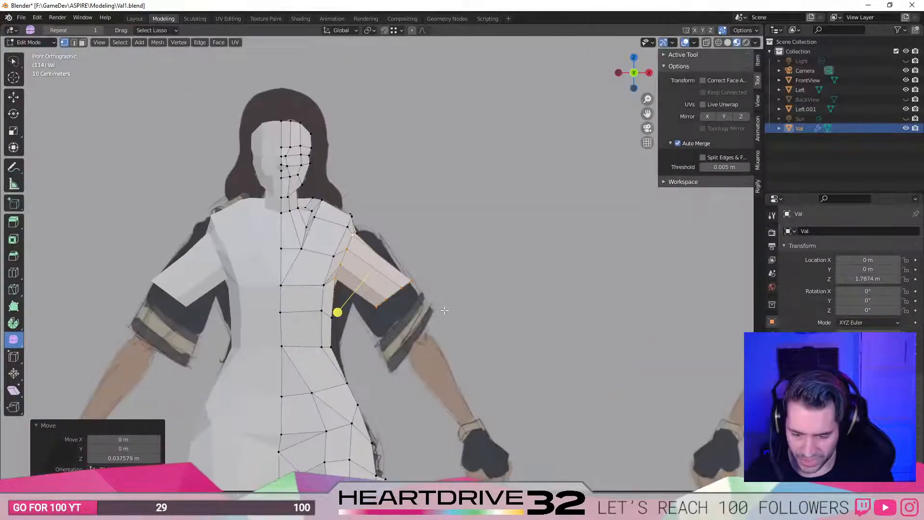
Move the arm's open outer end down and inward so the arm slopes more steeply along the sleeve reference.
click(449, 262)
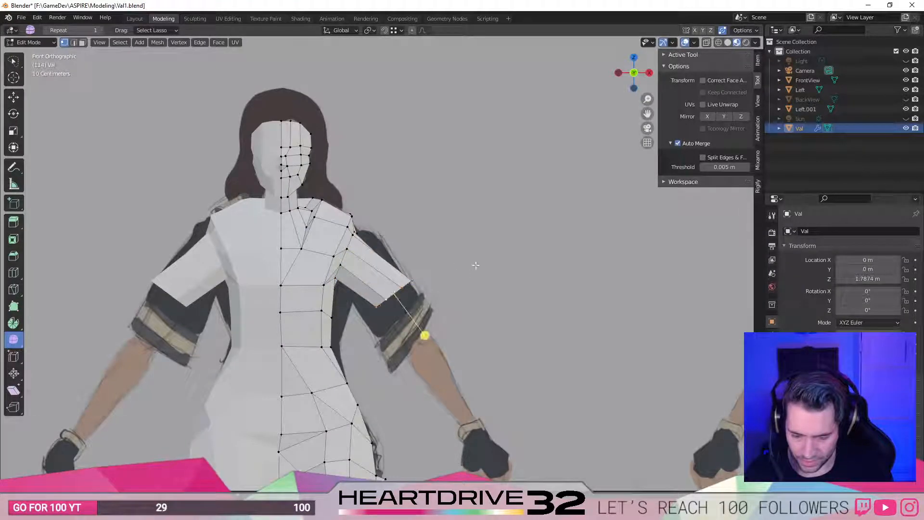
key(g)
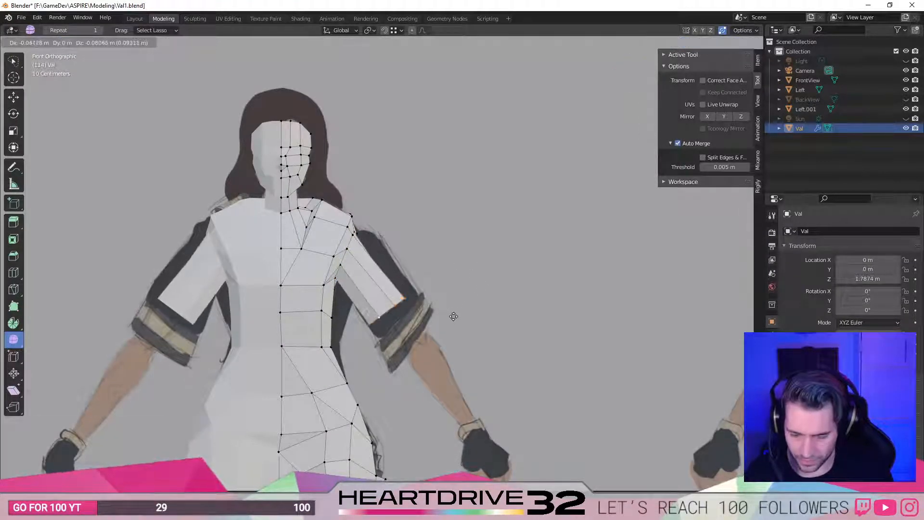
click(430, 343)
scroll(430, 343, down, 1)
click(457, 354)
mouse_move(465, 362)
shift+middle_down()
mouse_move(566, 234)
mouse_move(552, 293)
shift+middle_up()
scroll(566, 234, down, 1)
Select the arm together with its armhole vertices through the mesh in wireframe and move them about 0.03 m outward along X.
key(z)
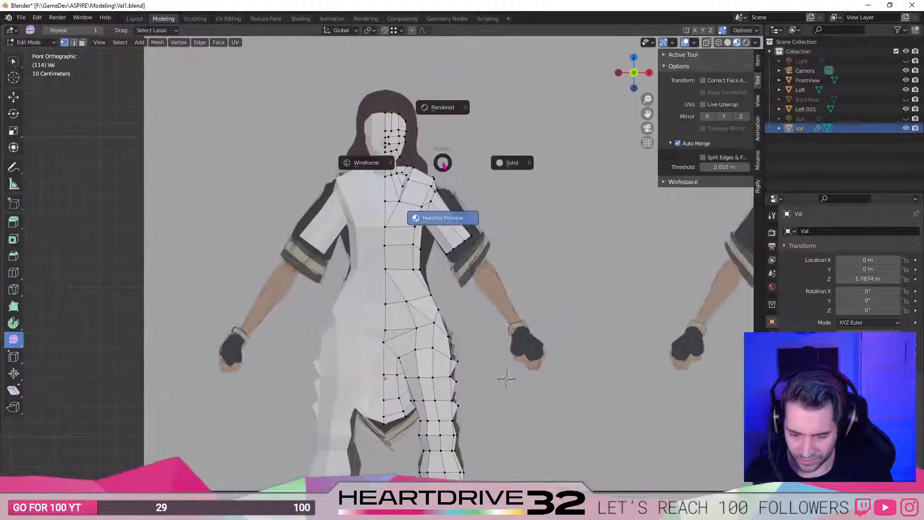
click(371, 164)
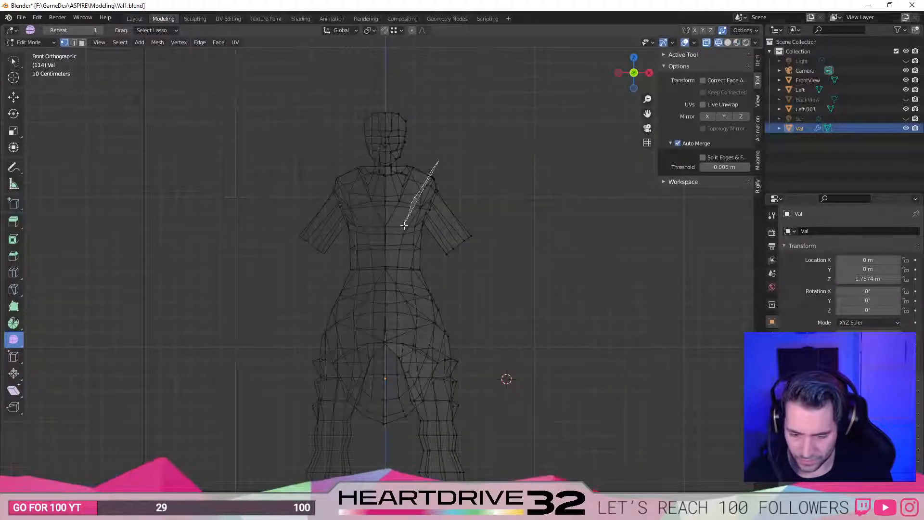
mouse_move(406, 225)
mouse_down()
mouse_move(435, 245)
mouse_move(518, 198)
mouse_move(501, 253)
mouse_up()
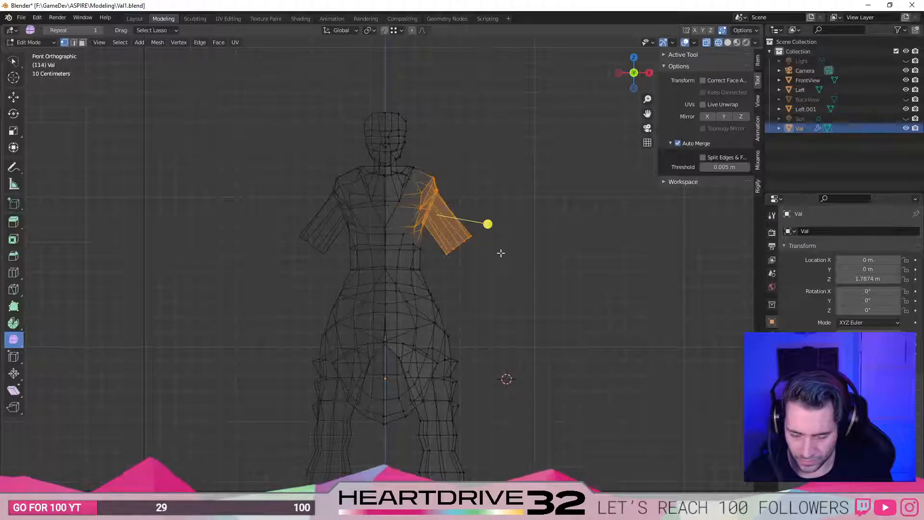
key(z)
click(497, 312)
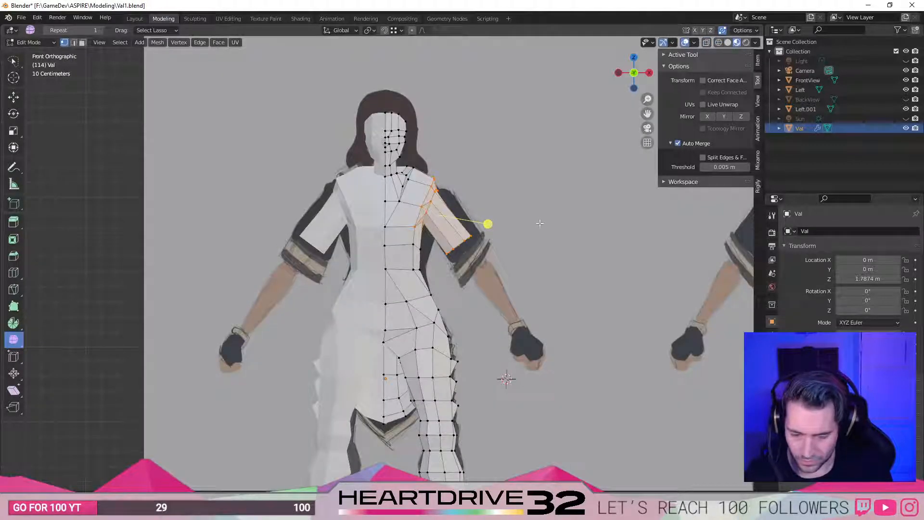
key(g)
key(x)
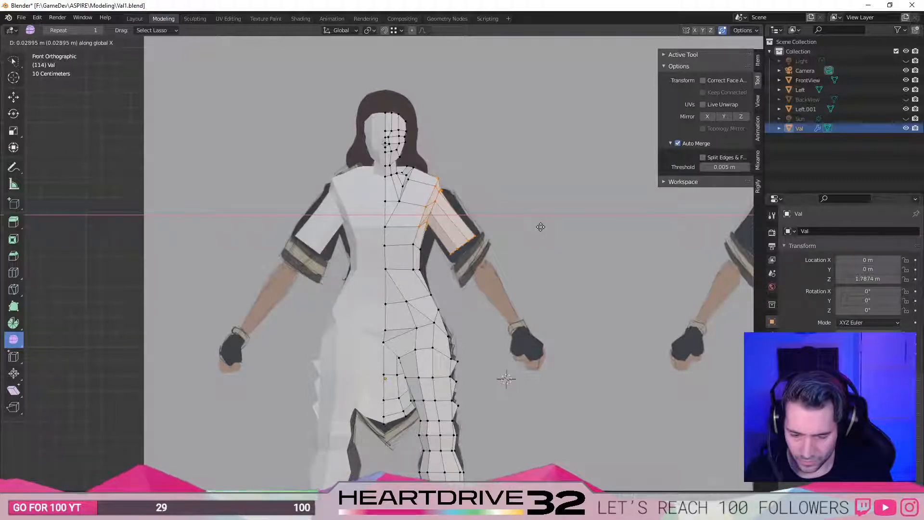
click(491, 223)
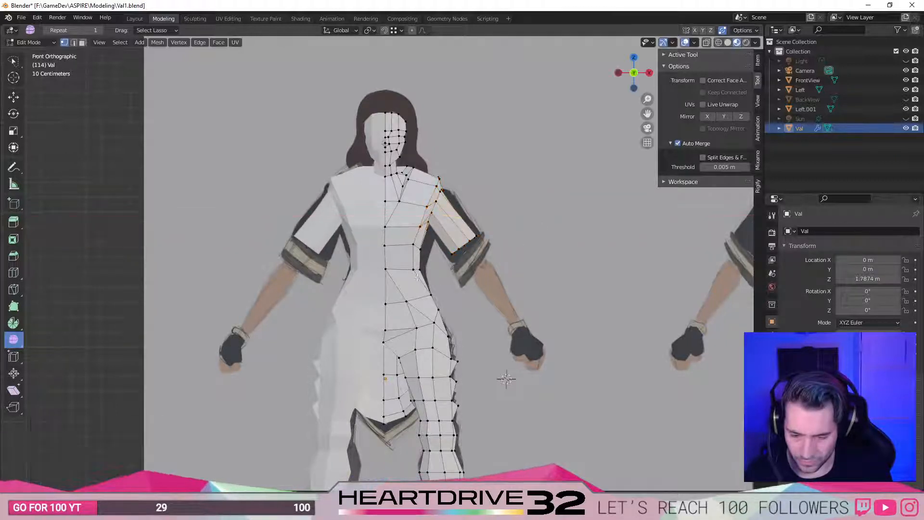
Select the side waist vertices and the row above them through the mesh, moving them about 0.03 m and 0.02 m inward along X.
key(z)
click(378, 282)
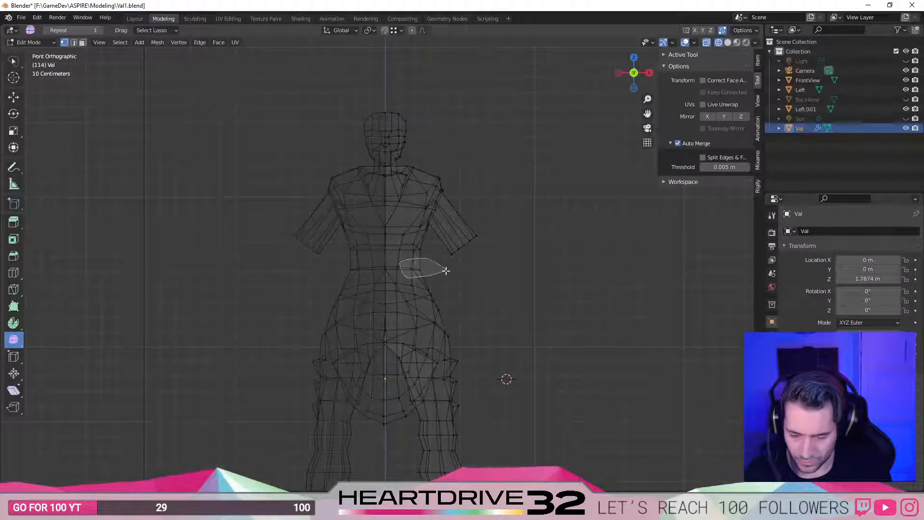
key(g)
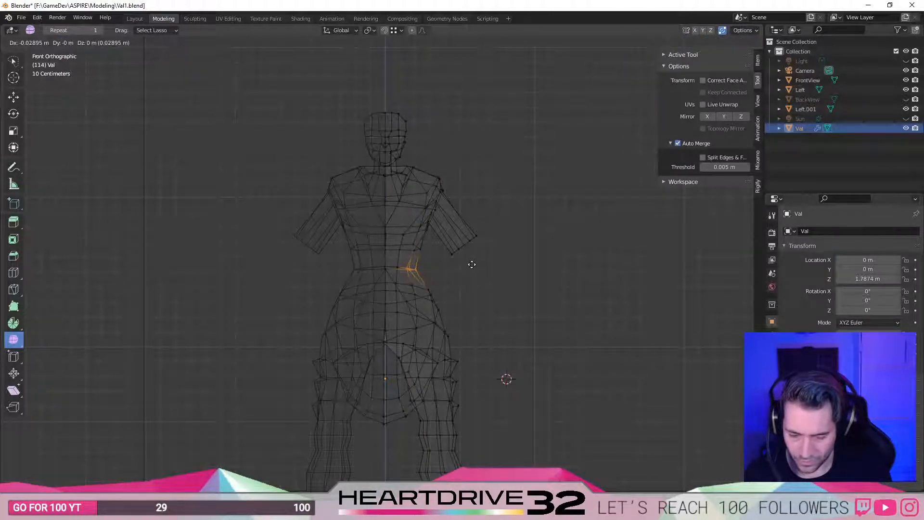
click(471, 264)
click(451, 260)
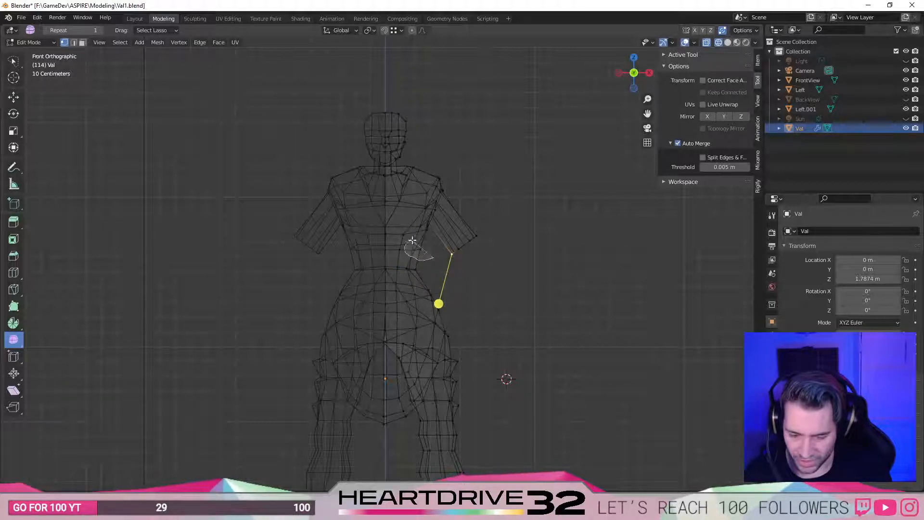
key(g)
click(433, 251)
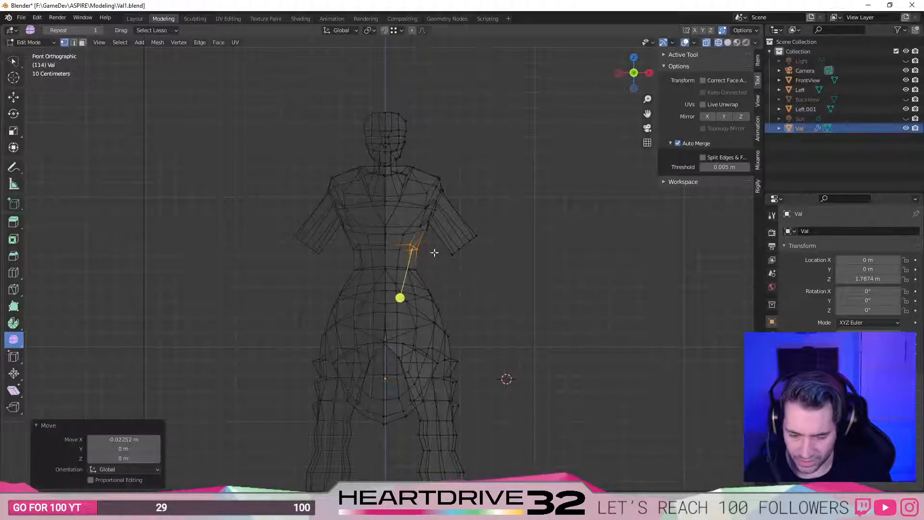
click(494, 270)
key(z)
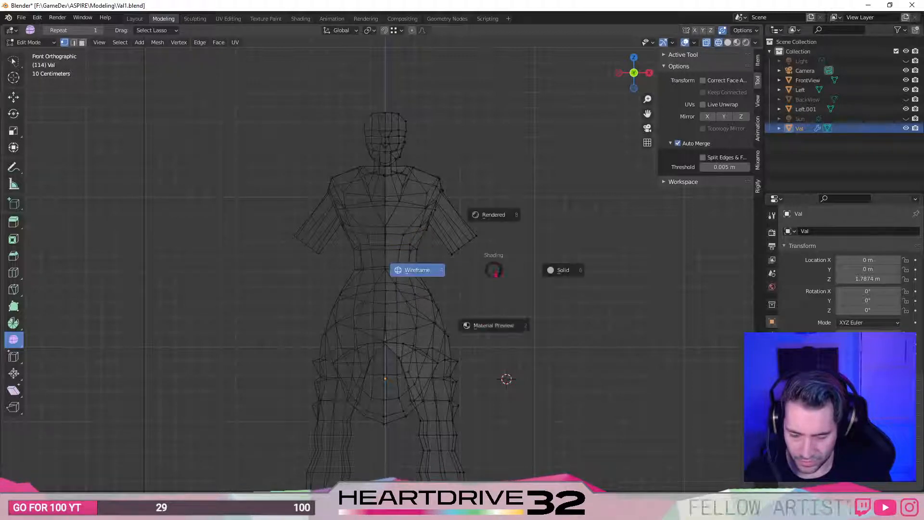
click(488, 323)
Move the front vertex beneath the bust about 0.05 m back along Y toward the body.
mouse_move(464, 268)
middle_down()
mouse_move(423, 250)
mouse_move(530, 260)
mouse_move(568, 280)
mouse_move(380, 233)
middle_up()
middle_drag(543, 229, 385, 240)
key(g)
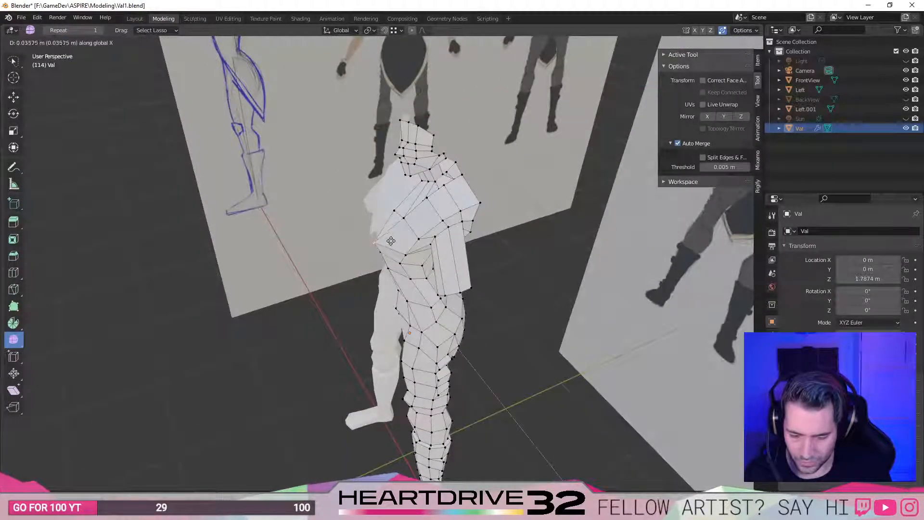
click(390, 241)
key(g)
key(y)
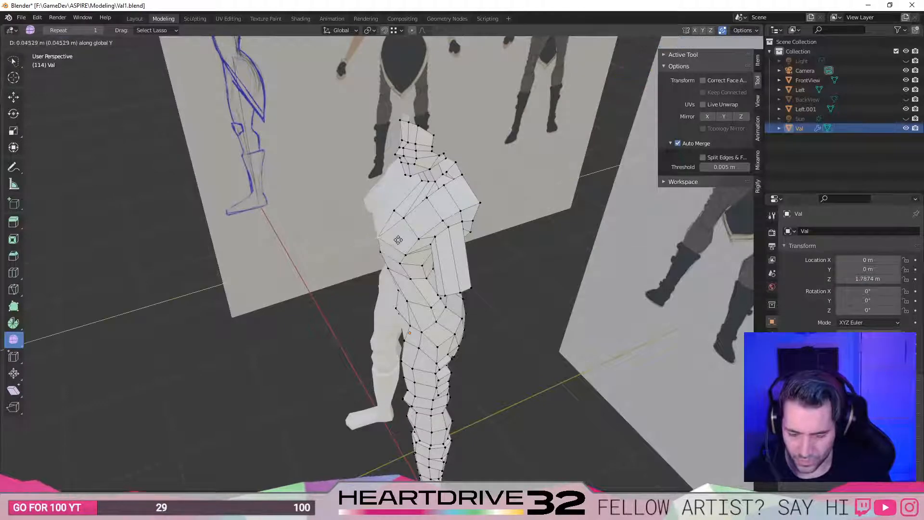
click(399, 240)
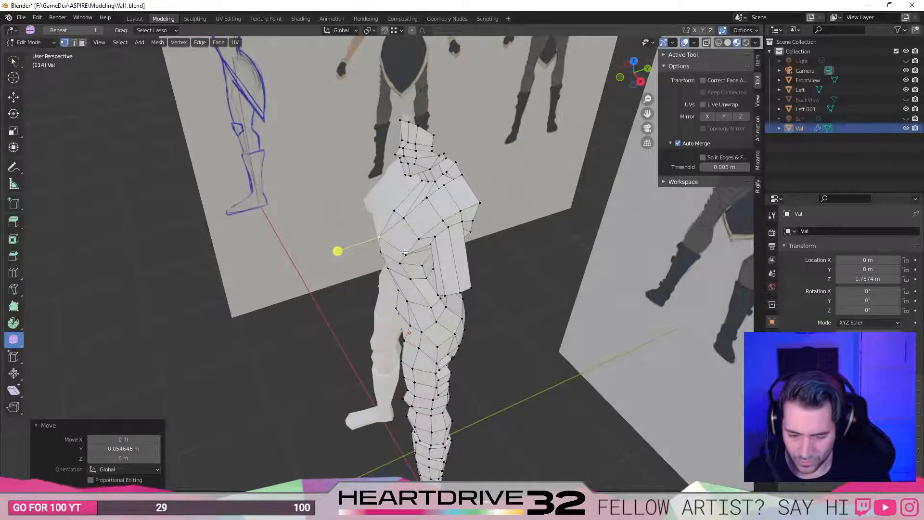
Move the neighbouring under-bust vertex about 0.05 m back along Y and adjust that row's depth along Y.
middle_drag(388, 272, 393, 257)
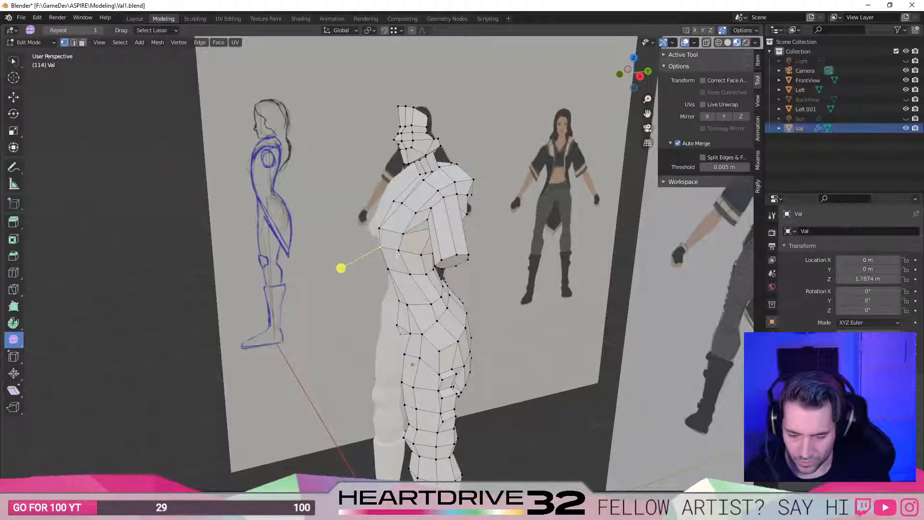
key(g)
click(413, 248)
middle_drag(413, 248, 361, 247)
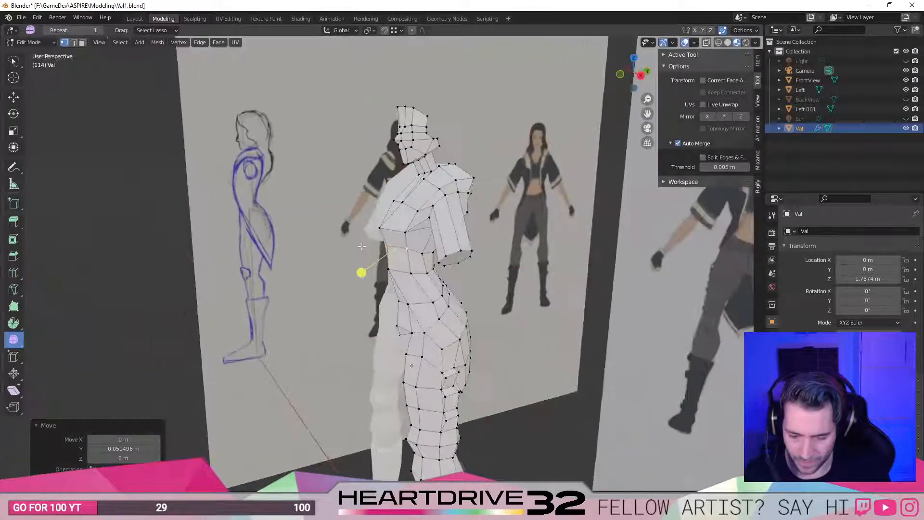
key(g)
key(y)
click(366, 247)
Reposition the front belly vertices and slide the centre one along its edge to even out the waist.
middle_drag(426, 272, 446, 281)
middle_drag(389, 272, 401, 291)
key(g)
click(399, 296)
click(517, 362)
key(g)
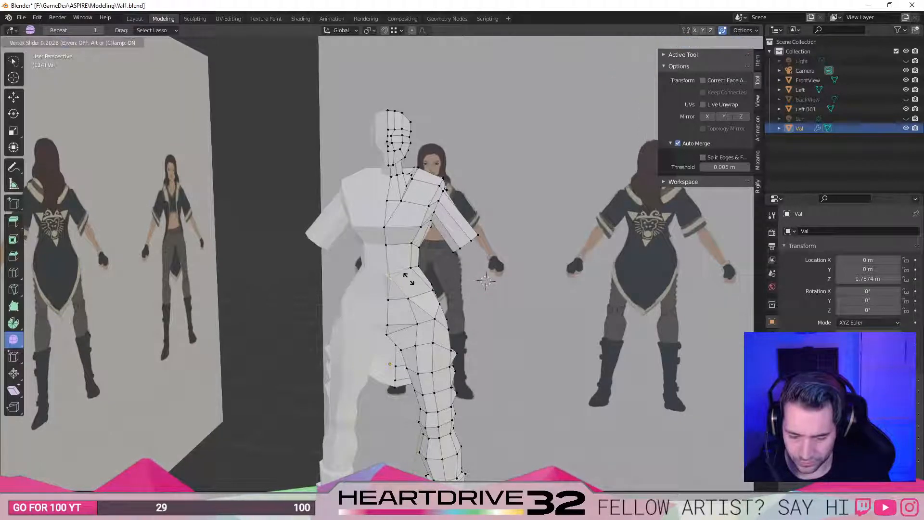
click(400, 283)
Check the torso in object mode, then slide the shoulder-blade vertex and the upper back's centre vertex upward along their edges.
middle_drag(392, 292, 481, 289)
key(Tab)
key(Tab)
middle_drag(479, 236, 383, 157)
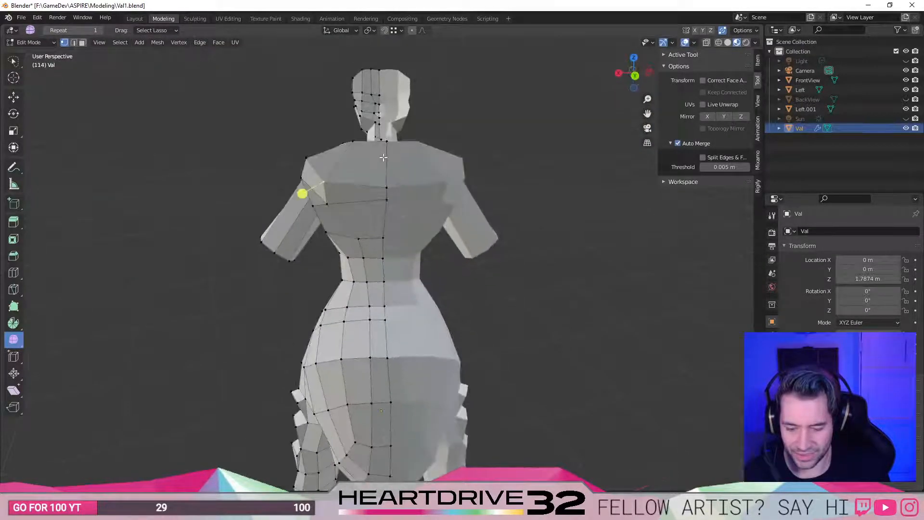
key(shift+v)
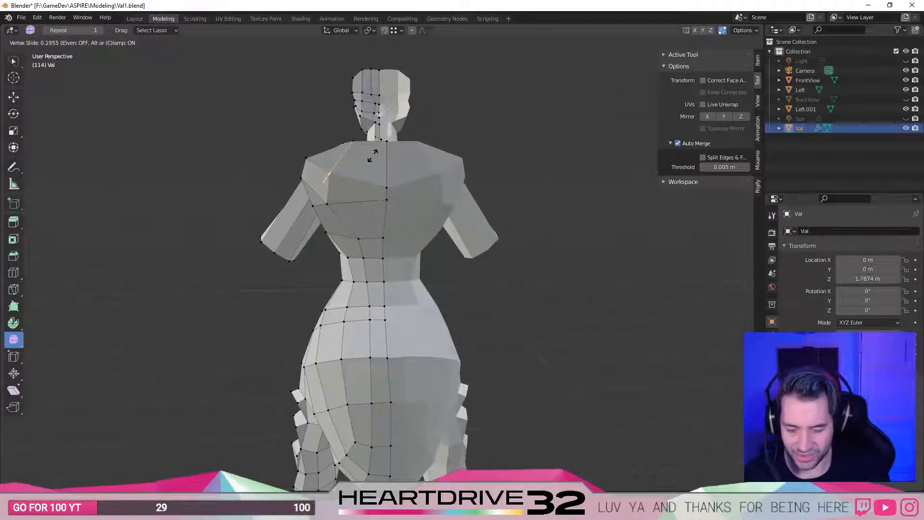
click(373, 156)
click(388, 189)
key(shift+v)
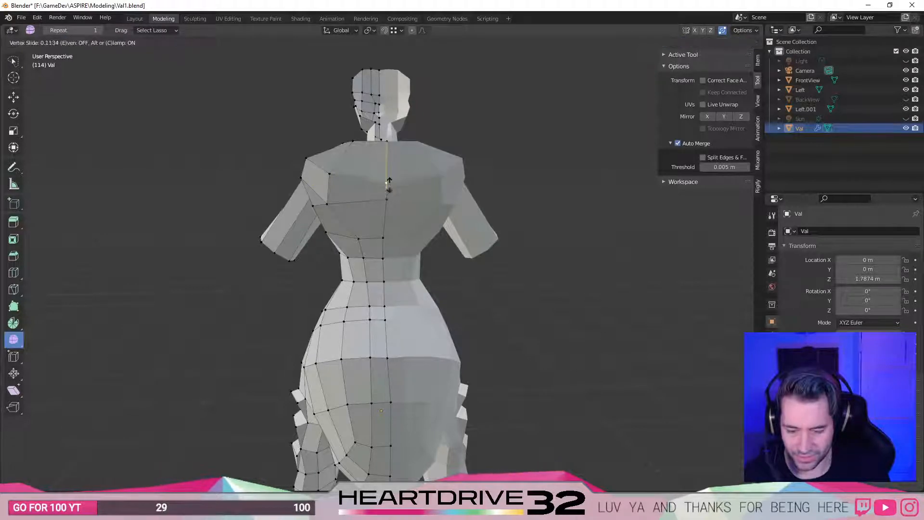
click(423, 175)
Slide the second row of upper-back vertices upward along its edges.
click(395, 224)
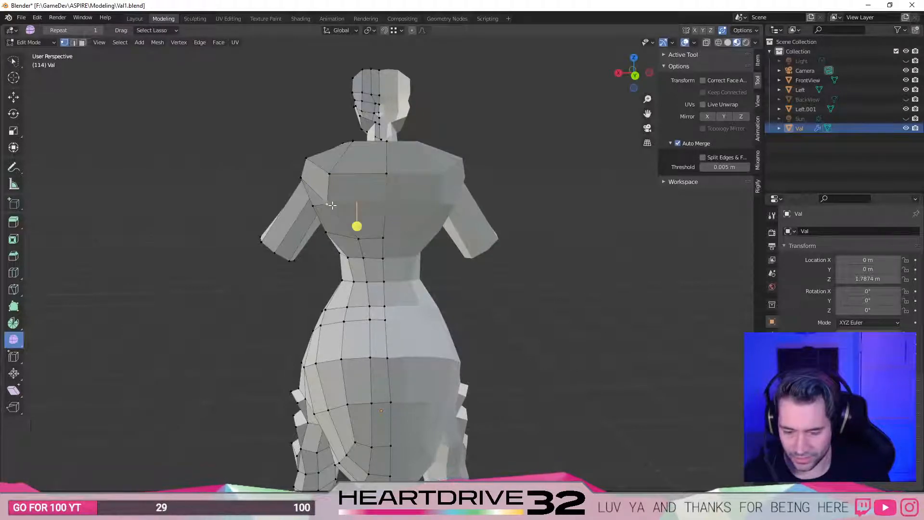
key(g)
key(g)
click(355, 210)
middle_drag(355, 210, 497, 258)
Slide and move the vertices around the rear of the armhole to smooth the back of the shoulder.
middle_drag(403, 272, 415, 228)
key(g)
key(g)
click(399, 207)
key(g)
click(435, 197)
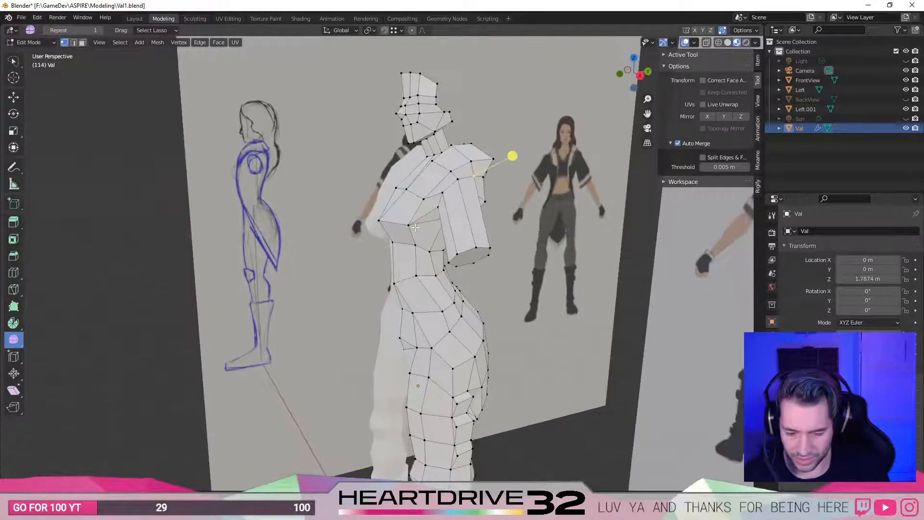
key(g)
click(472, 155)
Reposition the remaining vertices between the shoulder and the armhole, and inspect the back of the torso.
click(460, 181)
key(g)
click(455, 174)
mouse_move(454, 175)
middle_down()
mouse_move(392, 199)
mouse_move(433, 179)
mouse_move(375, 197)
mouse_move(393, 212)
mouse_move(360, 279)
middle_up()
key(g)
click(443, 182)
middle_drag(394, 274, 362, 203)
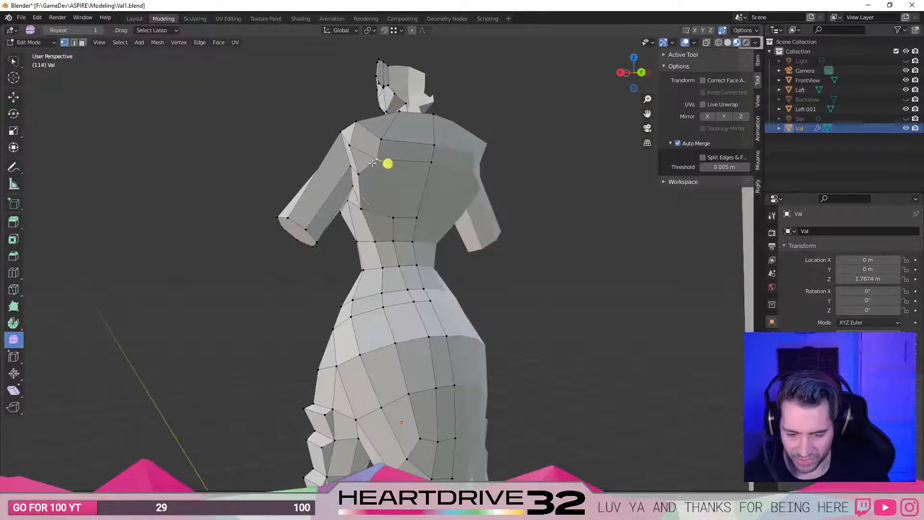
Repeat the last vertex adjustment around the armhole, check the model from the side and front, and save the file.
middle_drag(385, 182, 530, 219)
key(shift+r)
click(454, 176)
key(shift+r)
middle_drag(474, 202, 366, 217)
key(ctrl+KP_3)
key(KP_1)
key(ctrl+s)
Move the arm's open end loop about 0.08 m outward and 0.13 m down along the sleeve, and scale it by about 1.01.
alt+click(504, 231)
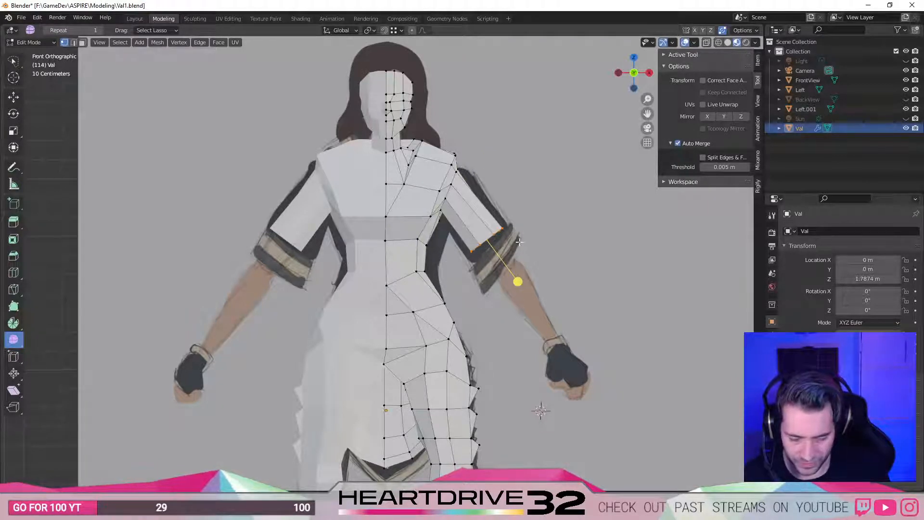
key(g)
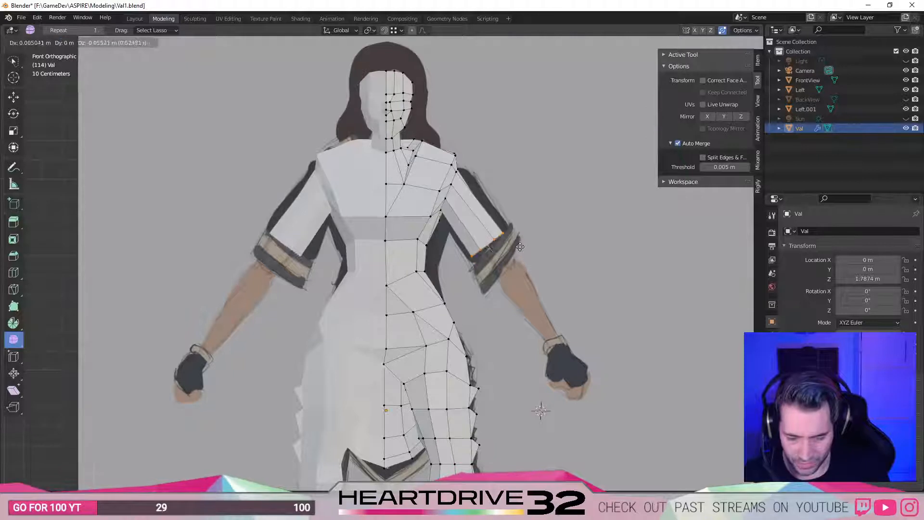
right_click(521, 246)
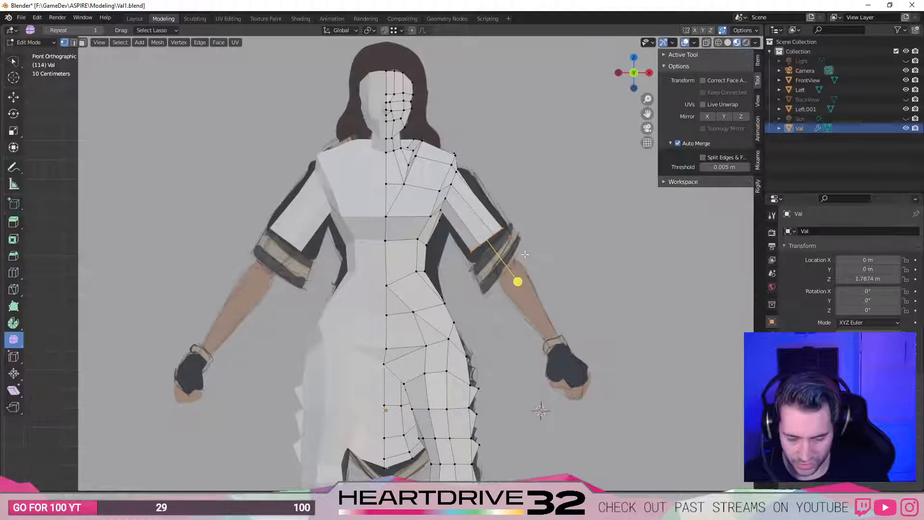
key(g)
click(531, 303)
key(s)
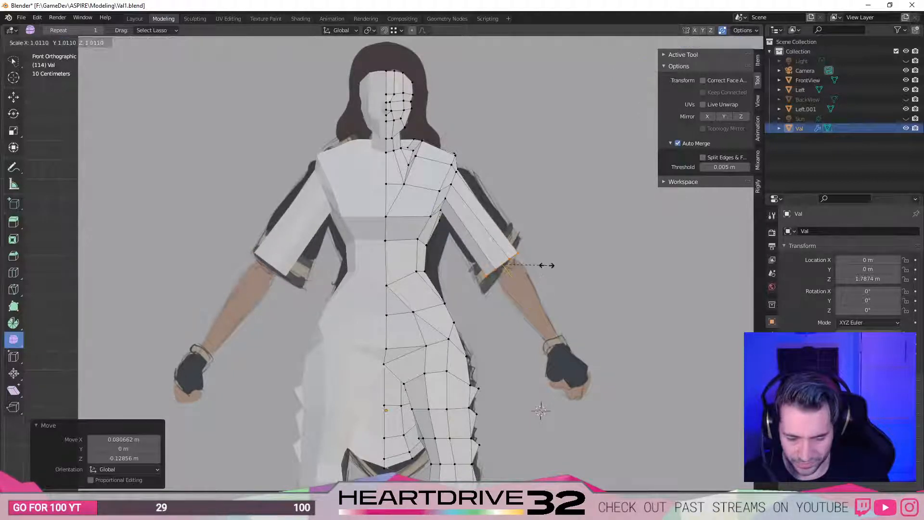
click(548, 265)
Pull the end loop back to the cuff's upper edge, scale it to 0.919, and extrude it about 0.09 m along the sleeve.
key(g)
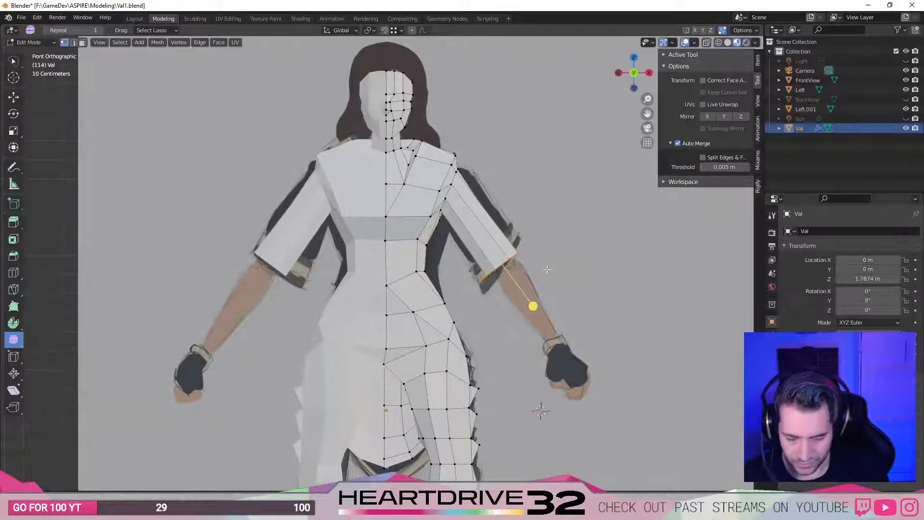
click(539, 253)
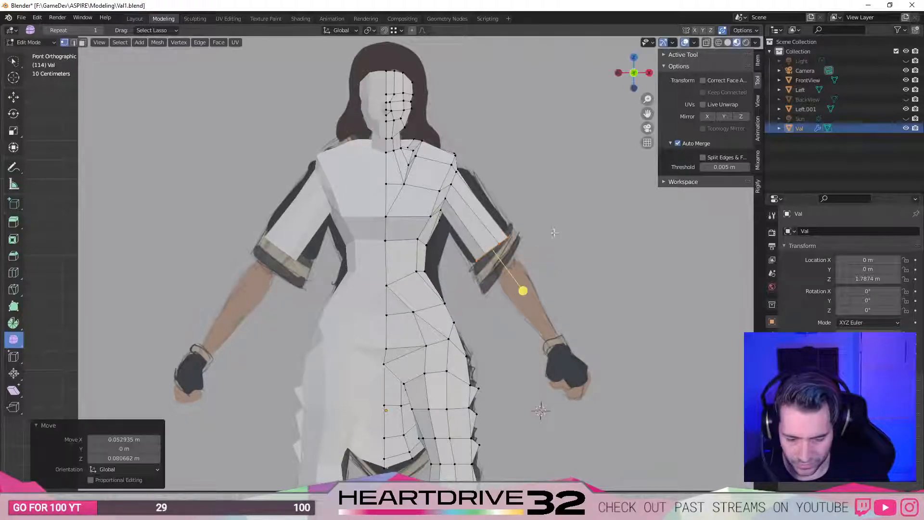
key(s)
click(545, 253)
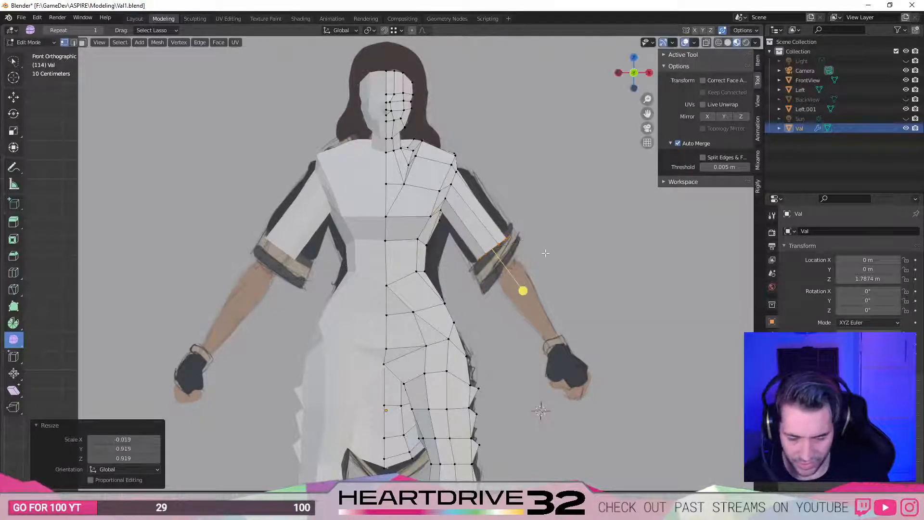
key(e)
click(554, 258)
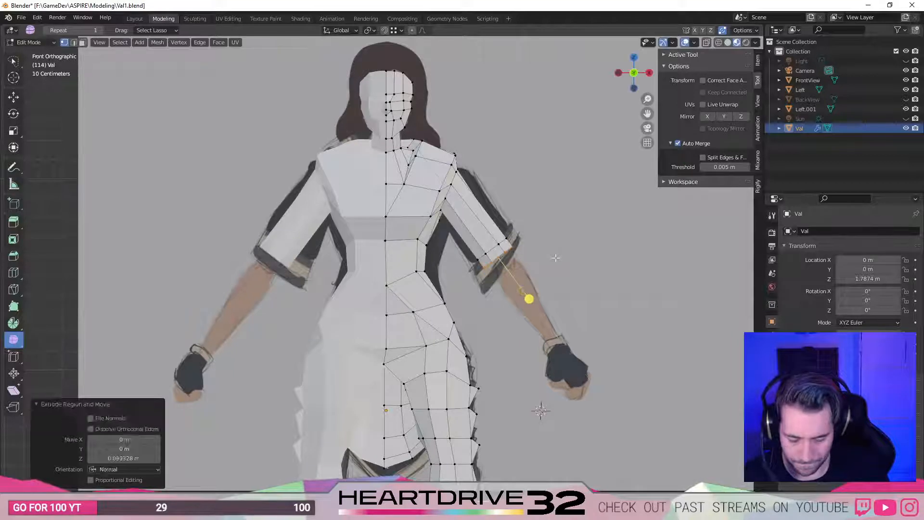
Undo the last extrusion, move the sleeve's end loop about 0.07 m outward and 0.08 m down, and scale it by 1.325.
key(ctrl+z)
key(g)
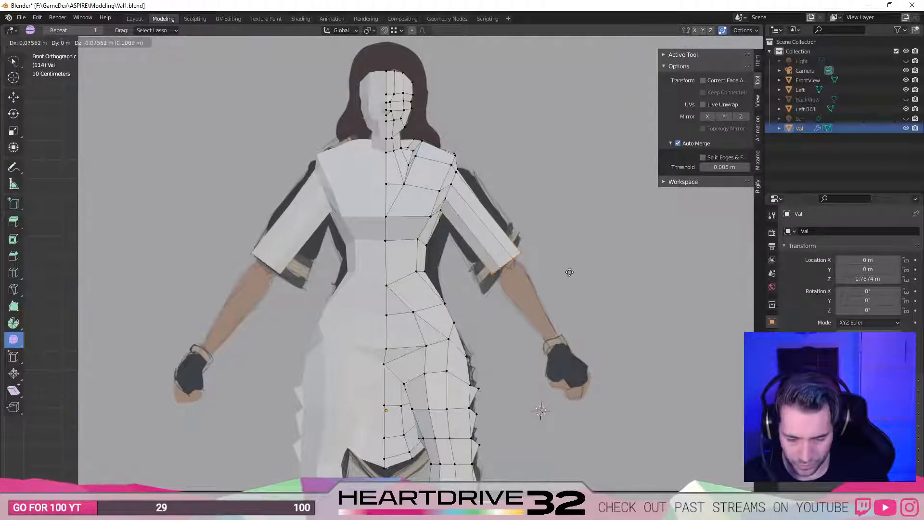
click(583, 257)
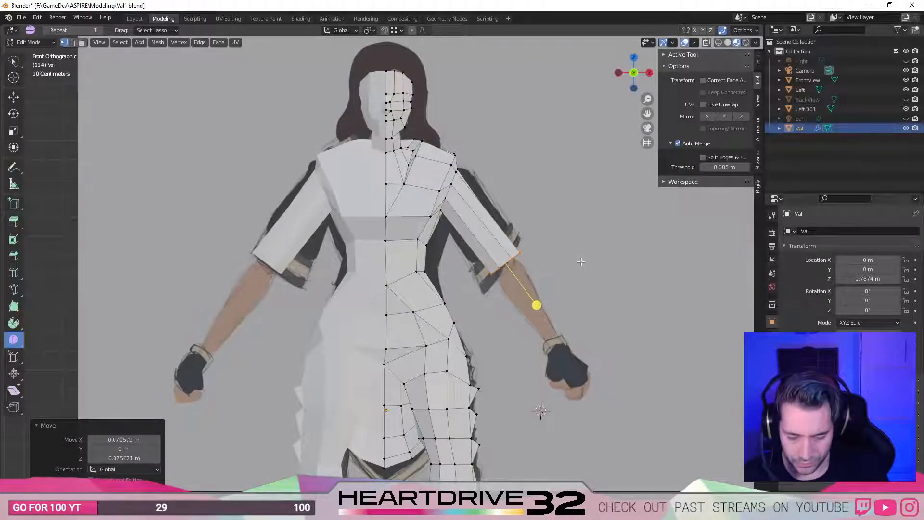
key(s)
click(606, 245)
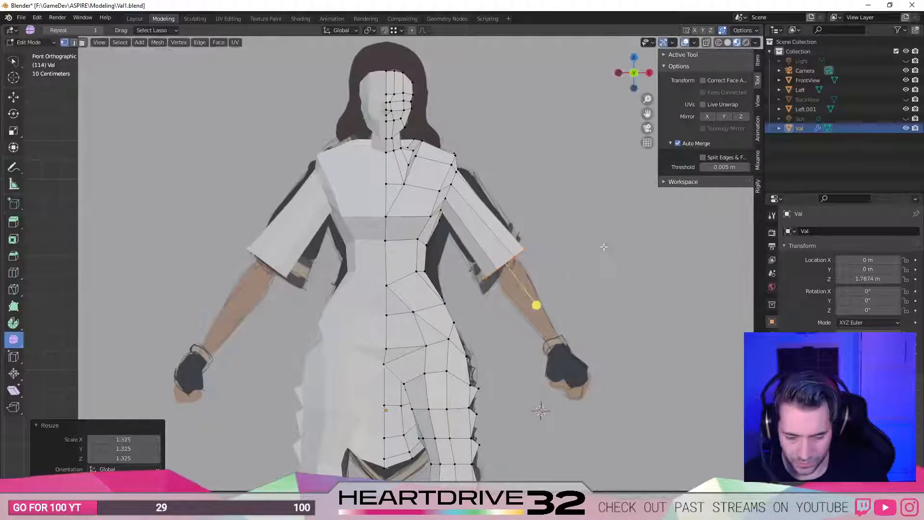
Scale the edge loop where the sleeve meets the shoulder by about 1.26.
alt+click(458, 178)
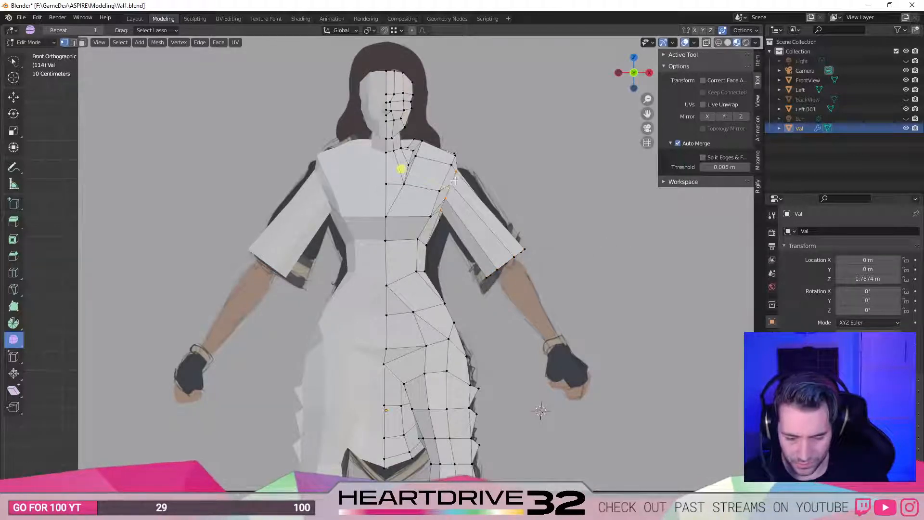
key(s)
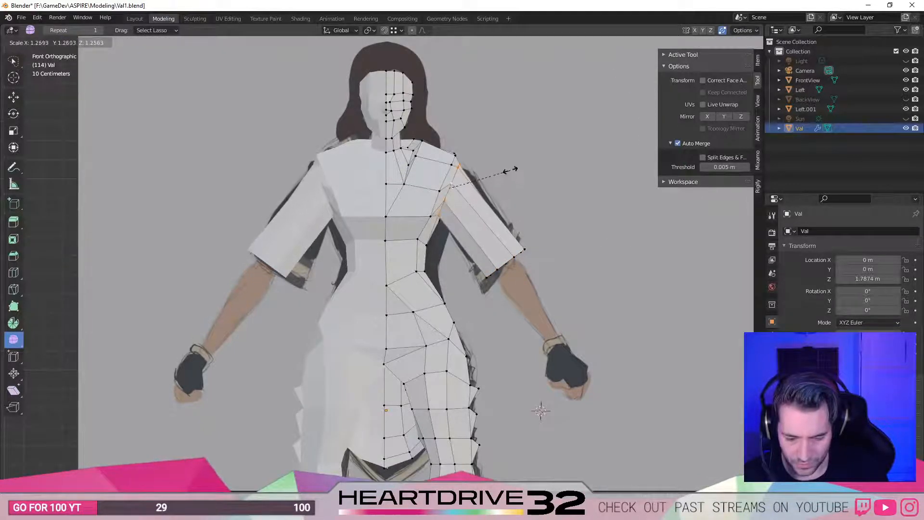
click(511, 169)
Try moving the sleeve's end loop about 0.07 m inward and 0.08 m up, and undo the move.
alt+click(523, 255)
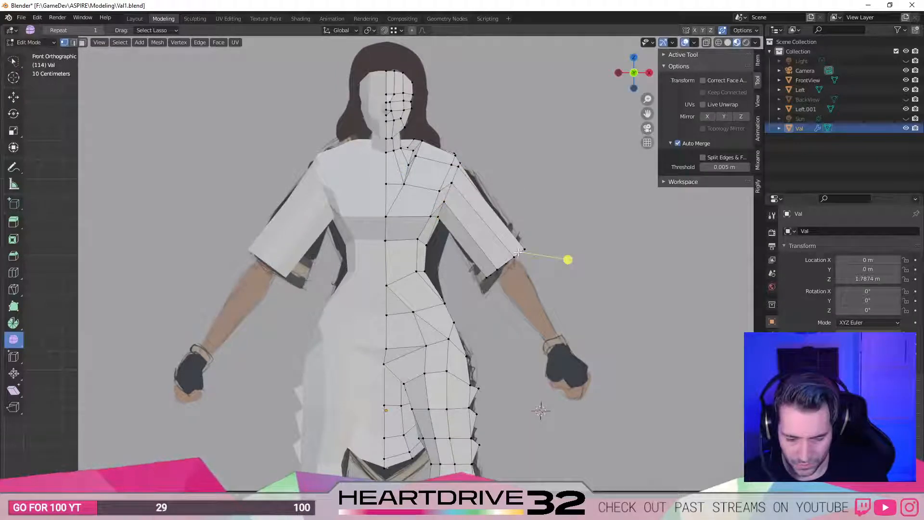
key(g)
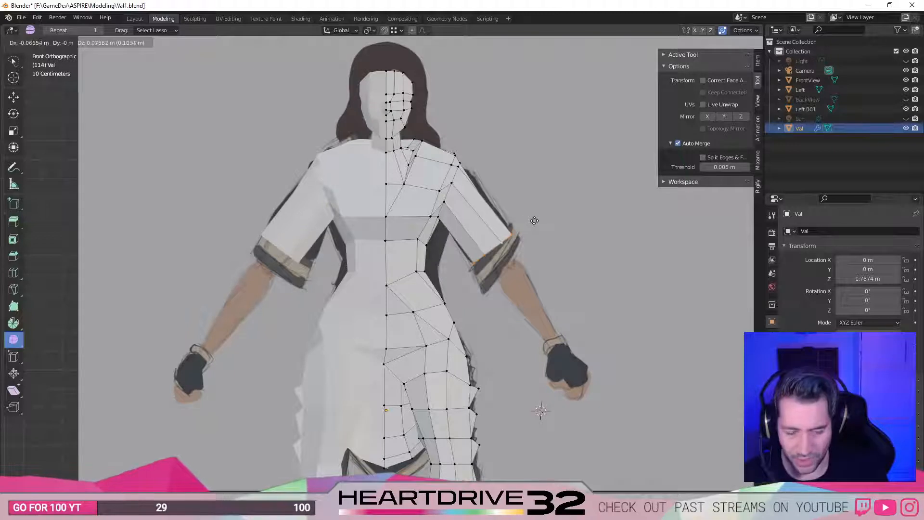
click(535, 220)
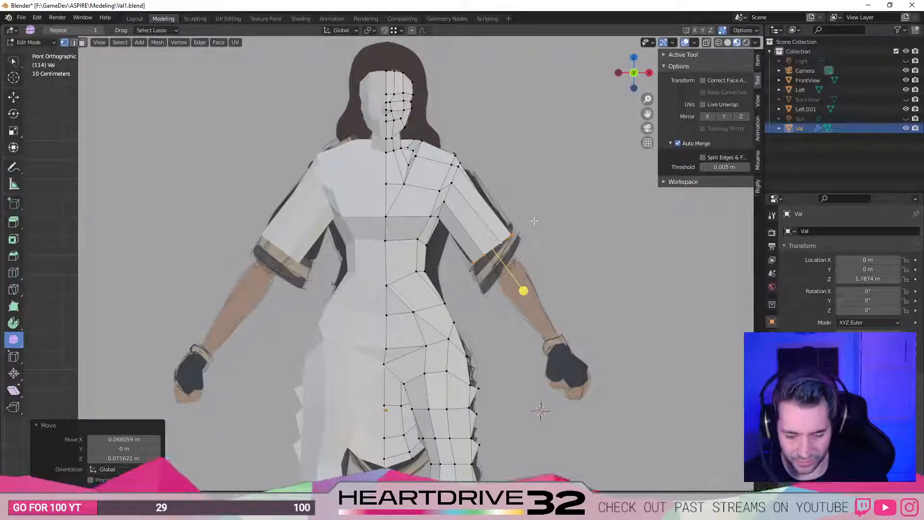
key(ctrl+z)
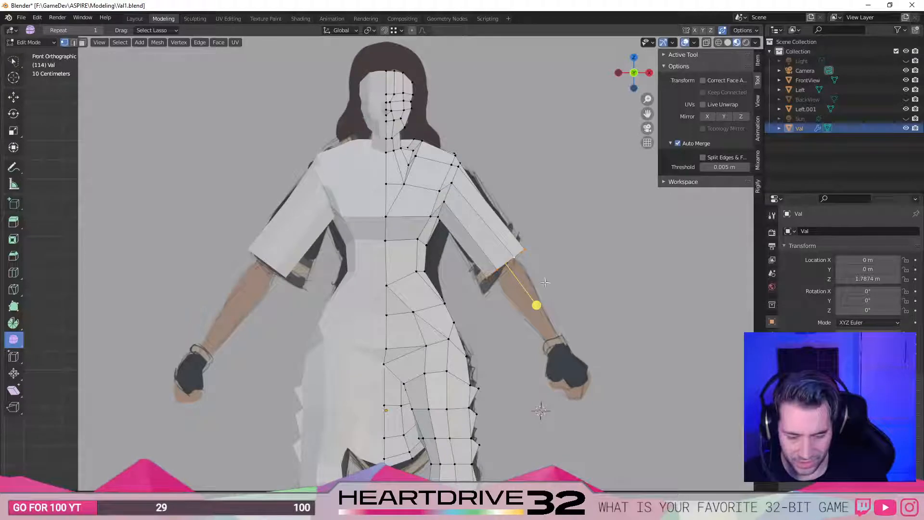
Rotate the sleeve's end loop by about -23.9° in the front view and scale it by about 1.2.
key(r)
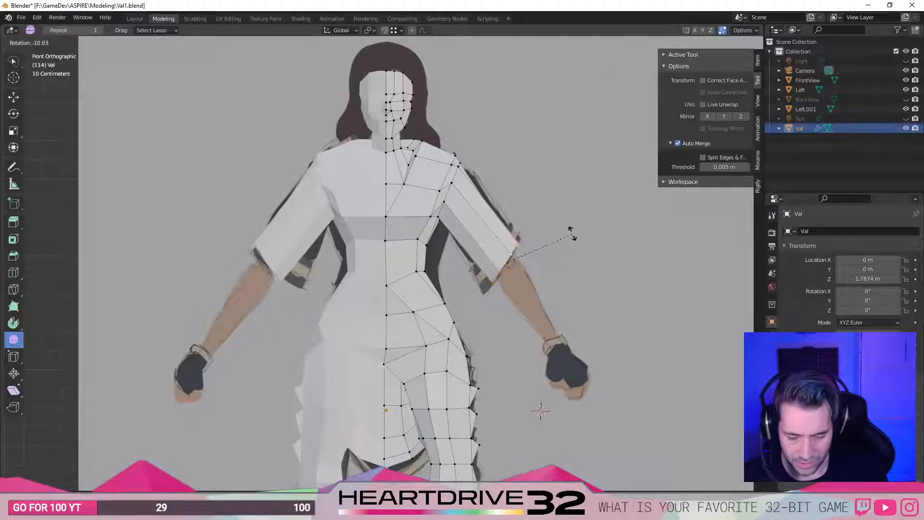
click(570, 231)
key(s)
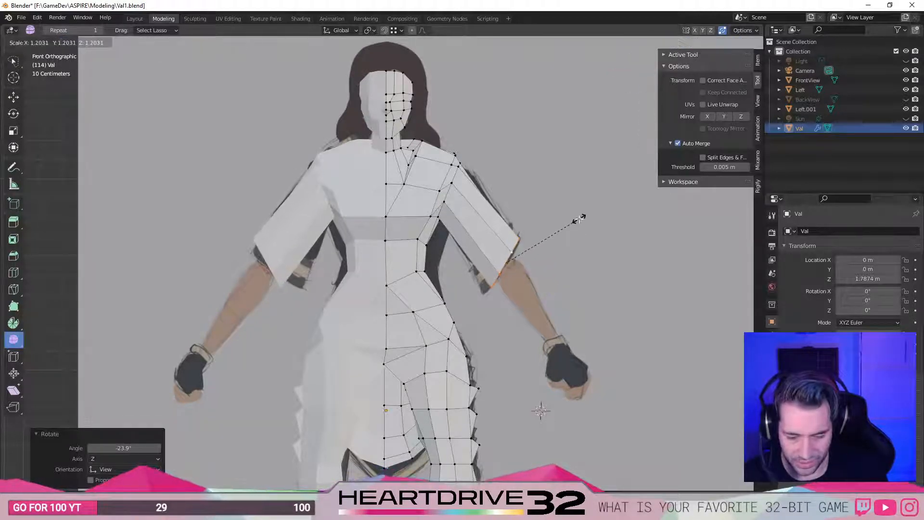
click(558, 290)
Inset the sleeve's end face with a thickness of about 0.024 m.
middle_drag(558, 291, 520, 342)
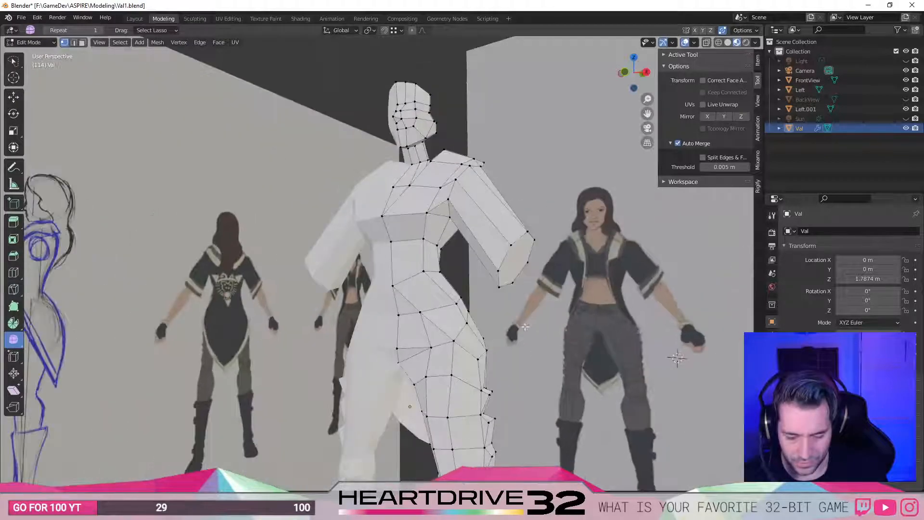
middle_drag(583, 263, 567, 272)
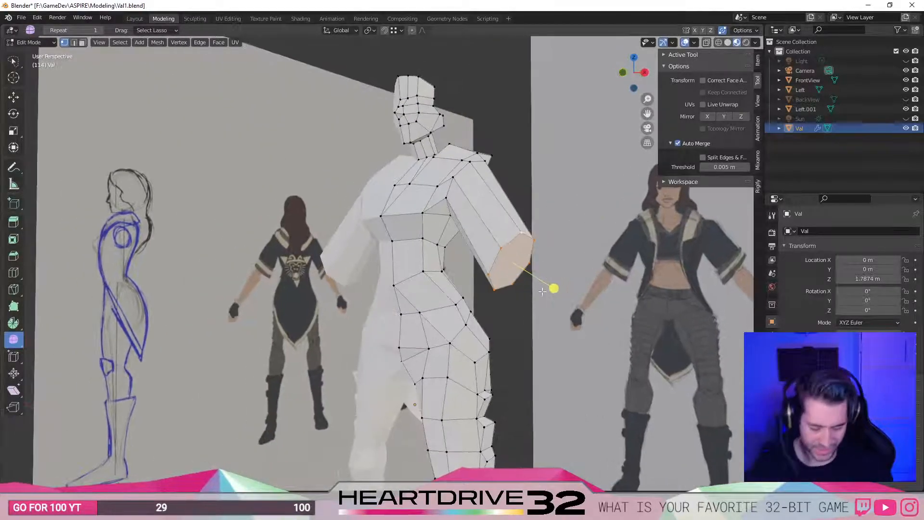
key(i)
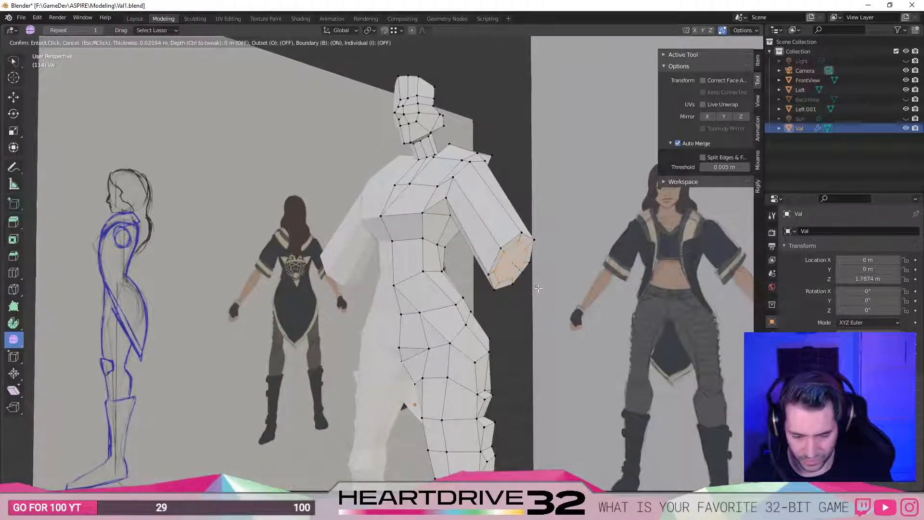
click(520, 313)
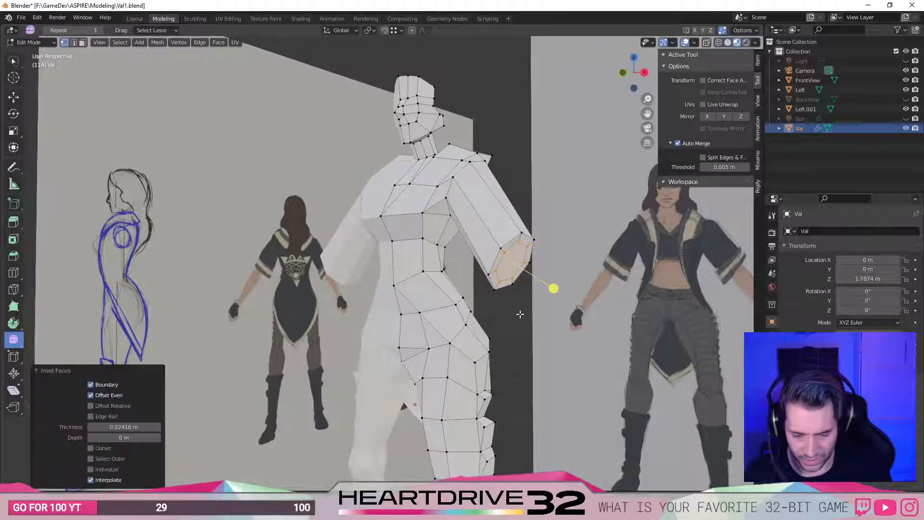
Extrude the inset face about 0.027 m along its normal and rotate it by about 8.3° in the front view.
key(KP_1)
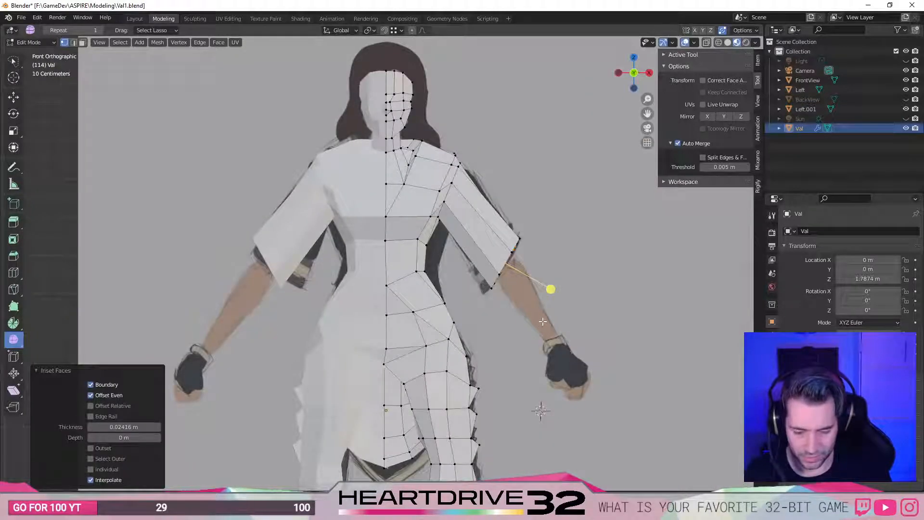
key(e)
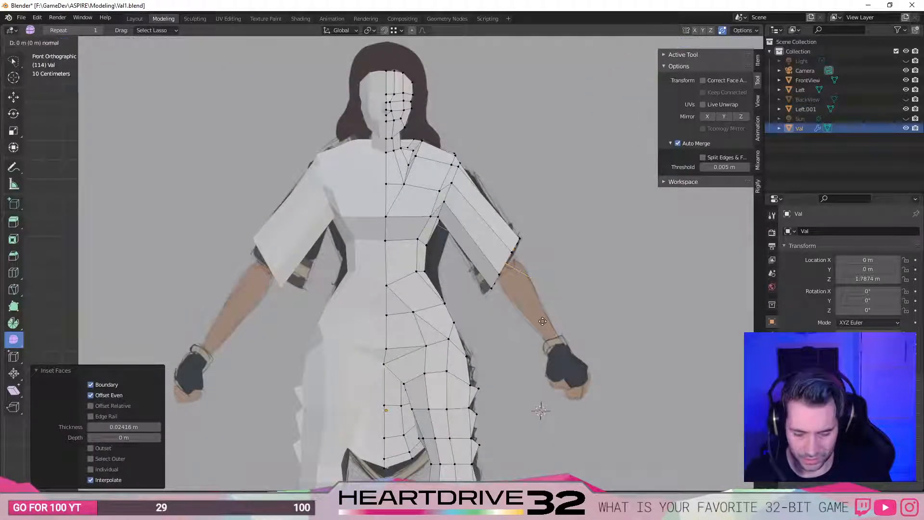
click(548, 321)
key(r)
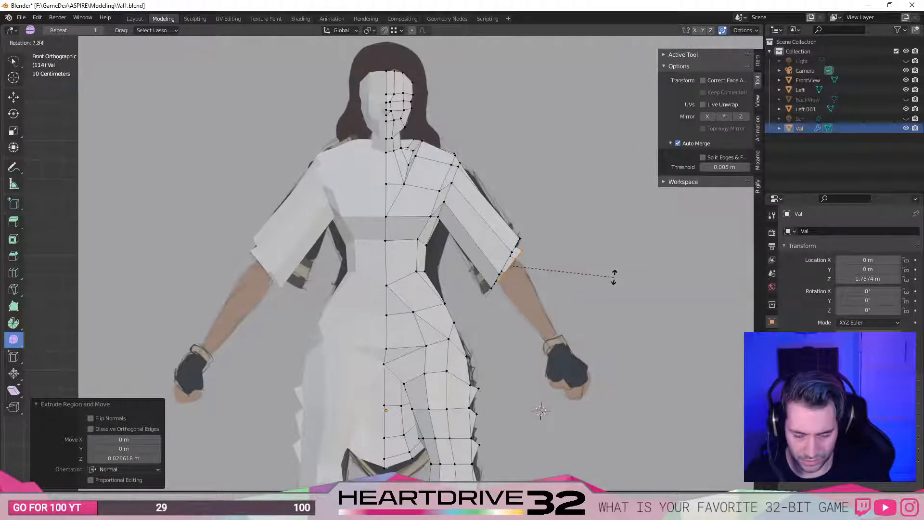
click(620, 275)
Scale the extruded forearm face to about 0.62 and move it about 0.02 m down toward the drawn forearm.
key(s)
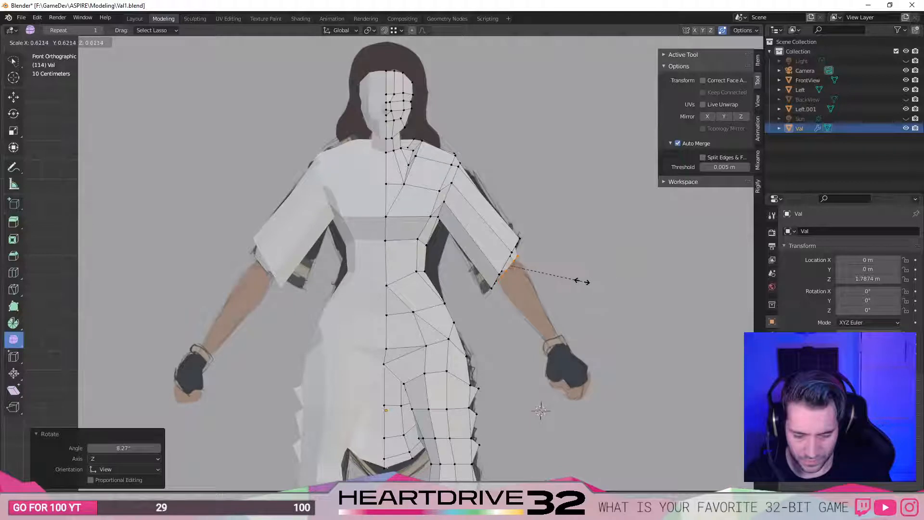
click(585, 283)
key(g)
click(588, 284)
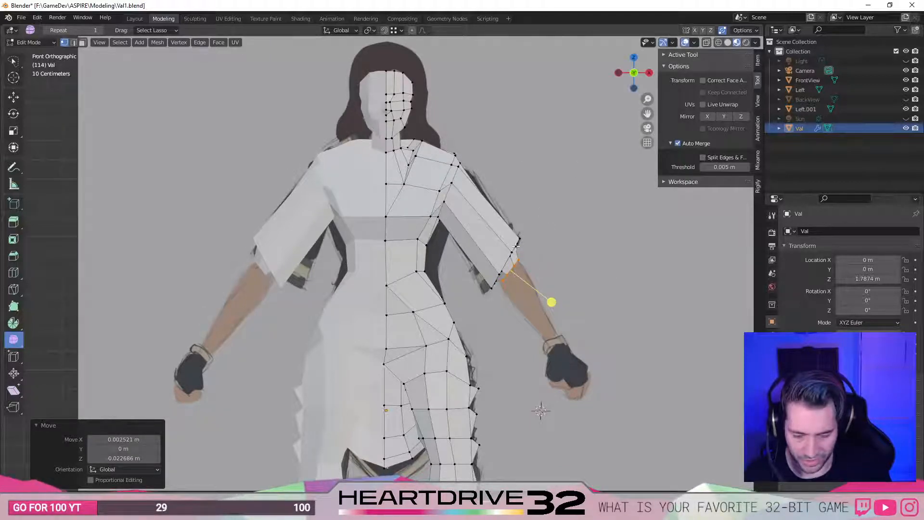
Undo the last action and check the sleeve opening from an angle, the side and the front.
key(ctrl+z)
middle_drag(554, 263, 501, 268)
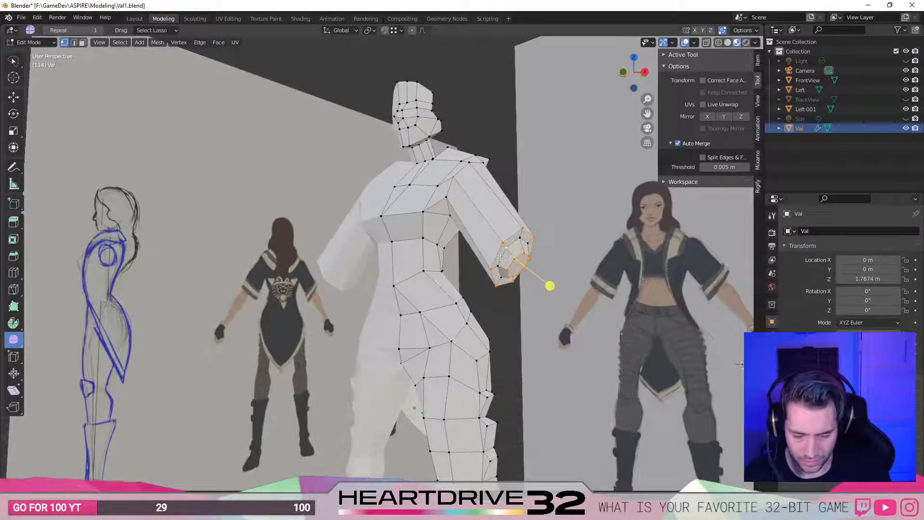
key(KP_3)
key(KP_1)
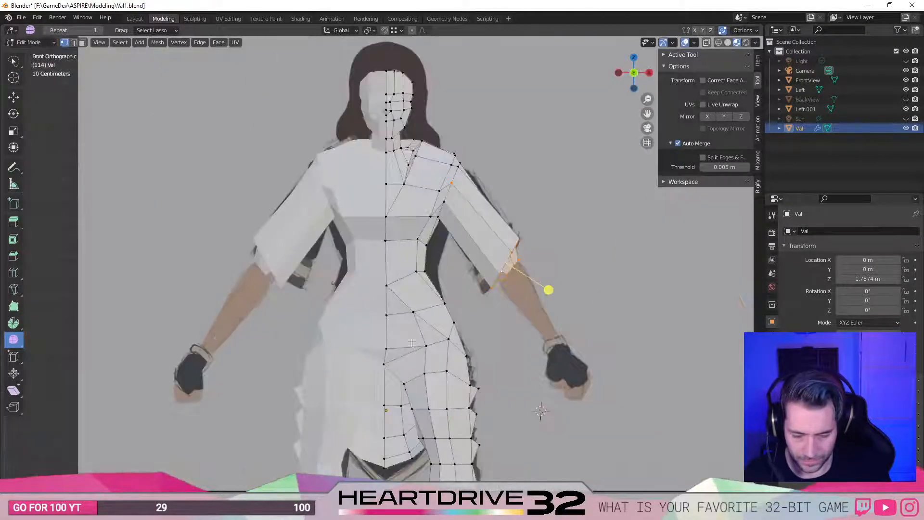
Reposition the selected sleeve-opening vertices in small moves to match the sleeve edge in the front reference.
key(g)
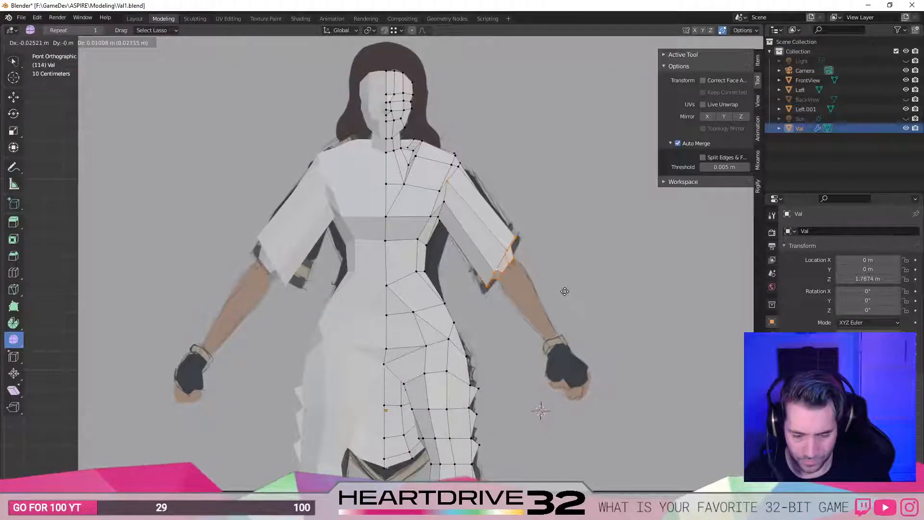
click(549, 290)
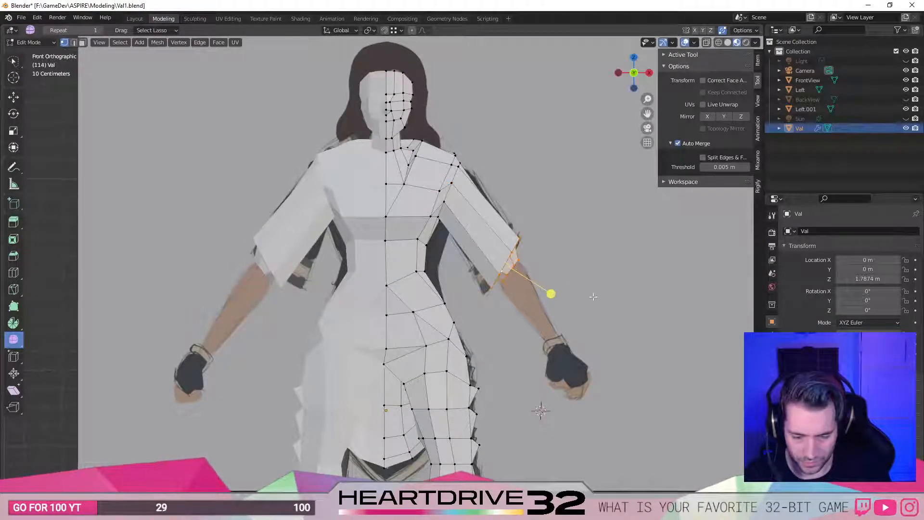
key(g)
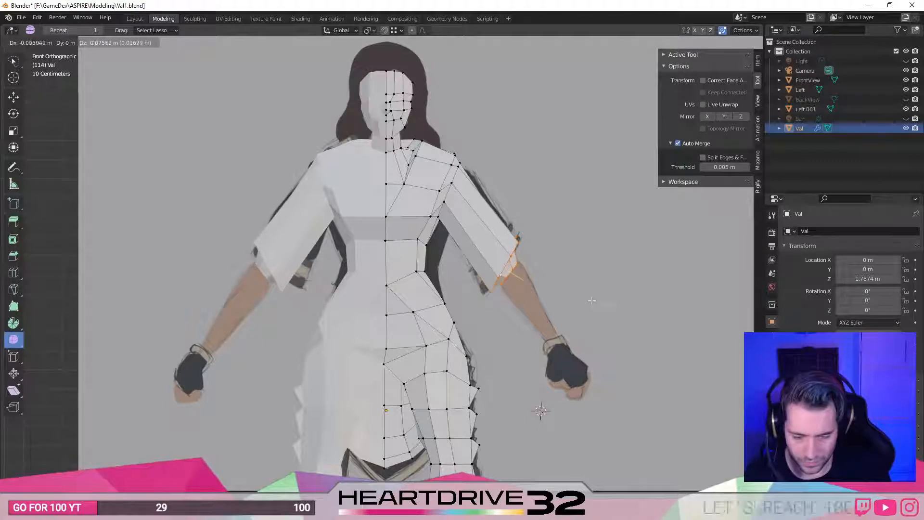
click(590, 295)
key(g)
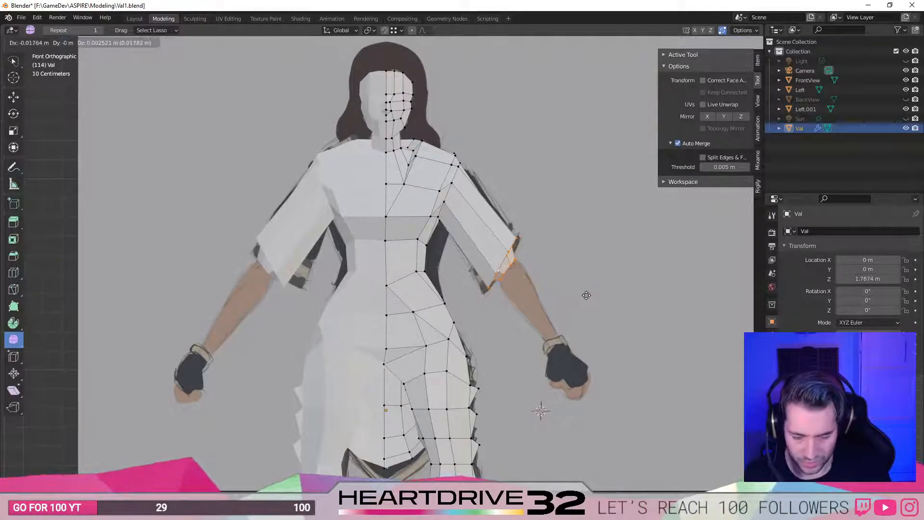
click(594, 303)
click(594, 305)
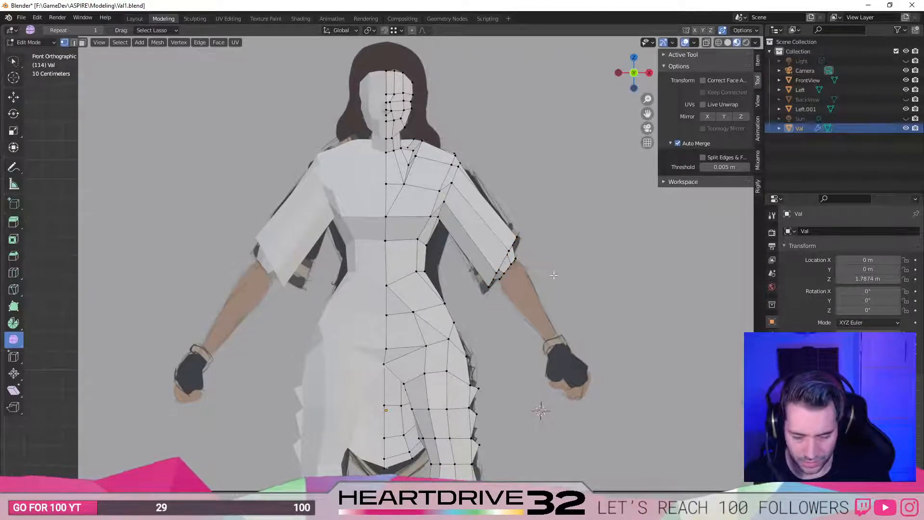
Scale the inner edge loop of the sleeve opening to 0.789, scale its innermost loop to 0.926, and return to the front view.
middle_drag(553, 276, 500, 254)
alt+click(509, 243)
key(s)
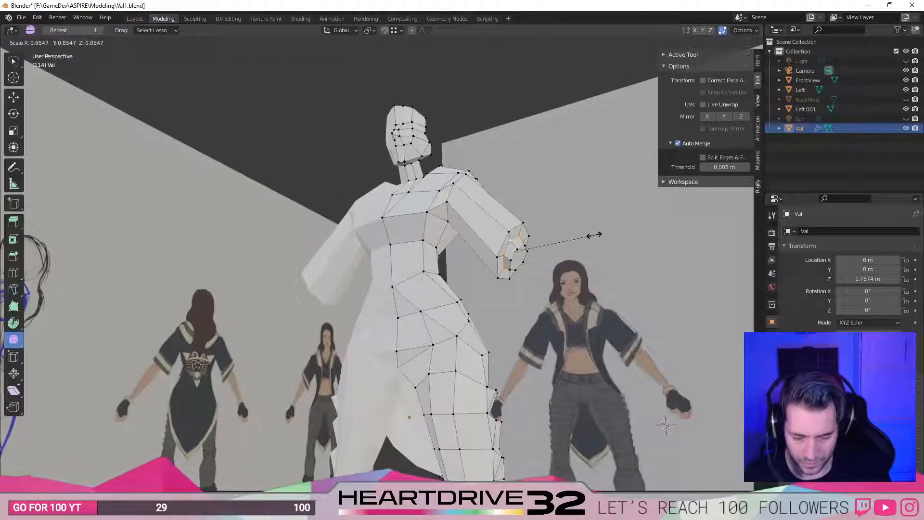
click(559, 272)
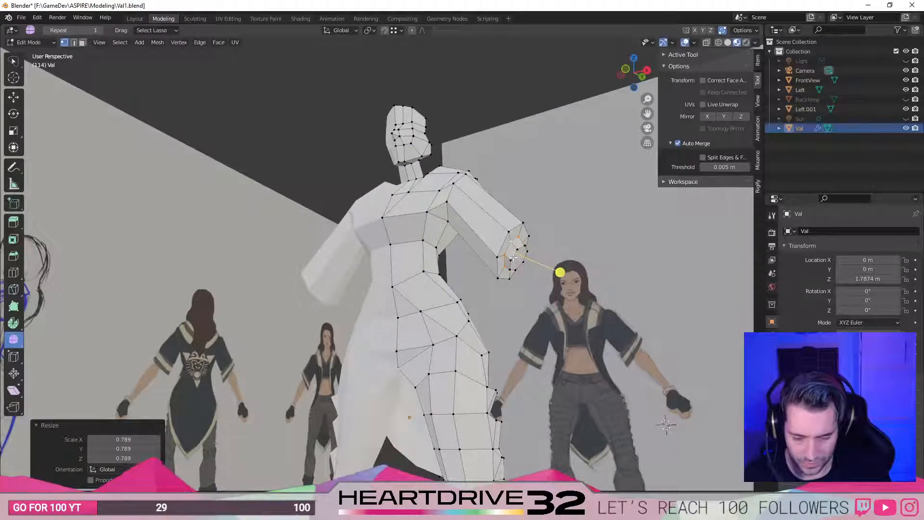
click(513, 257)
key(s)
click(560, 246)
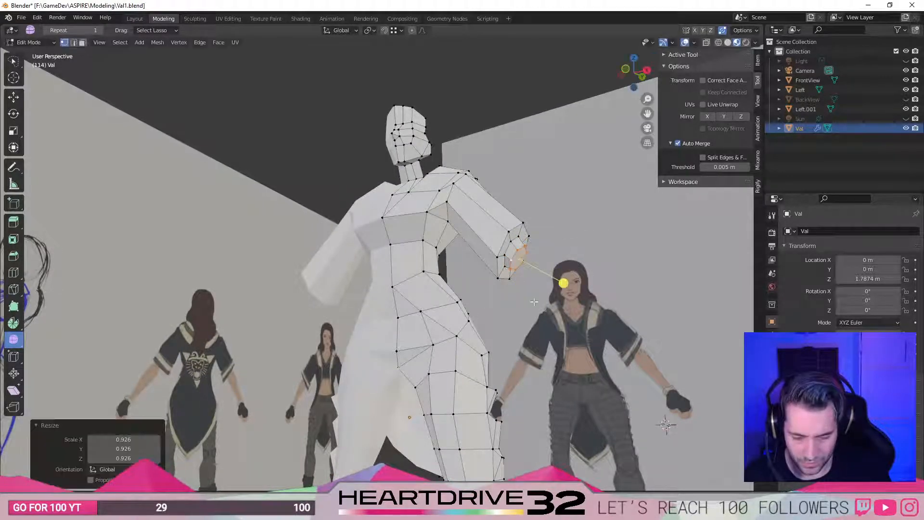
key(KP_3)
key(KP_1)
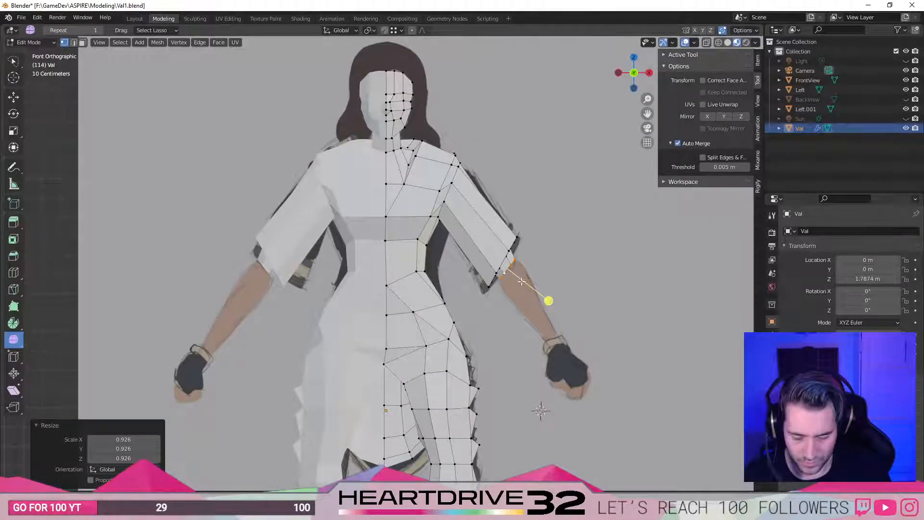
key(e)
click(529, 296)
key(ctrl+z)
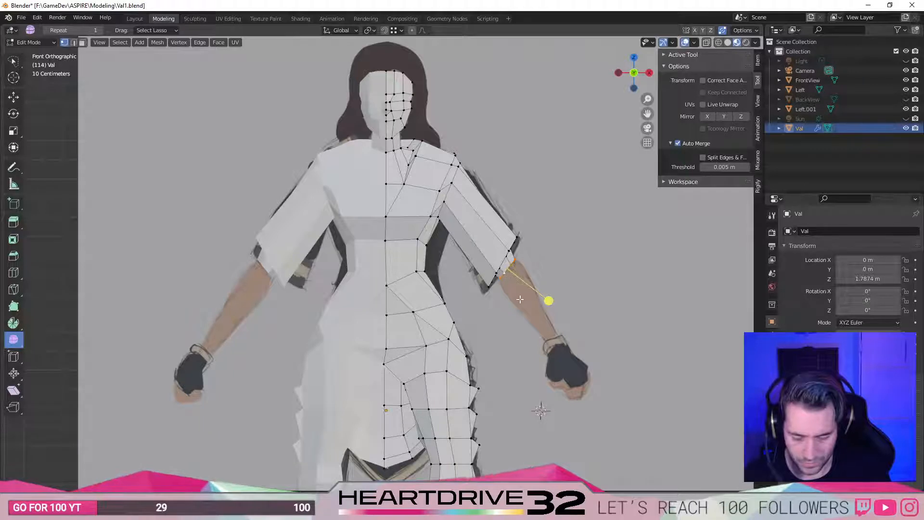
Extrude the arm loop about 0.1 m out of the sleeve opening to the elbow and scale the new end by 1.403.
key(e)
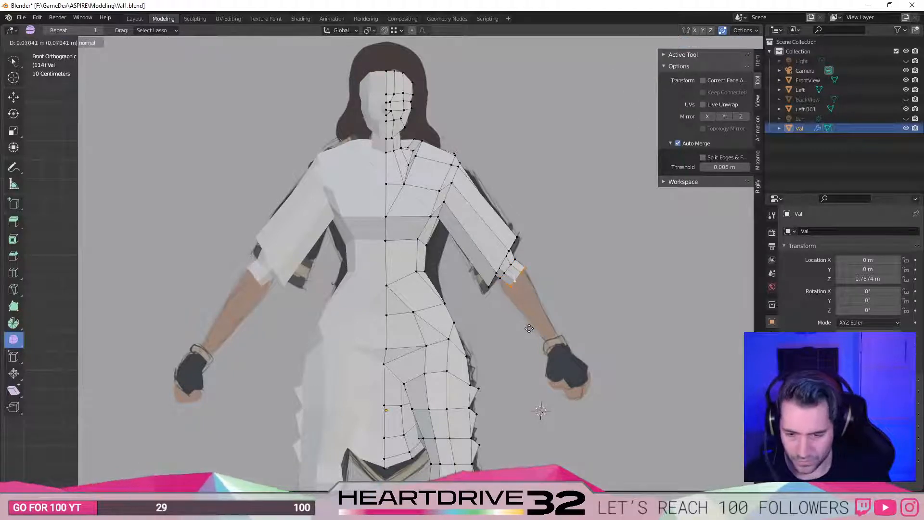
middle_click(529, 329)
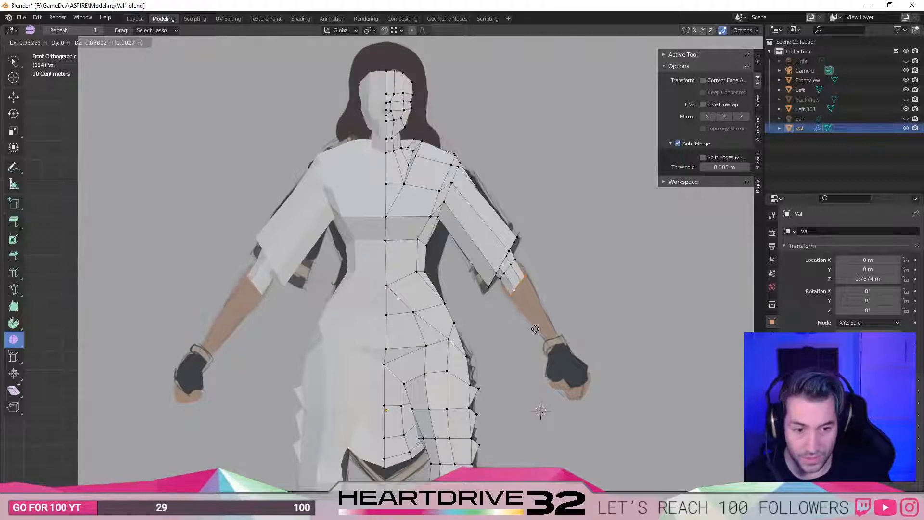
click(537, 327)
key(s)
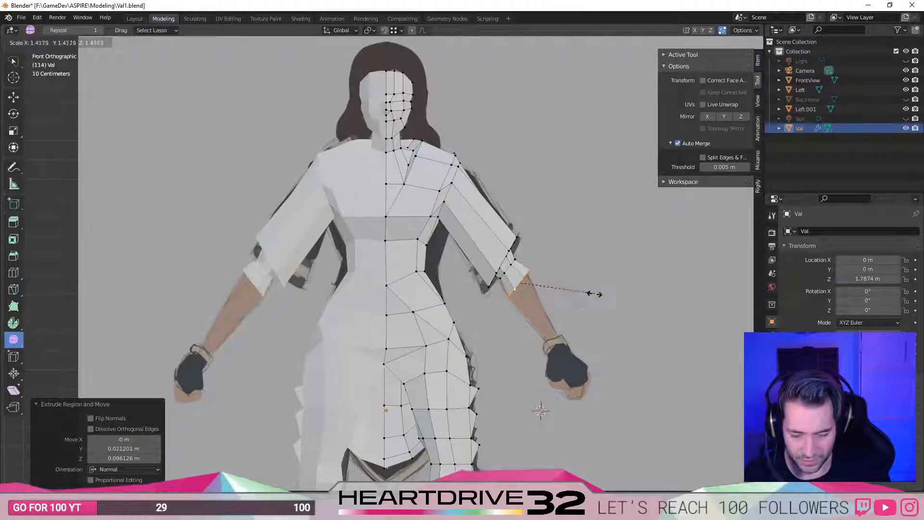
click(597, 295)
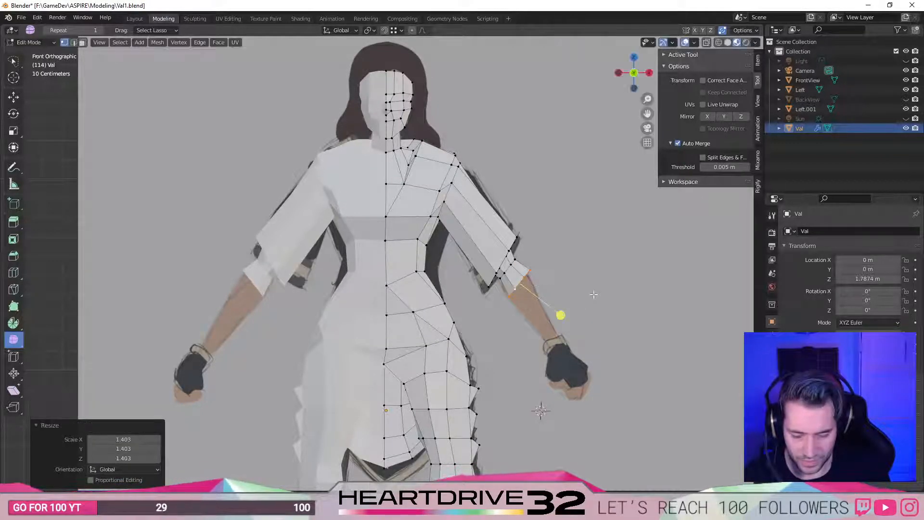
Extrude the forearm about 0.33 m from the elbow to the wrist and rotate its end loop 20.8°.
key(e)
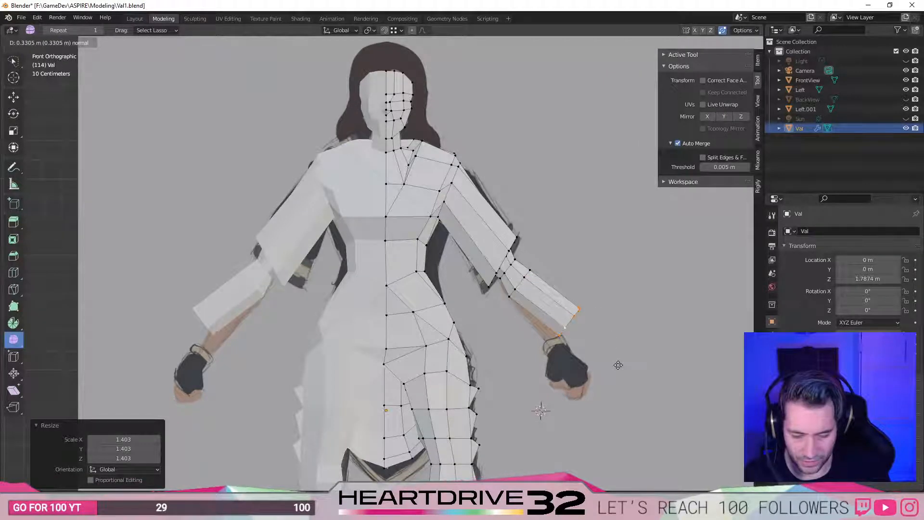
middle_click(618, 365)
click(632, 345)
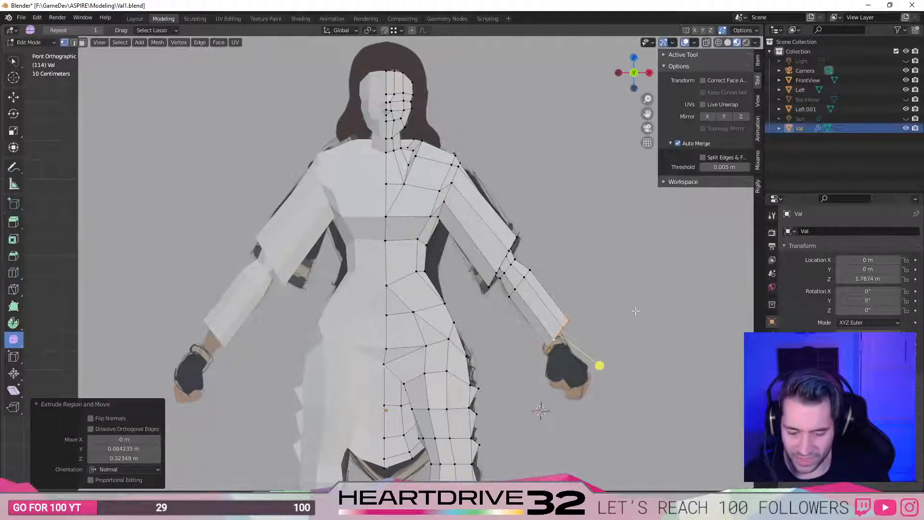
key(r)
click(651, 350)
Scale the wrist loop to 0.528 and move it onto the wrist in the front reference.
key(s)
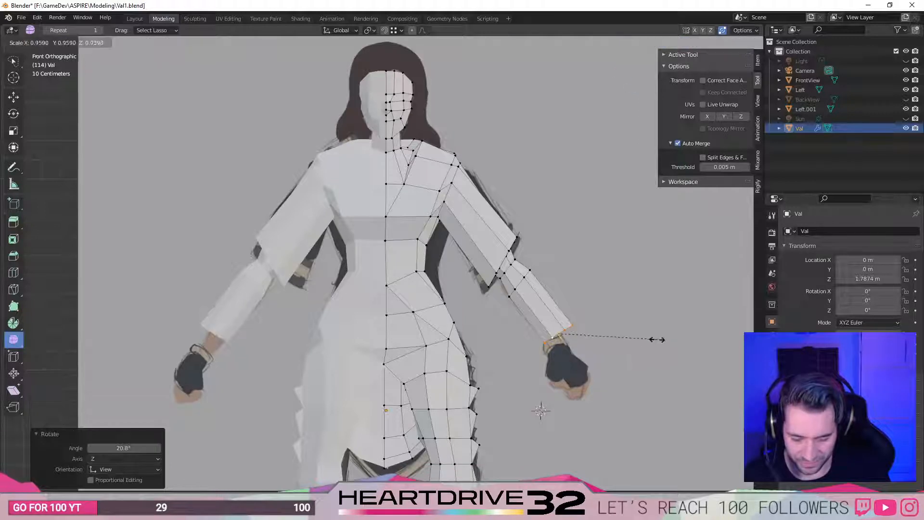
click(607, 353)
key(g)
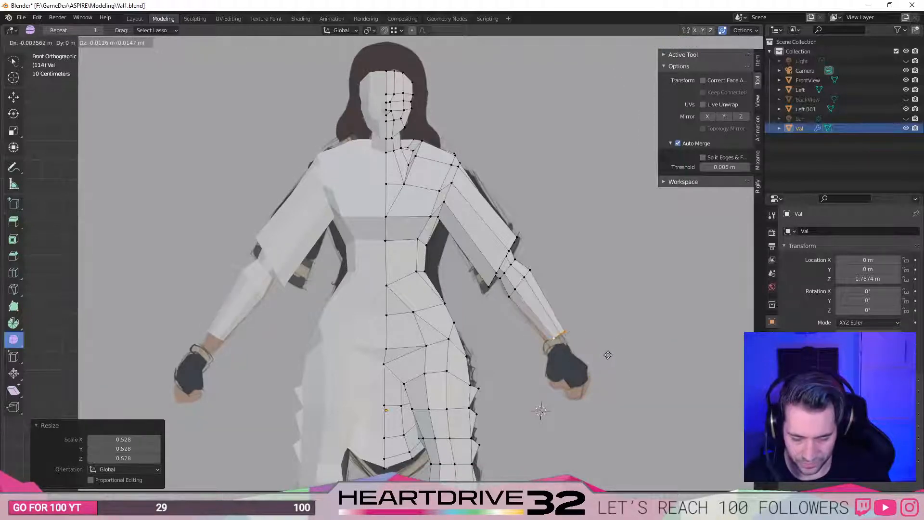
click(601, 353)
Move the elbow edge loop about -0.008 m in X and 0.003 m in Z to fit the reference arm.
alt+click(521, 281)
key(r)
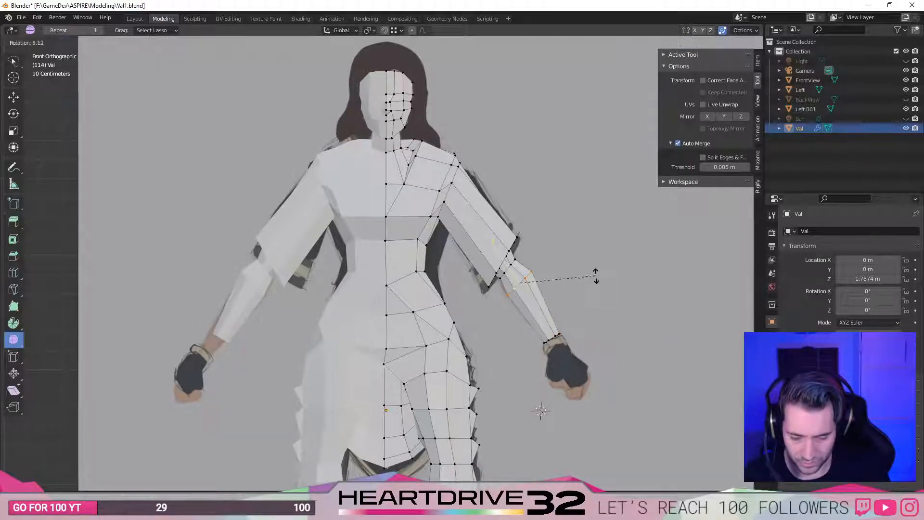
right_click(598, 278)
key(g)
click(596, 280)
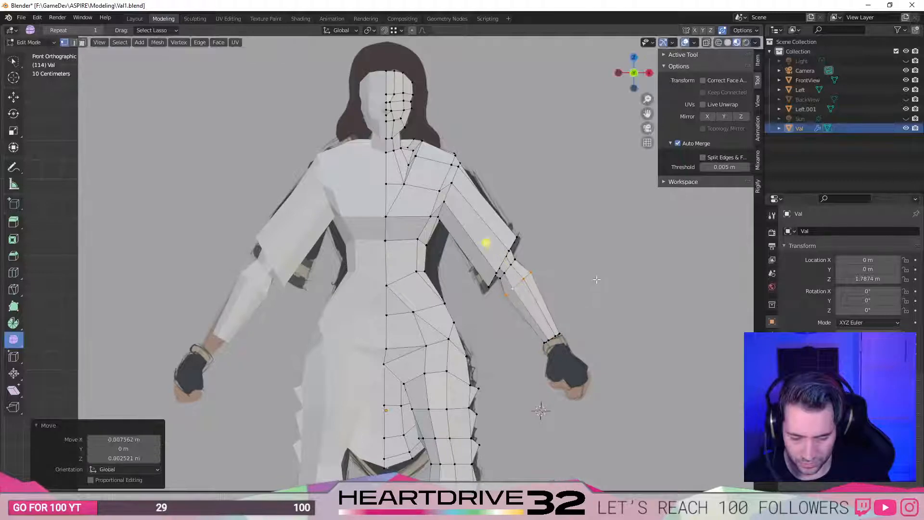
Rotate the arm loop at the sleeve opening by about 2.6°.
click(565, 281)
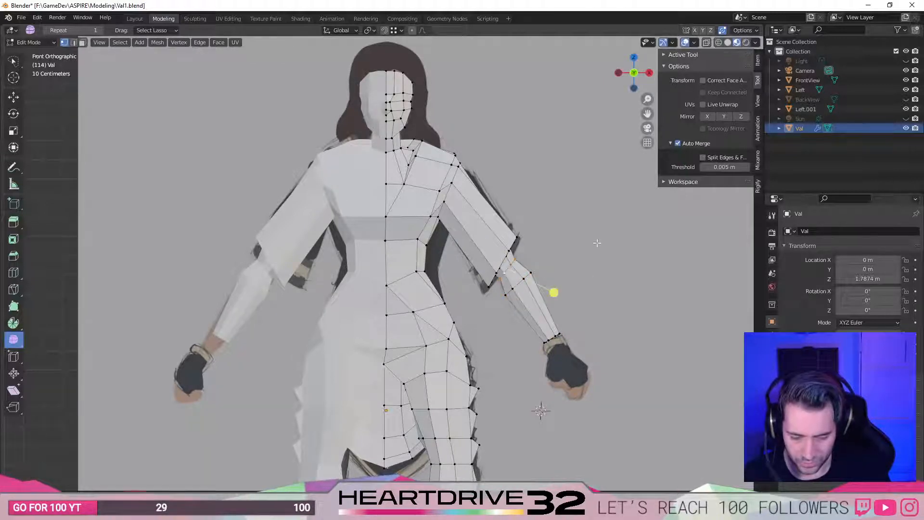
key(r)
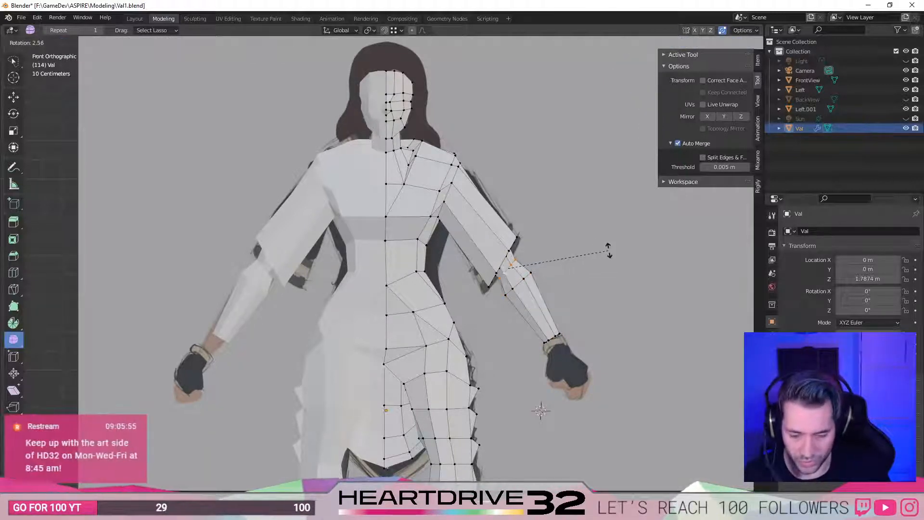
click(608, 249)
alt+click(566, 332)
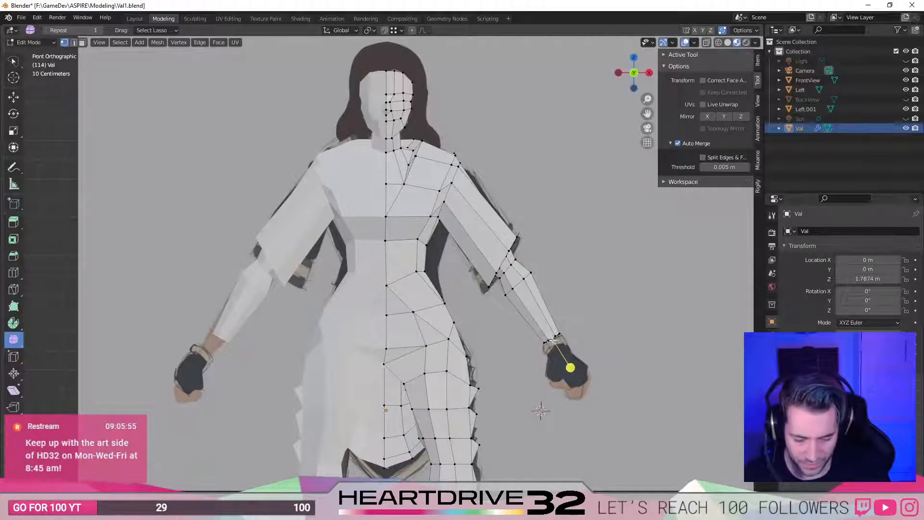
key(e)
click(601, 341)
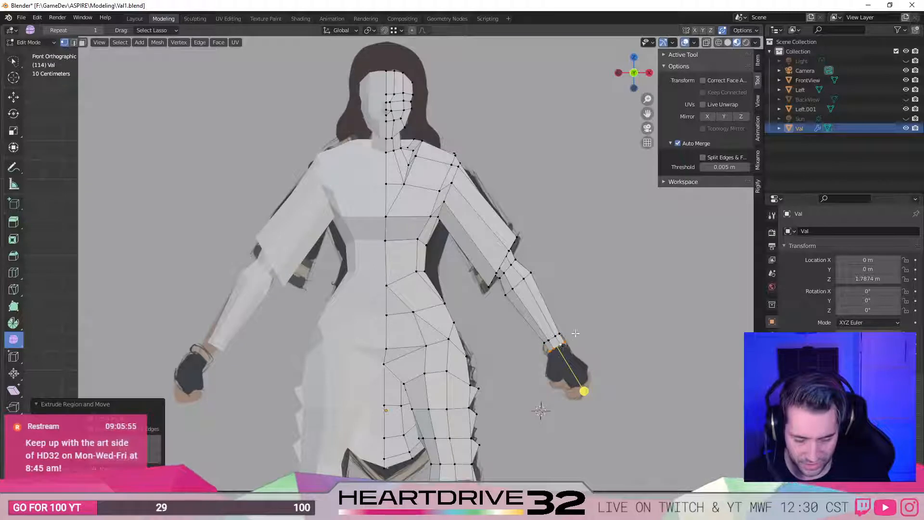
key(3)
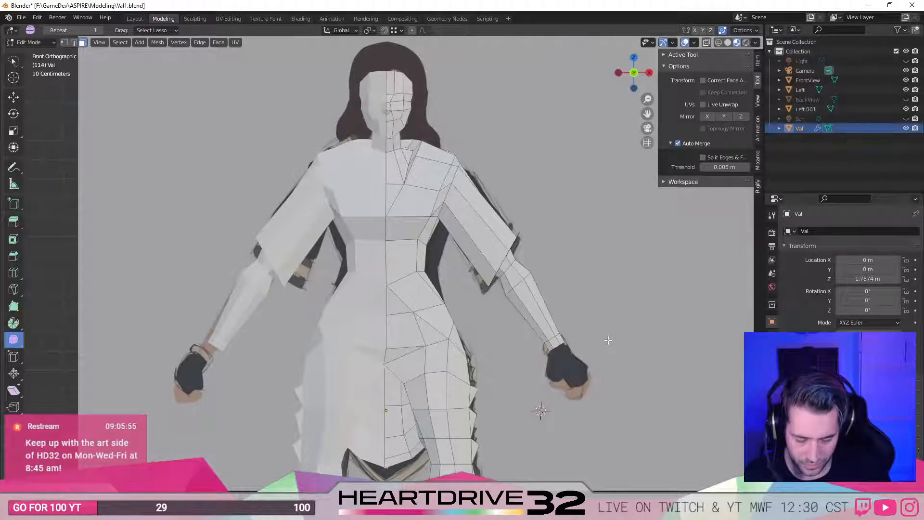
key(1)
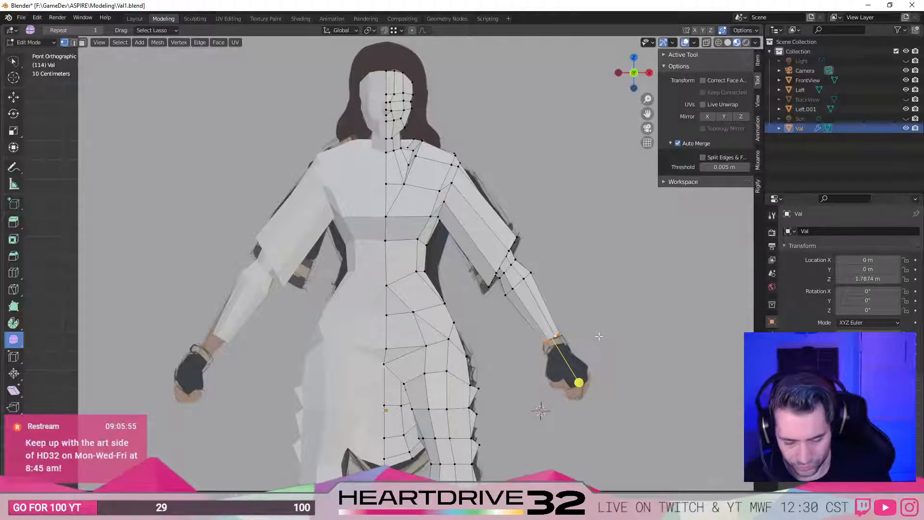
Extrude the wrist loop about 0.06 m for the glove cuff, extrude it another 0.25 m for the hand, and save the file.
key(e)
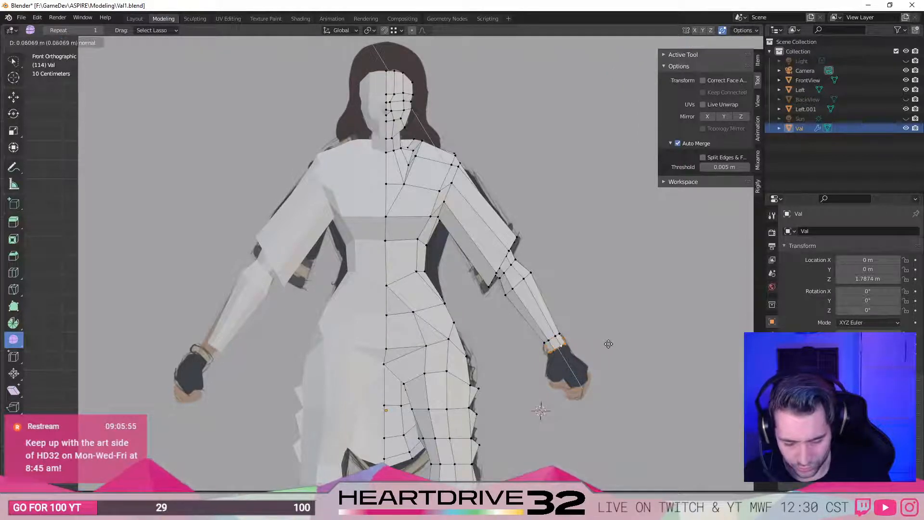
click(608, 345)
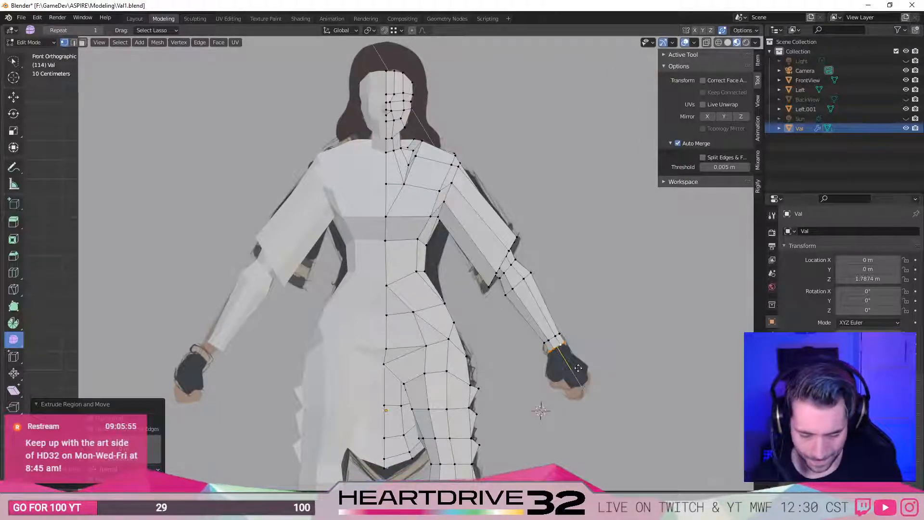
key(e)
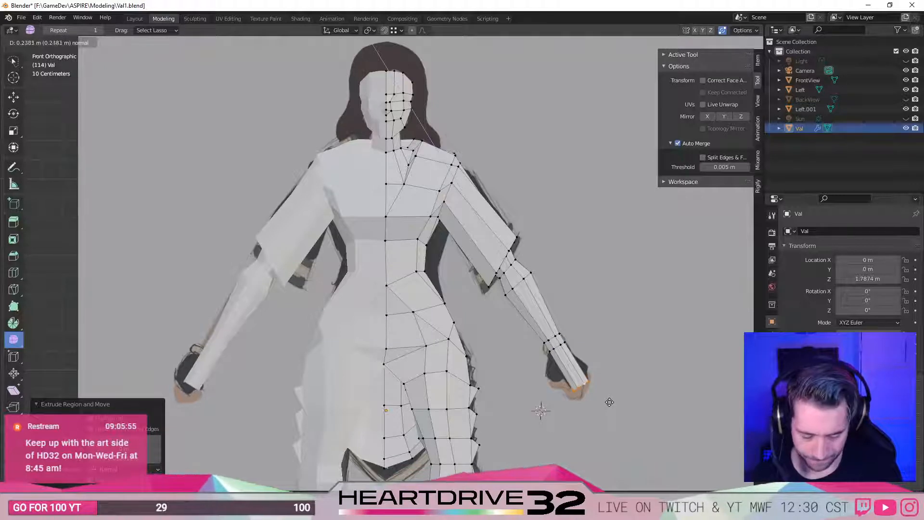
click(610, 399)
key(ctrl+s)
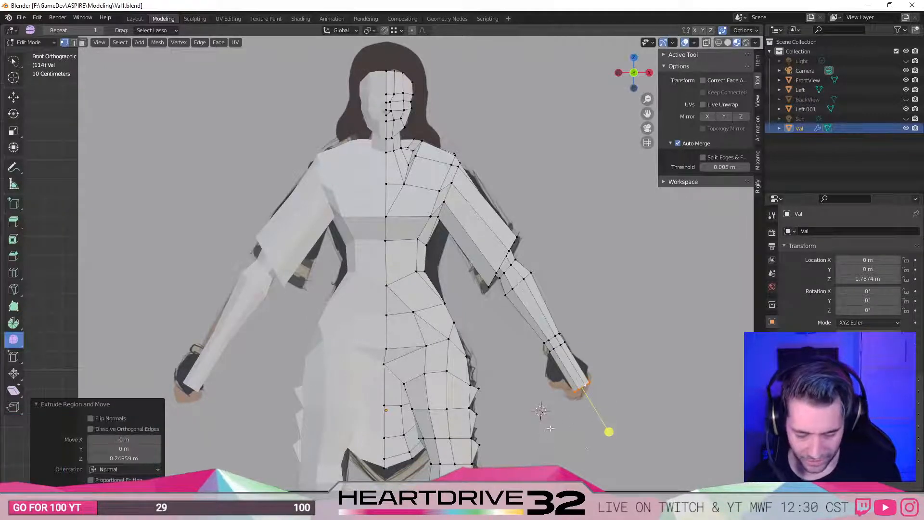
Compare the whole figure with the front reference and save the file again.
key(ctrl+z)
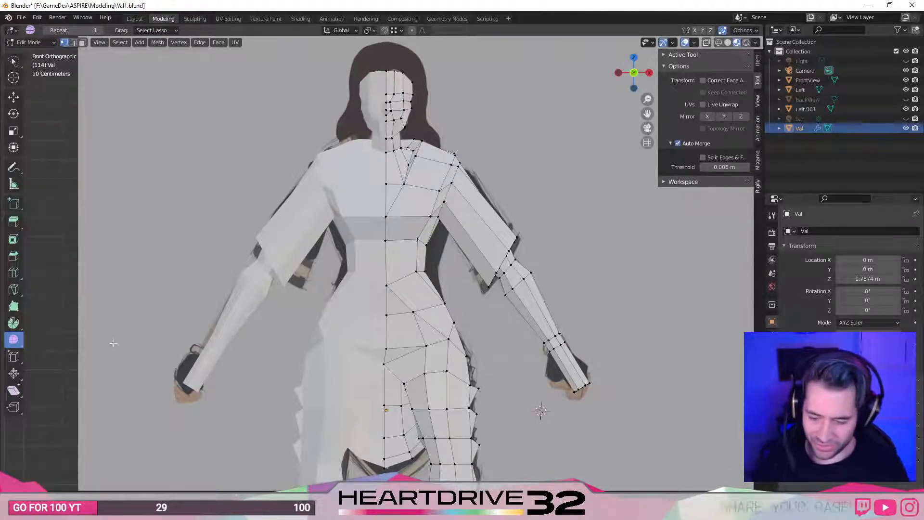
scroll(457, 435, down, 7)
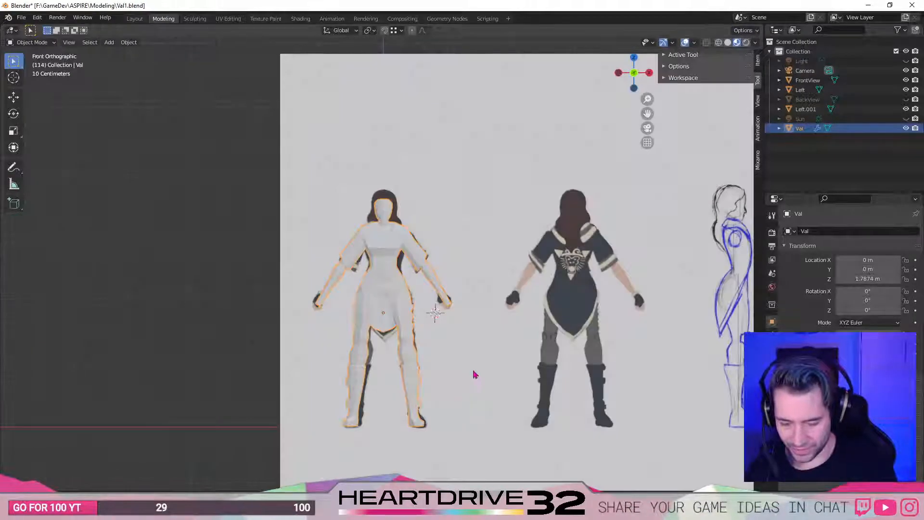
scroll(535, 406, up, 5)
scroll(531, 403, down, 4)
key(ctrl+s)
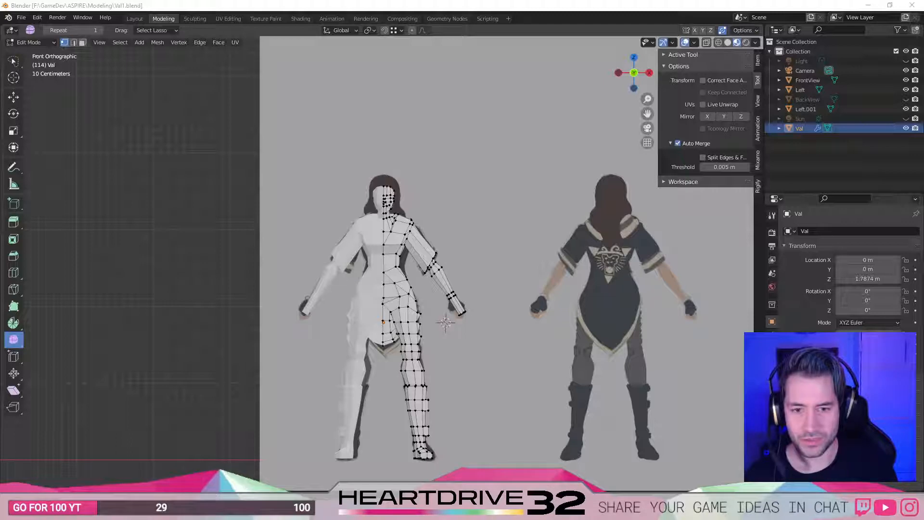
Switch to the browser's Sketchfab page for Aya Brea - Parasite Eve and orbit the 3D model to examine it.
mouse_move(604, 519)
mouse_down()
mouse_move(603, 151)
mouse_move(613, 13)
mouse_move(623, 52)
mouse_up()
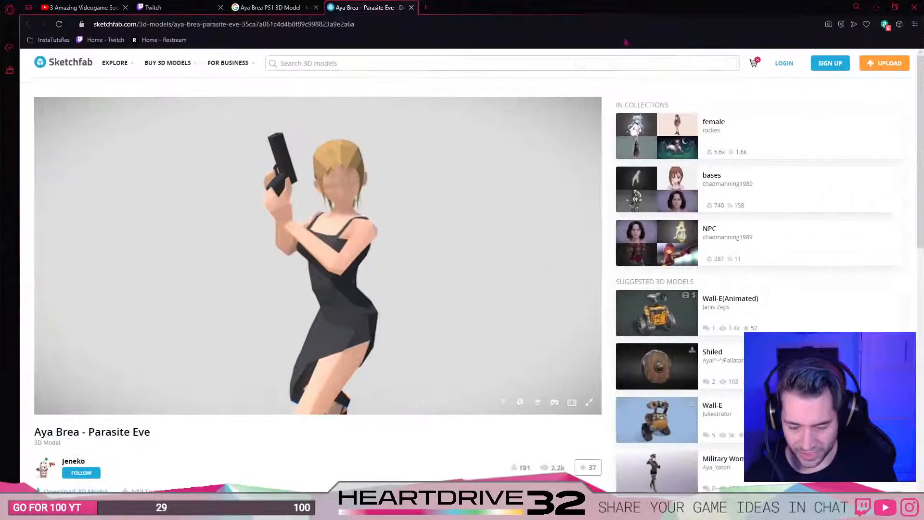
key(super+Up)
mouse_move(271, 329)
mouse_down()
mouse_move(425, 293)
mouse_move(489, 300)
mouse_move(365, 303)
mouse_up()
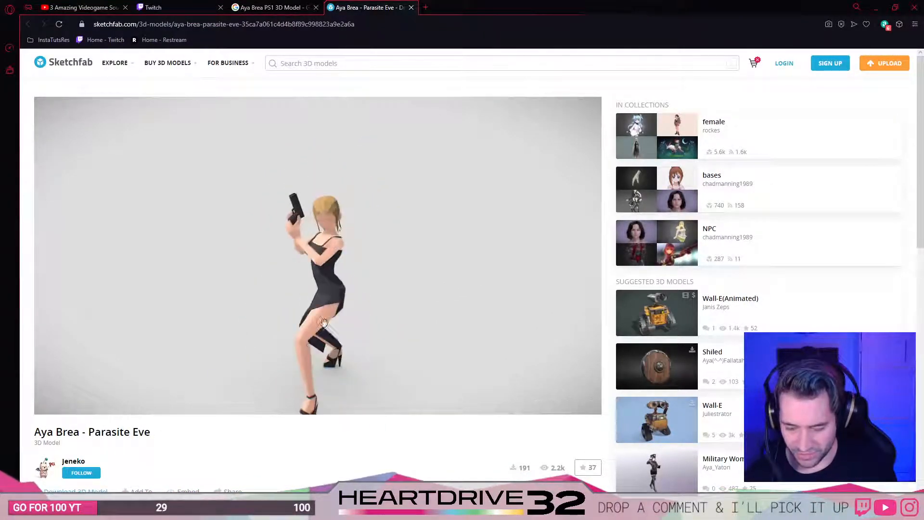
Examine the Aya Brea model's hands and arms up close from the front, side and back.
scroll(313, 199, up, 10)
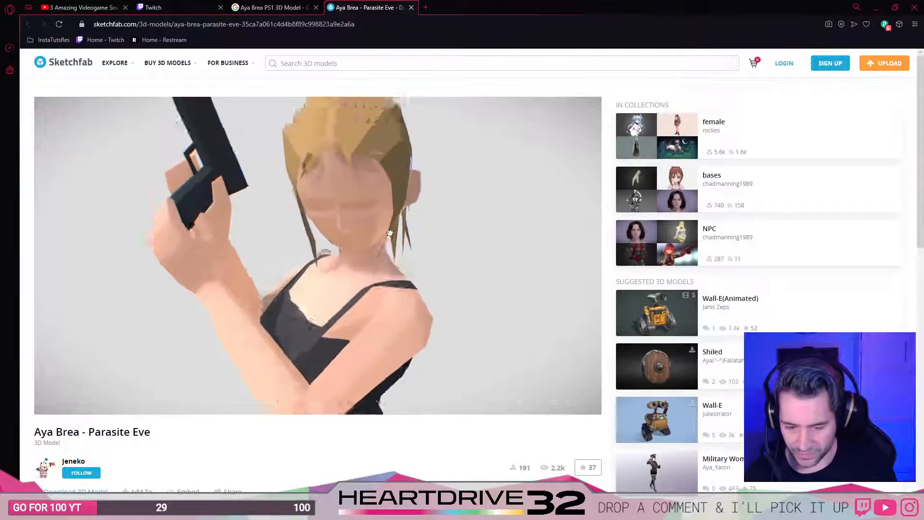
scroll(385, 264, down, 8)
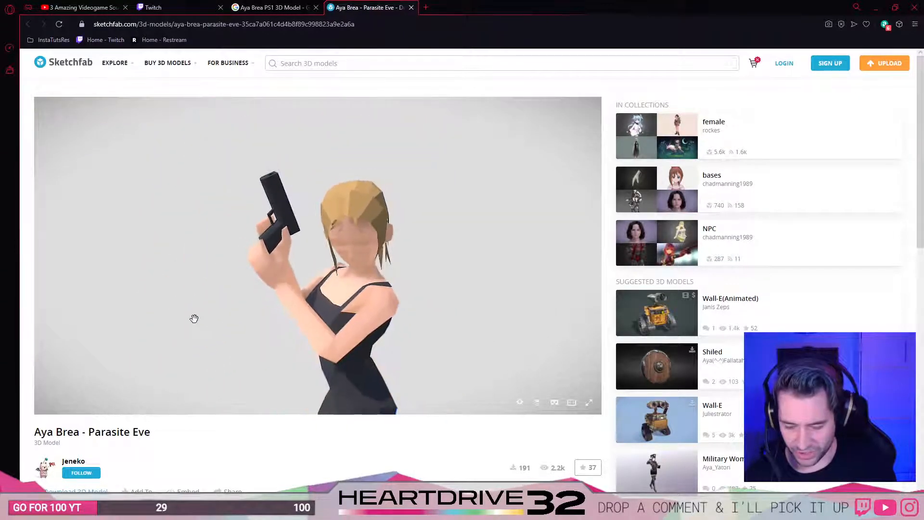
mouse_move(355, 342)
mouse_down()
mouse_move(426, 341)
mouse_move(429, 322)
mouse_move(419, 277)
mouse_move(346, 248)
mouse_move(442, 227)
mouse_up()
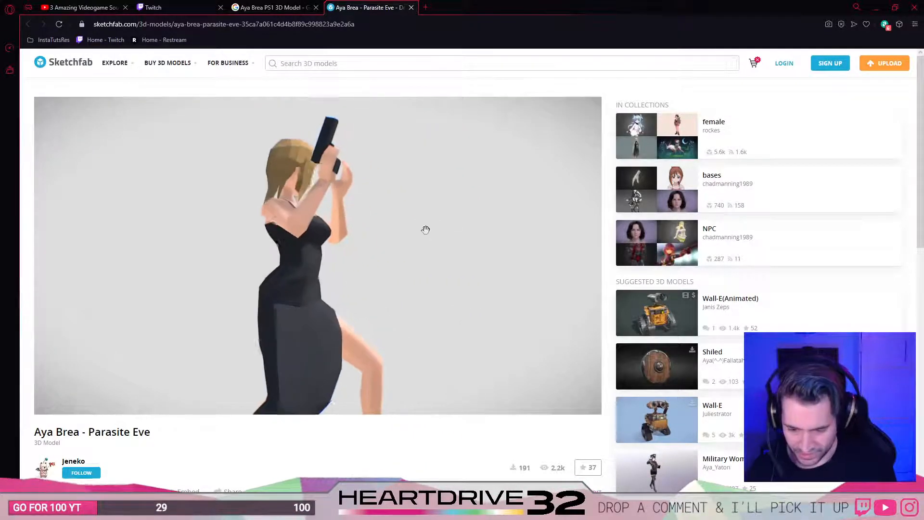
scroll(387, 165, up, 3)
mouse_move(387, 165)
mouse_down()
mouse_move(448, 175)
mouse_move(434, 336)
mouse_up()
mouse_move(427, 287)
mouse_down()
mouse_move(381, 284)
mouse_move(515, 310)
mouse_move(532, 333)
mouse_move(379, 290)
mouse_move(557, 284)
mouse_move(522, 303)
mouse_move(381, 248)
mouse_up()
scroll(379, 290, up, 3)
scroll(341, 213, down, 3)
mouse_move(341, 212)
mouse_down()
mouse_move(385, 243)
mouse_move(433, 244)
mouse_move(337, 196)
mouse_up()
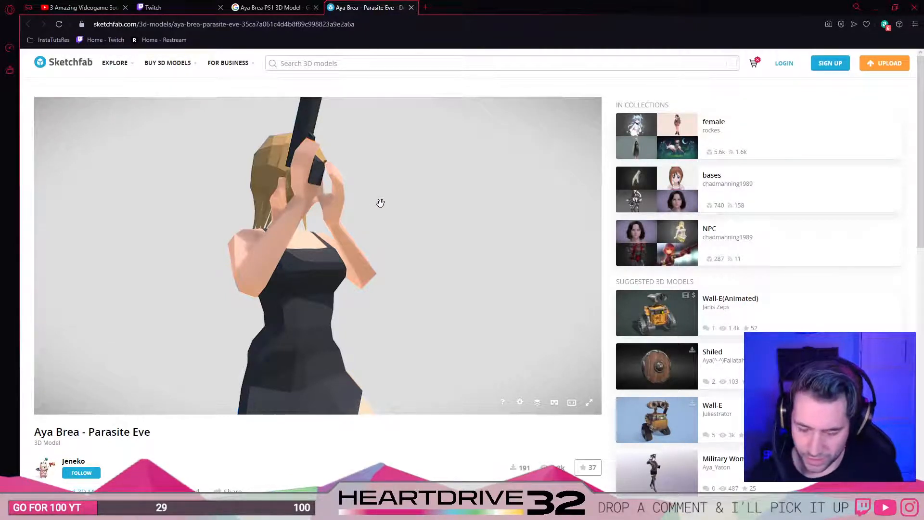
drag(420, 200, 306, 215)
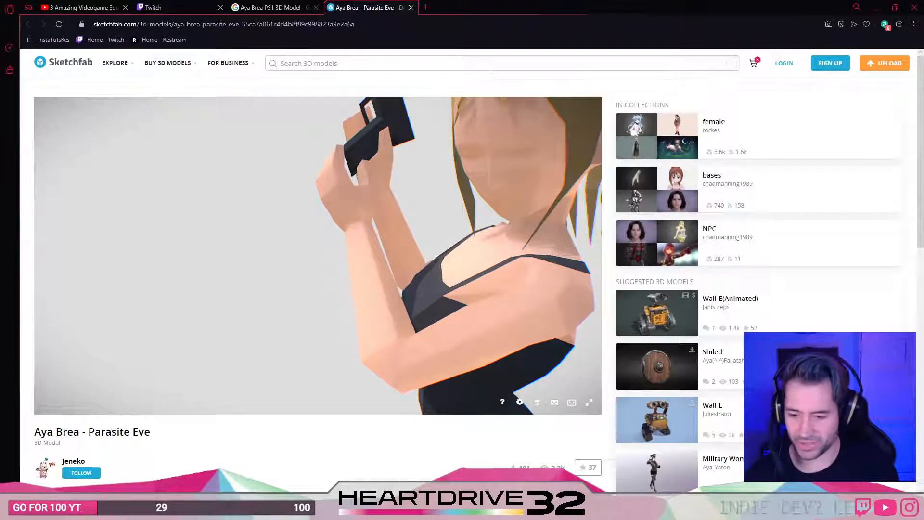
Switch back to Blender and view the capped end of Val's arm from the side.
key(alt+Tab)
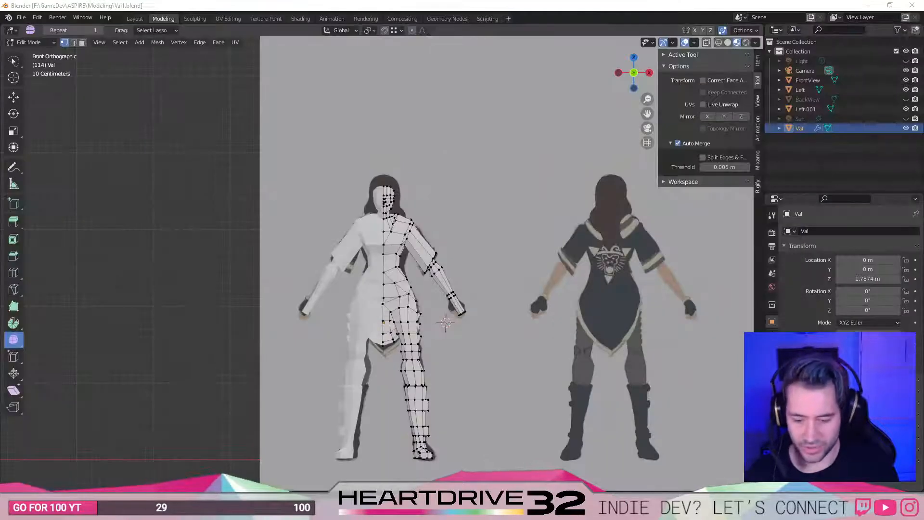
scroll(474, 323, up, 5)
middle_drag(474, 323, 542, 274)
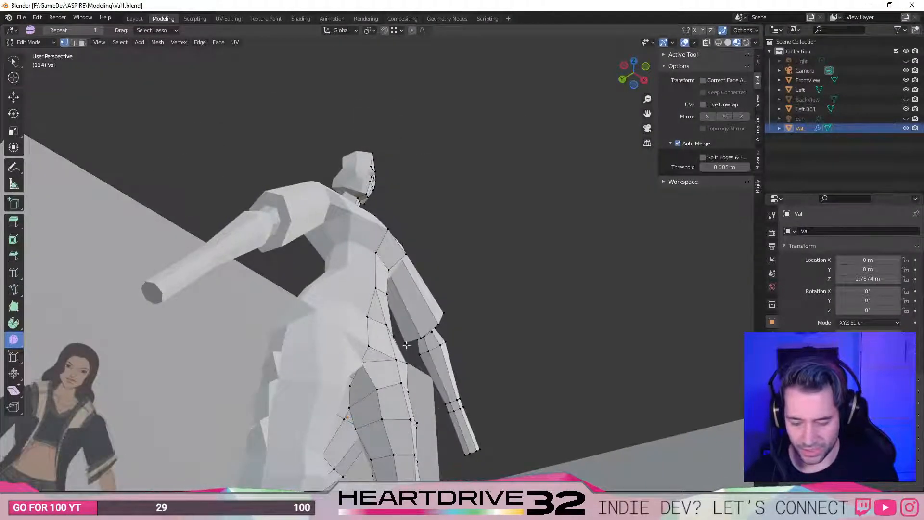
middle_drag(464, 377, 320, 320)
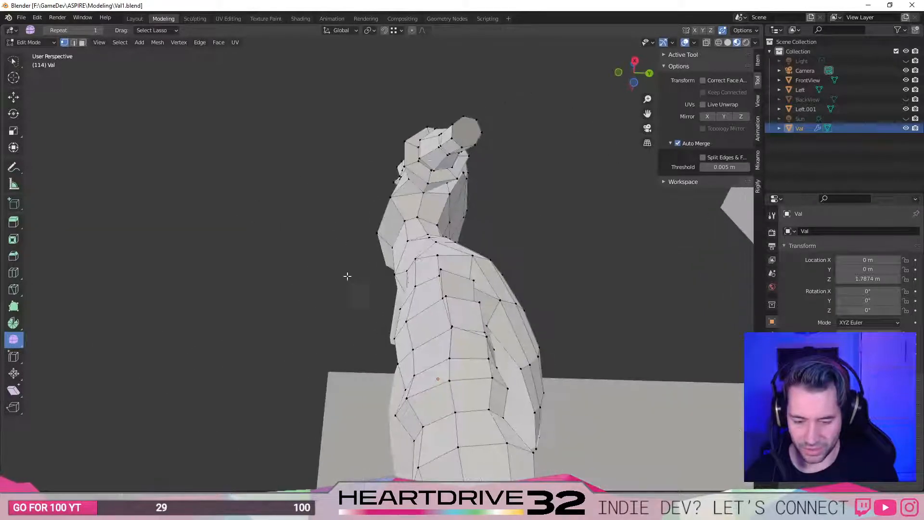
middle_drag(469, 142, 457, 322)
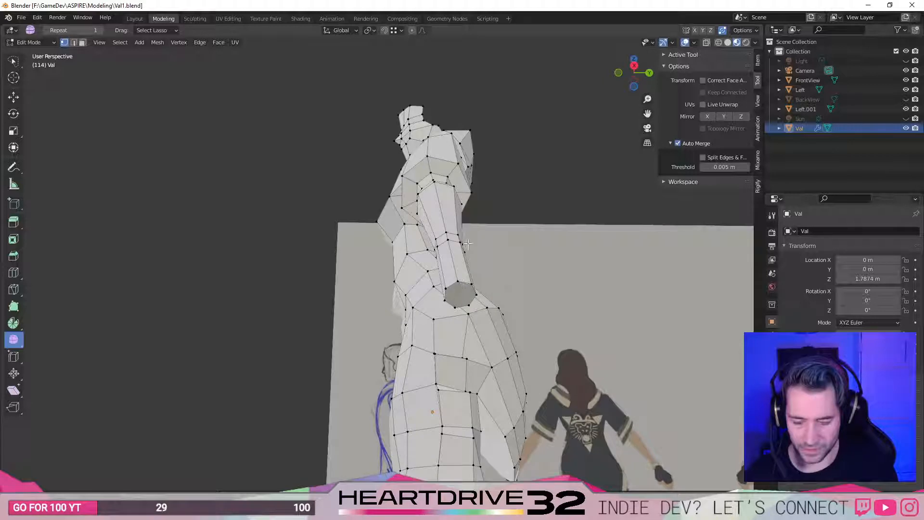
Try to select the ring of faces around Val's hand segment beyond the glove cuff.
key(2)
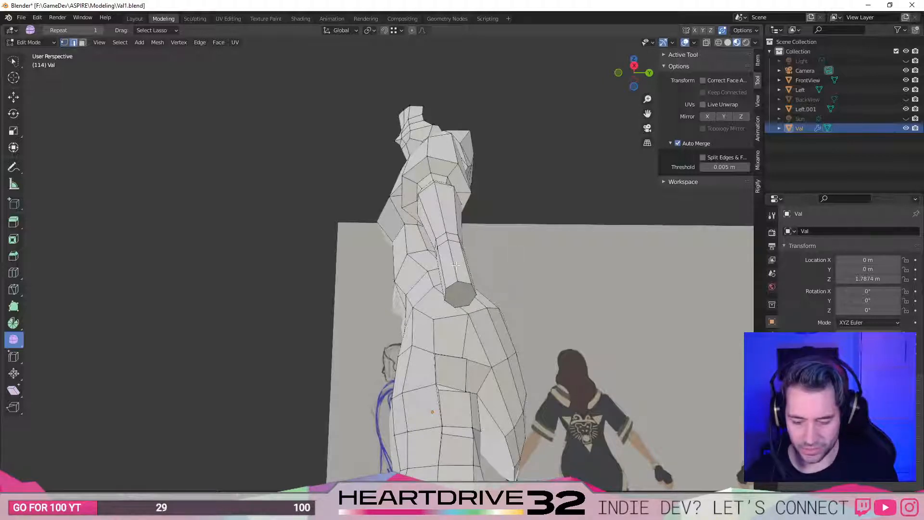
key(3)
click(459, 265)
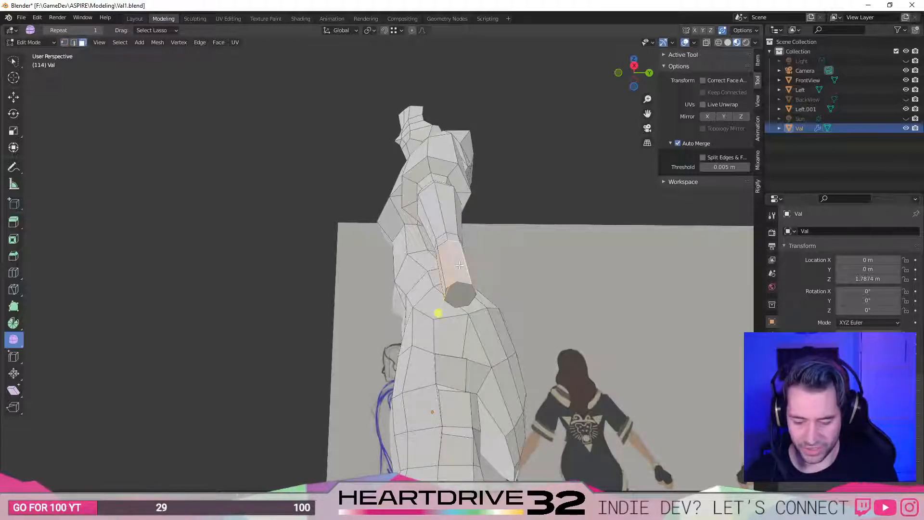
click(460, 260)
key(alt+a)
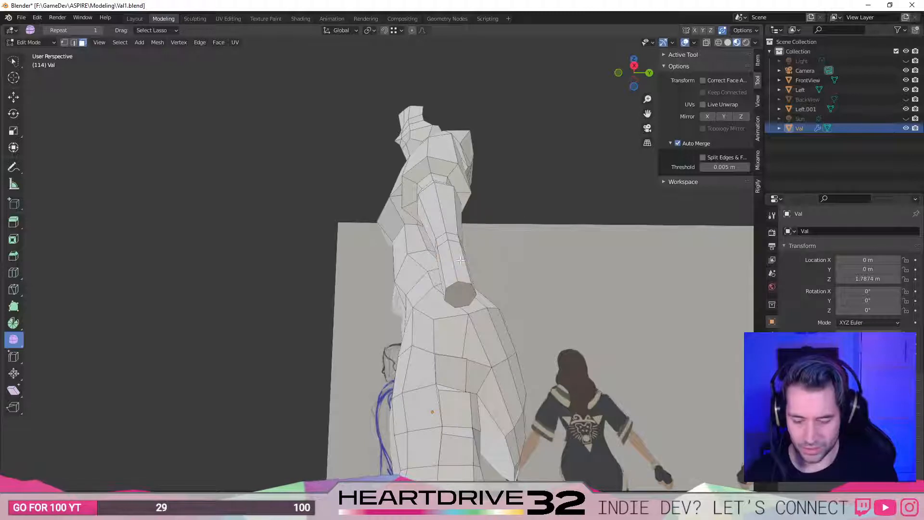
click(461, 259)
click(459, 261)
click(458, 261)
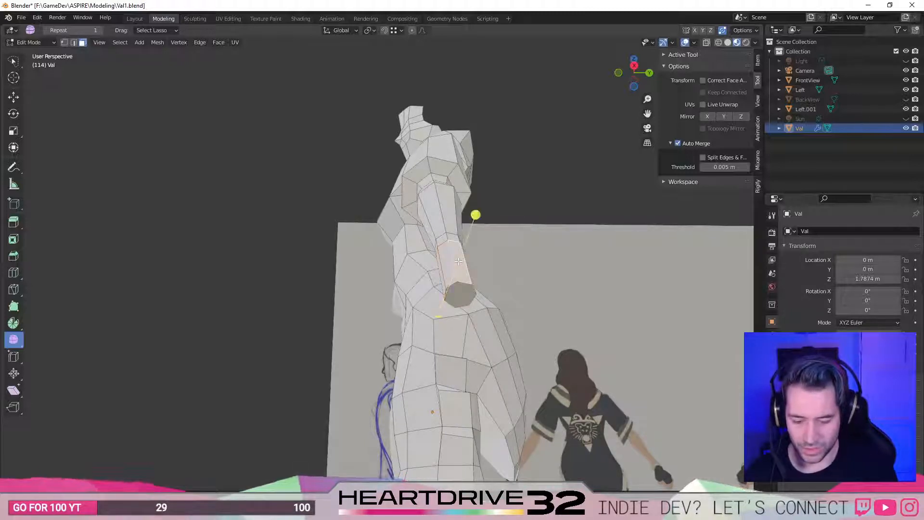
ctrl+shift+click(458, 261)
ctrl+shift+click(458, 261)
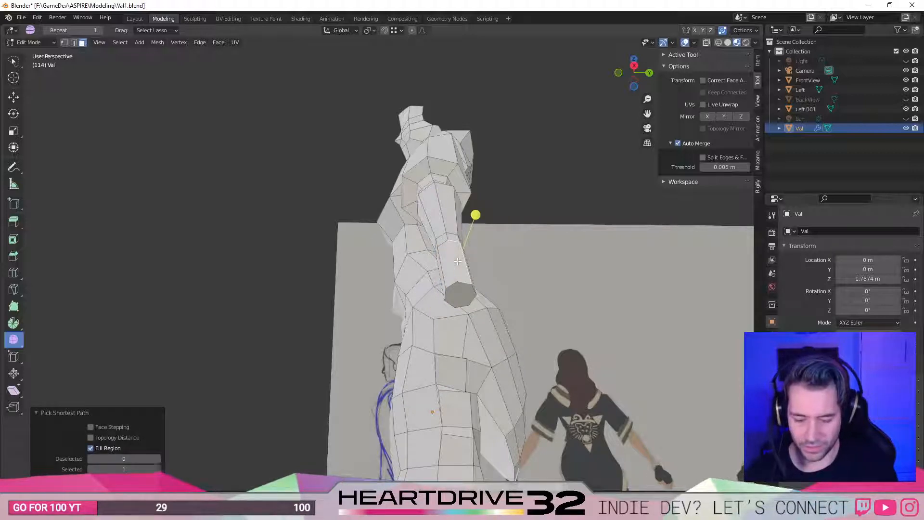
key(ctrl+z)
key(ctrl+z)
alt+click(457, 245)
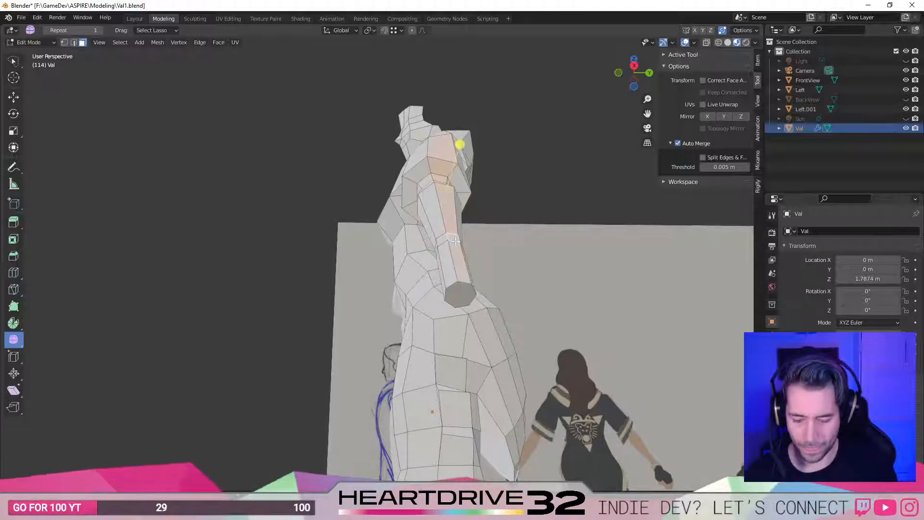
middle_drag(511, 175, 505, 207)
middle_drag(449, 363, 415, 81)
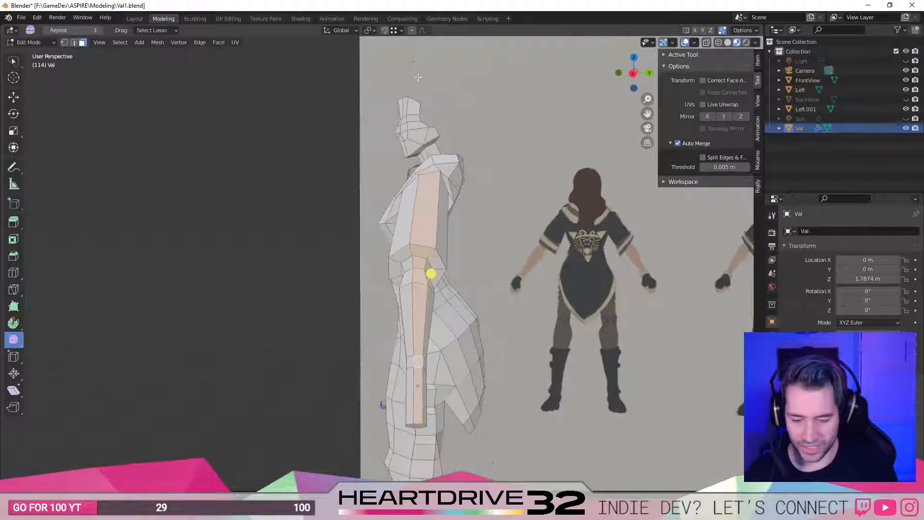
middle_drag(412, 403, 428, 345)
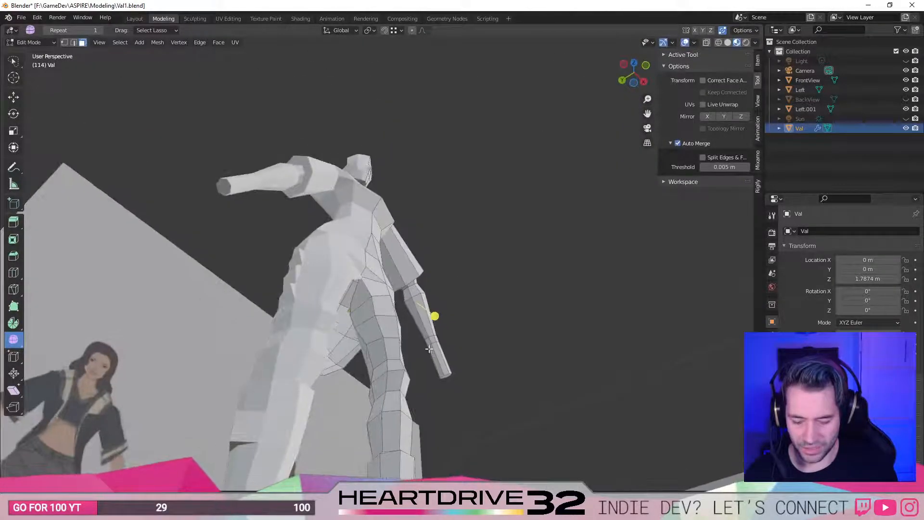
middle_drag(540, 324, 441, 255)
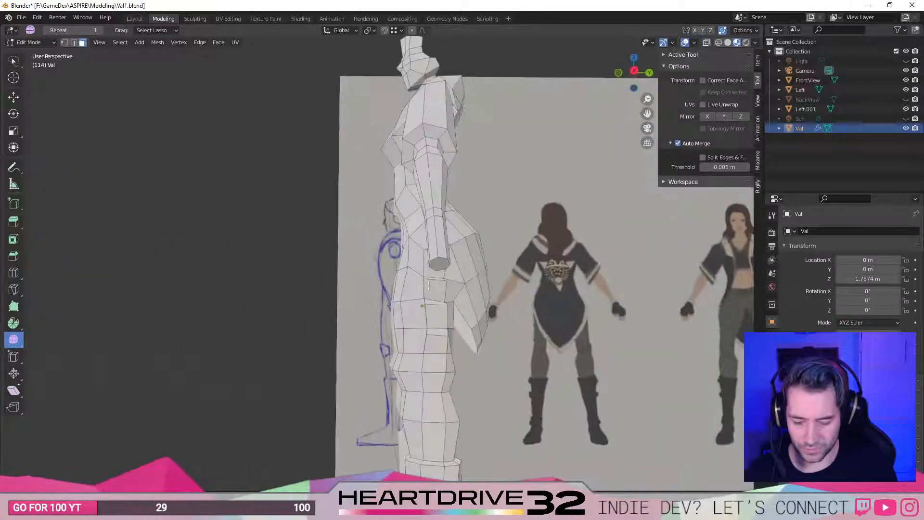
Delete the face that caps the end of the hand segment.
alt+click(441, 255)
click(436, 268)
key(x)
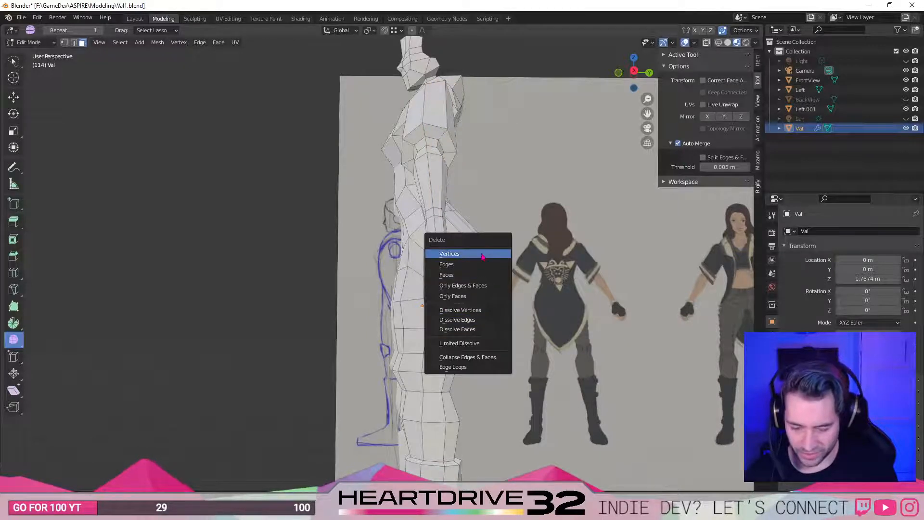
click(482, 274)
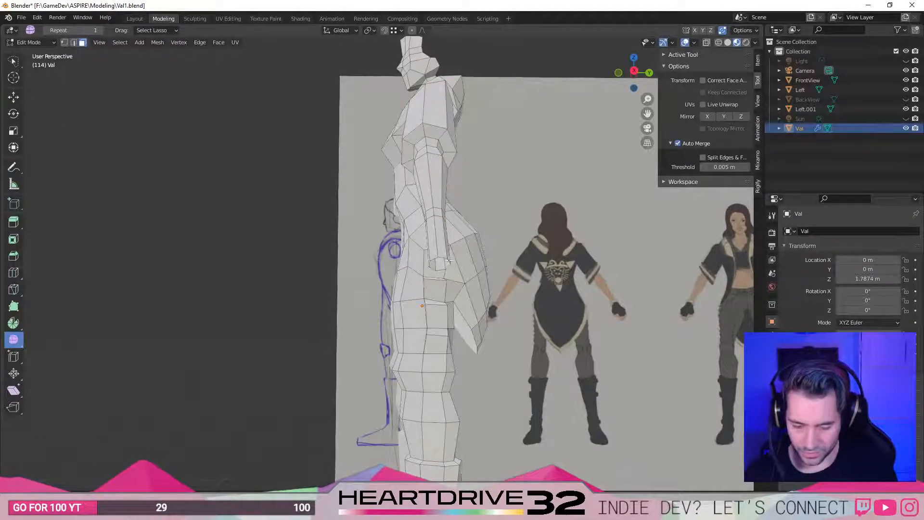
Select the open edge loop at the end of the hand and move it up about 0.03 m in the front view.
key(2)
click(461, 222)
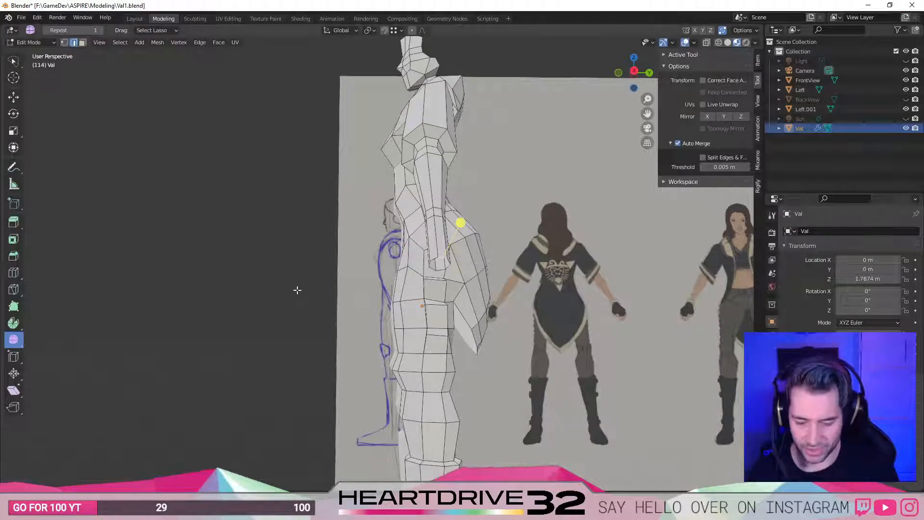
key(KP_1)
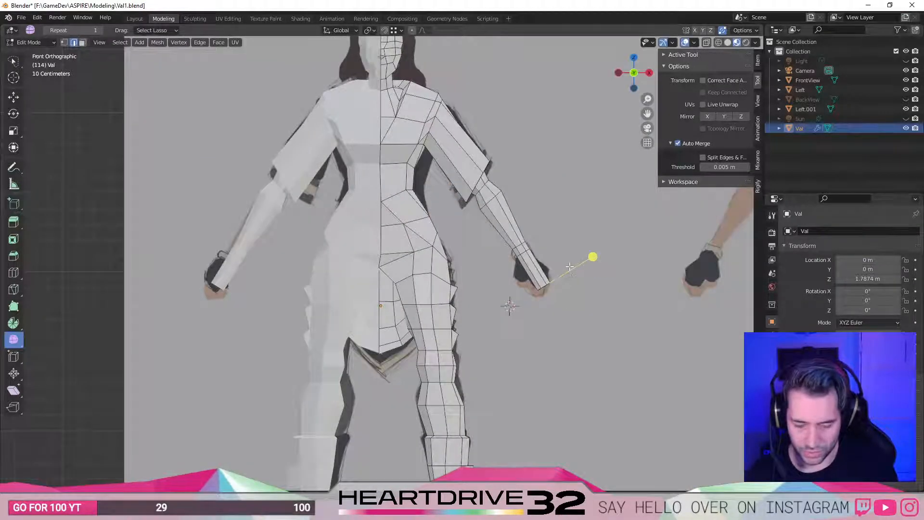
key(KP_5)
middle_drag(635, 298, 550, 330)
key(ctrl+z)
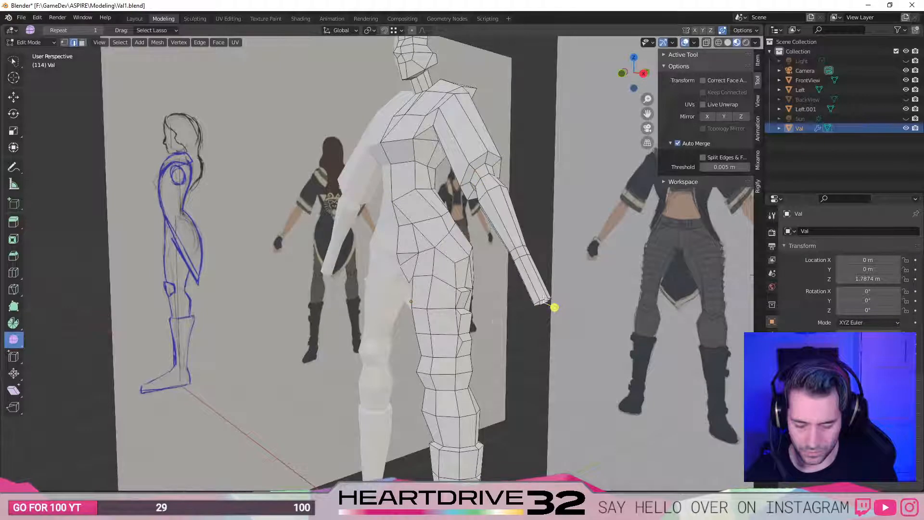
key(KP_1)
key(g)
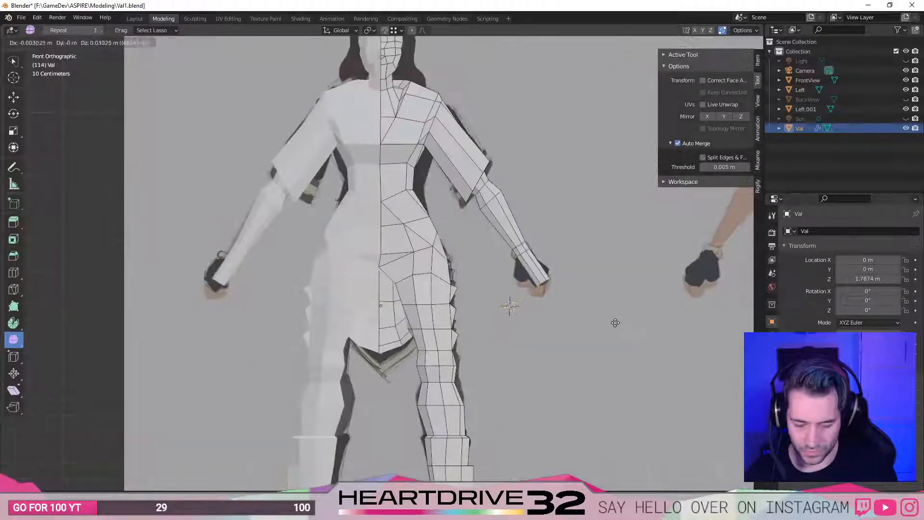
click(613, 322)
Scale the hand's open end loop by 1.786 and shift it inward and upward over the reference glove.
key(s)
click(684, 276)
key(g)
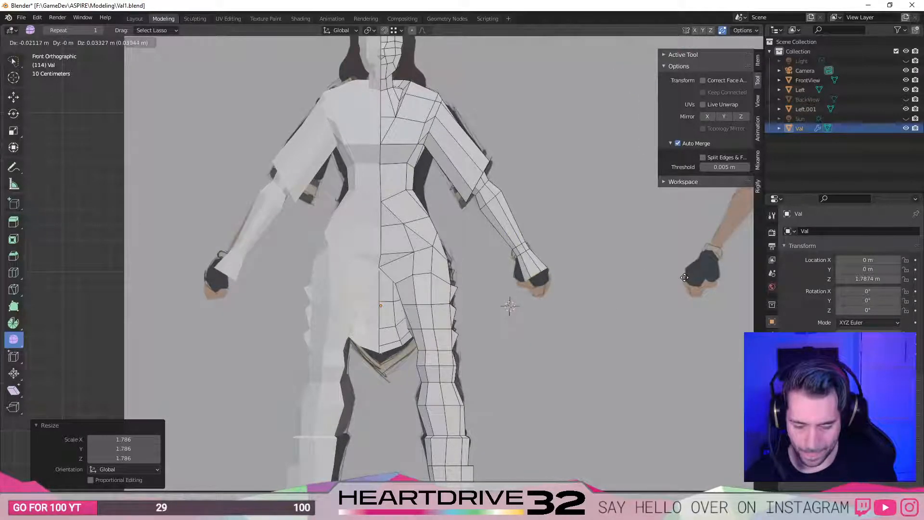
click(685, 277)
Move an edge of the hand's open end about 0.009 m in X and 0.012 m in Z.
click(553, 298)
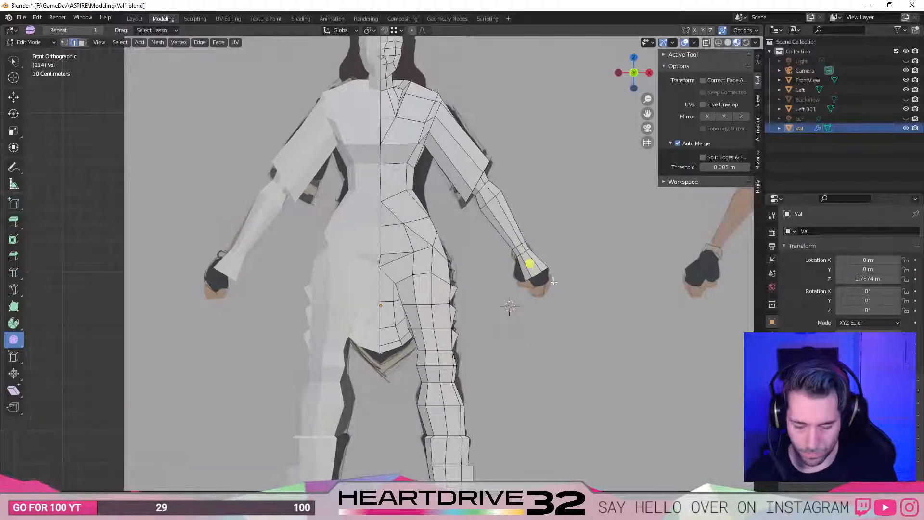
key(g)
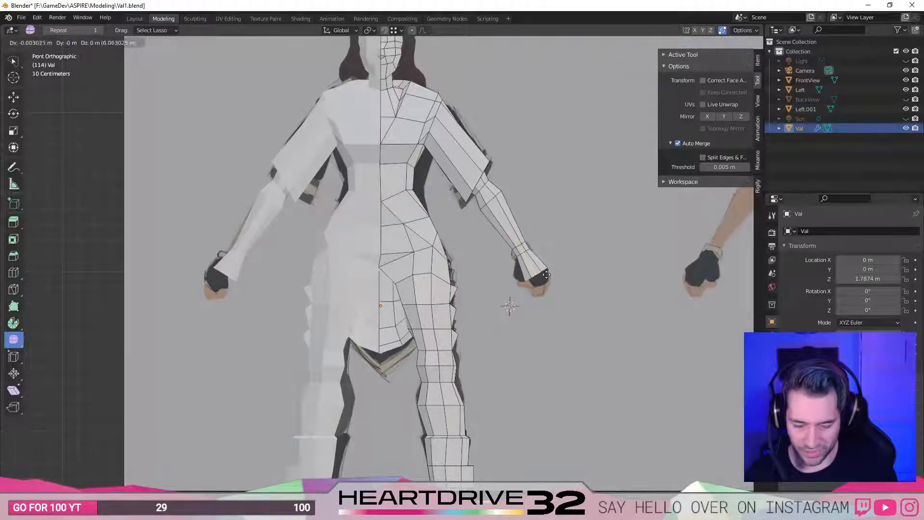
click(544, 272)
Compare the flared hand segment with the front and side reference drawings.
scroll(530, 280, up, 4)
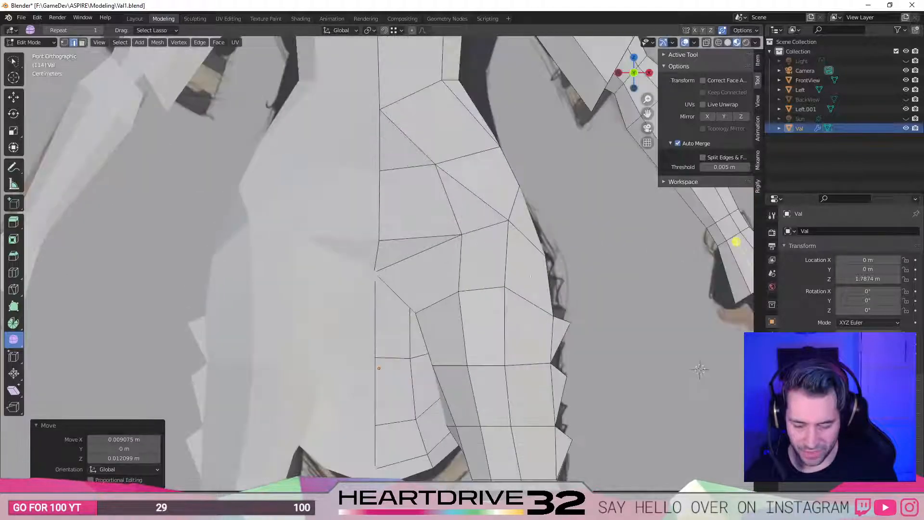
click(642, 321)
scroll(655, 316, down, 4)
middle_drag(599, 288, 544, 279)
key(KP_1)
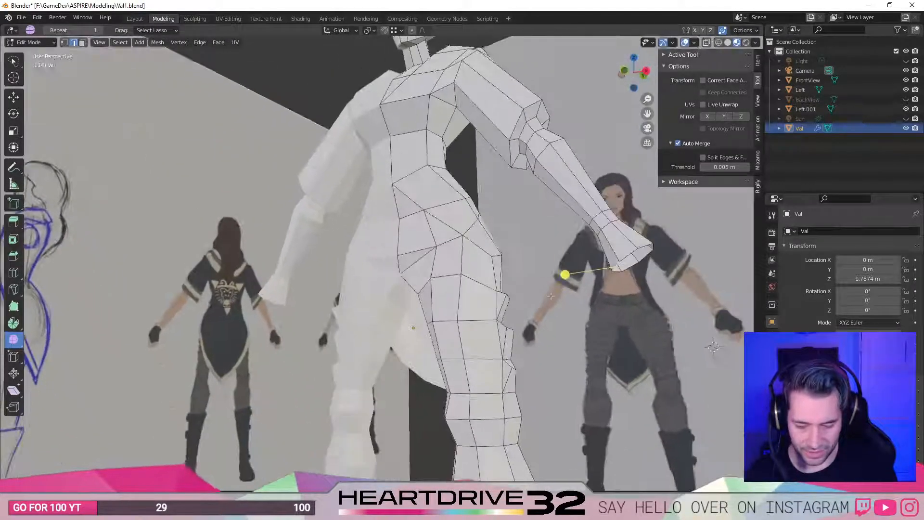
key(KP_3)
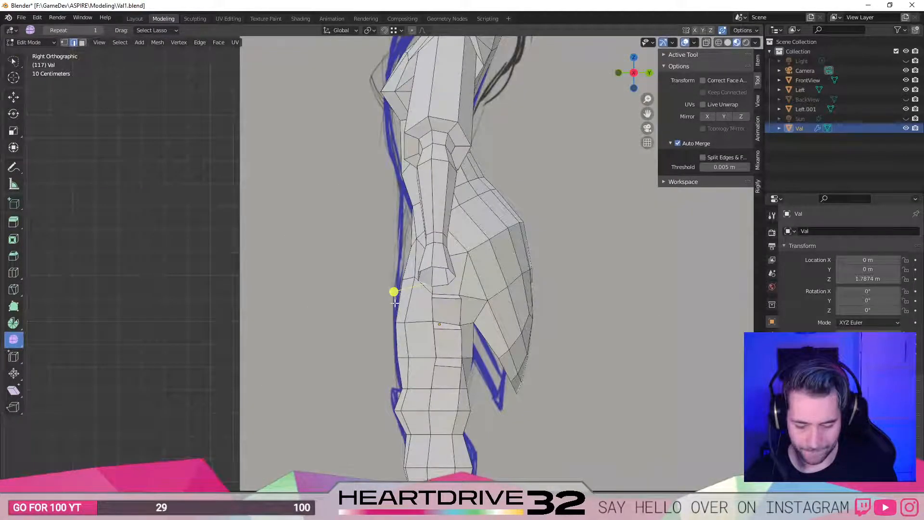
key(KP_1)
middle_drag(640, 235, 634, 292)
key(KP_1)
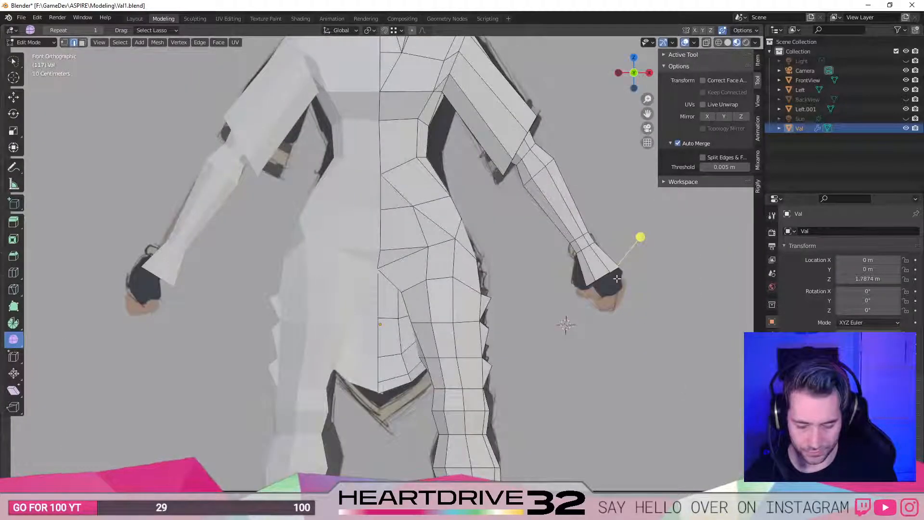
Delete all faces of the hand segment beyond the glove cuff.
click(603, 287)
key(3)
mouse_move(642, 252)
mouse_down()
mouse_move(669, 320)
mouse_move(631, 270)
mouse_up()
key(x)
click(629, 267)
middle_drag(633, 285, 644, 270)
mouse_move(650, 260)
mouse_down()
mouse_move(597, 308)
mouse_move(647, 262)
mouse_up()
key(x)
click(727, 323)
key(KP_1)
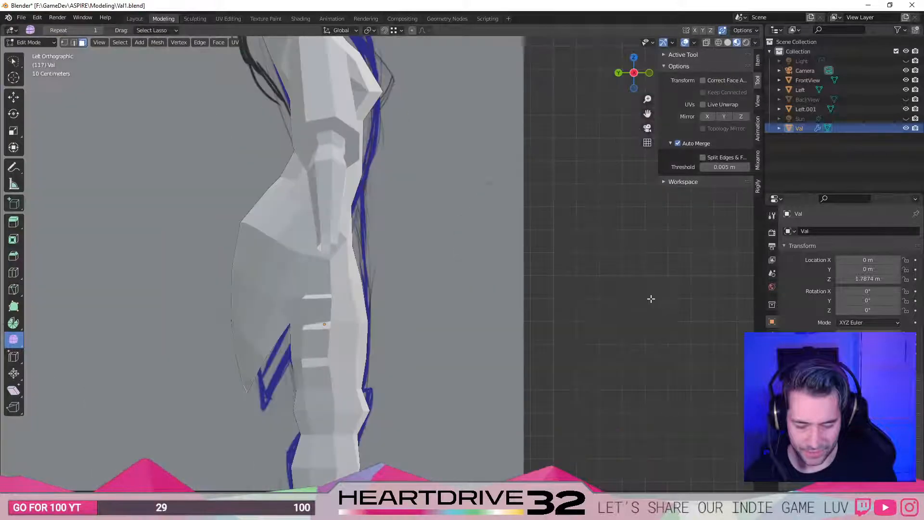
middle_drag(625, 256, 577, 305)
key(2)
key(KP_1)
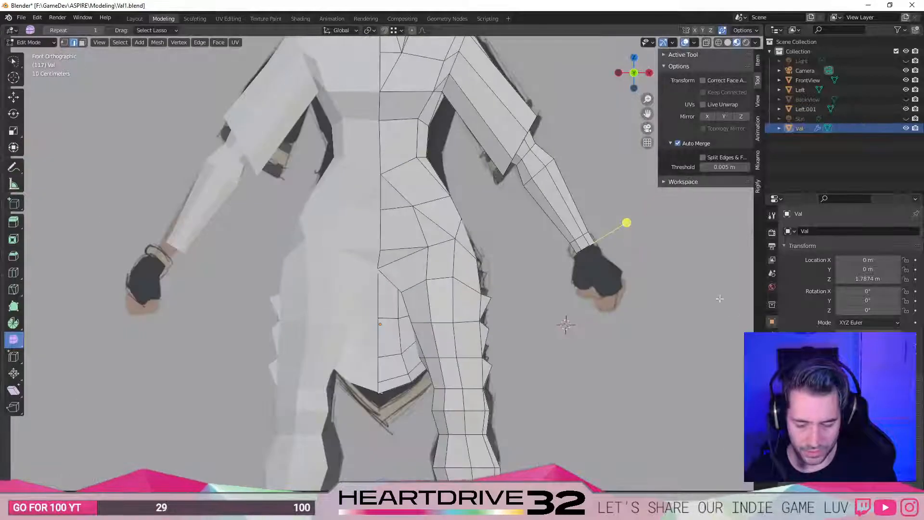
key(g)
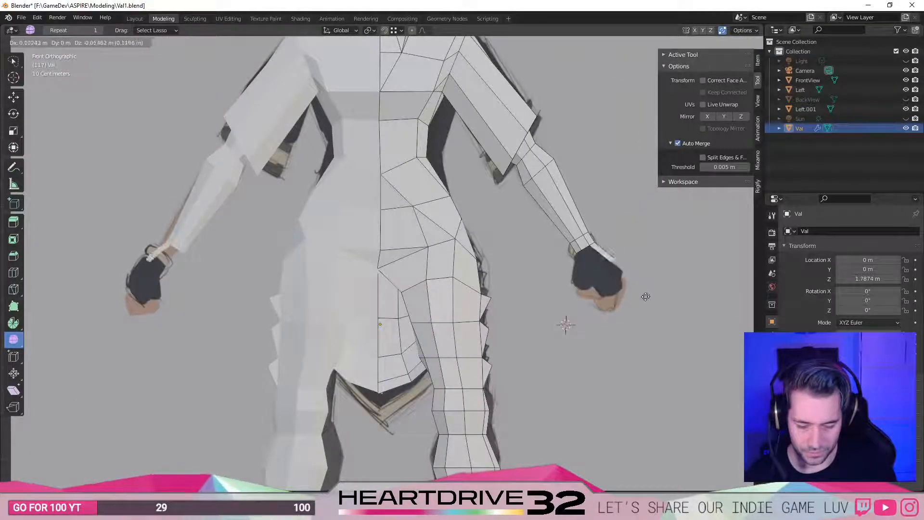
click(653, 303)
middle_drag(652, 239, 428, 264)
key(g)
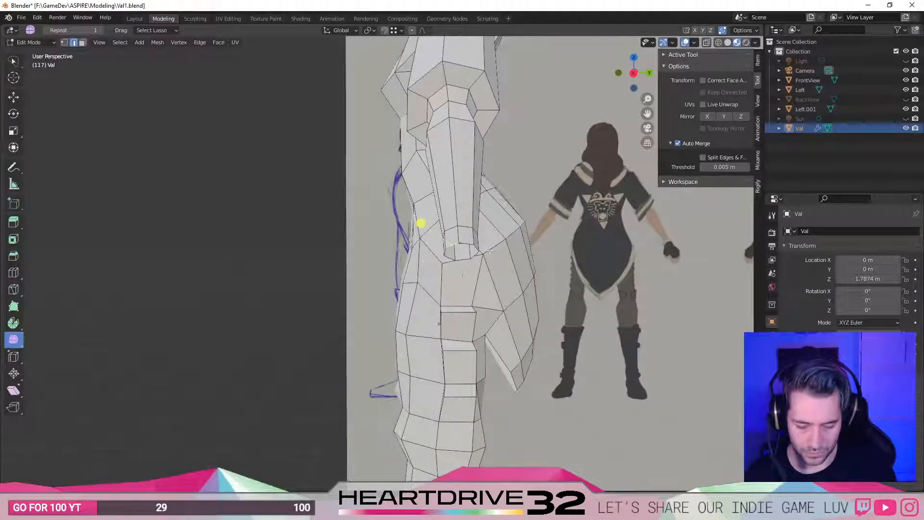
Extrude the outer edges of the glove cuff about 0.134 m outward in X and 0.153 m downward to form the back of the hand.
key(KP_1)
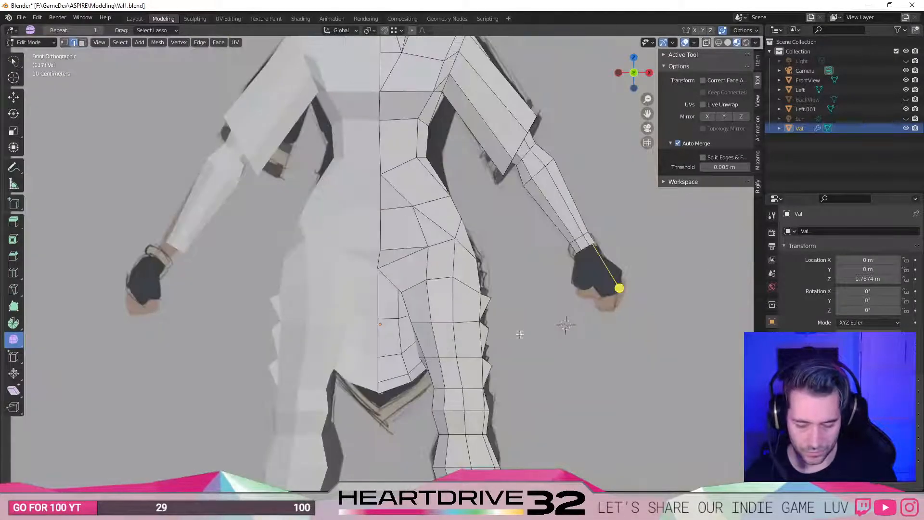
key(g)
click(551, 374)
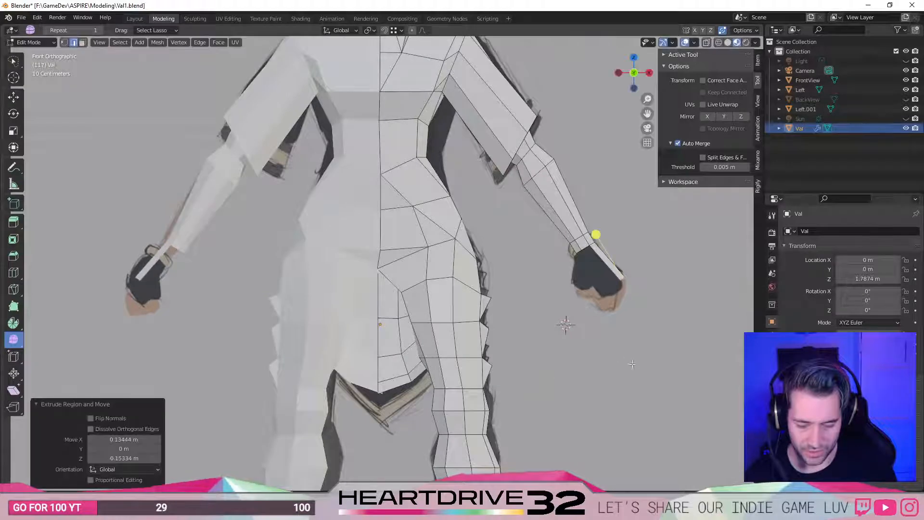
Widen the end edges of the back-of-hand strip and shift them slightly, raising them about 0.009 m.
key(KP_3)
middle_drag(495, 352, 495, 377)
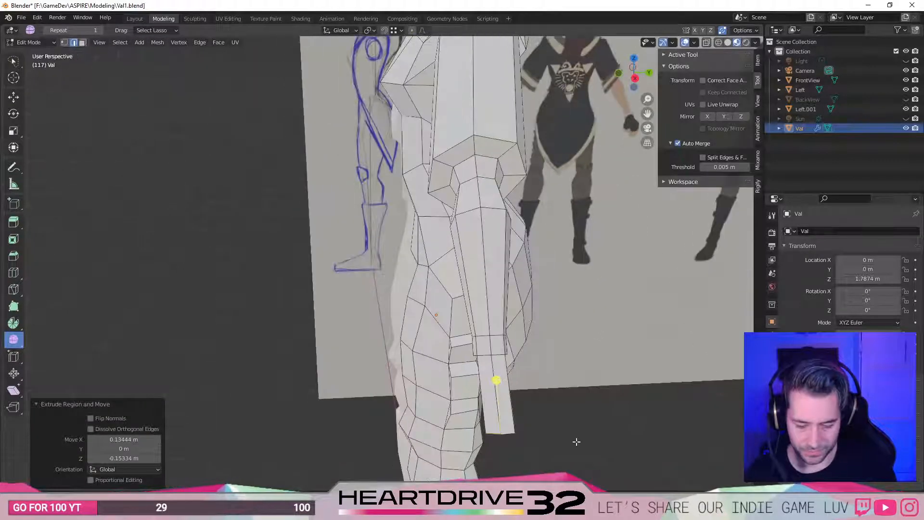
key(s)
click(640, 423)
key(g)
click(625, 429)
Extrude the end edges of the back-of-hand strip about 0.082 m downward and 0.016 m in Y to start the fingers.
key(KP_1)
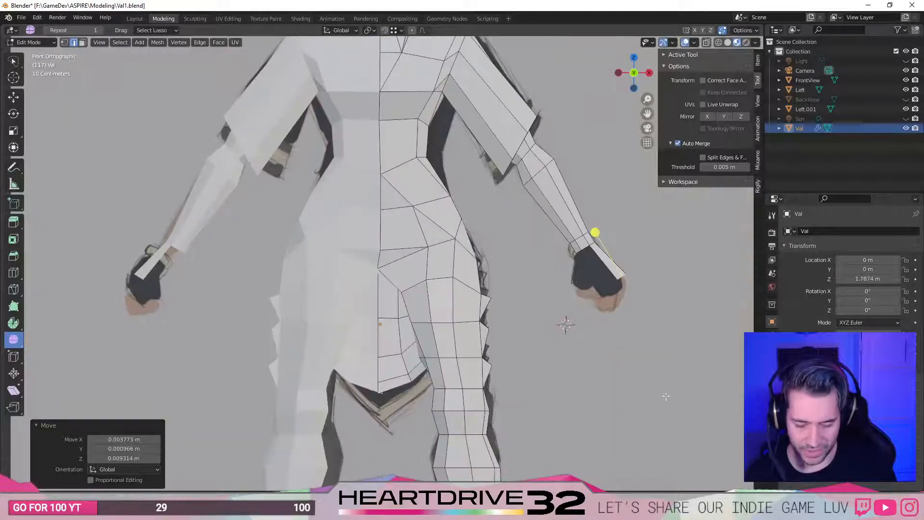
middle_drag(676, 345, 573, 344)
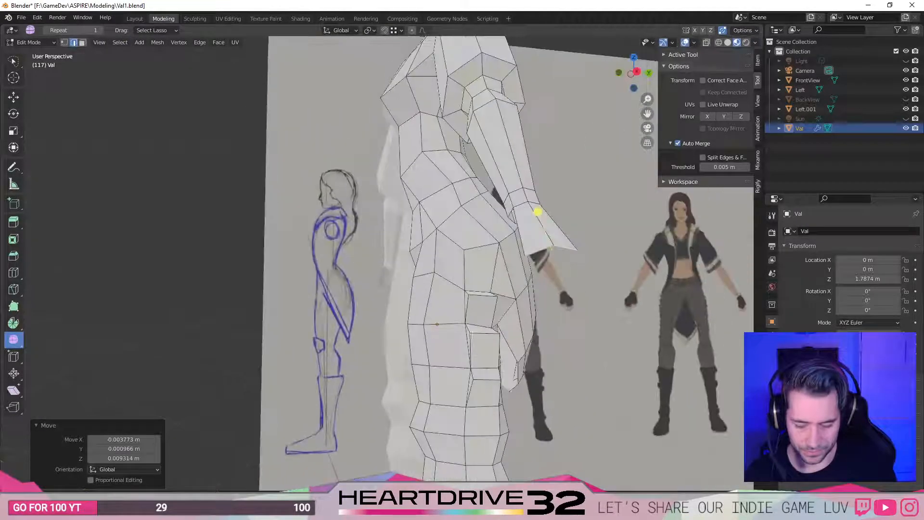
key(e)
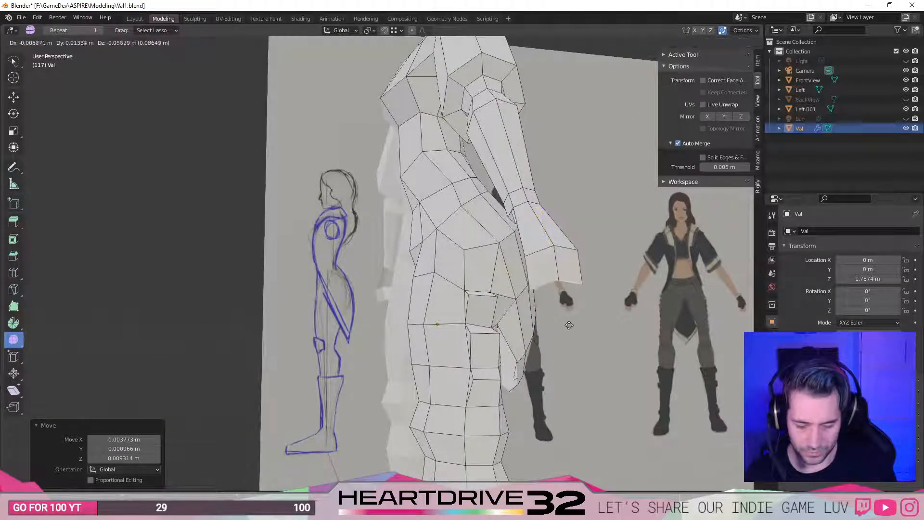
click(571, 326)
key(KP_1)
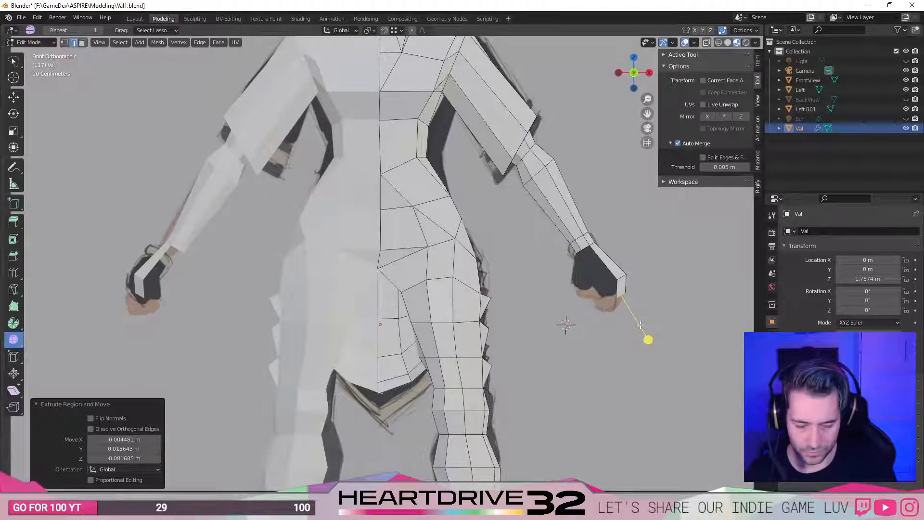
Lower the finger edges about 0.027 m, and extrude them about 0.08 m inward in X and 0.038 m downward.
key(g)
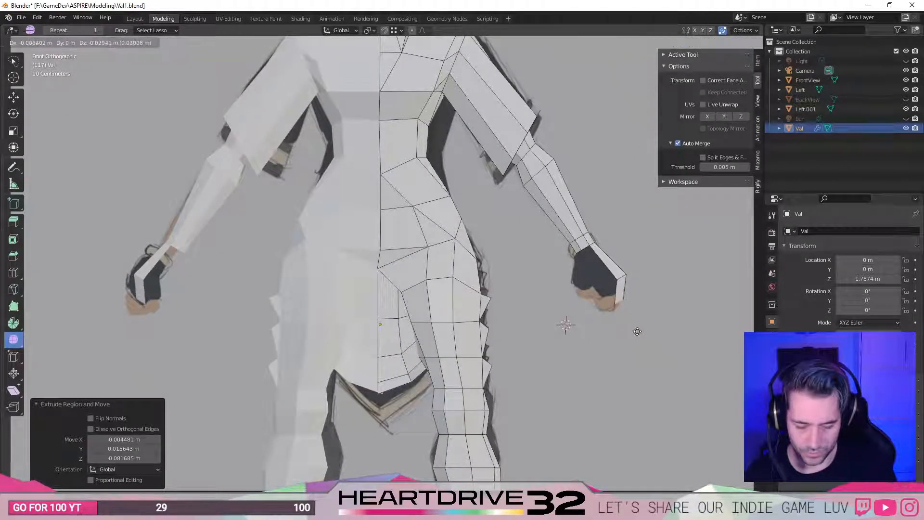
click(639, 331)
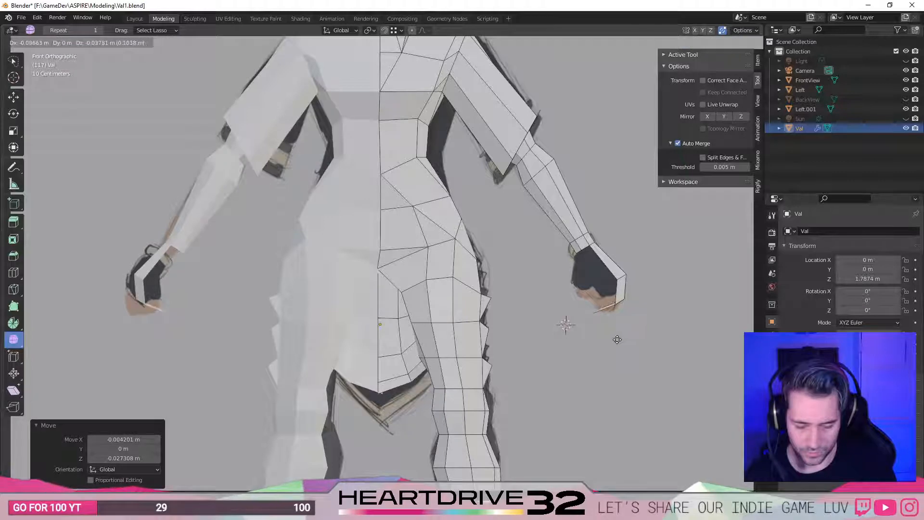
click(625, 325)
key(KP_3)
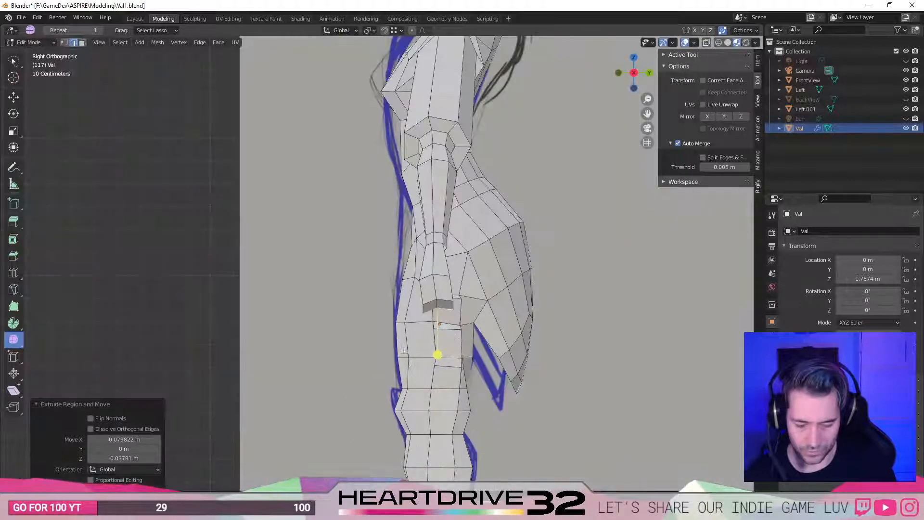
Scale the open end edges of the curled fingers in the side view.
click(447, 300)
shift+click(428, 301)
key(s)
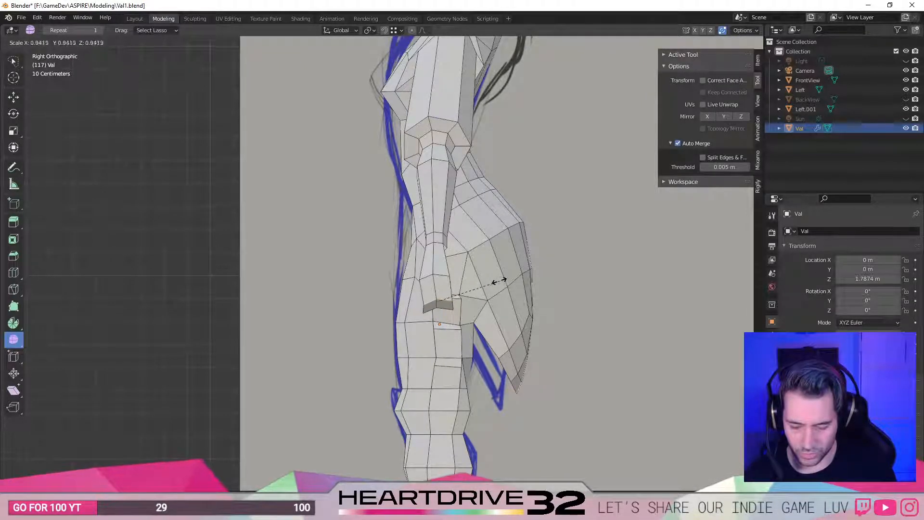
click(501, 280)
click(446, 307)
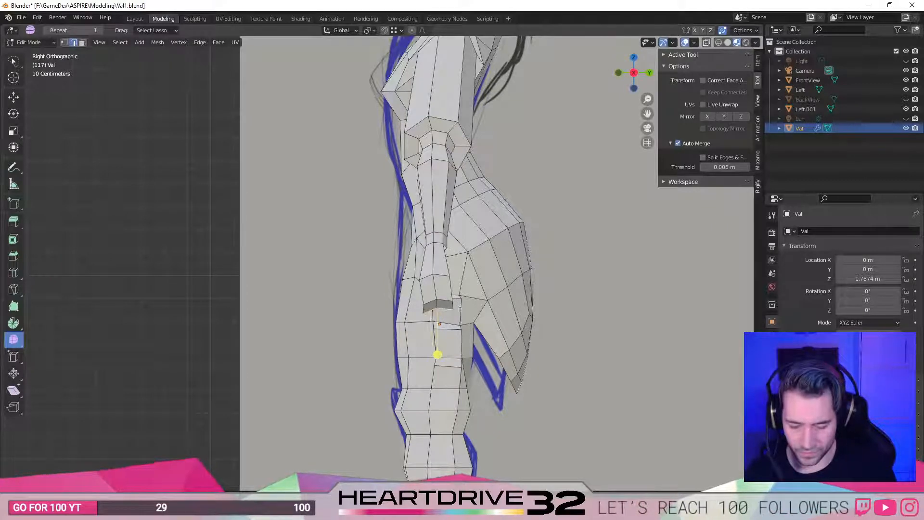
key(s)
click(503, 312)
Lower the middle vertex of the finger section about 0.049 m in vertex select mode.
key(1)
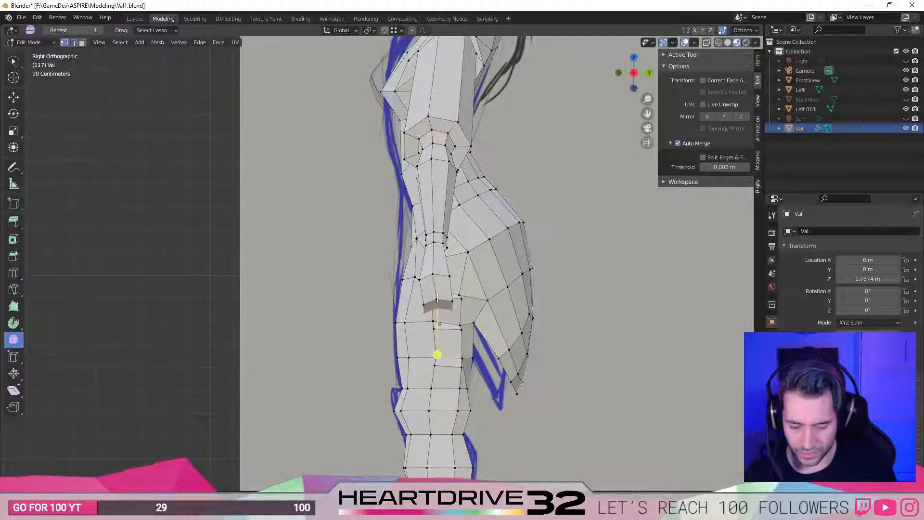
middle_drag(431, 319, 436, 345)
middle_drag(533, 444, 580, 386)
key(g)
click(539, 420)
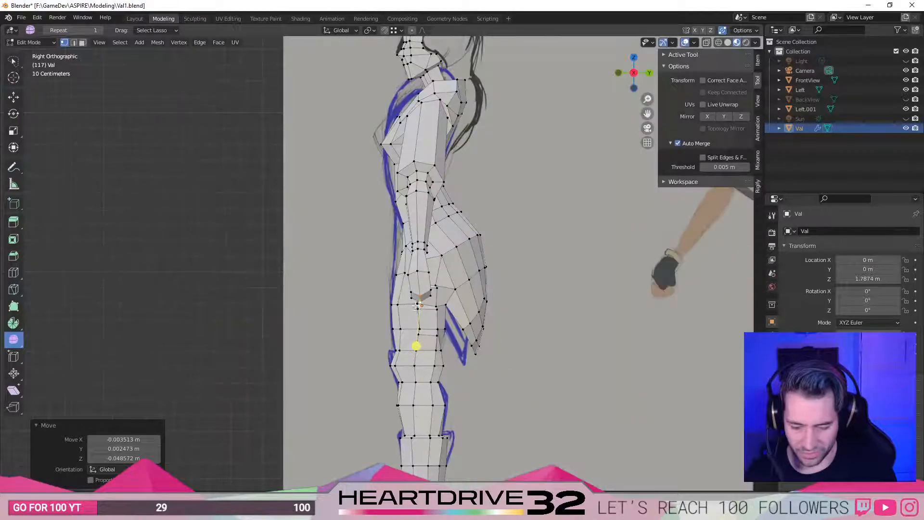
Examine the curled hand strip from the front, inner and side views, checking its vertices and the cuff opening.
scroll(417, 310, up, 4)
alt+middle_drag(418, 311, 564, 387)
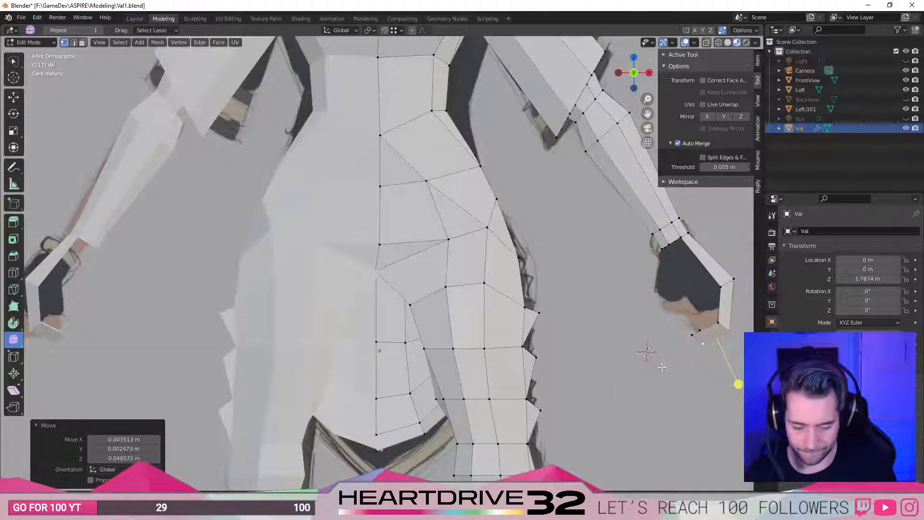
scroll(662, 367, down, 4)
middle_drag(662, 367, 577, 381)
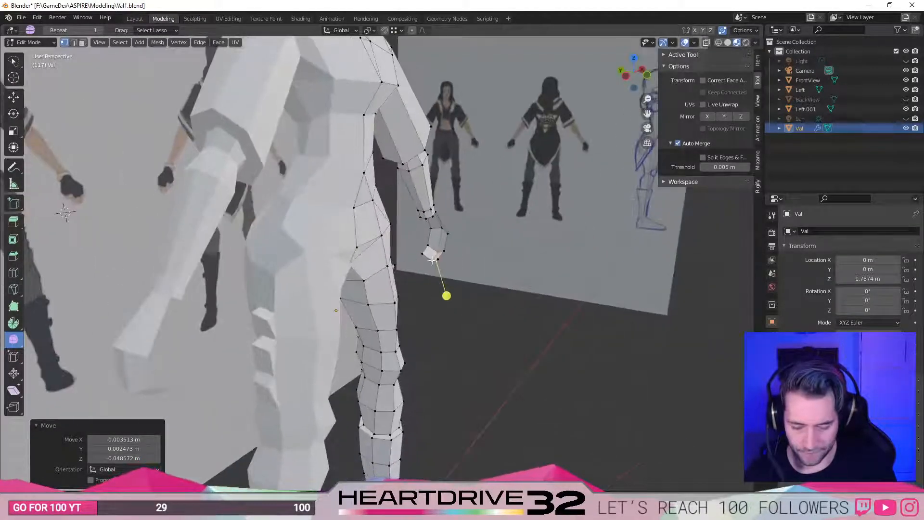
click(438, 260)
scroll(487, 286, up, 2)
mouse_move(548, 284)
middle_down()
mouse_move(551, 253)
mouse_move(593, 302)
mouse_move(548, 300)
middle_up()
key(KP_3)
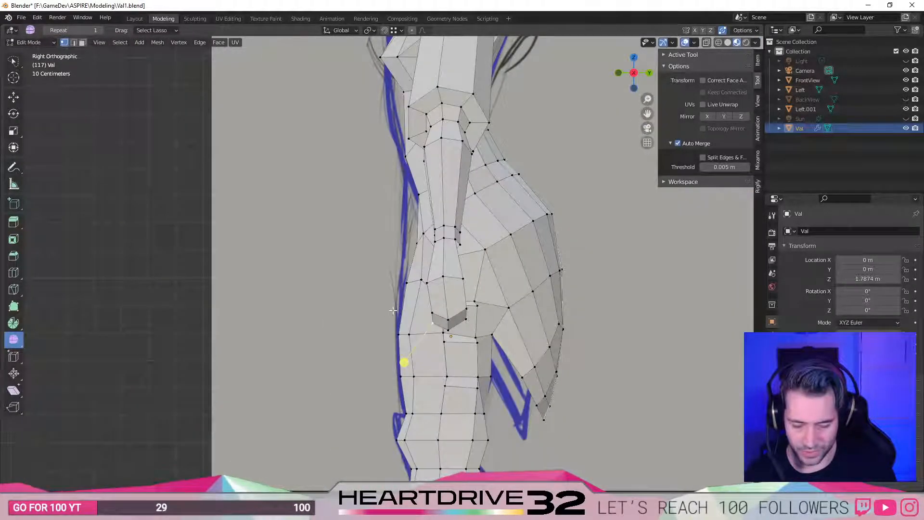
middle_drag(490, 293, 544, 297)
scroll(368, 266, down, 1)
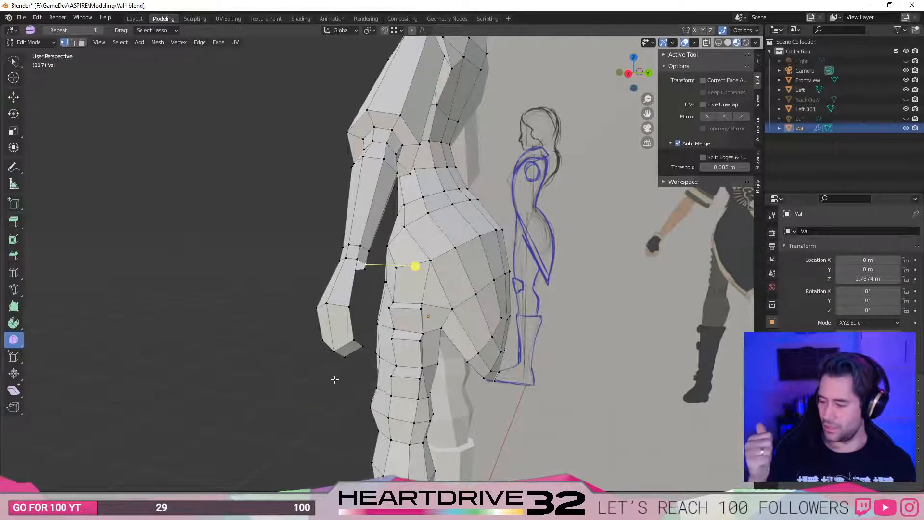
middle_drag(335, 380, 290, 316)
drag(291, 245, 242, 311)
mouse_move(242, 312)
middle_down()
mouse_move(227, 313)
mouse_move(243, 316)
middle_up()
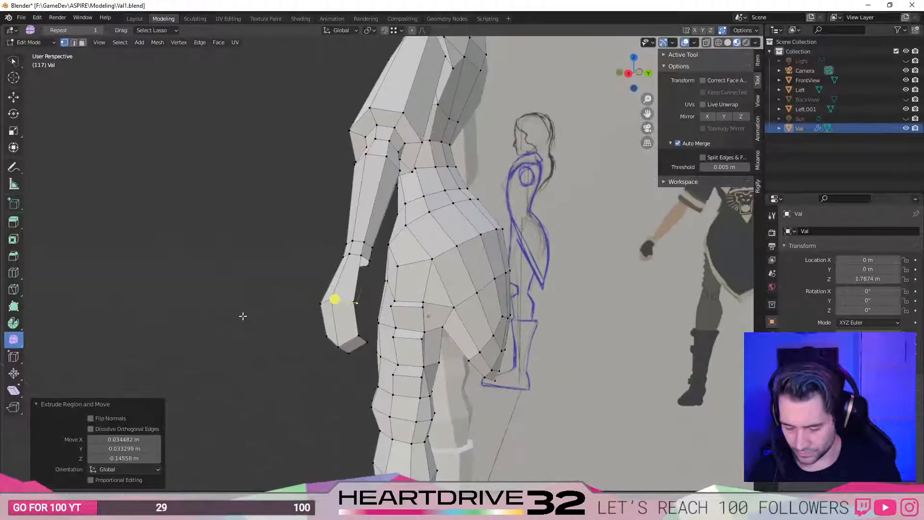
Extrude the rear cuff vertex about 0.043 m in Y and 0.141 m downward in the side view.
key(KP_1)
key(KP_3)
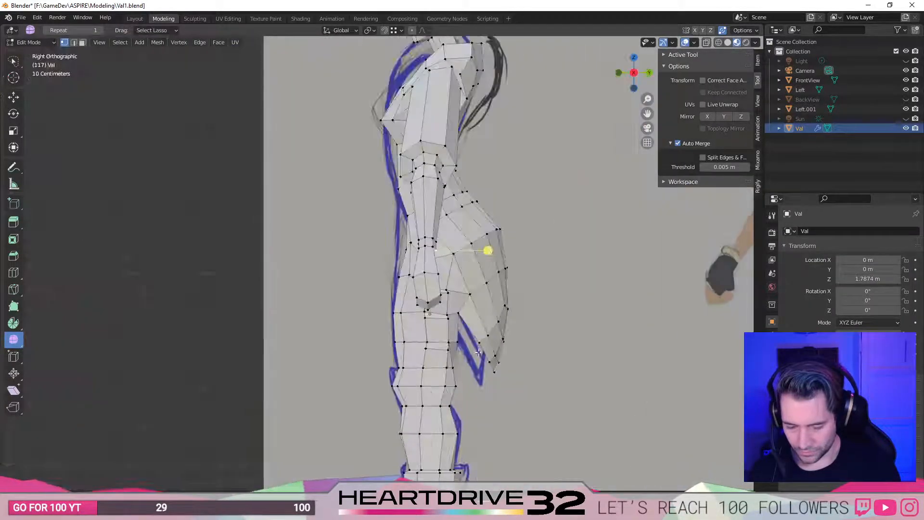
key(g)
drag(487, 372, 487, 372)
Move the extruded vertex outward about 0.069 m in X and nudge it another 0.02 m toward the knuckles in the back view.
middle_drag(487, 372, 419, 354)
key(g)
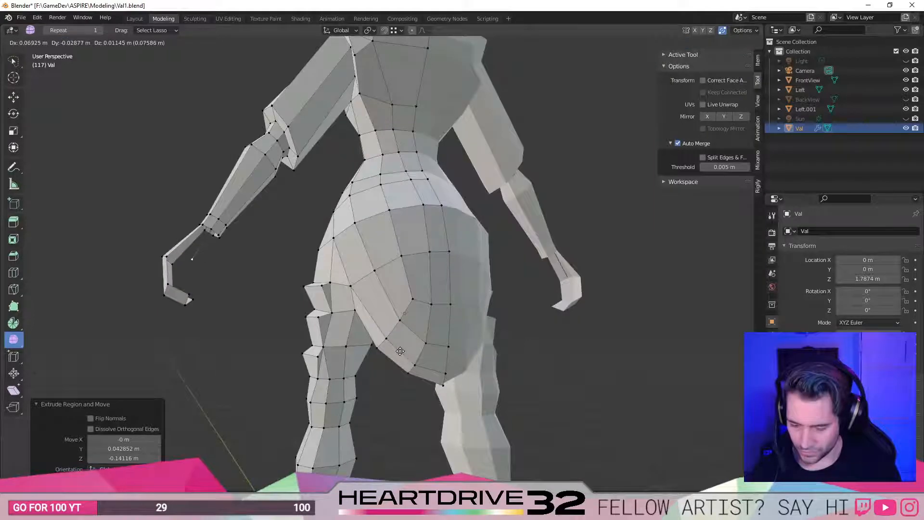
click(187, 256)
alt+middle_drag(332, 390, 356, 391)
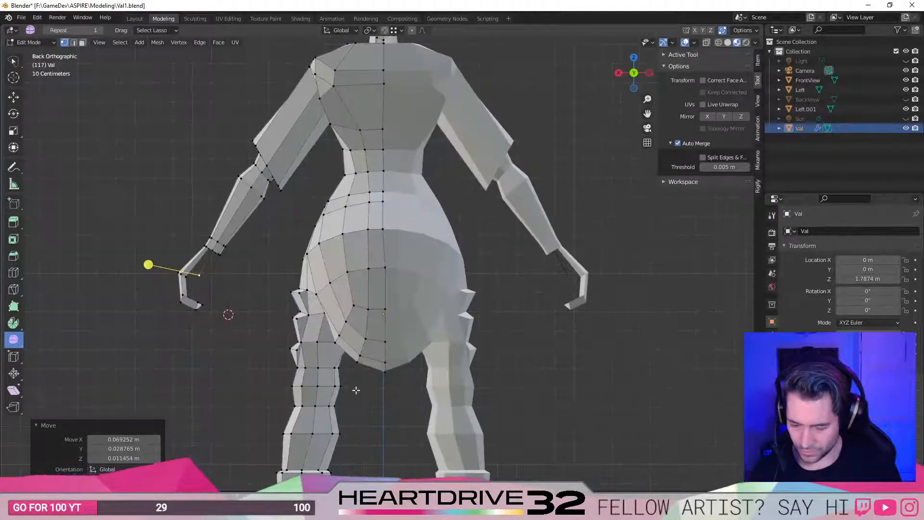
key(g)
click(342, 379)
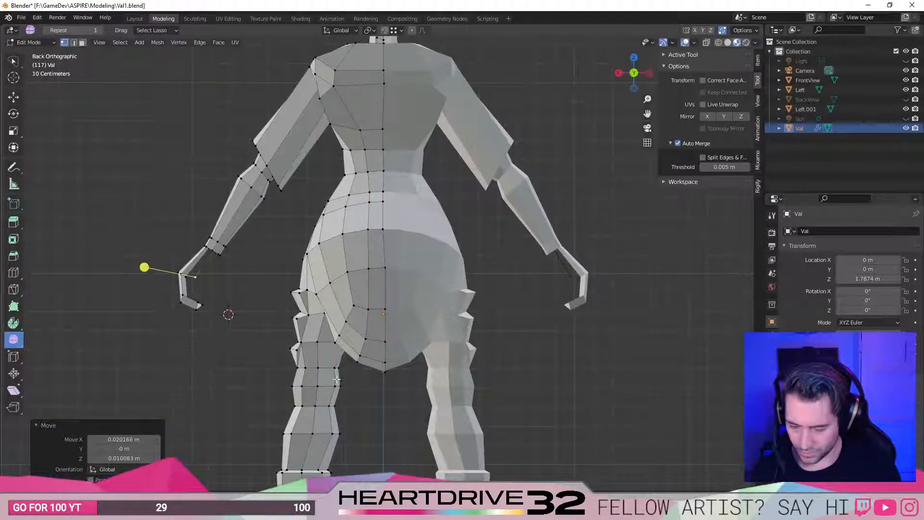
Fill the face between the cuff, the knuckle edge and the moved vertex on the rear side of the hand.
key(g)
click(213, 249)
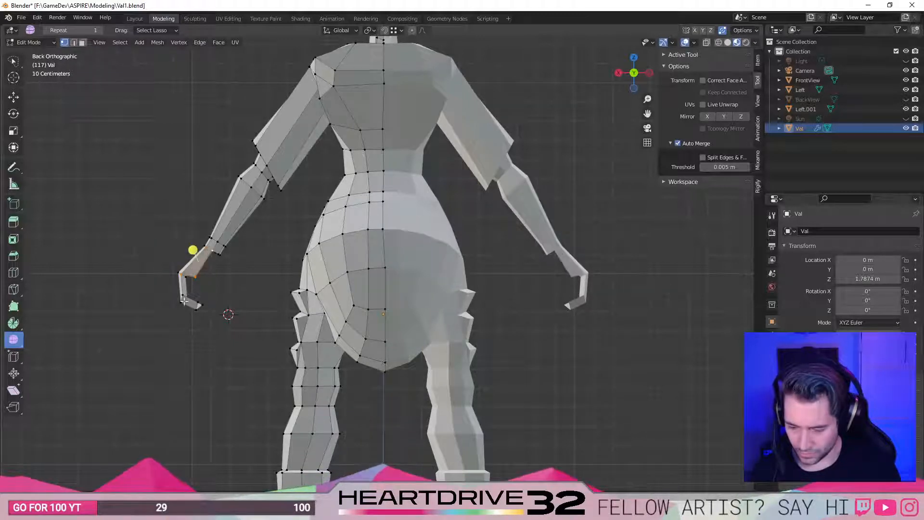
click(196, 277)
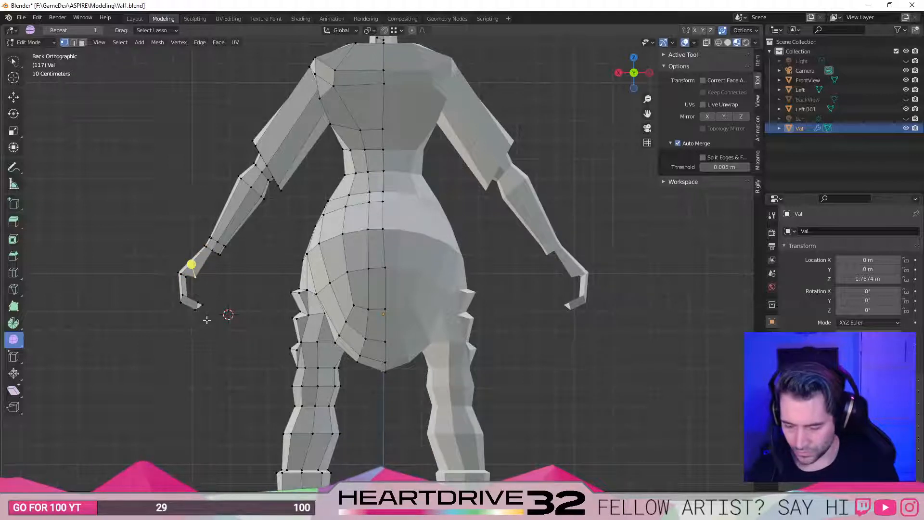
Move the fingertip end vertices inward and upward, rotate them to level the tip, and readjust their position.
key(g)
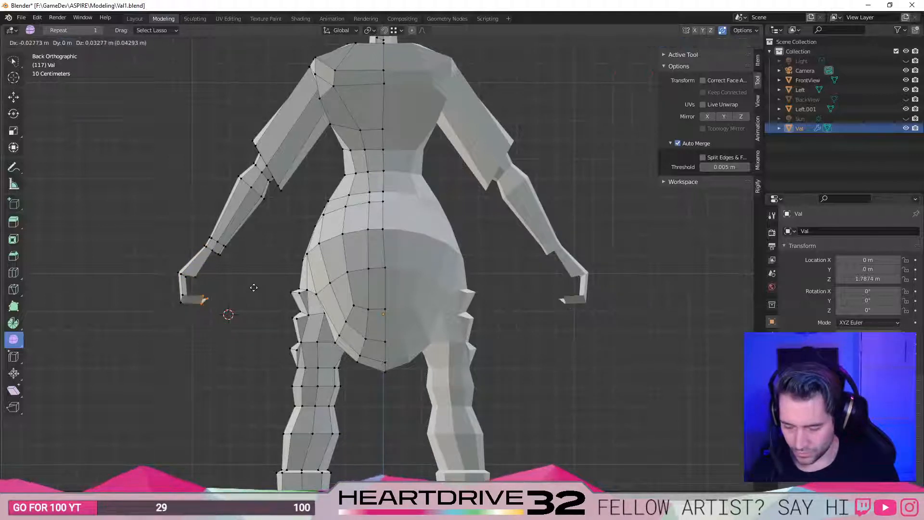
click(250, 291)
key(r)
click(251, 235)
key(g)
click(248, 231)
Move the outer knuckle vertex about -0.015 m along X with snapping enabled, aligning it to the neighbouring hand vertex.
click(186, 333)
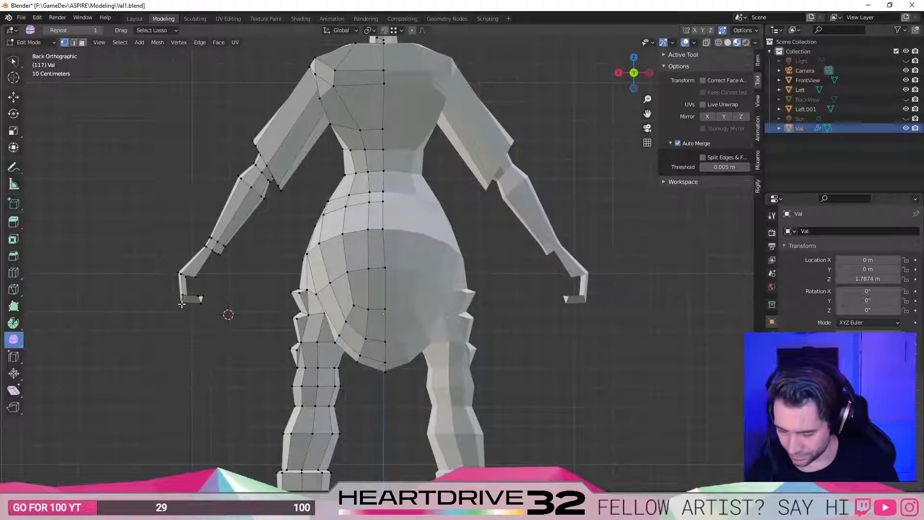
click(182, 274)
key(g)
key(x)
click(185, 277)
click(186, 277)
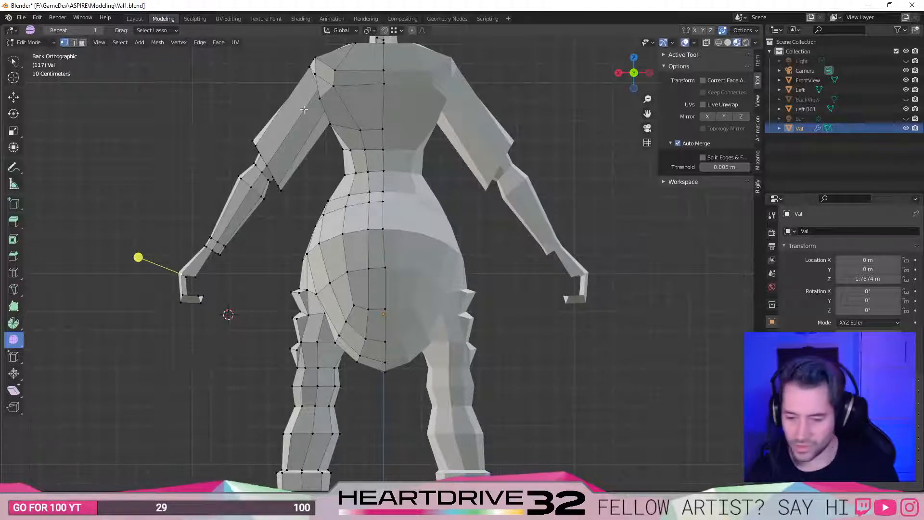
key(g)
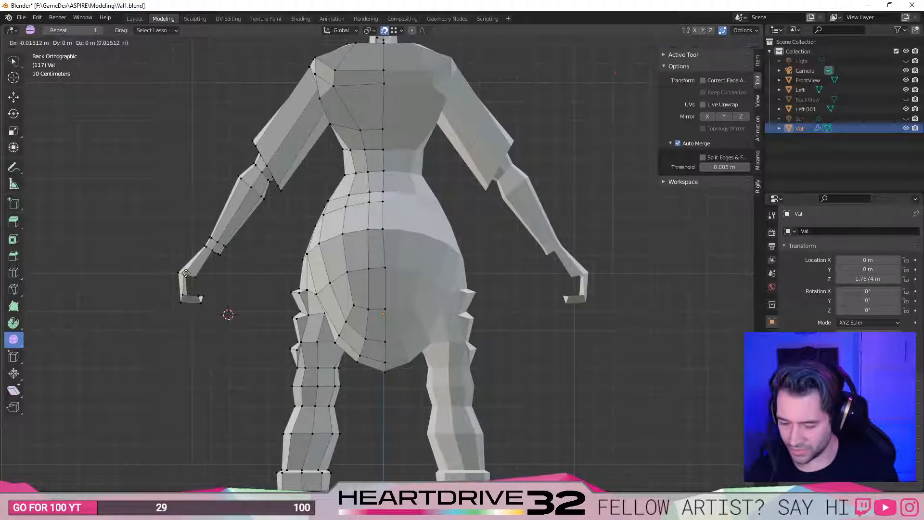
key(x)
click(186, 277)
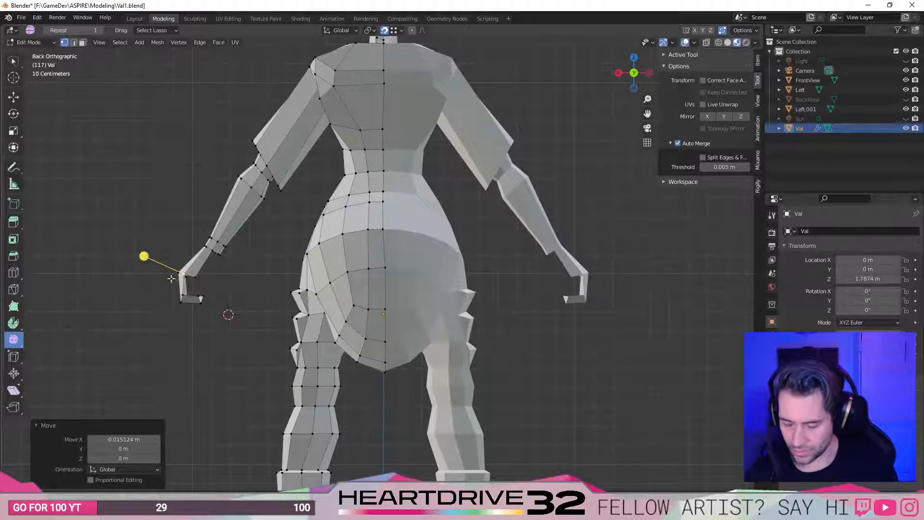
scroll(163, 295, up, 6)
shift+middle_drag(142, 305, 611, 328)
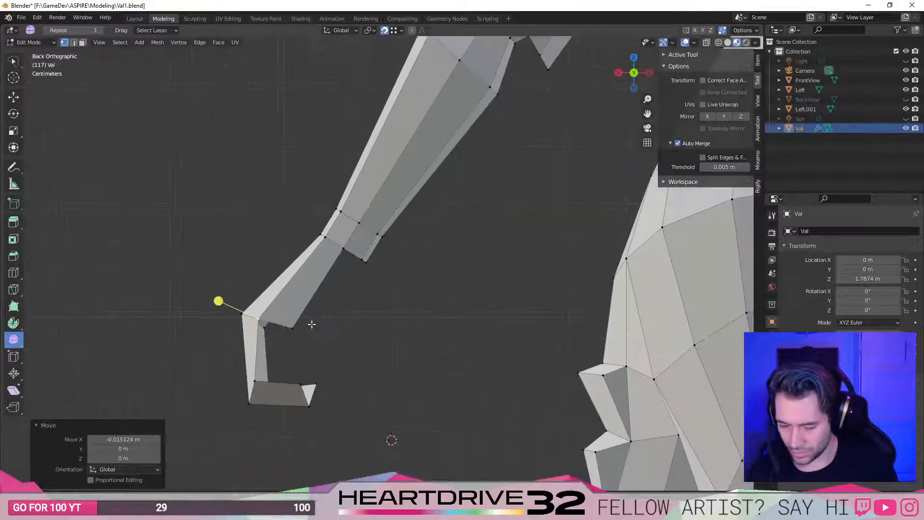
Nudge the rear knuckle vertex inward in the back view, about -0.01 m in X and -0.005 m in Z.
key(g)
key(x)
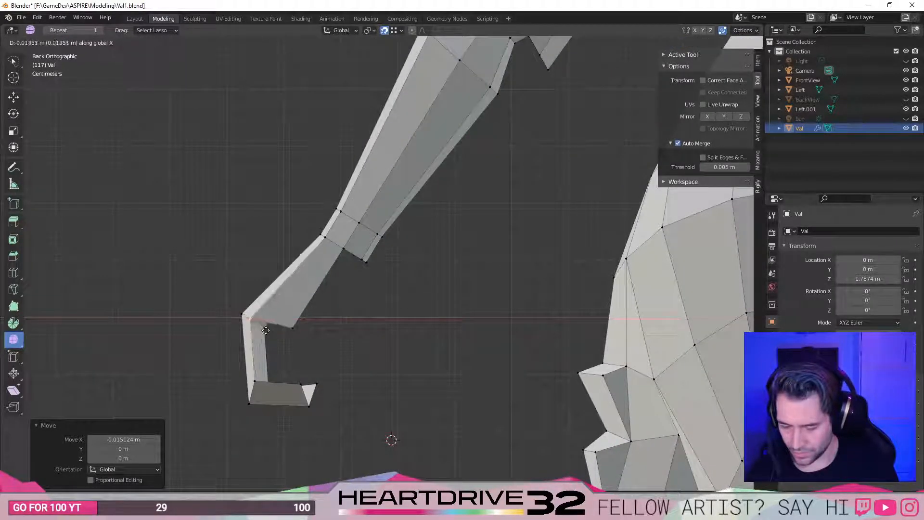
click(261, 329)
key(g)
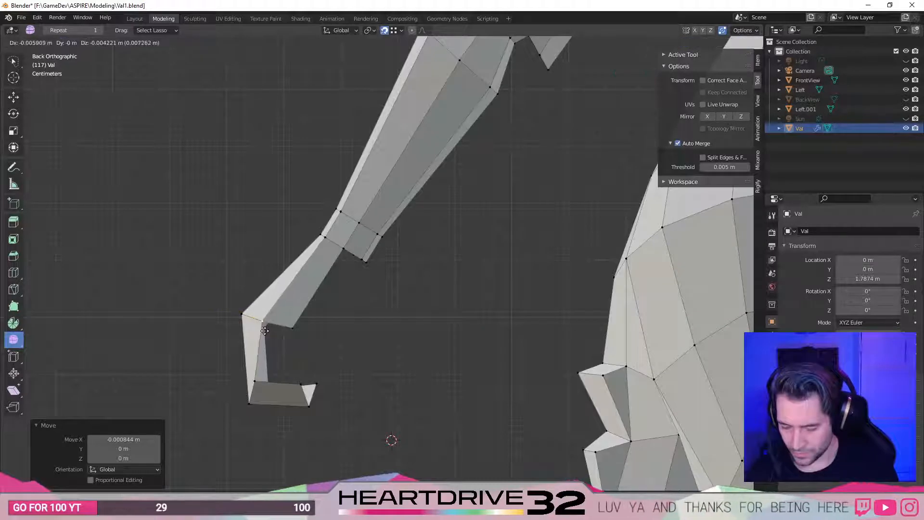
click(265, 333)
Check the snap settings, readjust the rear knuckle vertex in the back view, and fine-tune its height along Z from the side.
click(395, 31)
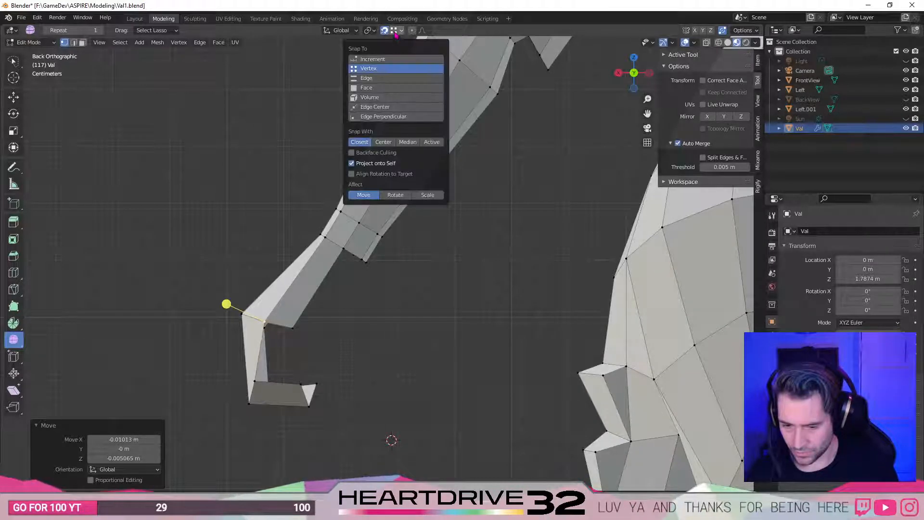
key(g)
click(270, 337)
middle_drag(269, 336, 470, 342)
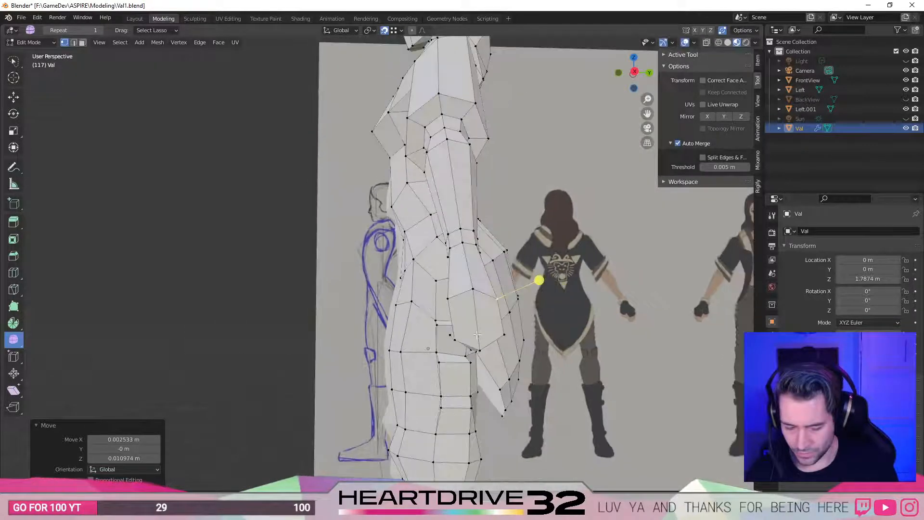
key(g)
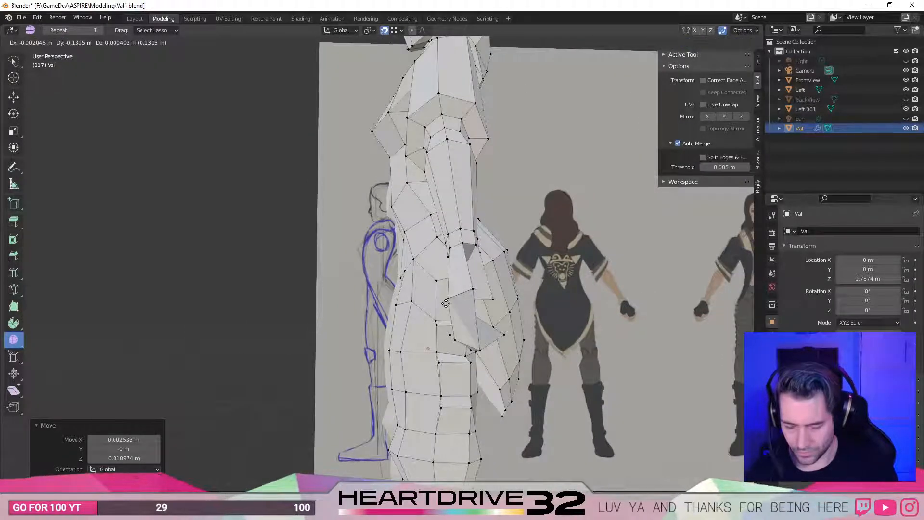
key(z)
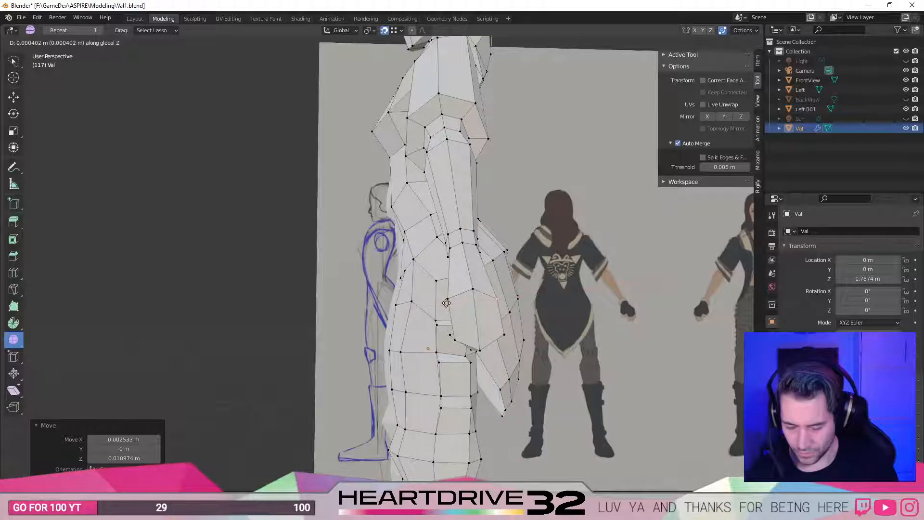
click(447, 302)
Move the rear vertex at the lower finger bend about 0.015 m along Z.
key(ctrl+KP_1)
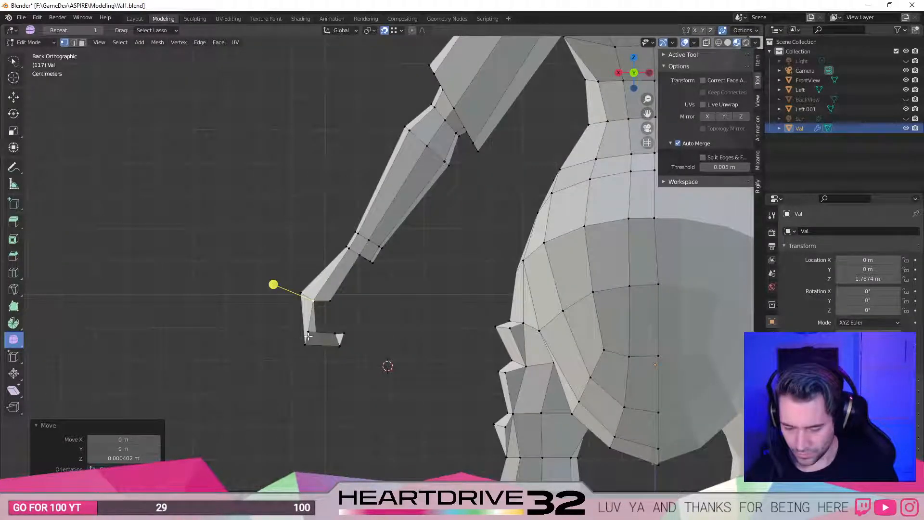
click(306, 338)
middle_drag(308, 337, 320, 330)
key(g)
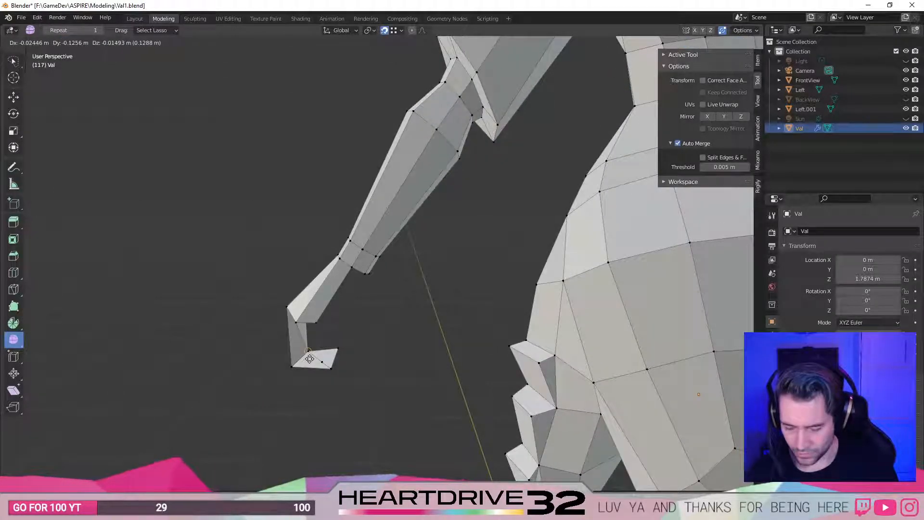
key(z)
click(308, 352)
middle_drag(308, 351, 384, 355)
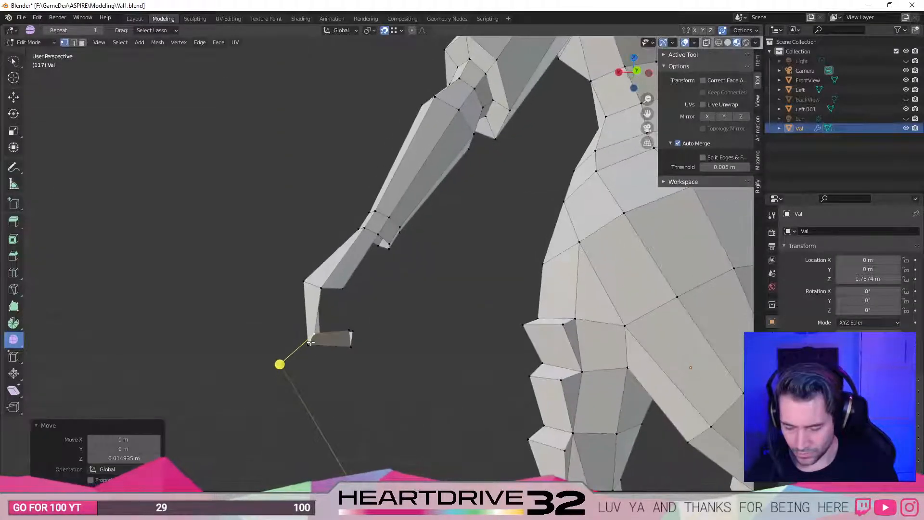
Move the lower finger bend vertex inward along X twice, by about -0.012 m and -0.013 m.
key(ctrl+KP_3)
key(ctrl+KP_1)
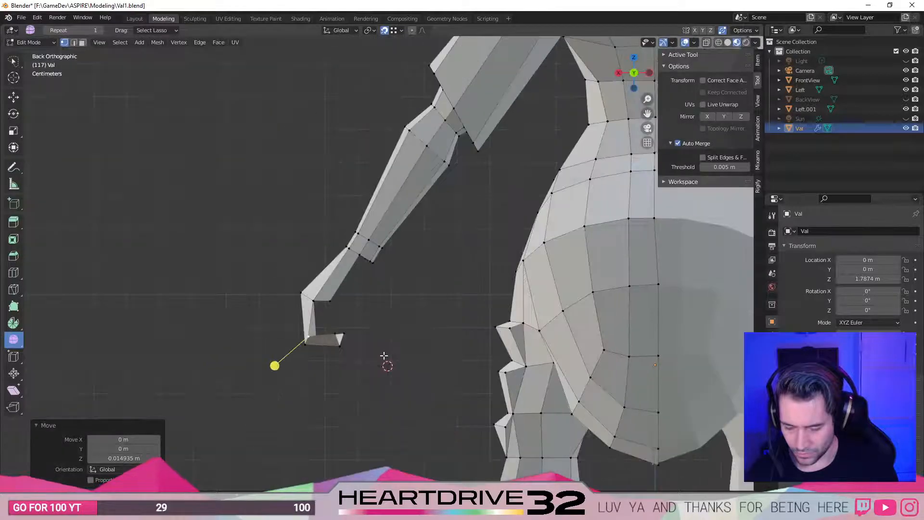
key(g)
key(x)
click(322, 335)
middle_drag(322, 335, 305, 340)
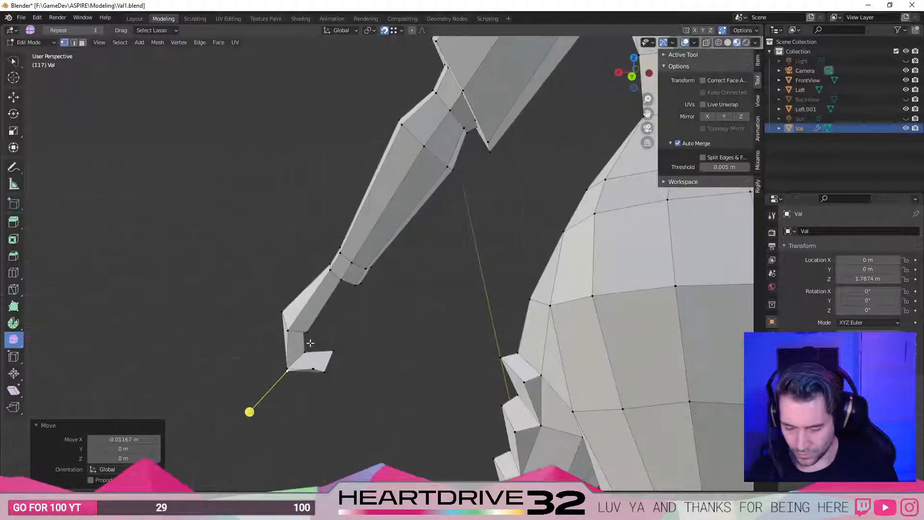
key(g)
key(x)
click(206, 402)
middle_drag(206, 402, 202, 382)
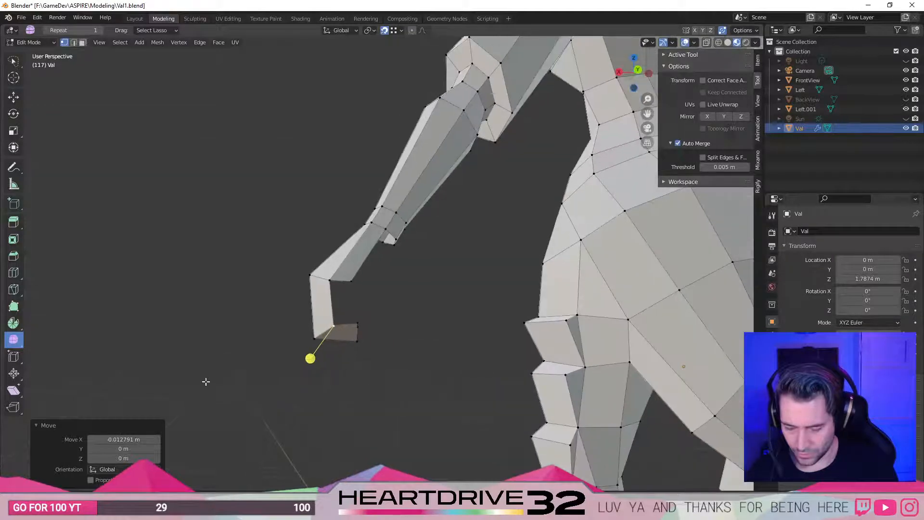
Fine-tune the X position of the lower finger bend vertex from the back view and an angled view.
key(ctrl+KP_3)
key(ctrl+KP_1)
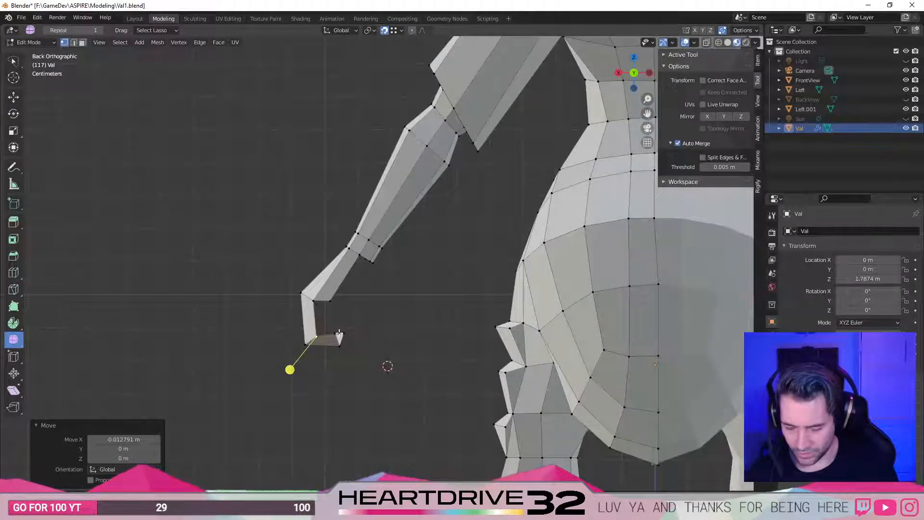
key(g)
key(x)
click(356, 327)
middle_drag(356, 326, 366, 385)
key(g)
key(x)
click(313, 392)
key(ctrl+KP_1)
Select the fingertip end vertices and vertex-slide them back toward the finger bend by a factor of 0.227.
click(394, 393)
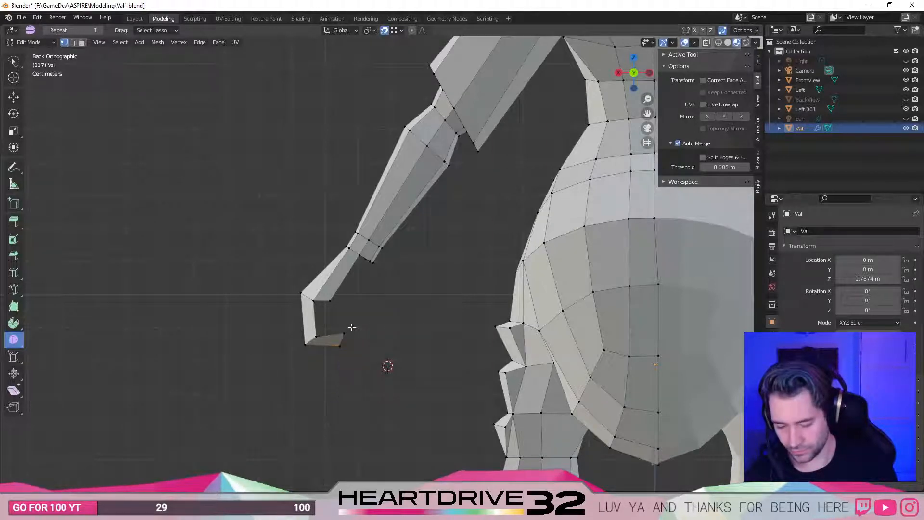
middle_drag(347, 327, 355, 340)
click(362, 348)
click(339, 337)
drag(328, 366, 367, 343)
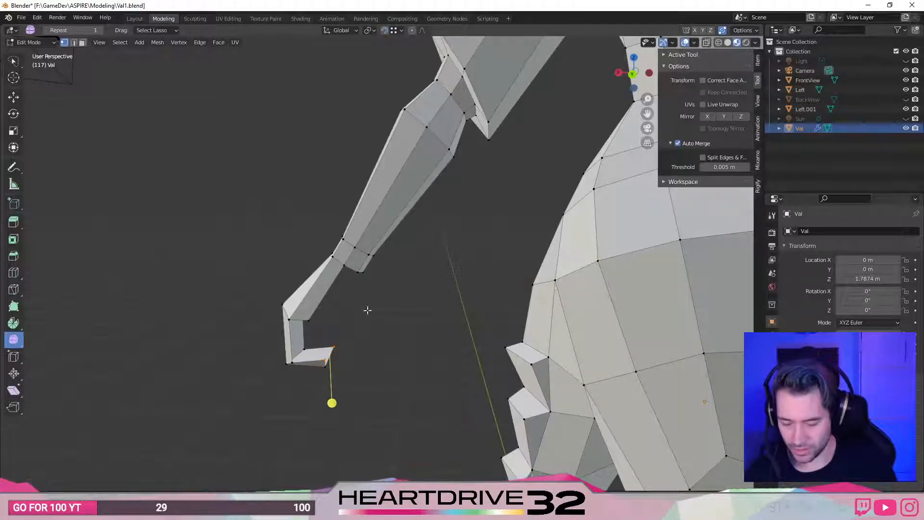
key(shift+v)
click(352, 320)
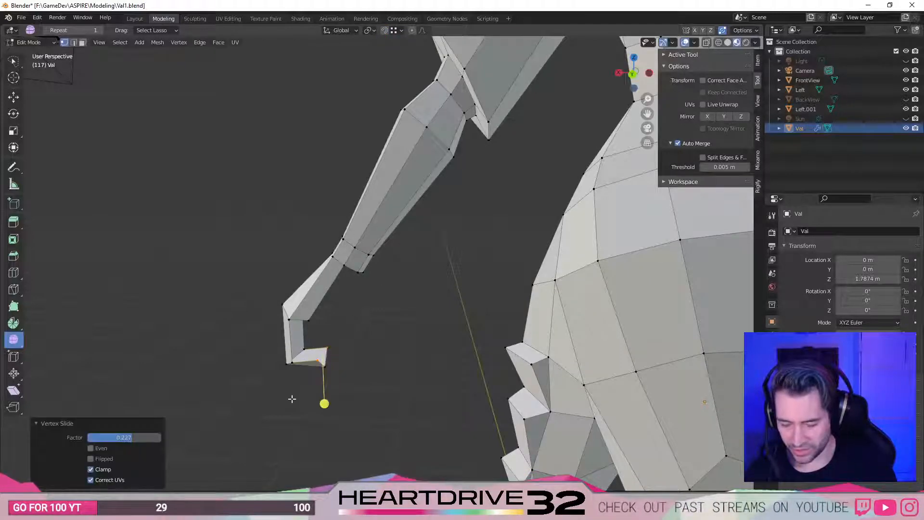
Slide the fingertip end vertices once more along their edges in the back view.
key(KP_3)
key(ctrl+KP_1)
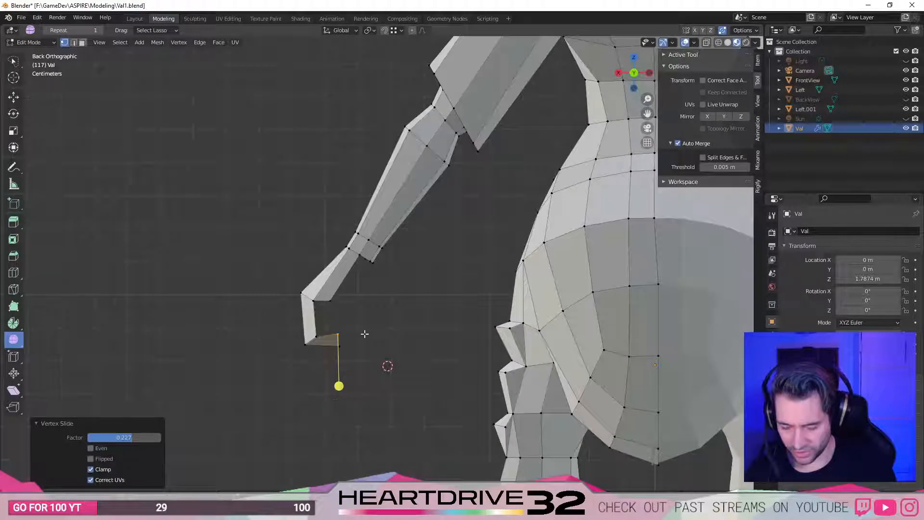
key(shift+v)
click(369, 319)
Try extruding a vertex about 0.063 m in X and -0.181 m in Z beside the hand and repositioning it from the right side.
middle_drag(244, 408, 424, 332)
middle_drag(405, 261, 427, 306)
key(g)
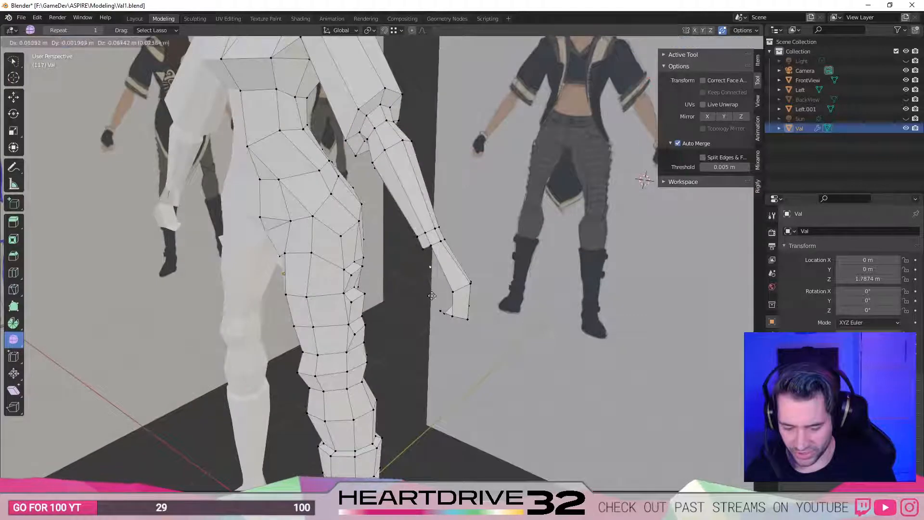
click(431, 323)
key(KP_3)
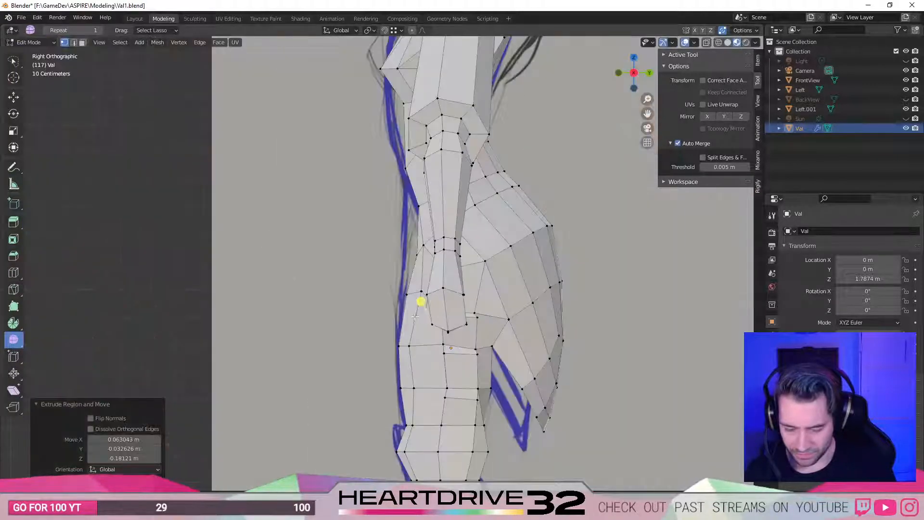
key(g)
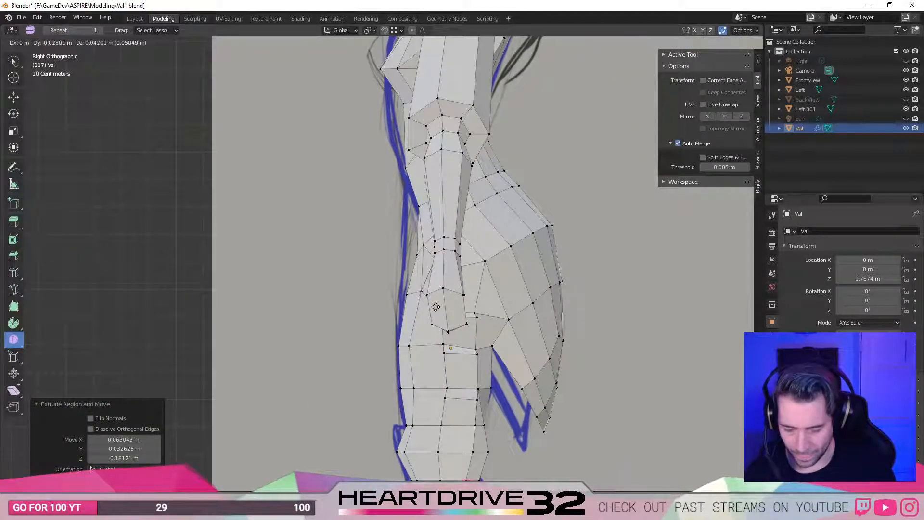
click(437, 306)
middle_drag(426, 296, 480, 300)
key(ctrl+z)
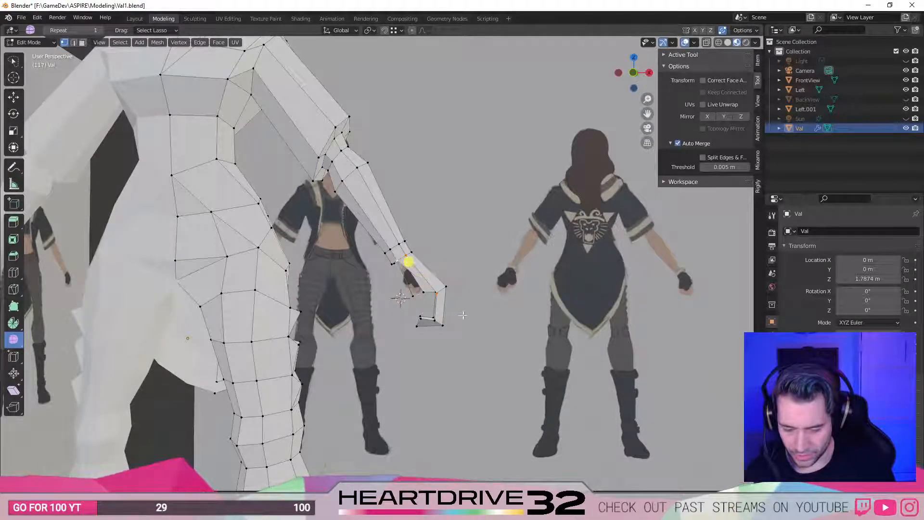
Vertex-slide the selected vertex on the front side of the hand by a factor of about 0.4.
mouse_move(414, 298)
middle_down()
mouse_move(456, 317)
mouse_move(444, 331)
middle_up()
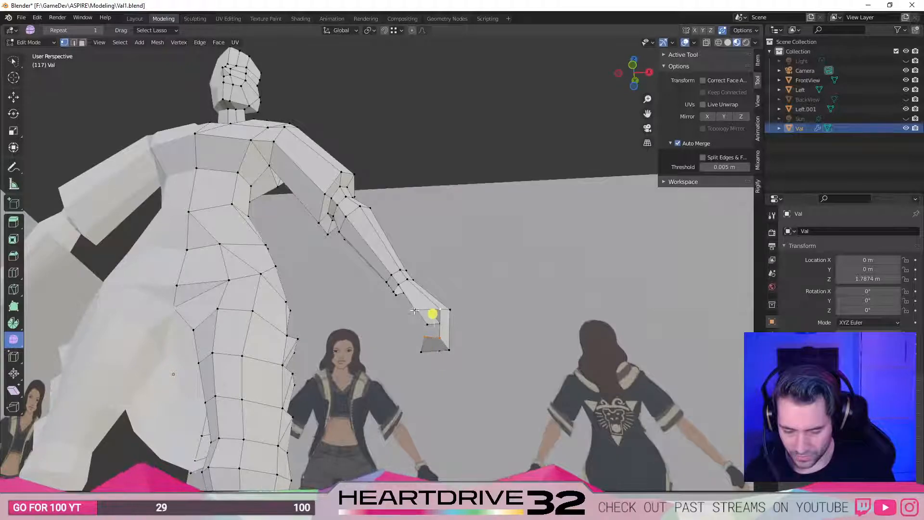
mouse_move(439, 315)
middle_down()
mouse_move(398, 339)
mouse_move(367, 336)
mouse_move(414, 318)
middle_up()
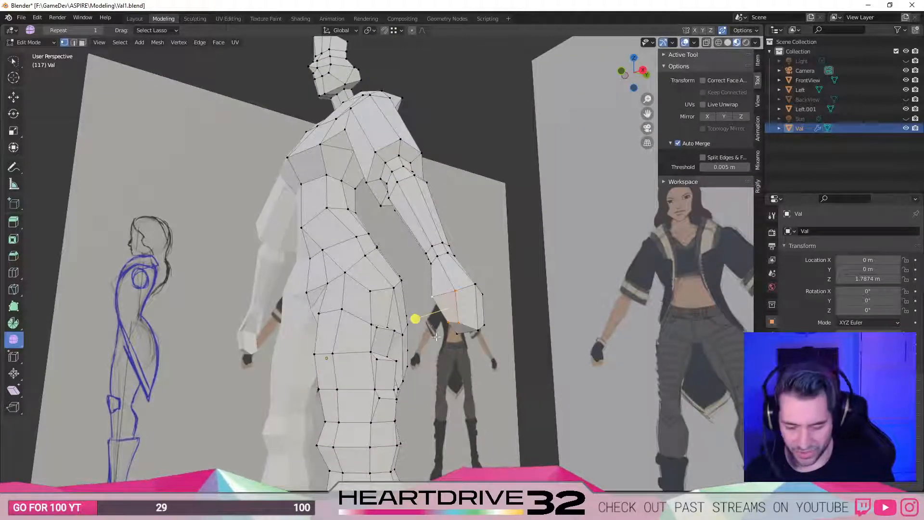
key(shift+v)
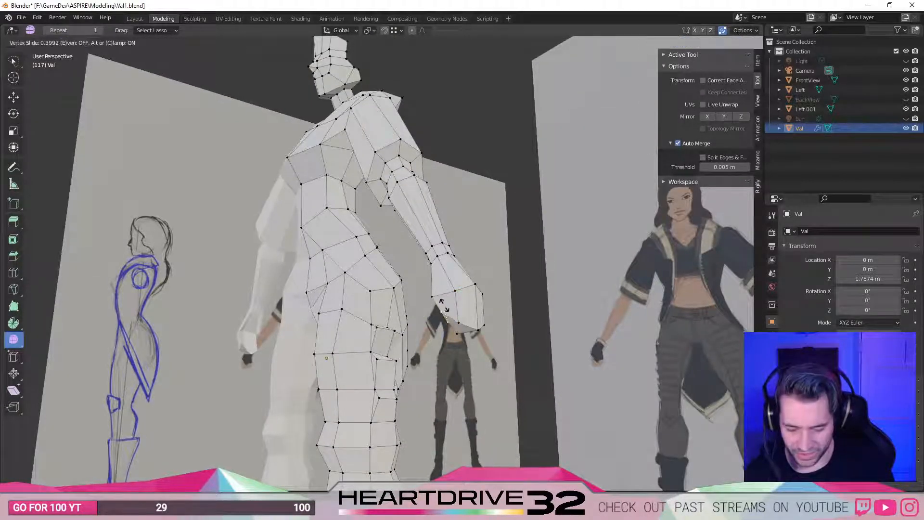
click(441, 303)
Edge-slide the front finger edge up toward the knuckles by a factor of 0.386.
middle_drag(469, 346, 452, 327)
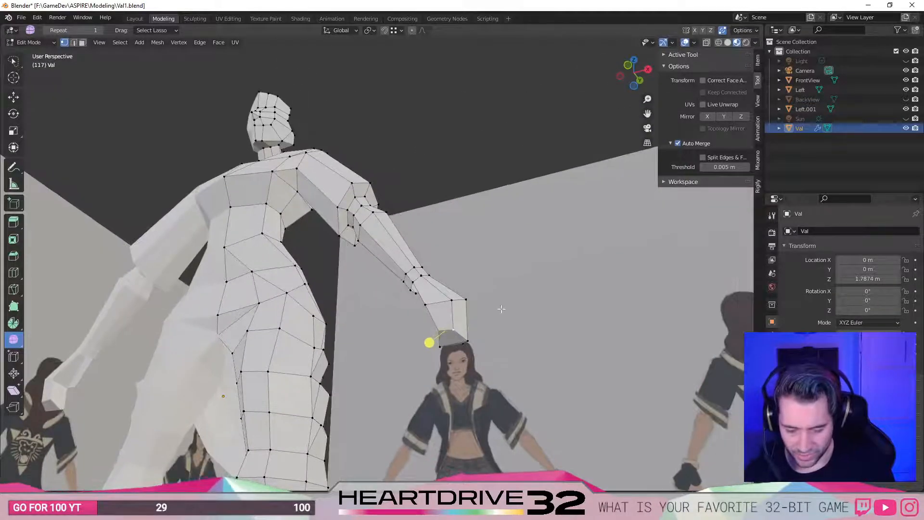
key(g)
key(g)
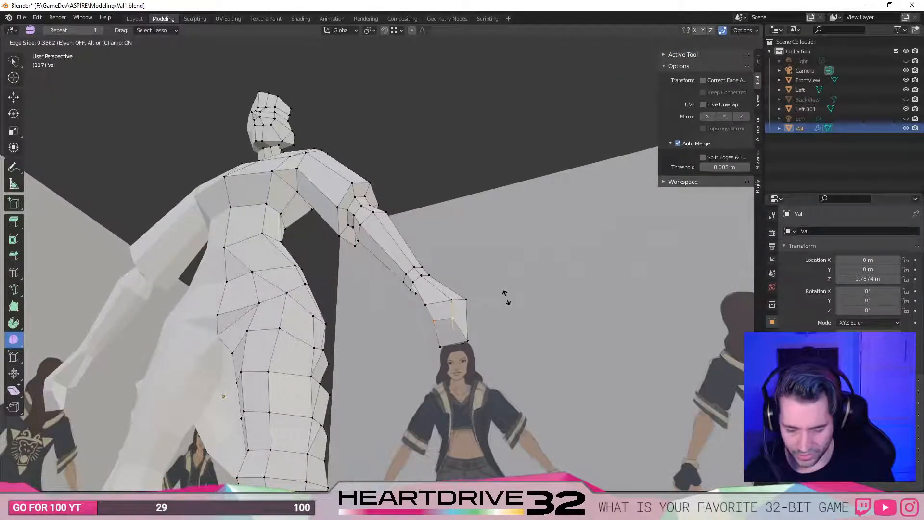
click(505, 297)
Move the front finger edge about 0.0047 m along Y.
middle_drag(506, 297, 444, 321)
key(g)
key(x)
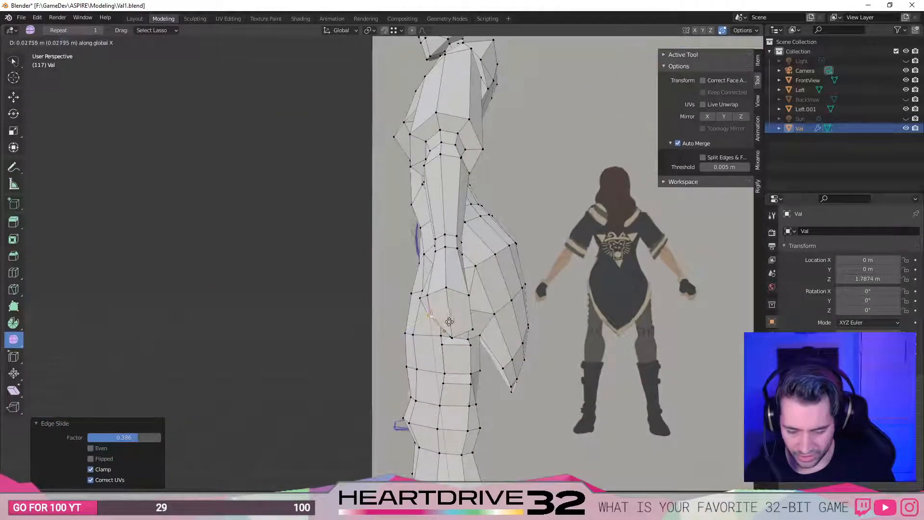
key(y)
click(446, 321)
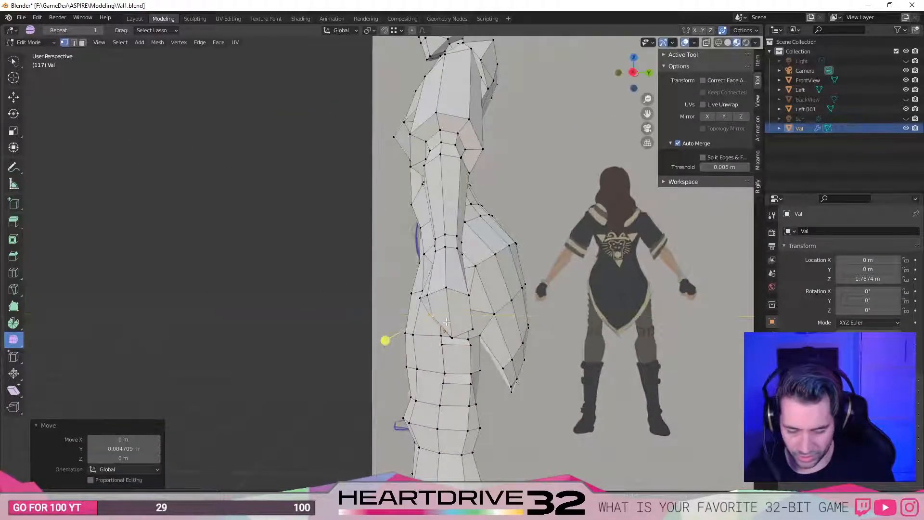
Inspect the inside of the hand and adjust the selected inner finger vertex along X.
middle_drag(383, 339, 408, 345)
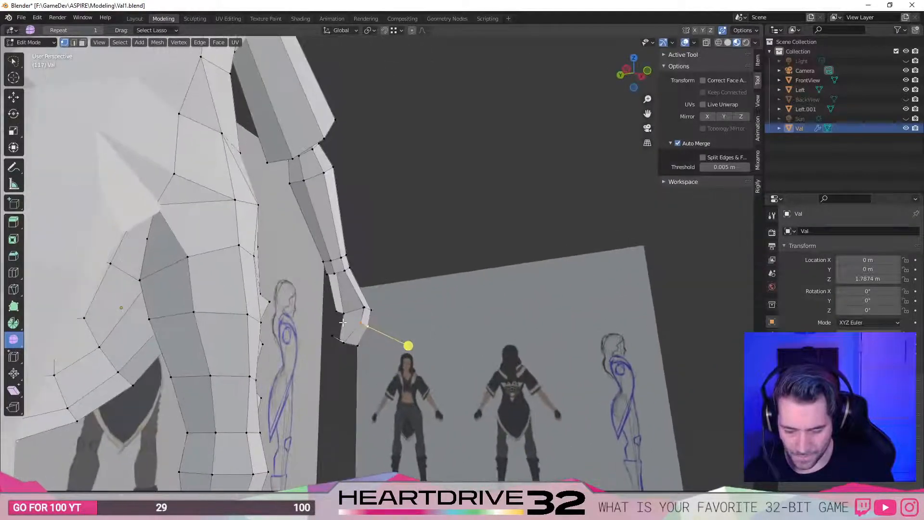
middle_drag(287, 340, 344, 350)
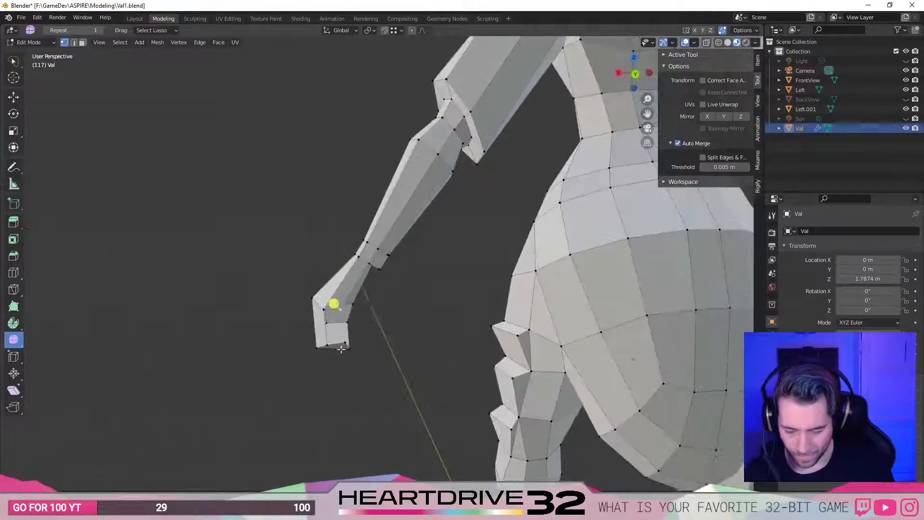
middle_drag(325, 311, 165, 299)
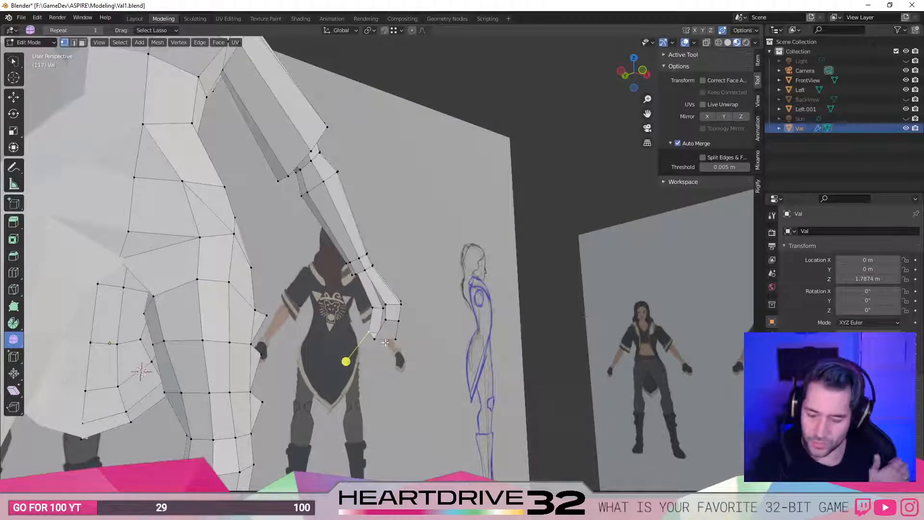
key(x)
click(385, 332)
Extrude the inner finger vertex across the palm, about -0.018 m in X and 0.03 m in Y.
mouse_move(385, 332)
middle_down()
mouse_move(359, 308)
mouse_move(373, 334)
middle_up()
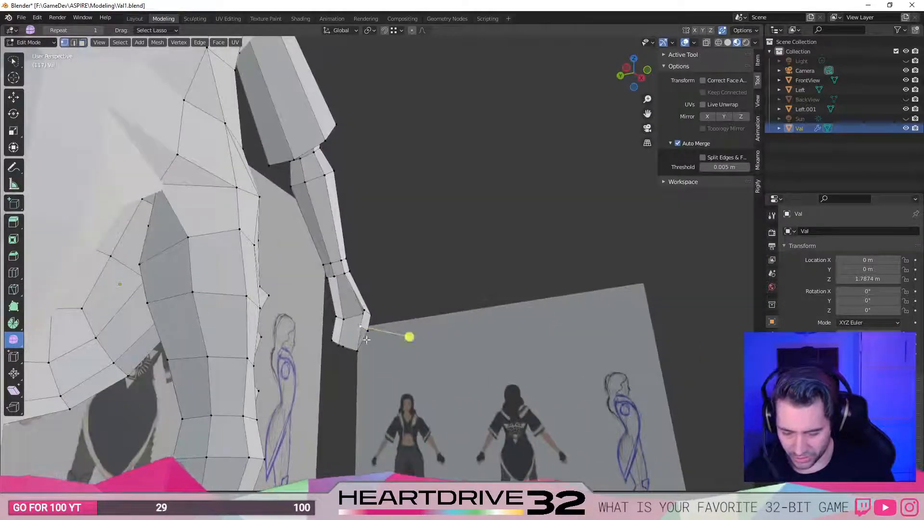
key(g)
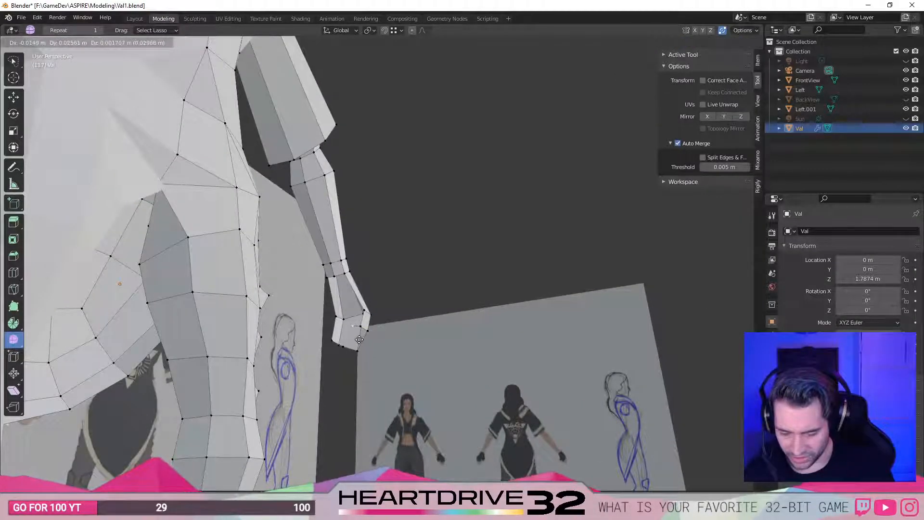
click(358, 339)
key(KP_1)
key(ctrl+KP_3)
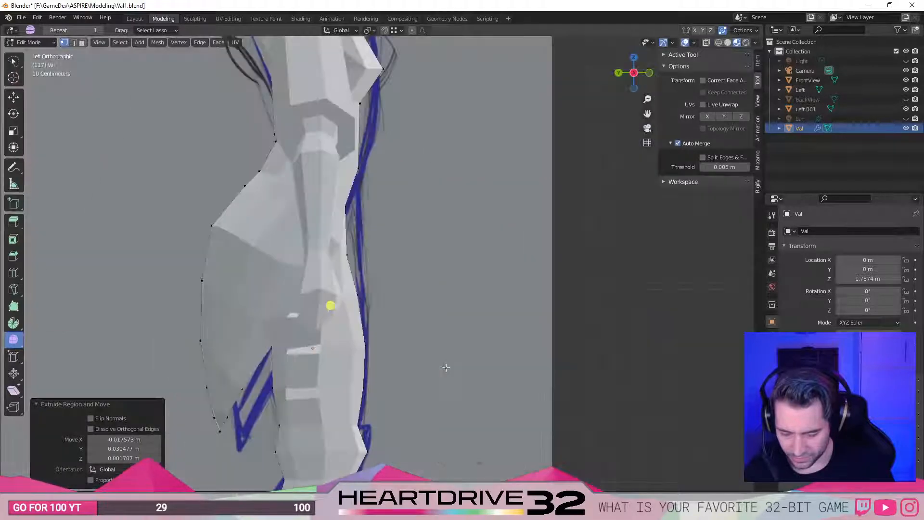
Extrude the inner hand vertex about -0.024 m in X and 0.049 m in Z, and select the neighbouring hand vertices.
key(KP_1)
middle_drag(373, 319, 358, 322)
key(e)
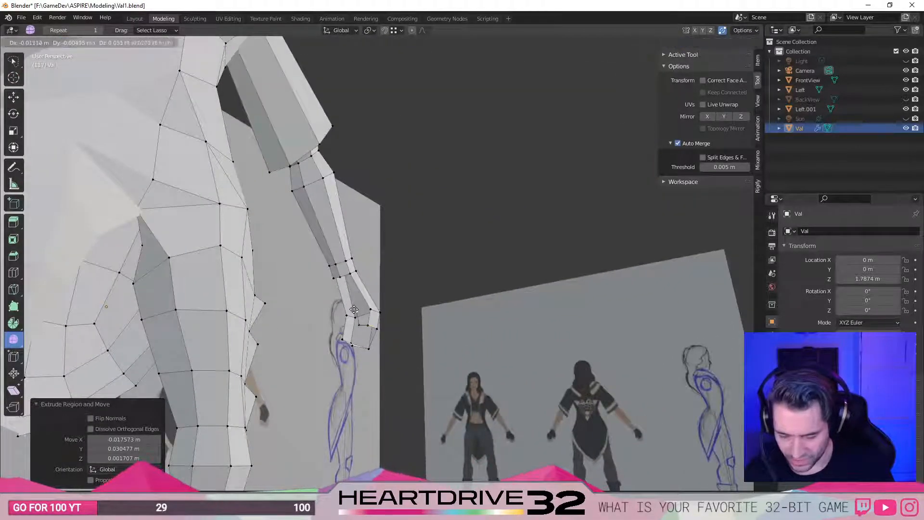
click(353, 310)
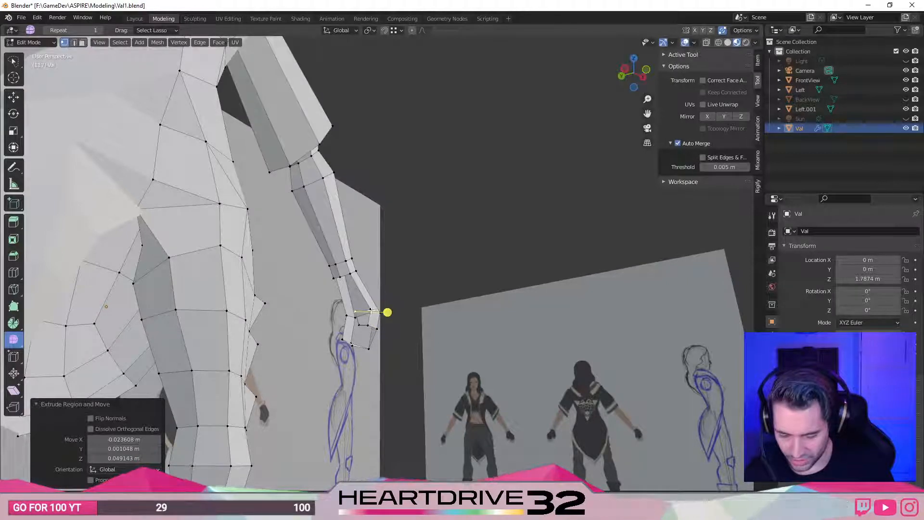
shift+click(371, 311)
shift+click(367, 326)
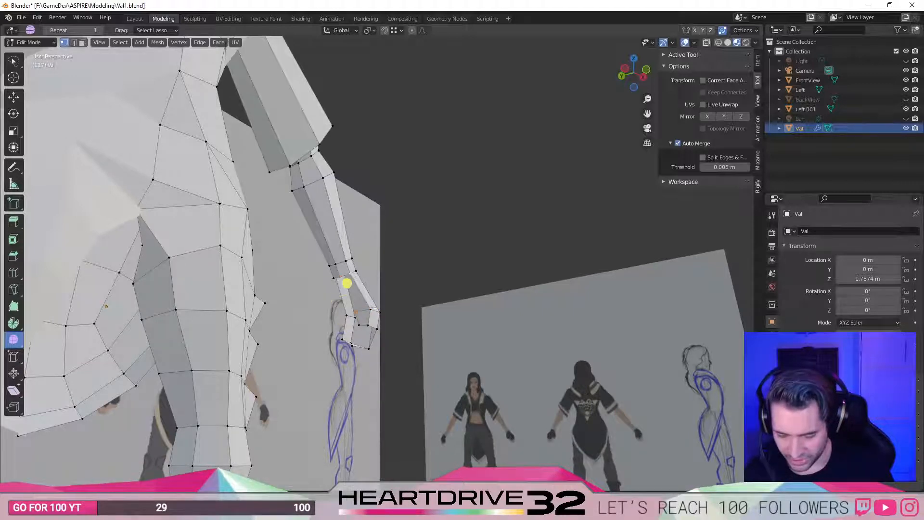
Extrude the inner hand edge across the palm by about -0.041 m in X, -0.03 m in Y and -0.03 m in Z.
middle_drag(395, 321, 454, 346)
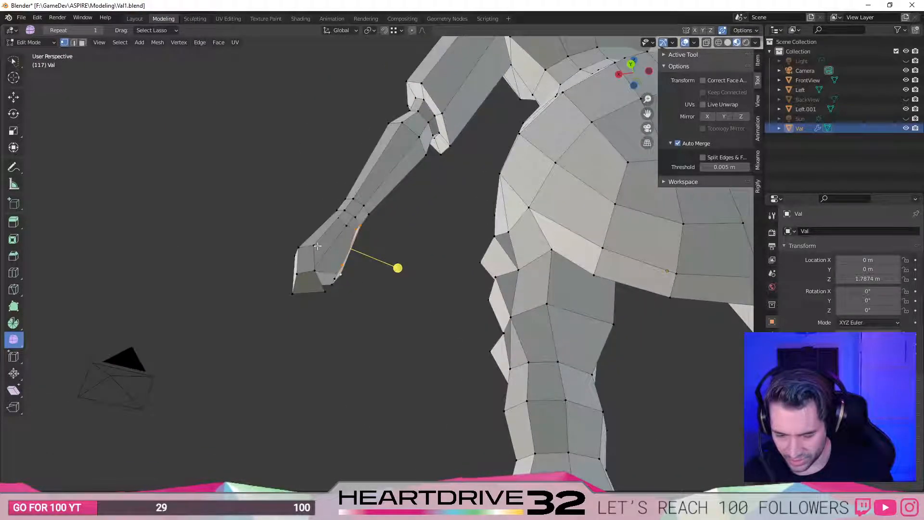
middle_drag(337, 250, 318, 290)
key(e)
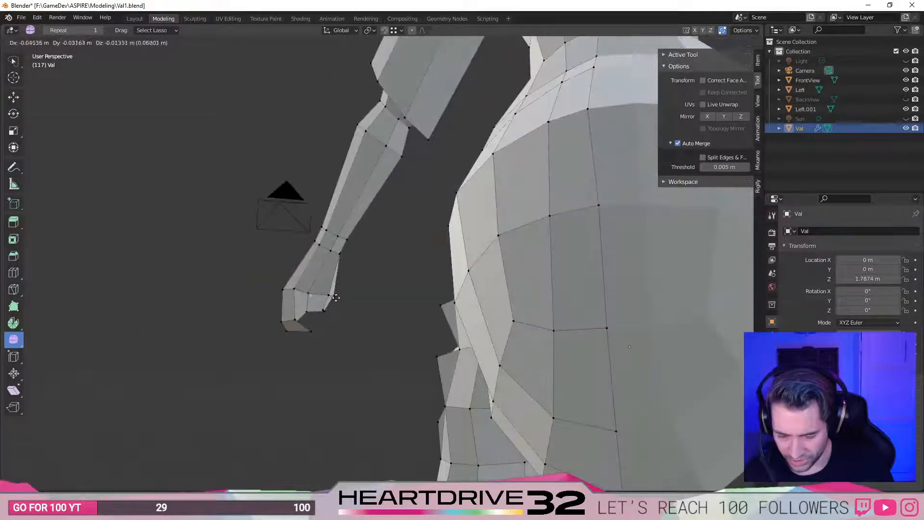
click(335, 299)
mouse_move(379, 317)
alt+middle_down()
mouse_move(290, 321)
mouse_move(391, 324)
alt+middle_up()
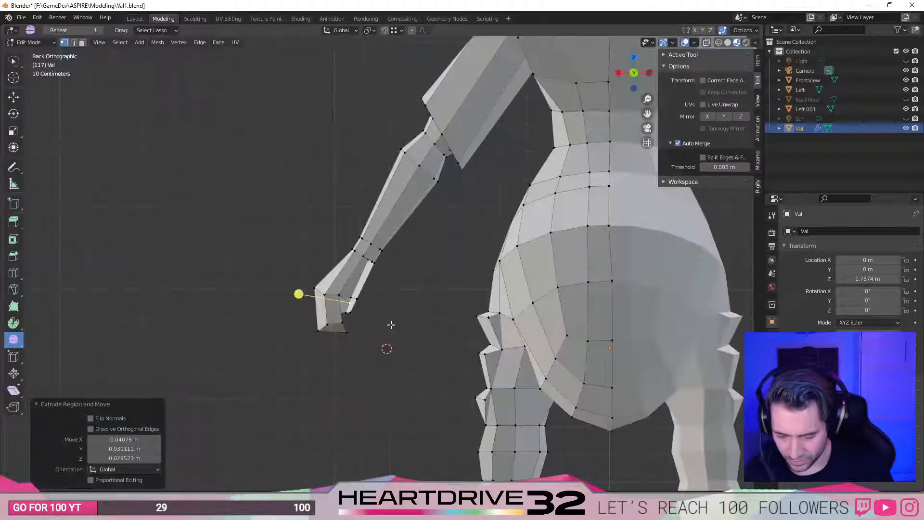
Reposition the extruded palm vertices in the back view, starting with a move of about -0.011 m in X and 0.025 m in Z.
key(g)
click(393, 318)
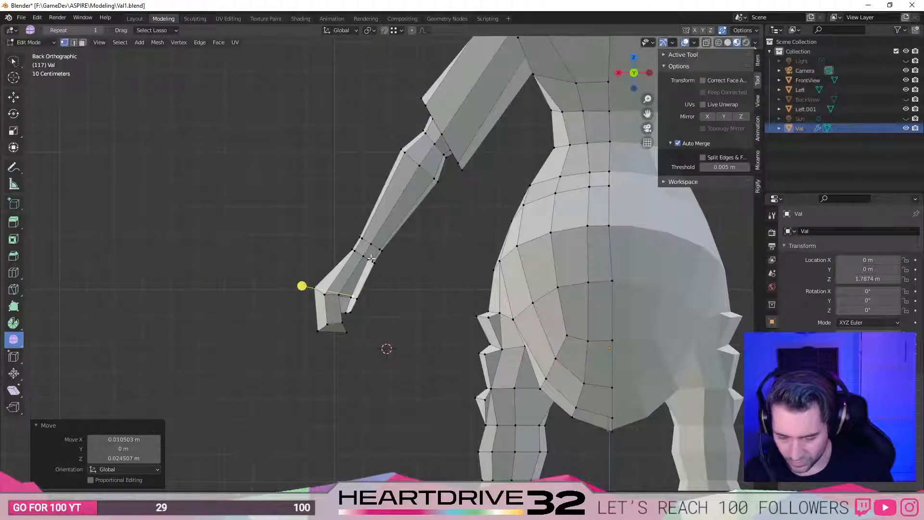
key(g)
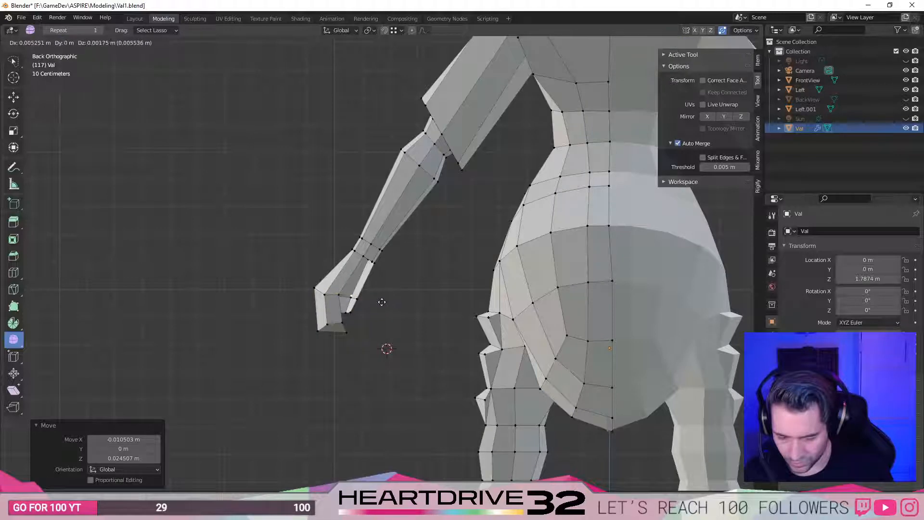
click(382, 303)
key(g)
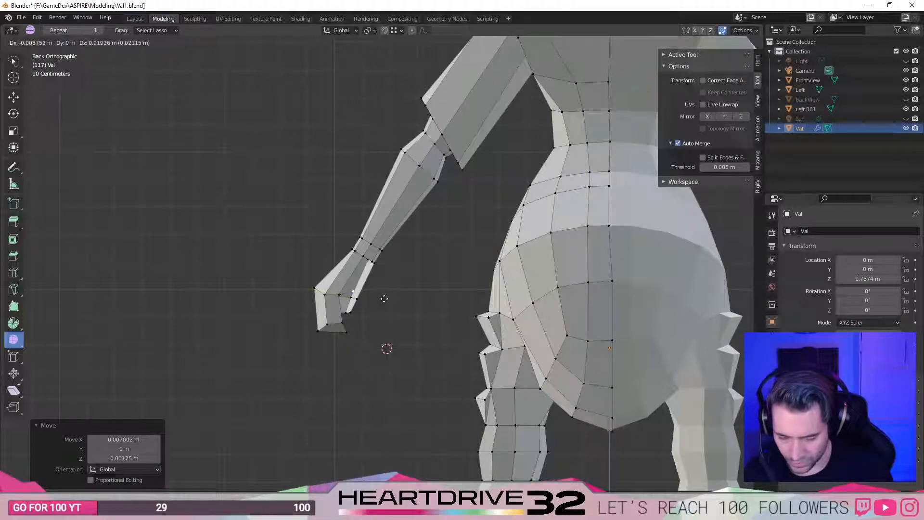
click(387, 295)
Shift the selected palm vertex along X and about -0.021 m along Y to shape the inside of the hand.
middle_drag(396, 291, 327, 255)
middle_drag(358, 291, 298, 396)
key(g)
click(407, 353)
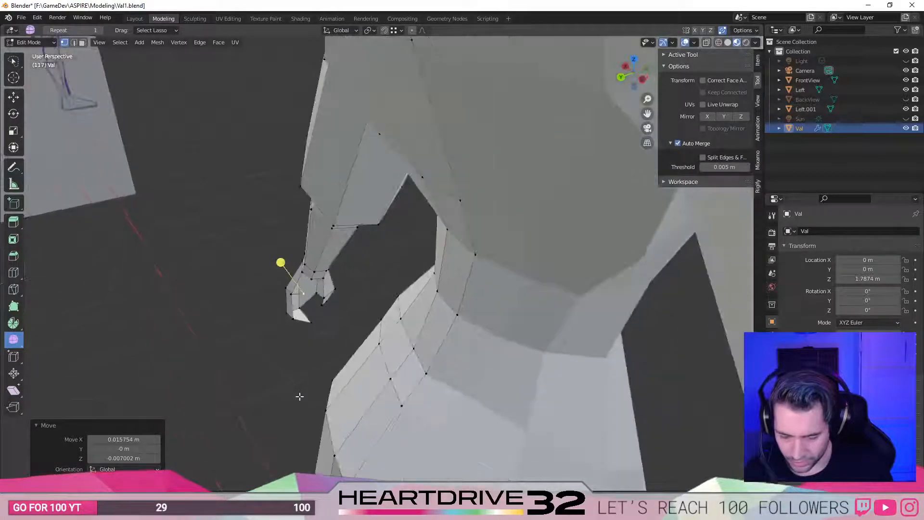
key(g)
key(x)
click(301, 391)
key(g)
key(y)
click(302, 385)
middle_drag(302, 385, 372, 310)
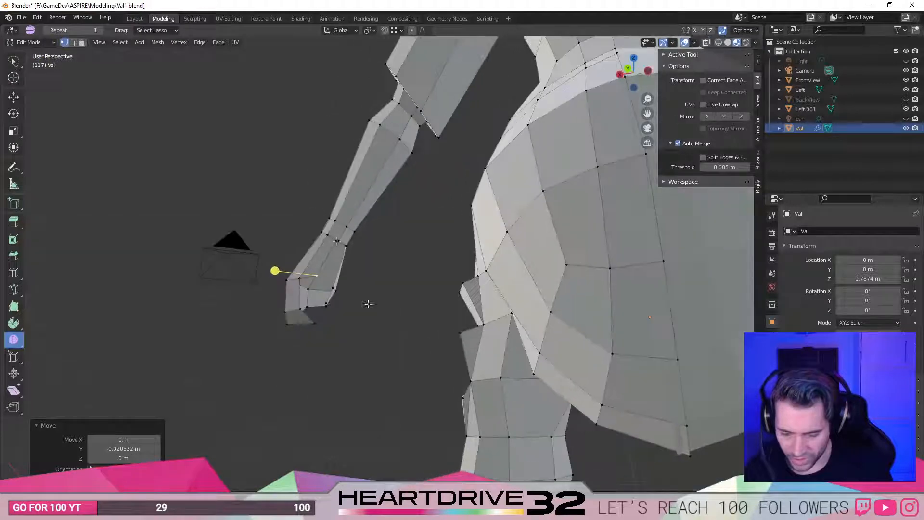
Slide the inner palm vertex along its connected edge toward the thumb side of the hand.
click(337, 240)
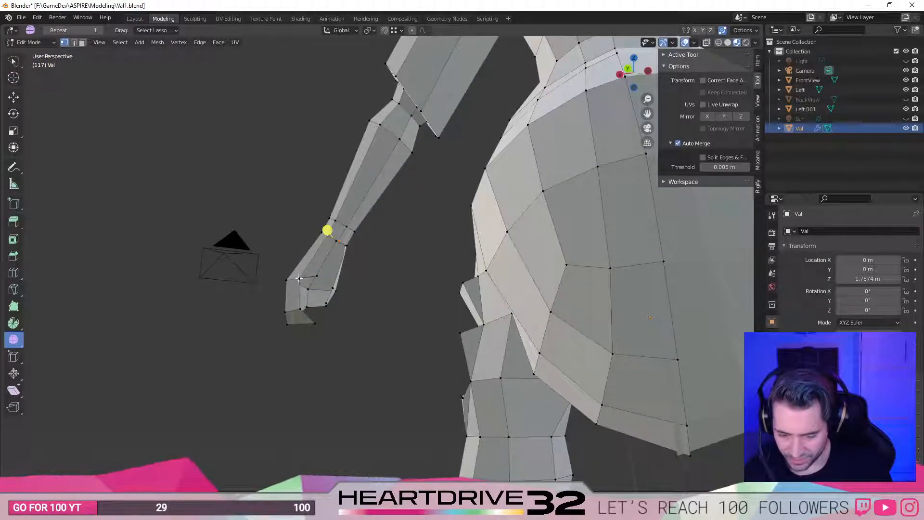
middle_drag(317, 275, 312, 333)
click(322, 302)
key(g)
key(g)
click(356, 292)
Move the inner palm vertex about -0.032 m along Y and -0.017 m along X.
key(g)
key(y)
click(351, 281)
key(g)
key(y)
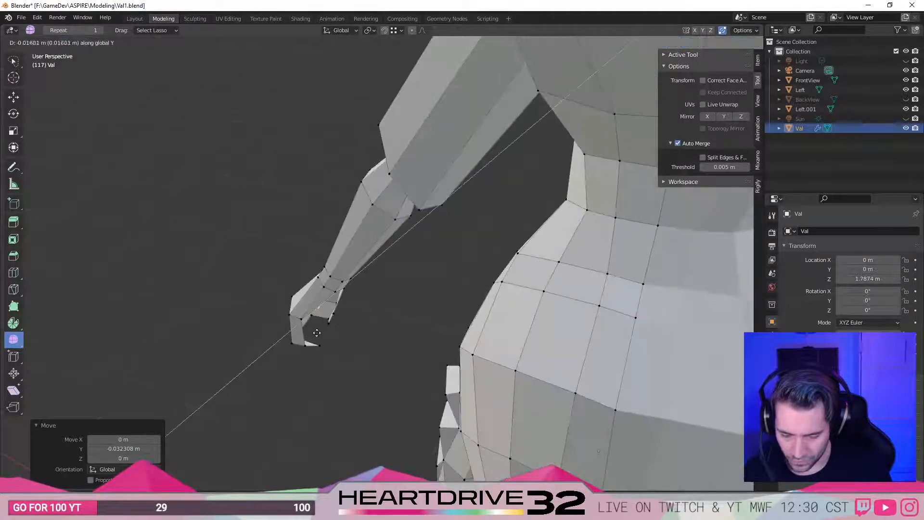
key(x)
click(317, 332)
middle_drag(318, 332, 331, 298)
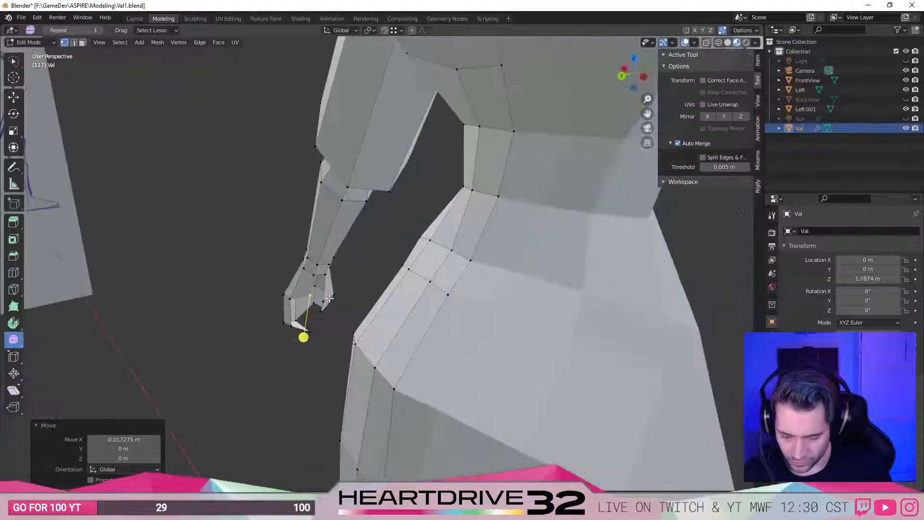
Extrude from the inner edge of the hand by about 0.026 m in X, 0.014 m in Y and 0.022 m in Z.
click(322, 301)
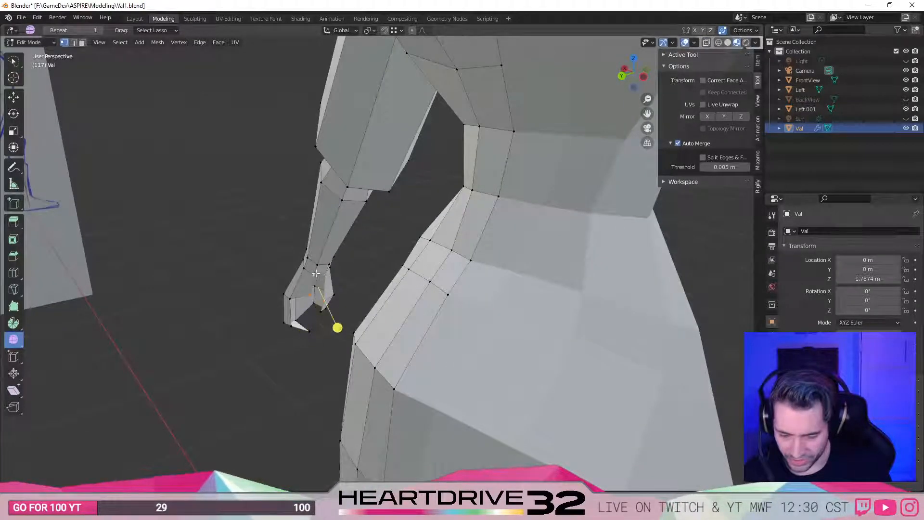
mouse_move(316, 344)
middle_down()
mouse_move(334, 289)
mouse_move(333, 313)
mouse_move(316, 343)
middle_up()
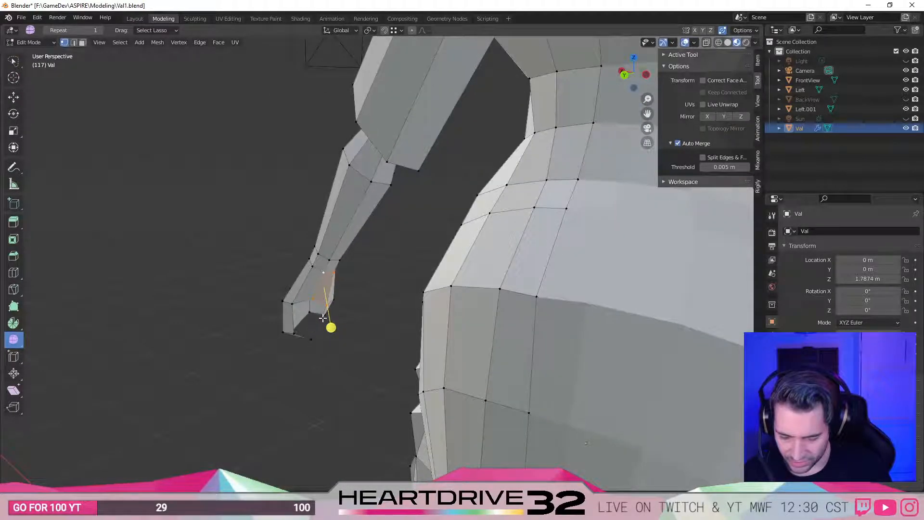
key(g)
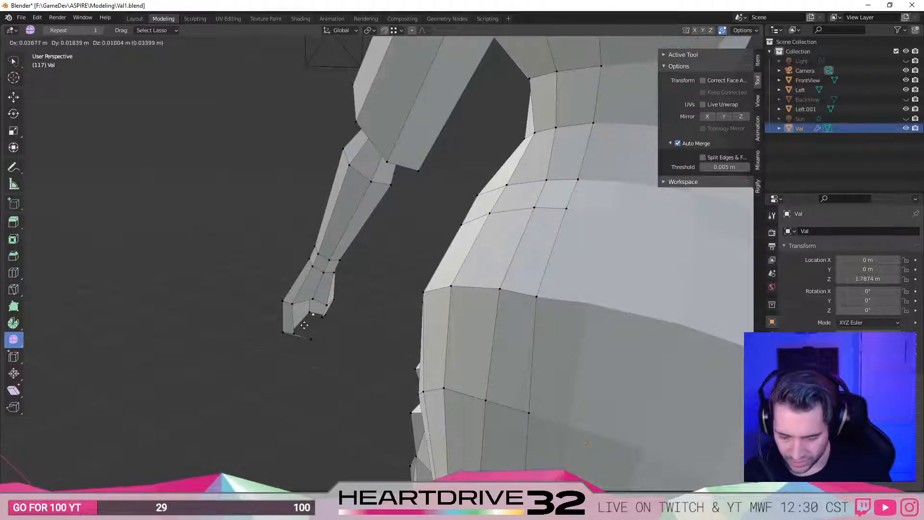
click(305, 321)
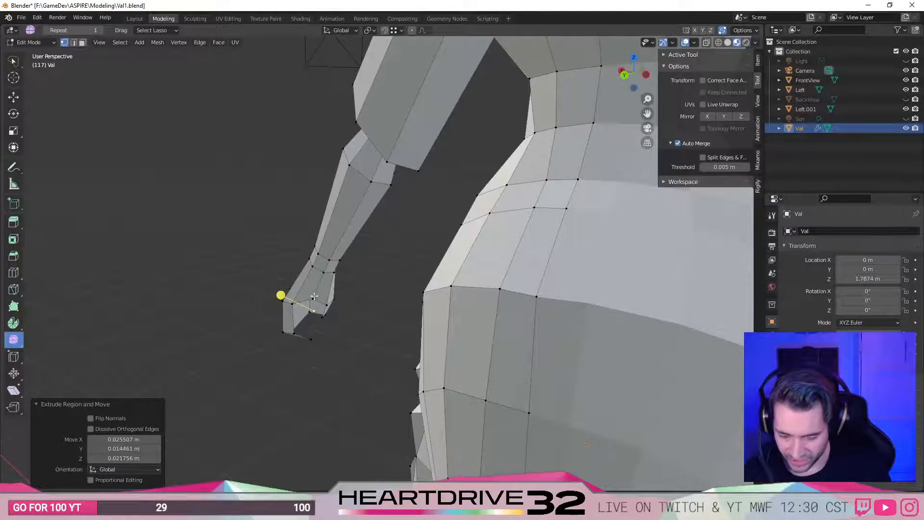
Extrude the lower palm vertex about -0.026 m in X and 0.043 m in Y, and form a small face with its neighbours.
mouse_move(322, 315)
middle_down()
mouse_move(308, 318)
mouse_move(298, 269)
mouse_move(294, 312)
mouse_move(314, 325)
middle_up()
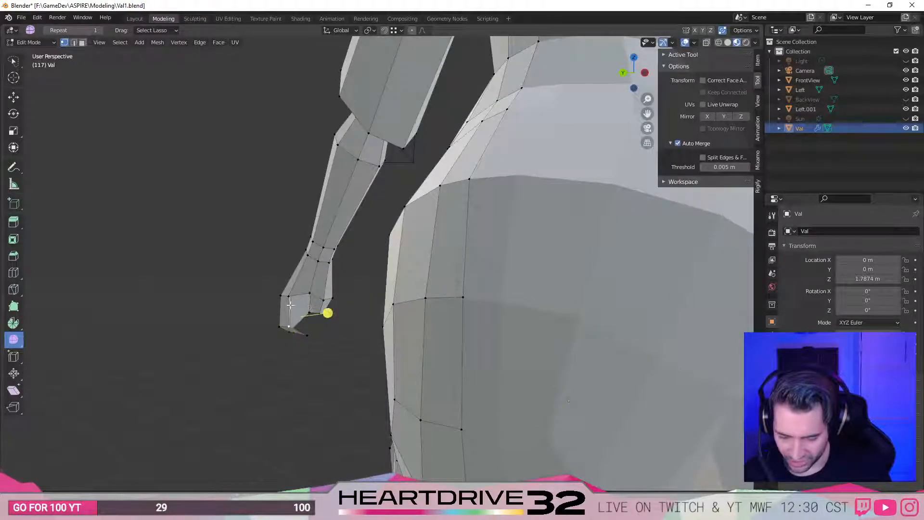
middle_drag(325, 354, 299, 312)
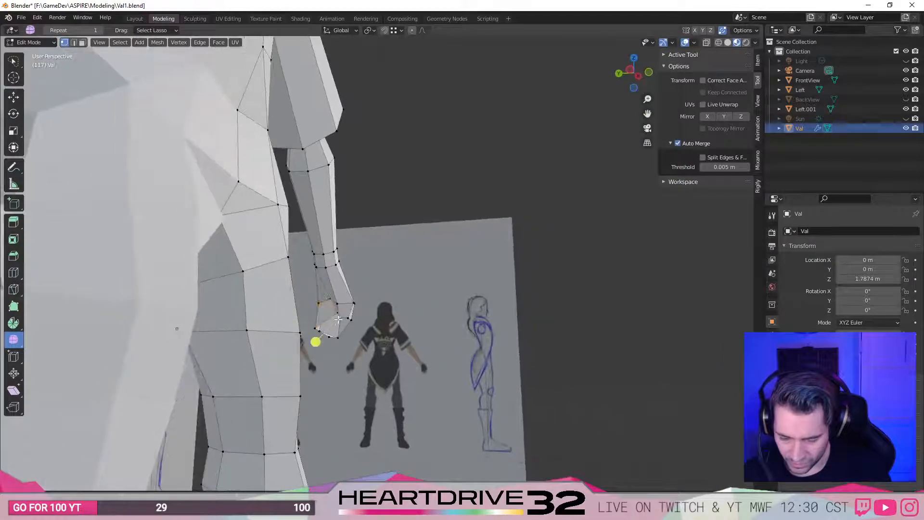
middle_drag(264, 340, 336, 366)
scroll(336, 366, up, 3)
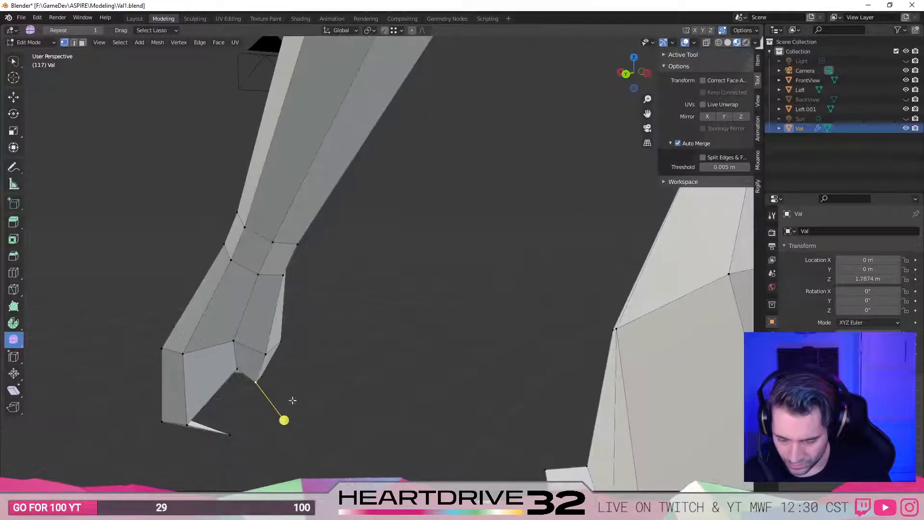
middle_drag(277, 407, 330, 472)
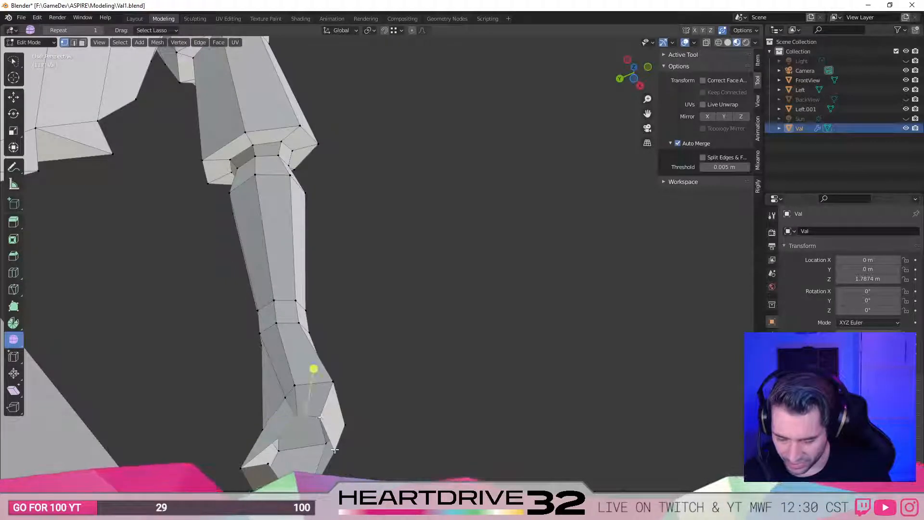
key(e)
click(296, 454)
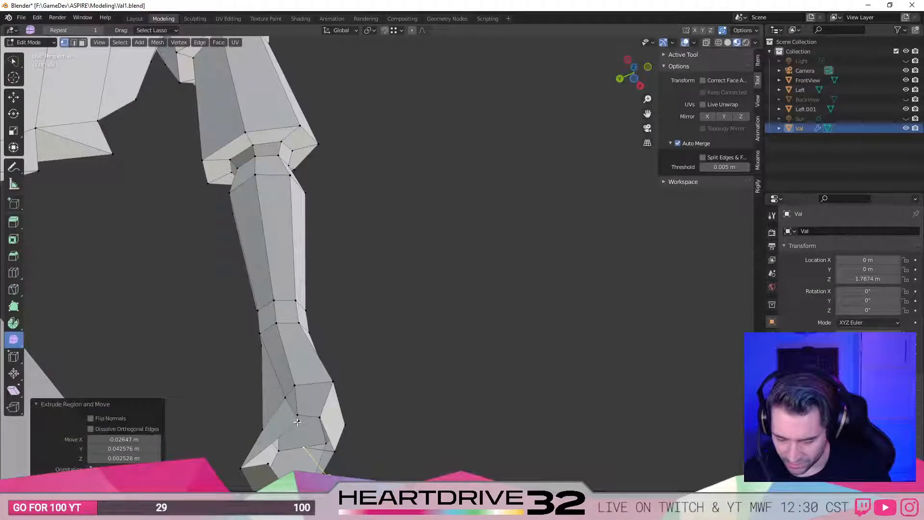
key(g)
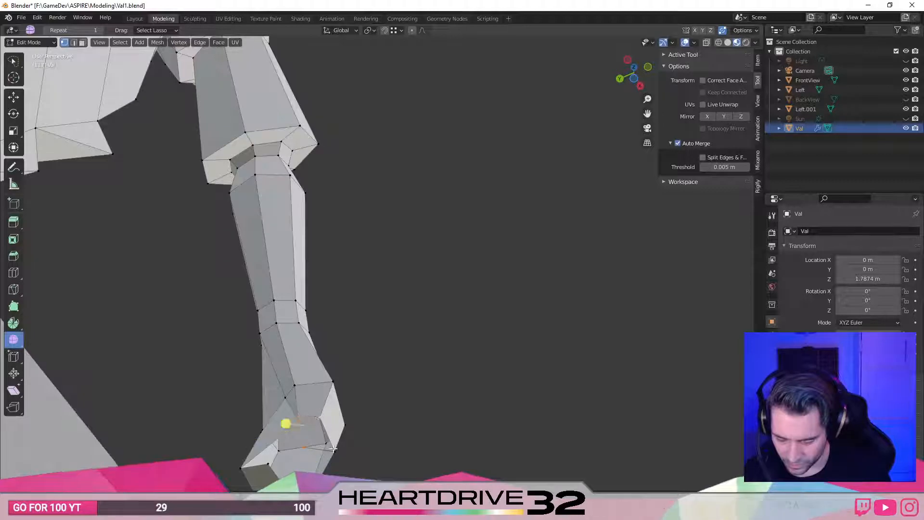
middle_drag(375, 433, 338, 305)
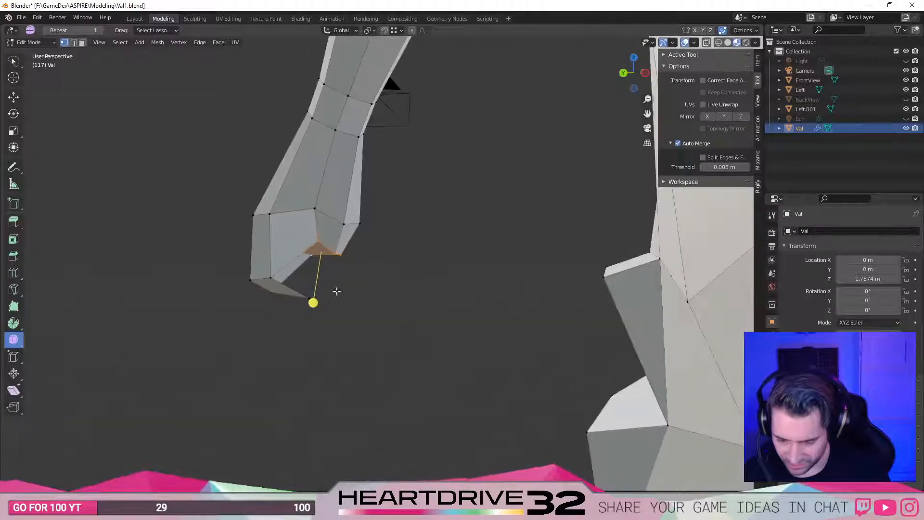
Delete the selected geometry under the palm and raise the inner palm vertex about 0.012 m along Z.
key(x)
click(293, 238)
middle_drag(293, 262, 312, 248)
key(1)
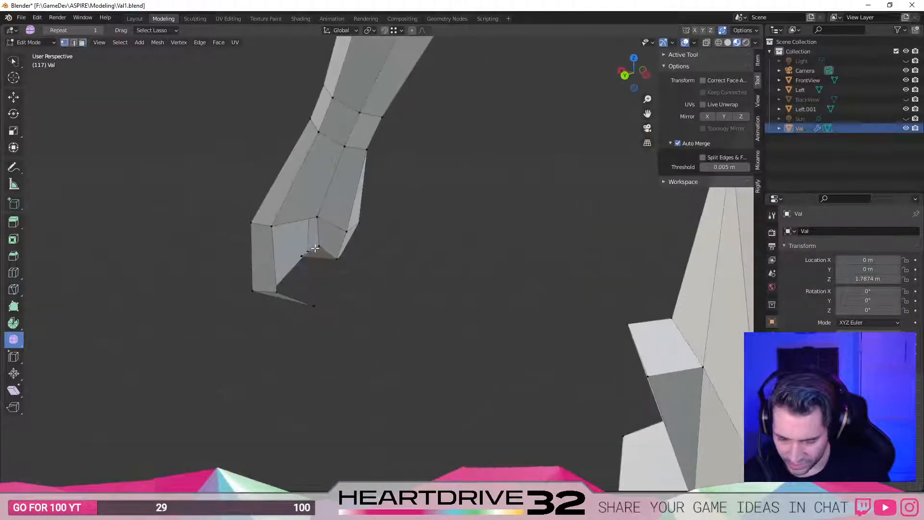
middle_drag(300, 280, 309, 247)
key(g)
key(z)
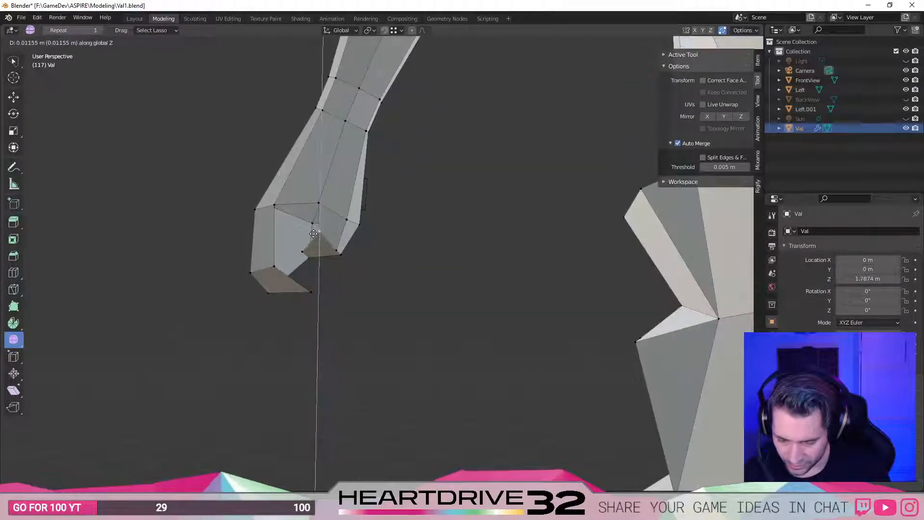
click(314, 234)
Delete the small face on the underside of the palm next to the curled fingers.
middle_drag(334, 336, 324, 292)
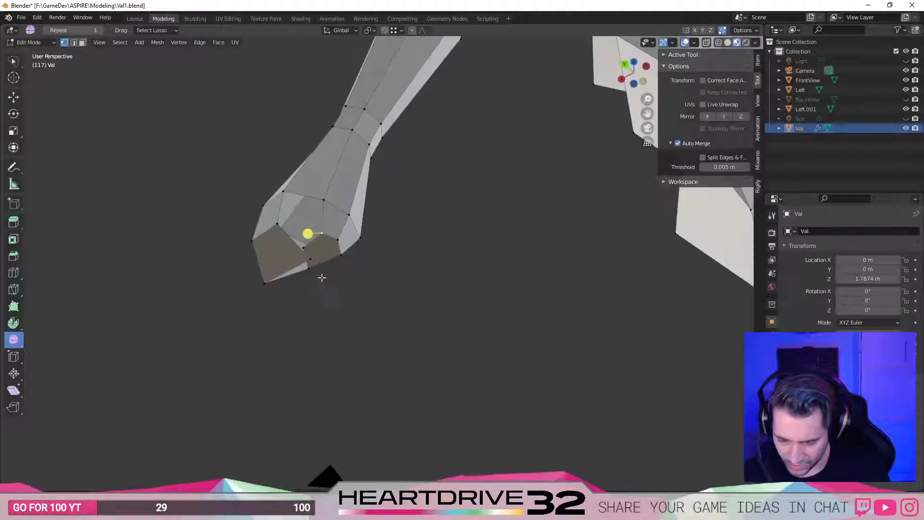
middle_drag(319, 258, 342, 234)
key(x)
click(260, 229)
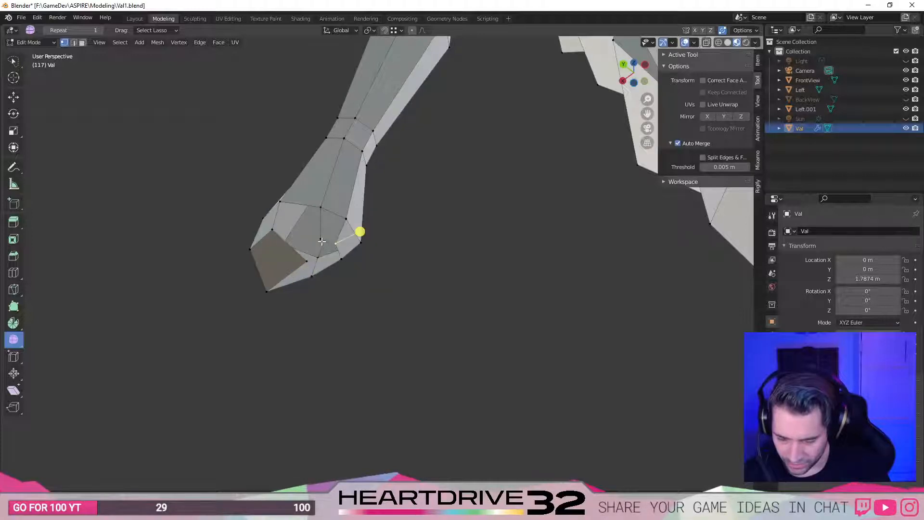
Move the inner vertex of the palm opening about 0.022 m along Z.
middle_drag(298, 232, 342, 264)
key(g)
key(z)
click(338, 245)
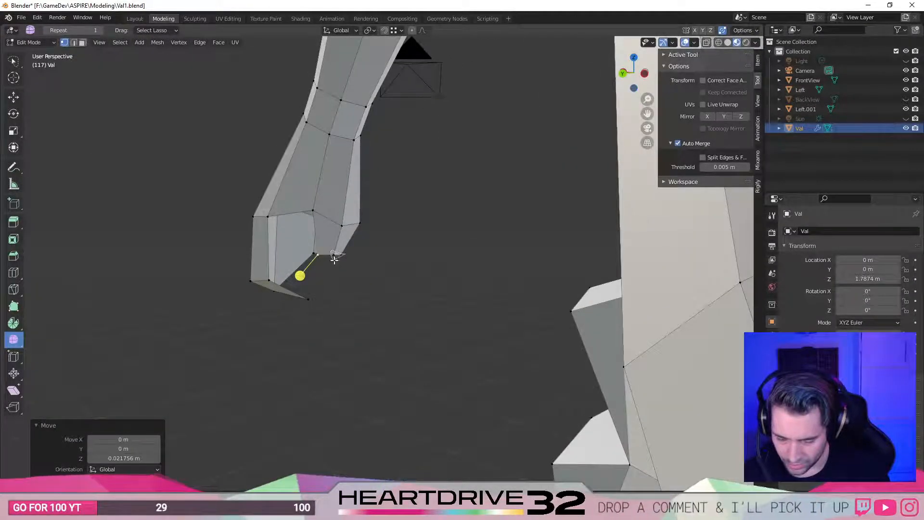
Try to shift the lower palm corner vertex about 0.017 m in X and 0.018 m in Y, try a Z move, and undo the changes.
drag(334, 260, 338, 257)
key(g)
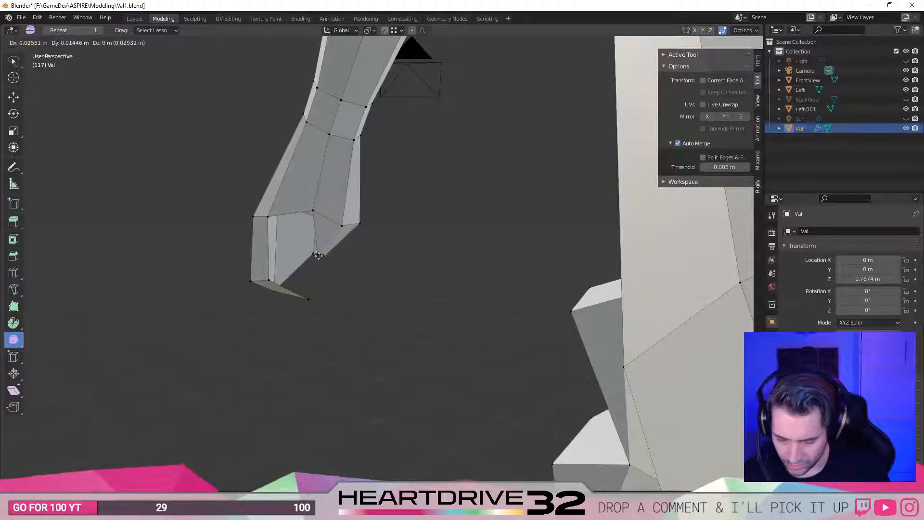
click(333, 257)
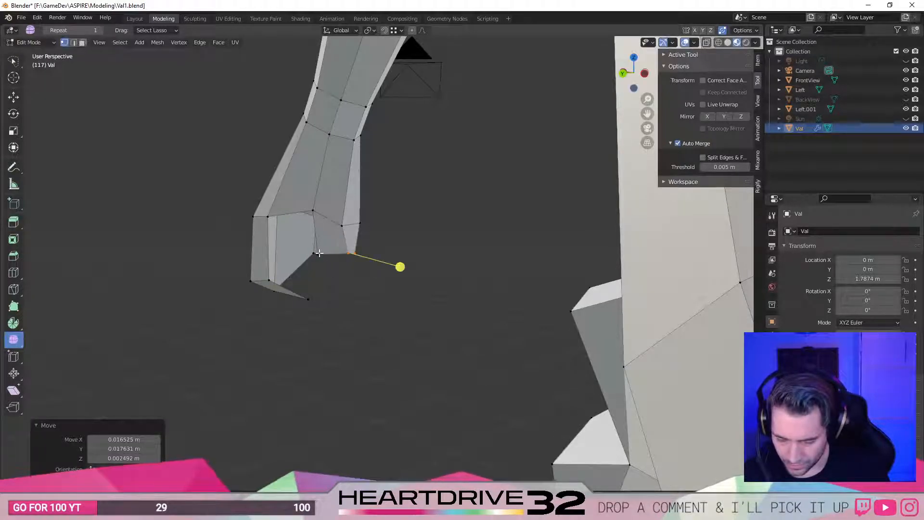
key(g)
key(z)
click(378, 282)
key(ctrl+z)
Move the lower palm corner vertex about 0.0017 m along Z and check the hand from the outer side.
key(g)
key(z)
click(332, 260)
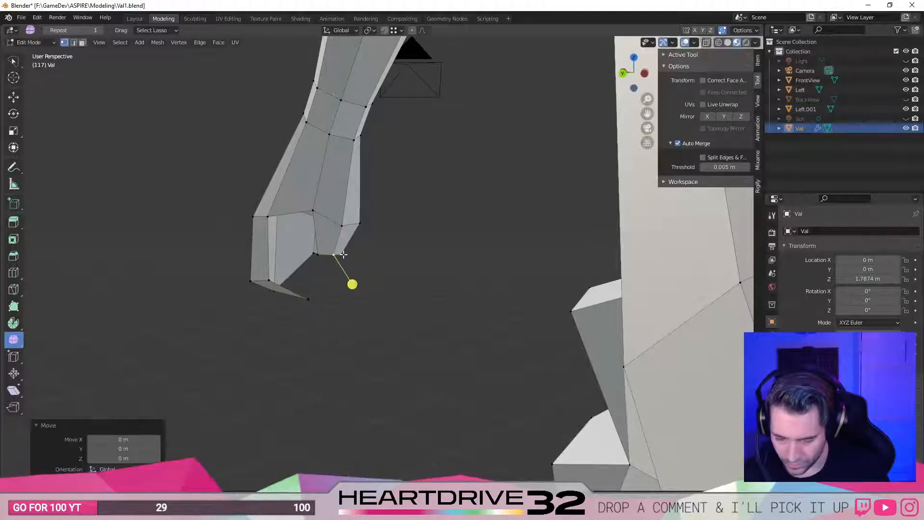
key(g)
key(z)
click(338, 255)
mouse_move(320, 306)
middle_down()
mouse_move(326, 284)
mouse_move(357, 293)
mouse_move(336, 276)
mouse_move(351, 310)
mouse_move(351, 295)
mouse_move(404, 270)
mouse_move(492, 288)
mouse_move(516, 326)
mouse_move(581, 306)
mouse_move(450, 310)
mouse_move(435, 366)
middle_up()
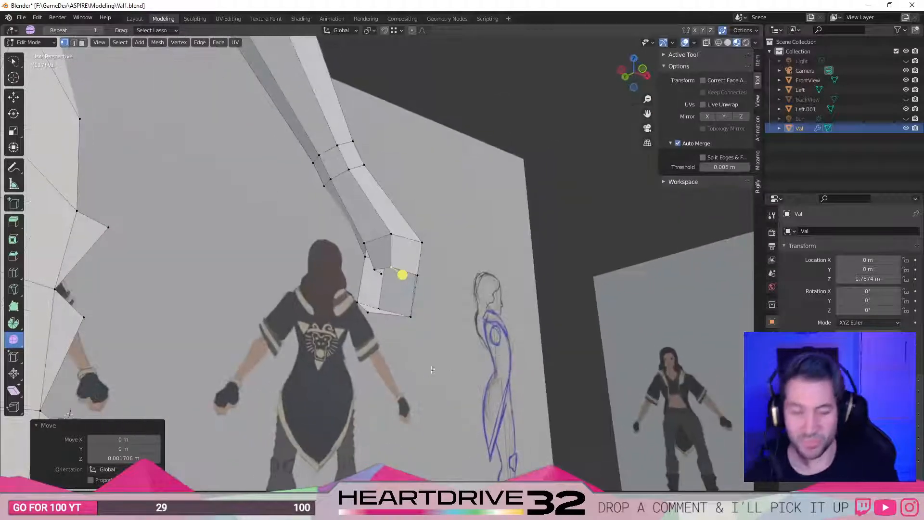
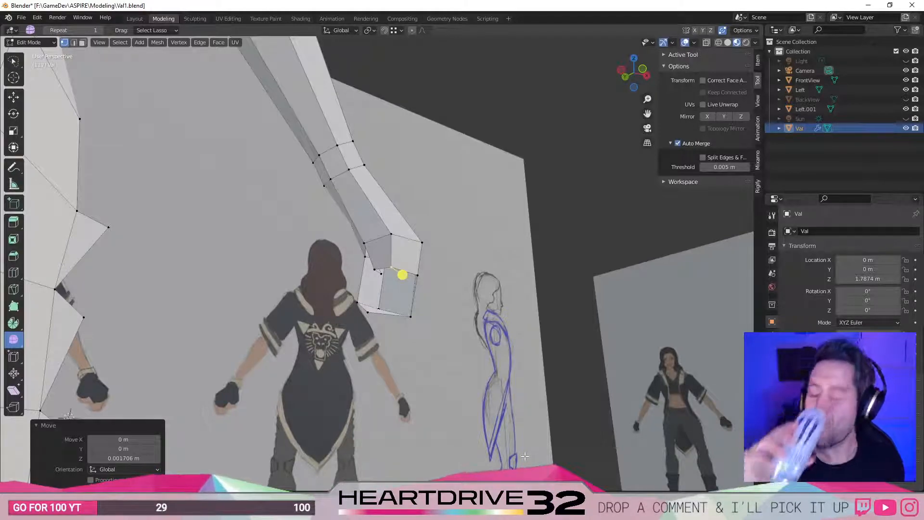
Slide the bottom vertex of the curled fingers along its edge by a factor of 0.240.
middle_drag(427, 330, 474, 286)
middle_drag(454, 275, 395, 272)
scroll(396, 273, up, 8)
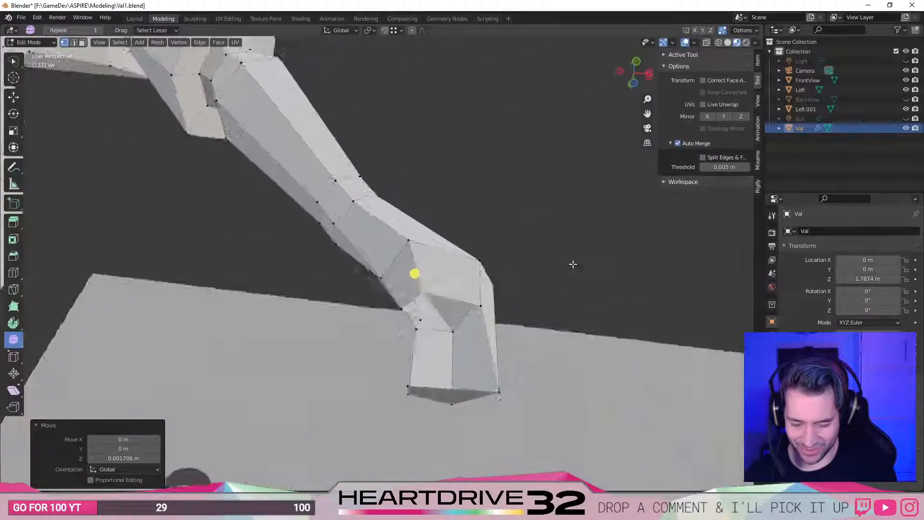
scroll(414, 273, down, 3)
mouse_move(409, 268)
middle_down()
mouse_move(385, 264)
mouse_move(402, 264)
middle_up()
scroll(385, 264, up, 4)
scroll(491, 251, up, 2)
middle_drag(490, 252, 381, 265)
middle_drag(396, 390, 417, 350)
scroll(287, 375, up, 5)
scroll(287, 374, down, 5)
middle_drag(288, 375, 157, 359)
scroll(297, 376, up, 4)
scroll(297, 375, down, 4)
key(g)
key(g)
click(458, 313)
middle_drag(459, 314, 513, 285)
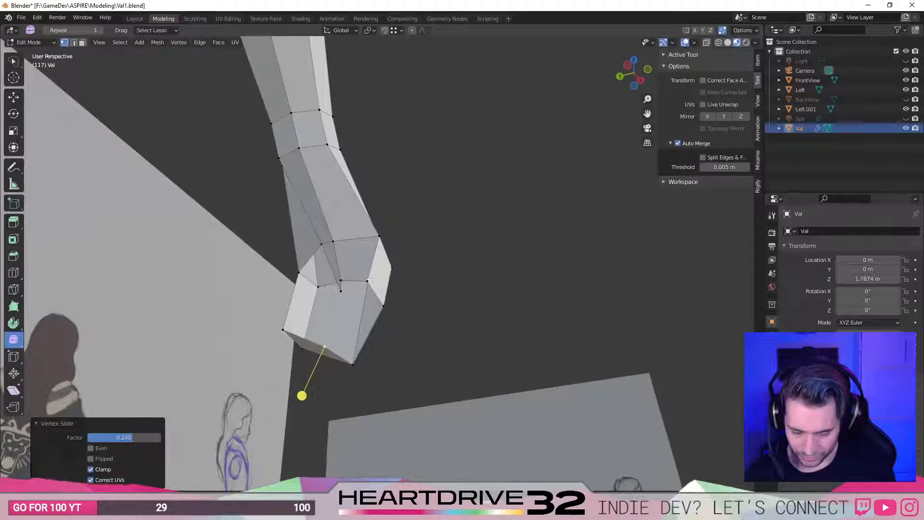
Fill the open palm side of the hand with faces between the finger, knuckle and inner palm vertices.
click(383, 305)
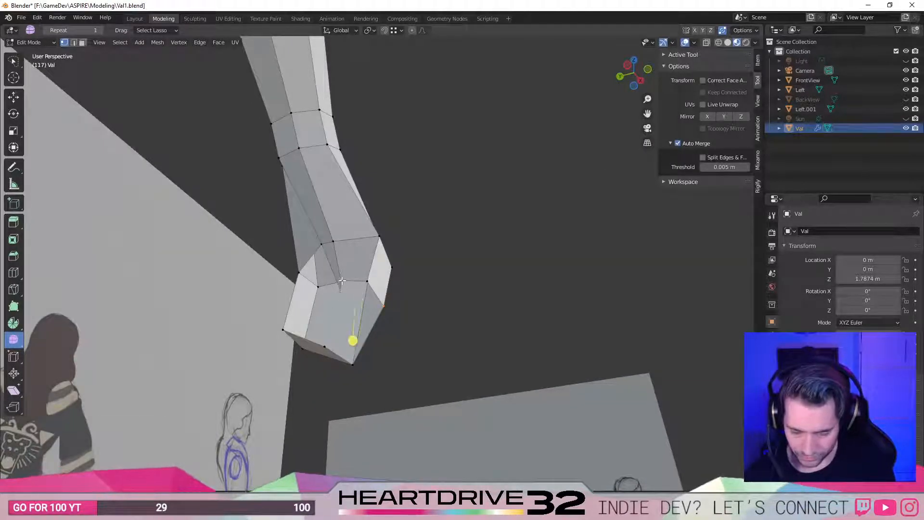
click(491, 313)
middle_drag(512, 289, 433, 303)
scroll(463, 300, up, 2)
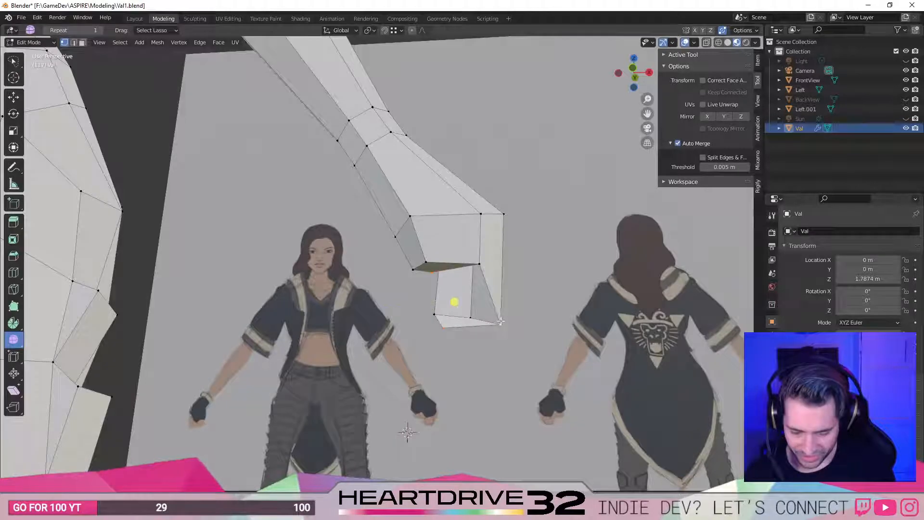
middle_drag(466, 303, 213, 281)
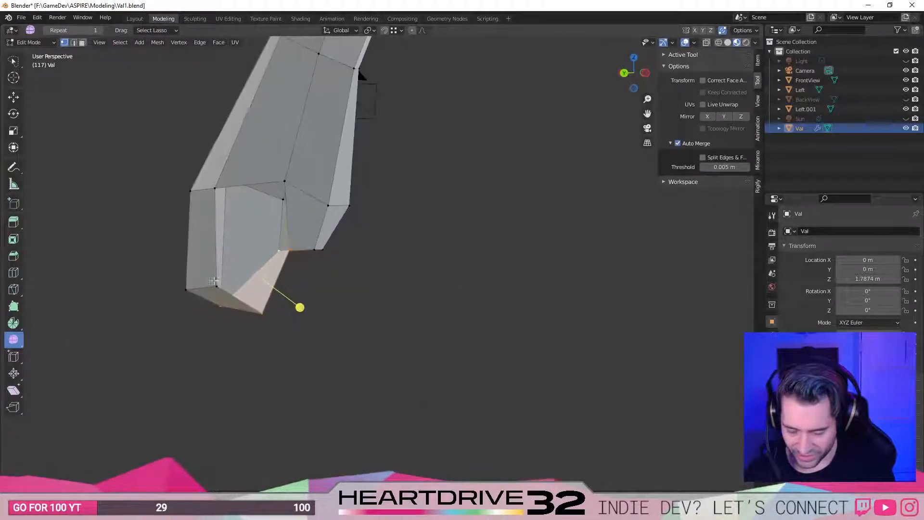
click(291, 248)
shift+click(217, 287)
key(f)
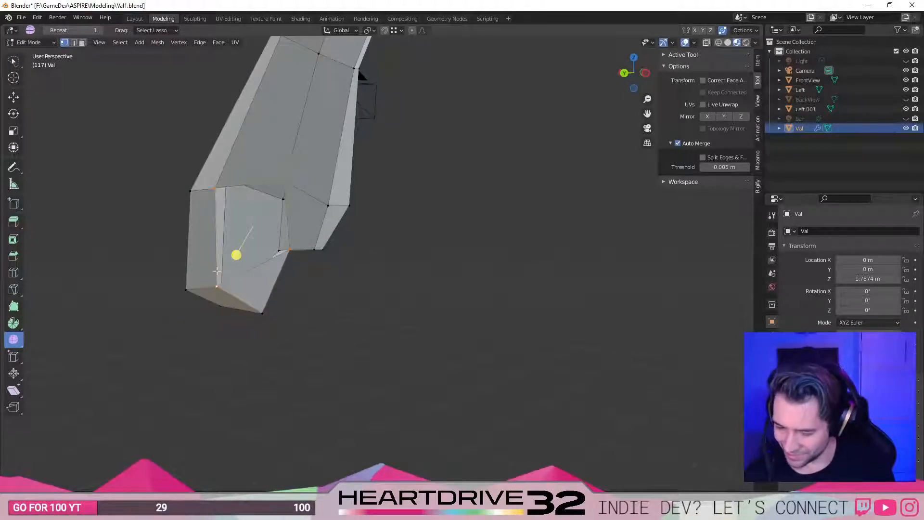
key(f)
click(311, 374)
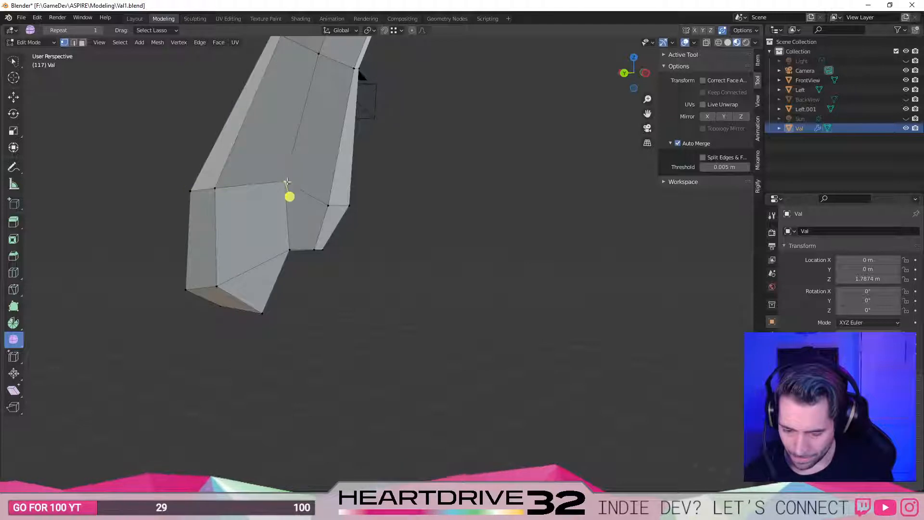
Slide the edge across the palm side of the hand toward the wrist by a factor of about -0.37.
key(g)
key(g)
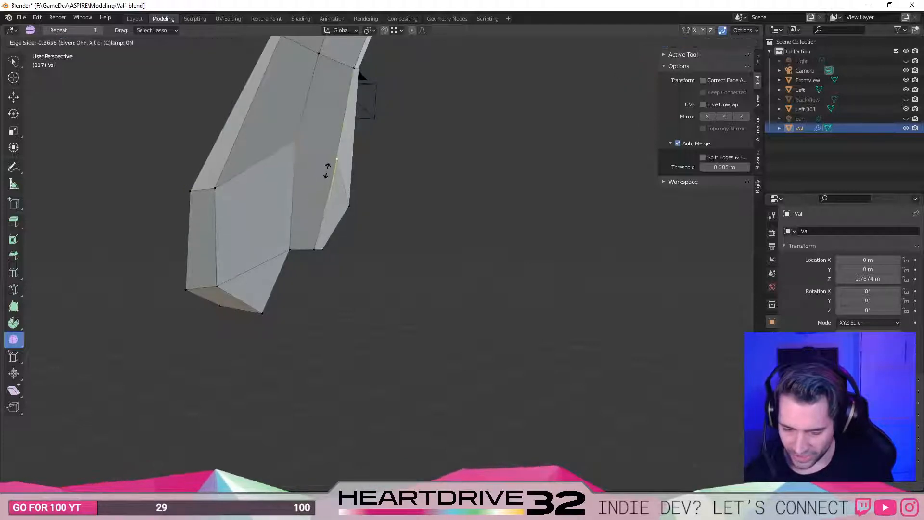
click(322, 168)
Try to slide the single knuckle corner vertex toward the wrist by a factor of 0.279, and undo it.
click(215, 188)
key(g)
key(g)
click(236, 147)
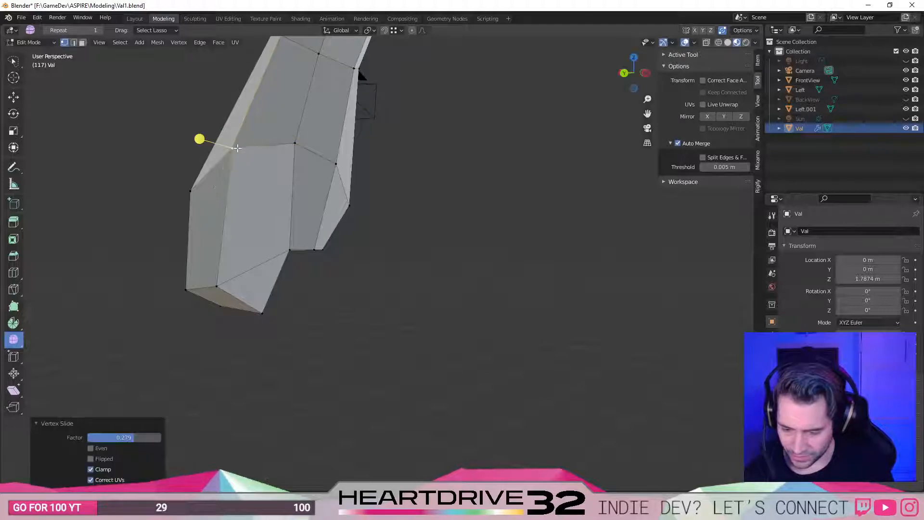
key(ctrl+z)
Slide the short knuckle edge toward the wrist by a factor of about 0.25 and move it about 0.019 m along Y.
drag(193, 191, 201, 158)
key(g)
key(y)
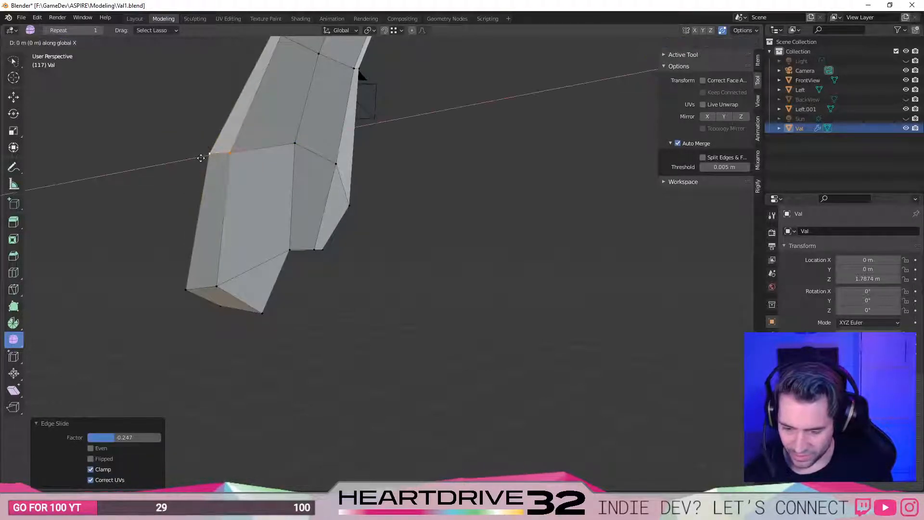
click(188, 157)
middle_drag(215, 221, 405, 249)
scroll(338, 245, down, 6)
scroll(332, 257, down, 3)
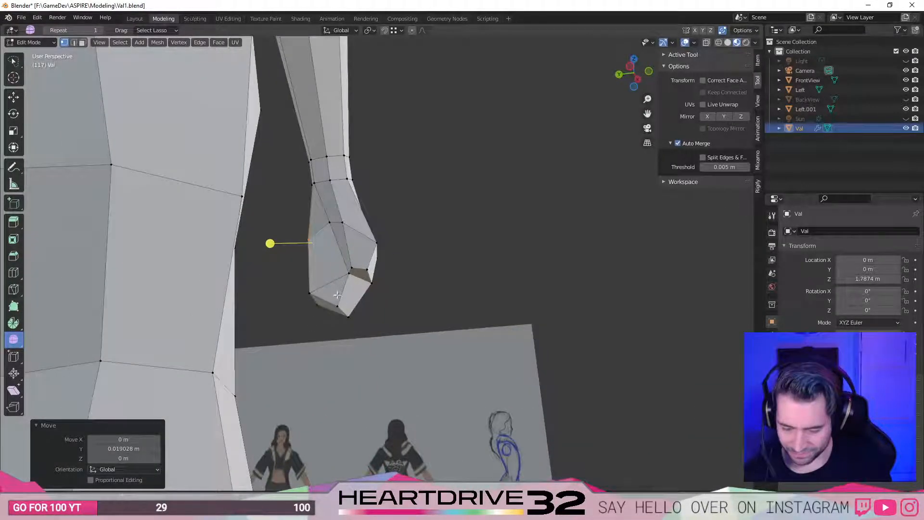
Select the vertices on the inner side of the palm opening and edge-slide them by a factor of about 0.32.
middle_drag(337, 295, 422, 289)
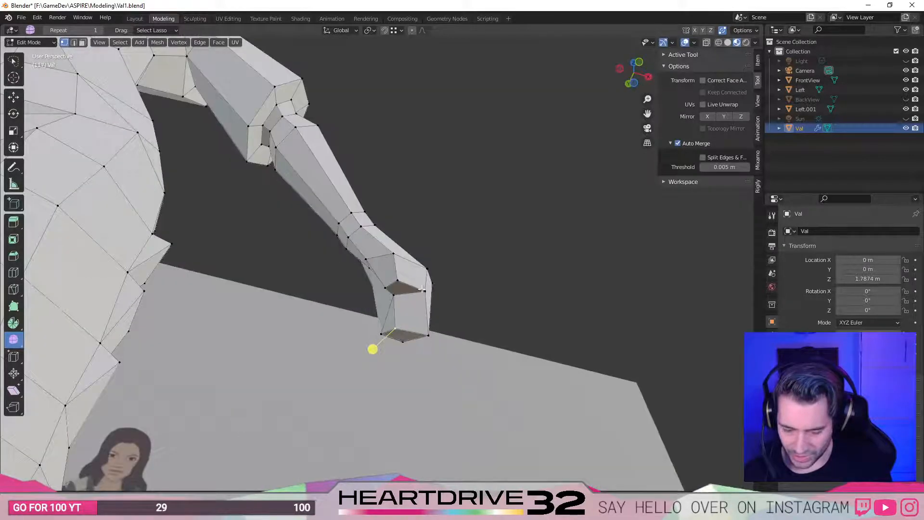
click(394, 287)
middle_drag(399, 287, 368, 330)
shift+click(436, 263)
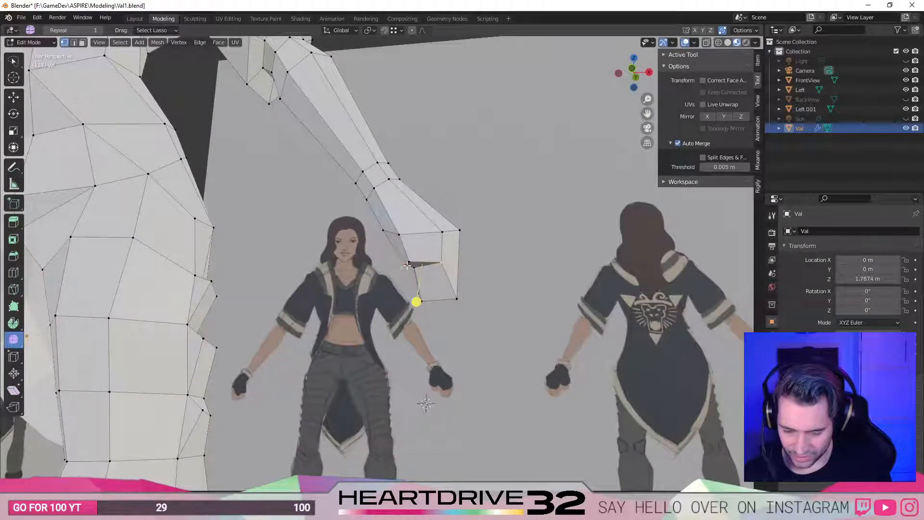
shift+click(384, 232)
key(g)
click(403, 263)
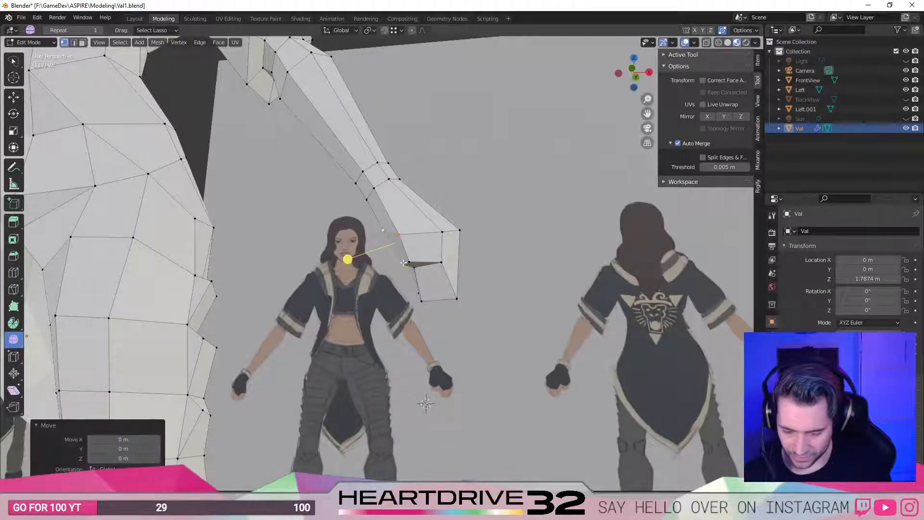
key(g)
key(g)
click(439, 262)
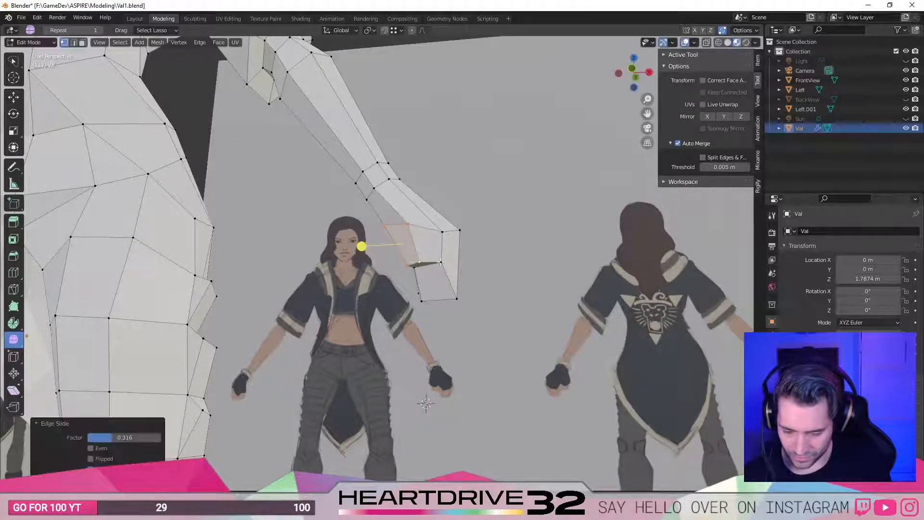
Move the selected inner palm vertices along X.
key(g)
key(x)
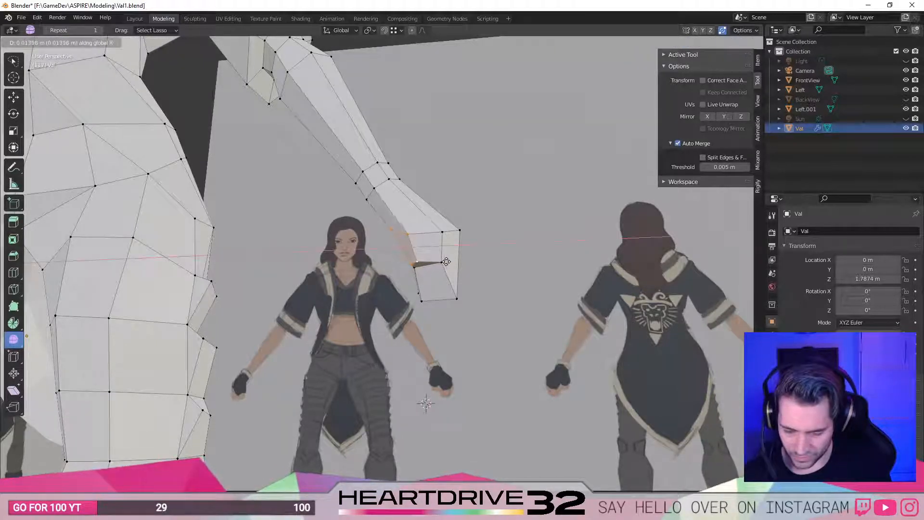
click(367, 262)
middle_drag(367, 262, 328, 238)
Slide two vertices on the inner side of the palm along their edges by factors of 0.256 and 0.329.
click(351, 226)
key(shift+v)
click(354, 234)
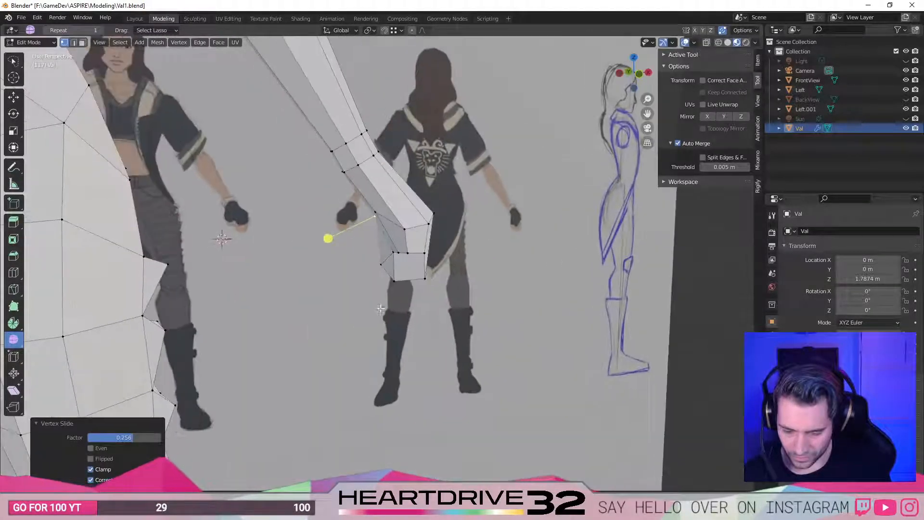
click(374, 212)
key(g)
click(373, 213)
click(375, 213)
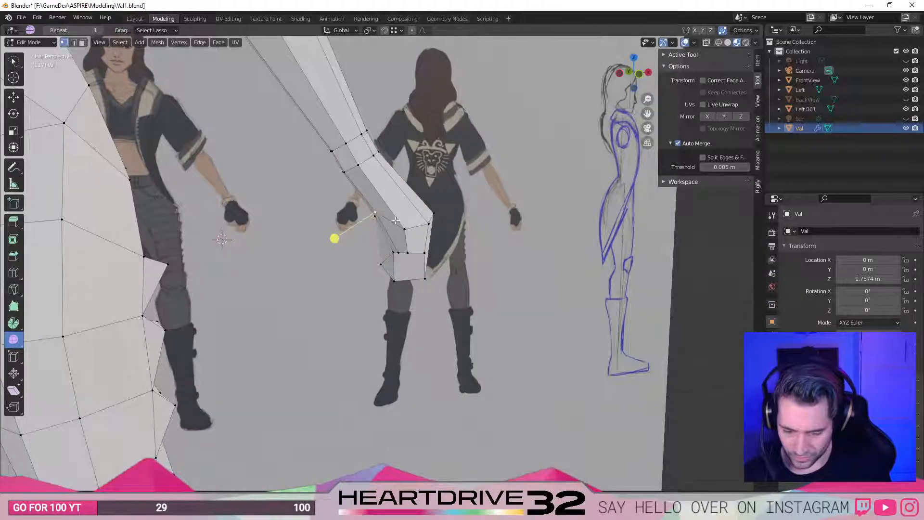
key(shift+v)
click(341, 249)
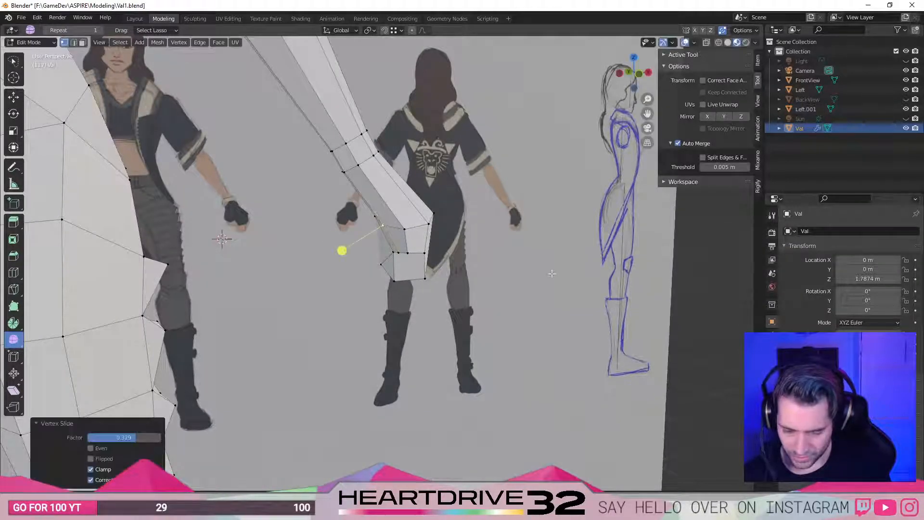
Slide the vertex at the inner edge of the palm by a factor of 0.226 and move the neighbouring palm vertex along X.
middle_drag(392, 330, 392, 262)
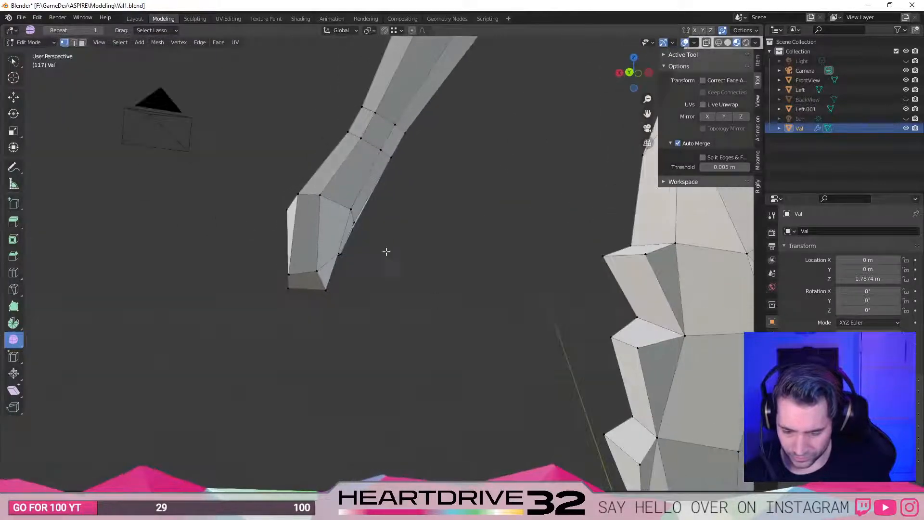
click(350, 212)
mouse_move(351, 212)
middle_down()
mouse_move(230, 283)
mouse_move(335, 219)
middle_up()
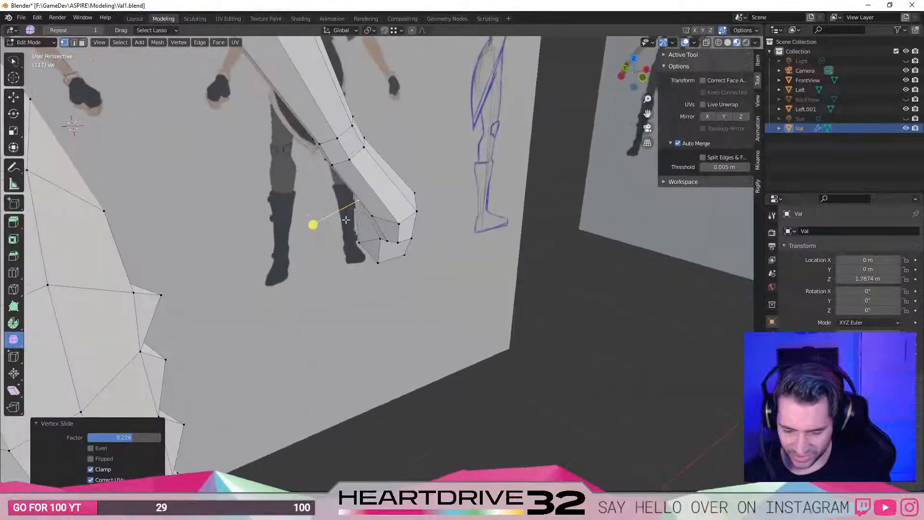
click(372, 217)
key(g)
key(x)
click(365, 219)
middle_drag(494, 248, 447, 260)
scroll(393, 270, up, 2)
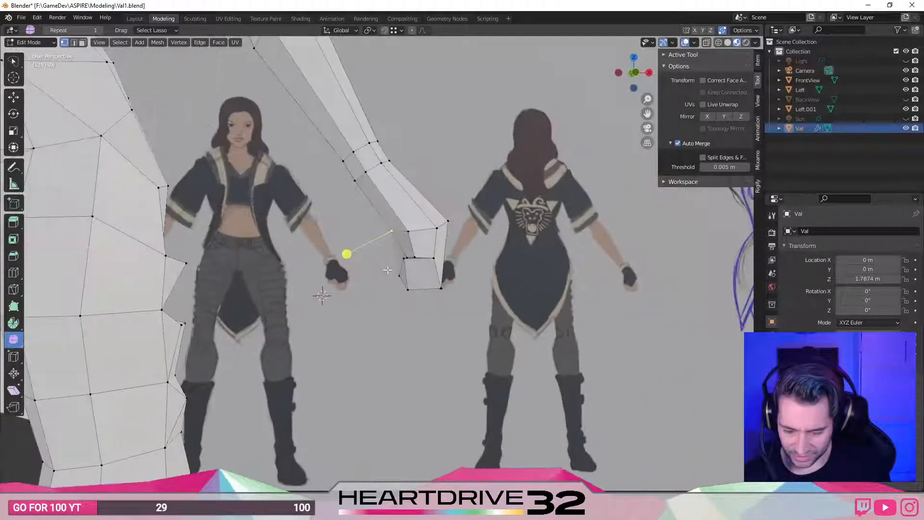
Shift the inner palm corner vertex above the curled fingers along X.
key(g)
key(x)
click(397, 269)
middle_drag(354, 248, 441, 289)
scroll(441, 289, up, 2)
middle_drag(436, 241, 386, 277)
scroll(385, 278, up, 2)
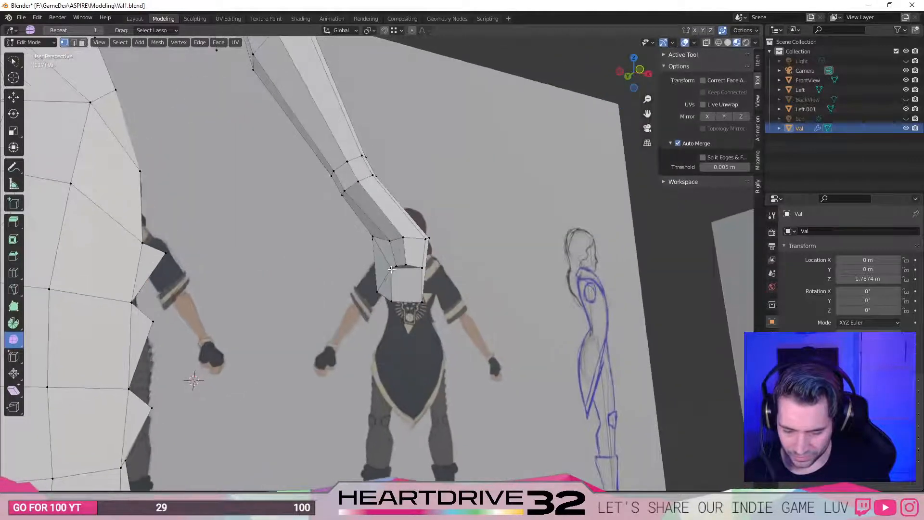
Delete the faces on the inner side of the hand between the palm and the curled fingers.
right_click(385, 288)
click(385, 289)
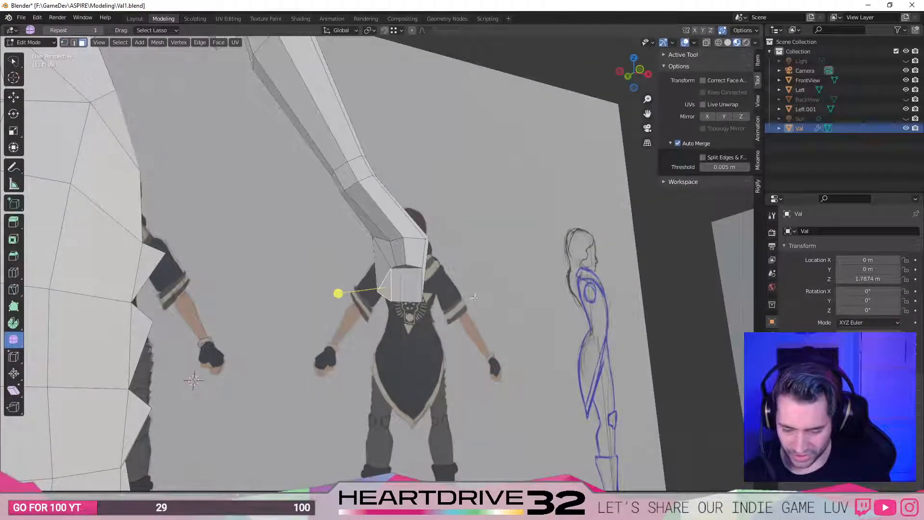
right_click(379, 269)
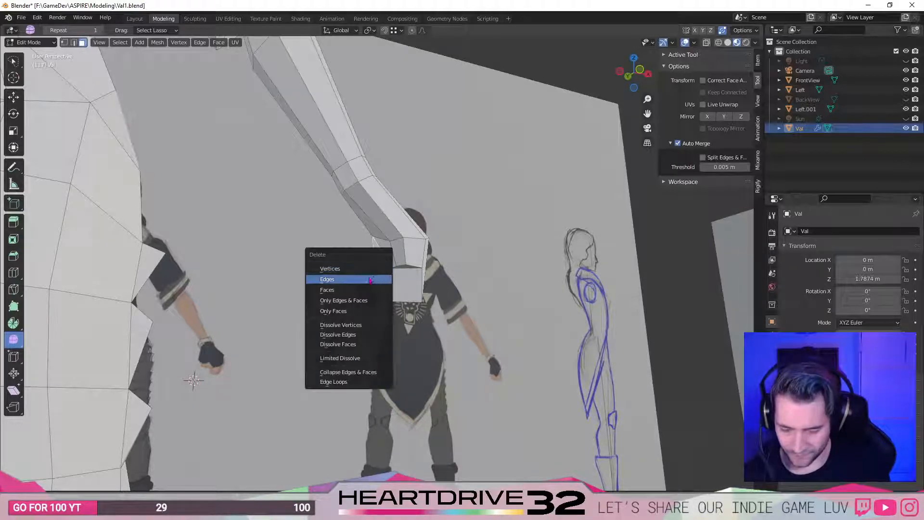
middle_drag(368, 289, 325, 359)
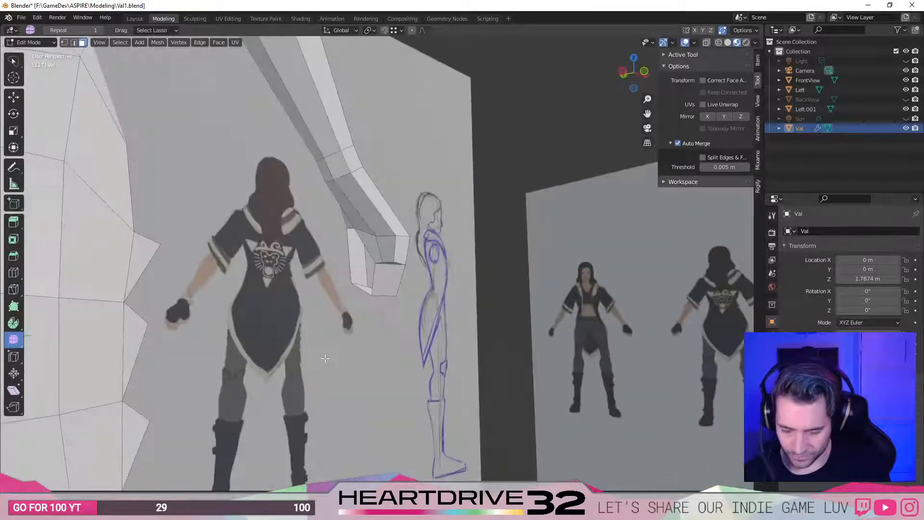
middle_drag(361, 300, 345, 252)
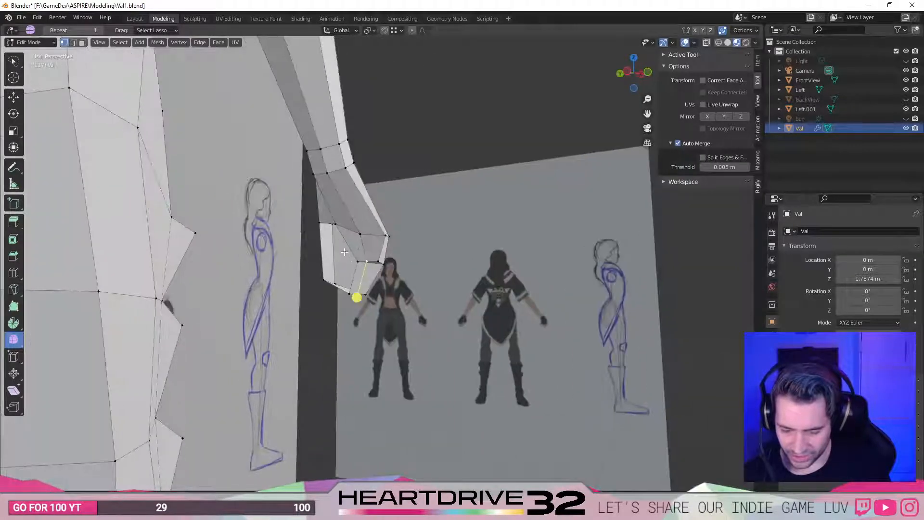
key(3)
click(357, 245)
key(x)
click(357, 247)
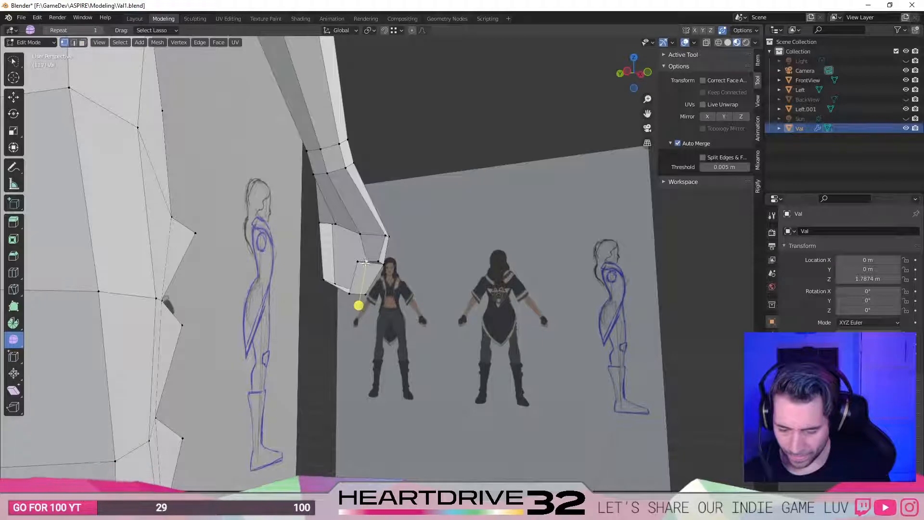
Merge the extra middle vertex on the underside edge of the palm into its inner neighbour.
key(g)
click(358, 262)
click(361, 235)
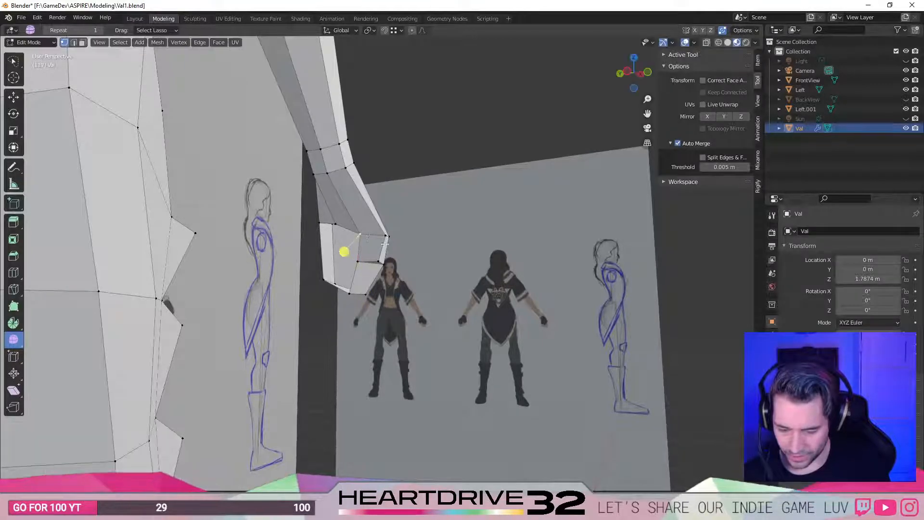
Slide the upper inner palm edge by a factor of about 0.225 and move it about 0.04 m along X.
middle_drag(467, 264, 421, 275)
middle_drag(351, 270, 350, 249)
key(2)
click(348, 249)
key(alt+z)
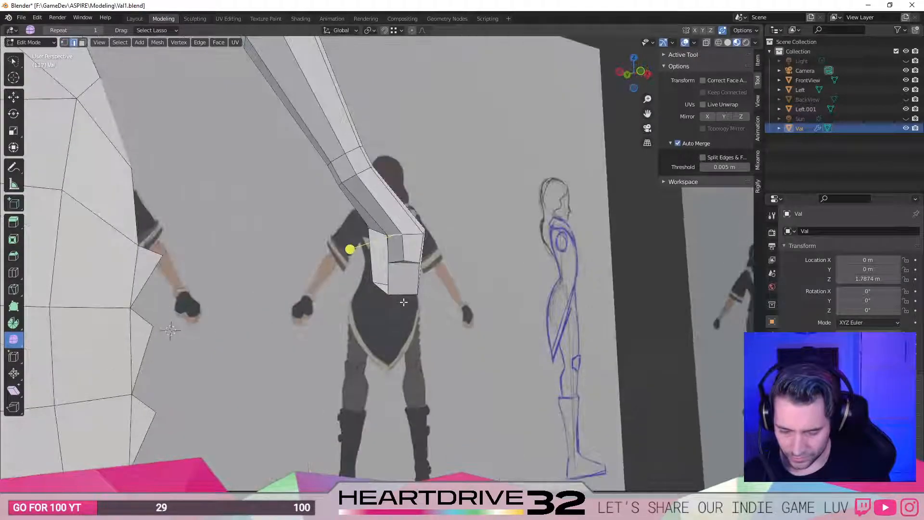
key(g)
key(g)
click(396, 292)
middle_drag(396, 292, 406, 315)
key(g)
key(x)
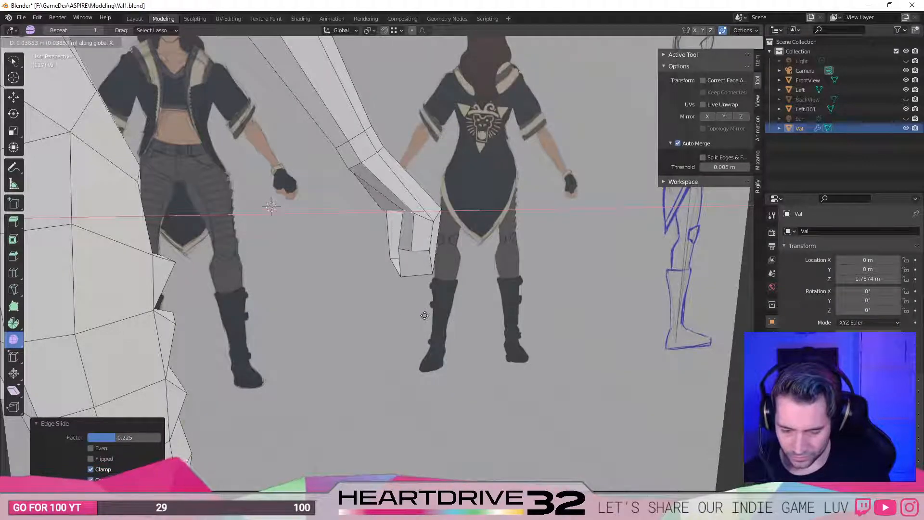
click(425, 315)
Move the edge at the base of the curled fingers about 0.017 m along X.
click(404, 255)
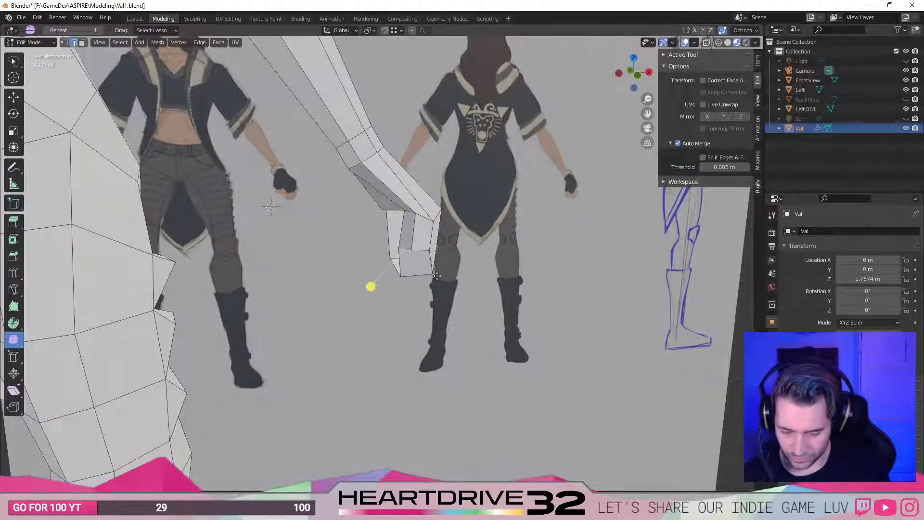
key(g)
key(x)
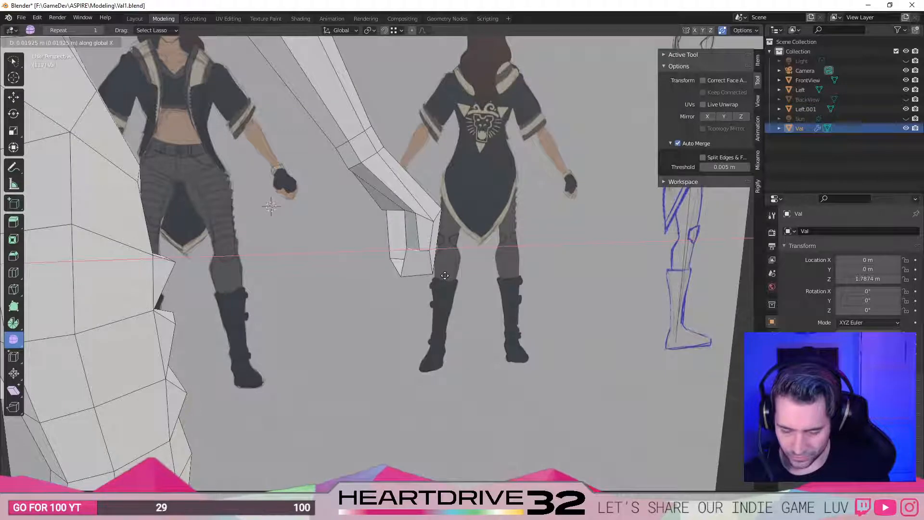
click(385, 286)
middle_drag(385, 286, 459, 278)
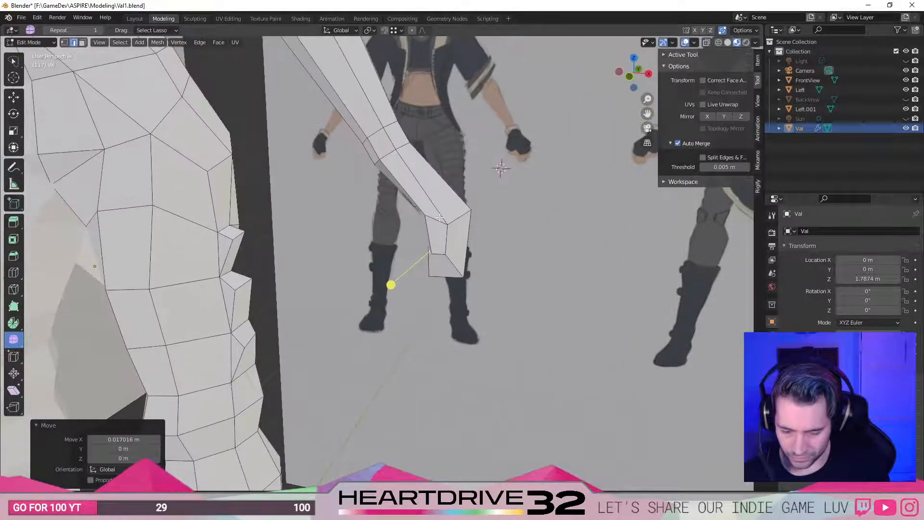
Move the edge at the base of the curled fingers about 0.03 m along Z and shift it along X.
middle_drag(439, 217, 457, 241)
key(g)
key(z)
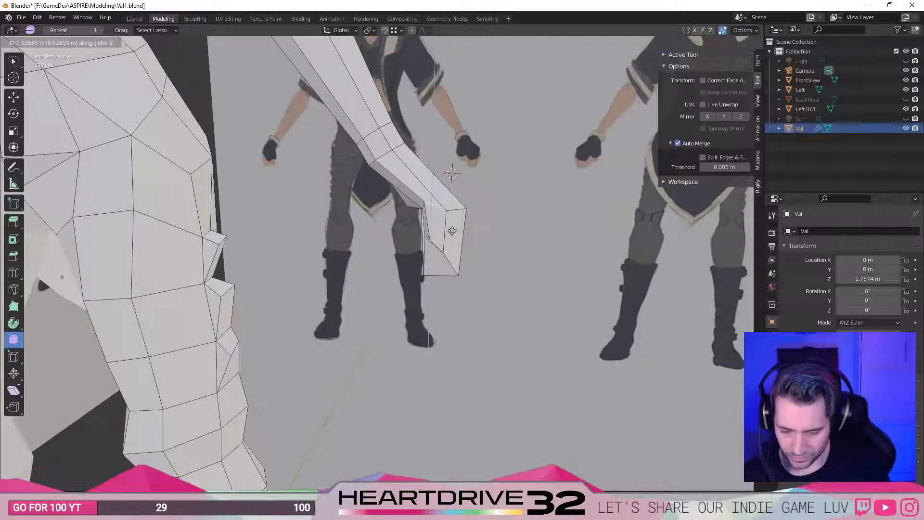
click(452, 231)
middle_drag(452, 230, 409, 210)
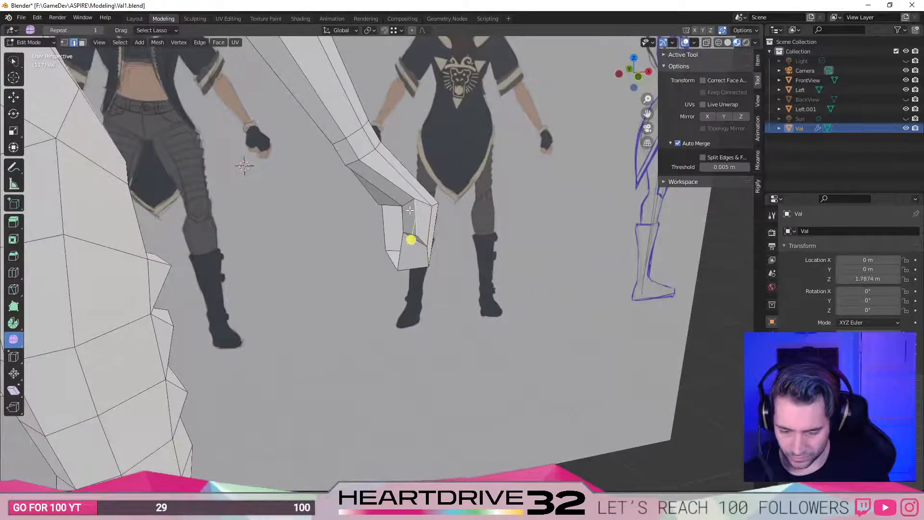
key(g)
key(x)
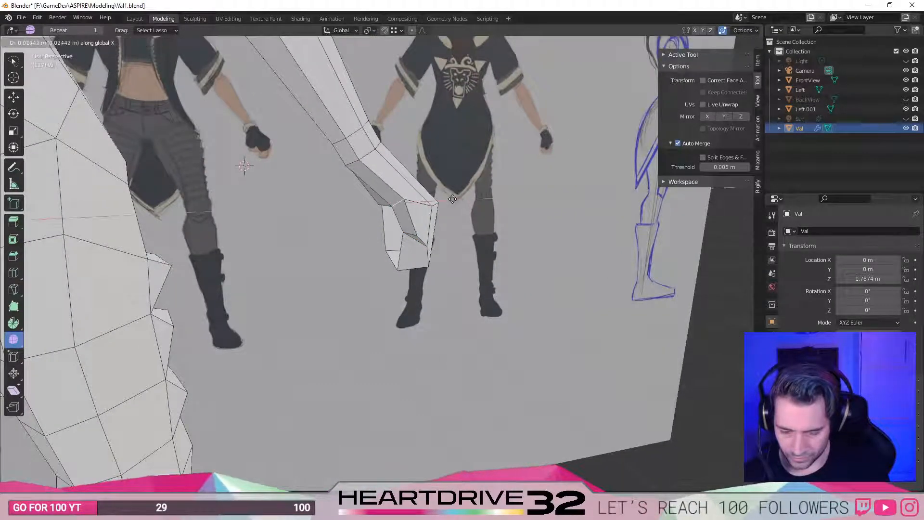
click(436, 201)
Try to rotate the bottom edge of the curled fingers.
middle_drag(436, 201, 408, 278)
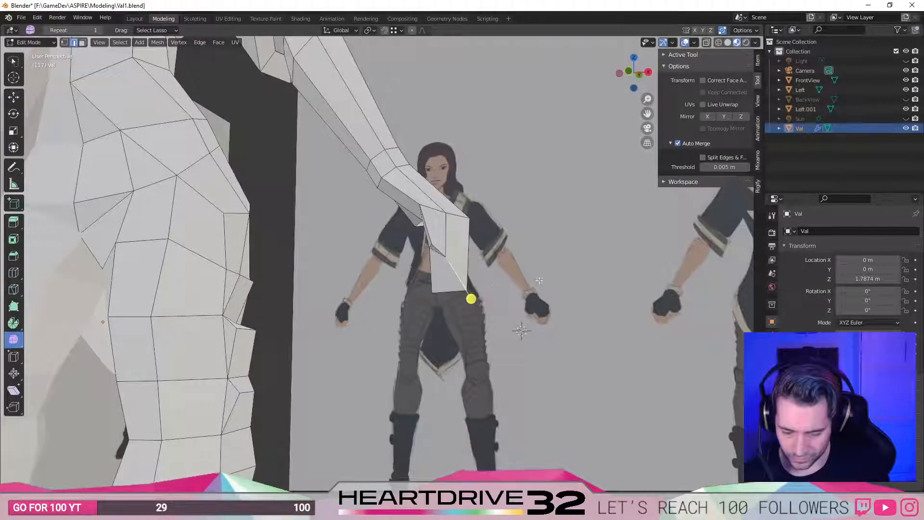
key(r)
click(506, 310)
key(ctrl+z)
Rotate the bottom edge of the curled fingers from a more side-on angle of the hand.
middle_drag(564, 307, 368, 373)
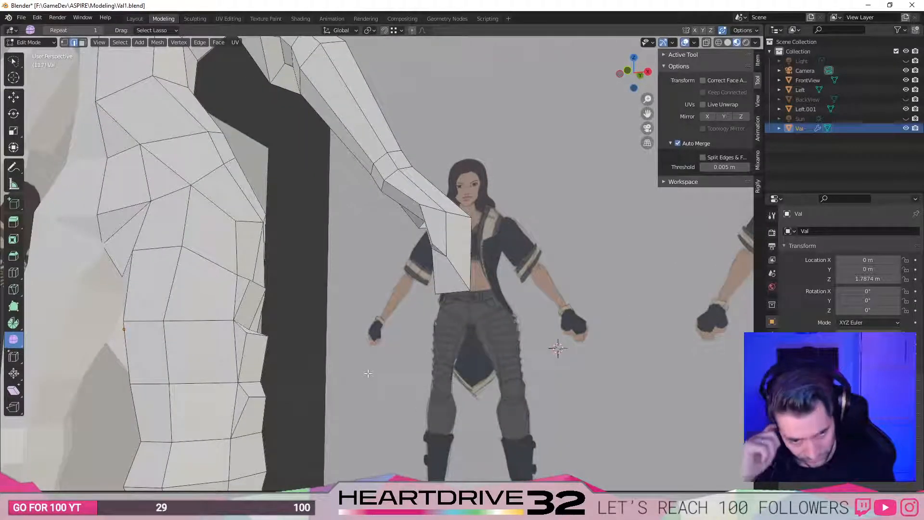
middle_drag(475, 279, 500, 284)
key(r)
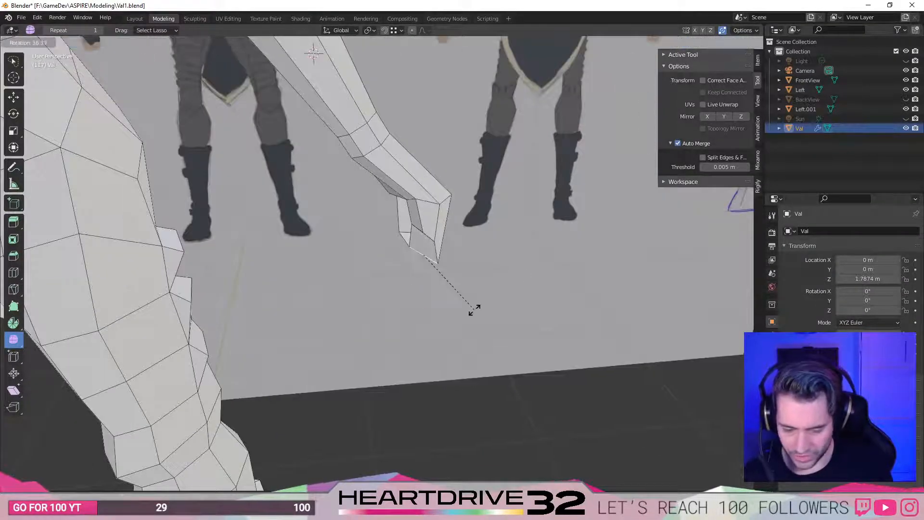
click(488, 301)
Reposition the middle vertex on the upper inner edge of the palm.
middle_drag(398, 295, 422, 342)
middle_drag(345, 265, 553, 274)
key(1)
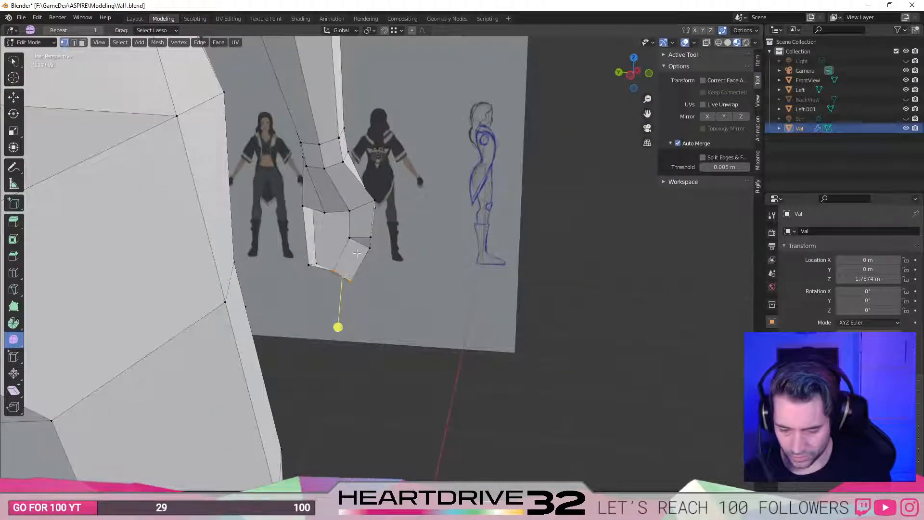
middle_drag(357, 254, 346, 246)
middle_drag(213, 264, 284, 271)
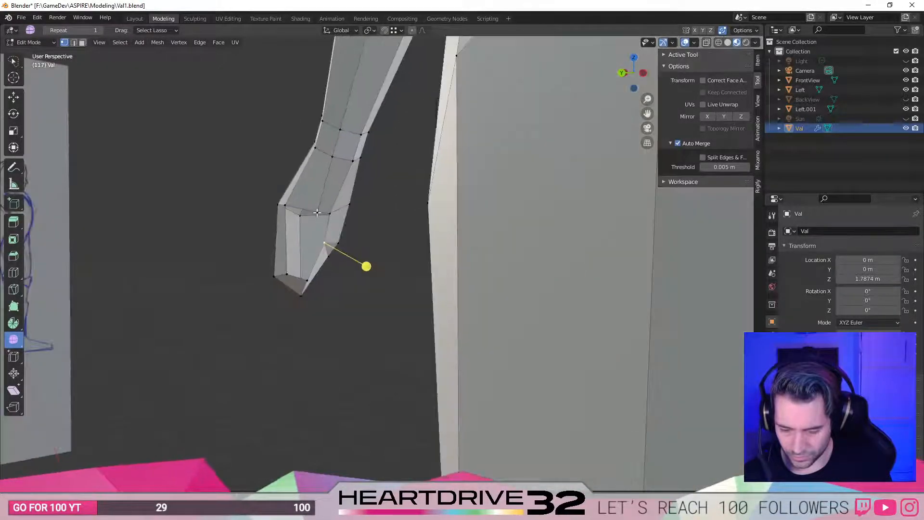
key(g)
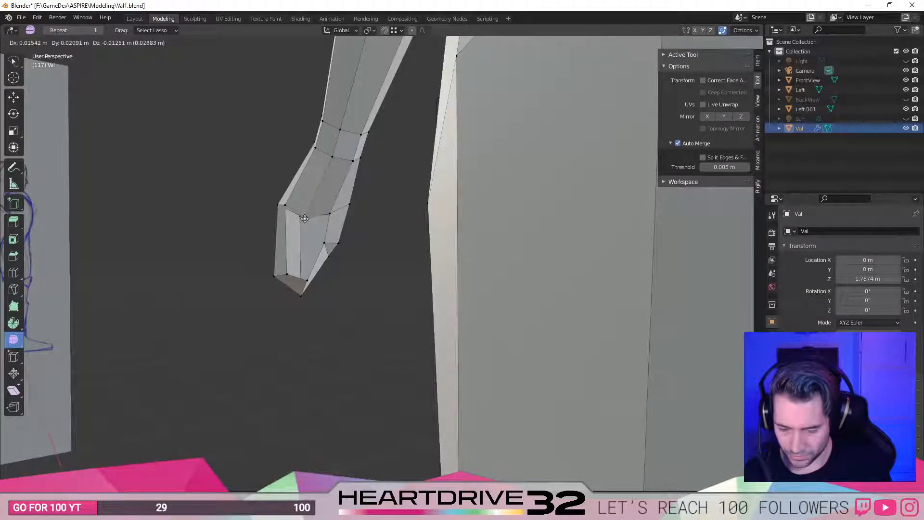
click(312, 197)
Shift the upper inner palm vertex about 0.031 m along X, then back by about 0.007 m.
middle_drag(311, 197, 339, 247)
key(g)
key(x)
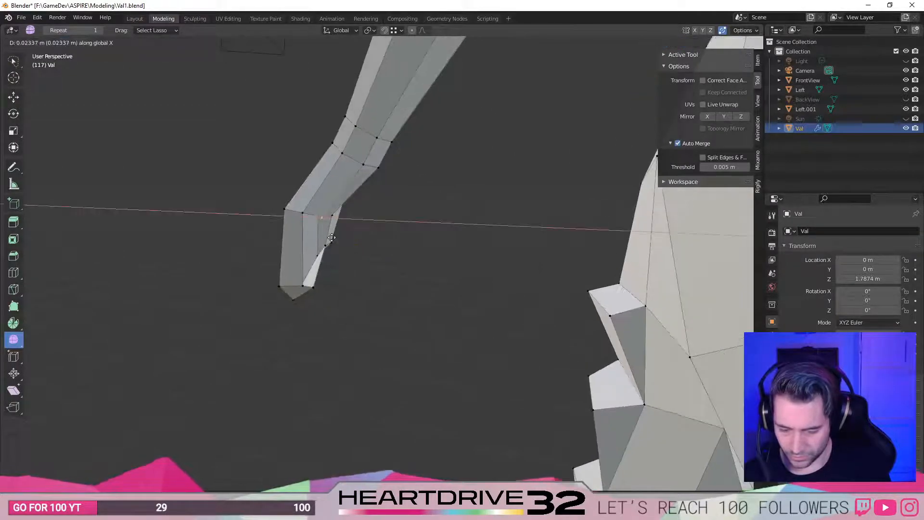
click(328, 238)
key(g)
key(x)
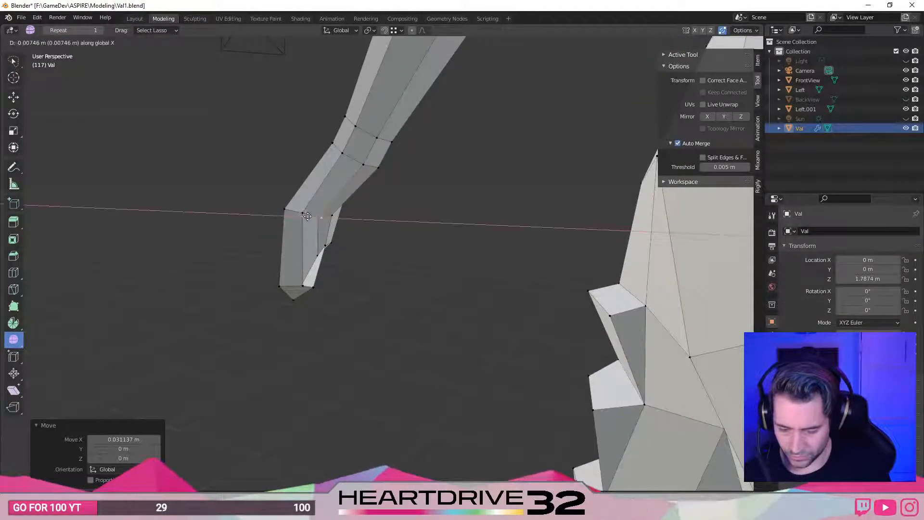
click(314, 241)
Select the whole hand below the wrist in wireframe shading and move it about -0.036 m along X.
middle_drag(306, 260, 350, 260)
middle_drag(332, 220, 334, 244)
key(z)
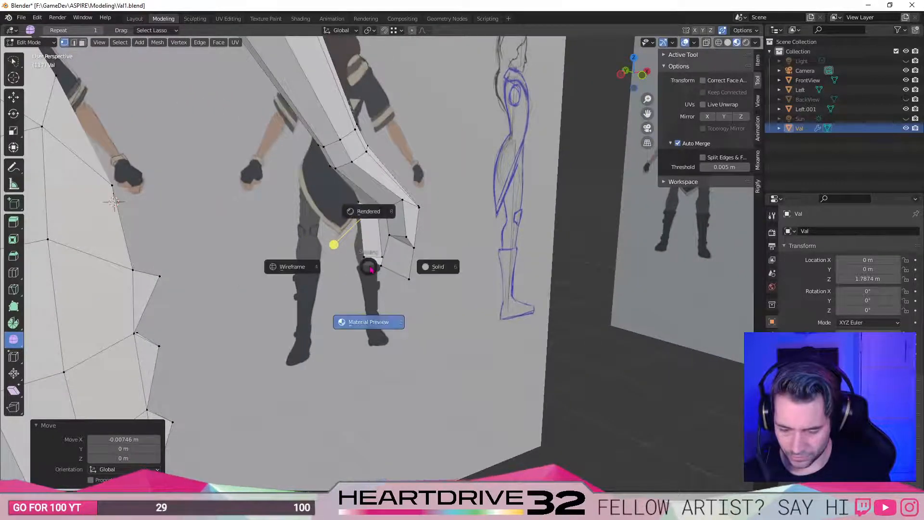
click(291, 267)
drag(362, 177, 505, 247)
key(g)
key(x)
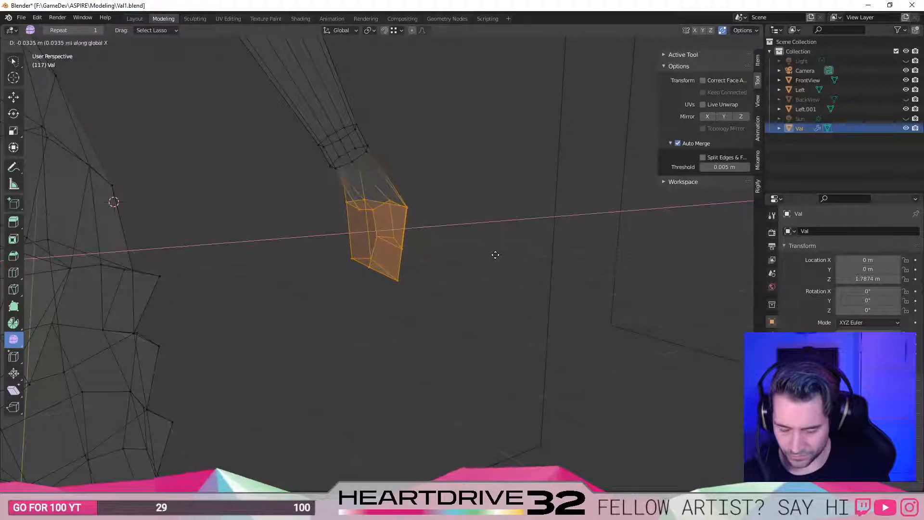
click(496, 256)
Rotate the whole hand by -11.4° in front view, move it about 0.012 m along X, and restore material preview shading.
middle_drag(502, 251, 490, 298)
key(KP_1)
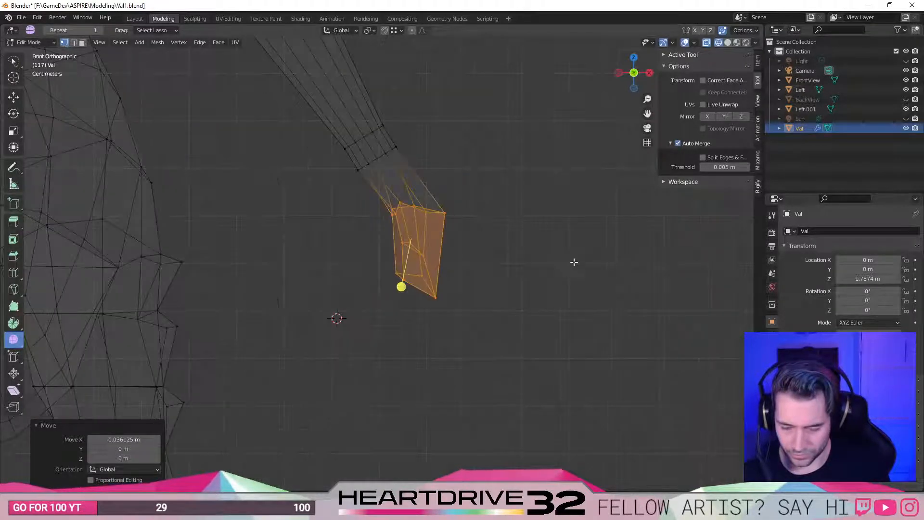
key(r)
right_click(582, 214)
key(g)
key(x)
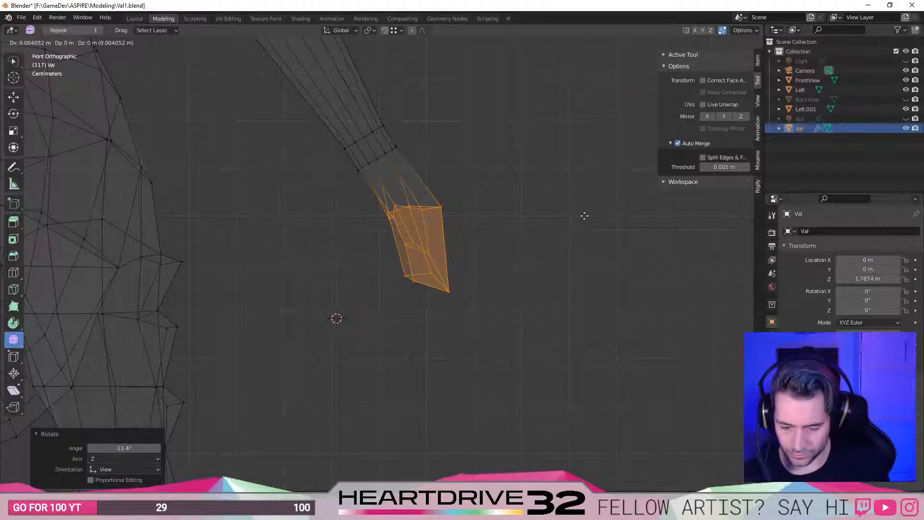
click(564, 245)
key(z)
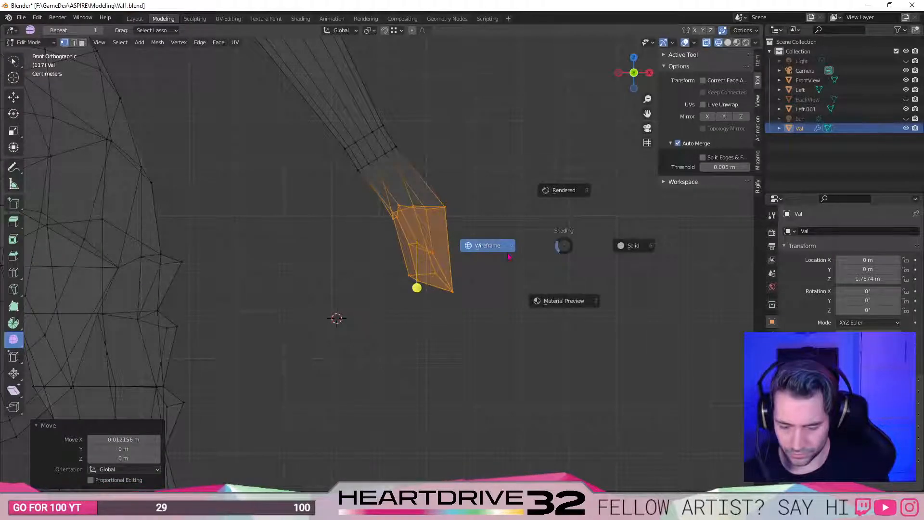
click(551, 294)
Try extruding a vertex from the finger base and bridging it to the upper inner palm edge with a face.
middle_drag(500, 314, 365, 248)
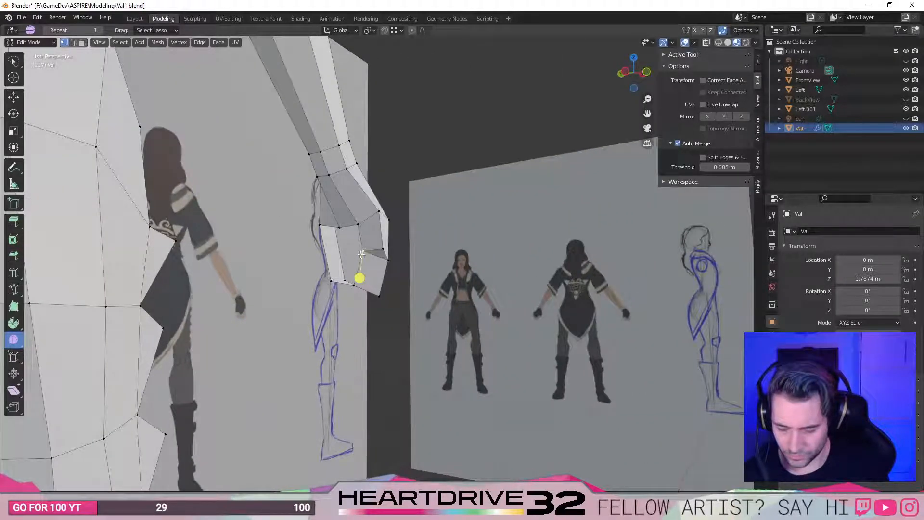
key(e)
click(344, 253)
shift+click(338, 227)
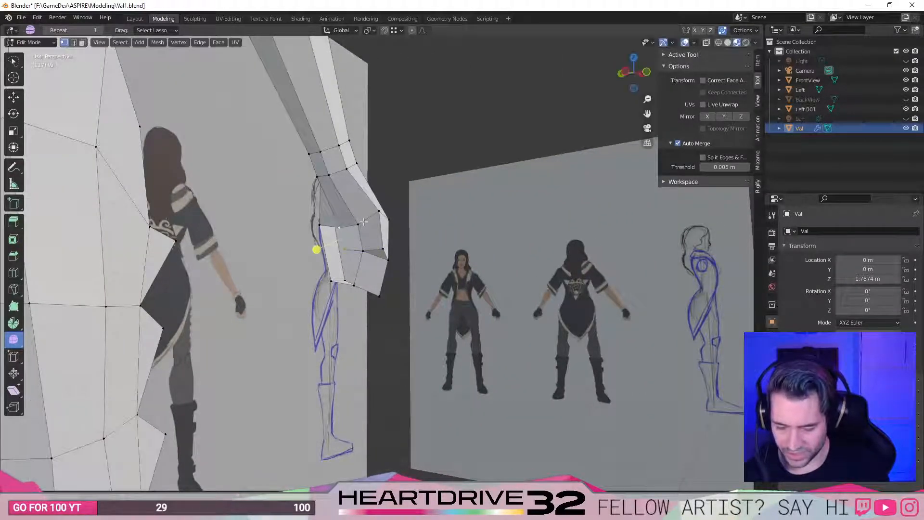
middle_drag(362, 252, 343, 272)
key(ctrl+z)
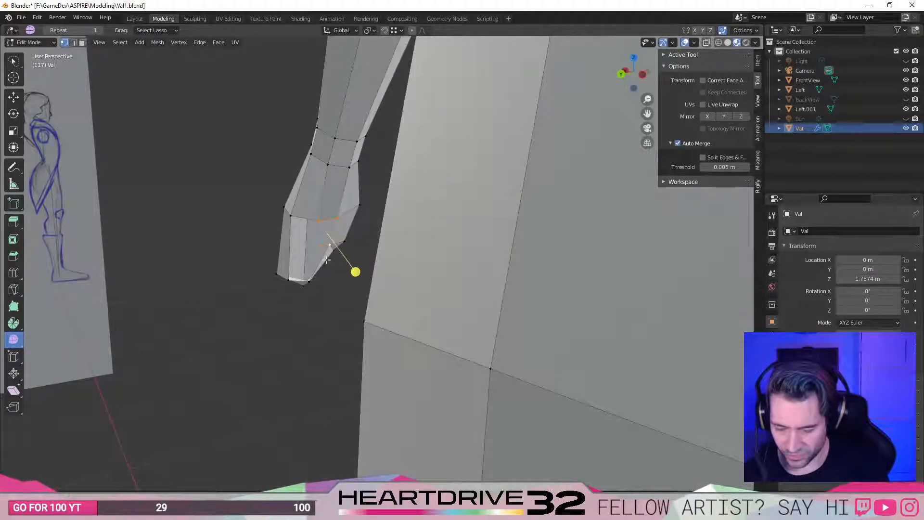
key(ctrl+z)
key(ctrl+z)
key(ctrl+z)
Try extending a vertex from the finger base and fill the open inner side of the palm with one face.
middle_drag(304, 302, 309, 280)
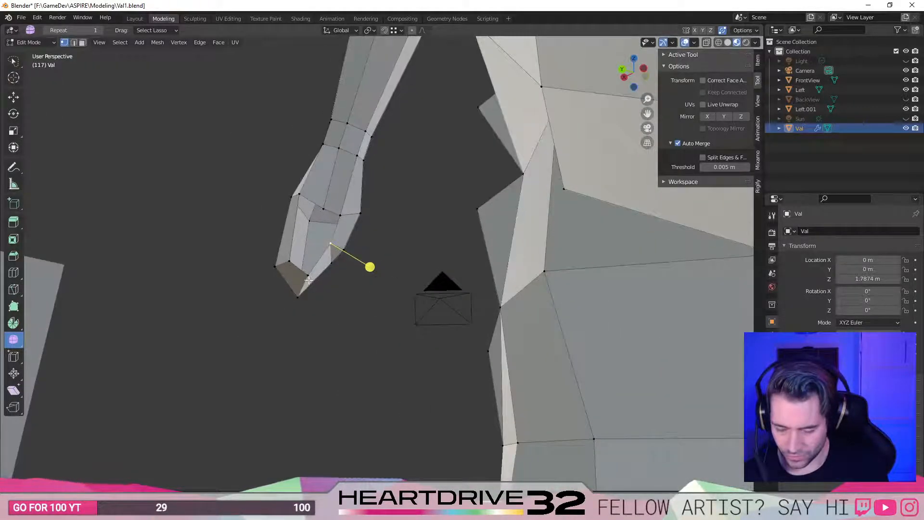
key(g)
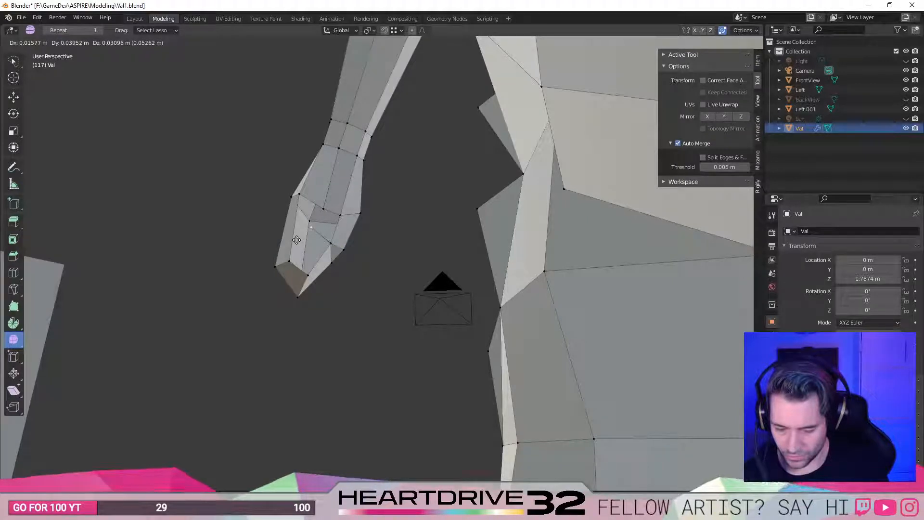
click(296, 240)
click(323, 210)
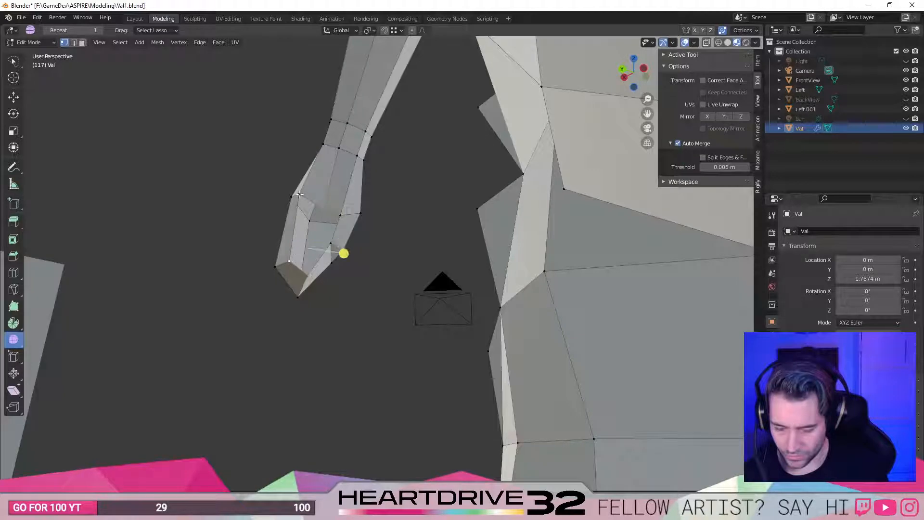
middle_drag(237, 262, 515, 260)
Adjust the inner vertices of the curled fingers along Z.
drag(415, 239, 416, 241)
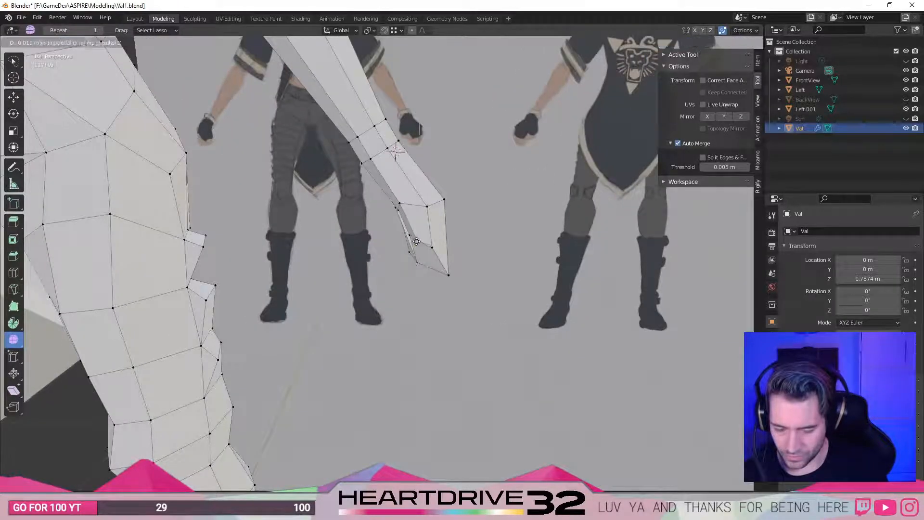
click(416, 244)
middle_drag(416, 244, 386, 310)
key(g)
key(z)
click(397, 275)
Nudge the front vertex of the curled fingers about 0.004 m along Y and the bottom fingertip vertex about 0.008 m along Y.
click(413, 263)
key(g)
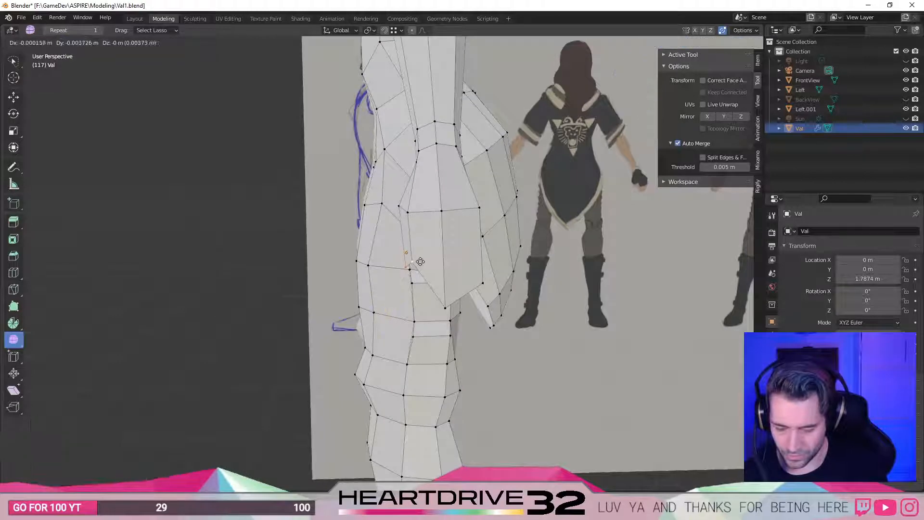
click(418, 262)
key(ctrl+z)
key(g)
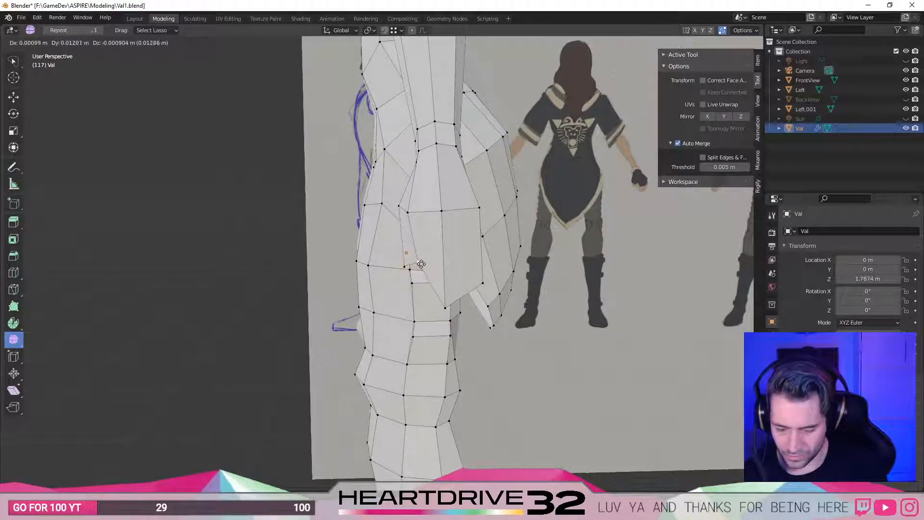
click(419, 269)
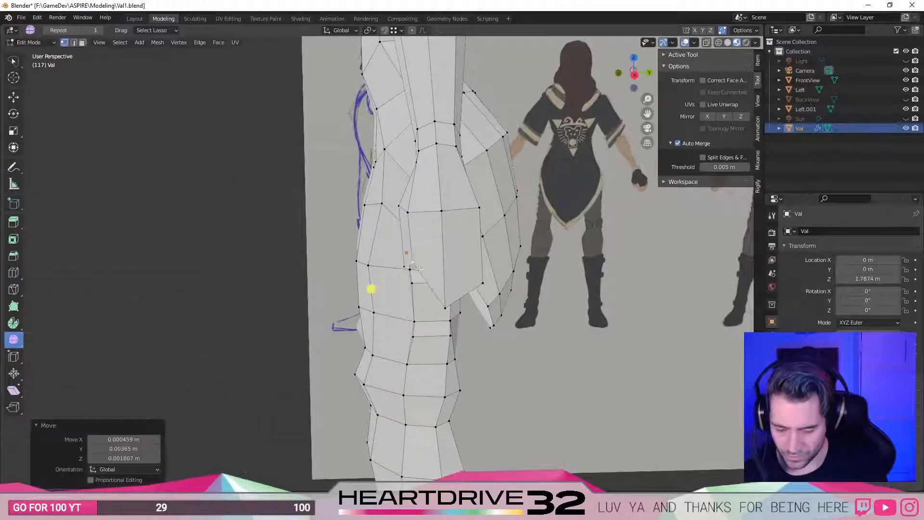
key(g)
click(448, 304)
Delete the large face covering the inner side of the palm.
middle_drag(448, 304, 388, 253)
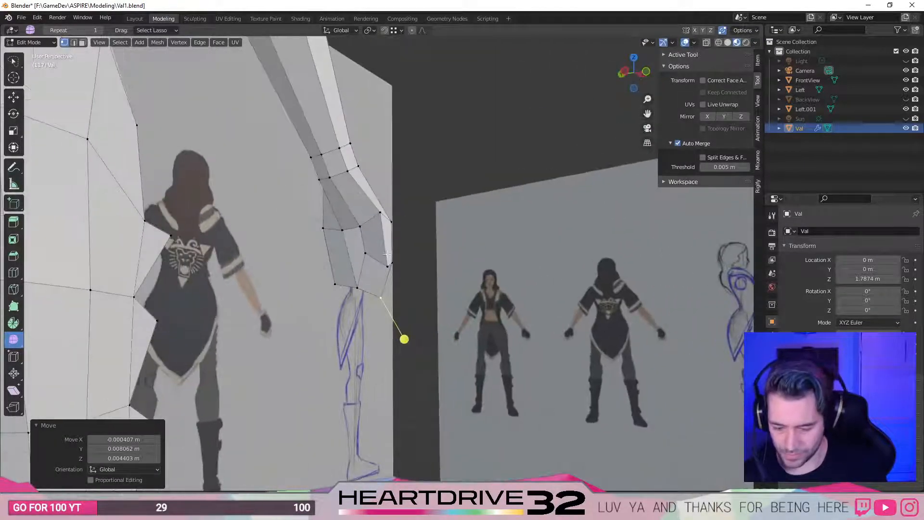
click(362, 253)
click(364, 287)
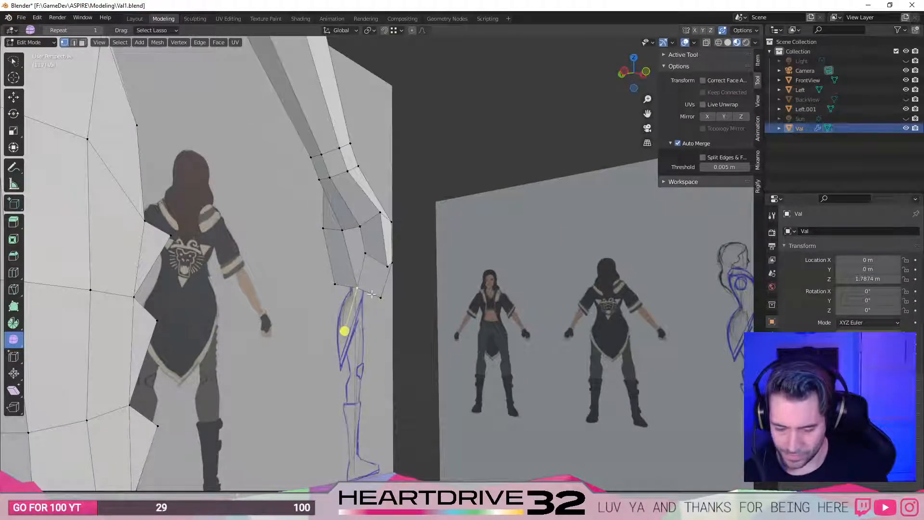
key(2)
key(3)
click(339, 267)
key(x)
click(338, 267)
Extrude the inner finger-base vertex across the open palm by about -0.027 m along X and 0.035 m along Y.
mouse_move(340, 315)
middle_down()
mouse_move(274, 309)
mouse_move(336, 303)
middle_up()
key(1)
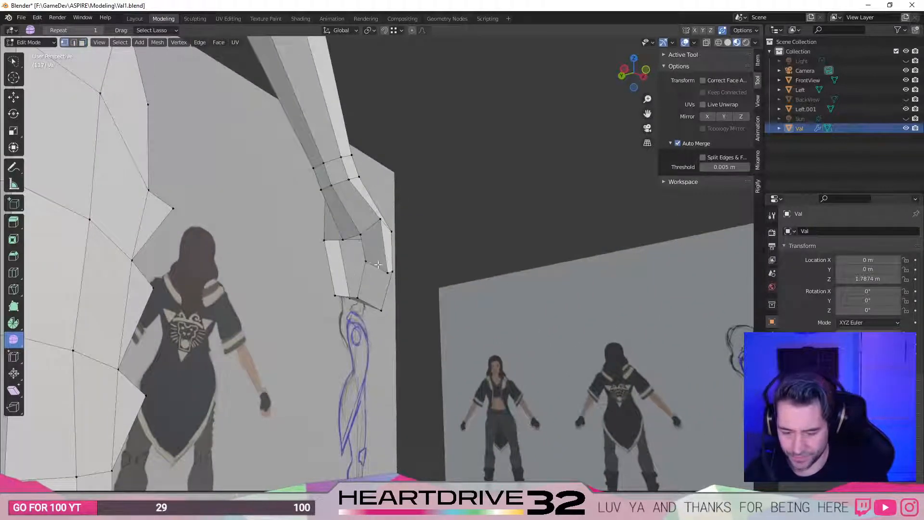
key(g)
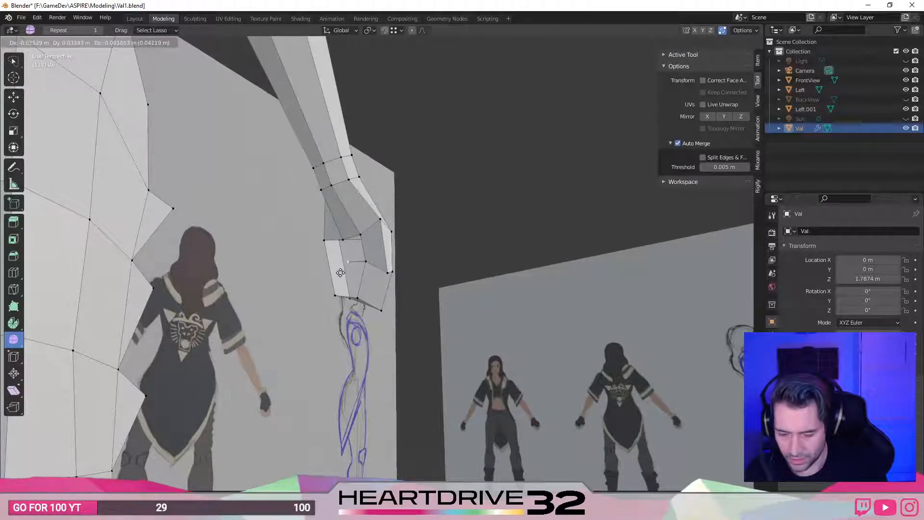
click(339, 267)
Move the extruded palm vertex about 0.046 m along X in front view, then fine-tune its X position.
key(KP_1)
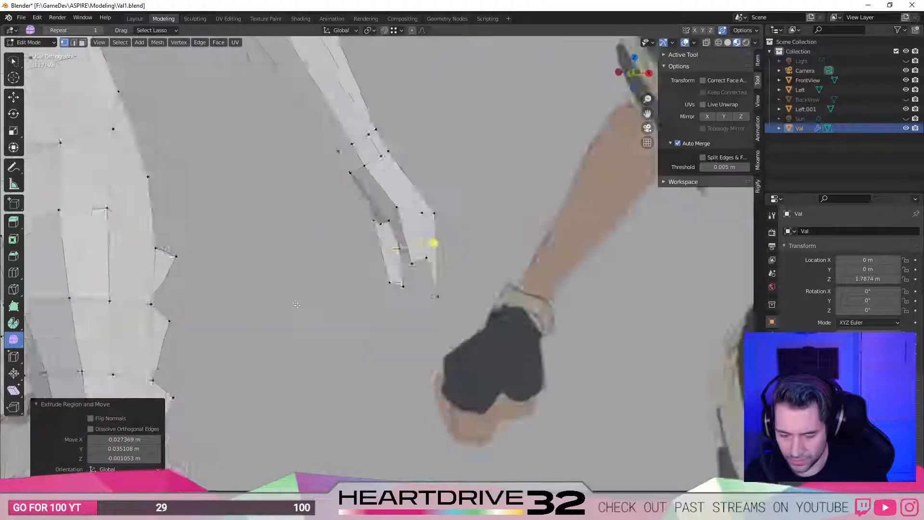
key(g)
key(x)
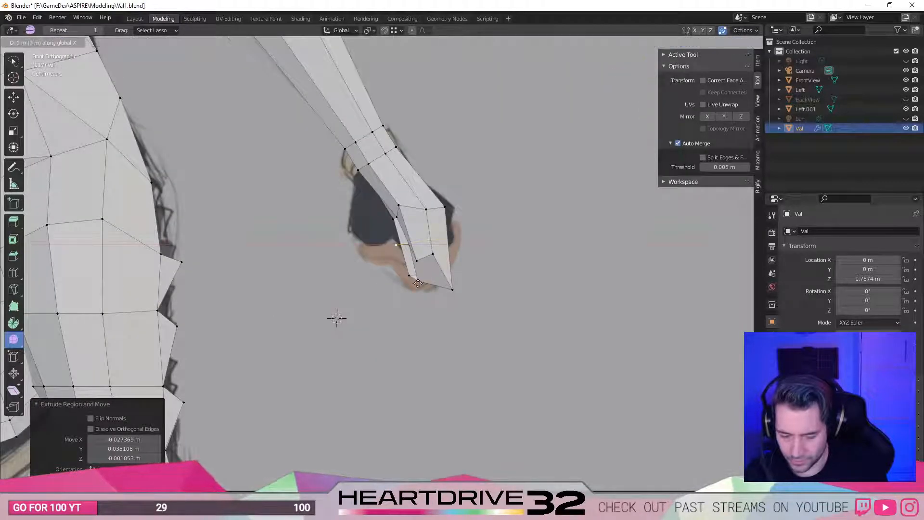
click(418, 280)
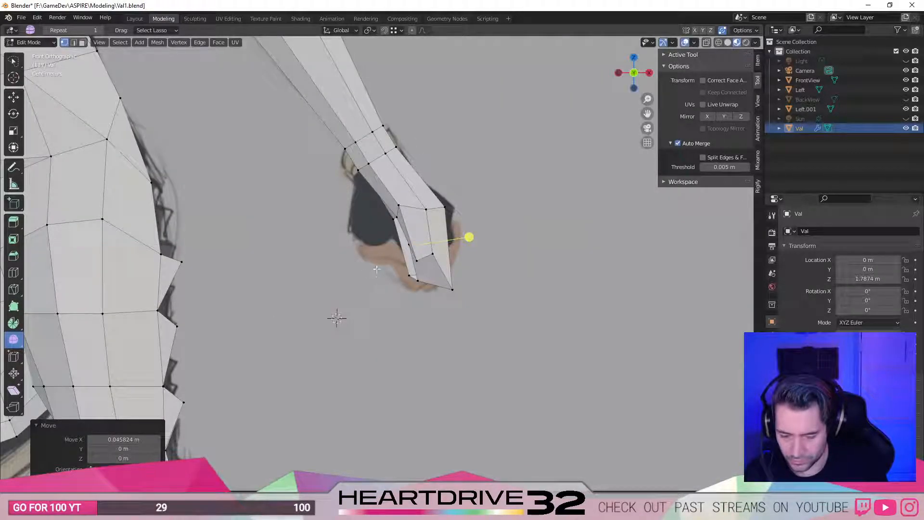
key(g)
key(x)
click(375, 268)
key(g)
key(x)
click(371, 268)
Fill the gap between the extruded vertex and the upper inner palm edge with a face.
middle_drag(362, 271, 337, 219)
shift+click(335, 216)
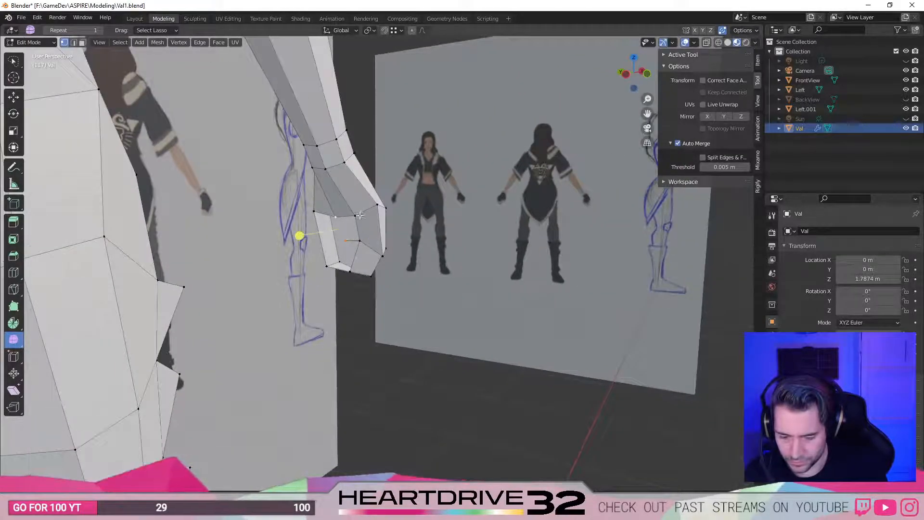
key(f)
click(374, 282)
click(351, 272)
middle_drag(377, 274, 290, 331)
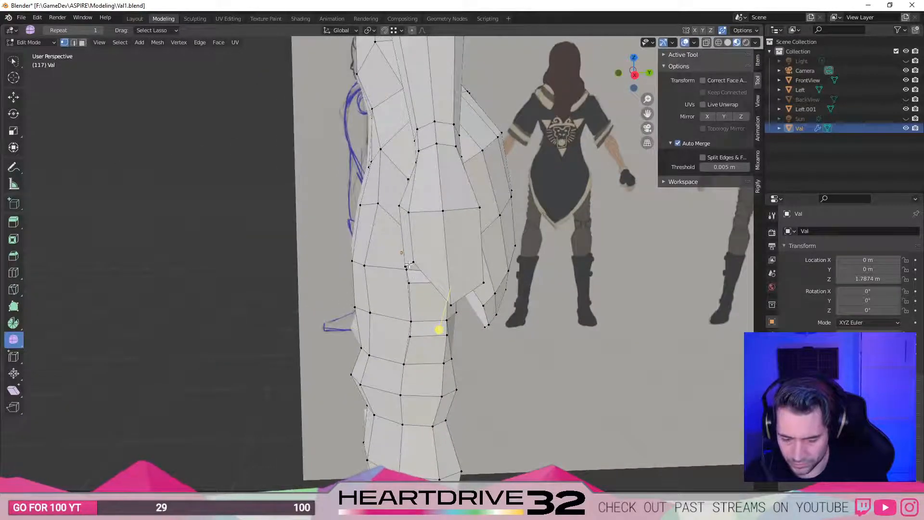
Move the hand's lower rear vertex about 0.003 m along Y, then slide it up its edge by a factor of 0.195.
click(513, 287)
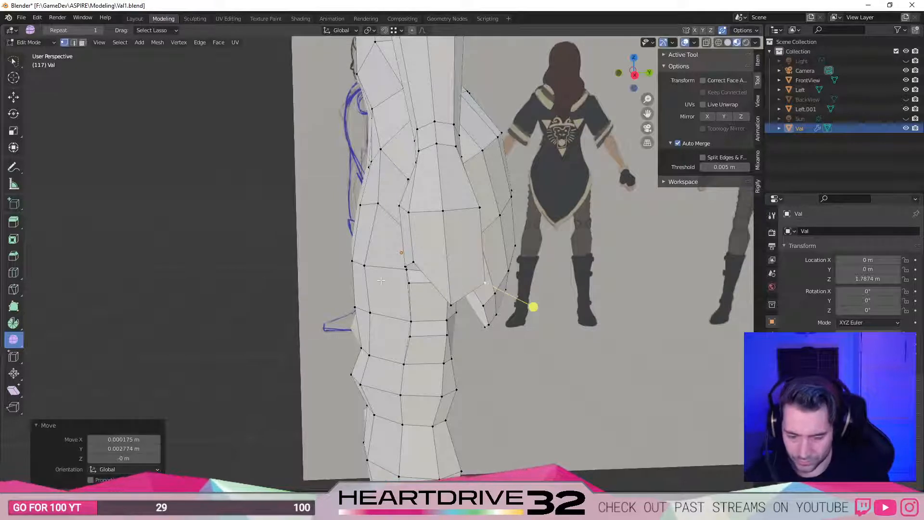
key(shift+v)
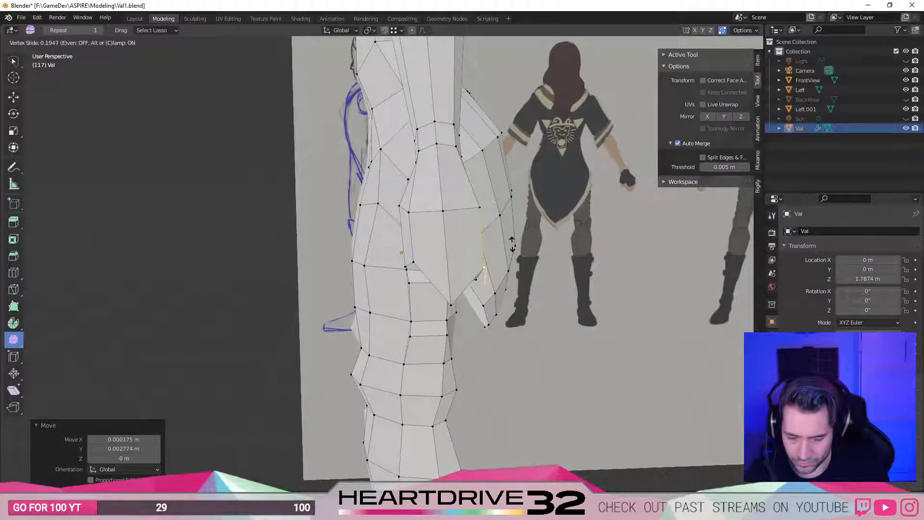
click(512, 244)
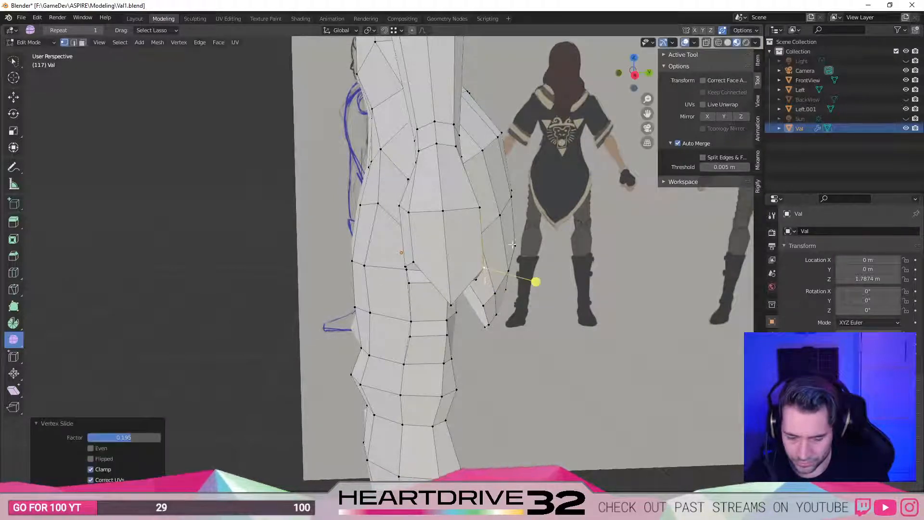
Adjust the height of the lower front palm vertex, then move it about 0.0034 m along Y.
shift+click(452, 305)
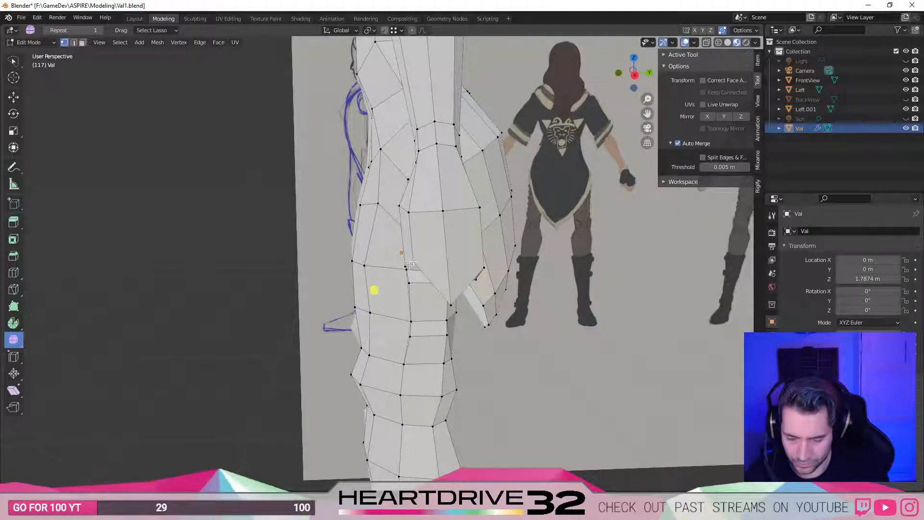
middle_drag(407, 265, 383, 266)
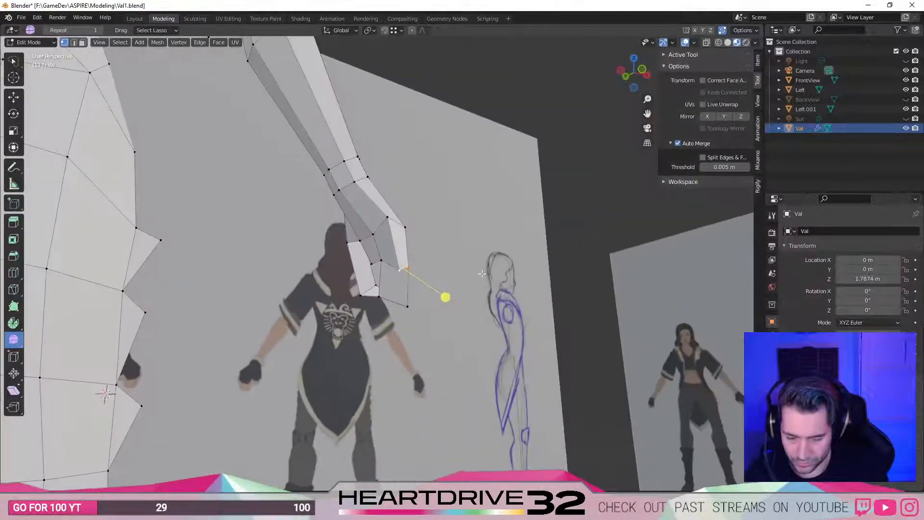
middle_drag(479, 262, 419, 268)
key(g)
key(z)
click(498, 282)
key(g)
key(y)
click(420, 272)
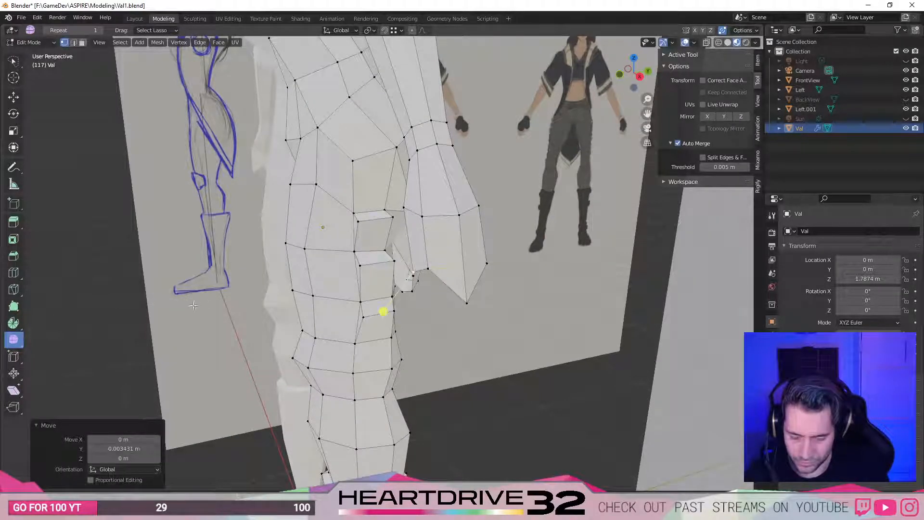
Adjust the front knuckle vertex of the hand, then shift the lower front palm vertex without changing its height.
click(407, 198)
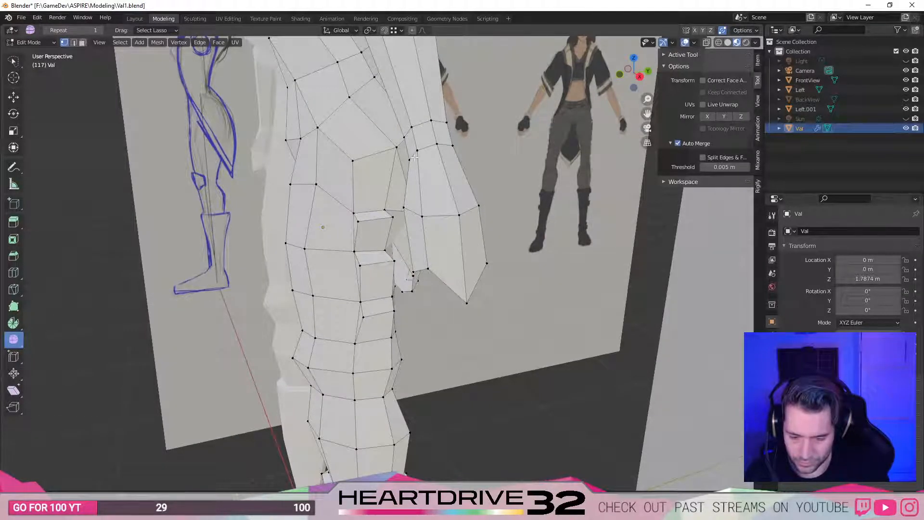
click(394, 209)
key(g)
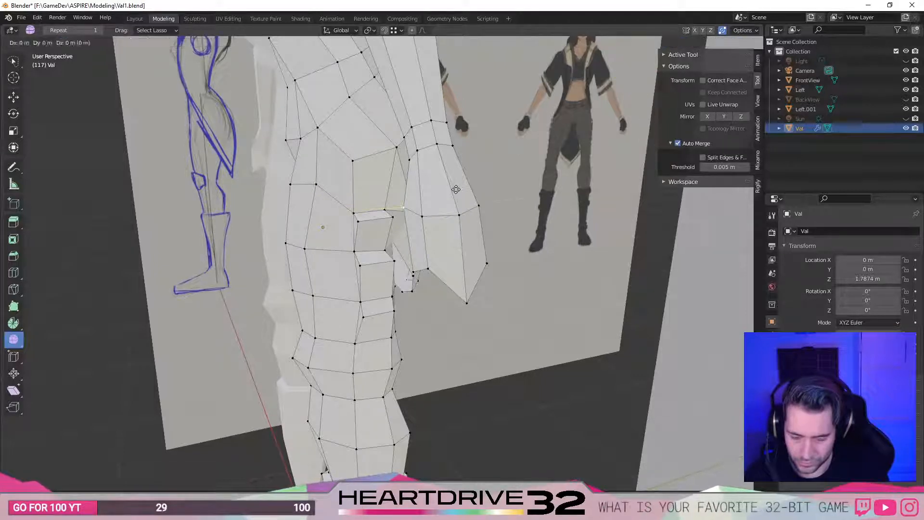
click(414, 274)
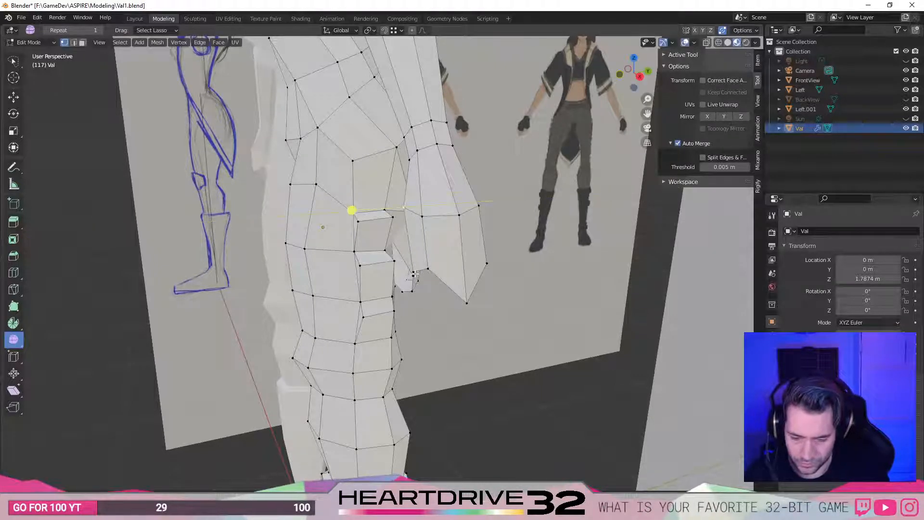
key(g)
key(z)
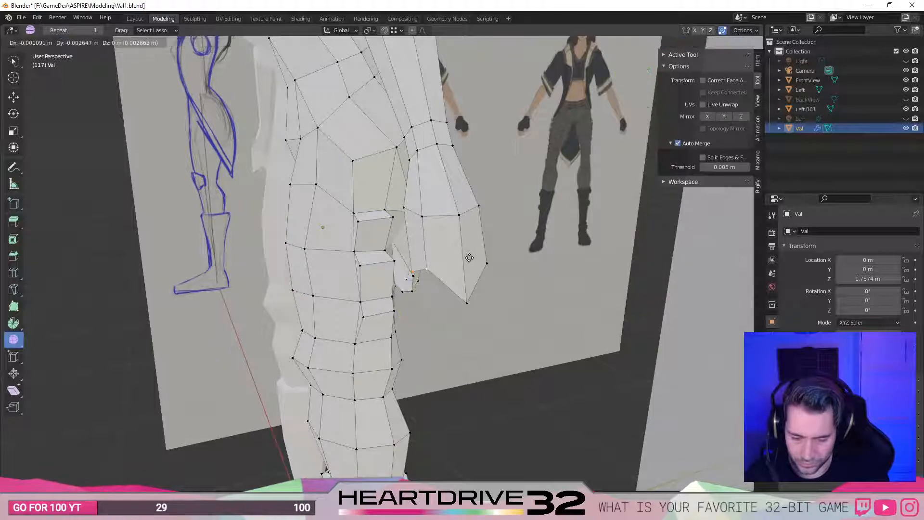
click(465, 254)
Examine the hand's inner and outer faces from several angles, in both wireframe and shaded display.
middle_drag(383, 394, 300, 283)
click(306, 274)
click(318, 238)
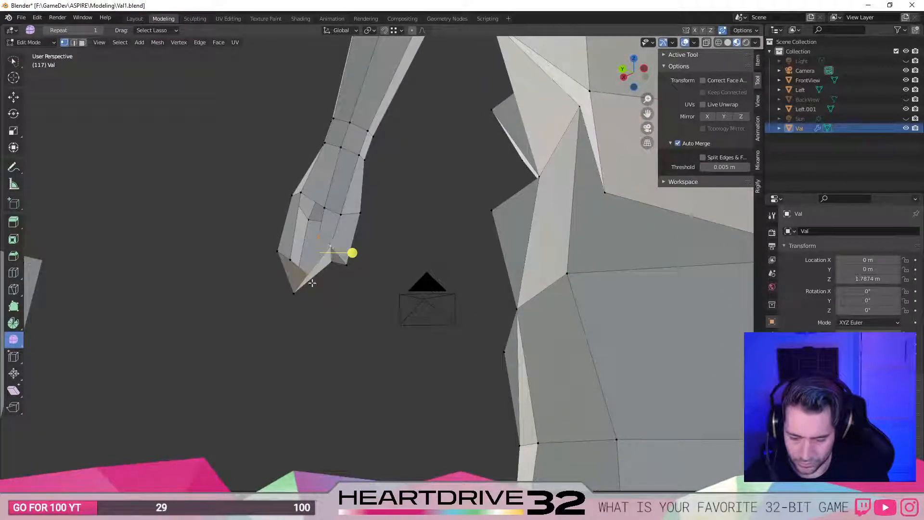
mouse_move(259, 259)
middle_down()
mouse_move(246, 272)
mouse_move(280, 268)
mouse_move(271, 268)
mouse_move(298, 254)
mouse_move(337, 256)
mouse_move(433, 296)
mouse_move(423, 258)
middle_up()
key(2)
key(z)
click(378, 303)
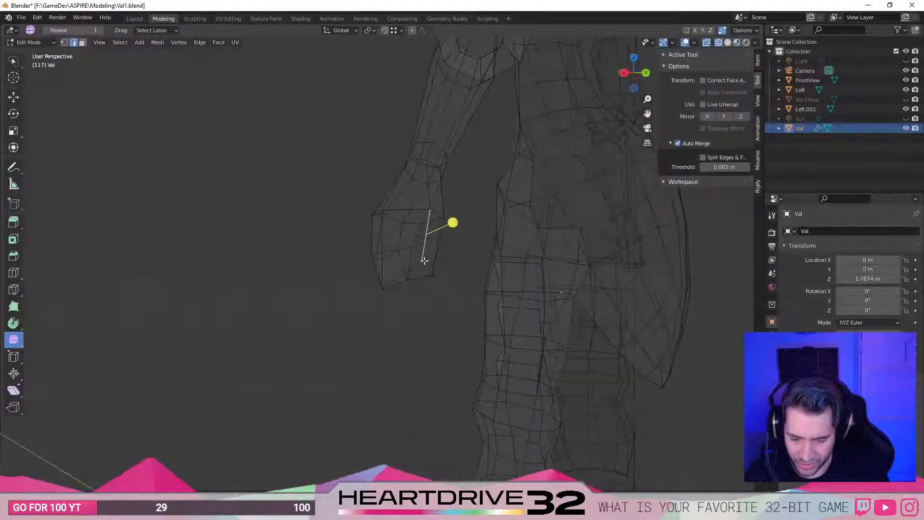
key(z)
click(462, 270)
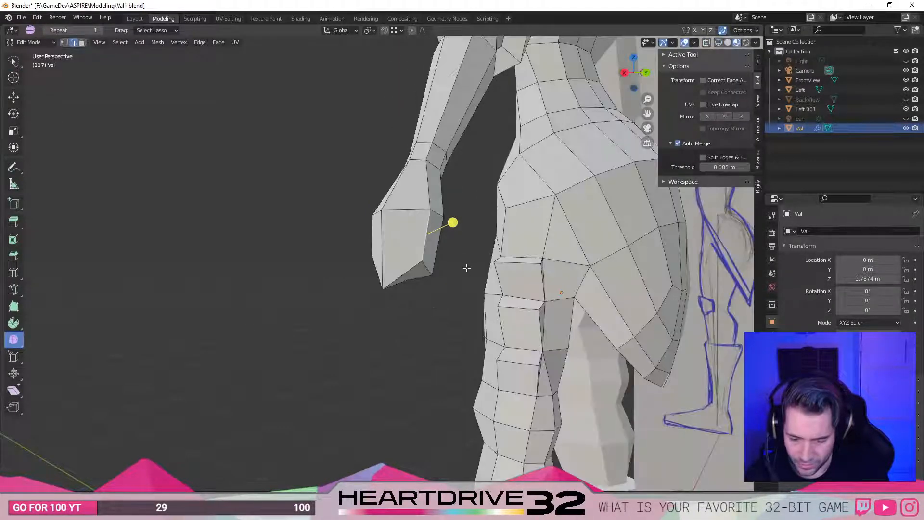
middle_drag(396, 288, 345, 249)
key(2)
key(1)
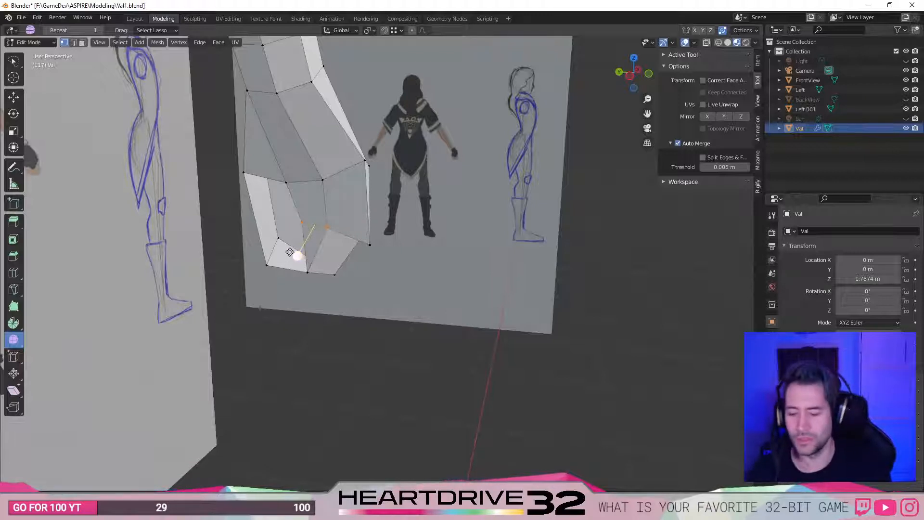
Cut a diagonal edge across the lower palm from the middle palm vertex to the hand's bottom outer corner.
click(302, 222)
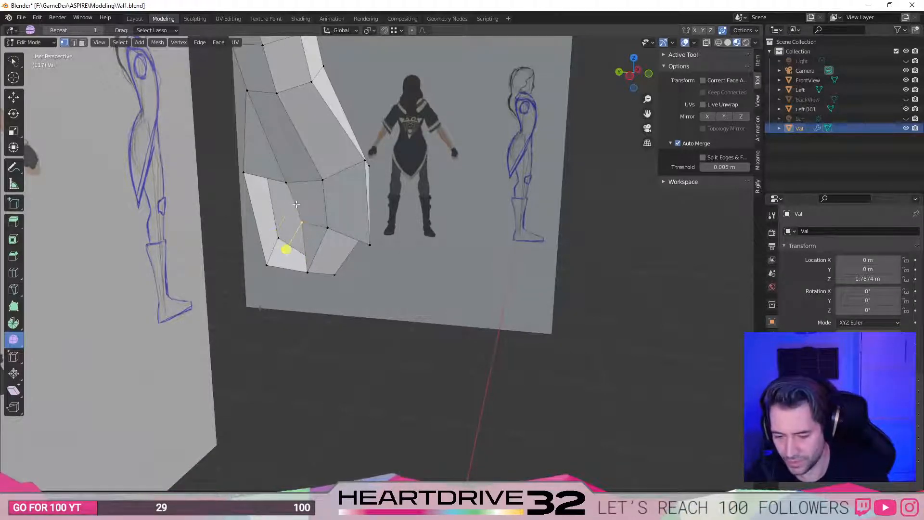
click(286, 328)
middle_drag(287, 327, 318, 330)
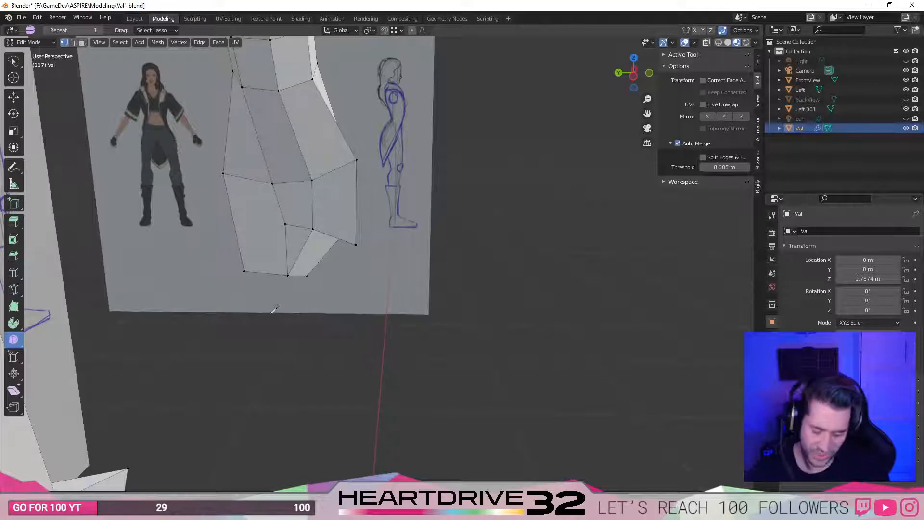
click(244, 270)
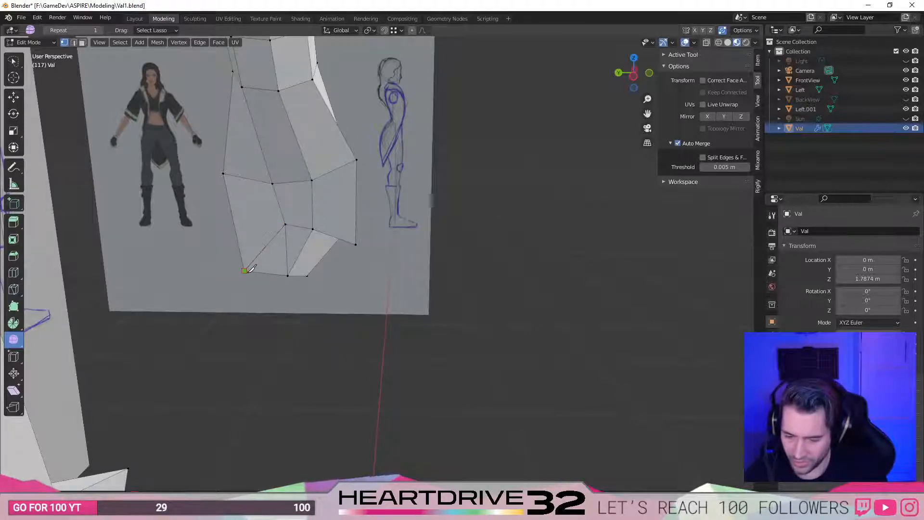
key(Return)
Dissolve the vertical edge running from the middle palm vertex down to the bottom edge of the hand.
click(317, 347)
key(2)
click(287, 254)
key(x)
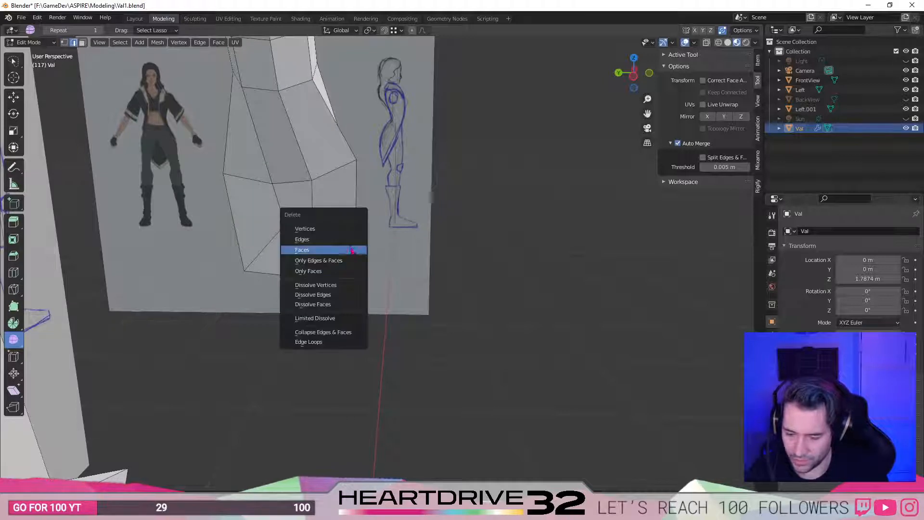
click(347, 294)
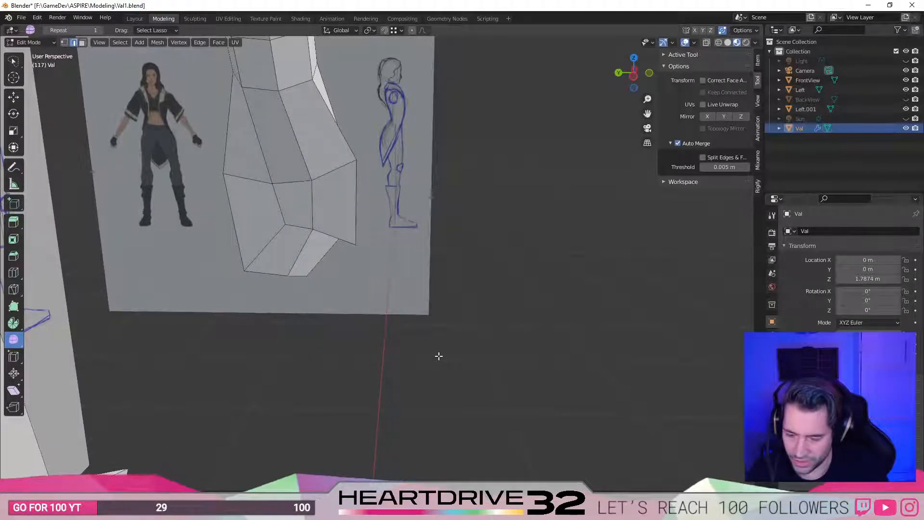
Slide the middle palm vertex along the new diagonal edge, then shift it sideways to even out the palm faces.
key(1)
click(282, 252)
key(shift+v)
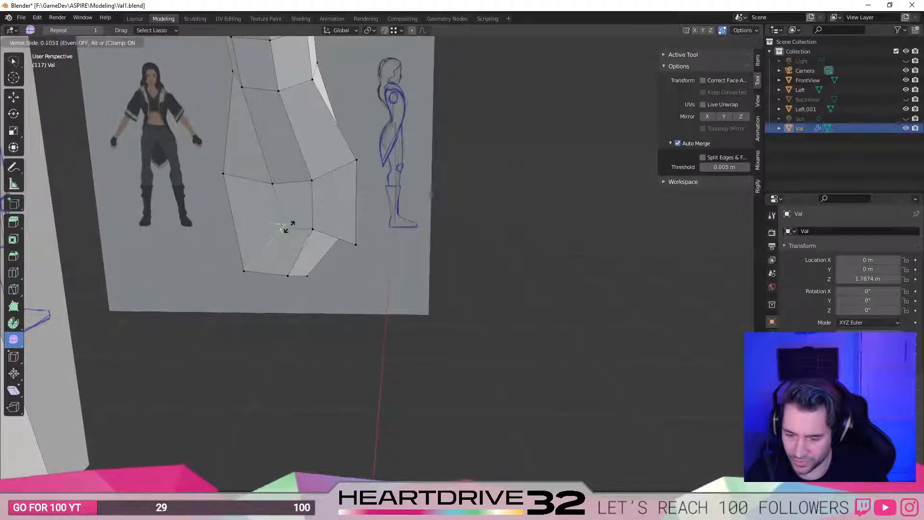
click(281, 257)
key(g)
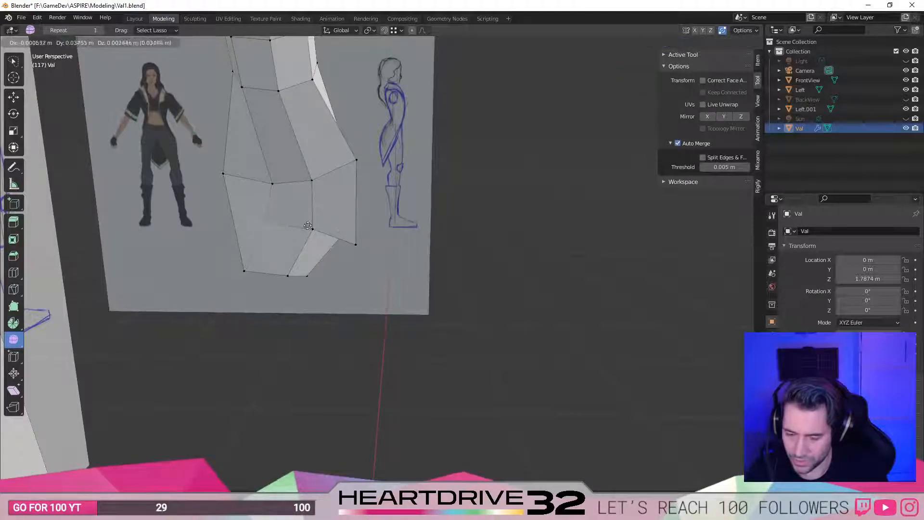
click(318, 225)
Adjust the position of the upper middle vertex on the inner palm, just below the wrist.
middle_drag(256, 250, 298, 213)
drag(293, 211, 271, 206)
middle_drag(378, 185, 354, 158)
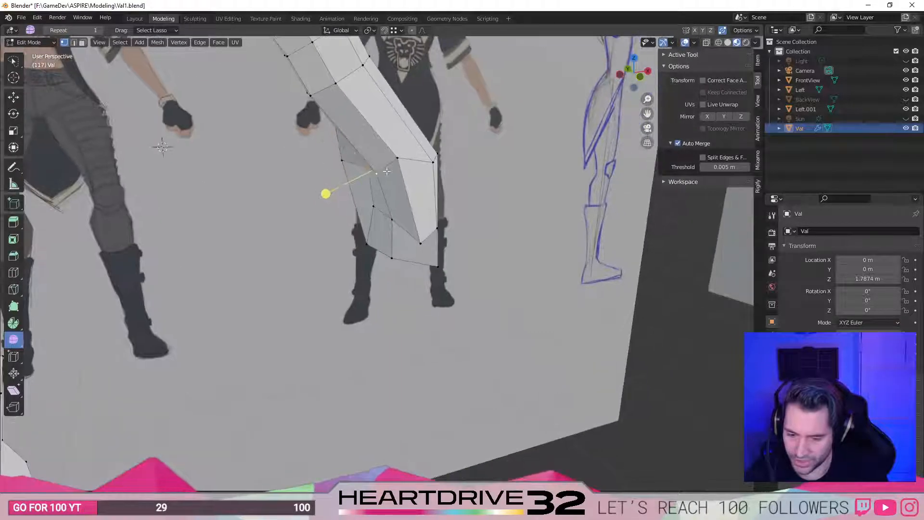
drag(379, 169, 373, 158)
middle_drag(375, 161, 484, 200)
scroll(441, 202, down, 2)
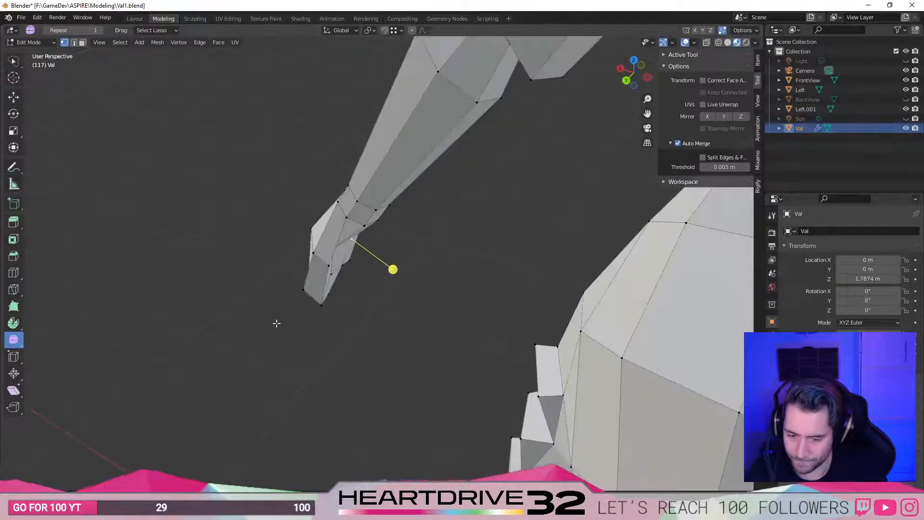
Compare the hand in front and right views, then raise its lower rear vertex about 0.069 m along Z.
key(KP_3)
key(KP_1)
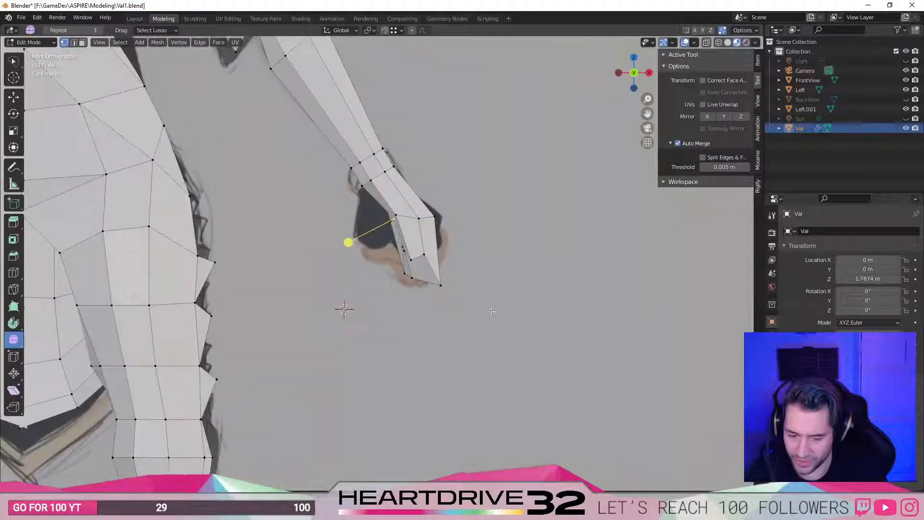
middle_drag(371, 294, 385, 293)
key(KP_3)
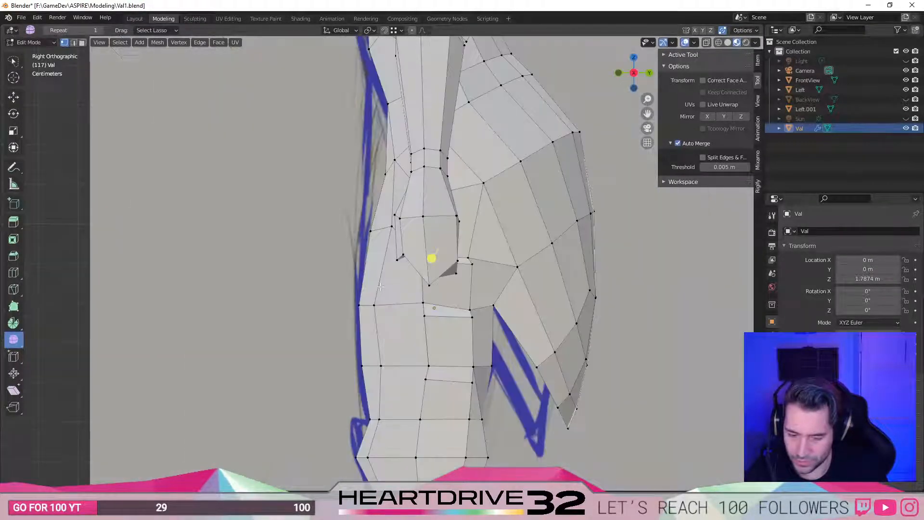
key(KP_1)
key(KP_3)
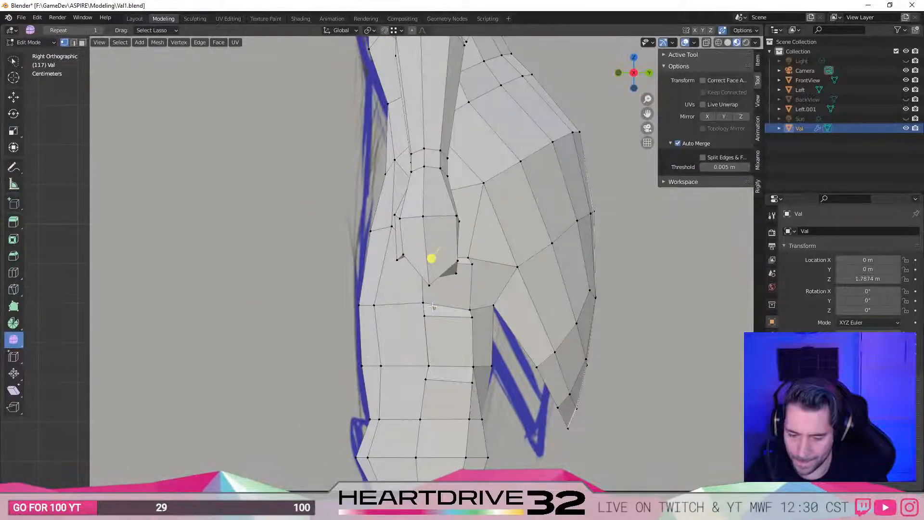
middle_drag(487, 305, 474, 260)
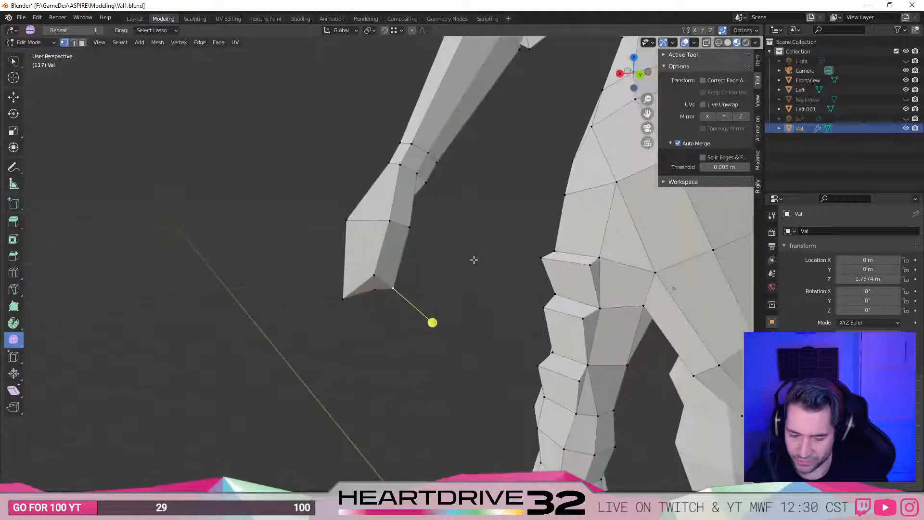
key(KP_3)
key(g)
key(z)
click(429, 317)
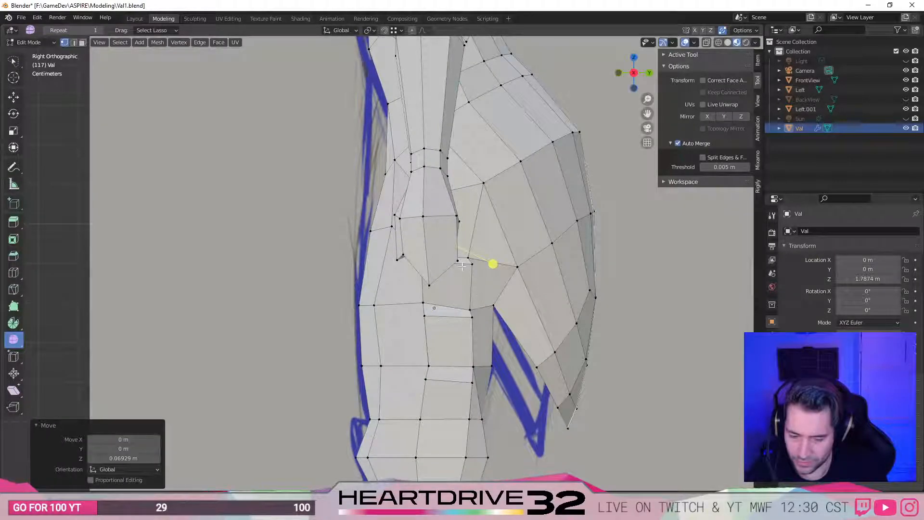
Fine-tune the lower rear hand vertex along Y in right view and again in perspective.
key(g)
key(y)
click(459, 262)
middle_drag(459, 263, 423, 281)
key(g)
key(y)
click(456, 261)
Move the inner hand vertex about -0.0064 m along Y, then adjust its height along Z.
click(396, 252)
middle_drag(396, 252, 322, 288)
key(g)
key(y)
click(270, 286)
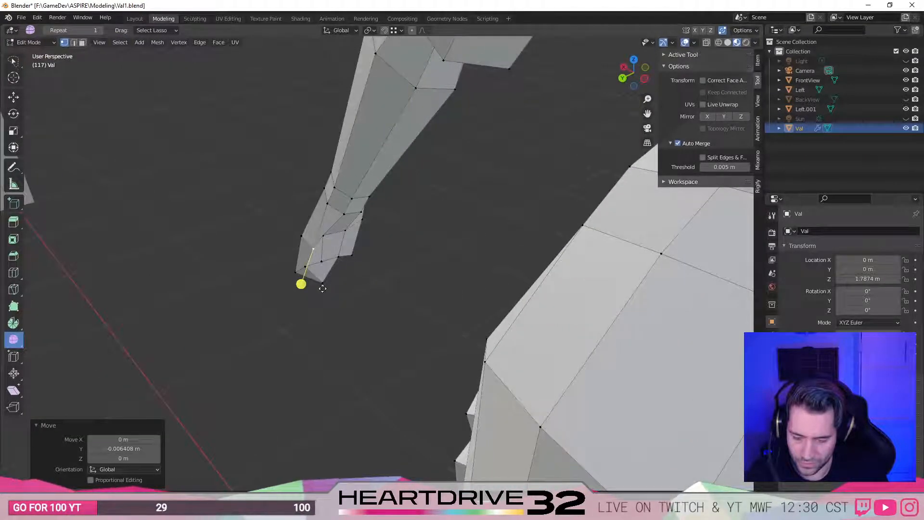
key(g)
key(z)
click(320, 273)
Shift the inner hand vertex along X in two moves to shape the palm's depth.
middle_drag(288, 264, 336, 217)
key(g)
key(x)
click(356, 303)
key(g)
key(x)
click(327, 247)
Try to smooth the faces of the inner palm, then undo the attempt.
click(370, 217)
key(3)
mouse_move(320, 235)
mouse_down()
mouse_move(354, 216)
mouse_move(331, 215)
mouse_up()
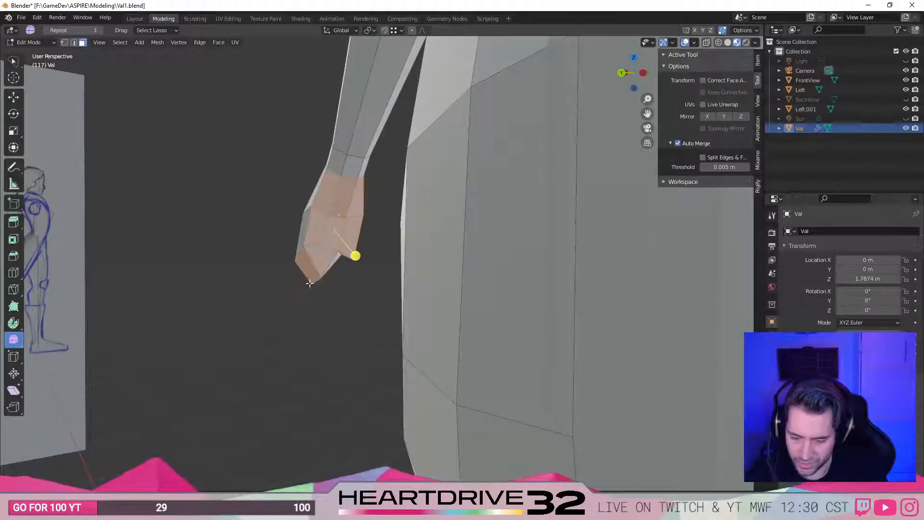
middle_drag(306, 247, 324, 269)
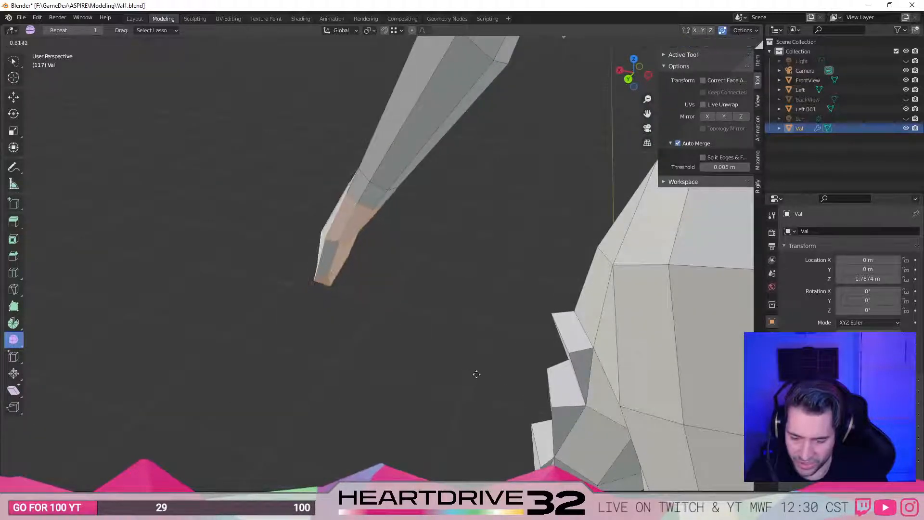
click(434, 330)
middle_drag(313, 334, 405, 313)
key(ctrl+z)
key(ctrl+z)
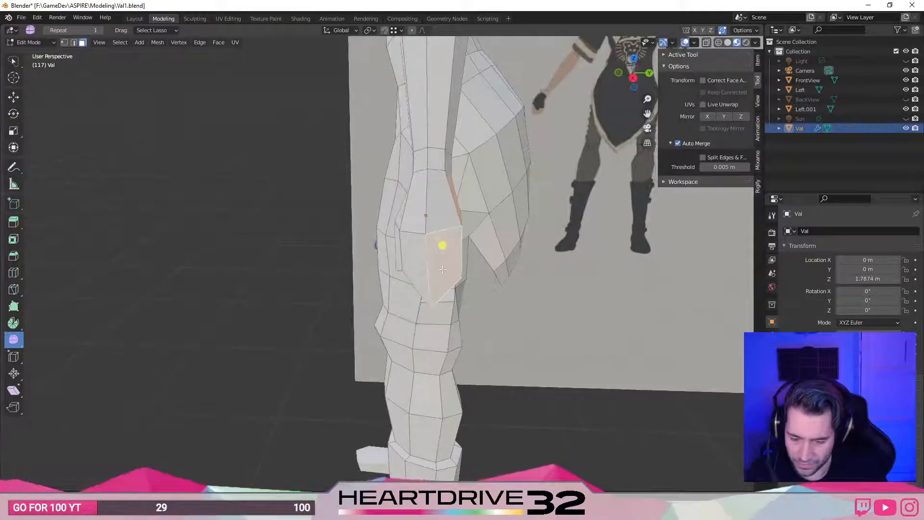
Select the inner palm faces from the wrist to the fingertips and smooth them slightly.
middle_drag(450, 287, 330, 213)
middle_drag(347, 254, 408, 272)
drag(369, 269, 346, 243)
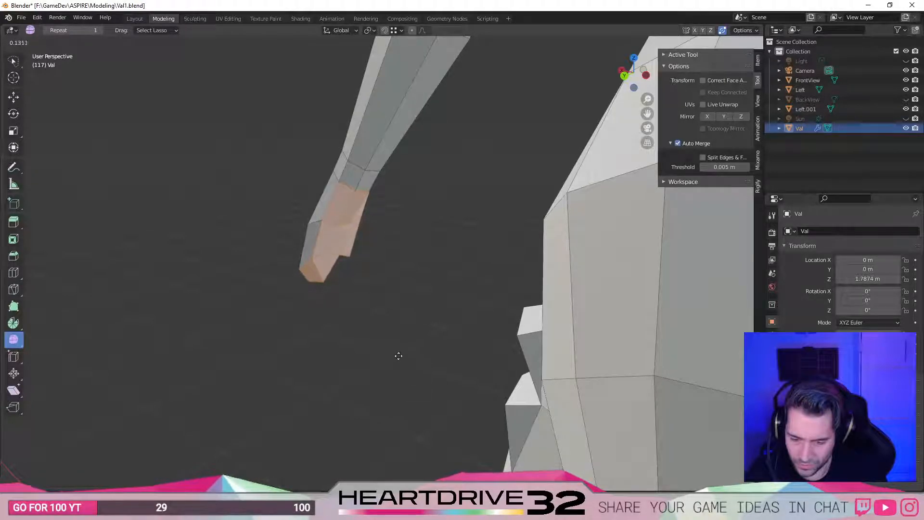
drag(397, 354, 396, 354)
click(244, 324)
Check the smoothed hand from both sides and save the file Val1.blend.
middle_drag(243, 324, 707, 289)
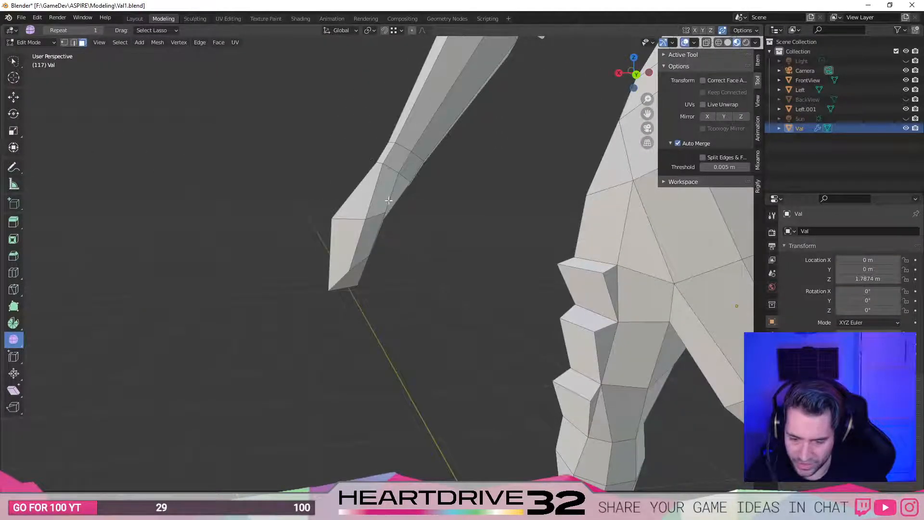
middle_drag(408, 194, 327, 241)
key(ctrl+s)
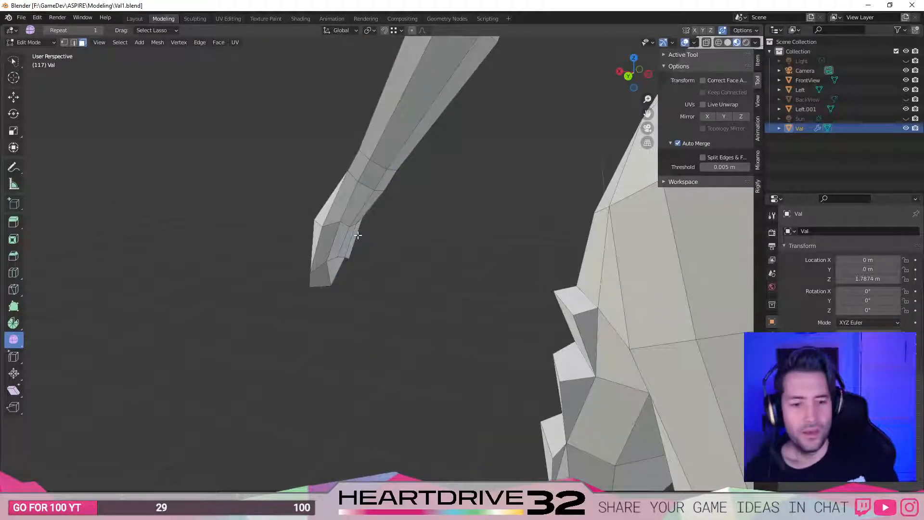
Select all faces of the hand below the wrist and scale them up by about 1.07.
scroll(358, 235, down, 5)
middle_drag(223, 346, 328, 315)
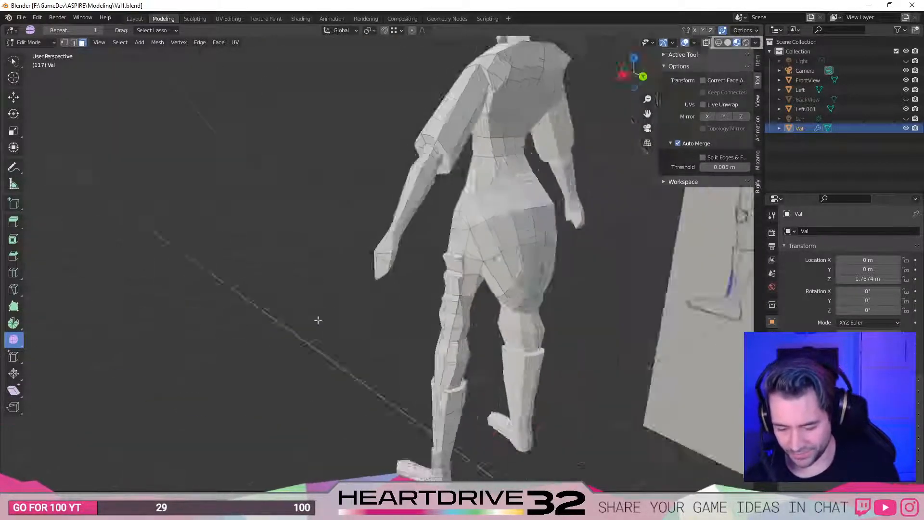
scroll(362, 314, up, 2)
key(1)
middle_drag(397, 312, 359, 322)
key(3)
mouse_move(398, 316)
mouse_down()
mouse_move(330, 239)
mouse_move(402, 273)
mouse_up()
mouse_move(402, 273)
middle_down()
mouse_move(311, 316)
mouse_move(441, 280)
middle_up()
mouse_move(441, 280)
mouse_down()
mouse_move(373, 259)
mouse_move(409, 226)
mouse_move(441, 280)
mouse_up()
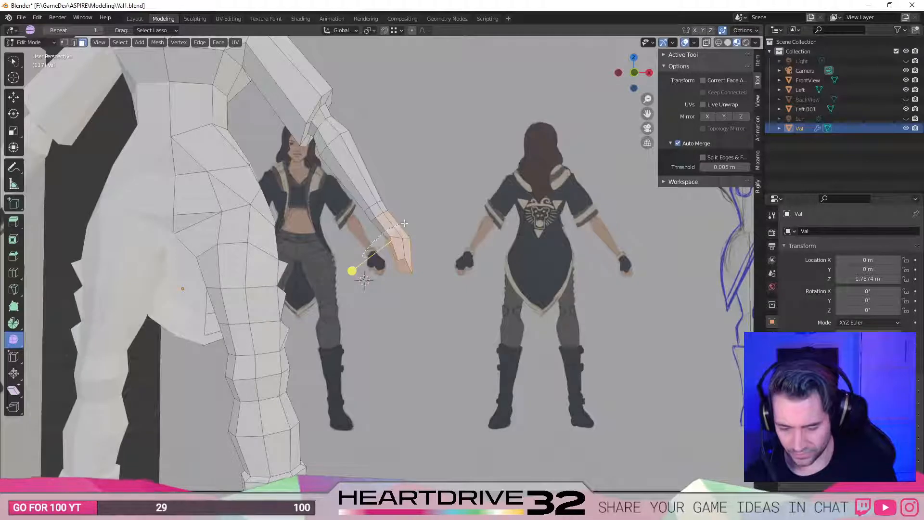
key(s)
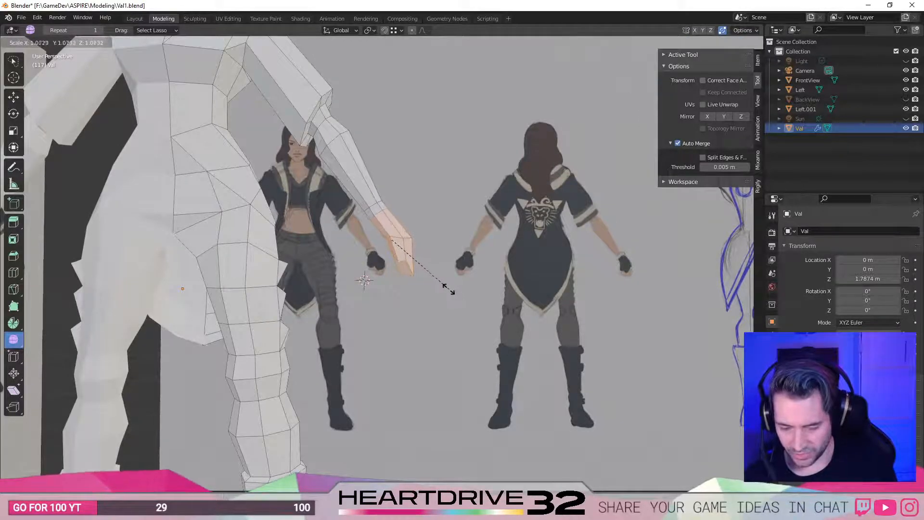
click(447, 288)
Rotate the hand slightly in two passes and shift it about 0.018 m inward along X.
key(r)
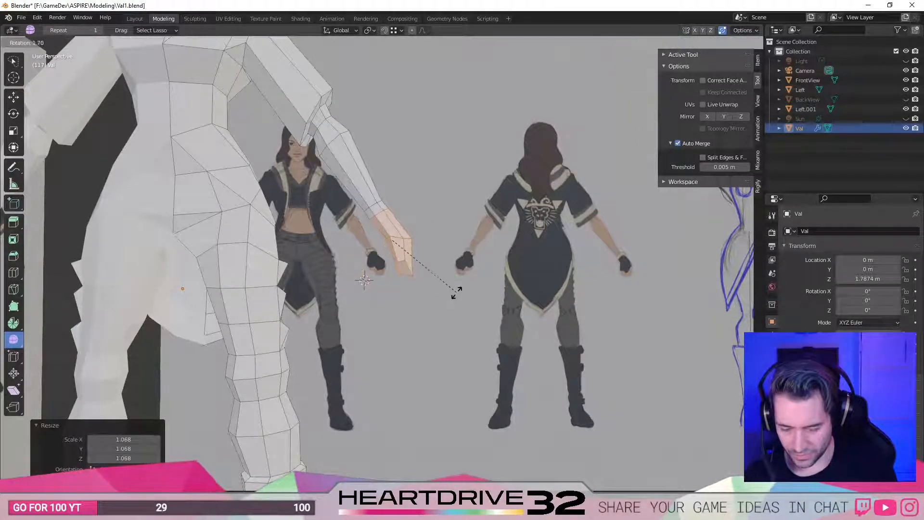
click(456, 292)
key(g)
click(453, 293)
key(r)
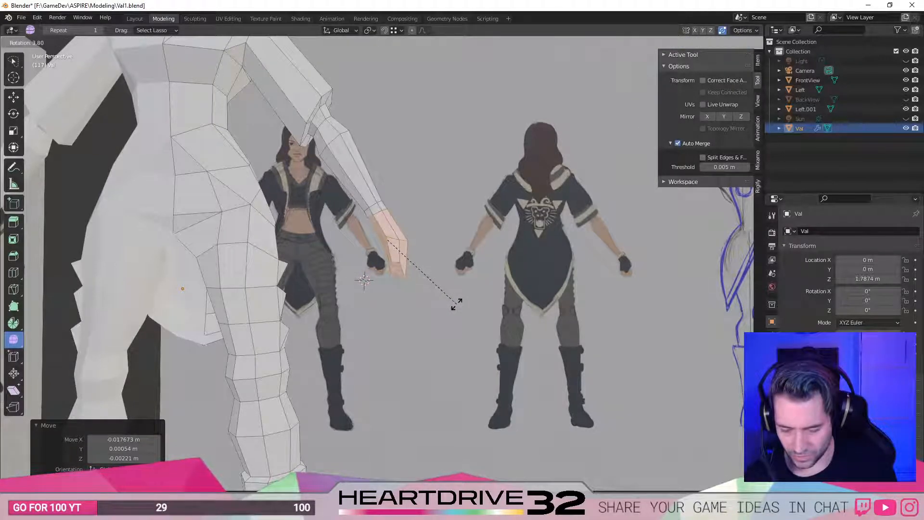
click(456, 304)
key(g)
click(455, 303)
Check the hand's proportions against the front-view reference drawing and save Val1.blend.
alt+middle_drag(415, 327, 389, 341)
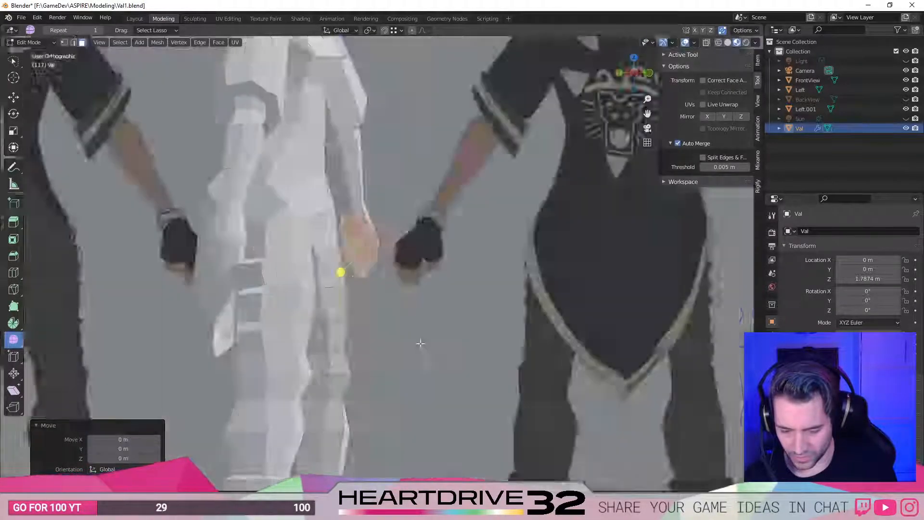
scroll(423, 351, down, 3)
scroll(460, 365, up, 2)
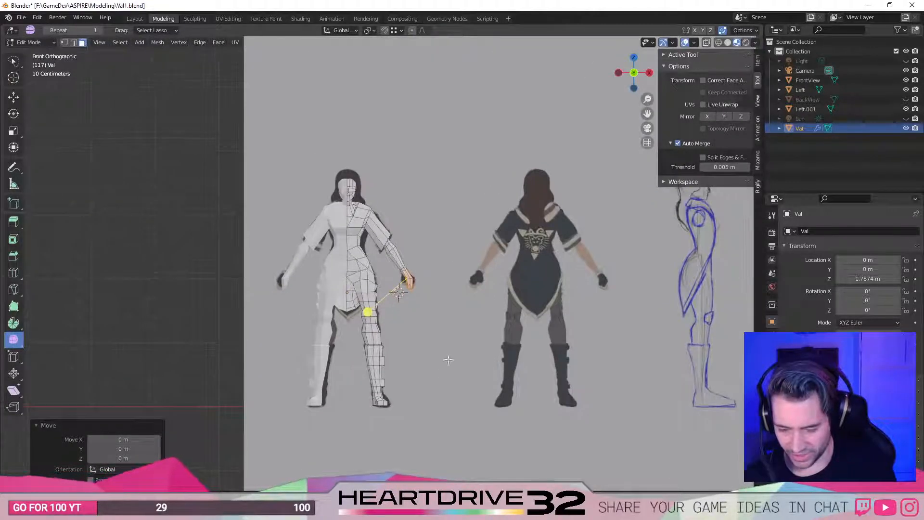
scroll(460, 364, up, 4)
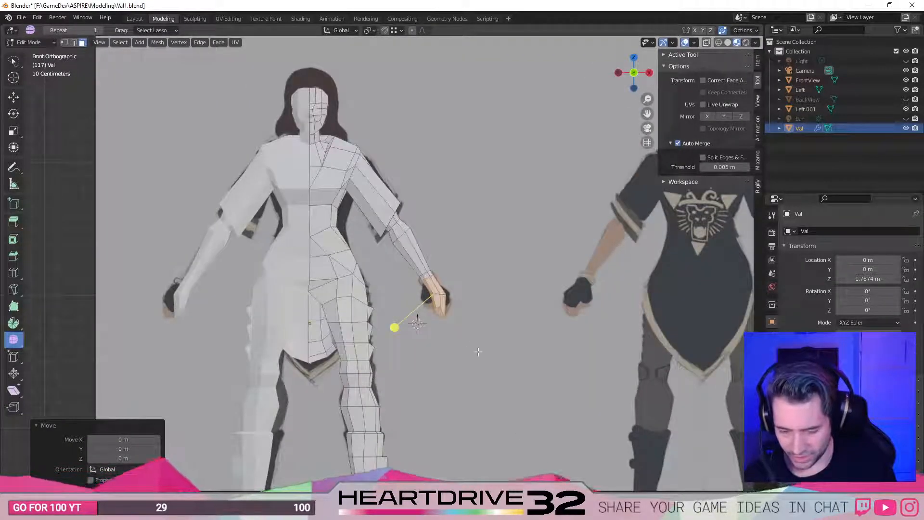
key(Tab)
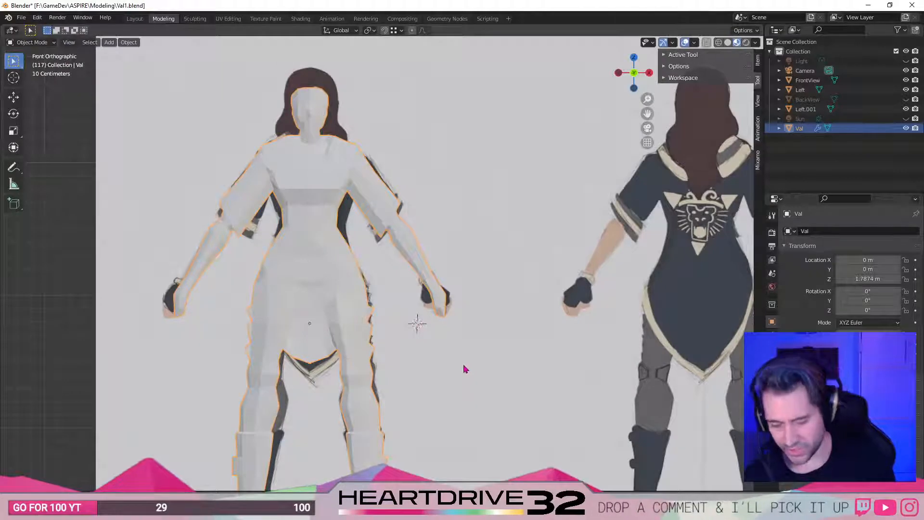
key(Tab)
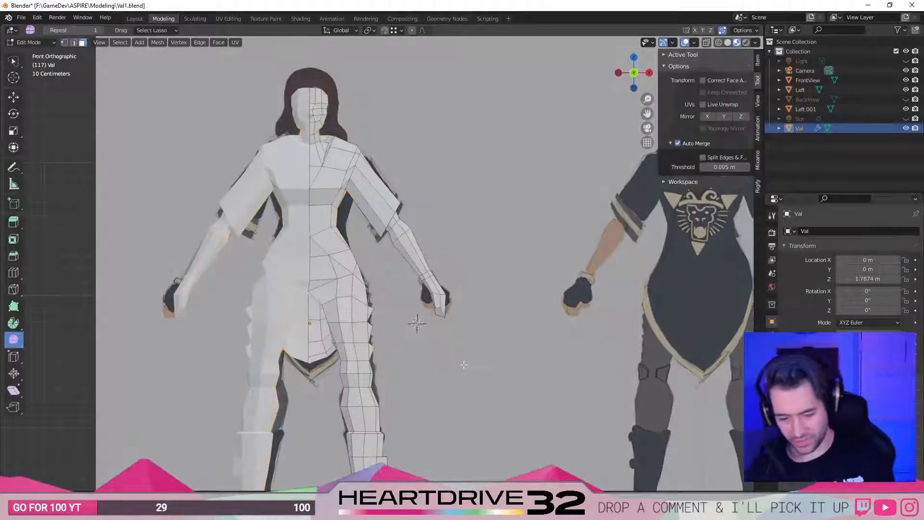
key(ctrl+s)
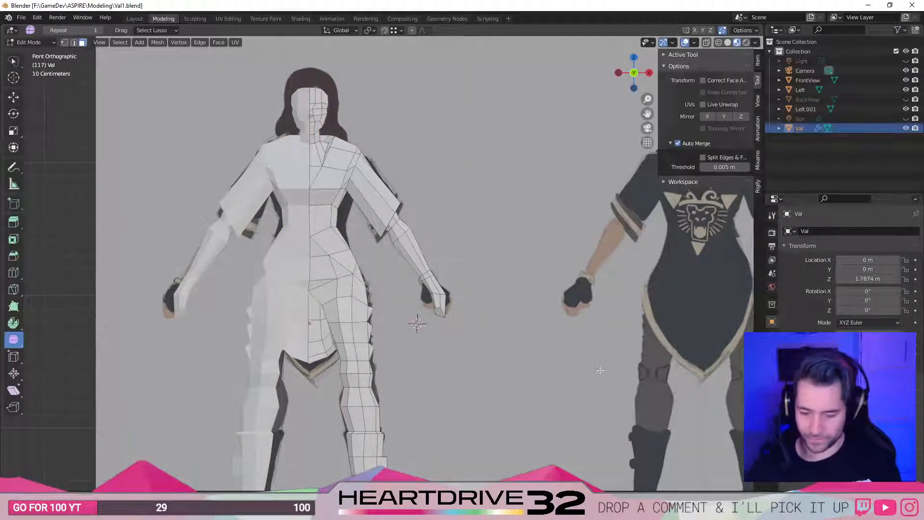
Select the faces on the back of the hand and around the wrist for the glove.
scroll(606, 371, up, 4)
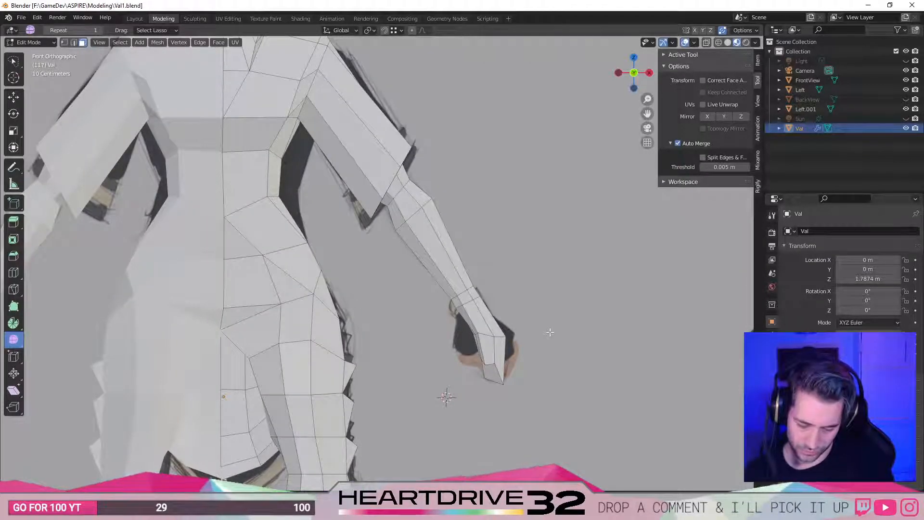
click(492, 327)
middle_drag(525, 291, 419, 326)
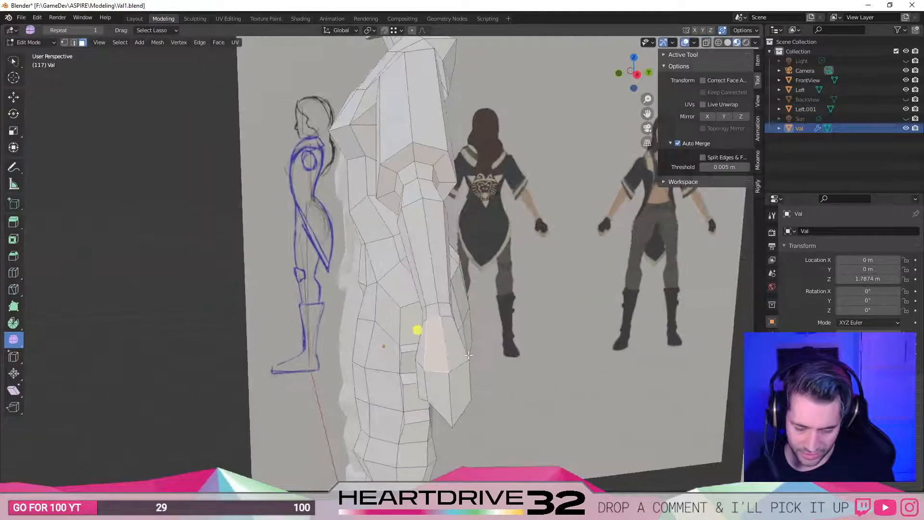
middle_drag(368, 343, 448, 335)
shift+click(303, 299)
Try to extrude the selected wrist and back-of-hand faces outward, and undo the extrusion.
key(e)
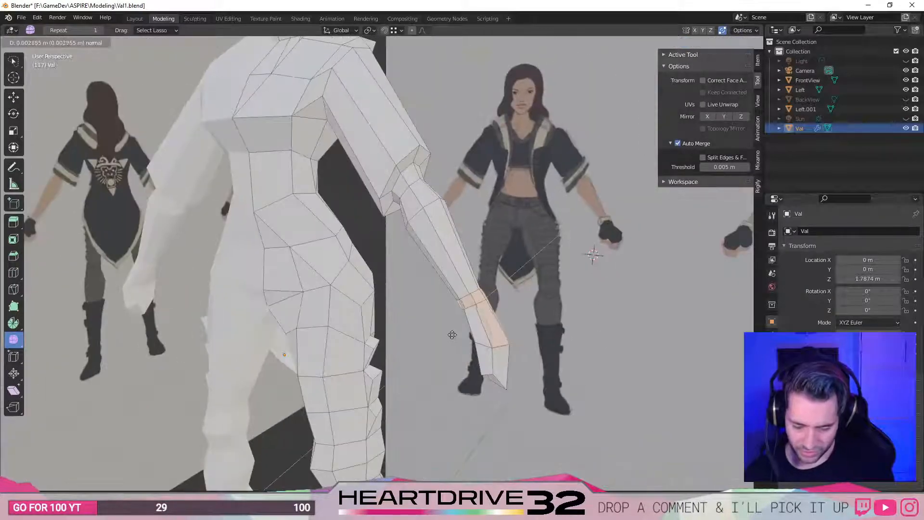
click(453, 333)
key(ctrl+z)
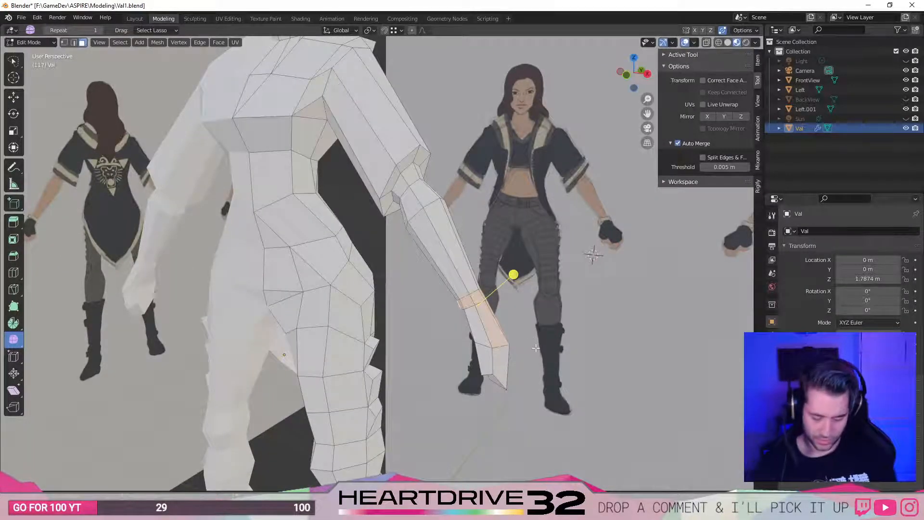
Inset the selected wrist and back-of-hand faces with a thickness of about 0.0038 m.
key(i)
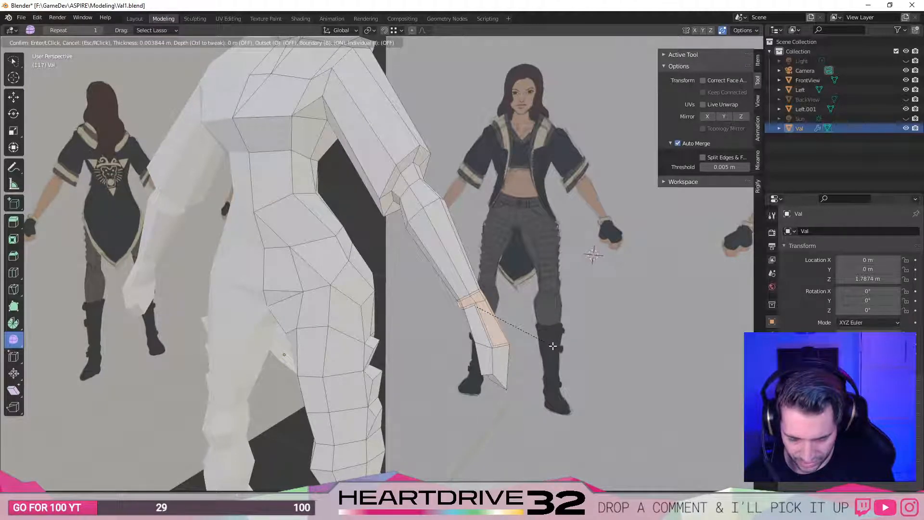
click(552, 345)
middle_drag(552, 346, 430, 320)
Try twice to scale up the inset wrist and back-of-hand faces with Auto Merge still enabled.
key(s)
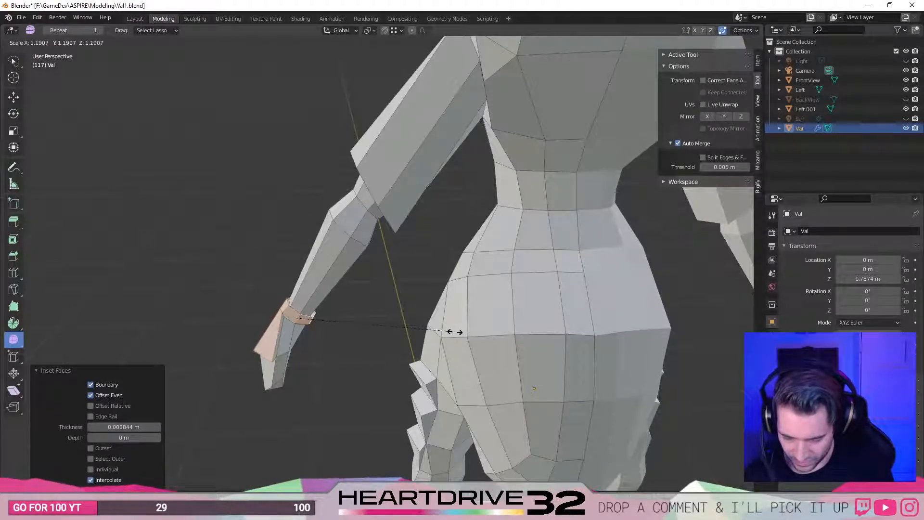
click(454, 331)
middle_drag(454, 331, 335, 351)
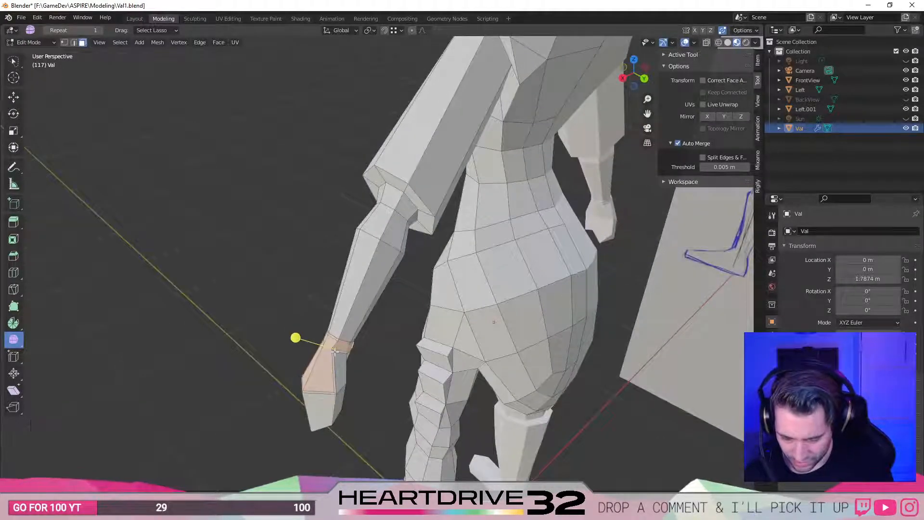
click(687, 145)
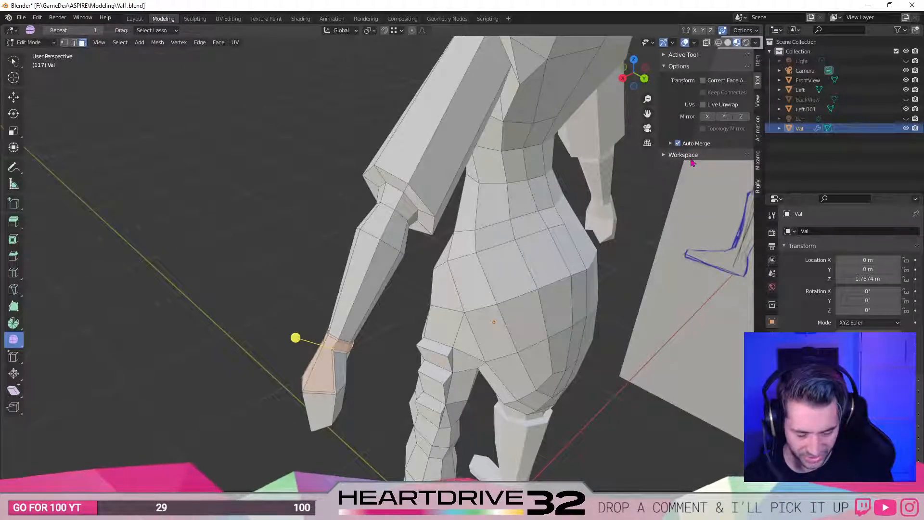
click(691, 158)
click(693, 143)
key(s)
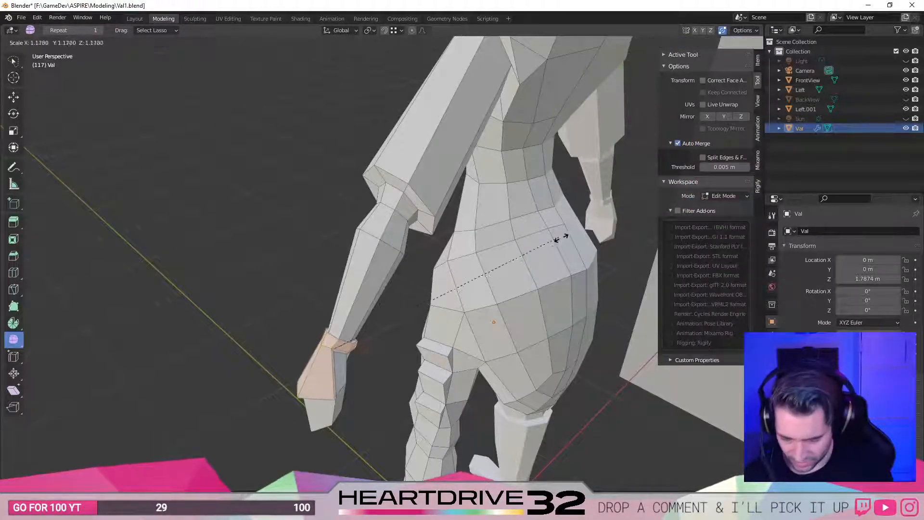
click(559, 244)
middle_drag(416, 299, 332, 332)
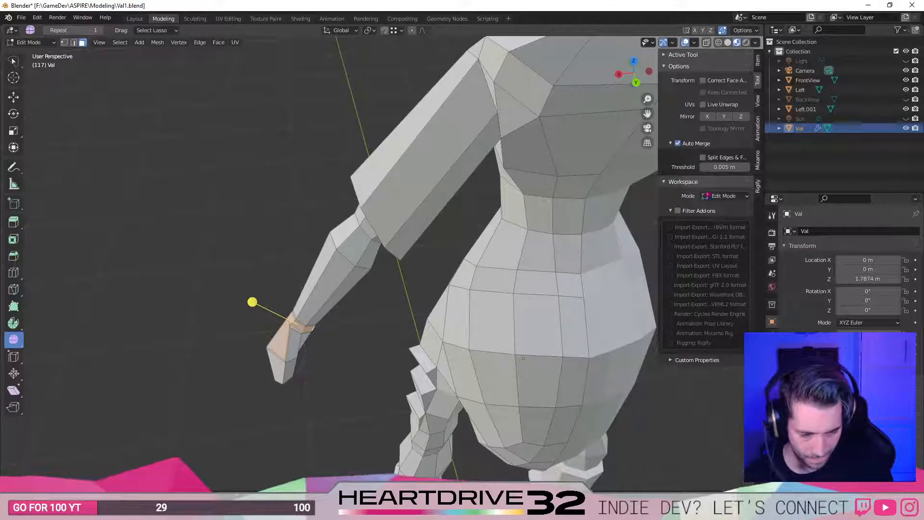
Turn off Auto Merge, scale the inset wrist and back-of-hand faces up by about 1.44, and inspect the hand up close.
click(678, 144)
key(s)
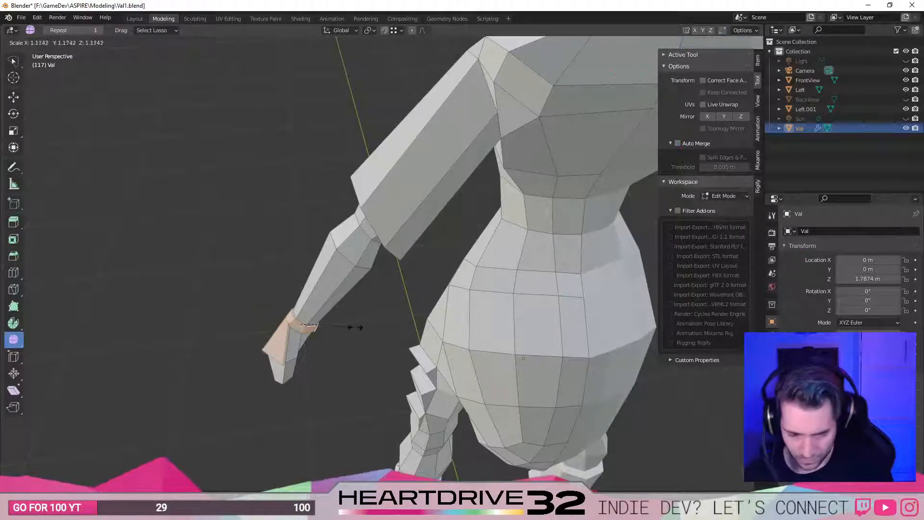
click(367, 332)
middle_drag(342, 351, 298, 327)
scroll(298, 328, up, 3)
middle_drag(231, 315, 355, 276)
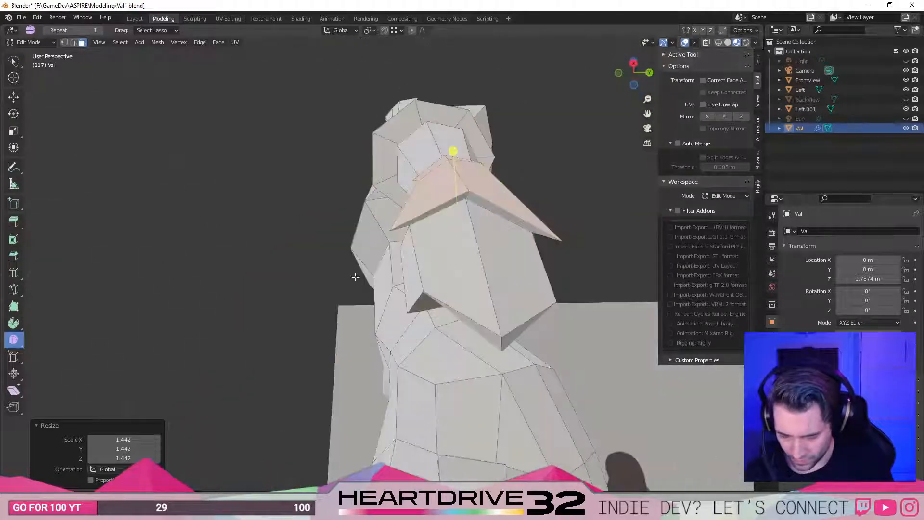
Scale the selected edges around the knuckles to about 0.898 and slide an edge along the hand.
middle_drag(464, 302, 284, 357)
key(1)
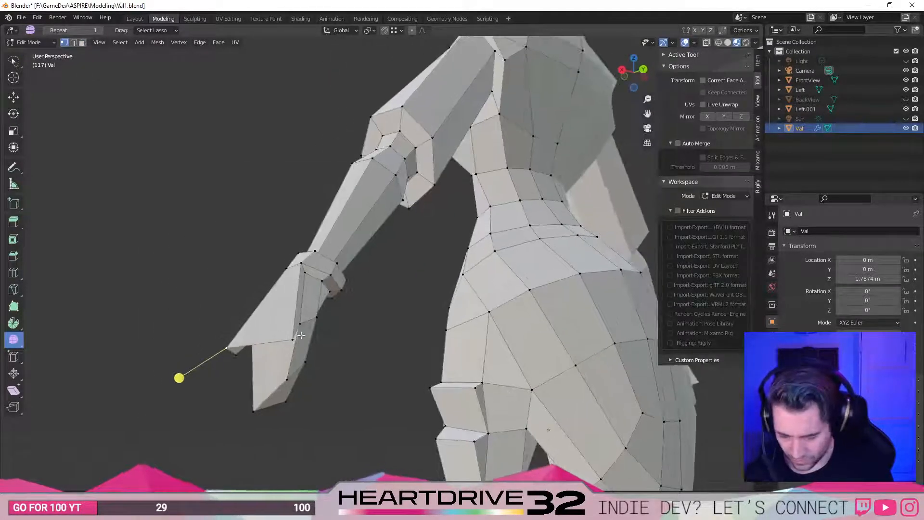
middle_drag(223, 362, 465, 356)
key(s)
click(565, 343)
key(g)
key(g)
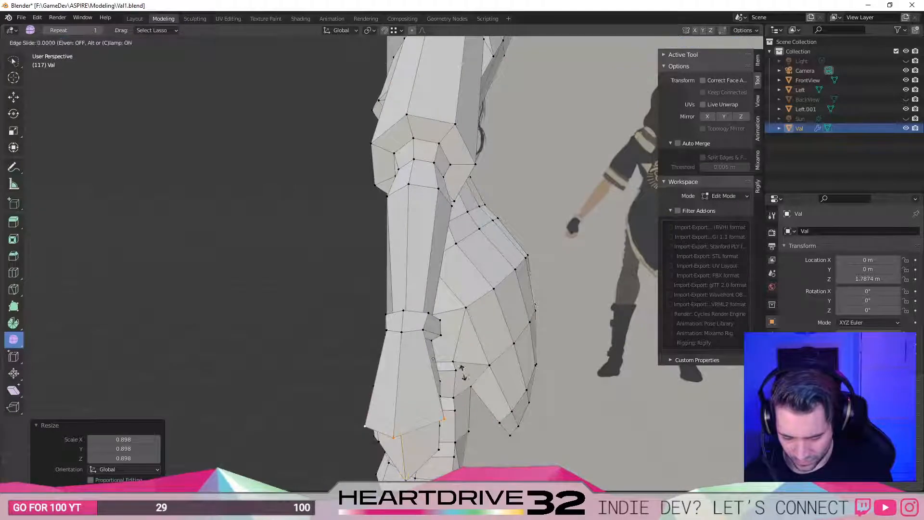
click(467, 357)
Try sliding the inner wrist edge just below the cuff, and undo the slide.
middle_drag(392, 340, 530, 289)
middle_drag(523, 344, 547, 393)
mouse_move(475, 256)
middle_down()
mouse_move(517, 199)
mouse_move(555, 213)
mouse_move(485, 264)
middle_up()
key(KP_3)
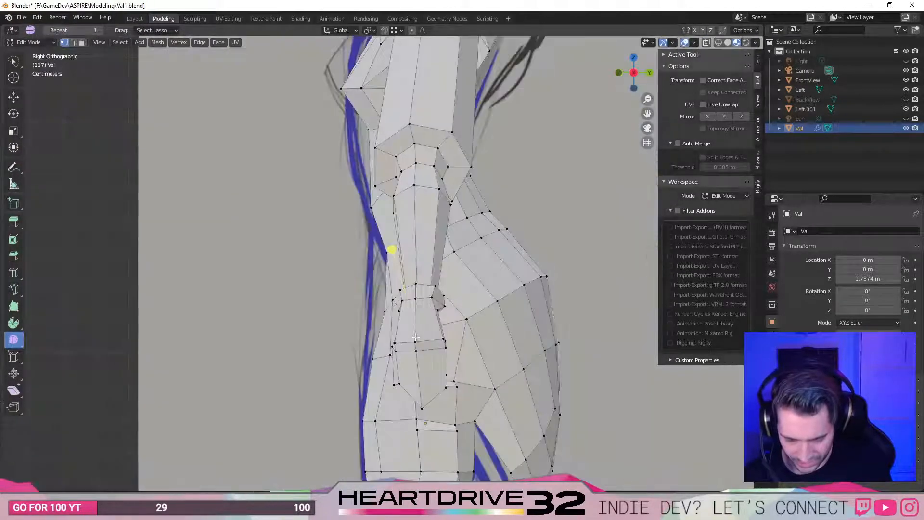
key(KP_1)
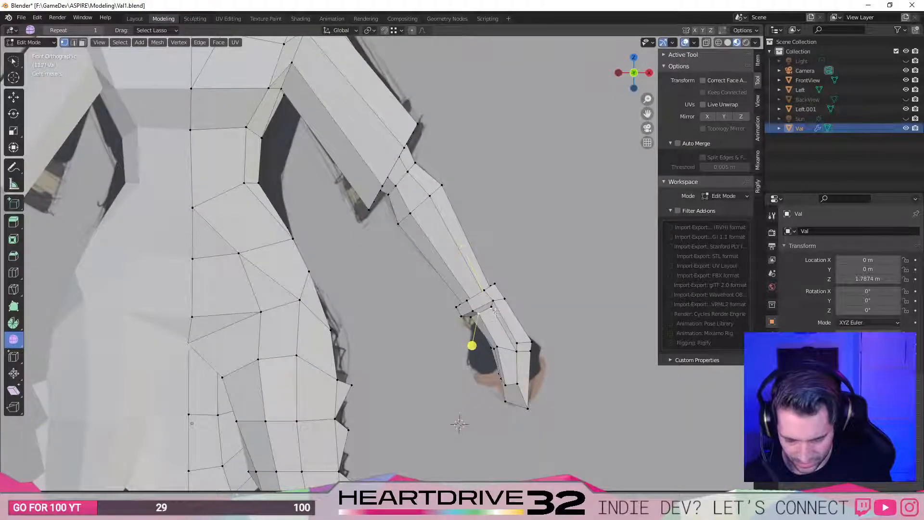
middle_drag(494, 307, 440, 316)
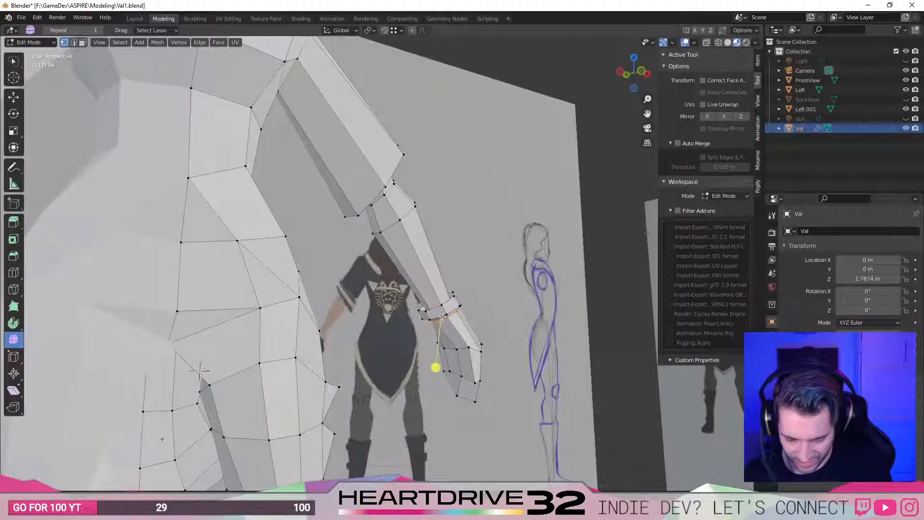
key(g)
key(g)
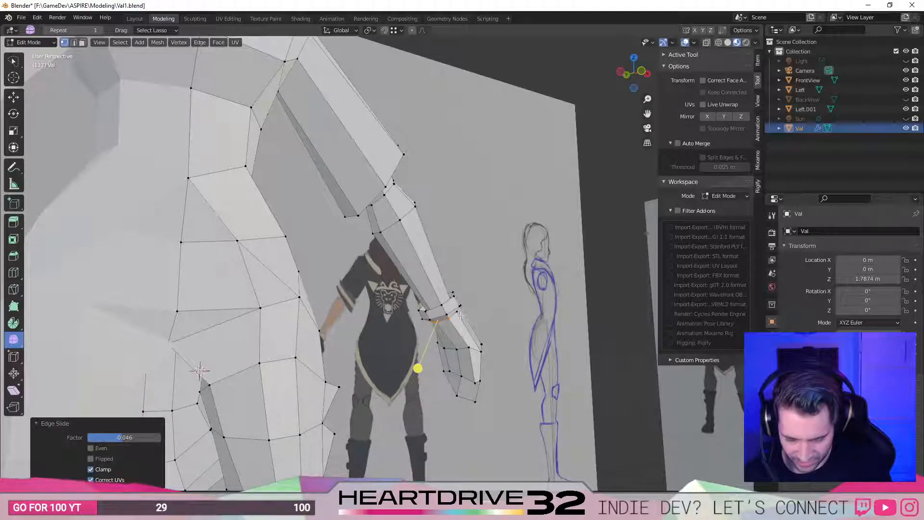
key(ctrl+z)
Slide the wrist edge just below the cuff from behind the hand, and return to Object Mode.
middle_drag(458, 311, 305, 321)
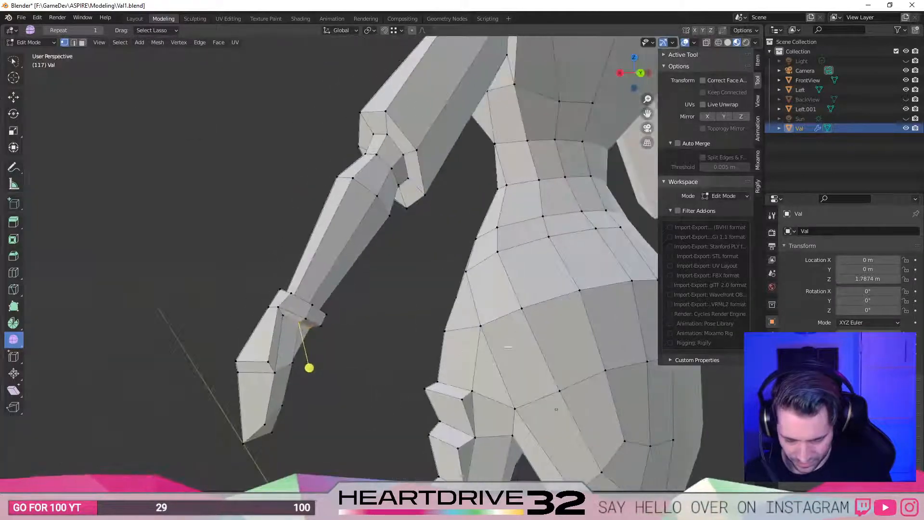
key(g)
key(g)
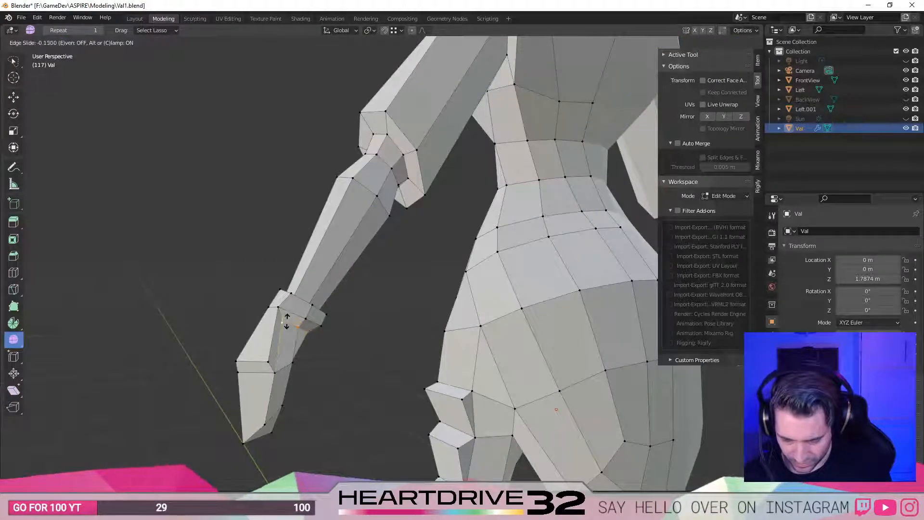
click(320, 367)
middle_drag(299, 402, 520, 412)
key(Tab)
Examine the whole character's proportions against the front and side reference drawings.
scroll(376, 384, up, 3)
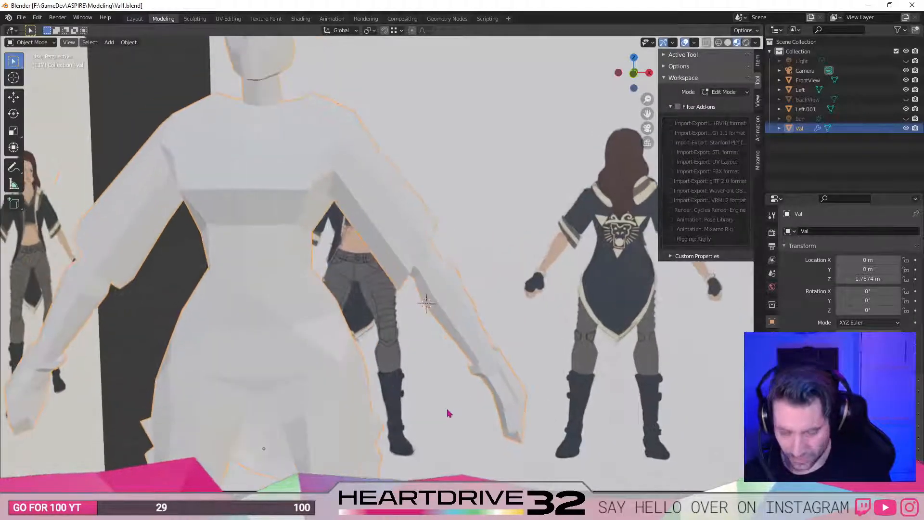
key(alt+Tab)
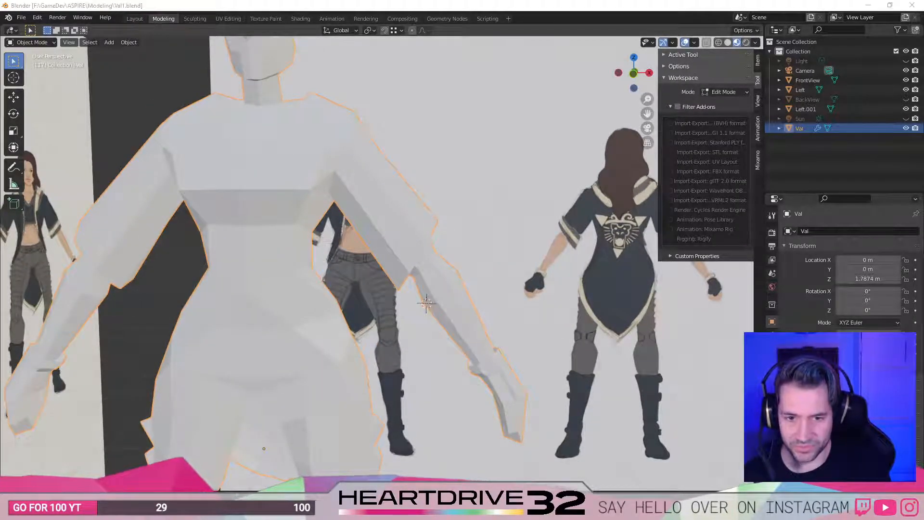
scroll(427, 305, down, 5)
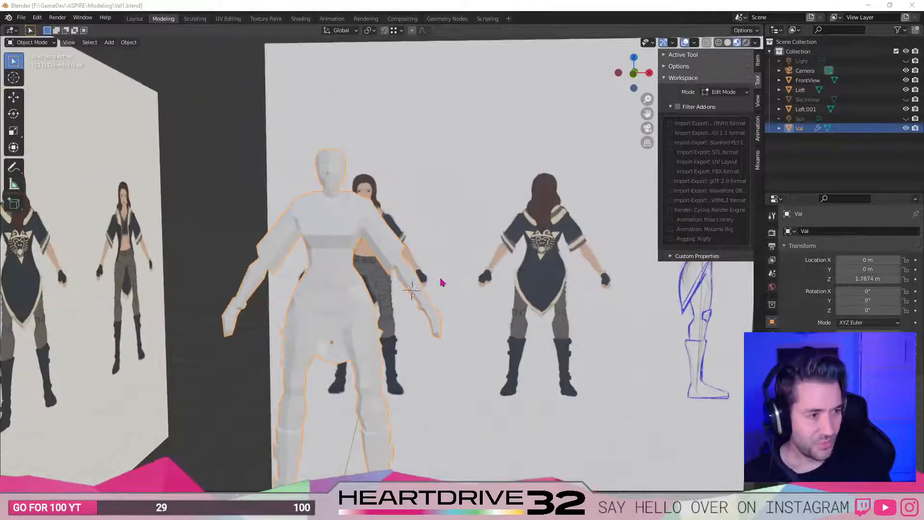
middle_drag(454, 305, 264, 363)
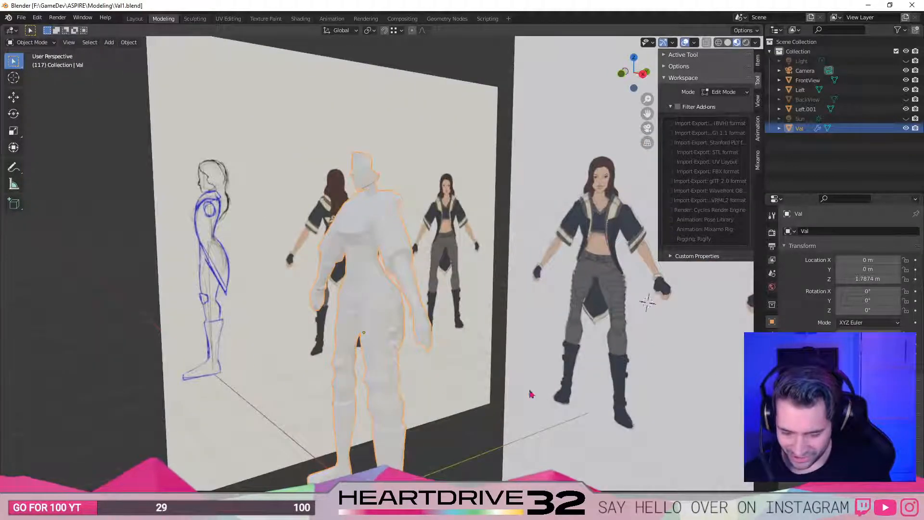
key(KP_1)
key(KP_3)
key(KP_1)
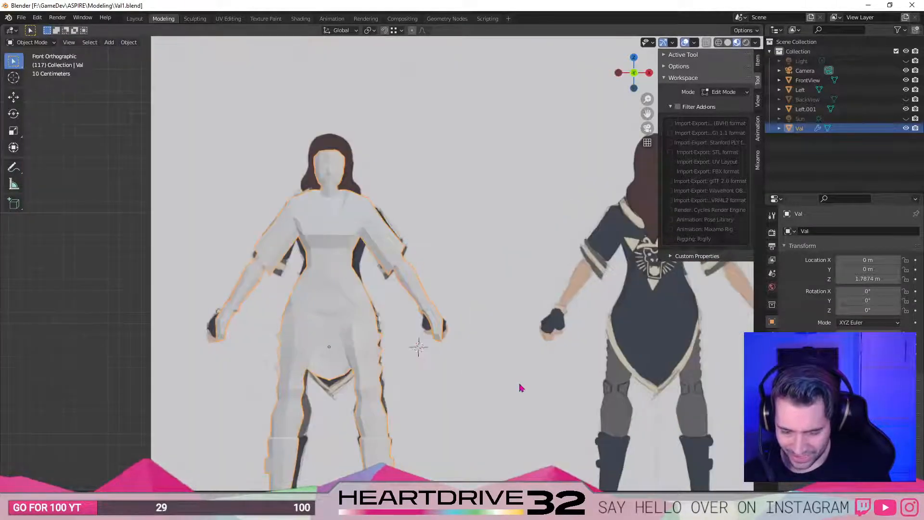
scroll(525, 387, down, 5)
shift+middle_drag(443, 371, 486, 462)
scroll(483, 301, up, 8)
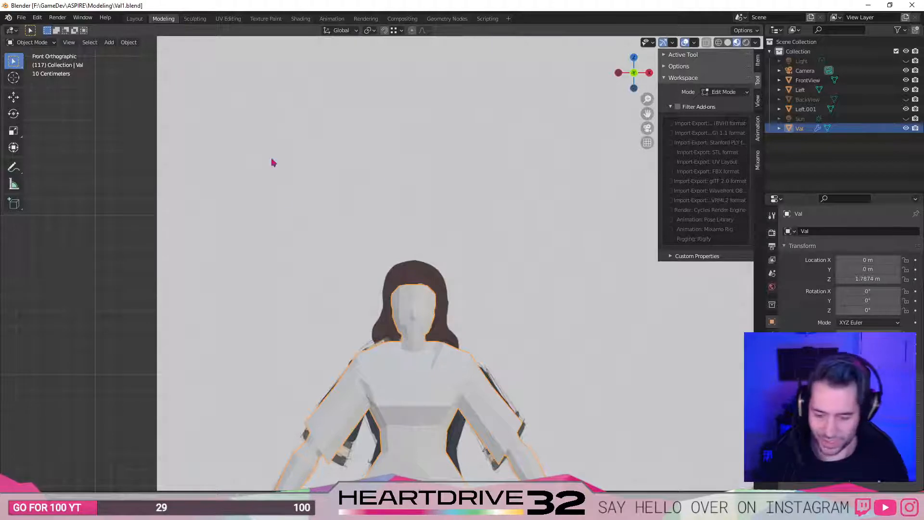
scroll(566, 308, down, 3)
scroll(462, 207, up, 6)
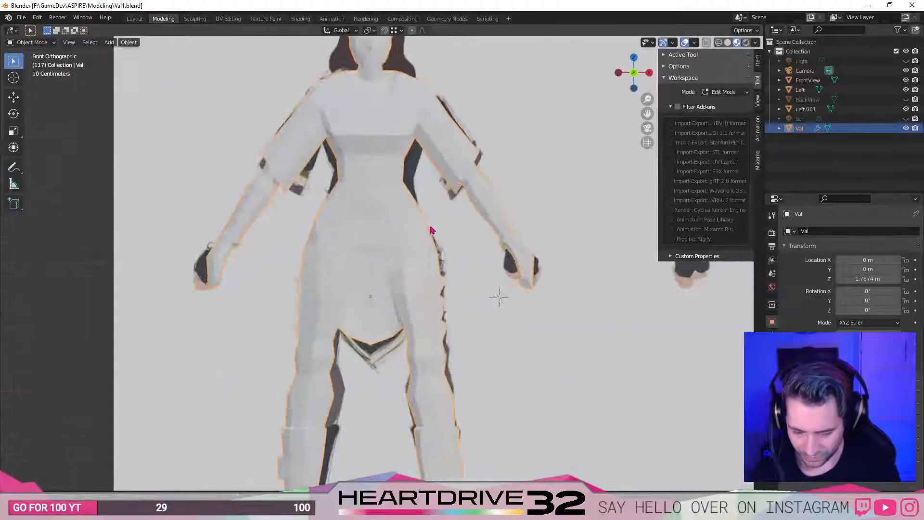
shift+middle_drag(460, 201, 484, 273)
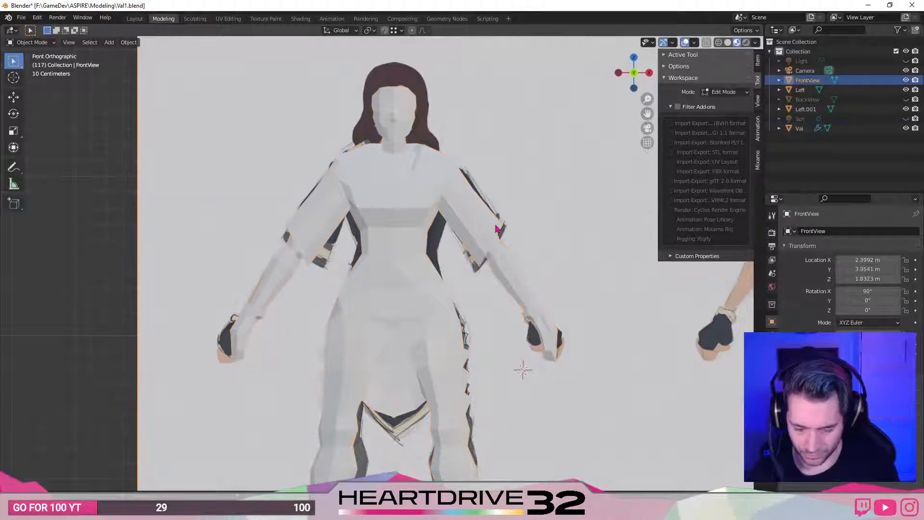
Move the outer vertices of the sleeve opening slightly inward and down to fit the front reference, and save the file.
key(Tab)
scroll(539, 236, up, 3)
mouse_move(539, 235)
middle_down()
mouse_move(550, 235)
mouse_move(486, 208)
mouse_move(540, 235)
middle_up()
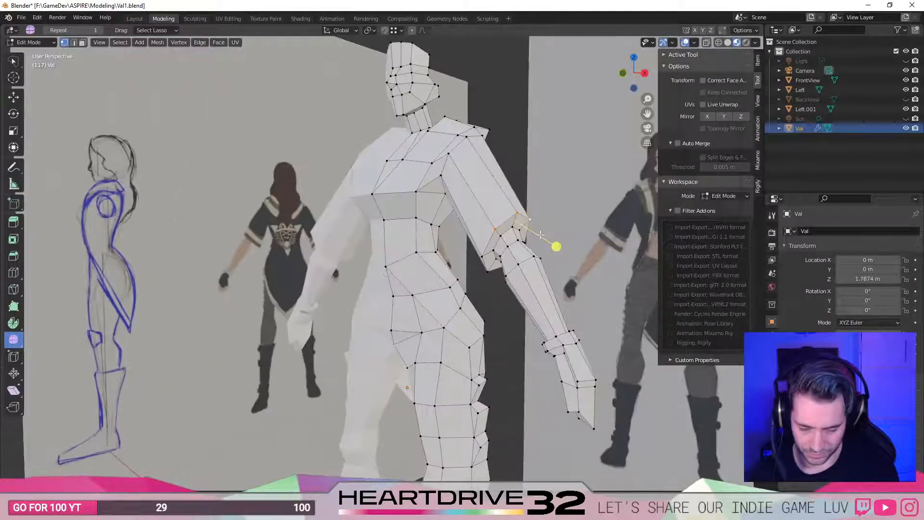
key(KP_1)
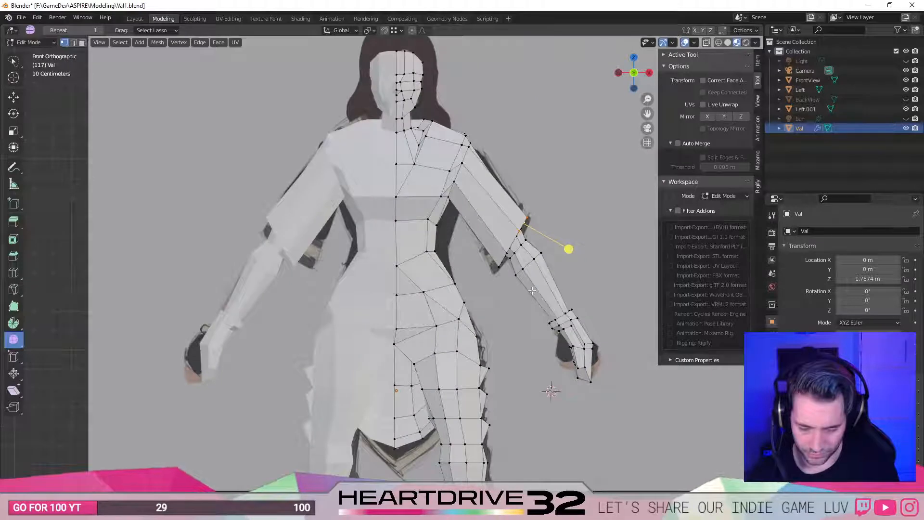
key(g)
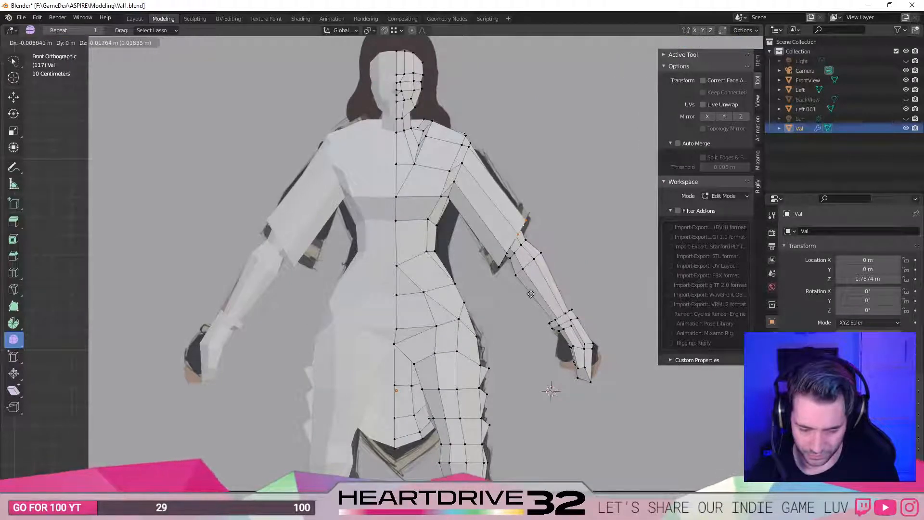
click(530, 295)
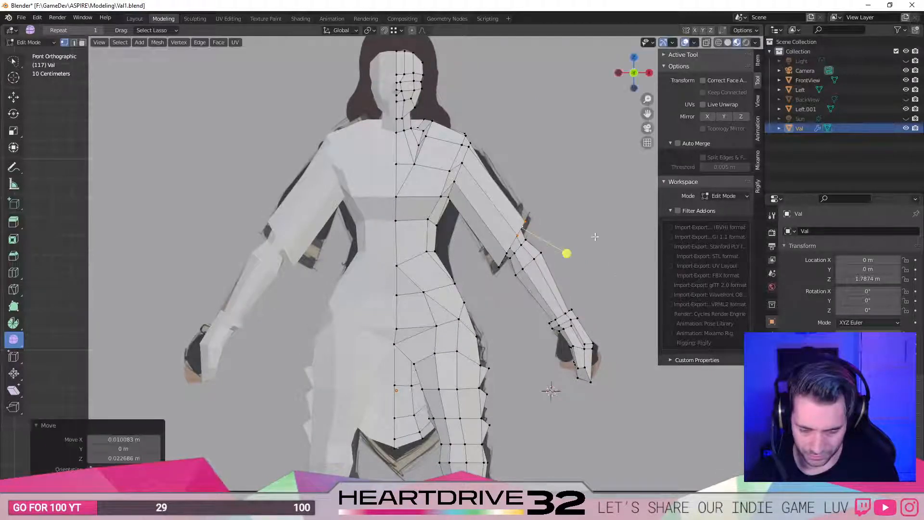
middle_drag(572, 149, 203, 242)
key(KP_3)
key(ctrl+KP_1)
key(ctrl+s)
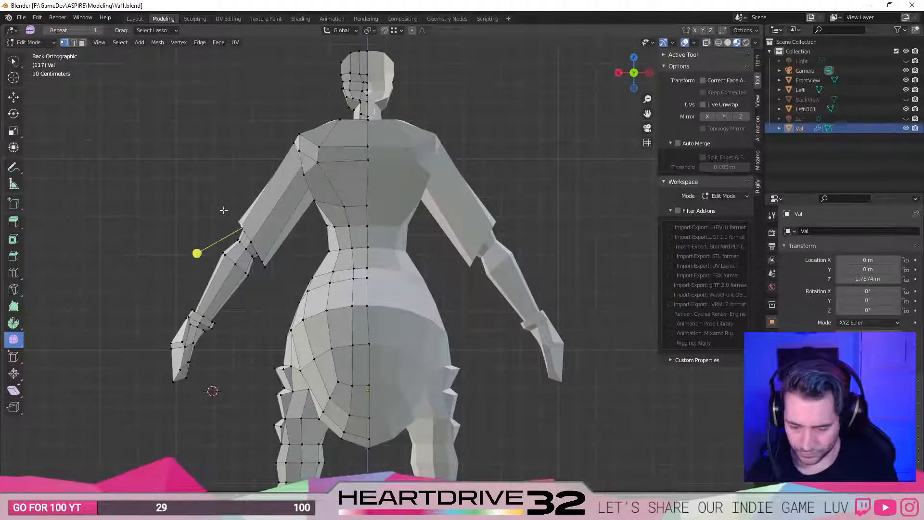
Move the outer rear shoulder vertex about 0.027 m inward along the global X axis.
key(ctrl+z)
middle_drag(223, 210, 492, 144)
click(329, 141)
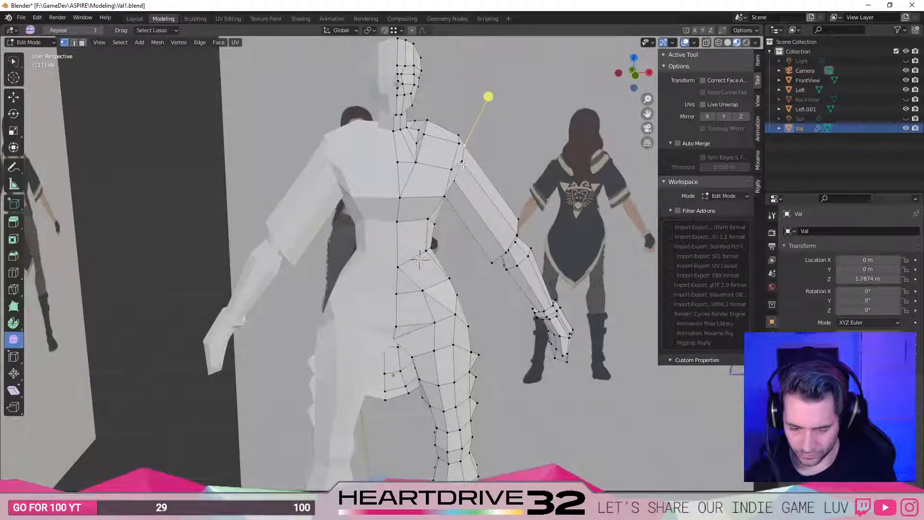
middle_drag(478, 175, 419, 208)
middle_drag(485, 159, 451, 209)
key(g)
key(x)
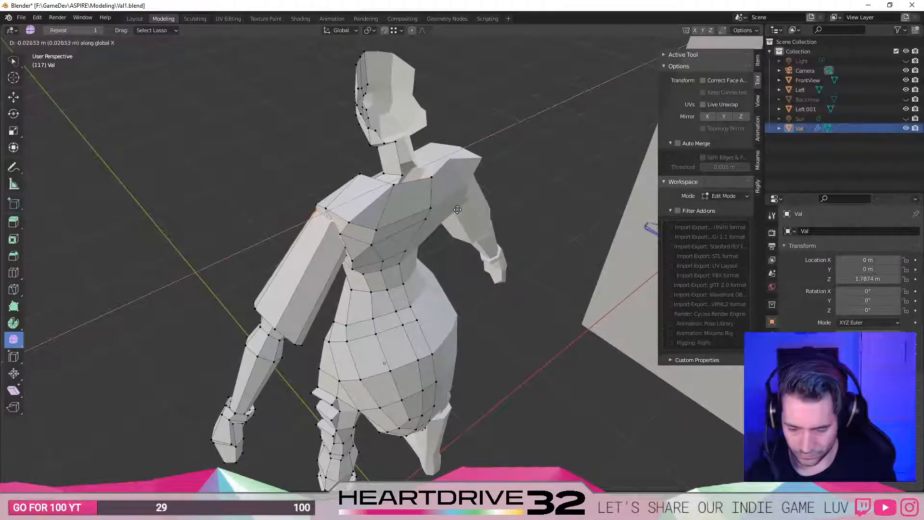
click(458, 210)
Move the vertex at the back of the shoulder joint about -0.08 m along the global X axis.
middle_drag(458, 210, 416, 198)
key(g)
key(x)
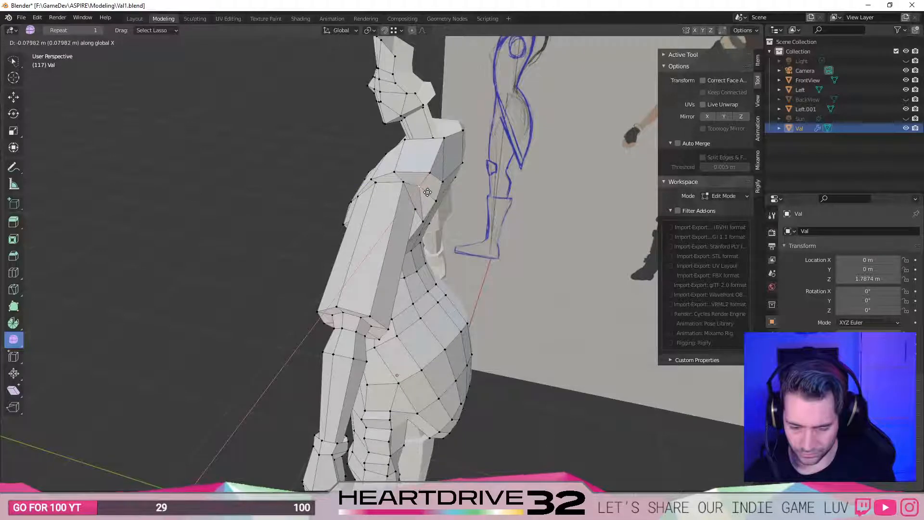
click(428, 192)
middle_drag(428, 192, 340, 177)
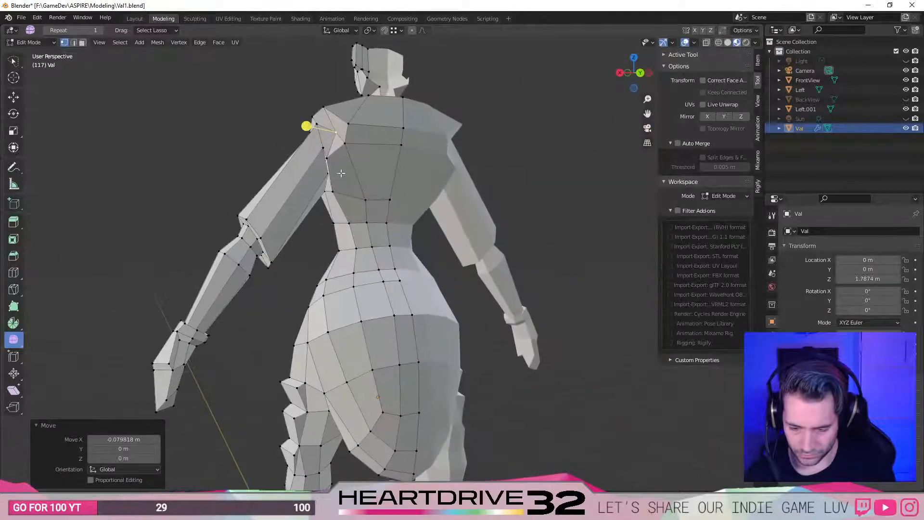
Adjust the vertex above the armpit, where the sleeve meets the back, along the global X axis.
click(332, 161)
key(g)
key(x)
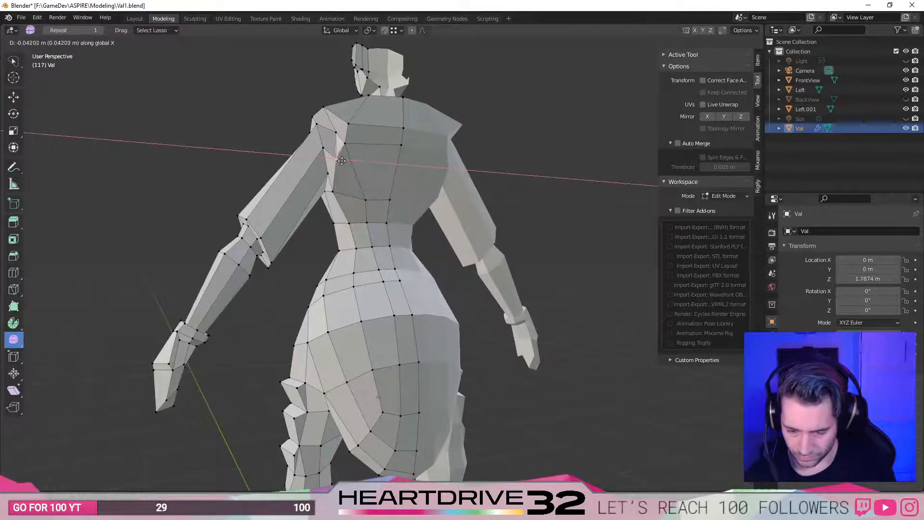
click(332, 163)
Try moving the shoulder-blade vertex beside the armpit toward the middle of the back, and undo the move.
mouse_move(313, 165)
middle_down()
mouse_move(367, 160)
mouse_move(405, 173)
mouse_move(417, 213)
mouse_move(368, 212)
middle_up()
click(379, 172)
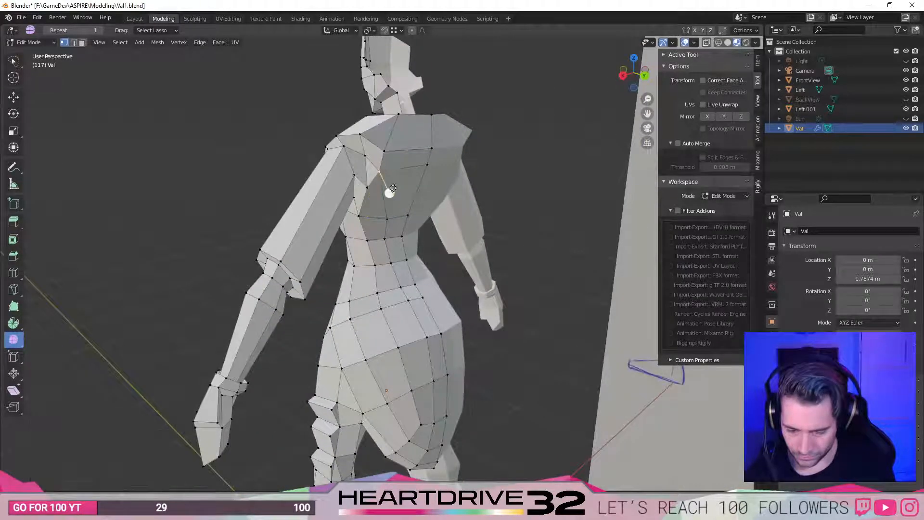
key(g)
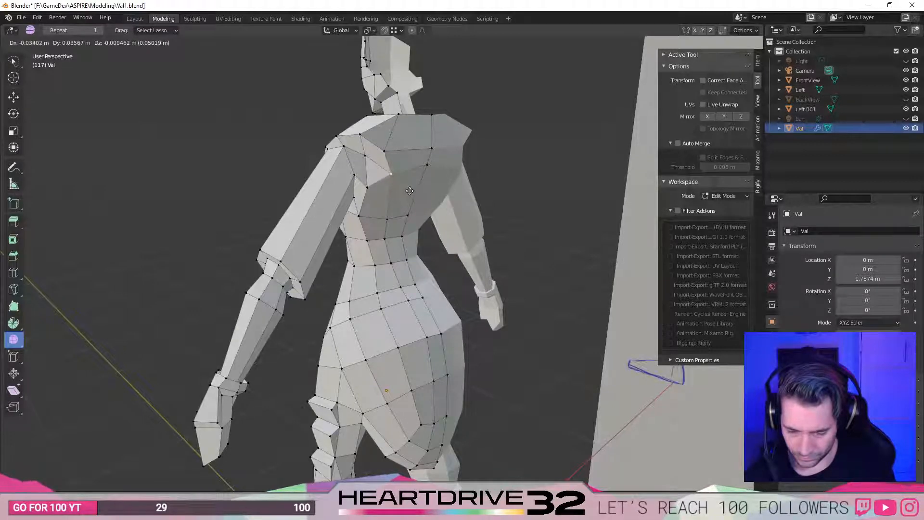
click(408, 190)
middle_drag(409, 190, 380, 208)
key(ctrl+z)
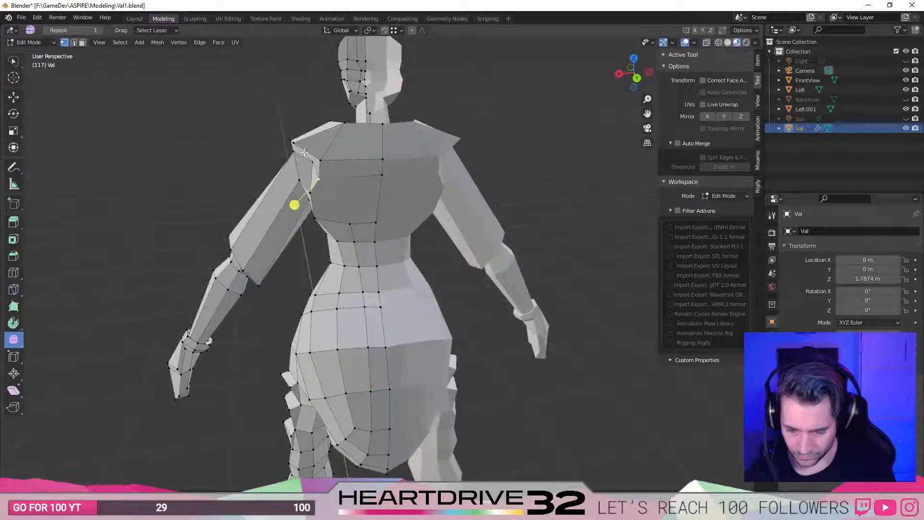
Slide the rear shoulder vertex along its edge, and move it horizontally about -0.034 m in X and 0.007 m in Y.
key(g)
key(g)
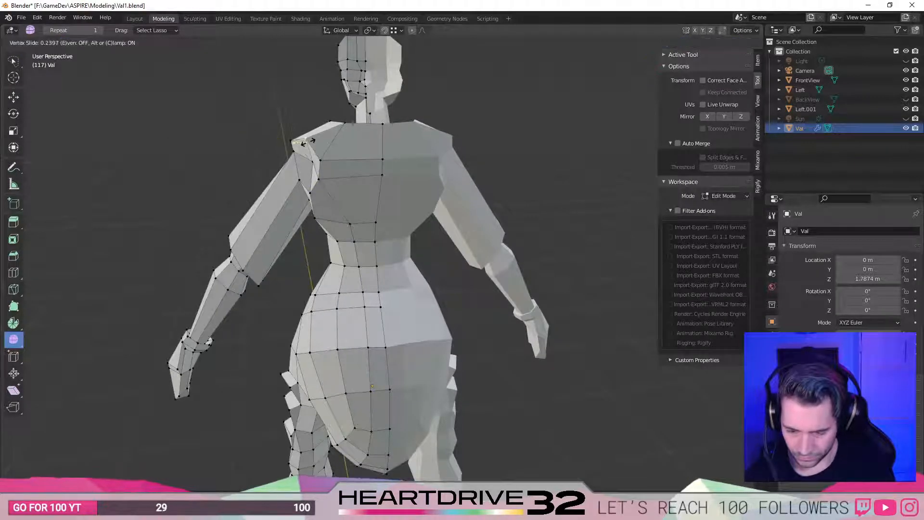
click(308, 141)
key(g)
key(shift+z)
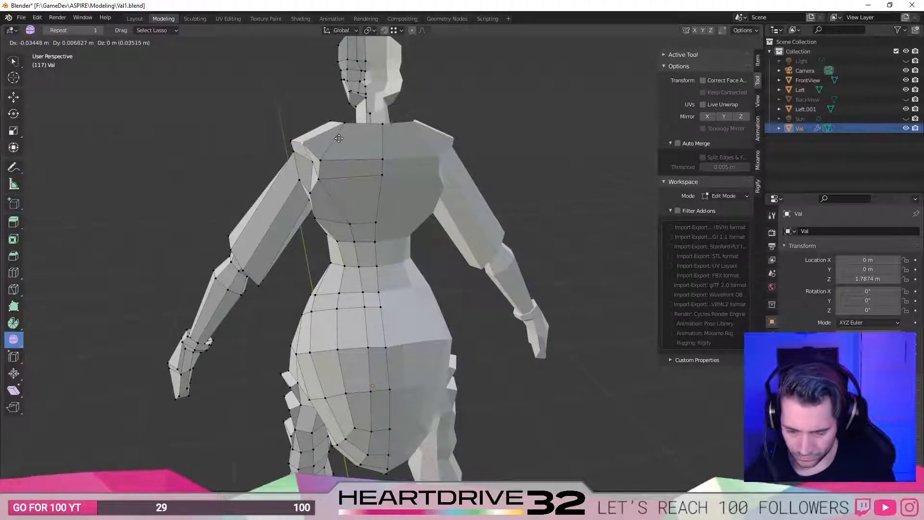
click(338, 141)
Reposition the shoulder-blade vertices at the back of the arm, moving the last about -0.016 m X, 0.068 m Y and -0.062 m Z.
middle_drag(338, 140, 375, 160)
middle_drag(376, 313, 325, 285)
middle_drag(349, 148, 322, 220)
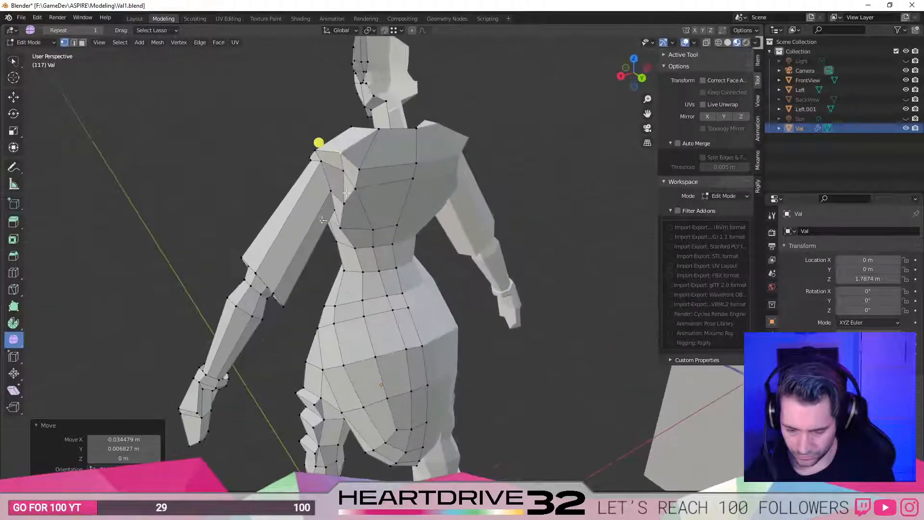
click(356, 166)
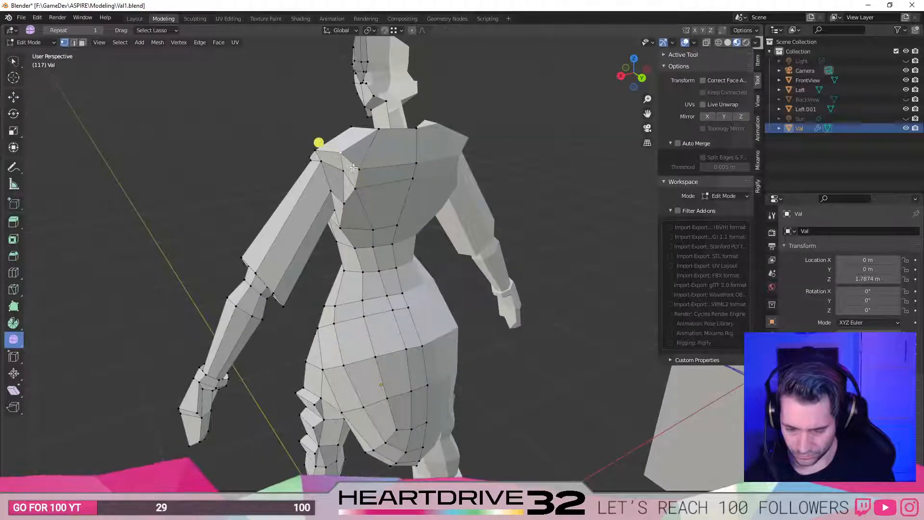
key(g)
click(353, 172)
mouse_move(353, 171)
middle_down()
mouse_move(331, 241)
mouse_move(359, 241)
mouse_move(452, 165)
mouse_move(365, 177)
middle_up()
key(g)
click(436, 172)
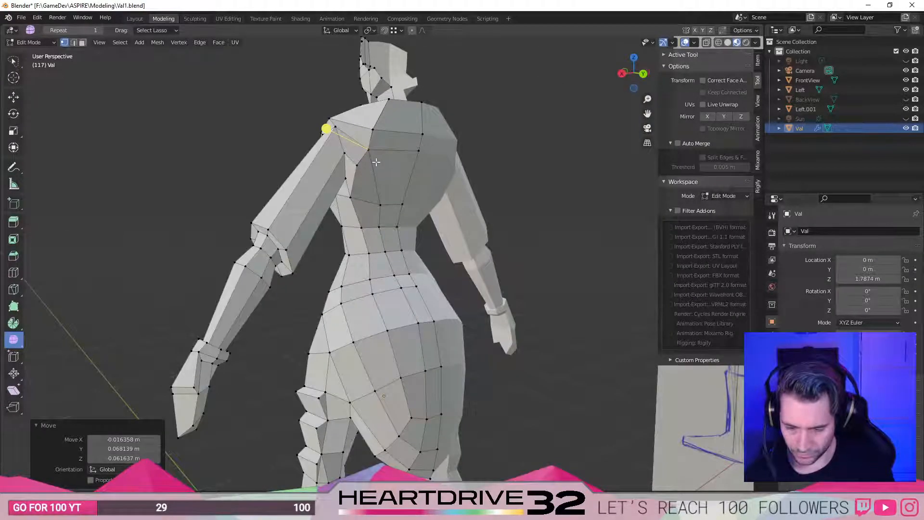
Reposition the two vertices where the sleeve top meets the shoulder, moving the front one about -0.011 m X, 0.011 m Y and 0.015 m Z.
key(g)
middle_drag(366, 171, 371, 254)
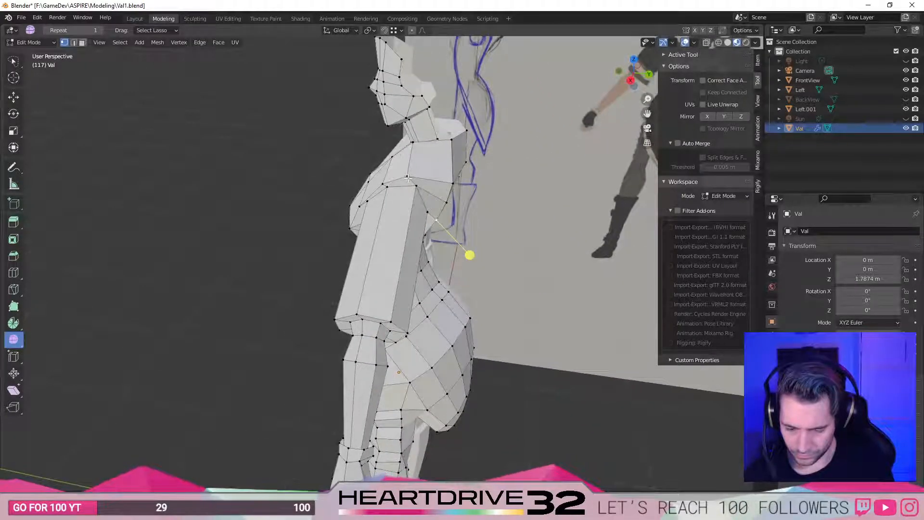
key(g)
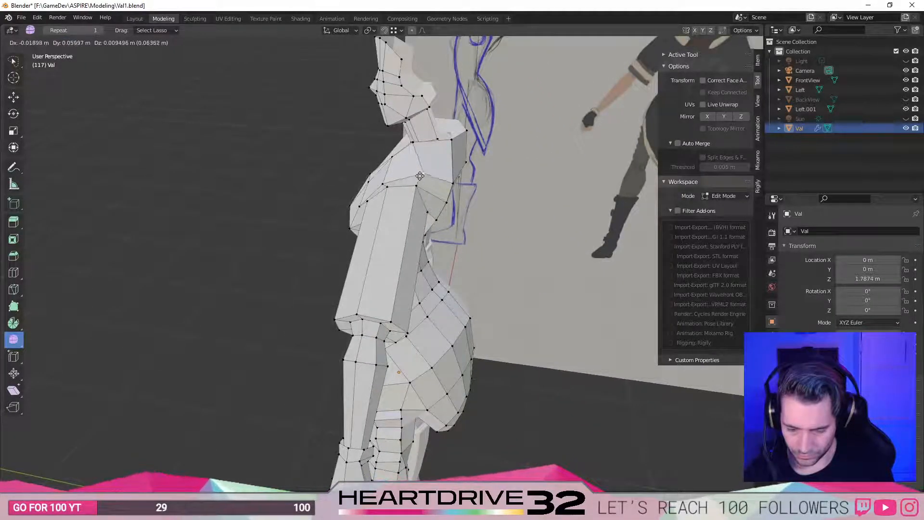
click(420, 177)
key(g)
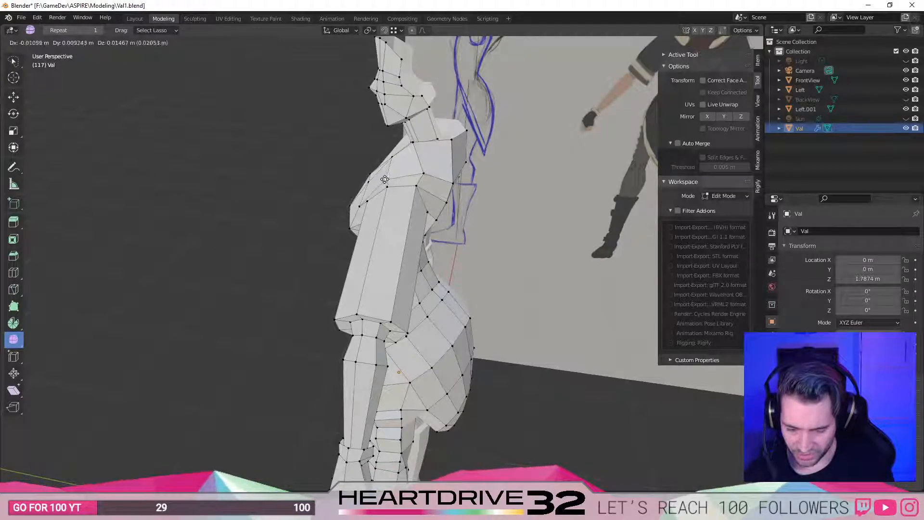
click(356, 202)
Adjust the front shoulder vertex at the sleeve seam along global Z, and move it horizontally about -0.031 m in X and 0.011 m in Y.
middle_drag(338, 207, 415, 197)
middle_drag(398, 164, 495, 99)
key(g)
key(z)
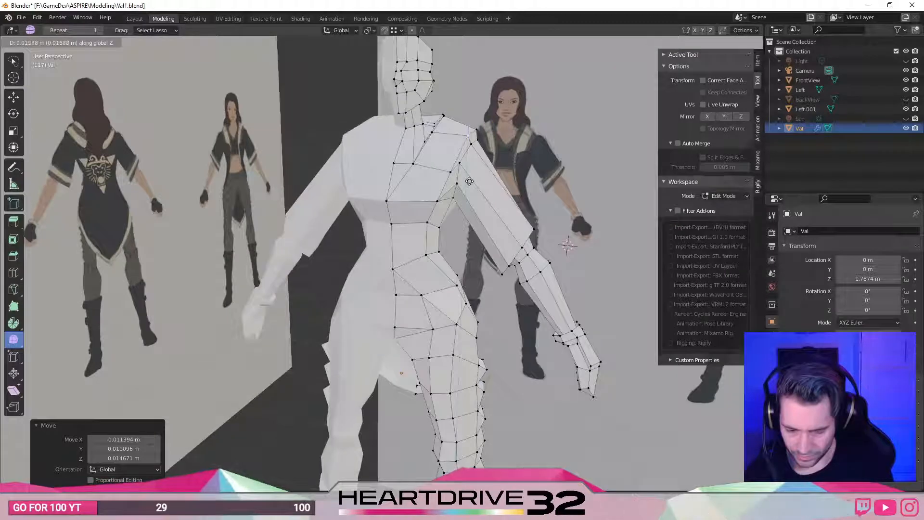
click(465, 183)
key(g)
click(459, 185)
Adjust the lower bust vertex along the global Z axis, checking it against the side reference.
middle_drag(458, 186, 359, 183)
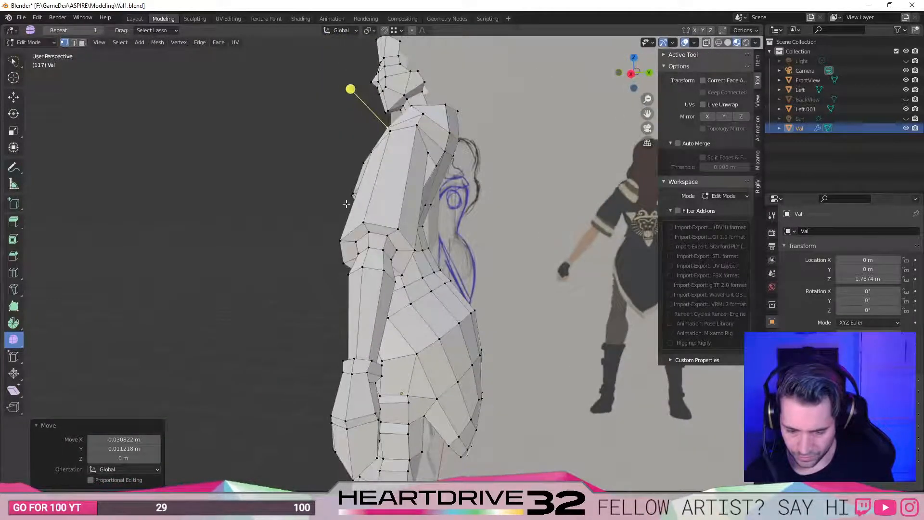
key(KP_1)
key(KP_3)
key(g)
key(z)
click(420, 222)
Slide the outer under-bust vertex along its edge toward the middle of the chest.
middle_drag(420, 222, 476, 237)
key(g)
key(g)
click(390, 261)
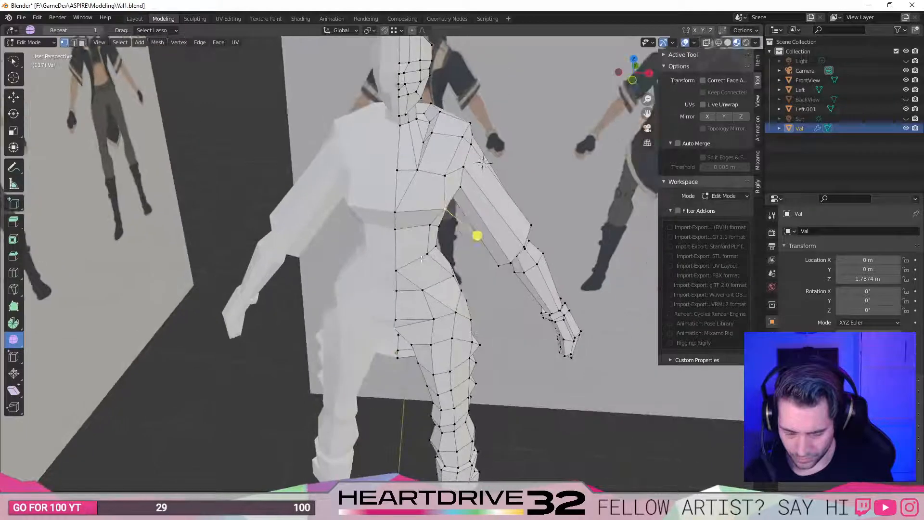
key(g)
key(g)
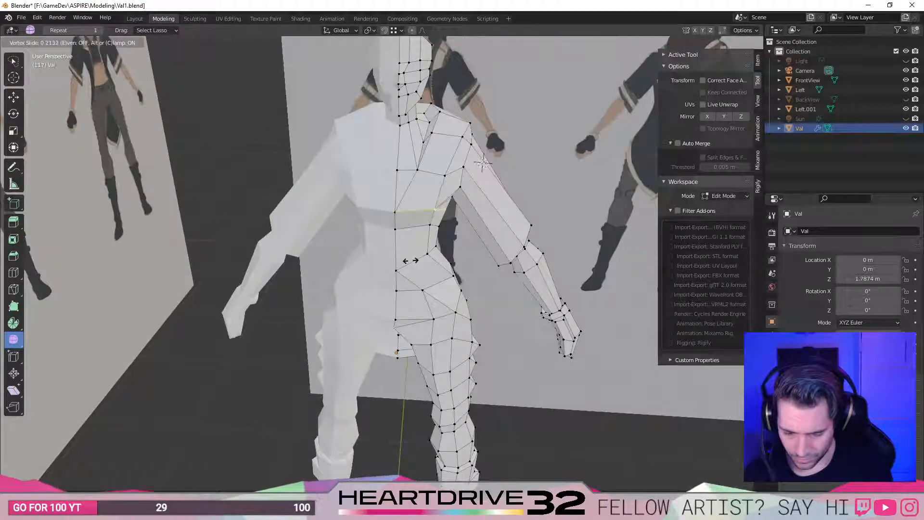
click(406, 260)
Move the upper waist vertex beneath the bust about 0.023 m along global Z, adjust it along X, and save the file.
middle_drag(457, 240, 479, 271)
key(g)
key(z)
click(435, 259)
key(x)
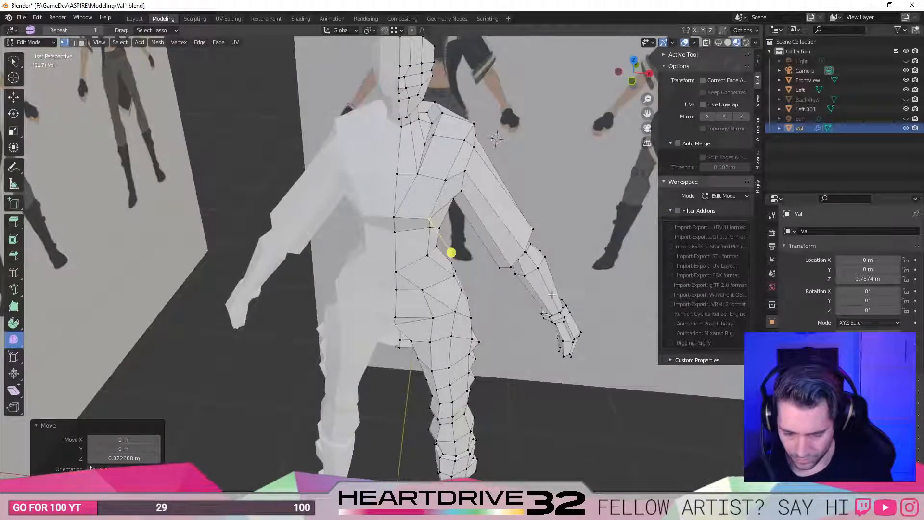
key(g)
key(x)
click(524, 296)
middle_drag(524, 296, 524, 220)
key(ctrl+s)
Raise the side torso vertex below the armpit about 0.043 m along the global Z axis.
middle_drag(469, 233, 558, 226)
key(z)
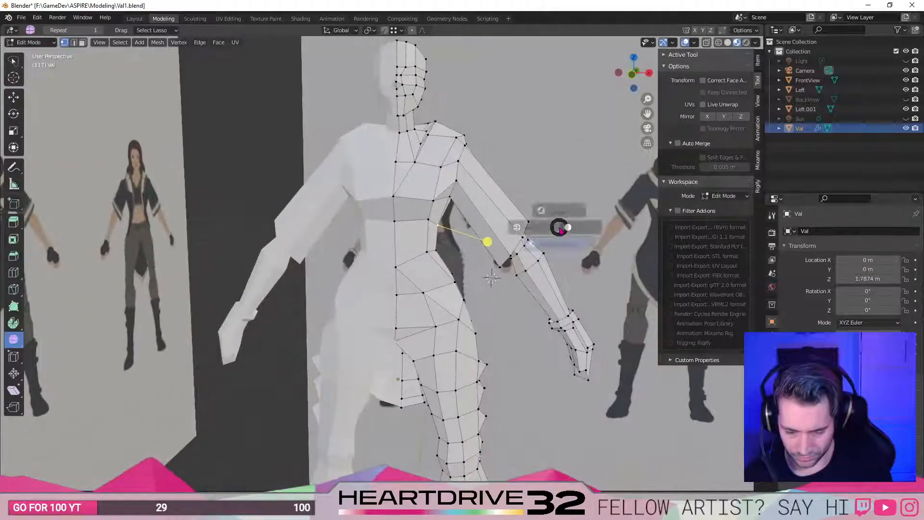
key(Escape)
key(g)
key(z)
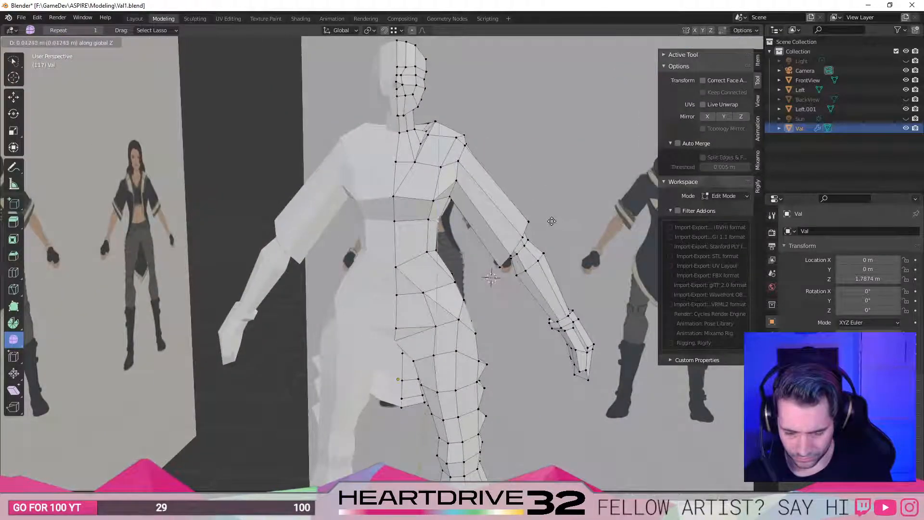
click(550, 217)
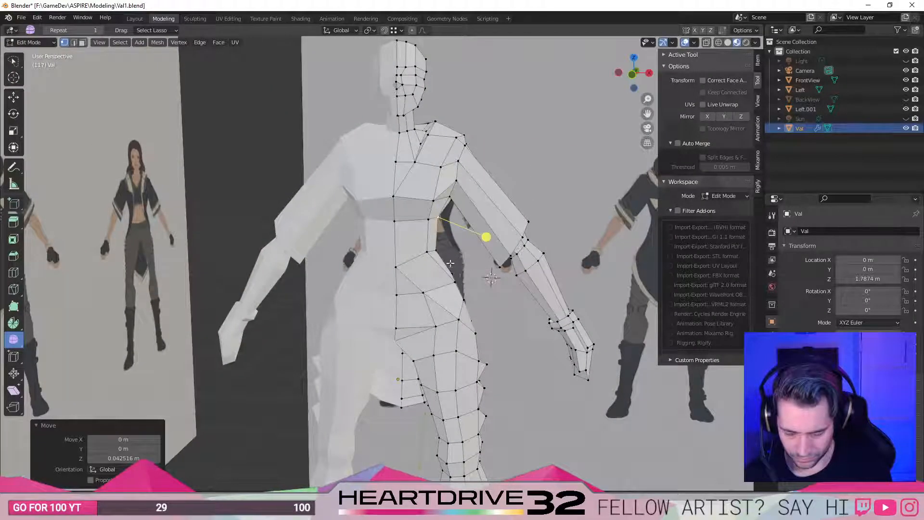
Slide the outer hip vertex inward along its edge by a factor of 0.223, and save the file.
middle_drag(465, 263, 447, 298)
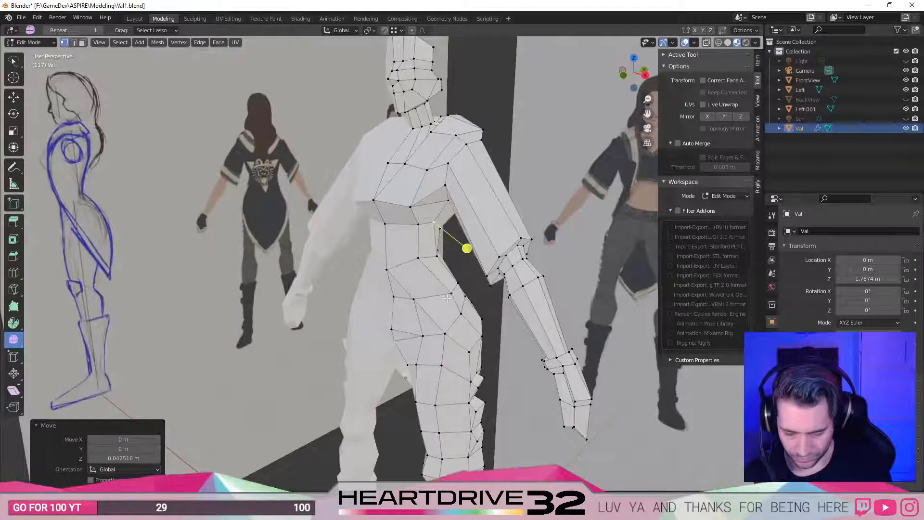
key(shift+v)
click(438, 294)
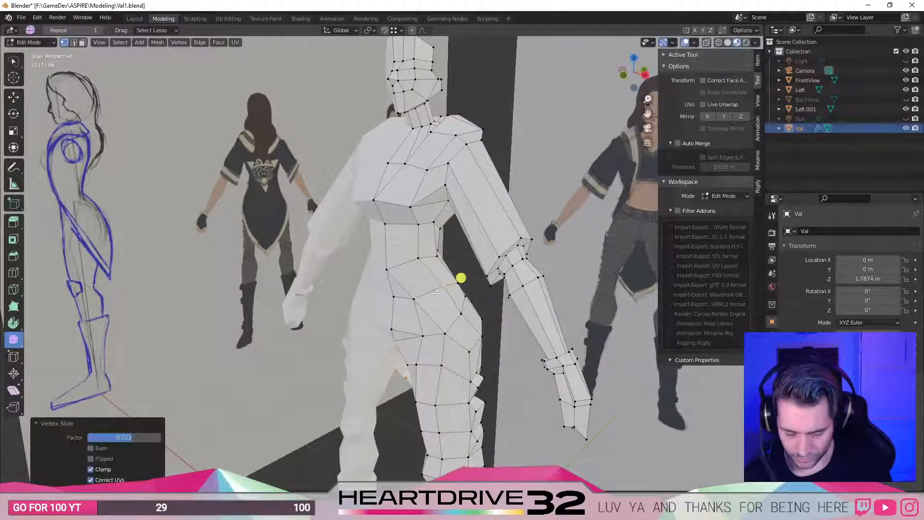
middle_drag(462, 275, 439, 271)
click(510, 194)
key(ctrl+s)
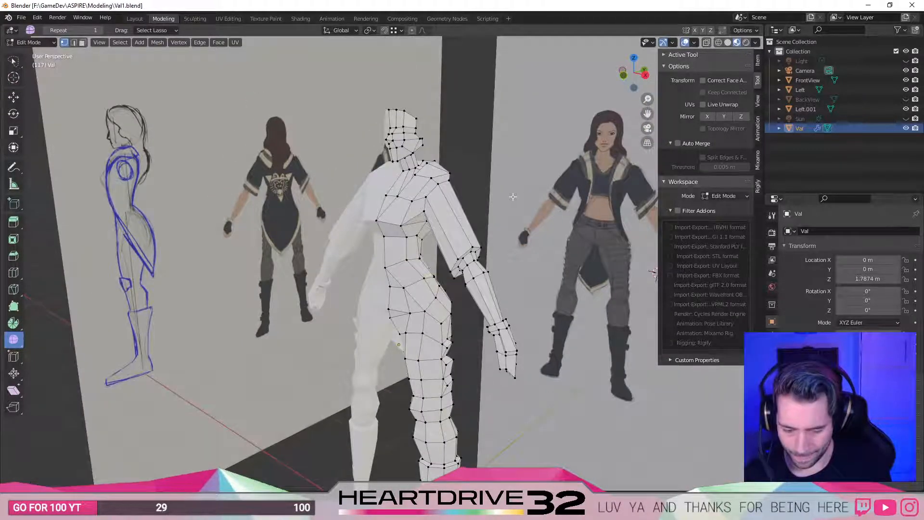
Delete the selected upper chest faces beside the center line, just below the base of the neck.
scroll(523, 210, up, 5)
scroll(526, 214, down, 4)
shift+middle_drag(389, 230, 408, 301)
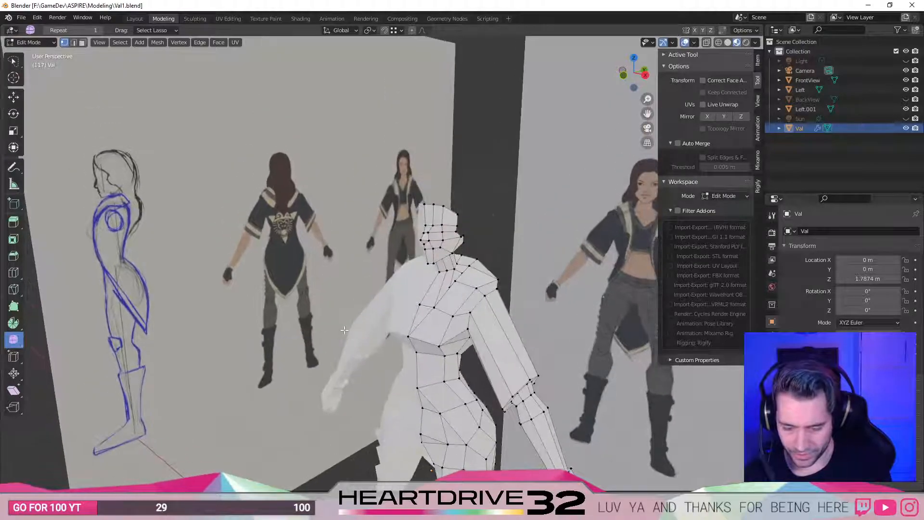
key(KP_3)
key(KP_1)
middle_drag(467, 237, 522, 325)
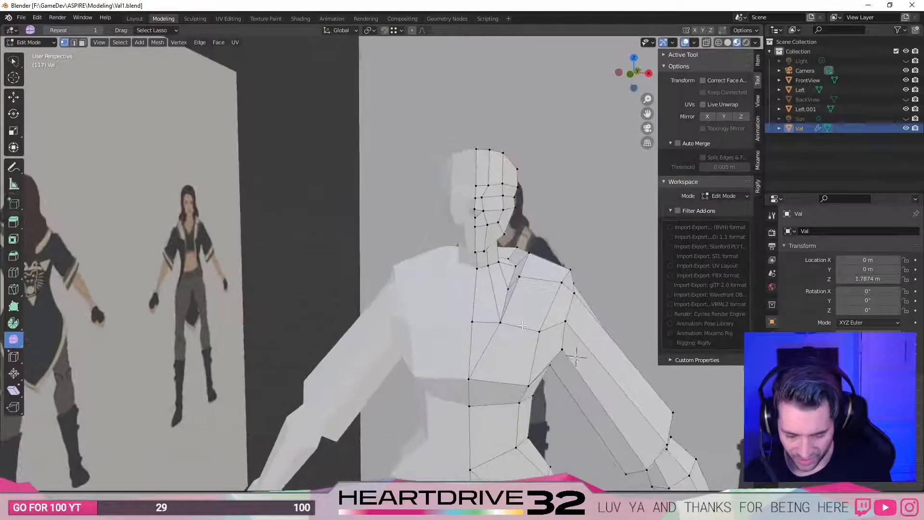
click(489, 251)
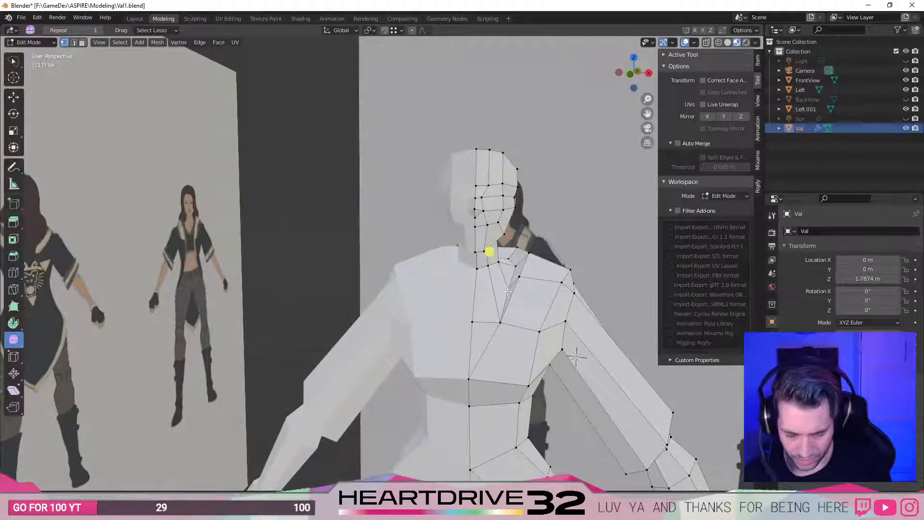
right_click(485, 300)
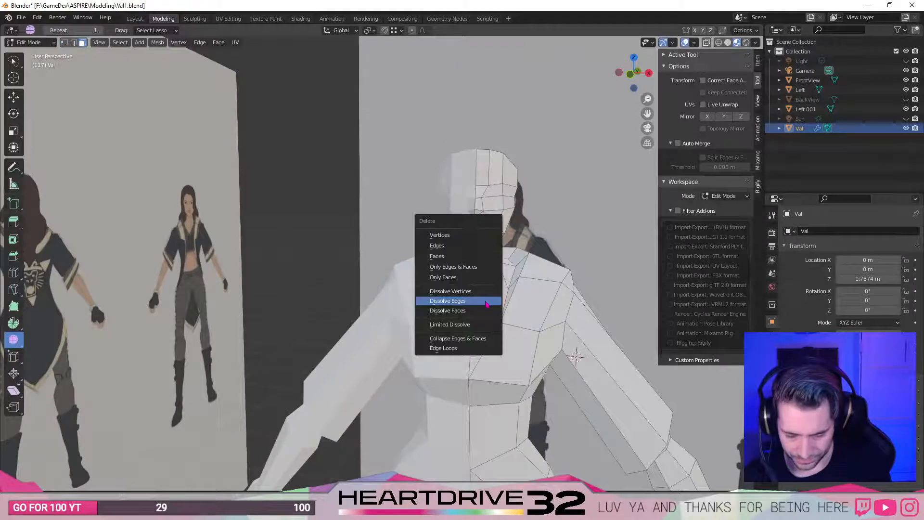
click(478, 256)
middle_drag(494, 292, 492, 319)
Fill a triangular face on the upper chest between the collar vertex and the center-line vertex below it.
key(1)
click(506, 285)
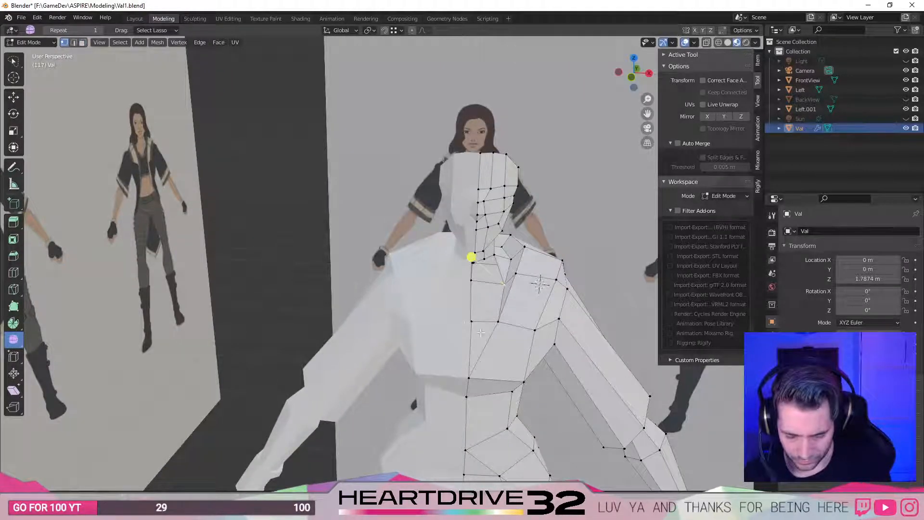
shift+click(471, 321)
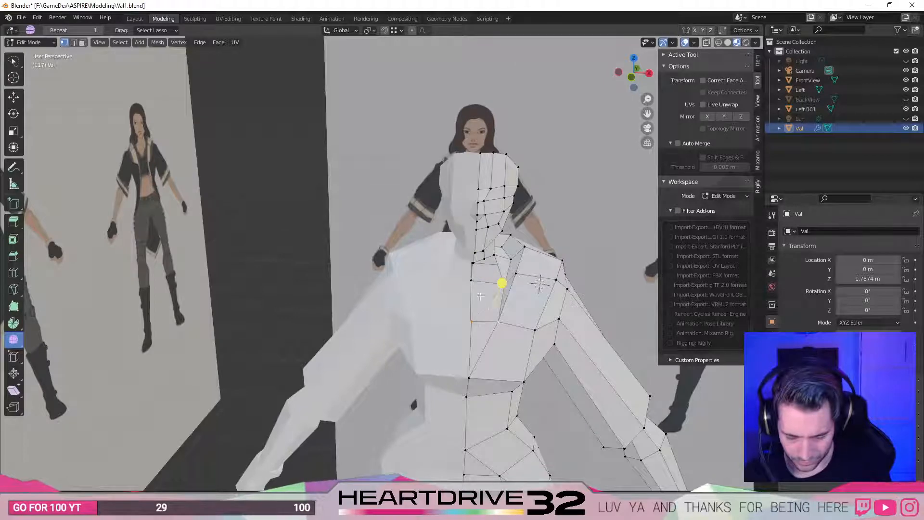
click(566, 276)
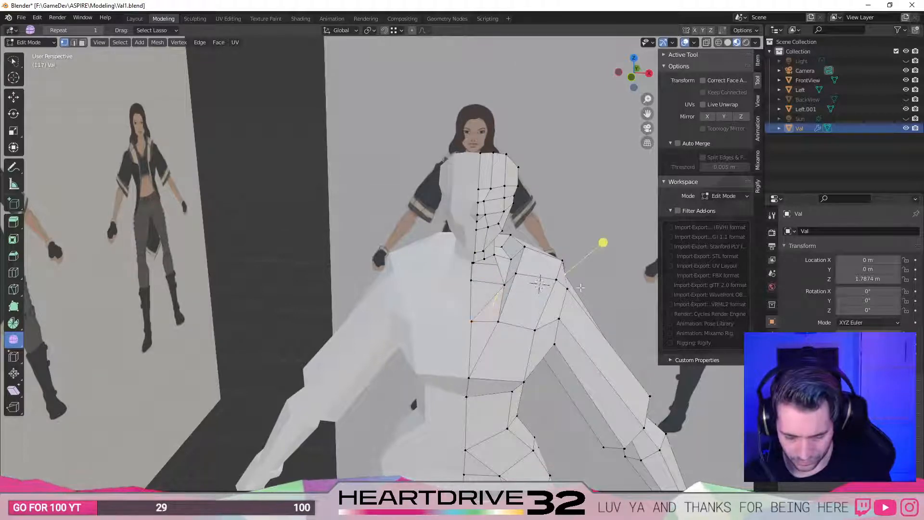
Extrude the inner collar vertex about -0.123 m along the global X axis, across the center line of the chest.
click(504, 285)
middle_drag(459, 317, 485, 287)
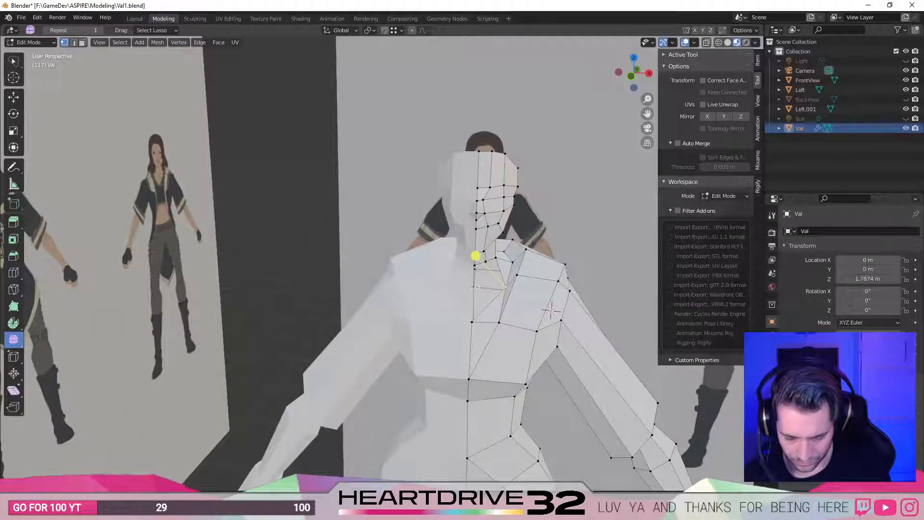
key(g)
key(x)
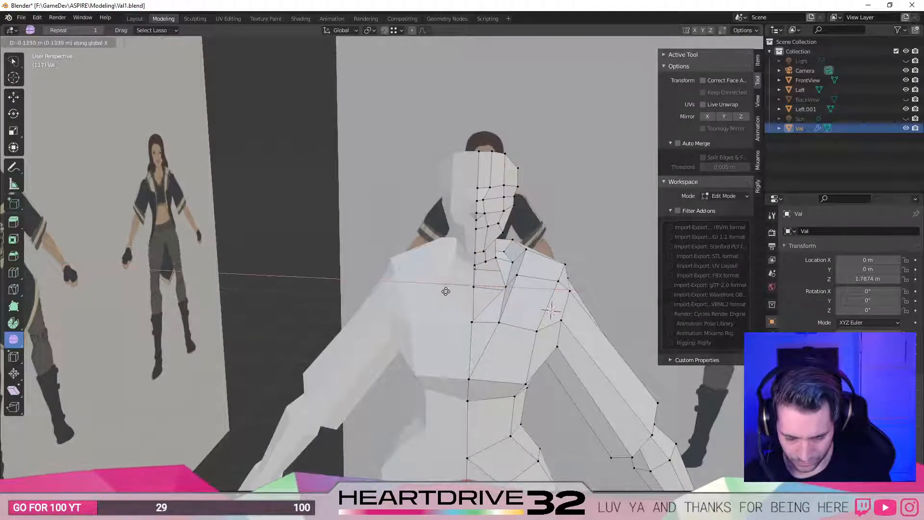
click(501, 257)
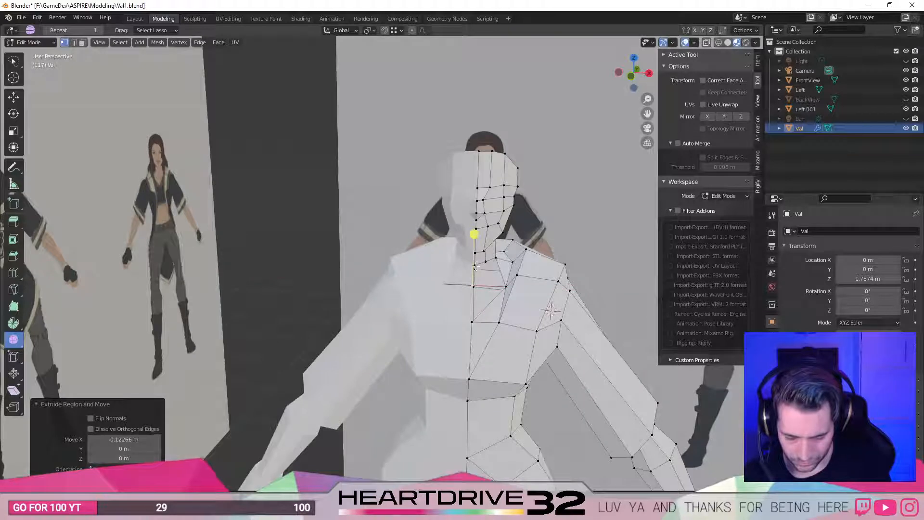
middle_drag(483, 300, 434, 373)
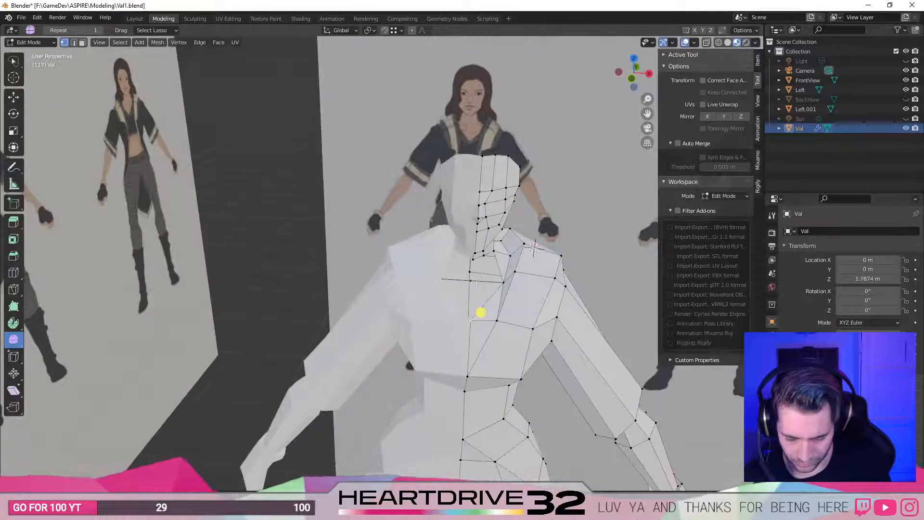
mouse_move(504, 282)
middle_down()
mouse_move(554, 220)
mouse_move(547, 336)
mouse_move(526, 288)
mouse_move(497, 289)
middle_up()
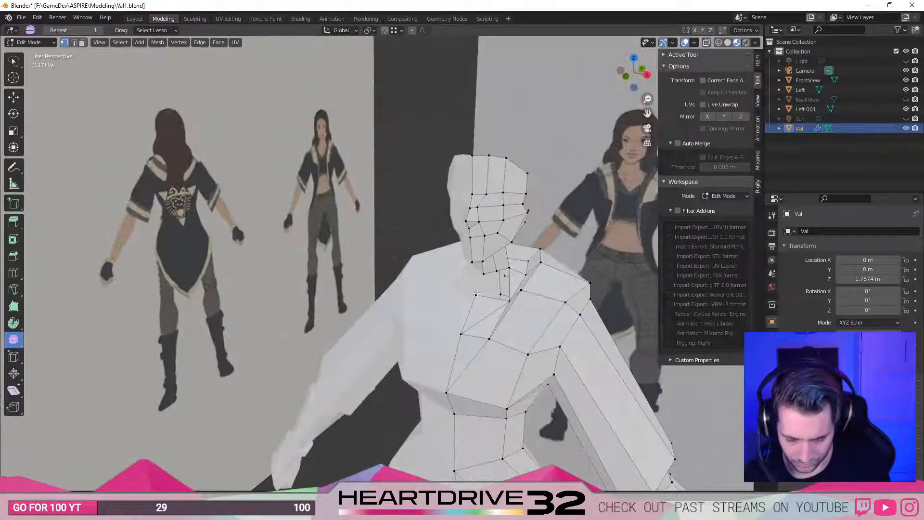
key(3)
right_click(510, 274)
key(Escape)
middle_drag(510, 308, 511, 287)
key(1)
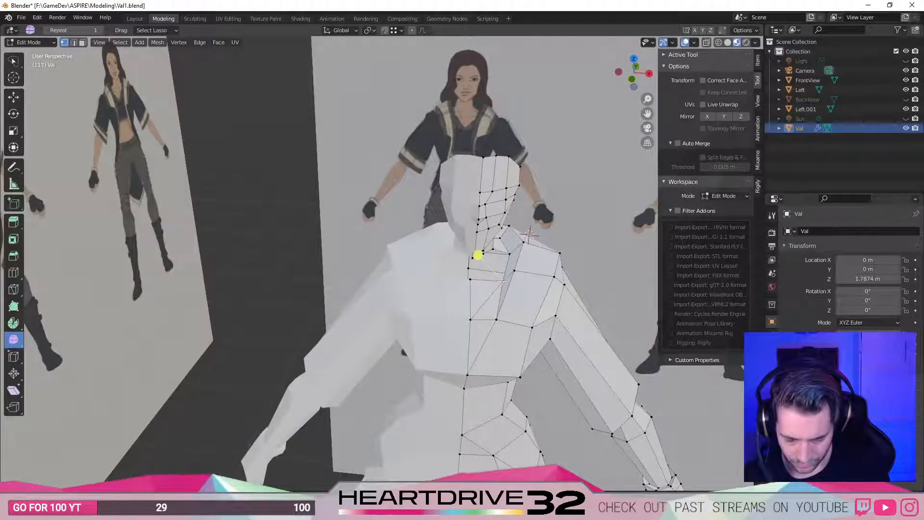
Fill the gap between the base of the neck and the new upper chest edge, and save the file.
middle_drag(483, 253, 496, 268)
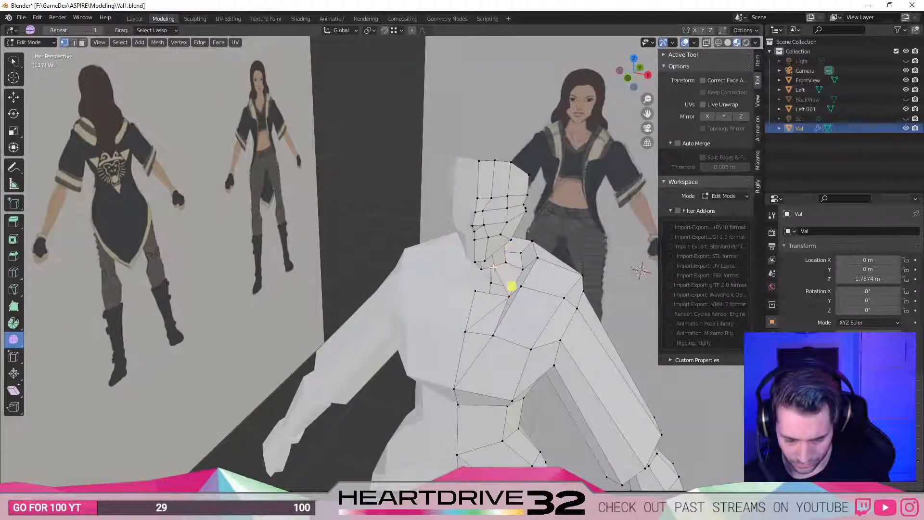
click(492, 267)
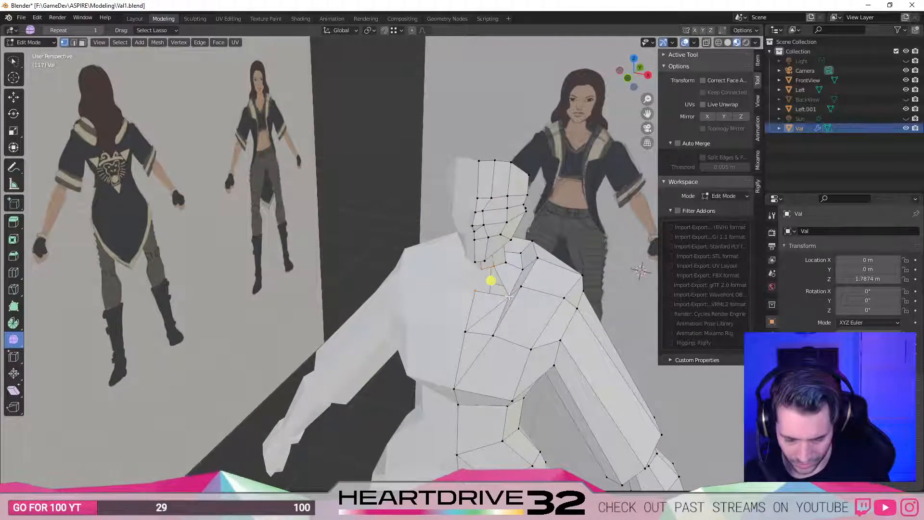
middle_drag(390, 360, 476, 303)
key(ctrl+s)
Adjust the selected collar vertex at the base of the neck along the global Z axis.
scroll(313, 357, up, 3)
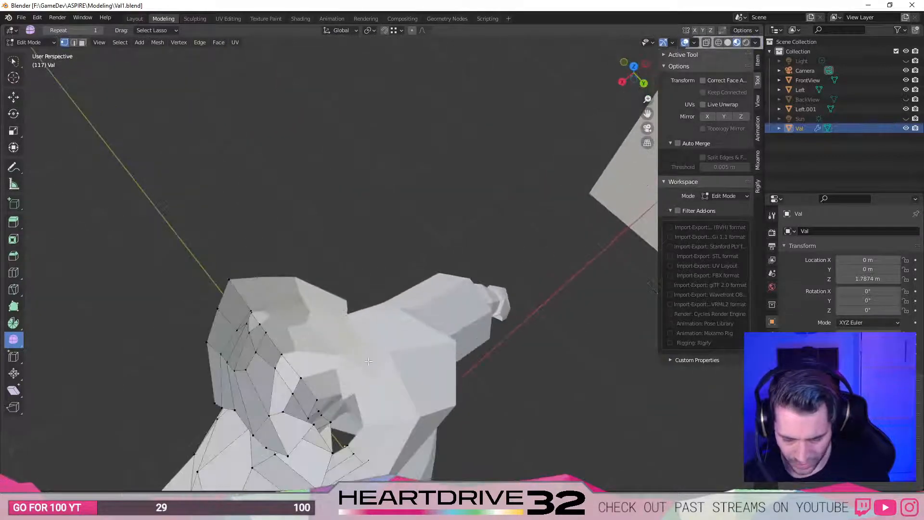
middle_drag(344, 394, 399, 332)
scroll(345, 334, down, 3)
middle_drag(442, 273, 405, 361)
key(g)
key(z)
click(466, 357)
Move the front armpit vertex inward toward the chest, and save the file.
click(531, 338)
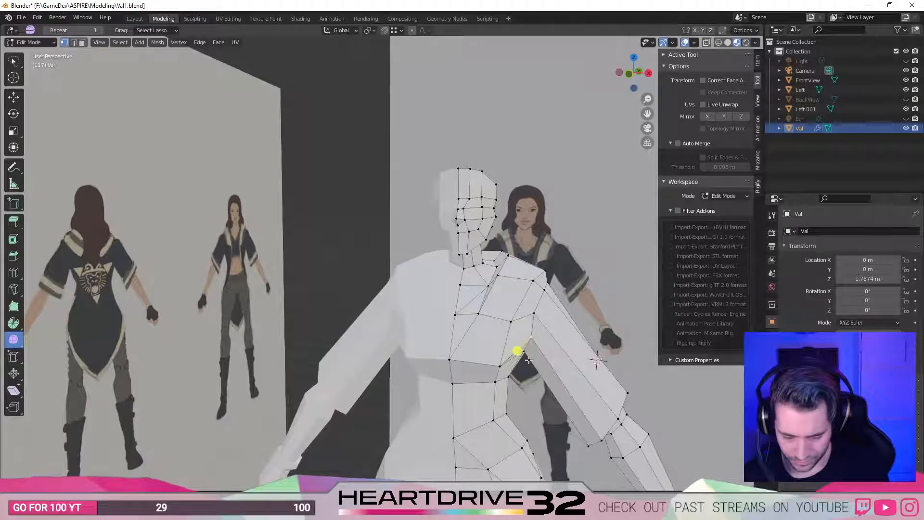
key(g)
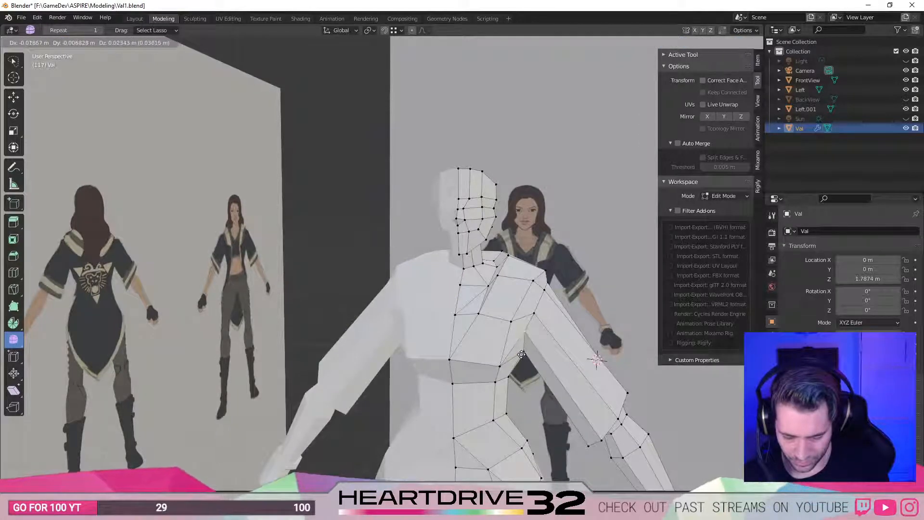
click(522, 343)
middle_drag(521, 343, 533, 327)
key(ctrl+s)
Reposition the vertex in front of the armpit and the outer vertex of the lower chest edge.
click(535, 297)
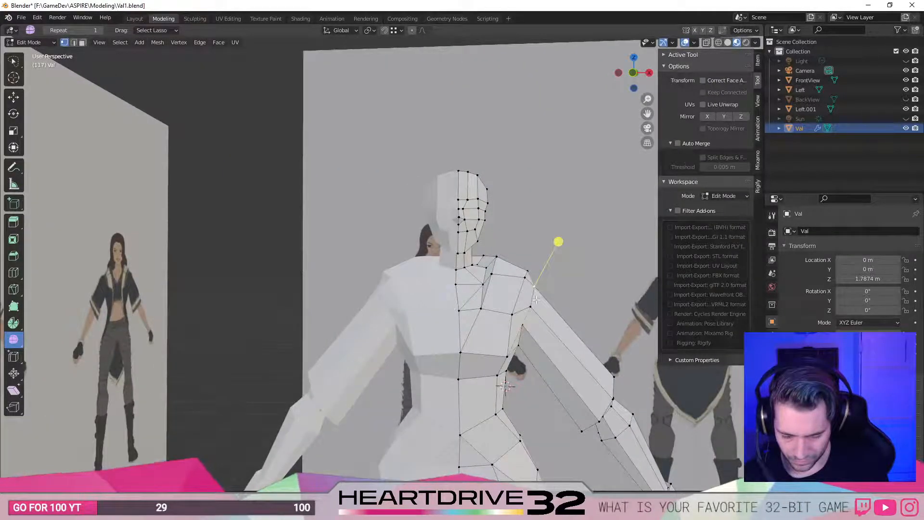
key(g)
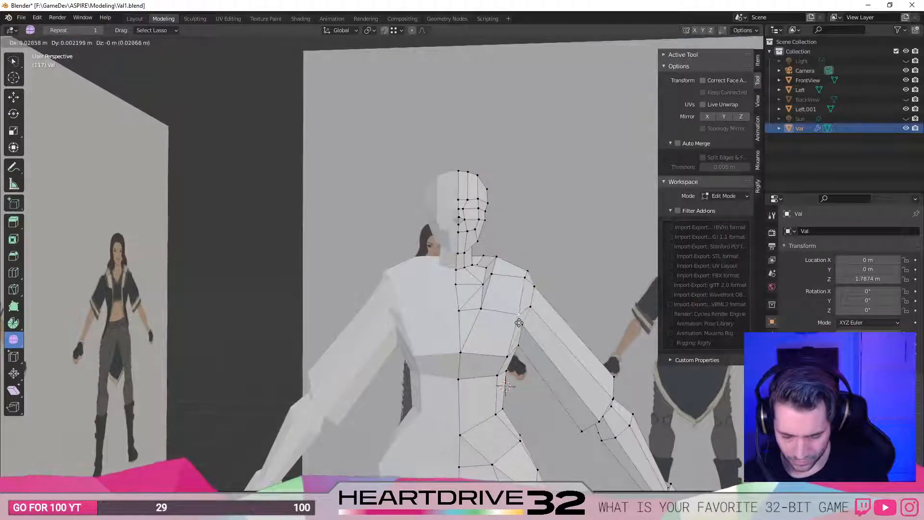
click(516, 322)
click(506, 357)
key(g)
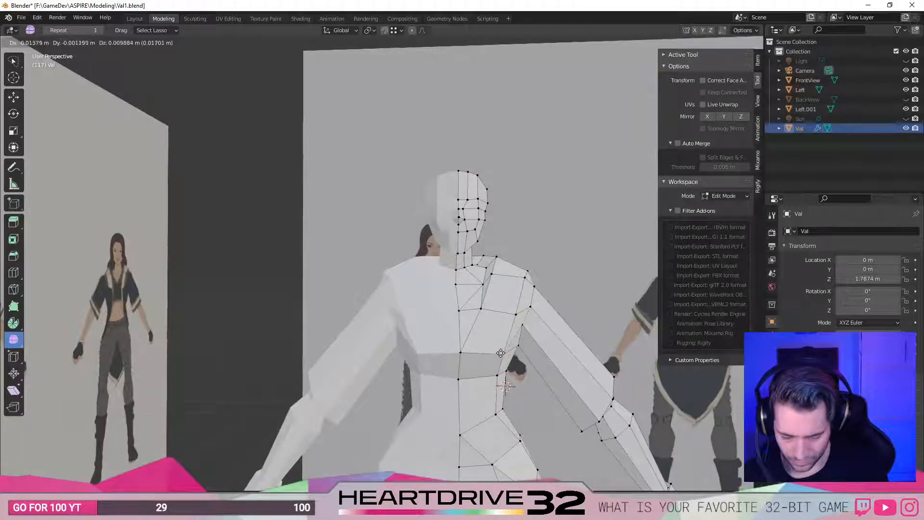
click(491, 369)
Move the outer lower chest vertex about 0.021 m along Y and 0.023 m along Z in the left side view.
key(ctrl+KP_3)
key(KP_1)
key(ctrl+KP_3)
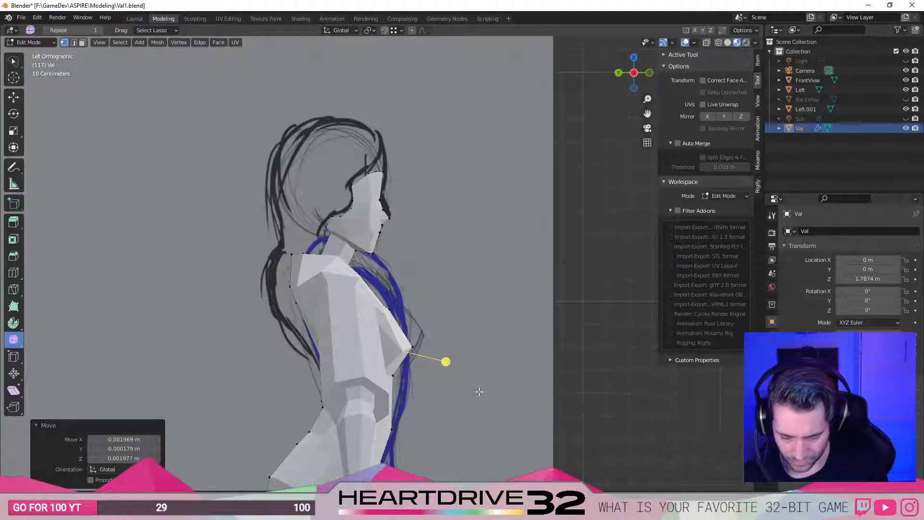
key(g)
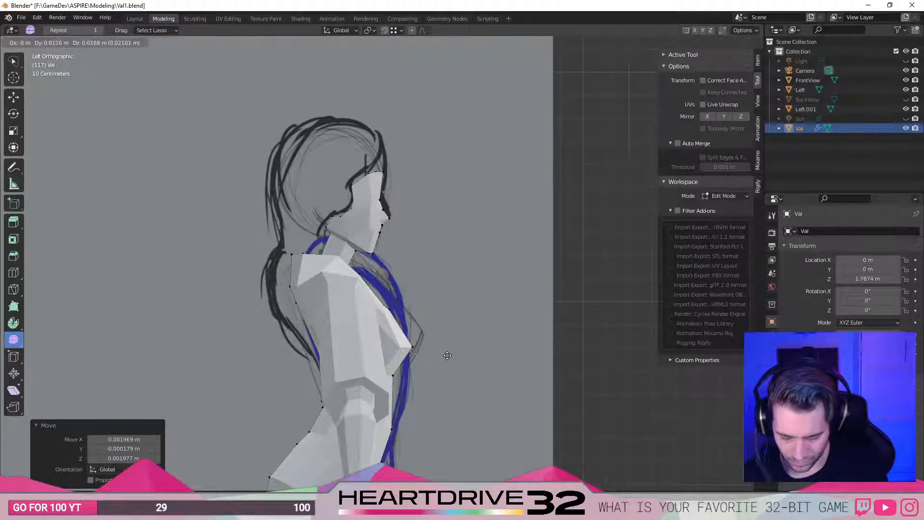
click(445, 355)
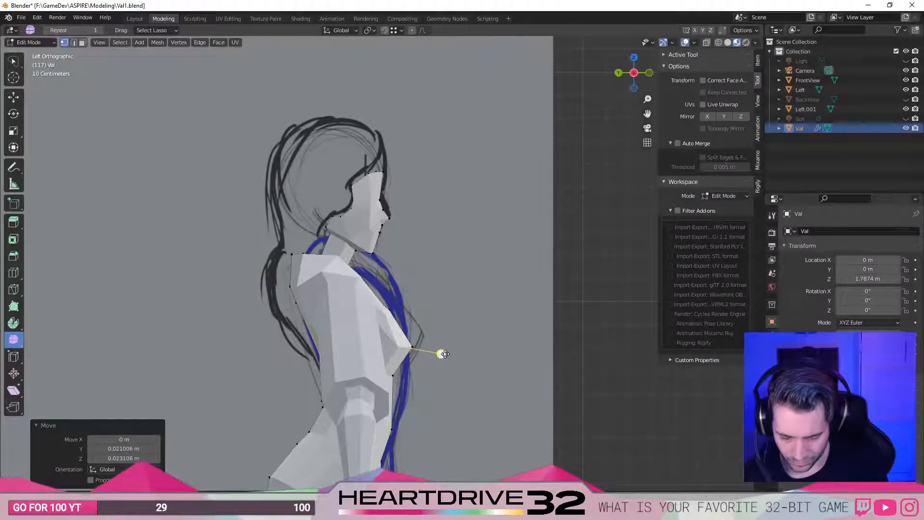
Rotate the front chest vertices together by about -8° in the left side view and raise them about 0.04 m.
middle_drag(451, 327, 431, 346)
shift+click(437, 347)
shift+click(419, 330)
shift+click(405, 327)
shift+click(379, 371)
key(KP_1)
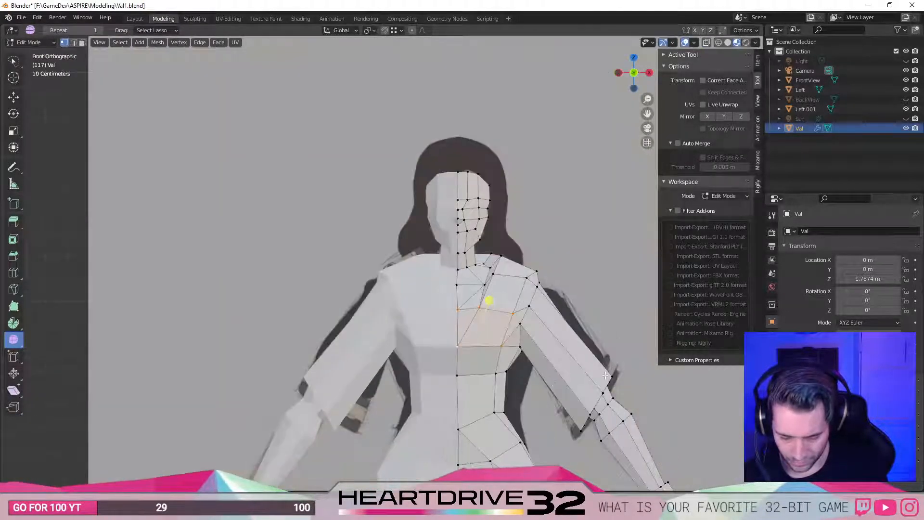
key(ctrl+KP_3)
key(r)
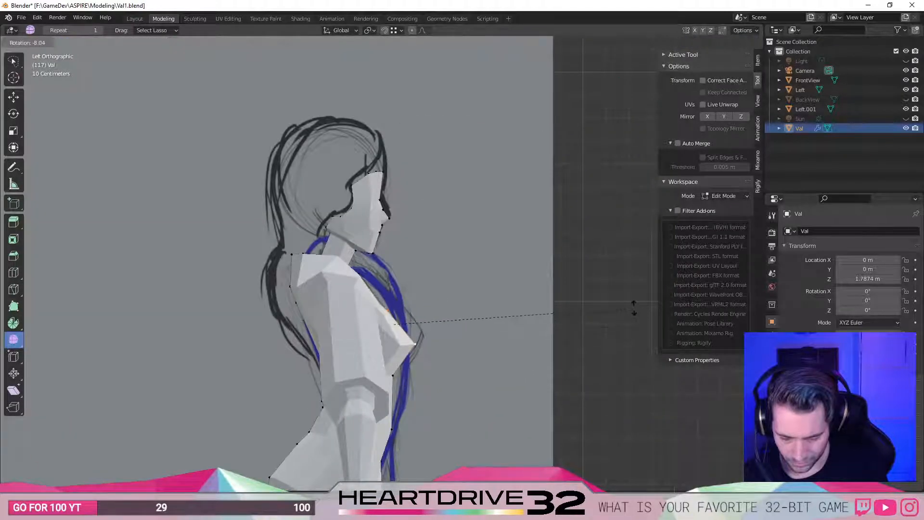
click(634, 306)
key(g)
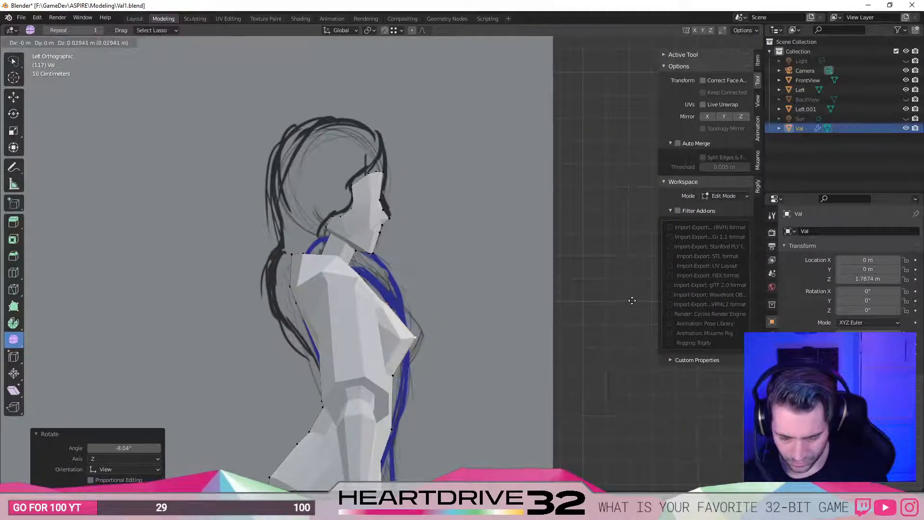
click(633, 302)
Select the whole hand and wrist through the mesh in wireframe, restore Material Preview shading, and rotate the selection about 3° in the right side view.
shift+middle_drag(512, 364, 543, 212)
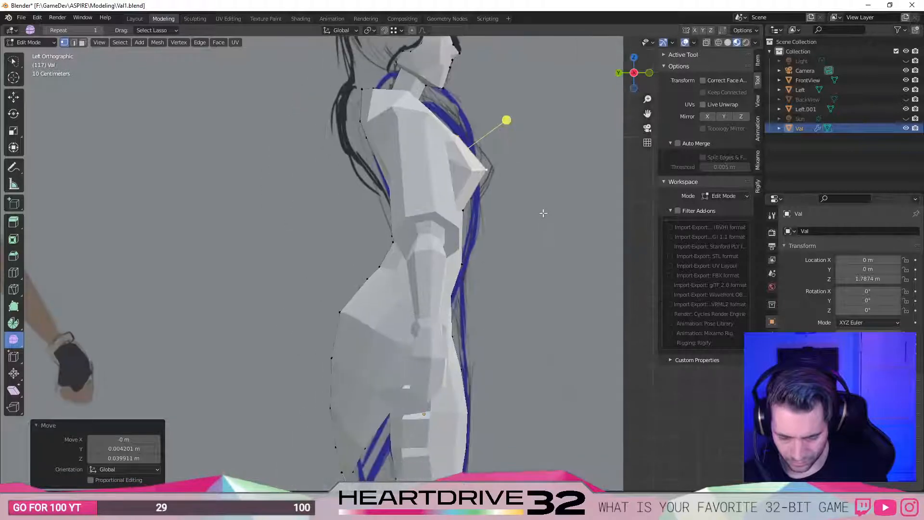
scroll(543, 213, down, 3)
shift+middle_drag(529, 309, 498, 197)
middle_drag(554, 215, 388, 265)
middle_drag(319, 230, 570, 185)
key(z)
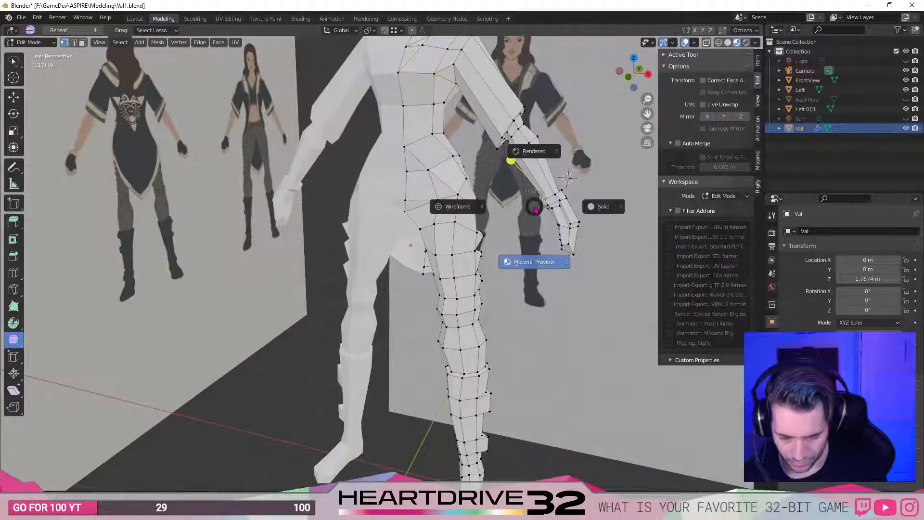
click(458, 205)
drag(578, 177, 564, 274)
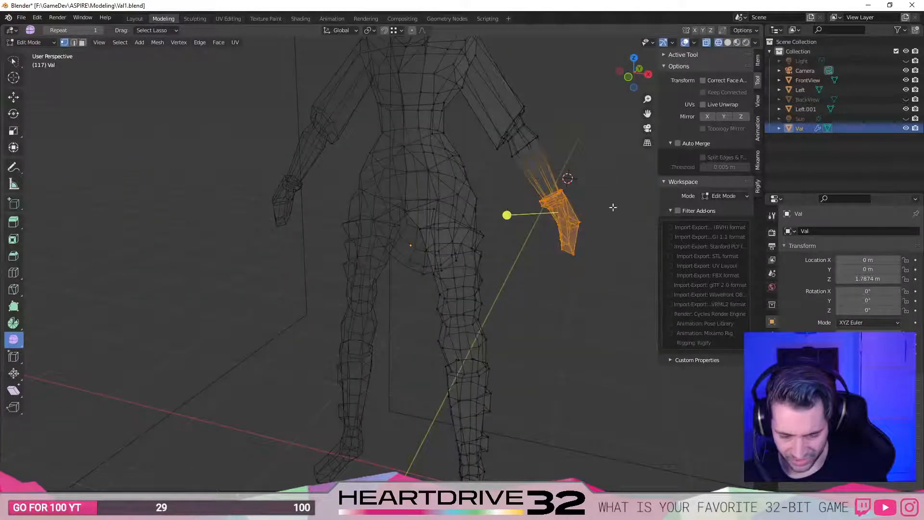
key(KP_3)
key(z)
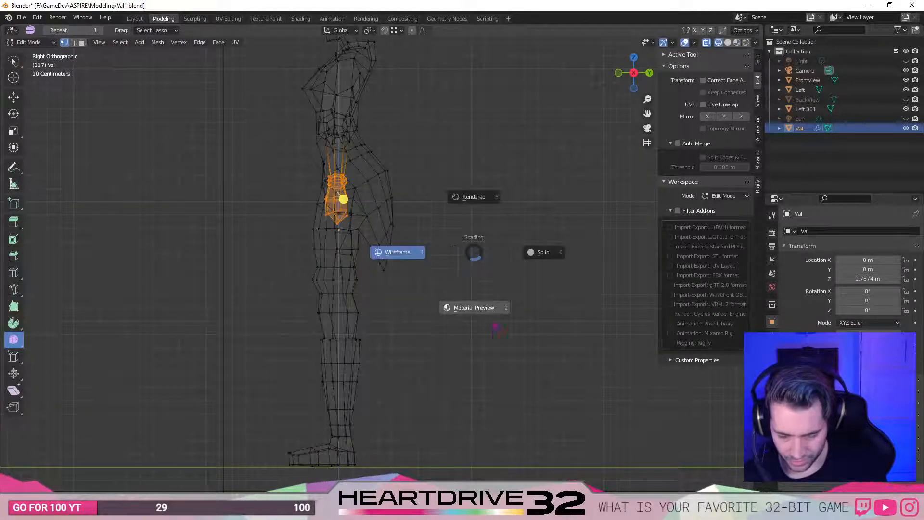
click(493, 330)
key(r)
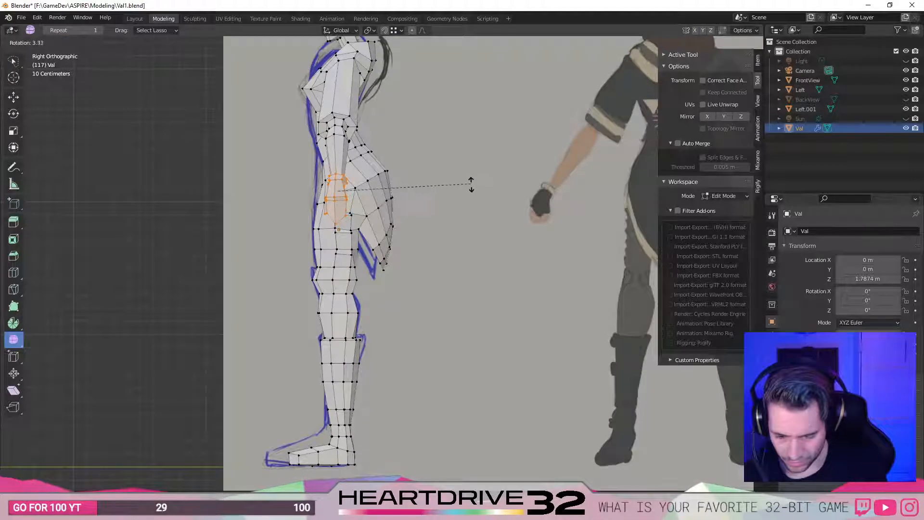
click(471, 184)
Move the selected hand forward about 0.044 m along the global Y axis.
key(g)
click(465, 183)
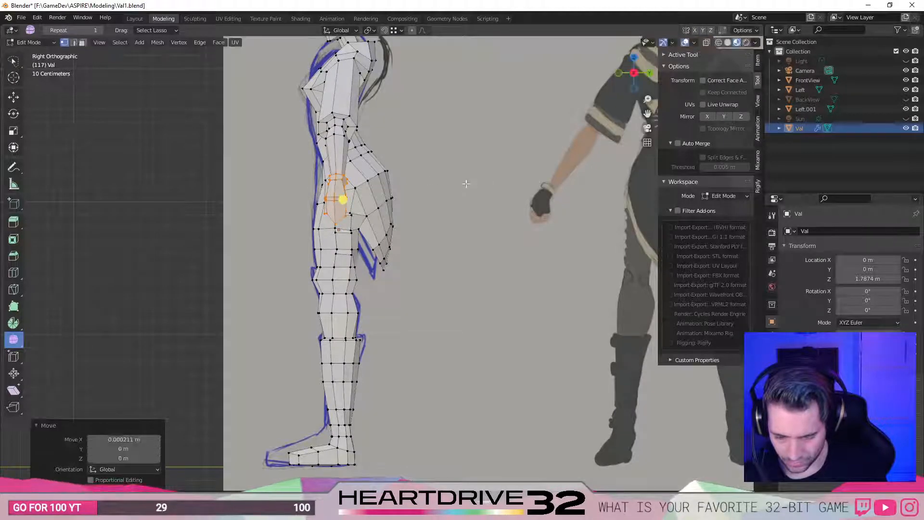
key(g)
key(y)
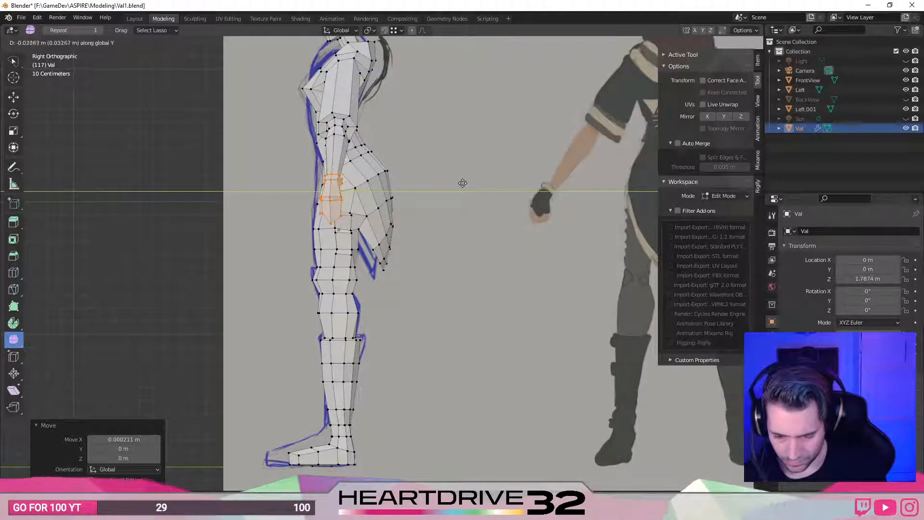
click(336, 198)
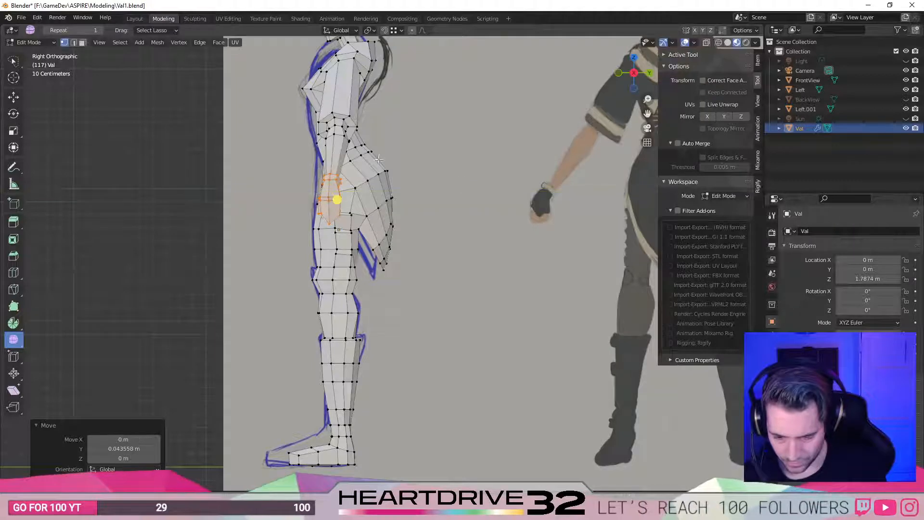
Add the upper forearm vertices to the hand selection and shift everything about -0.015 m along the global Y axis.
shift+click(340, 139)
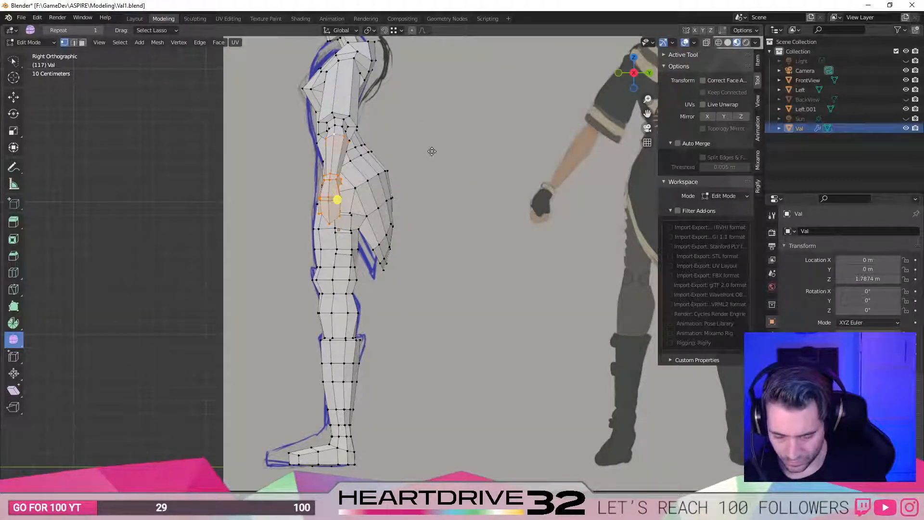
key(g)
key(y)
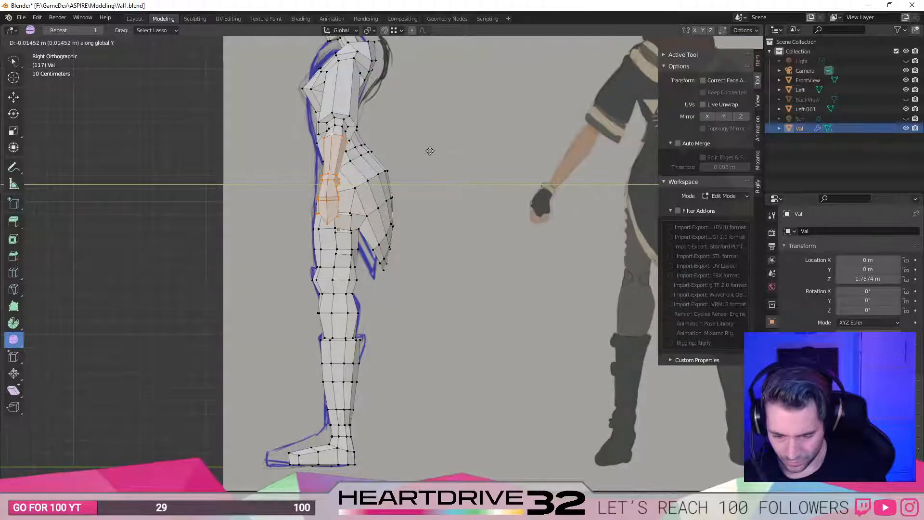
click(430, 150)
key(r)
click(453, 147)
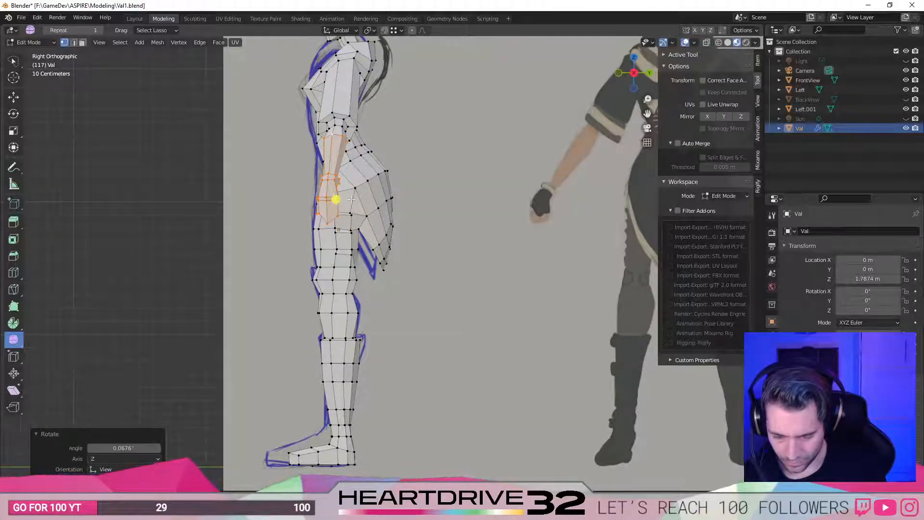
key(ctrl+z)
Try to select the edge loop around the elbow below the sleeve.
click(362, 146)
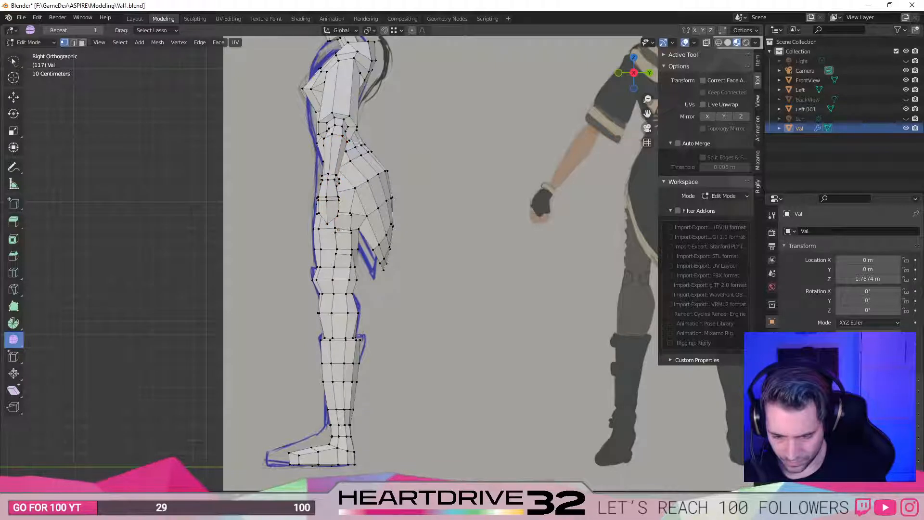
alt+click(339, 127)
alt+click(339, 126)
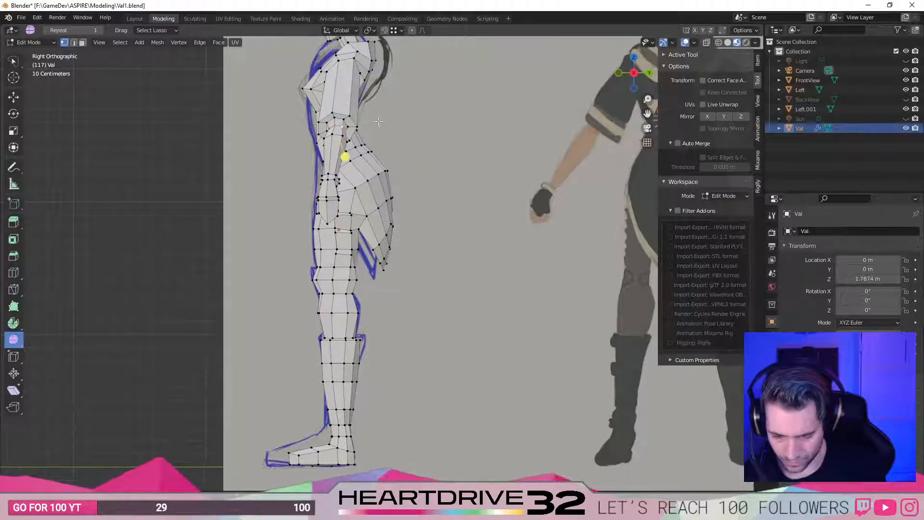
alt+click(339, 122)
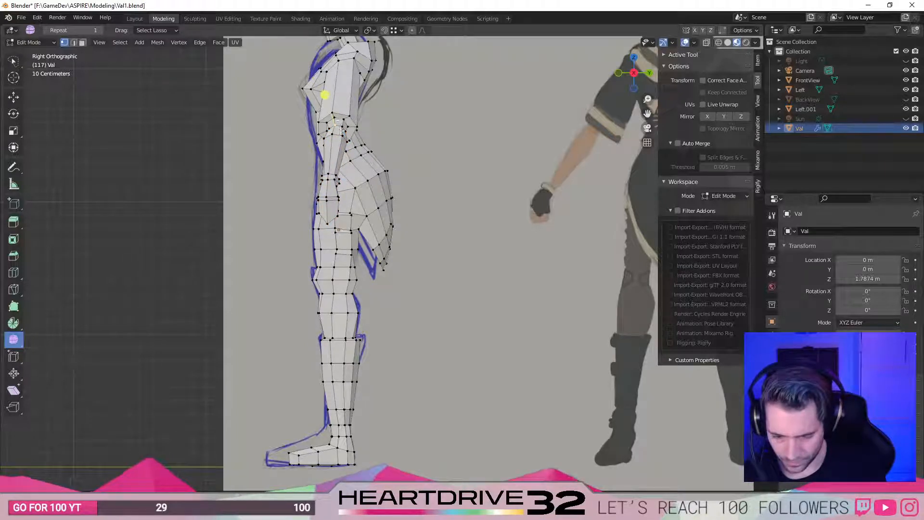
alt+click(339, 133)
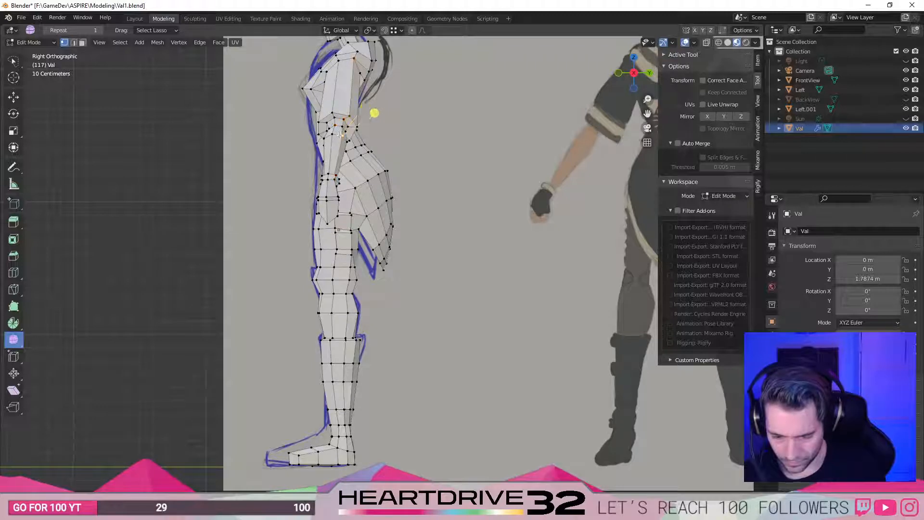
middle_drag(327, 199, 395, 228)
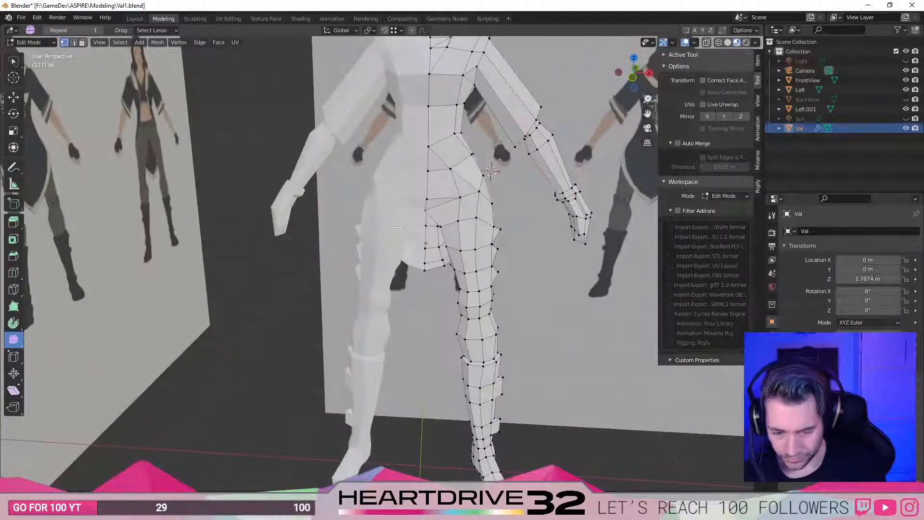
Save the file and review the head and upper body in perspective, front and right side views.
key(ctrl+s)
scroll(395, 228, down, 3)
scroll(389, 240, up, 8)
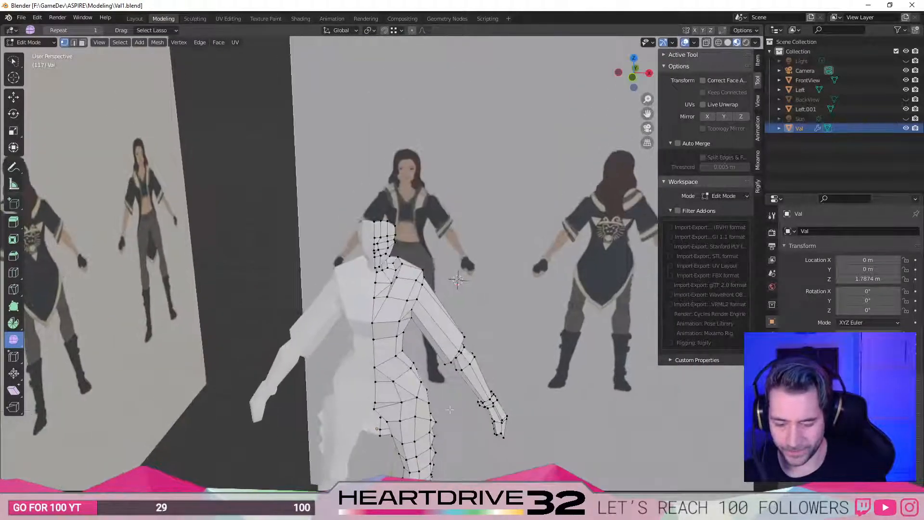
scroll(389, 240, up, 2)
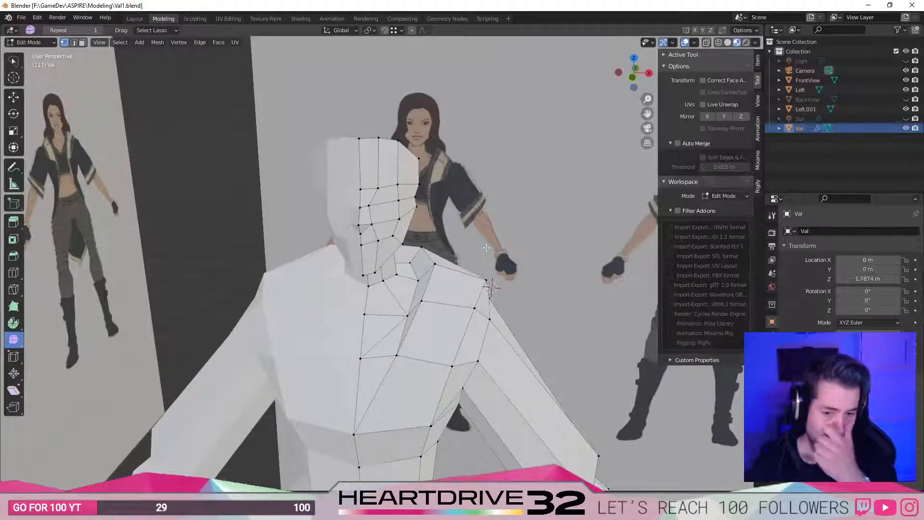
scroll(379, 222, down, 2)
key(Tab)
key(Tab)
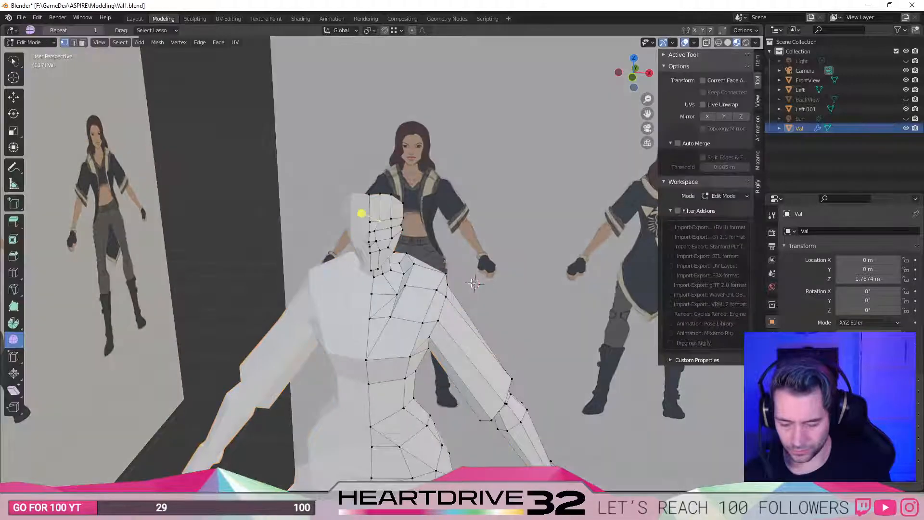
middle_drag(466, 241, 389, 271)
key(KP_1)
key(KP_3)
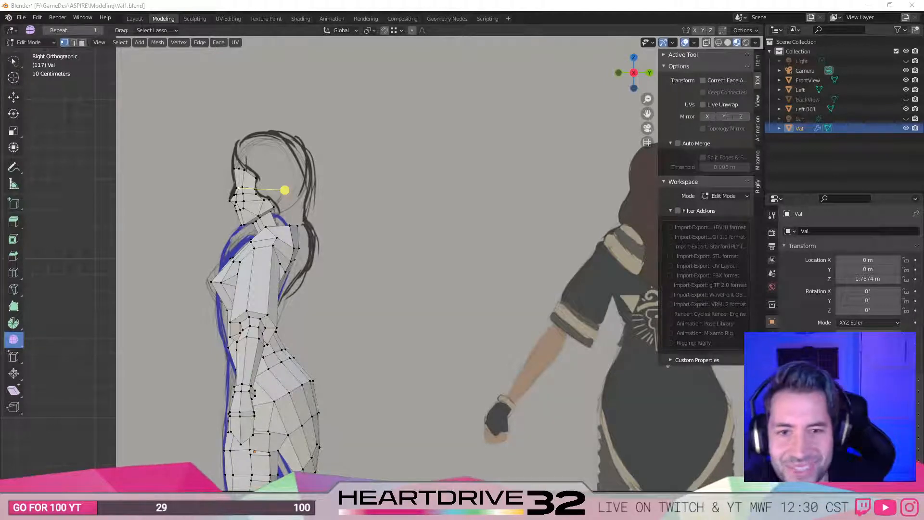
Switch to the web browser and open the XeNTaX Parasite Eve (PS1) page from the image result in a maximized window.
key(alt+Tab)
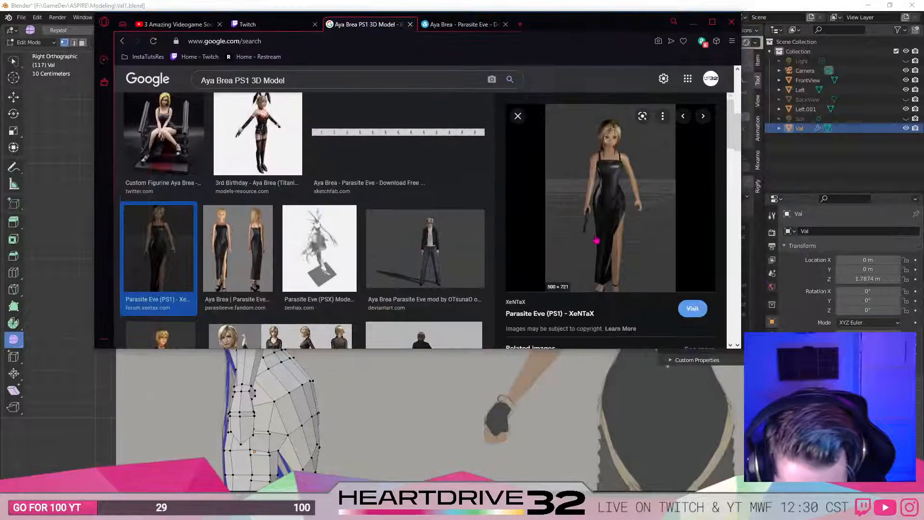
click(597, 232)
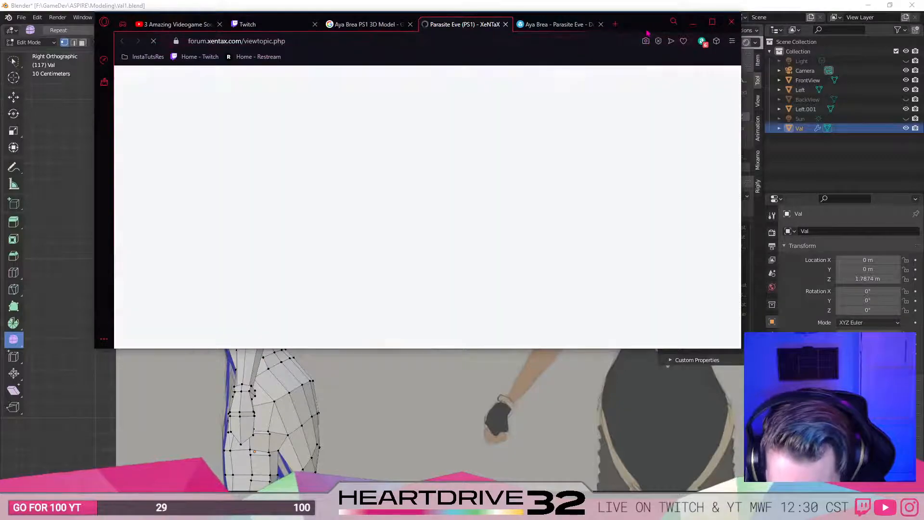
key(super+Up)
Examine the PS1 character model images in the forum thread and return to the Aya Brea image search results.
scroll(579, 297, down, 5)
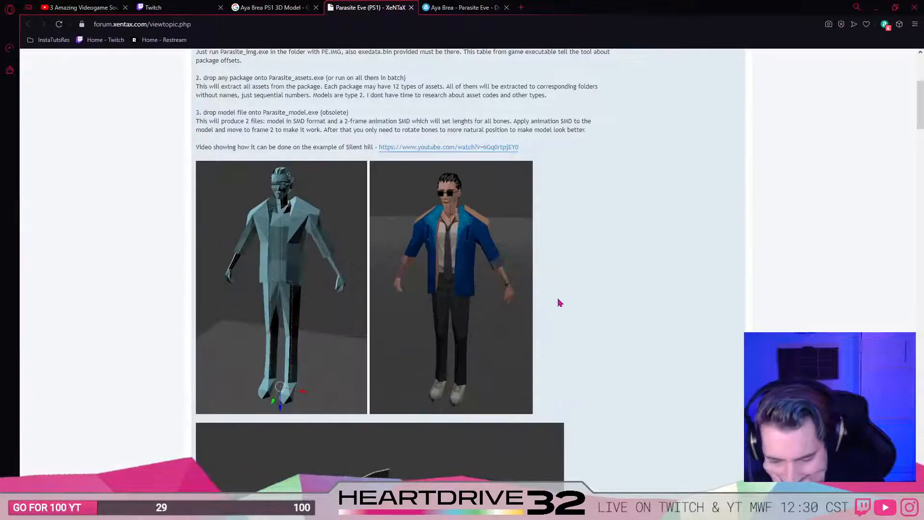
scroll(559, 301, down, 19)
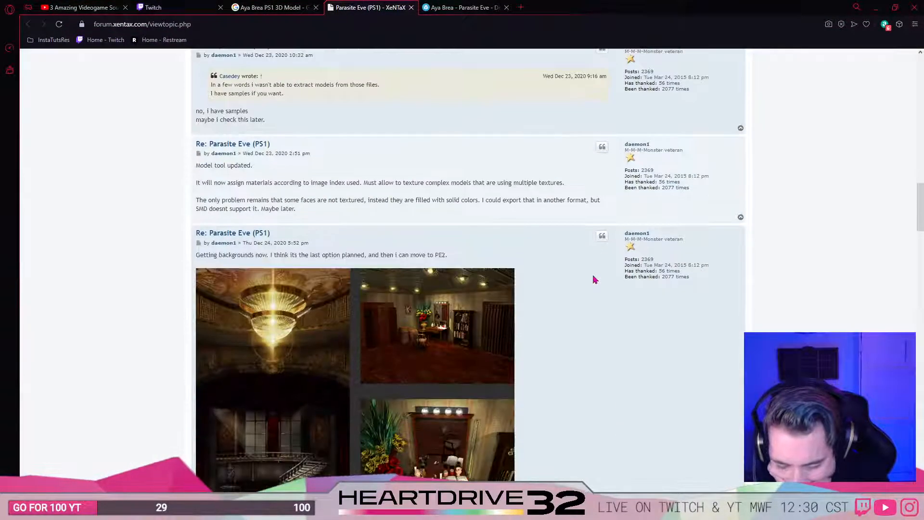
scroll(595, 279, down, 10)
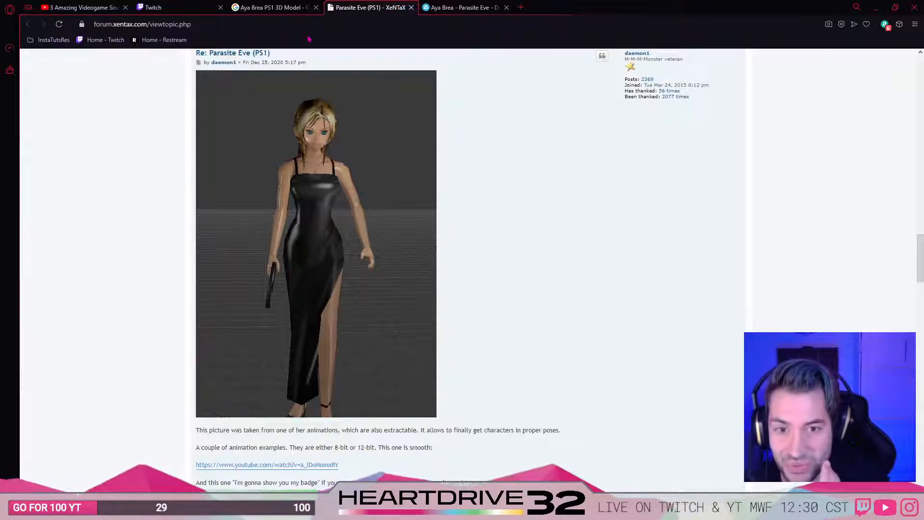
click(272, 8)
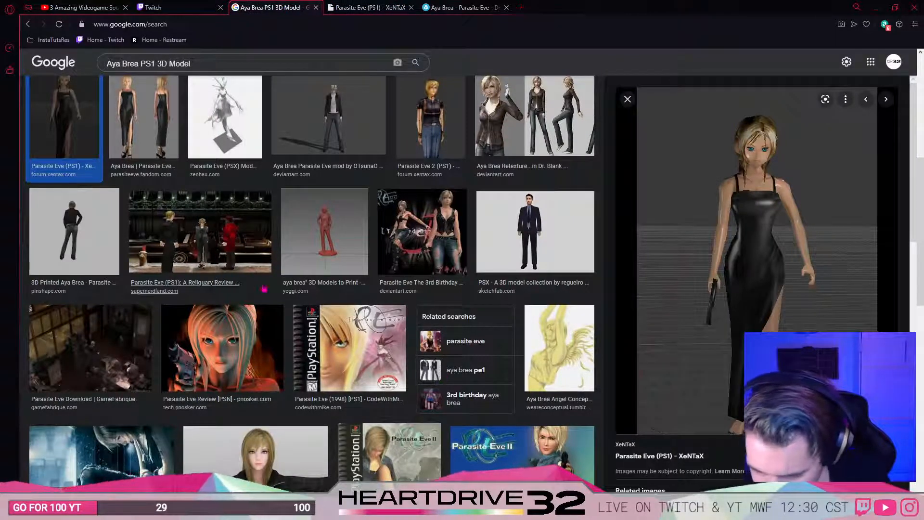
View the Parasite Eve 2 (PS1) XeNTaX model image in the search results and switch back to Blender.
scroll(263, 288, up, 1)
click(453, 211)
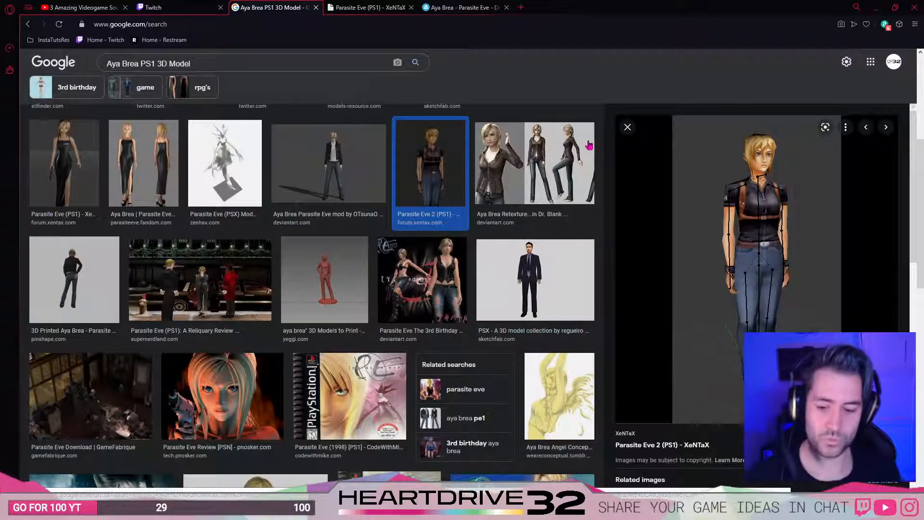
key(alt+Tab)
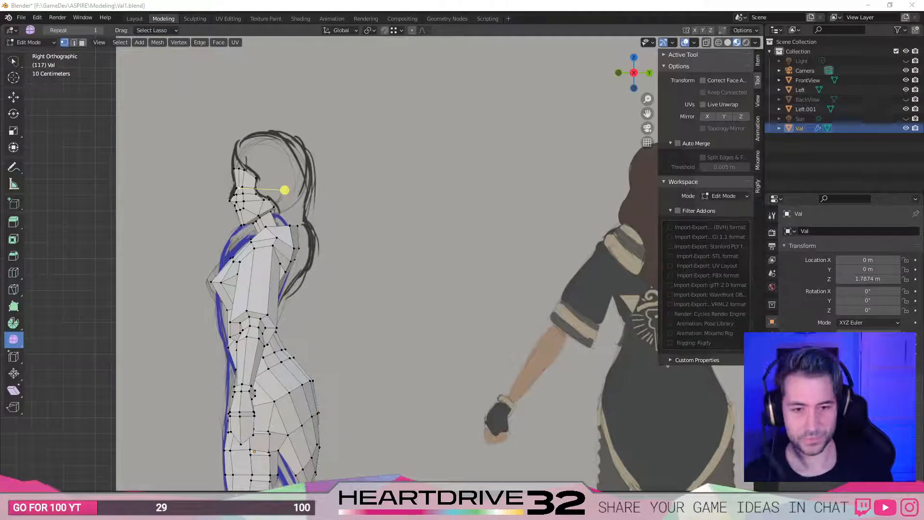
Try to dissolve the horizontal row of edges across the face at eye level and undo it.
middle_drag(106, 239, 254, 221)
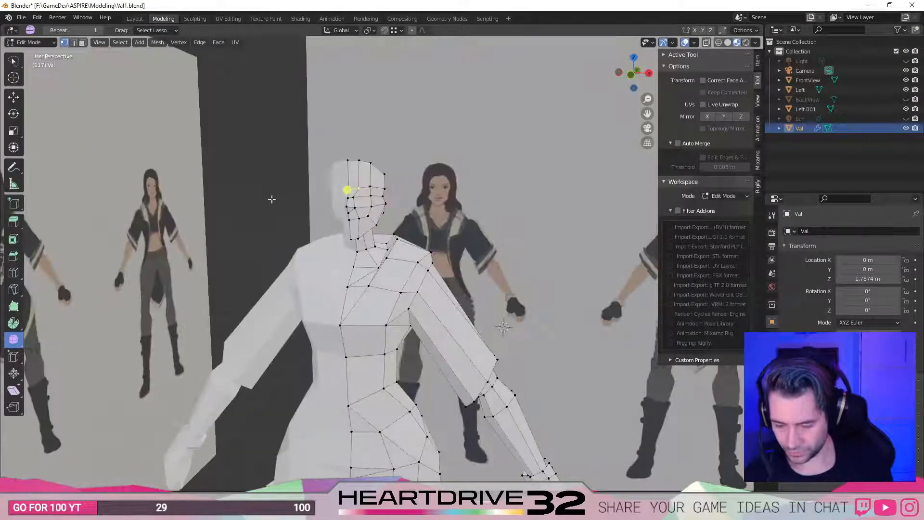
scroll(467, 228, up, 5)
middle_drag(466, 228, 490, 241)
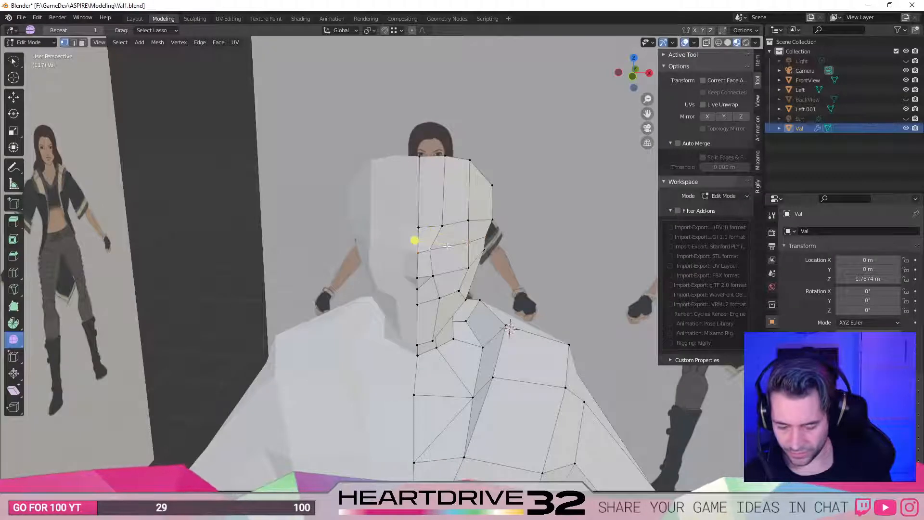
middle_drag(528, 253, 502, 251)
key(x)
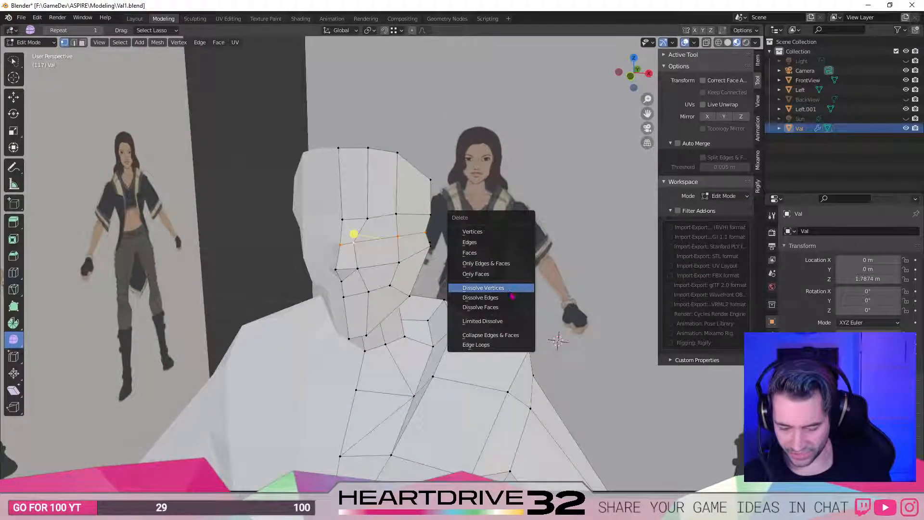
click(512, 297)
middle_drag(512, 297, 357, 279)
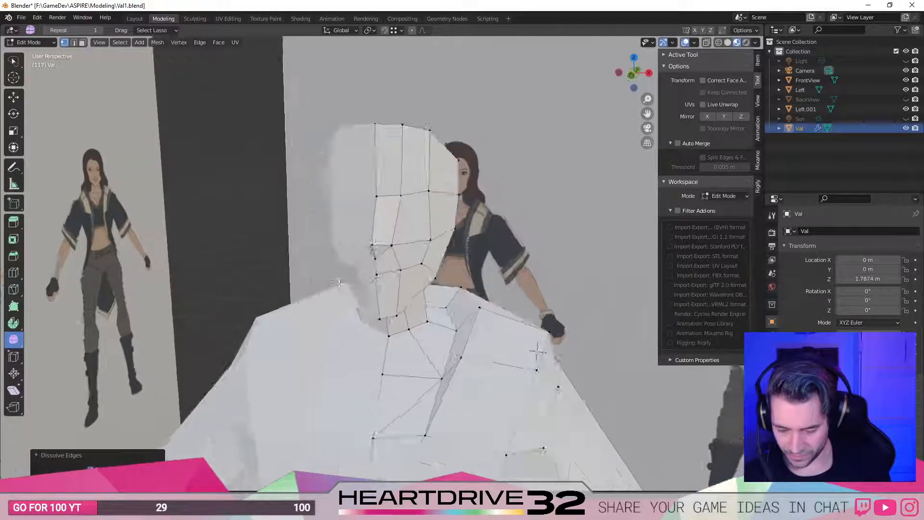
middle_drag(424, 201, 381, 196)
key(ctrl+z)
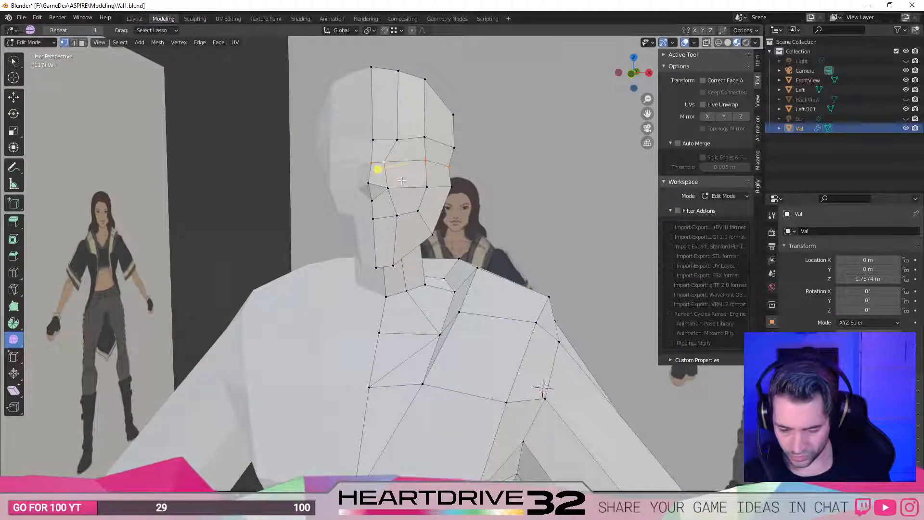
Check the head mesh from perspective angles and against the right side drawing, and save the file.
middle_drag(406, 188, 408, 214)
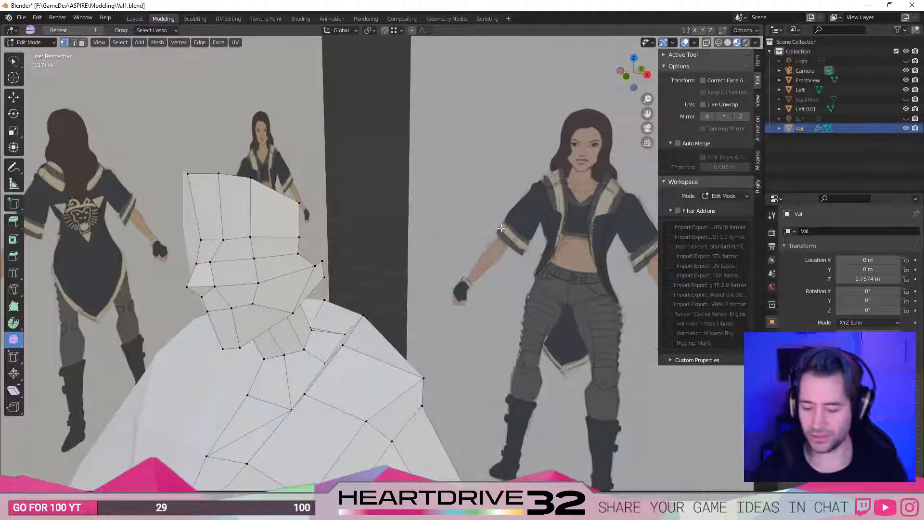
middle_drag(517, 231, 353, 262)
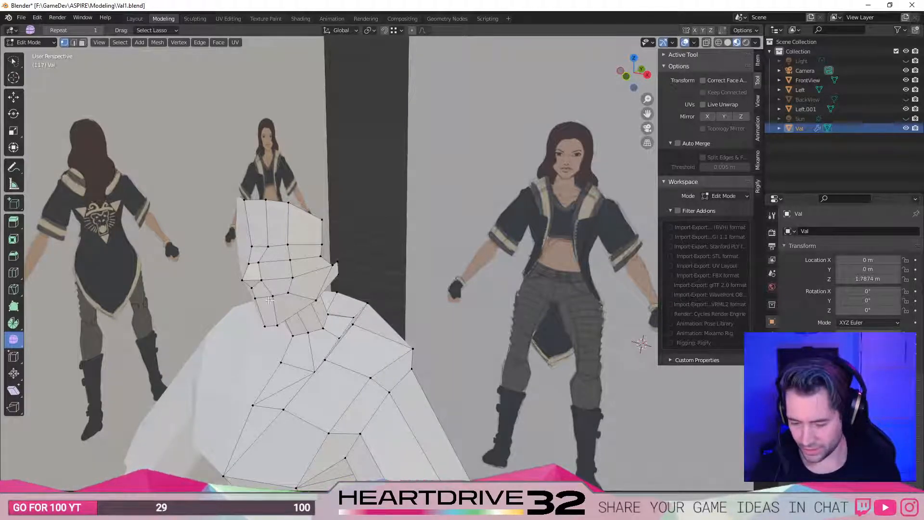
key(KP_3)
shift+middle_drag(183, 269, 303, 263)
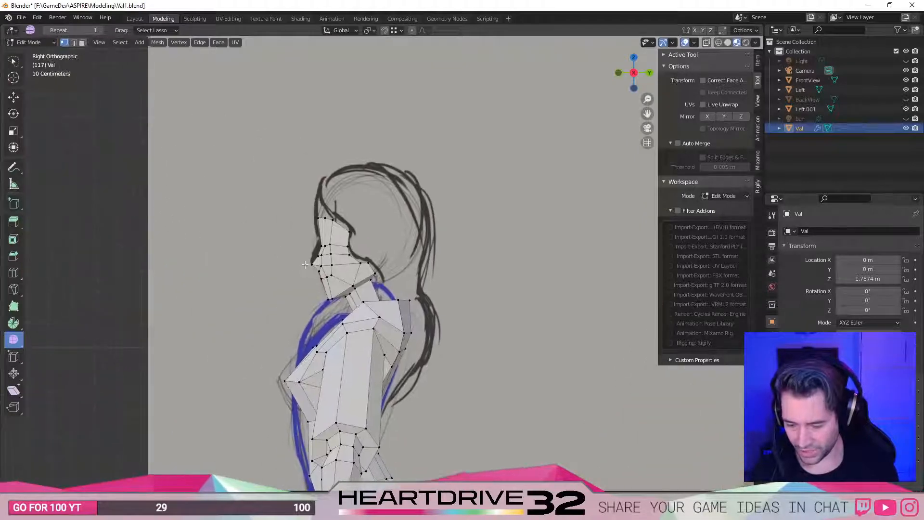
scroll(303, 263, up, 3)
key(ctrl+s)
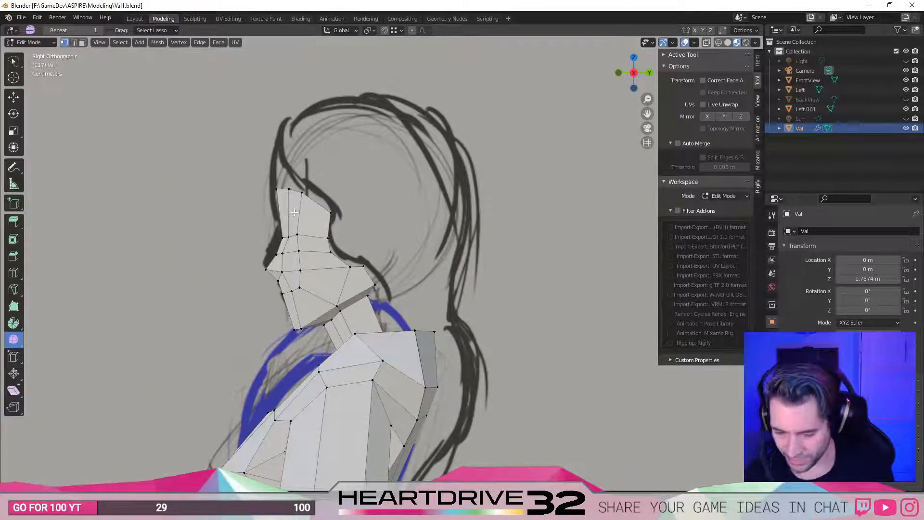
Examine the mesh against the front reference drawing, from the full figure down to the head and shoulders.
key(KP_1)
scroll(444, 264, down, 1)
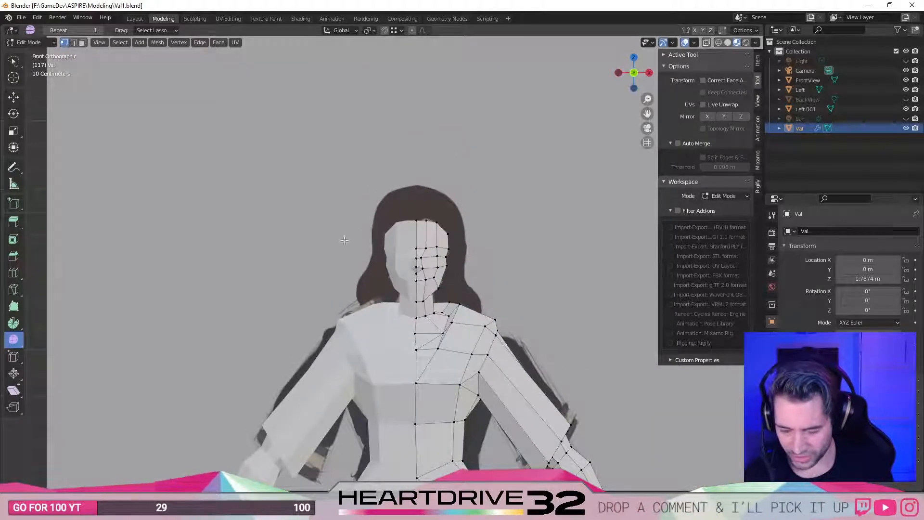
scroll(444, 263, down, 1)
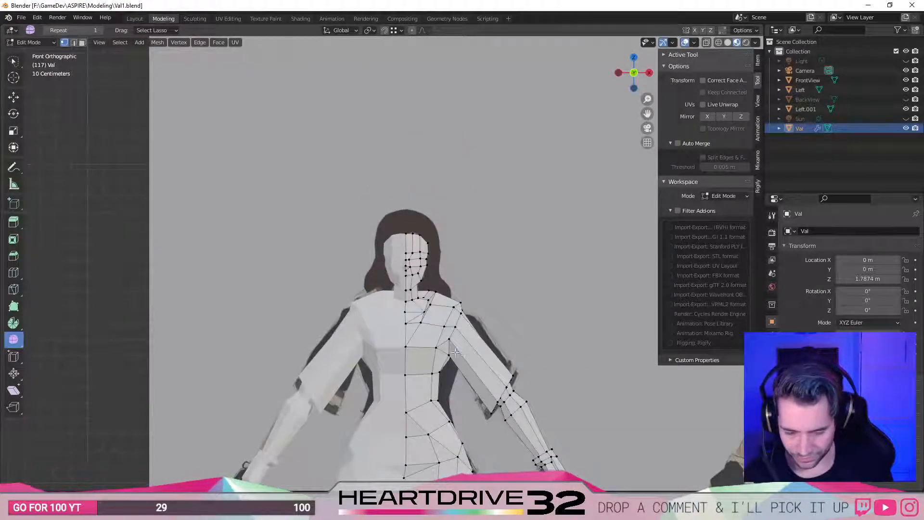
scroll(456, 348, down, 4)
scroll(503, 331, down, 2)
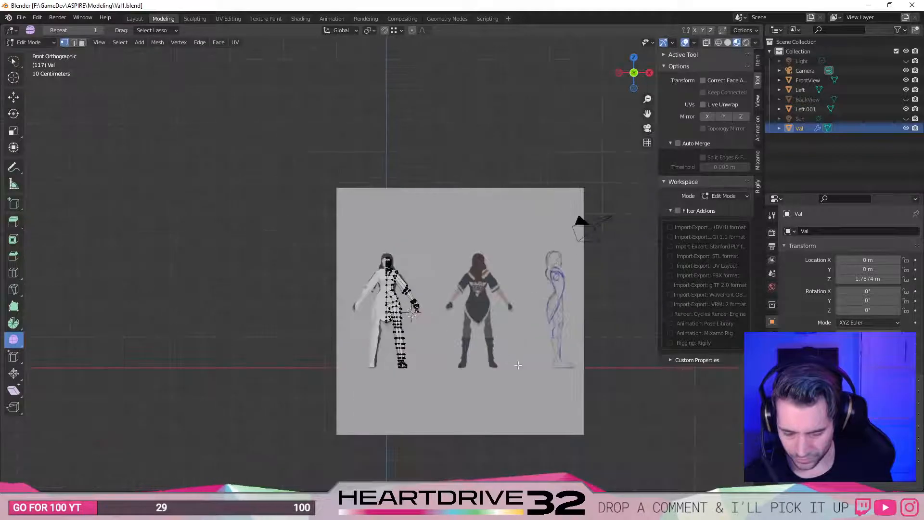
scroll(510, 361, up, 7)
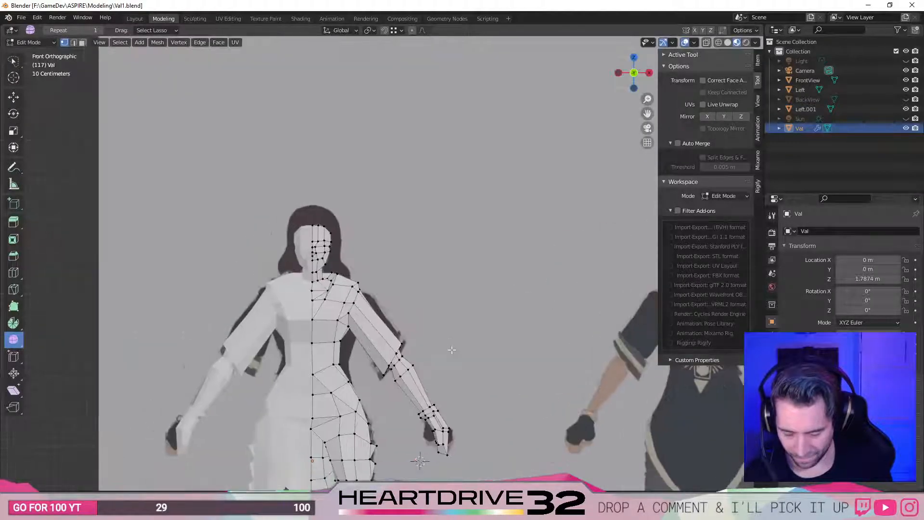
shift+middle_drag(451, 349, 581, 350)
scroll(448, 313, up, 6)
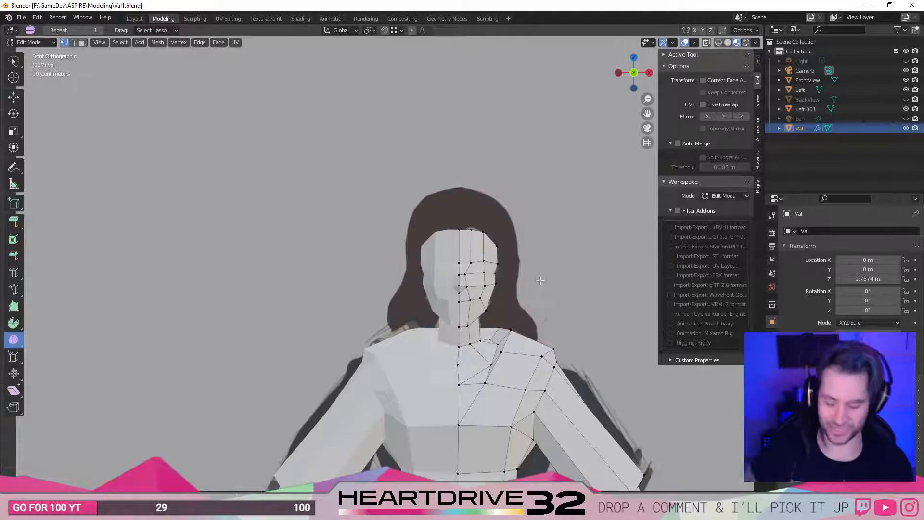
Switch to edge selection and check the mesh in Solid shading before returning to Material Preview.
key(3)
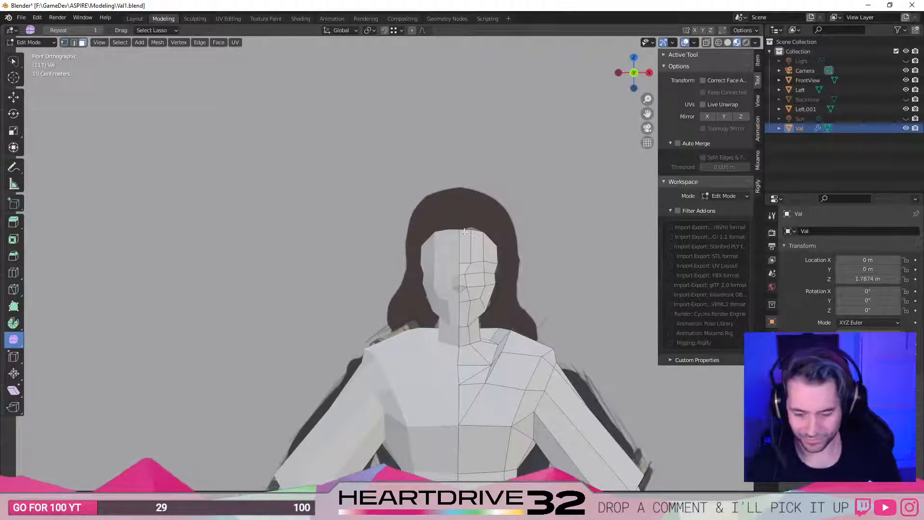
key(2)
key(z)
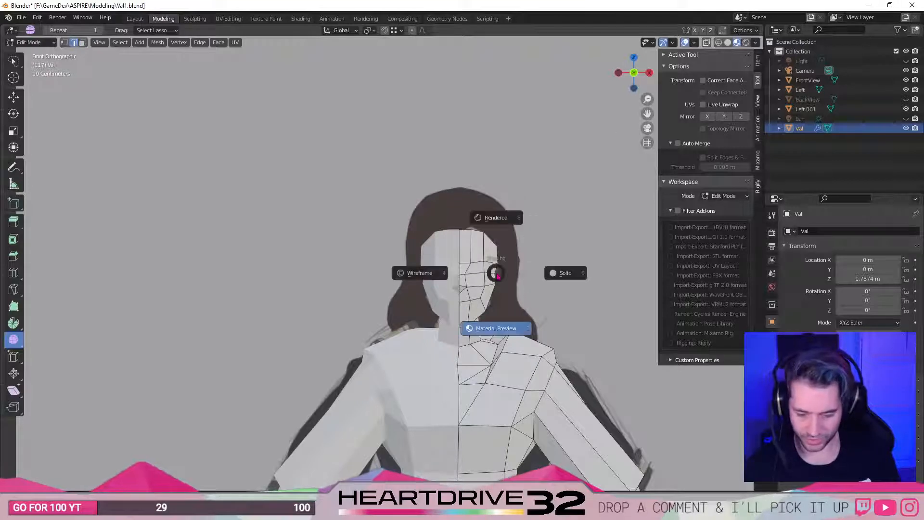
click(598, 236)
key(z)
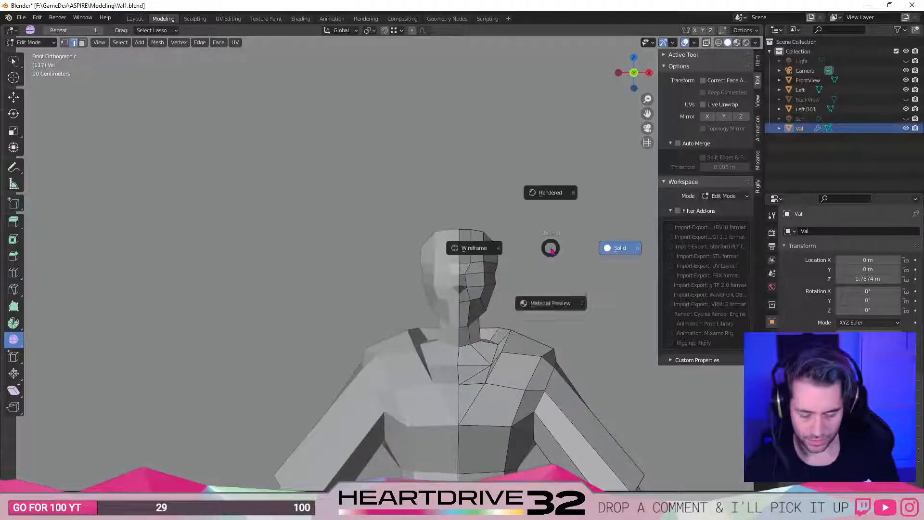
click(541, 318)
Hide the Val mesh to examine the face in the front drawing, saving the file before showing the mesh again.
click(905, 128)
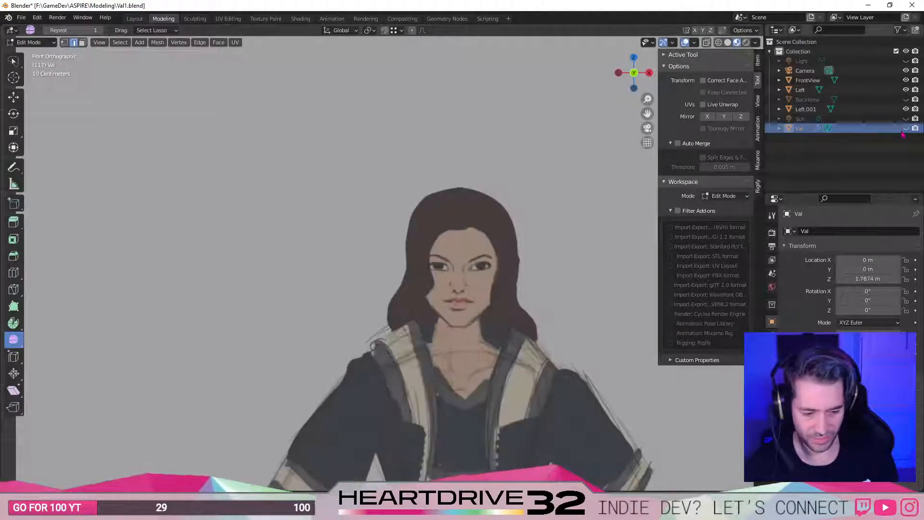
key(ctrl+s)
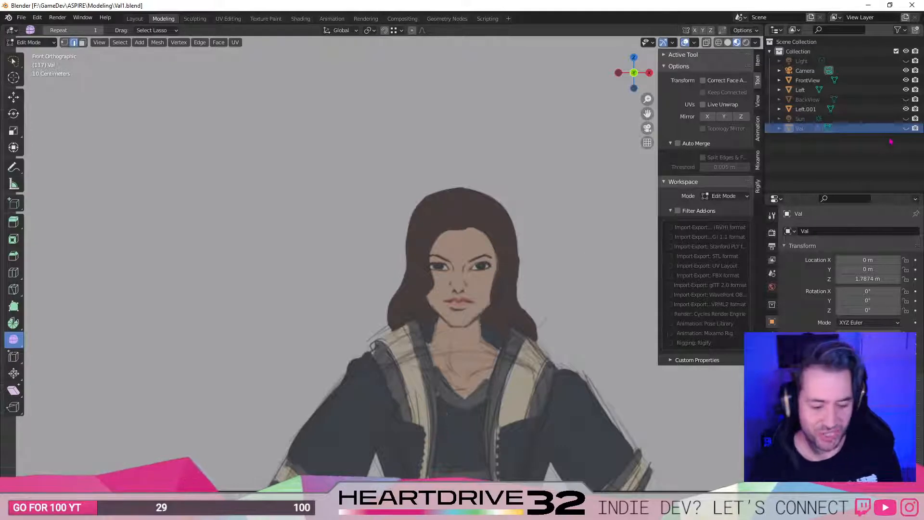
click(905, 128)
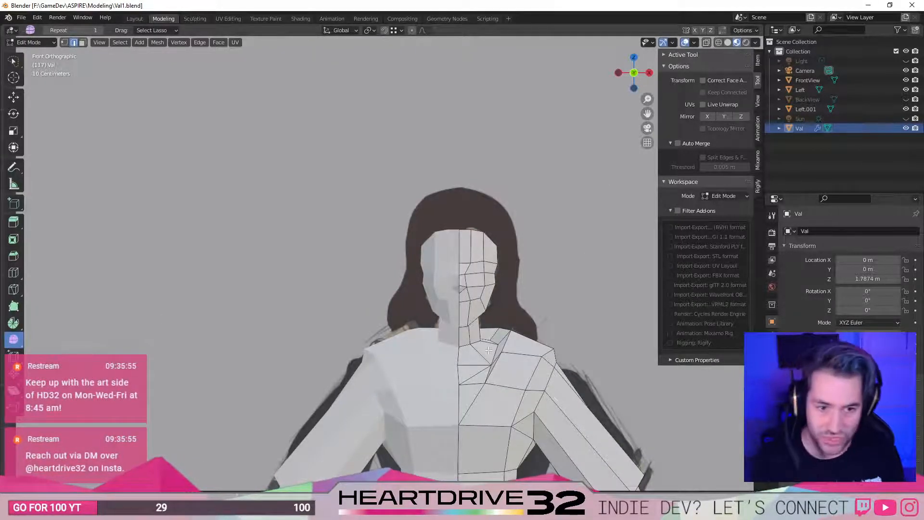
Apply the Mirror modifier to the Val mesh in Object Mode.
key(Tab)
key(Tab)
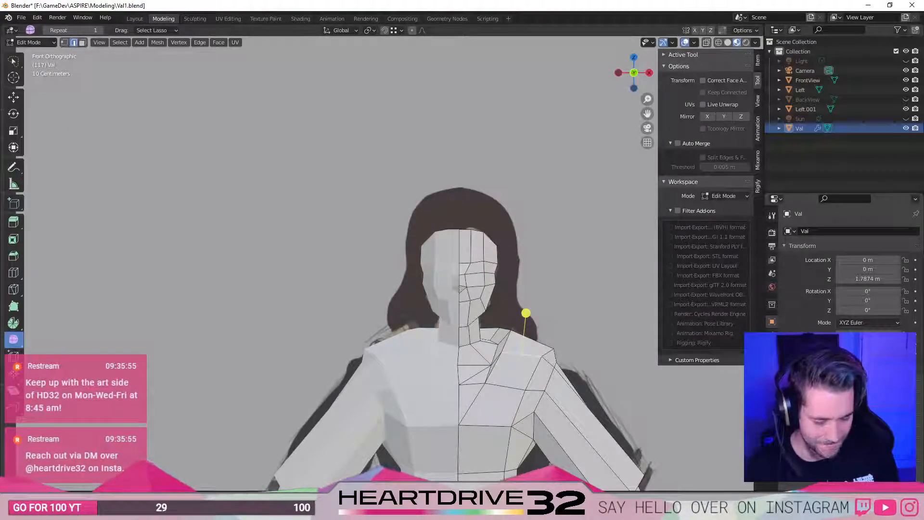
click(771, 336)
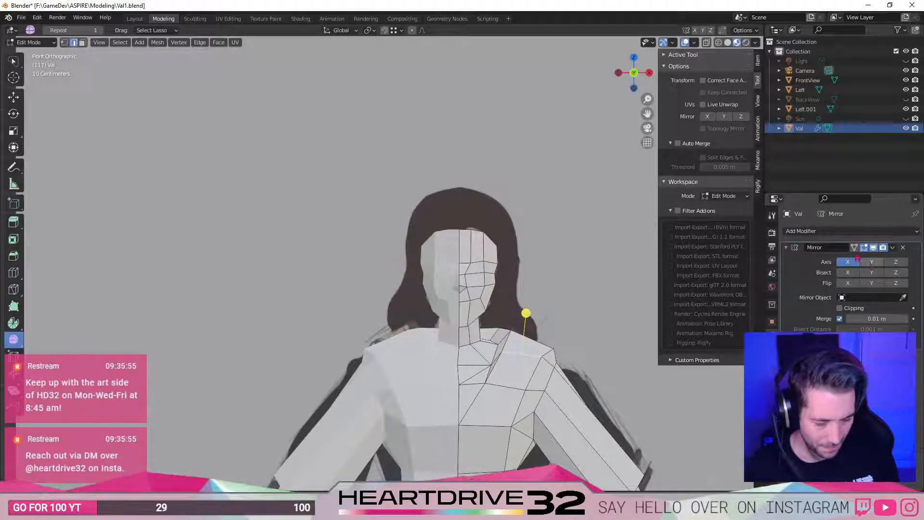
click(892, 247)
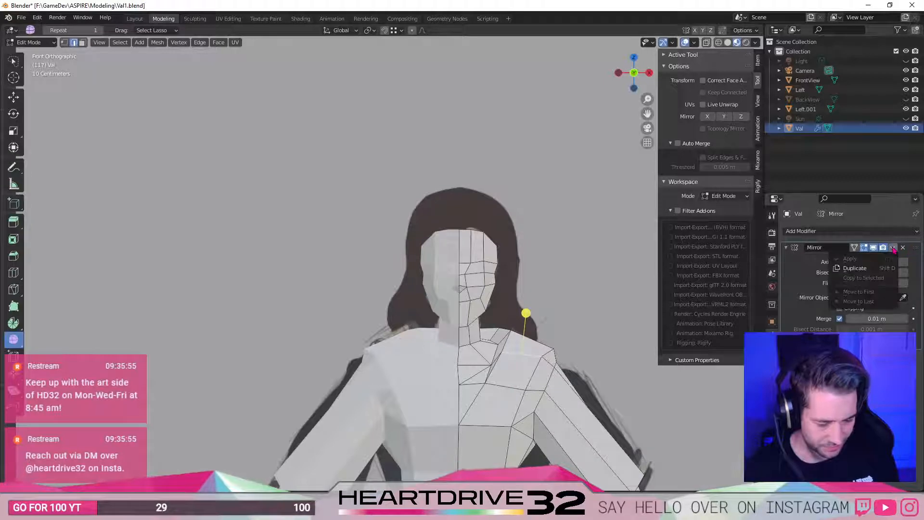
key(Escape)
key(Tab)
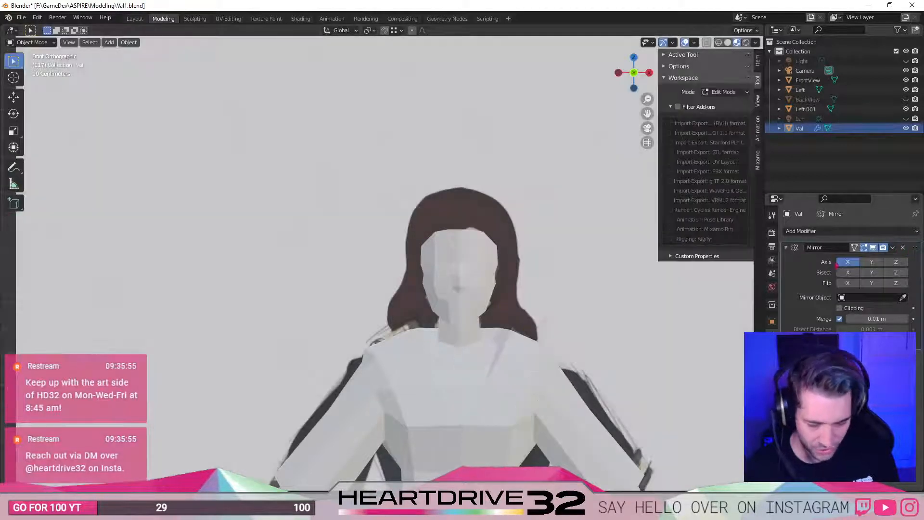
click(892, 247)
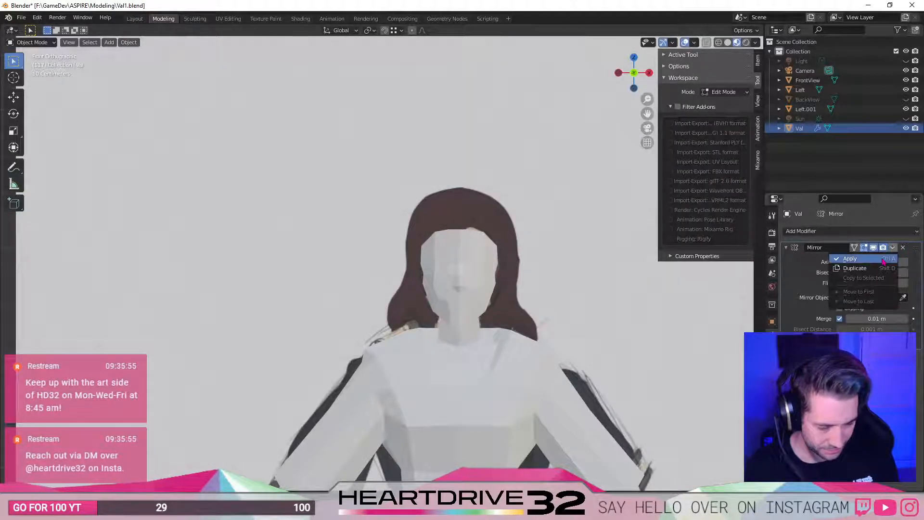
click(864, 258)
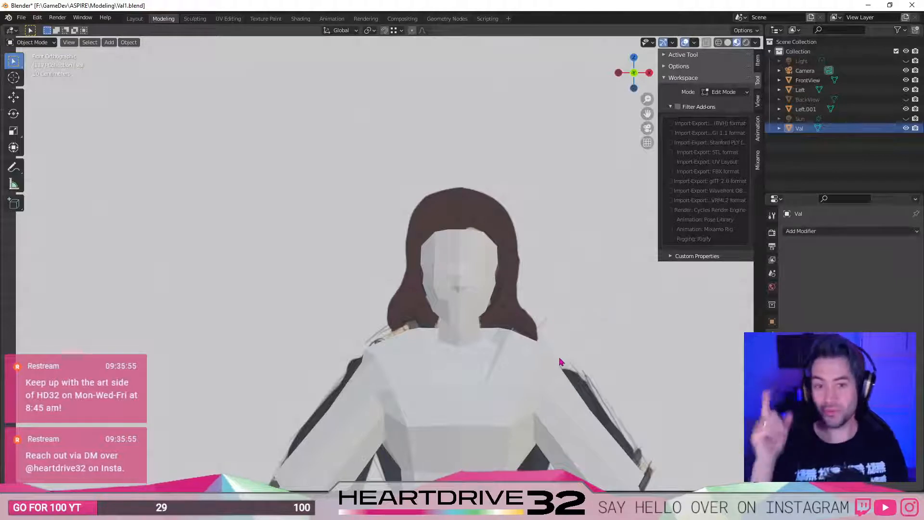
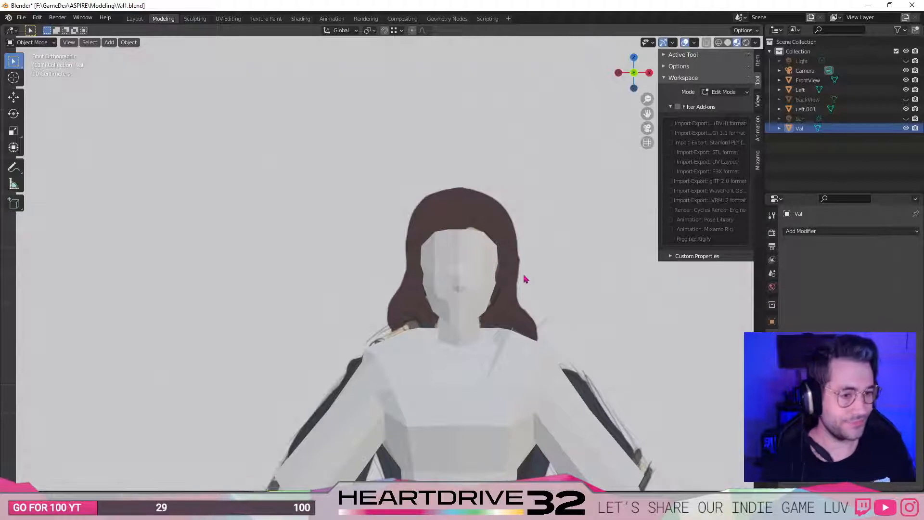
Enter Edit Mode on the Val mesh and select an edge along the top of the forehead.
click(477, 273)
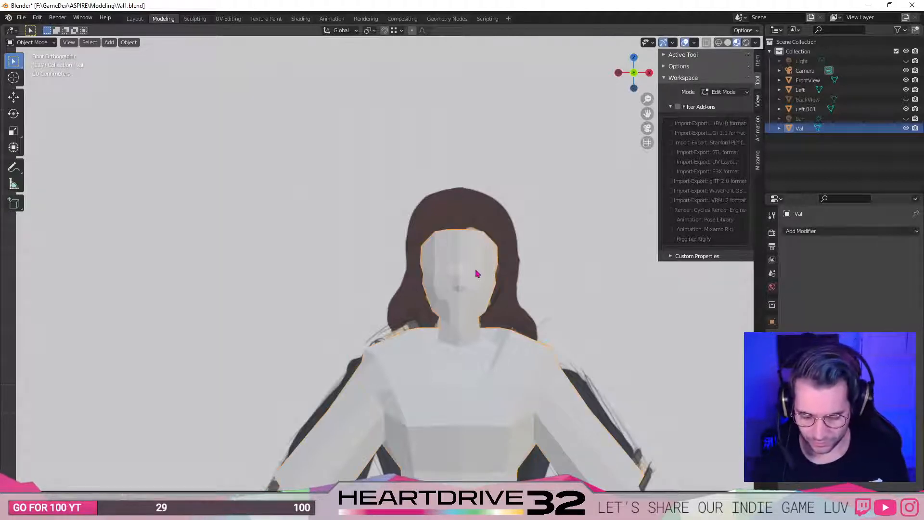
key(Tab)
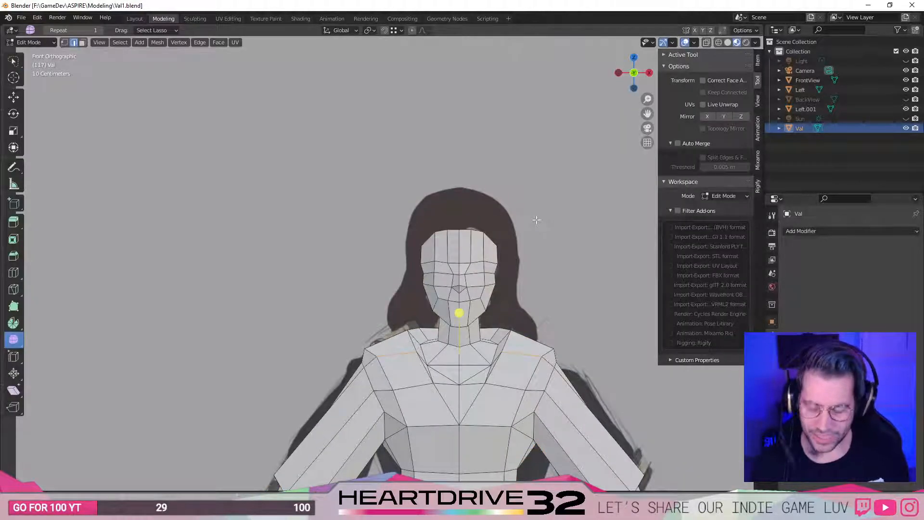
scroll(553, 246, up, 2)
shift+middle_drag(553, 255, 505, 347)
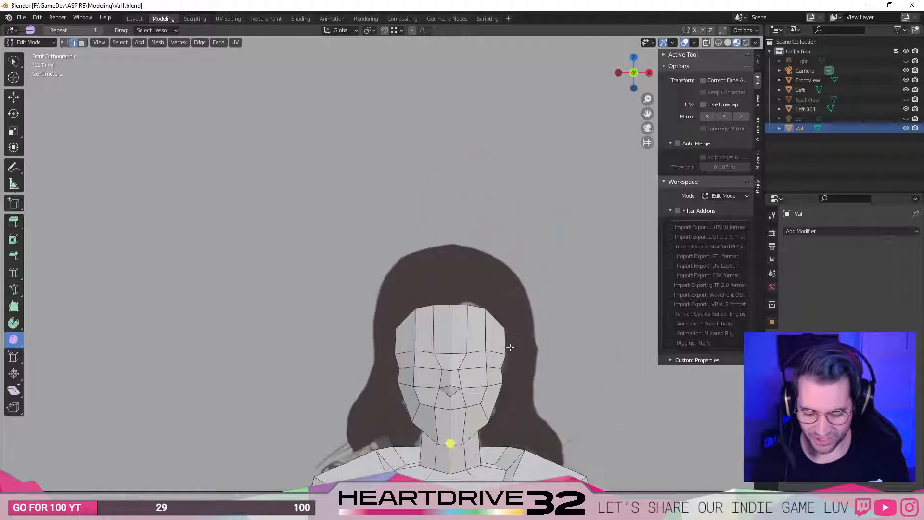
click(432, 305)
click(439, 313)
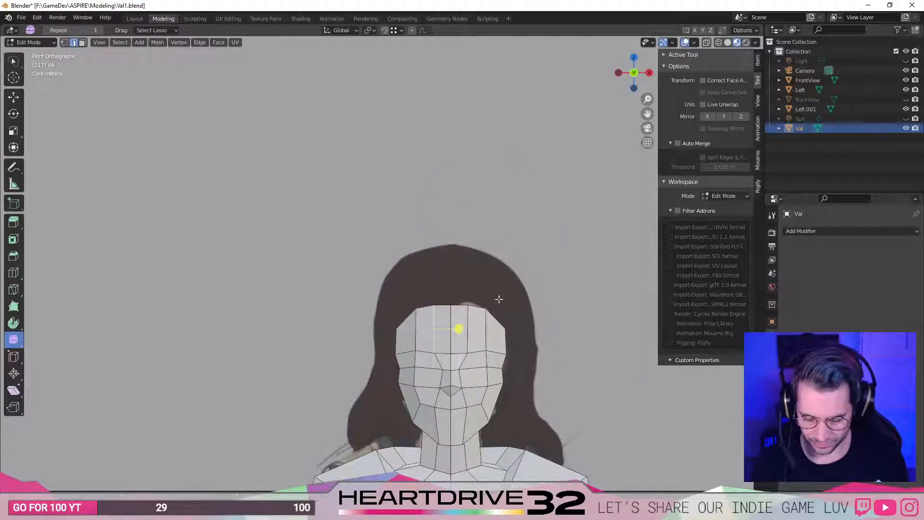
click(442, 304)
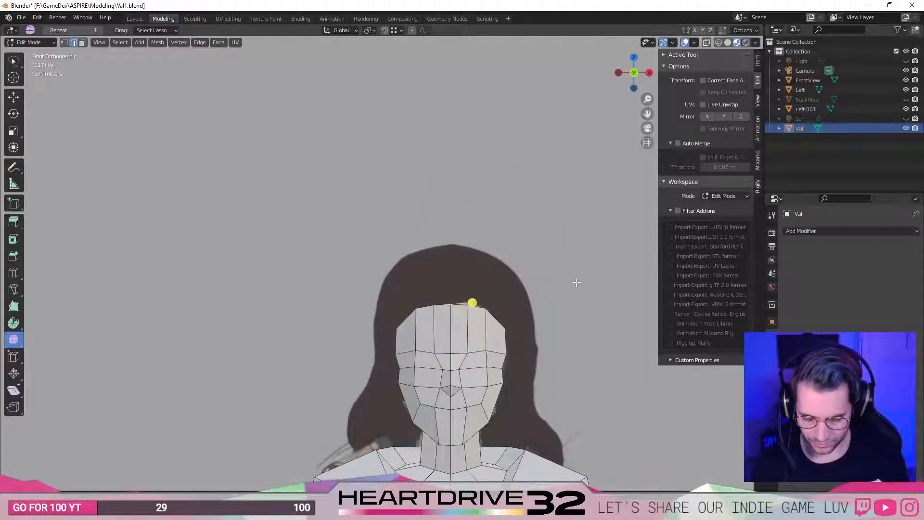
Try to rotate the forehead's top edges to the drawn hairline, undoing each attempt.
key(Tab)
key(Tab)
key(r)
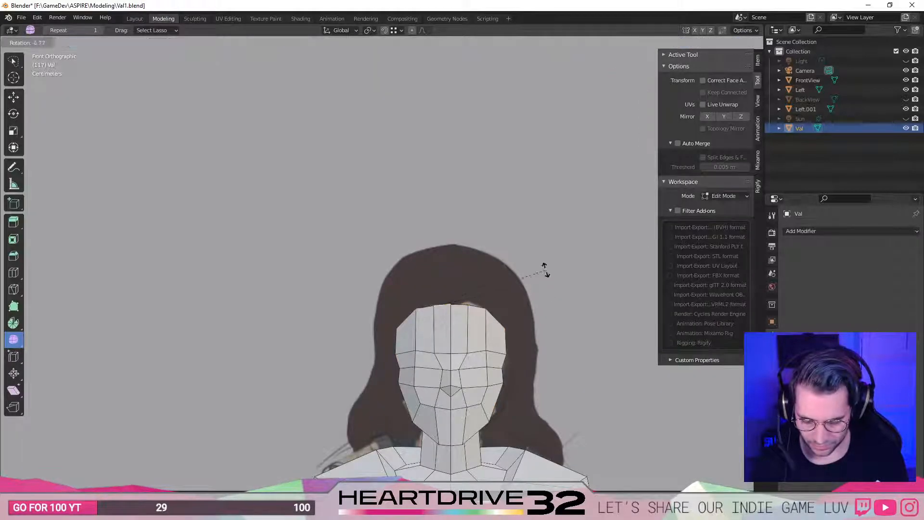
click(541, 248)
key(ctrl+z)
key(r)
click(410, 321)
key(ctrl+z)
key(ctrl+z)
key(ctrl+z)
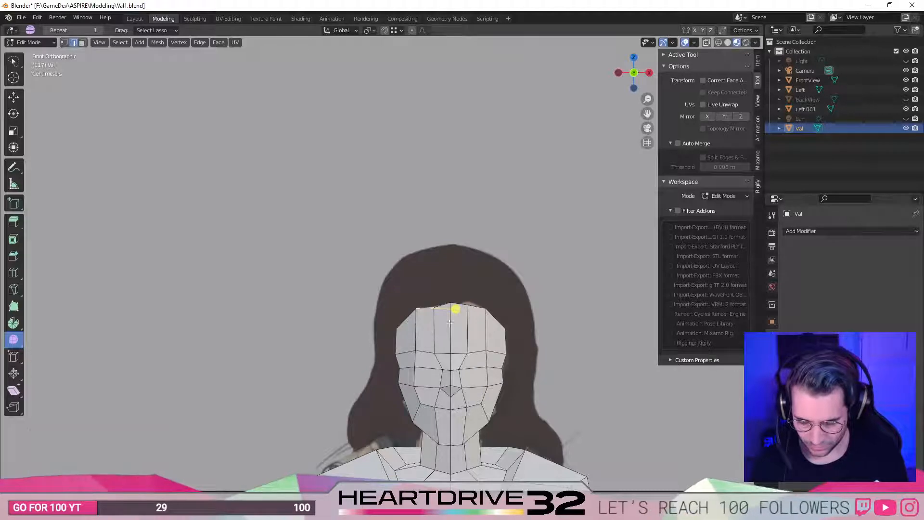
Rotate the top forehead edges by about -9.9° and 8.8°, and move them down to follow the drawn hairline.
key(r)
click(505, 277)
key(g)
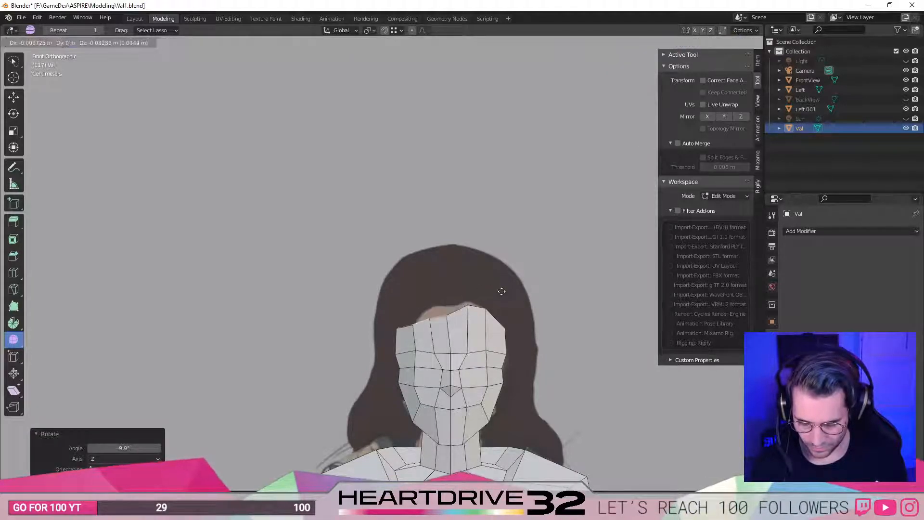
click(508, 280)
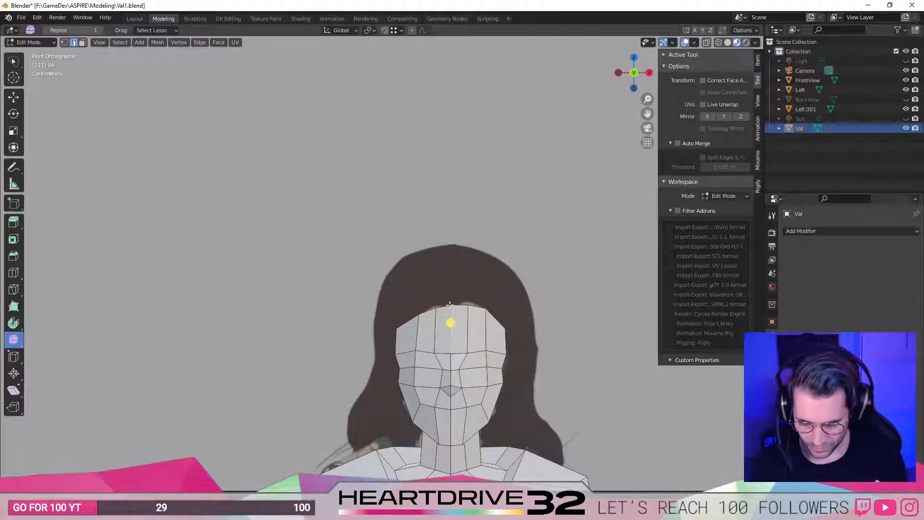
key(r)
click(494, 299)
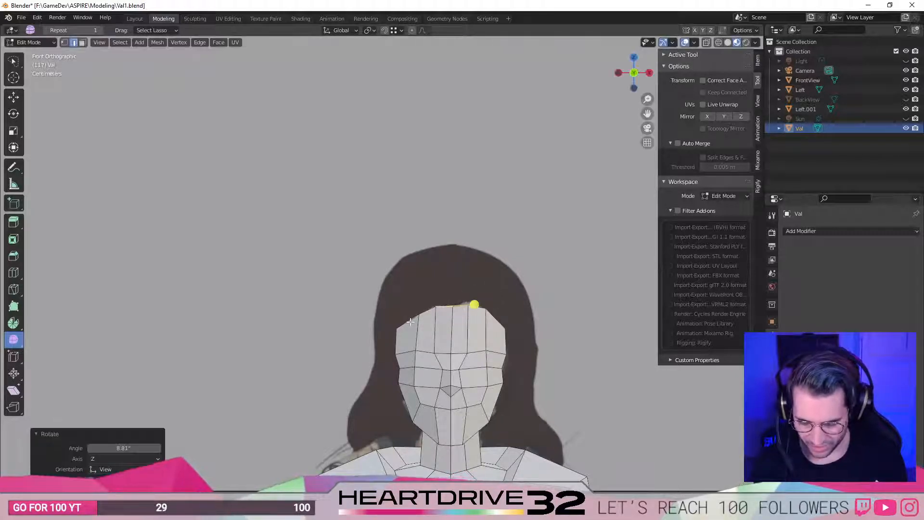
key(g)
click(441, 319)
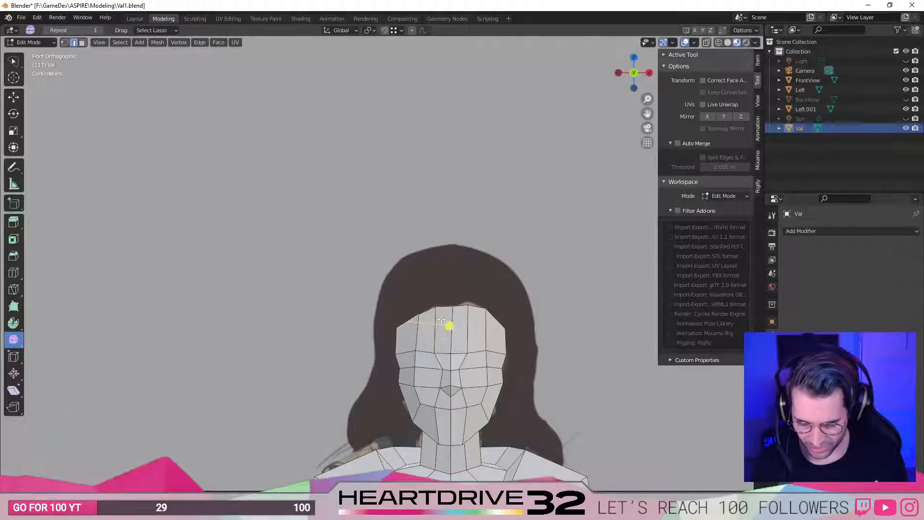
Rotate, move and scale the outer forehead edge on the character's right so that it slopes along the hairline.
key(r)
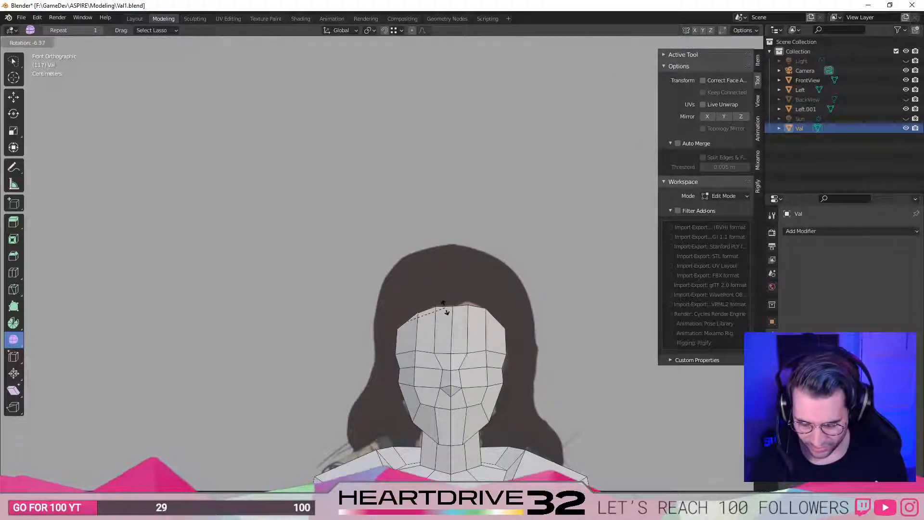
click(445, 307)
key(g)
click(446, 317)
key(ctrl+z)
key(g)
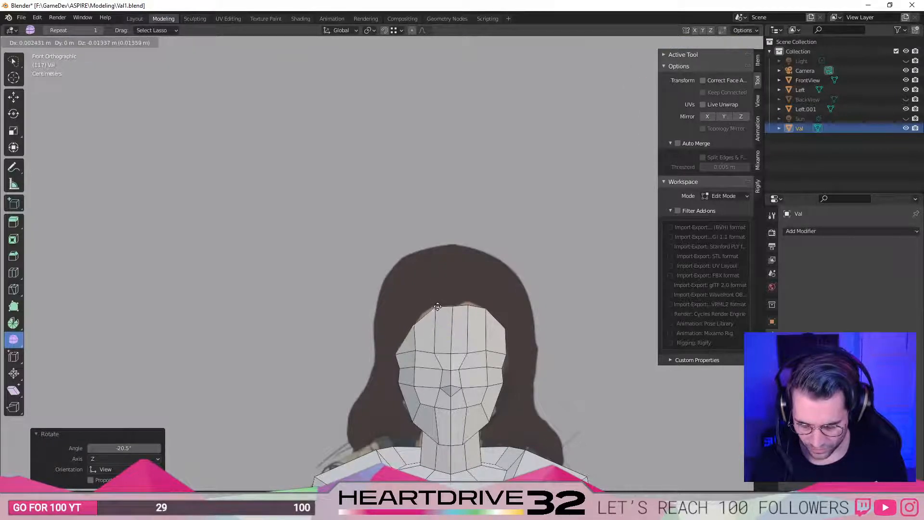
click(438, 307)
key(r)
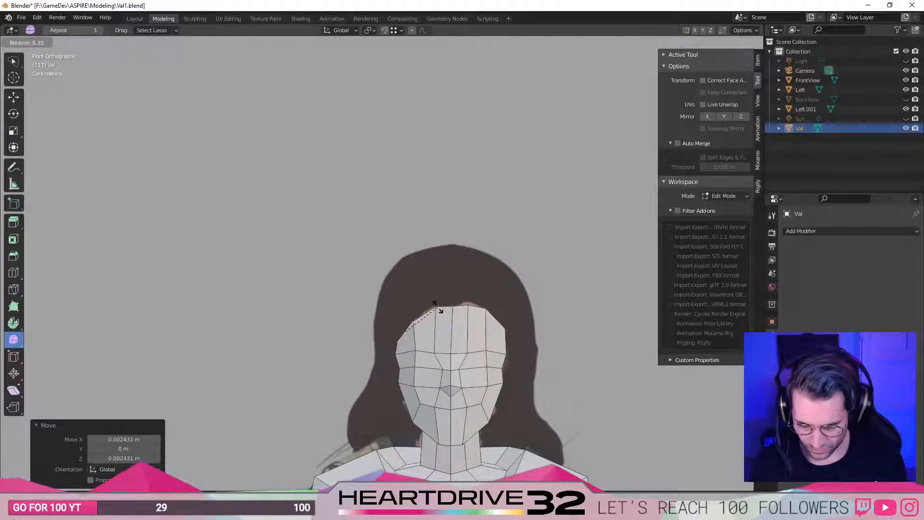
click(437, 308)
key(s)
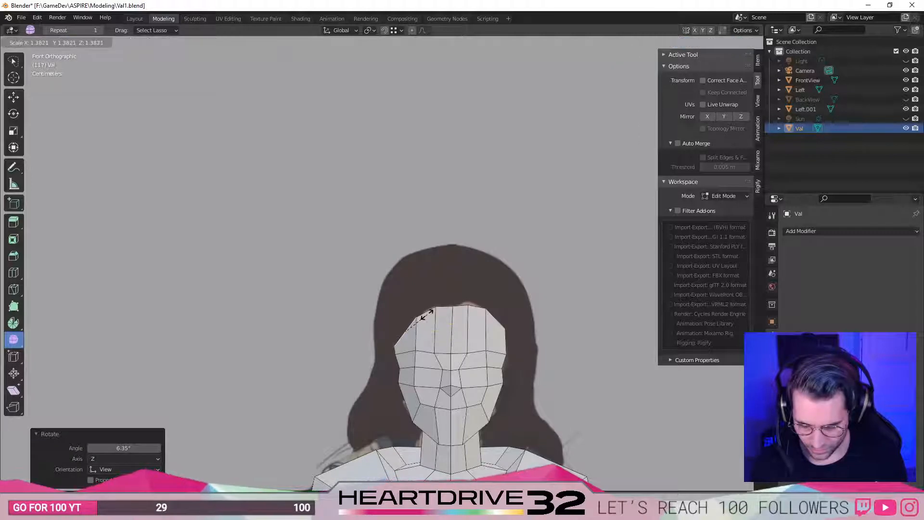
click(445, 307)
Rotate, move and enlarge the neighbouring upper forehead edge on the character's right to fit the hairline curve.
key(r)
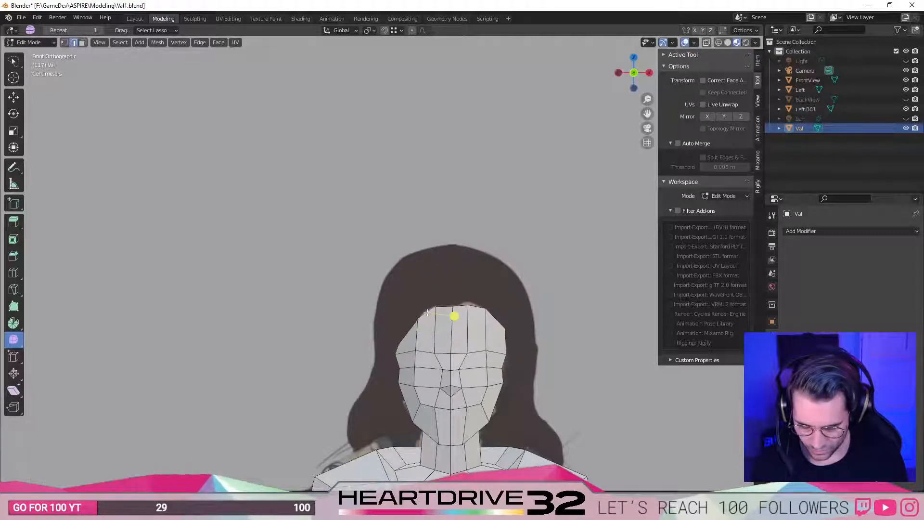
click(460, 293)
key(g)
click(463, 294)
key(s)
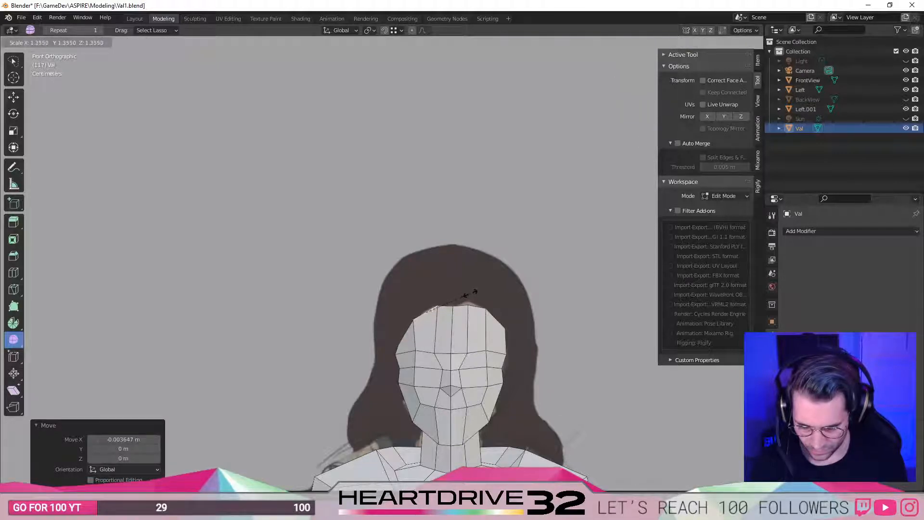
click(474, 291)
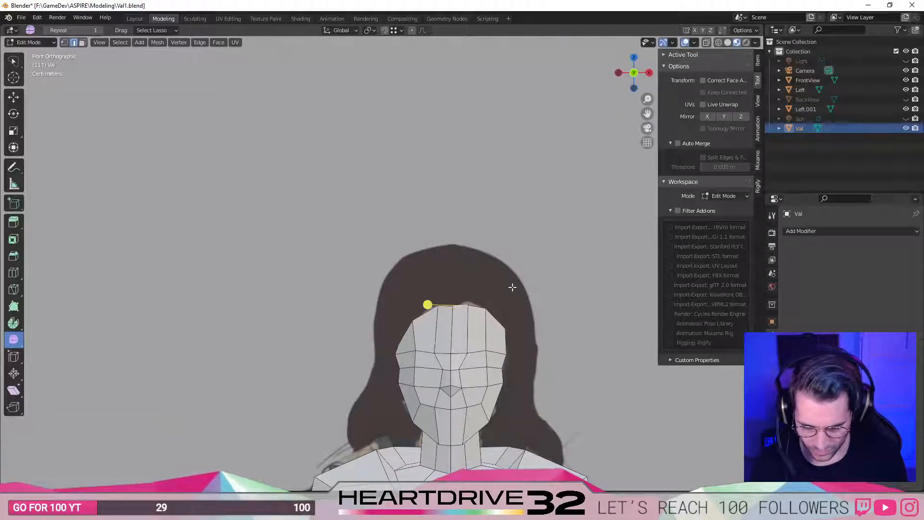
Rotate the forehead's top centre edge by about -19.5° and move it up to the hairline peak.
key(r)
click(514, 262)
key(g)
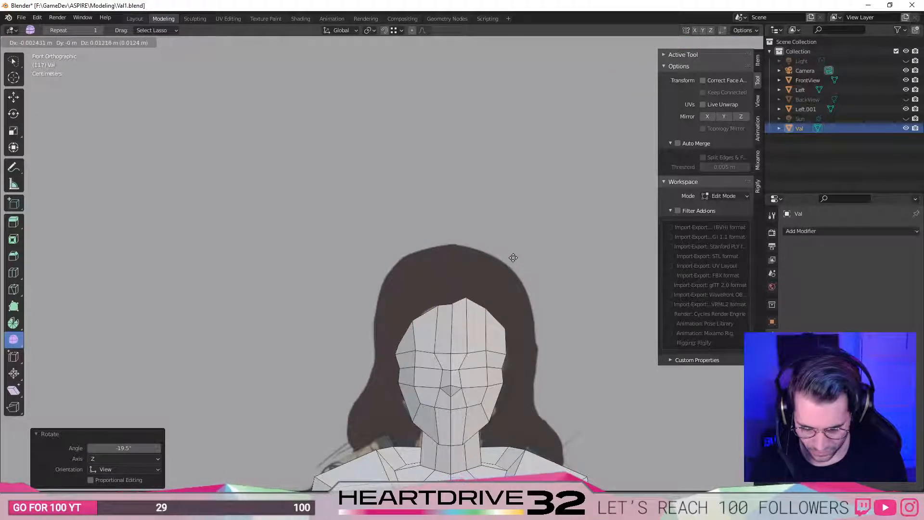
click(513, 258)
Move the outer forehead edge on the character's left to the hairline and rotate it about 9°.
click(451, 319)
key(g)
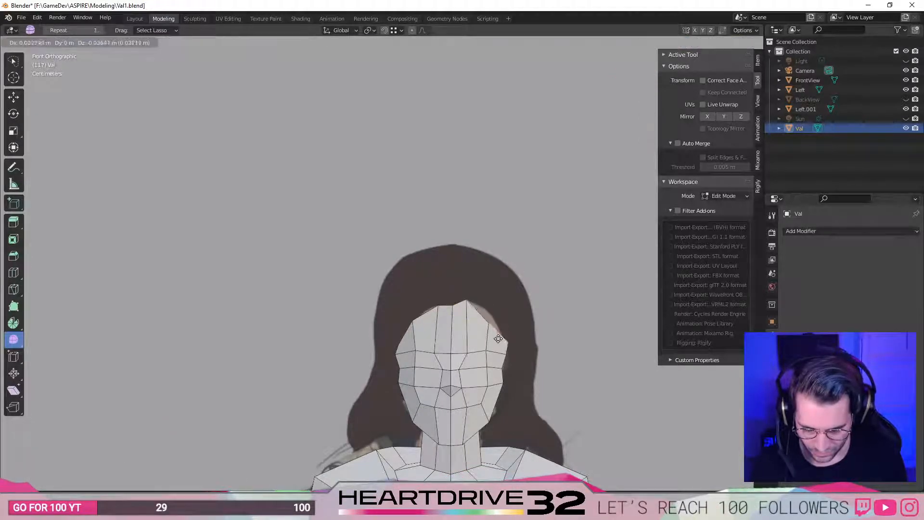
click(517, 312)
key(g)
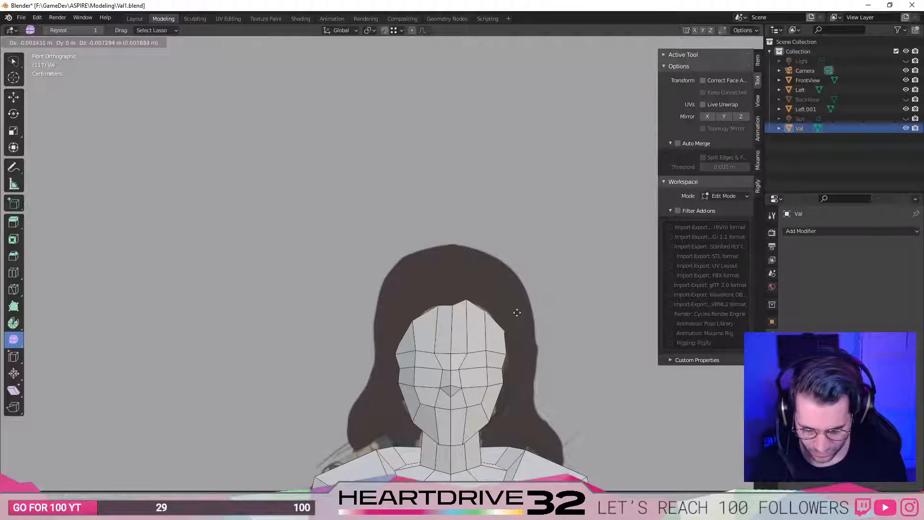
click(516, 313)
key(r)
click(537, 309)
key(g)
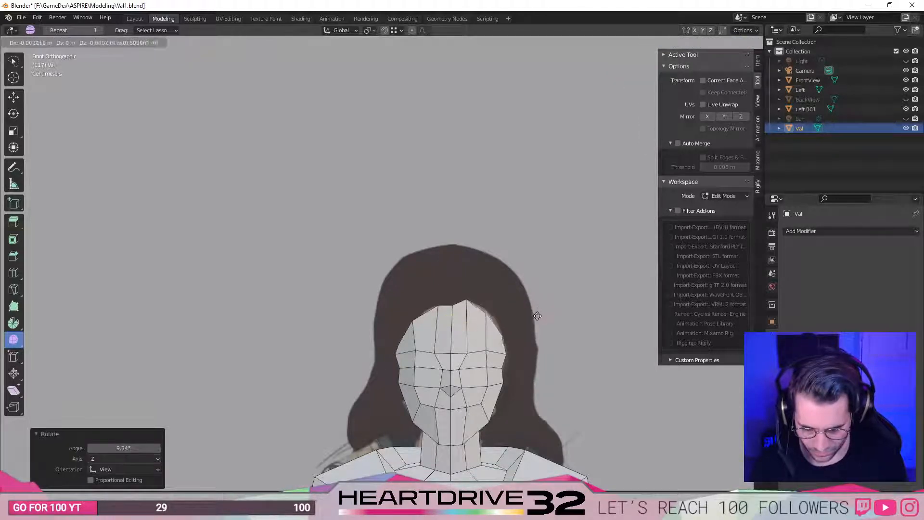
click(537, 311)
Slightly rotate and nudge the upper forehead edge on the character's left, and clear the selection.
key(r)
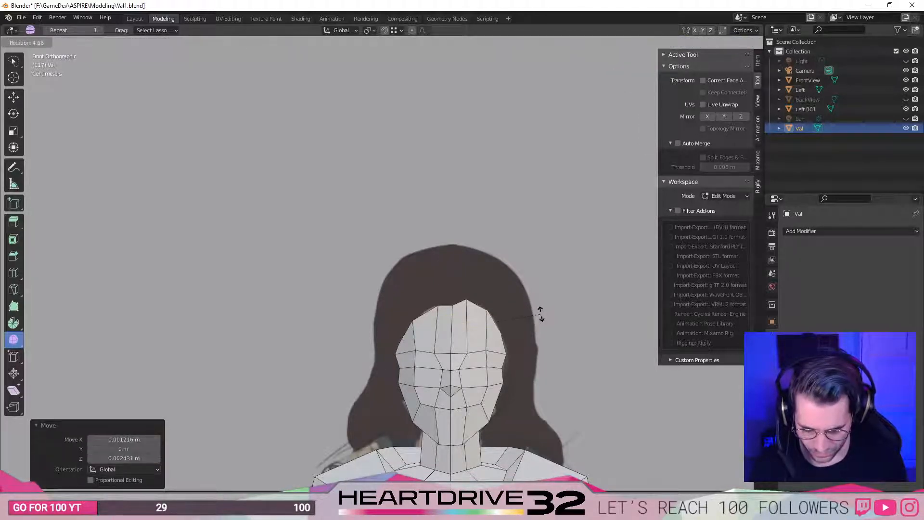
click(540, 313)
key(g)
click(538, 313)
click(550, 395)
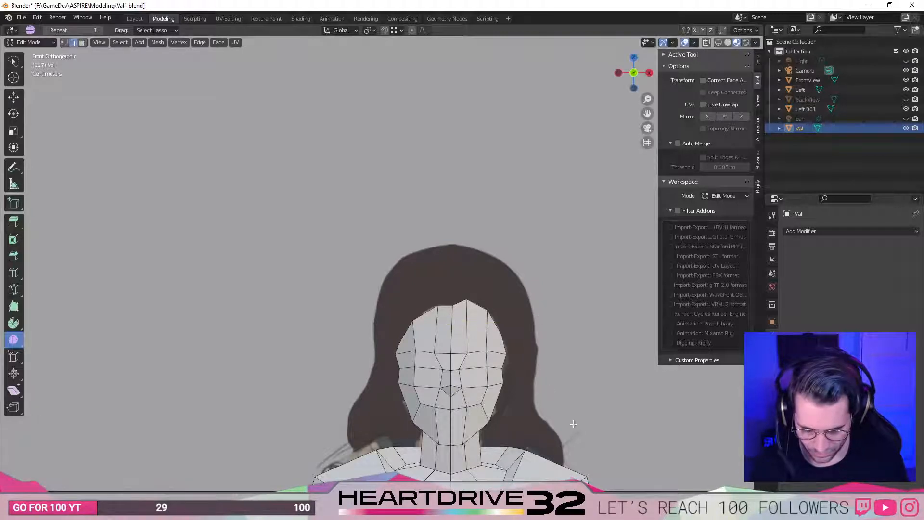
Switch to vertex selection and move the brow and eye-level vertices on the character's right side inward.
shift+middle_drag(559, 412, 544, 272)
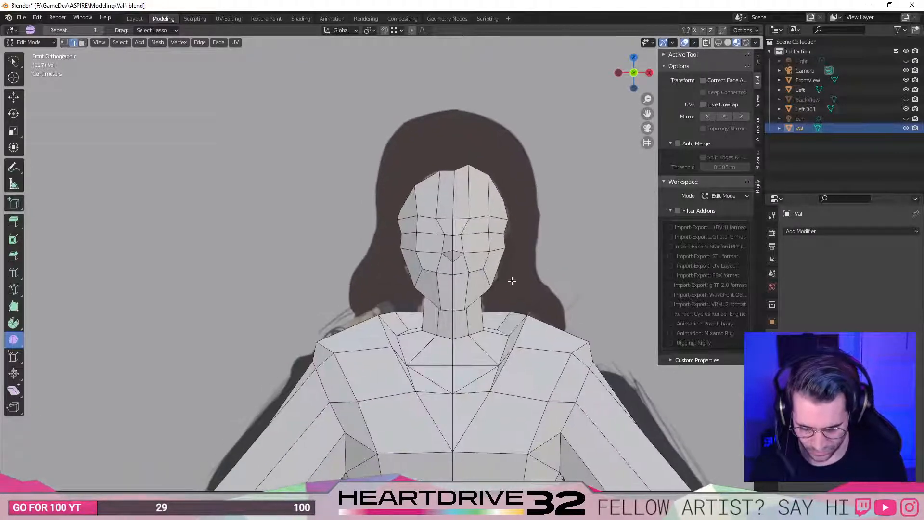
click(395, 217)
key(1)
click(396, 219)
key(g)
click(407, 220)
click(401, 234)
key(g)
click(410, 235)
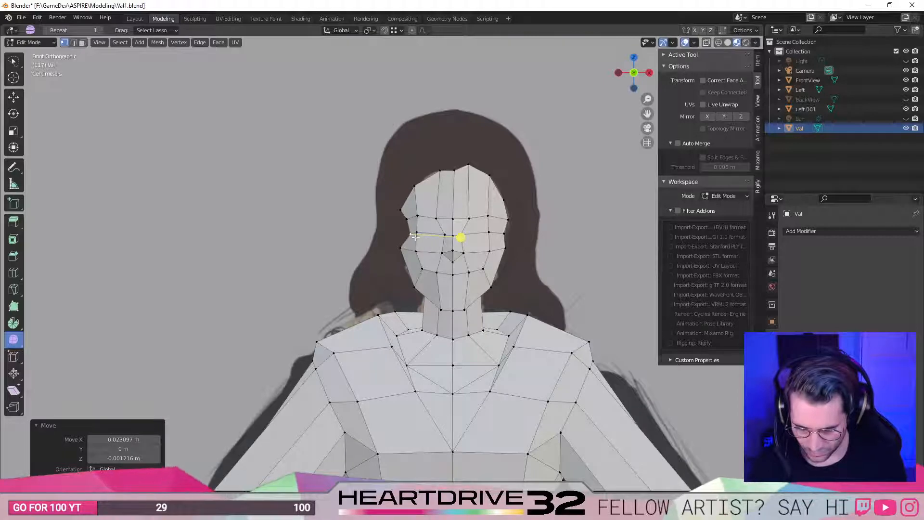
key(g)
click(416, 233)
Try to move the cheek vertex at the character's right edge of the face, checking it from another angle.
click(400, 248)
middle_drag(410, 259, 396, 276)
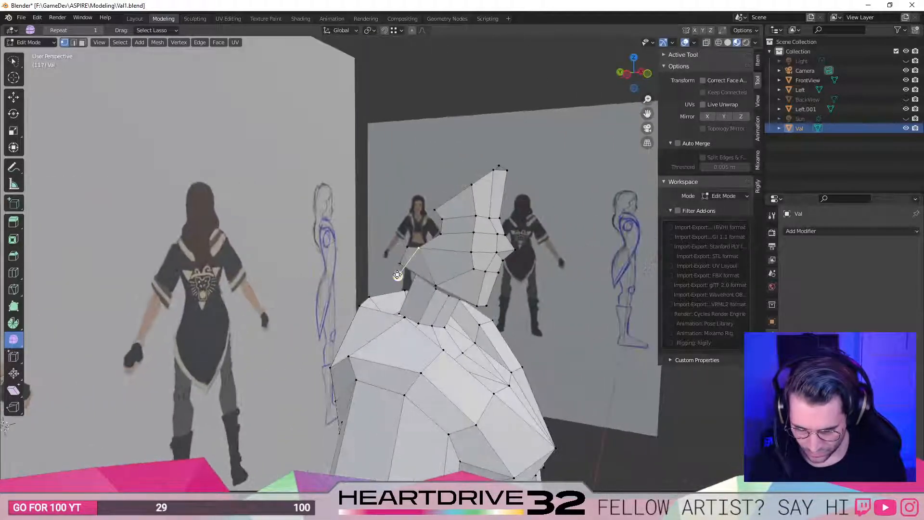
key(KP_1)
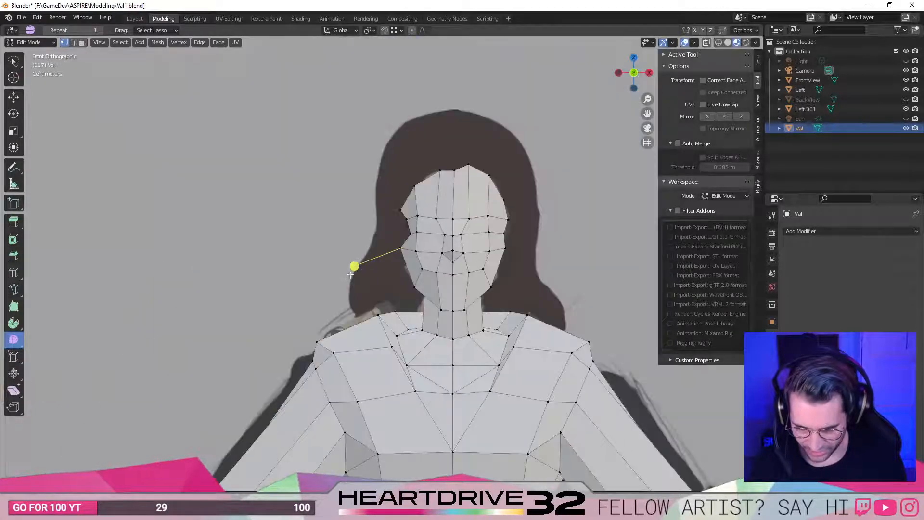
key(g)
click(427, 256)
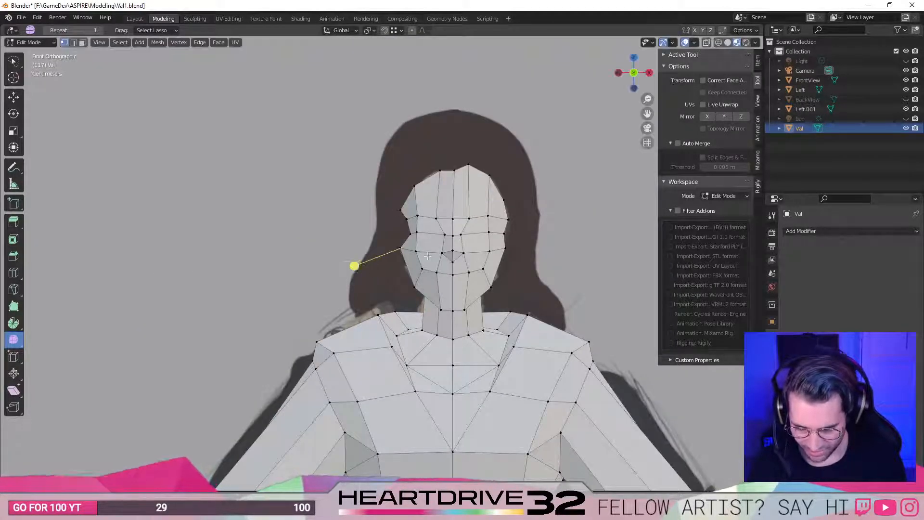
Repeatedly hide and show the Val mesh to compare the face with the drawing, and move the eye-level side vertex inward.
click(905, 128)
click(906, 128)
click(905, 128)
click(905, 128)
click(906, 128)
click(905, 128)
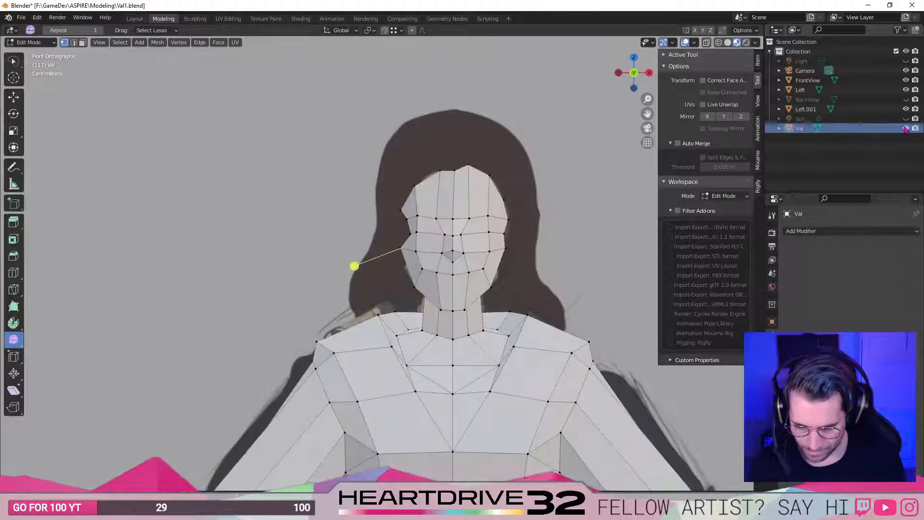
click(905, 128)
click(905, 128)
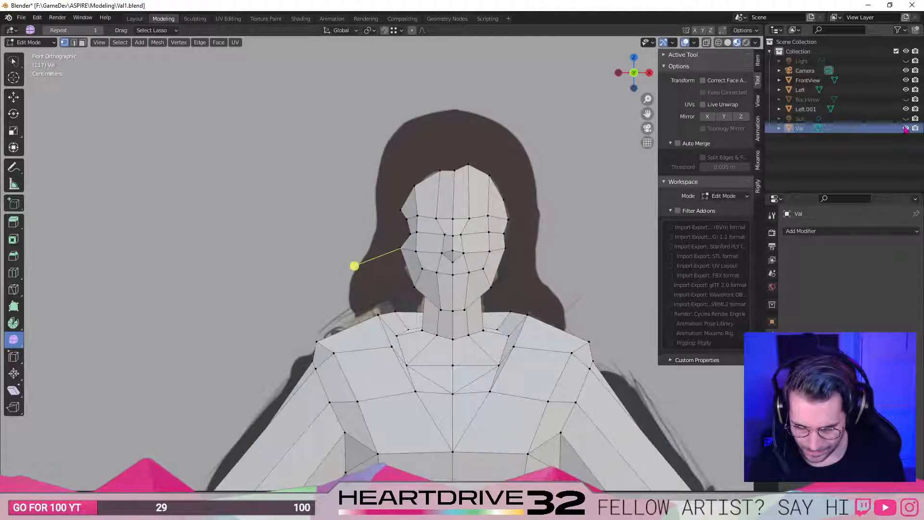
click(905, 128)
click(905, 128)
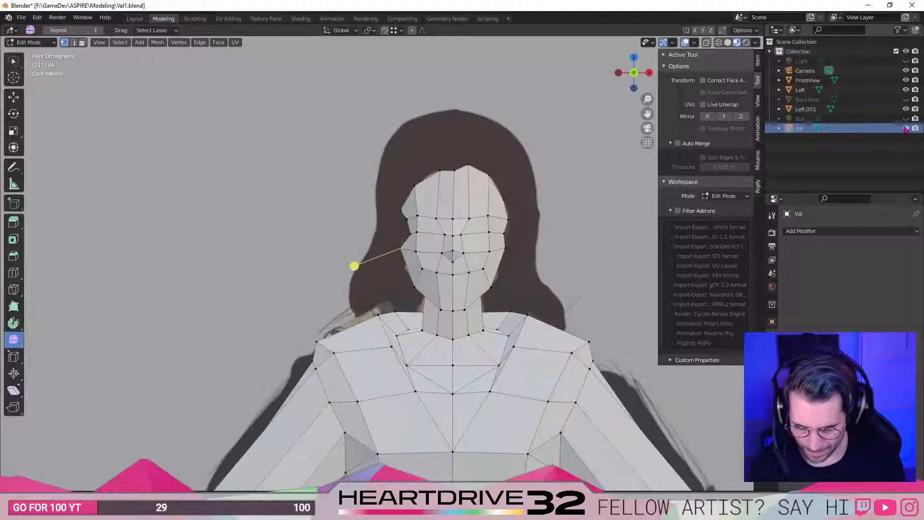
click(906, 128)
click(905, 128)
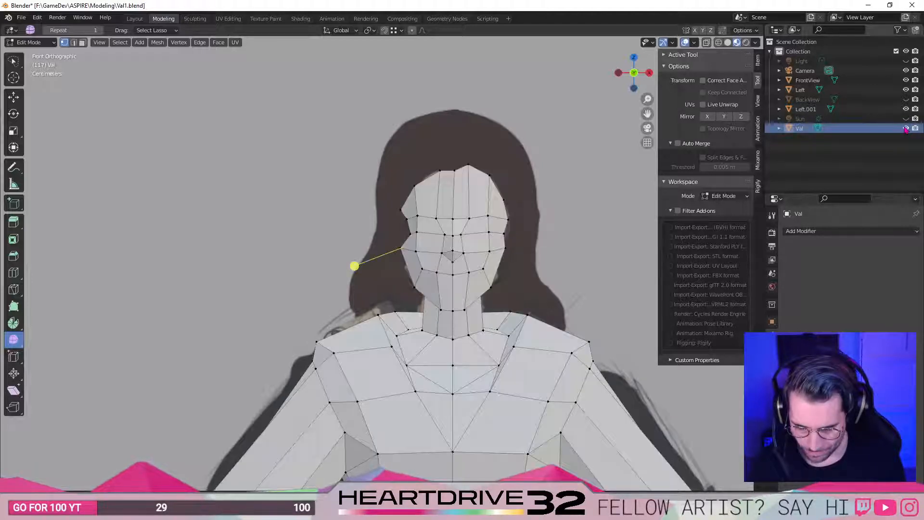
key(g)
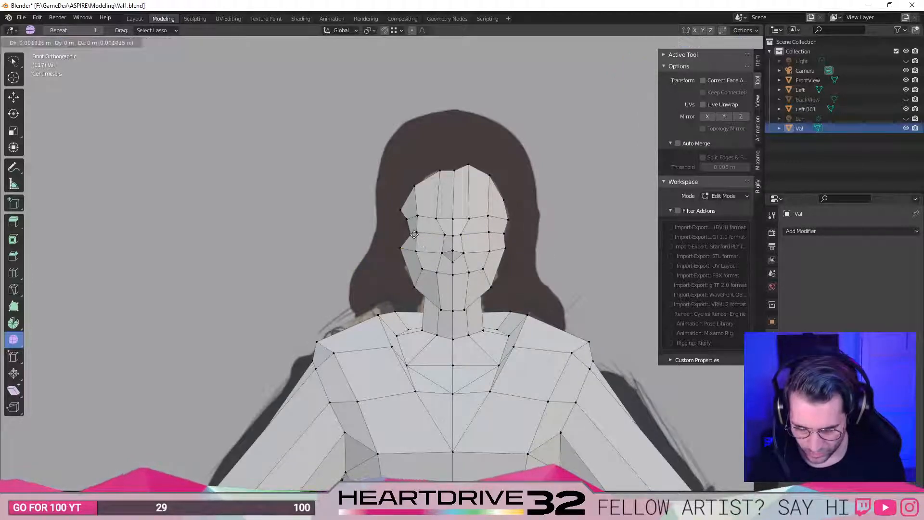
click(414, 234)
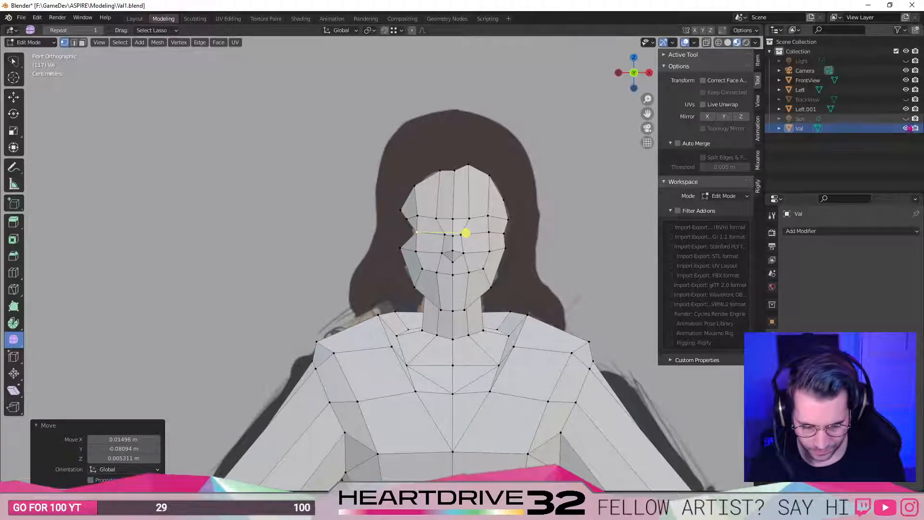
Compare the face with the drawing by hiding and showing the Val mesh, and try to move the brow-level side vertex inward.
click(906, 128)
click(906, 128)
click(906, 128)
click(906, 128)
click(905, 128)
click(906, 128)
key(g)
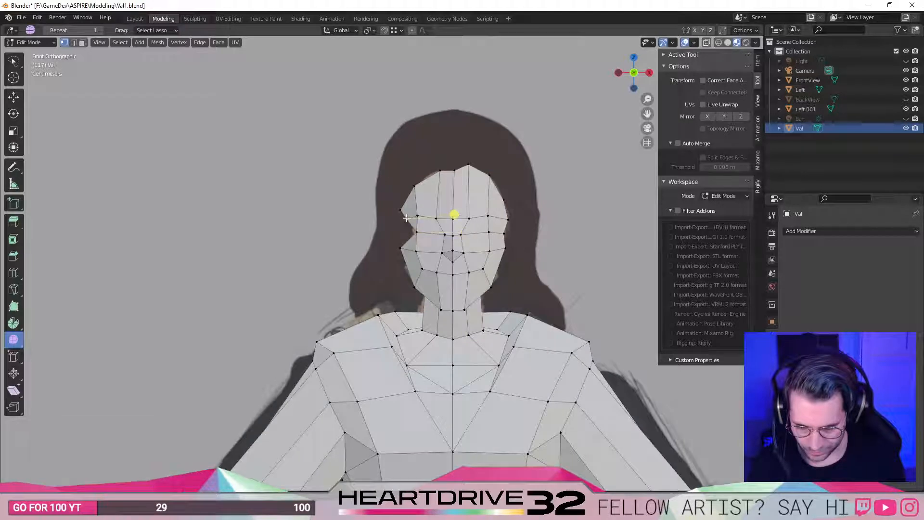
click(463, 213)
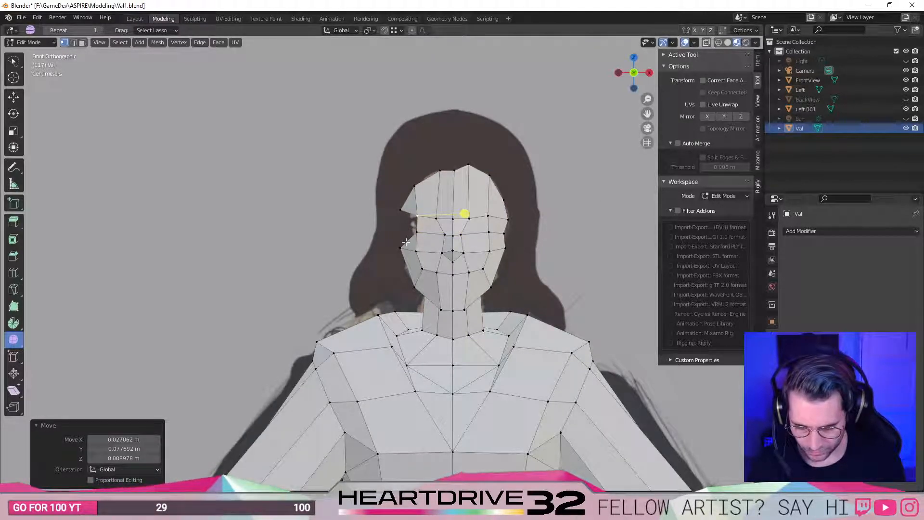
key(ctrl+z)
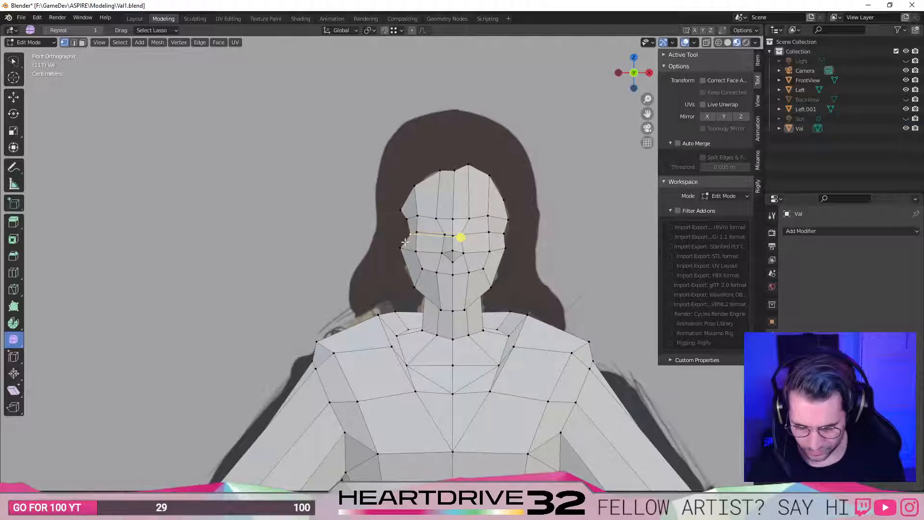
Nudge the temple vertex on the character's right slightly inward and up, and compare it with the drawing by toggling the mesh's visibility.
key(g)
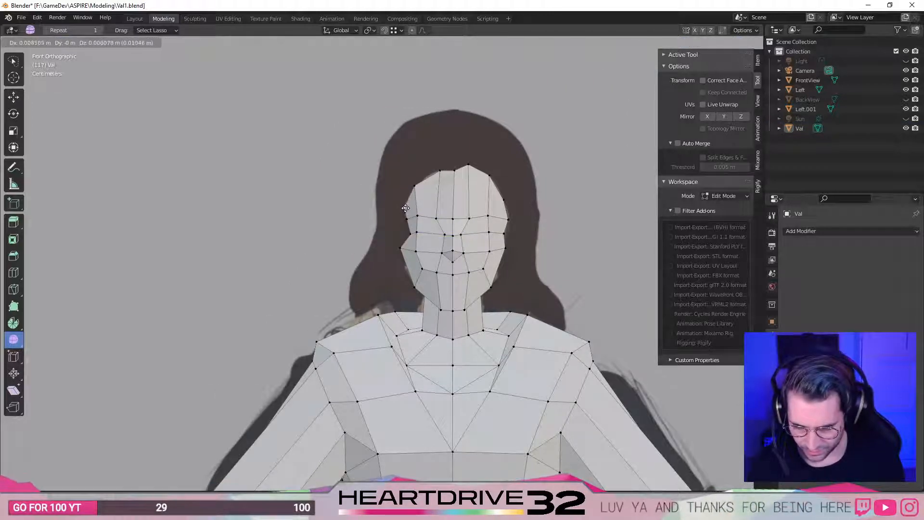
click(406, 207)
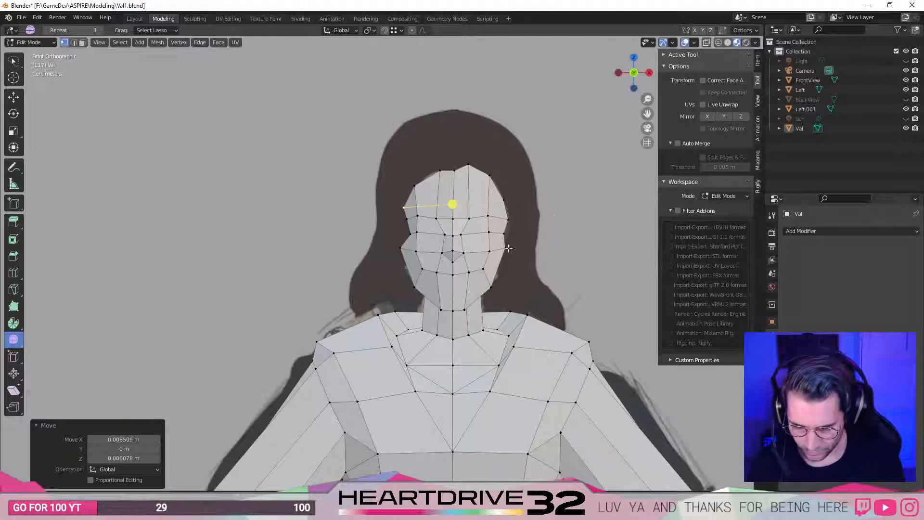
click(905, 129)
click(905, 129)
click(906, 129)
click(906, 129)
click(906, 129)
click(906, 129)
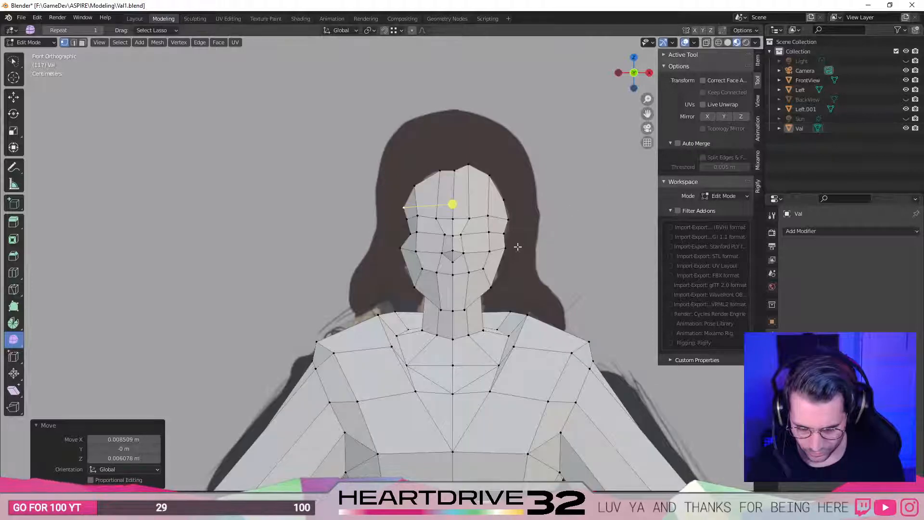
Try to slide the cheek vertex at the face edge on the character's left in the front view.
click(504, 250)
key(g)
key(g)
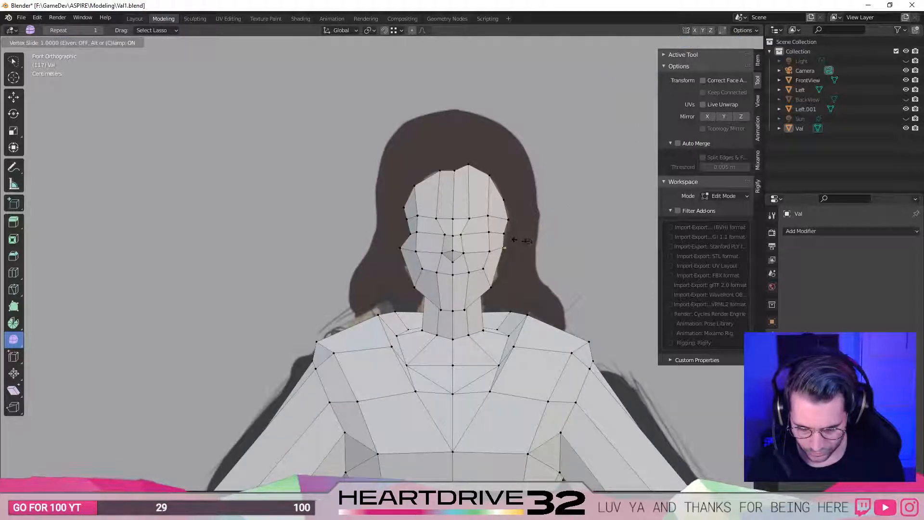
click(517, 242)
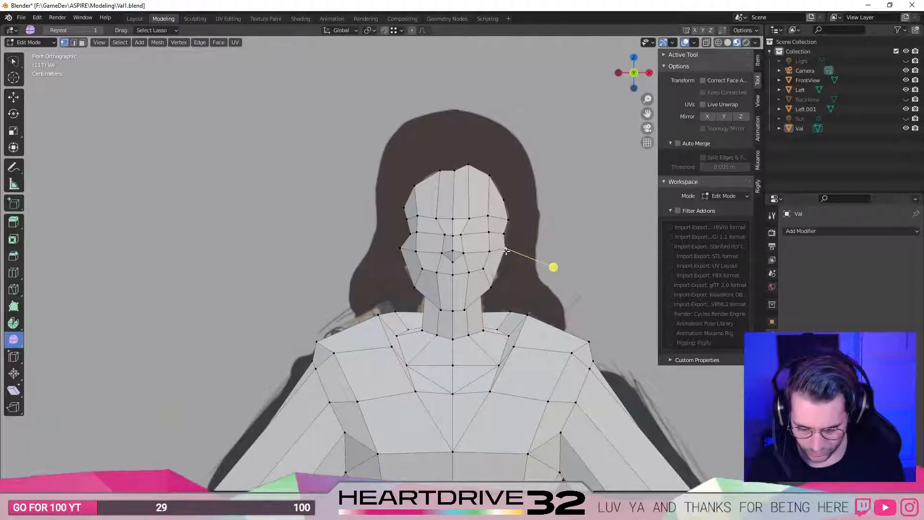
key(g)
key(g)
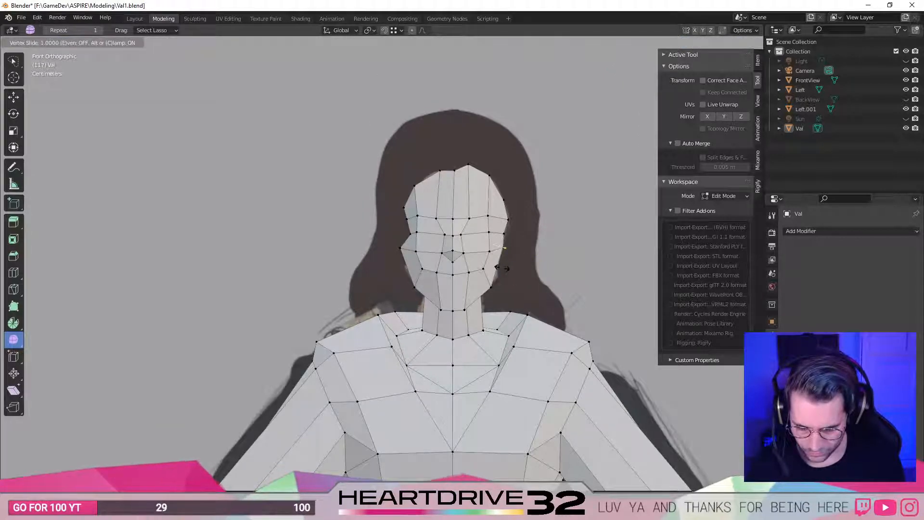
click(503, 268)
Slide the cheek vertex on the character's left inward by a factor of about 0.2, and refine its position in the front view.
middle_drag(502, 268, 474, 261)
key(g)
key(g)
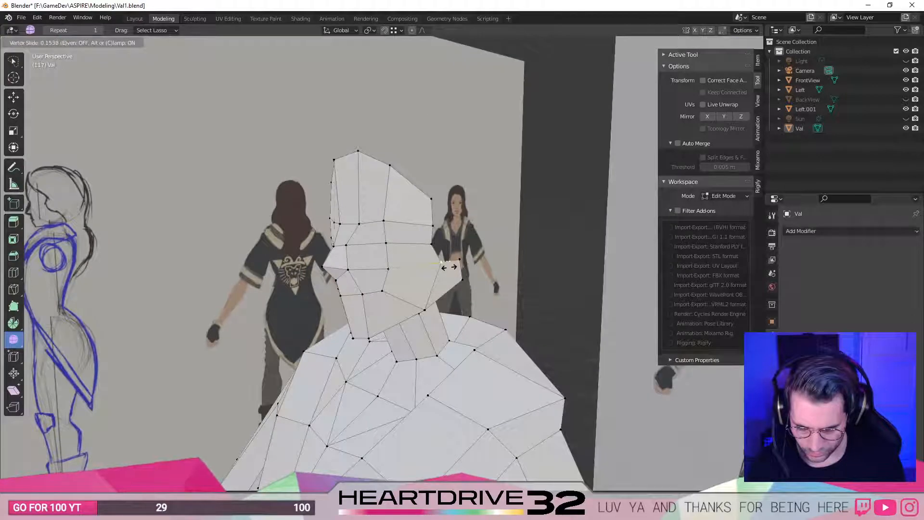
click(456, 294)
key(KP_1)
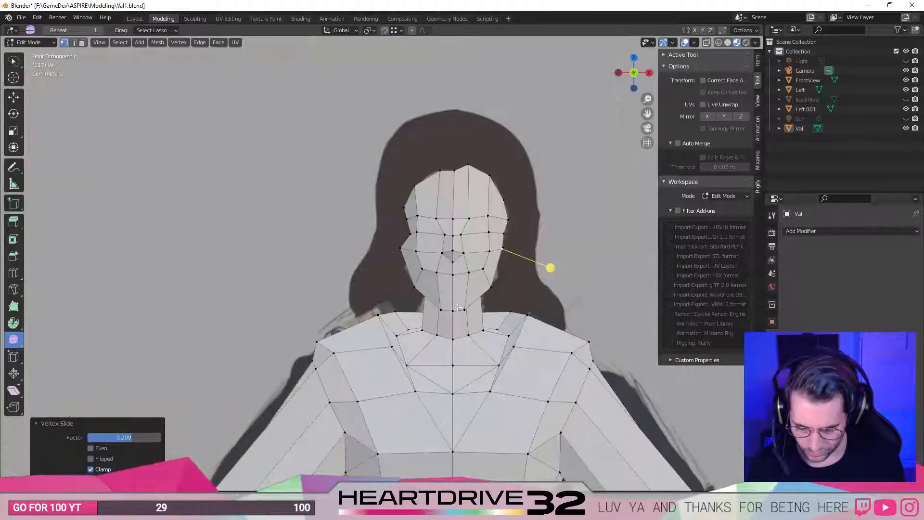
key(g)
key(g)
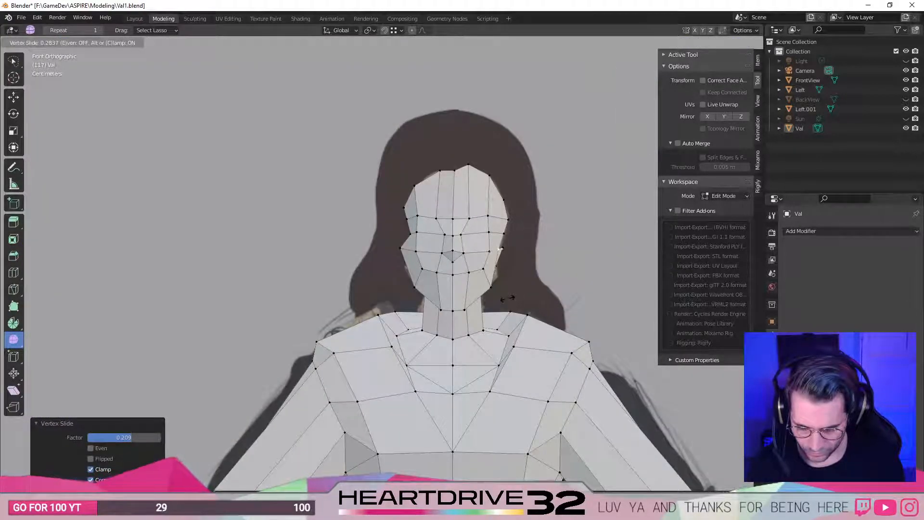
click(509, 298)
Hide the rear cheek vertices on both sides of the face and check the head in the right side view.
middle_drag(515, 289, 424, 267)
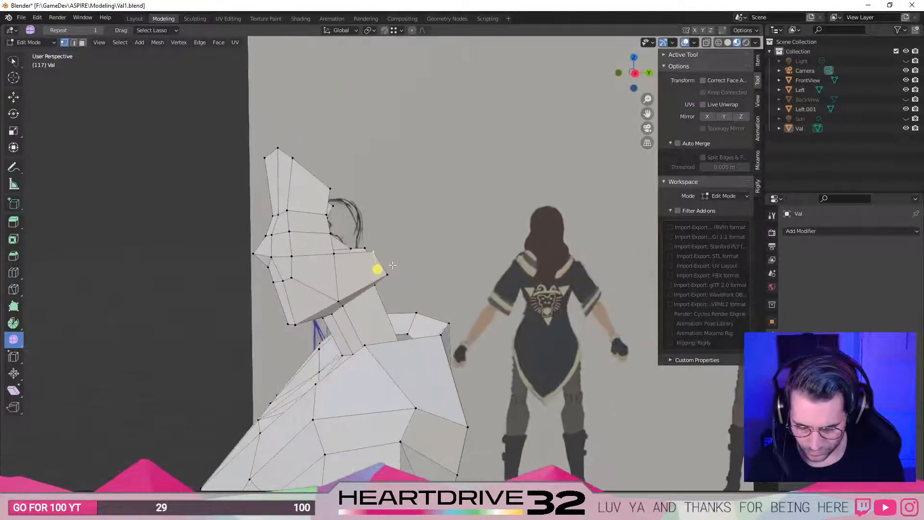
key(h)
middle_drag(401, 273, 418, 252)
key(shift+v)
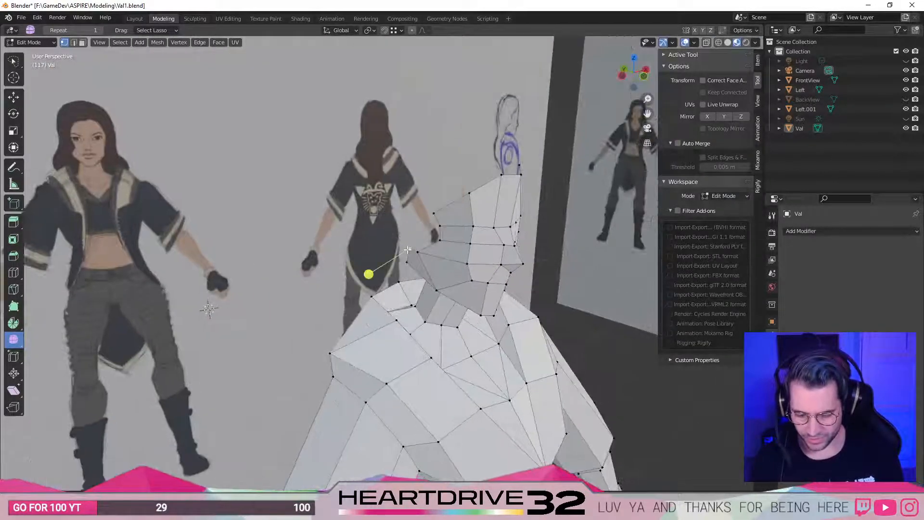
key(h)
key(KP_3)
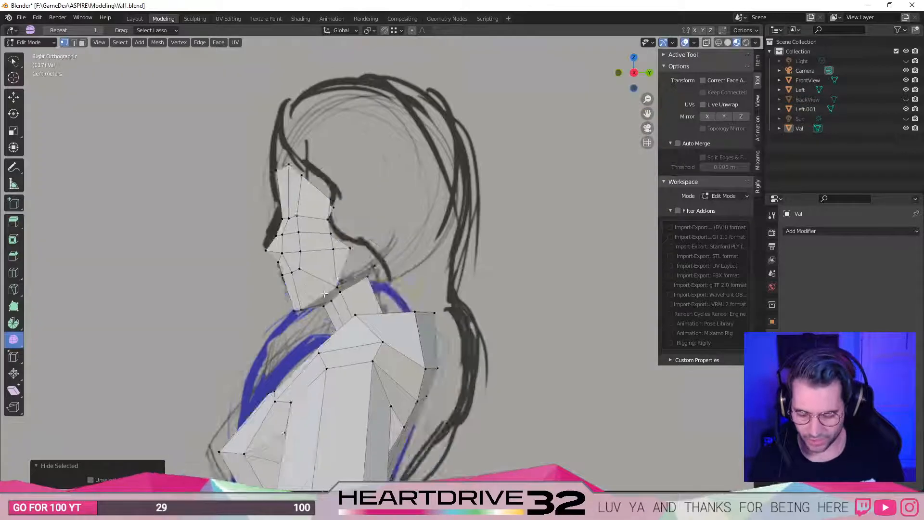
Save the file and check the cheek vertex on the character's right from the front and left side.
key(KP_1)
key(ctrl+s)
click(400, 248)
middle_drag(332, 270, 438, 274)
key(KP_1)
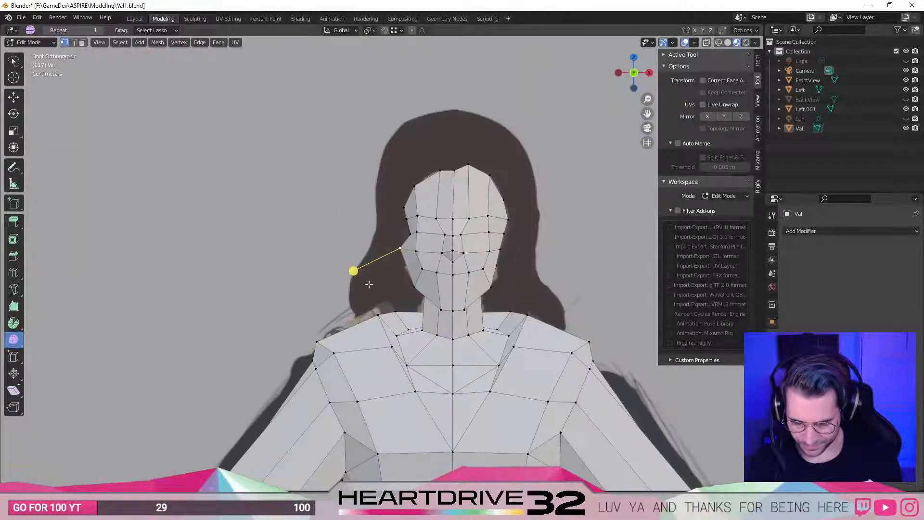
key(ctrl+KP_3)
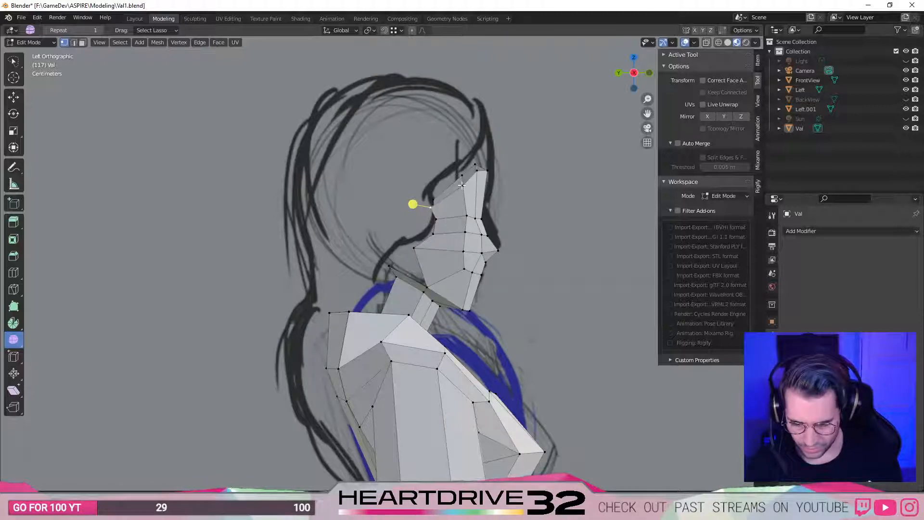
Select the Left.001 reference drawing, switch to Object Mode and move the drawing down about 0.054 m along Z.
scroll(465, 210, down, 5)
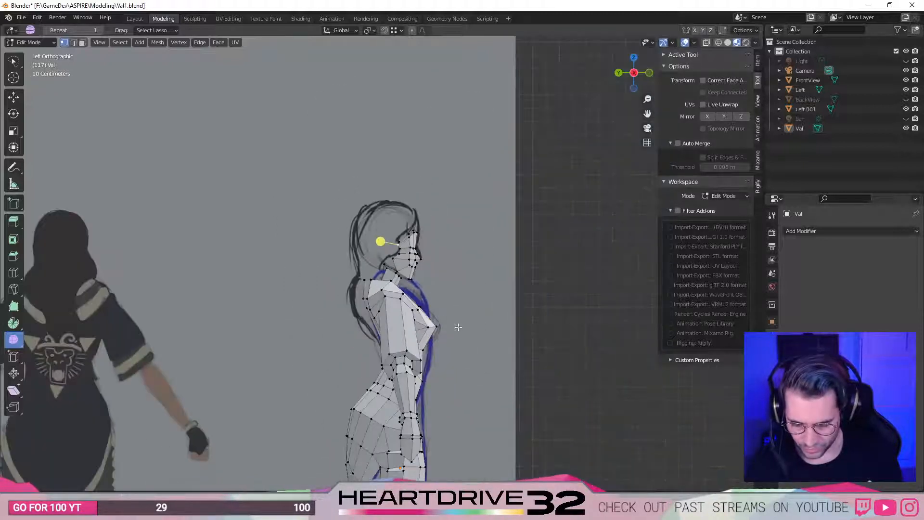
shift+scroll(467, 306, down, 3)
click(801, 99)
click(905, 109)
click(906, 110)
click(801, 109)
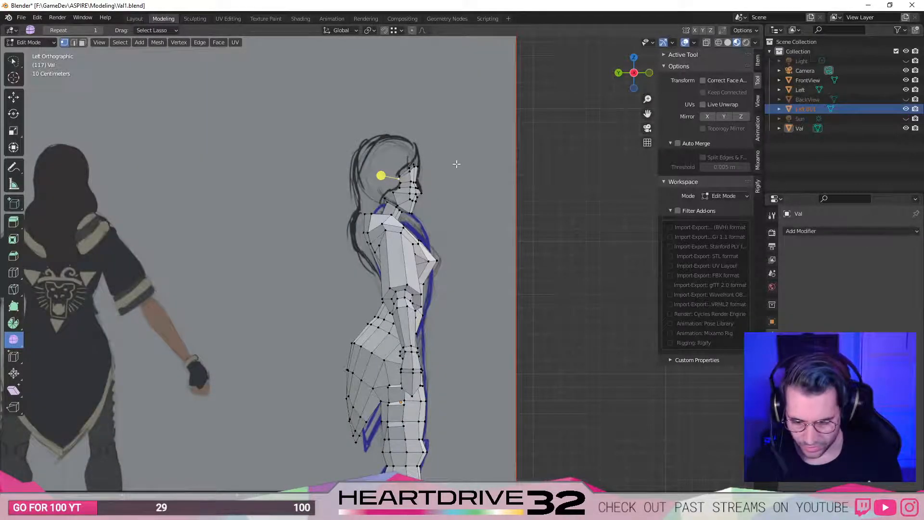
key(g)
key(z)
key(Escape)
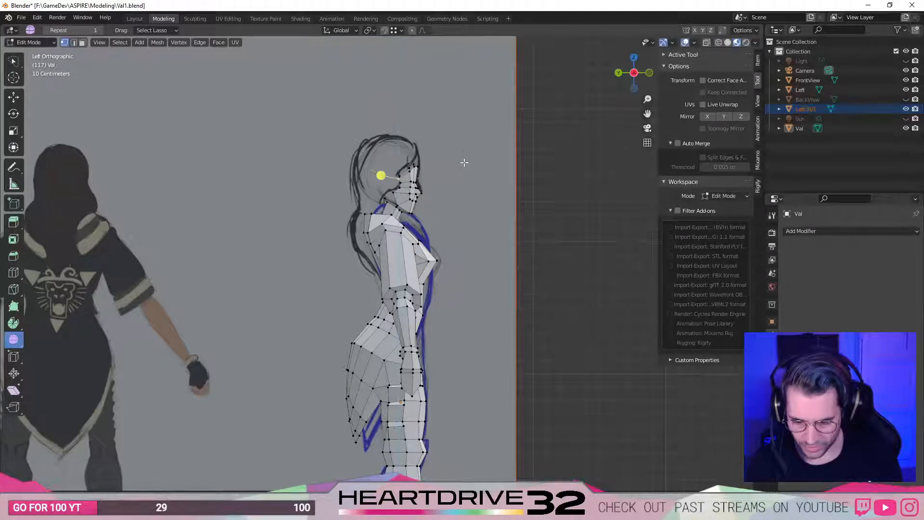
key(Tab)
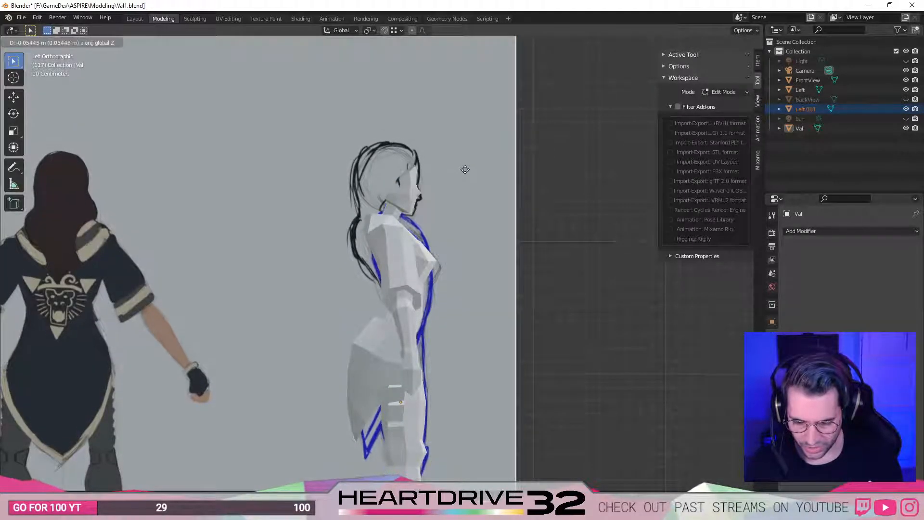
click(464, 169)
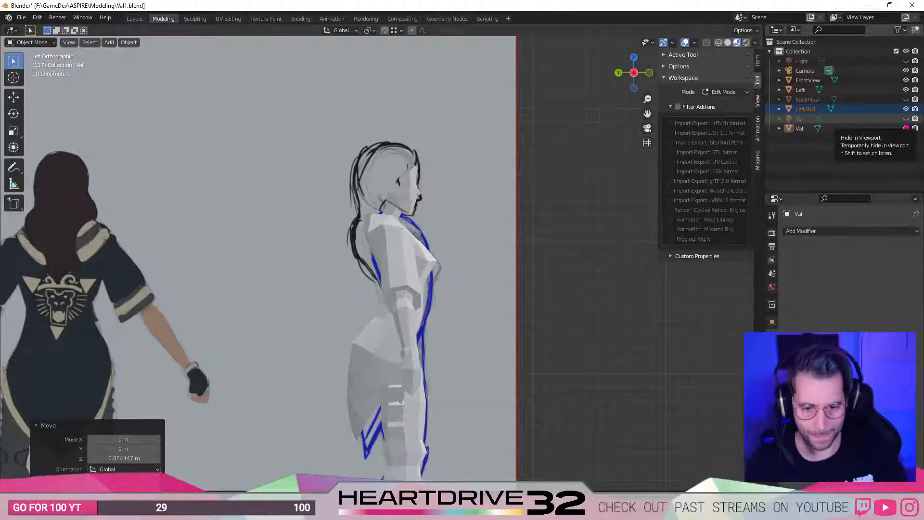
Return to editing the Val mesh, show the full body from the front and activate the selection tool.
click(422, 268)
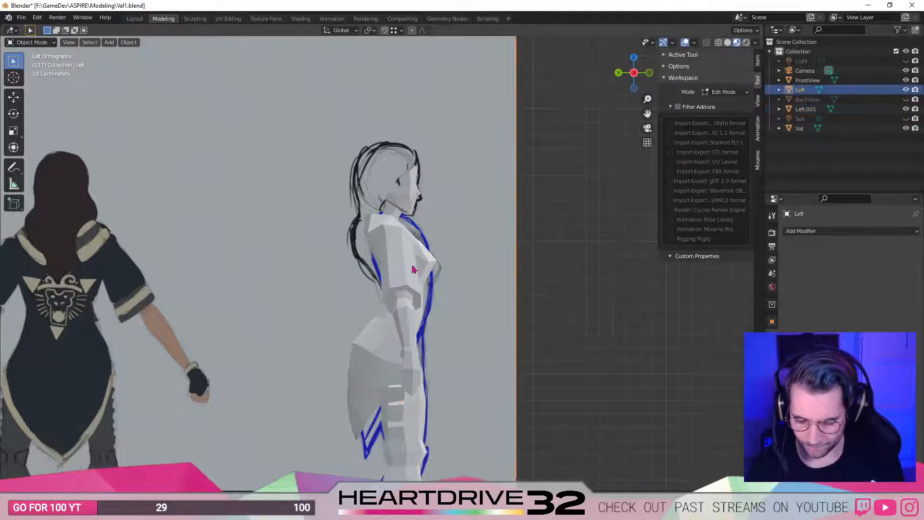
click(423, 268)
key(Tab)
scroll(379, 197, up, 4)
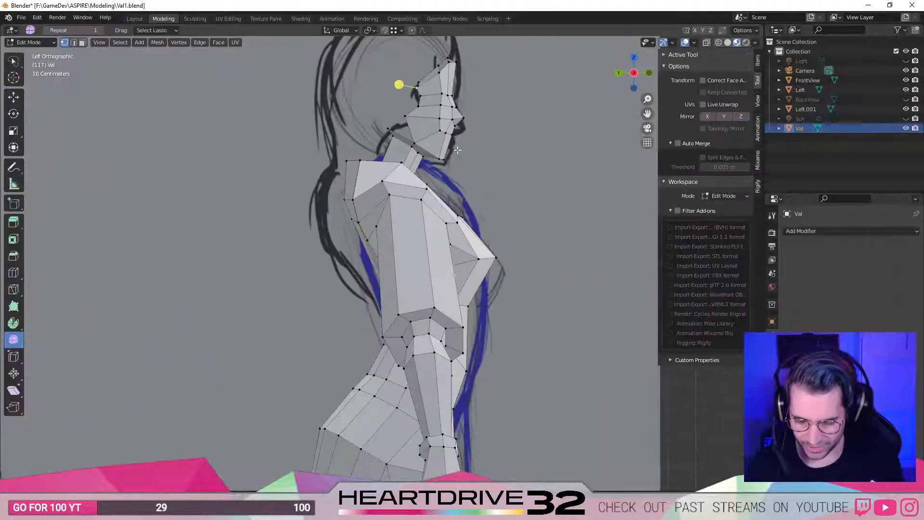
shift+middle_drag(458, 154, 474, 296)
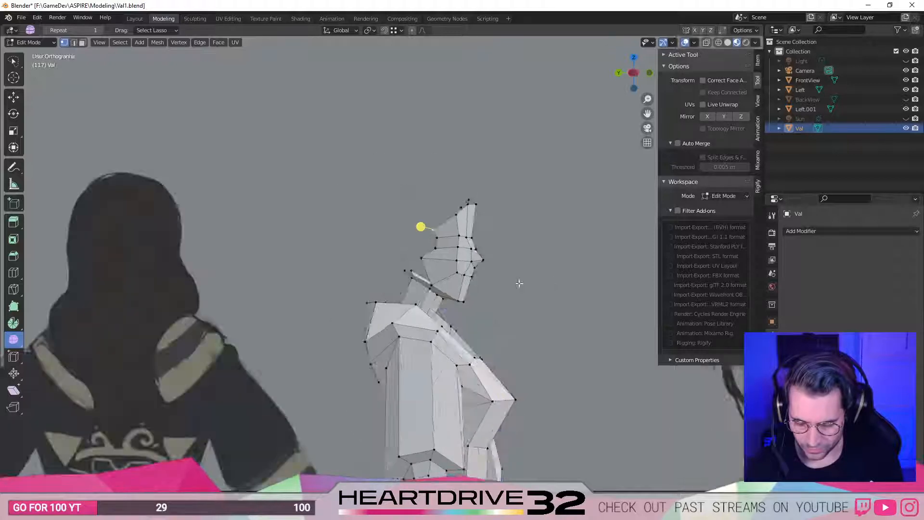
key(KP_1)
scroll(492, 286, down, 6)
shift+middle_drag(486, 252, 457, 193)
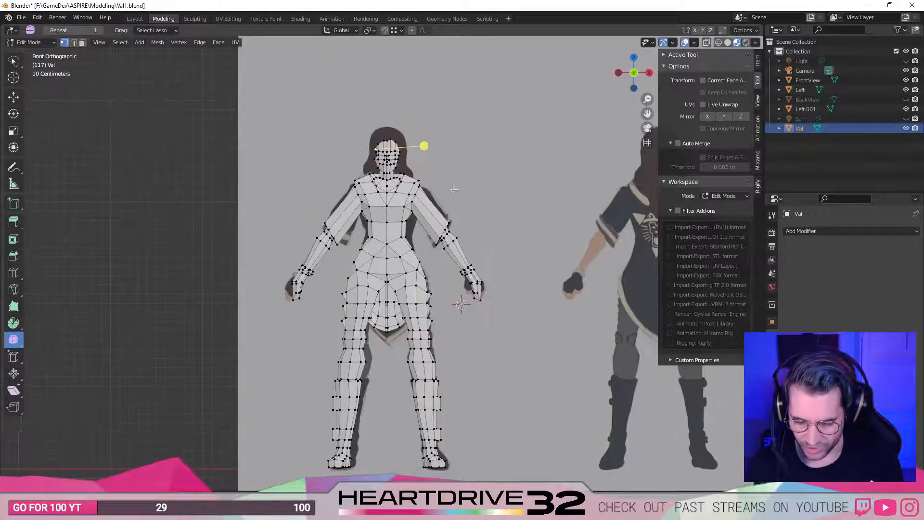
click(14, 61)
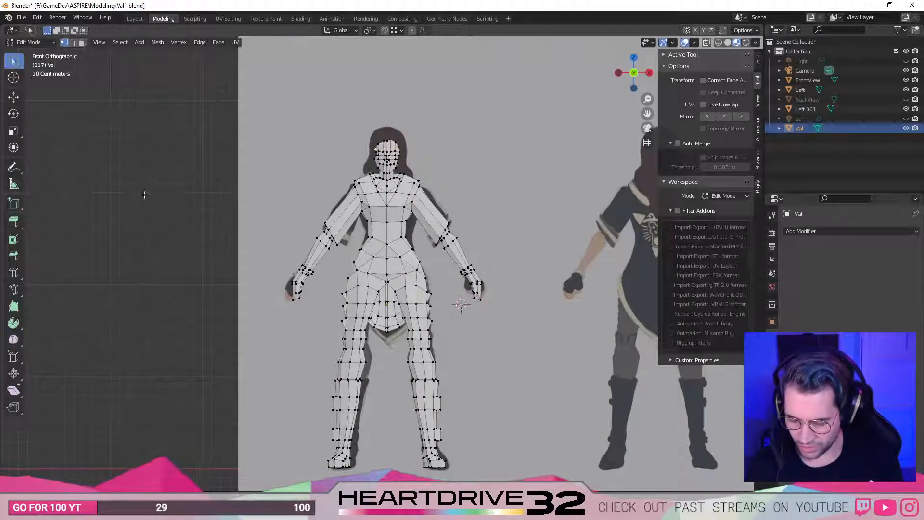
Move the centre vertex at the crotch about 0.025 m along X.
scroll(416, 367, up, 8)
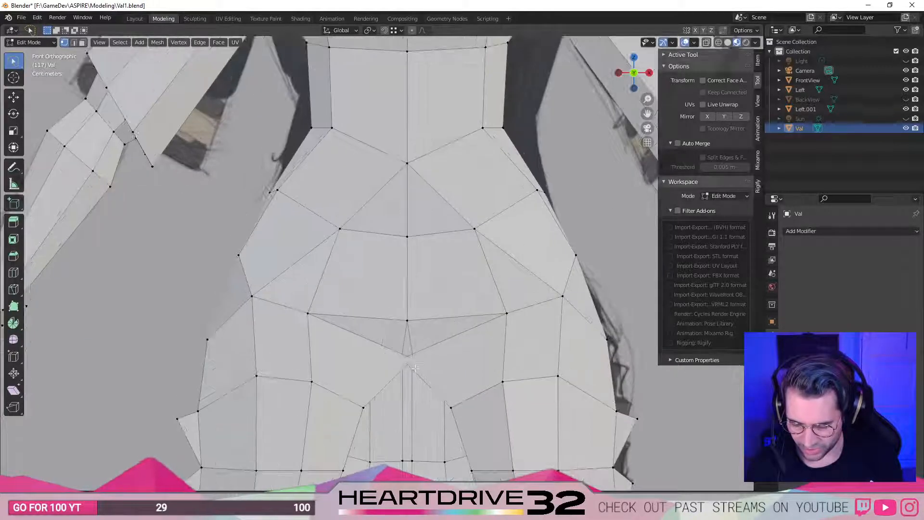
scroll(412, 371, down, 4)
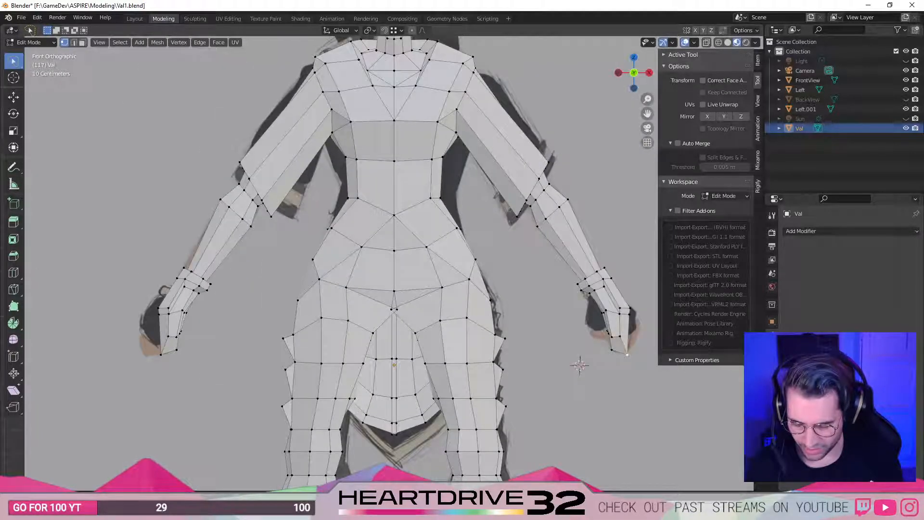
key(g)
click(397, 310)
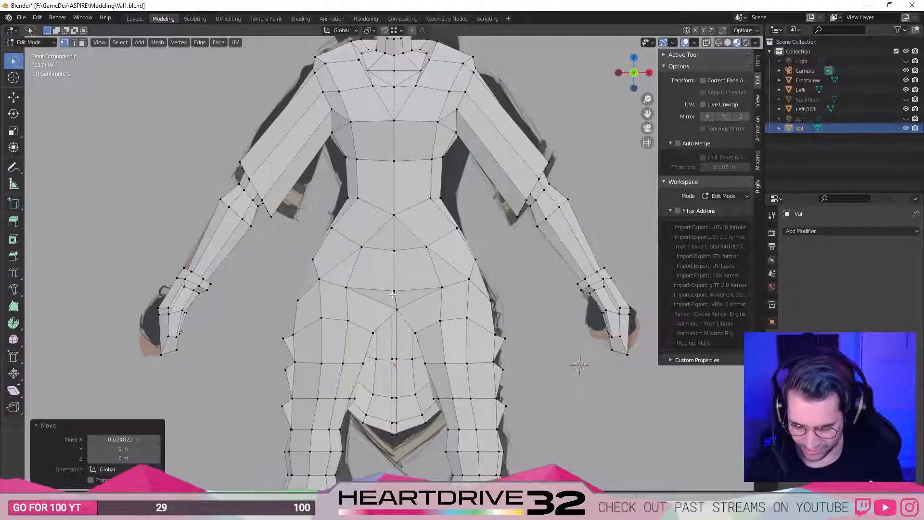
shift+middle_drag(393, 294, 404, 322)
Shift two centre-line vertices on the back of the coat tail along X, the lower one by about 0.02 m.
middle_drag(589, 396, 607, 202)
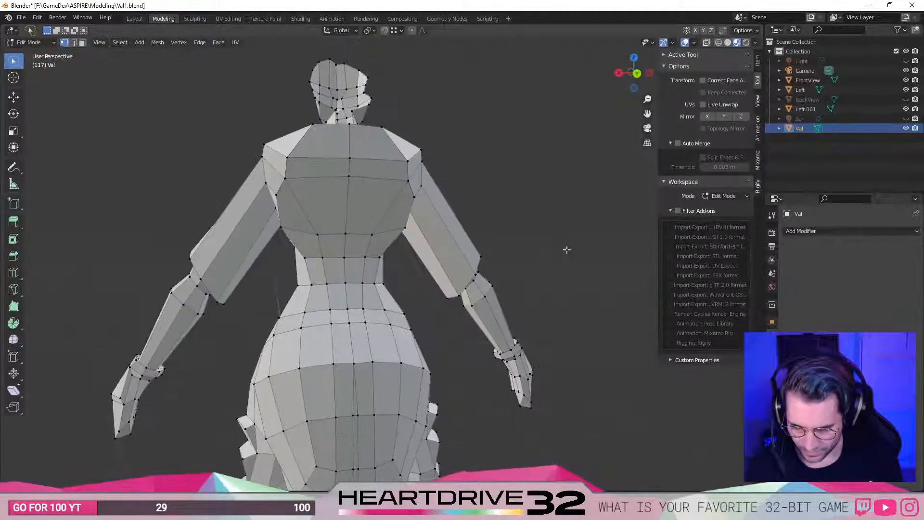
shift+middle_drag(372, 424, 371, 323)
key(g)
key(x)
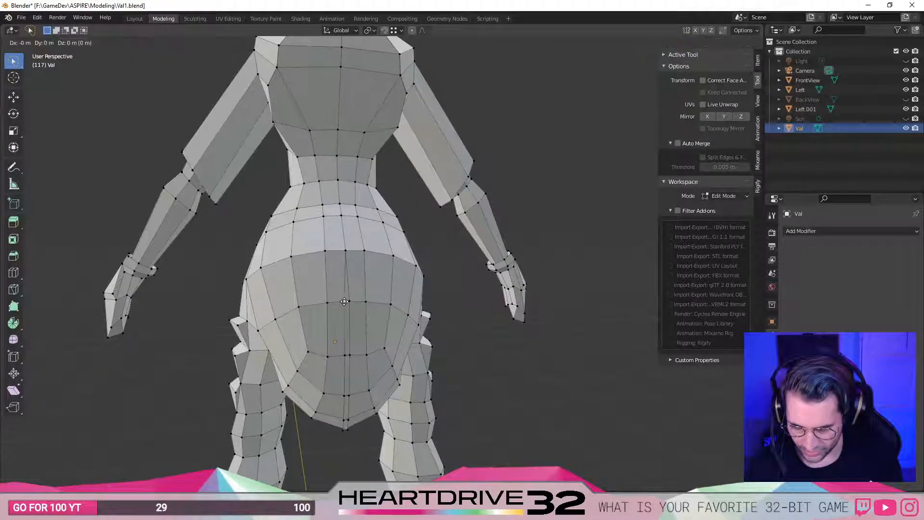
click(347, 301)
click(346, 353)
key(g)
key(x)
click(346, 363)
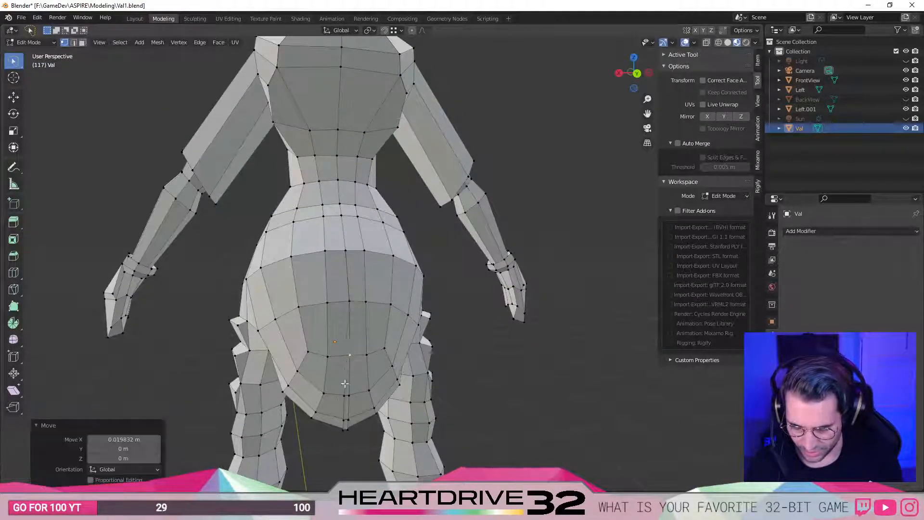
Move the three lowest doubled centre vertices of the coat tail sideways with snapping to align them with the centre line.
click(342, 396)
key(g)
ctrl+click(345, 395)
click(344, 420)
key(g)
ctrl+click(344, 420)
click(343, 429)
key(g)
ctrl+click(347, 429)
Try to move the centre-line vertices on the inside of the coat tail, viewed from below, and undo each move.
middle_drag(276, 449, 458, 443)
click(407, 294)
key(g)
click(411, 293)
key(ctrl+z)
key(g)
click(409, 295)
middle_drag(409, 295, 408, 308)
key(ctrl+z)
key(g)
click(428, 313)
key(ctrl+z)
Try again to move two neighbouring centre vertices on the coat tail's inner side.
key(g)
click(424, 313)
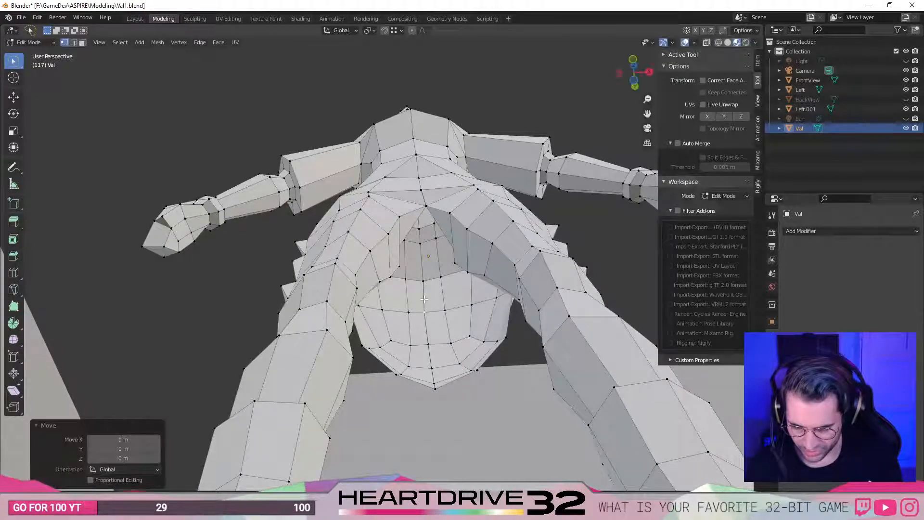
click(423, 283)
key(g)
click(423, 282)
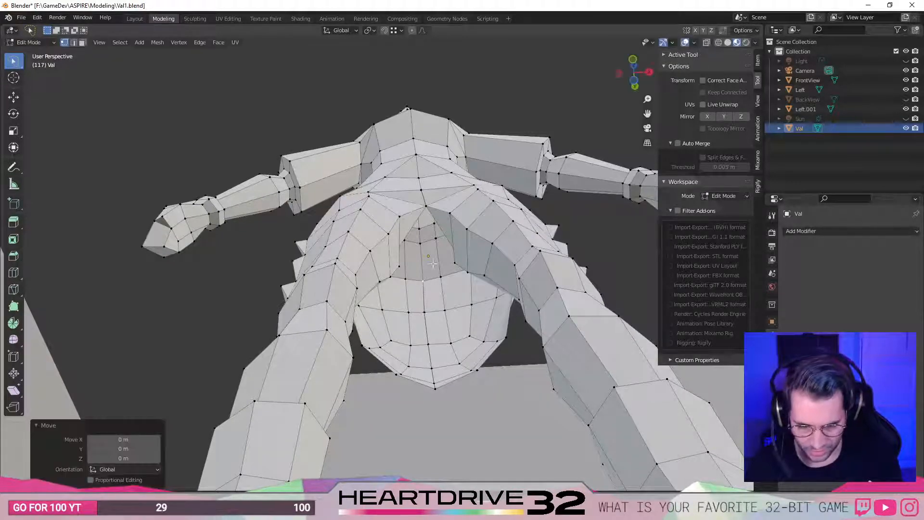
Turn on Auto Merge and confirm a zero-distance move along X on the selected centre-line vertices of the back.
click(688, 143)
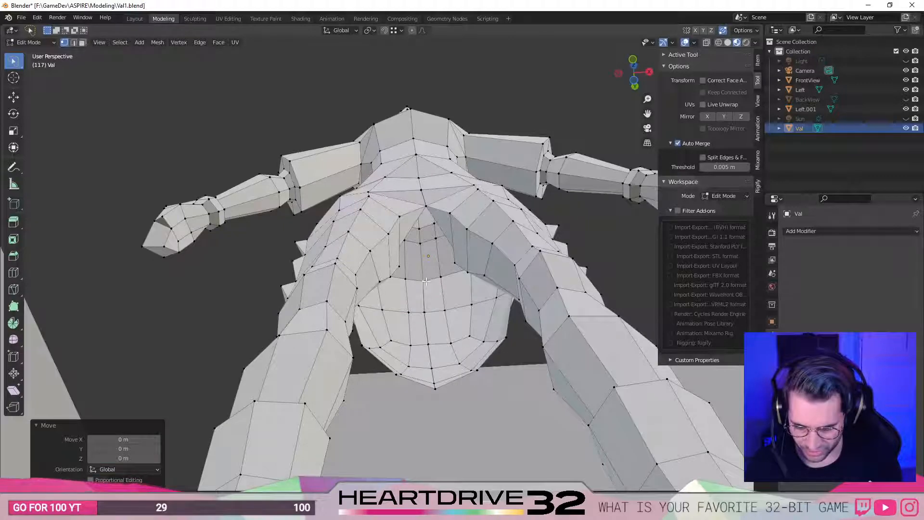
mouse_move(434, 401)
ctrl+right_down()
mouse_move(415, 329)
mouse_move(415, 263)
mouse_move(450, 417)
ctrl+right_up()
middle_drag(450, 418, 418, 253)
middle_drag(357, 263, 447, 369)
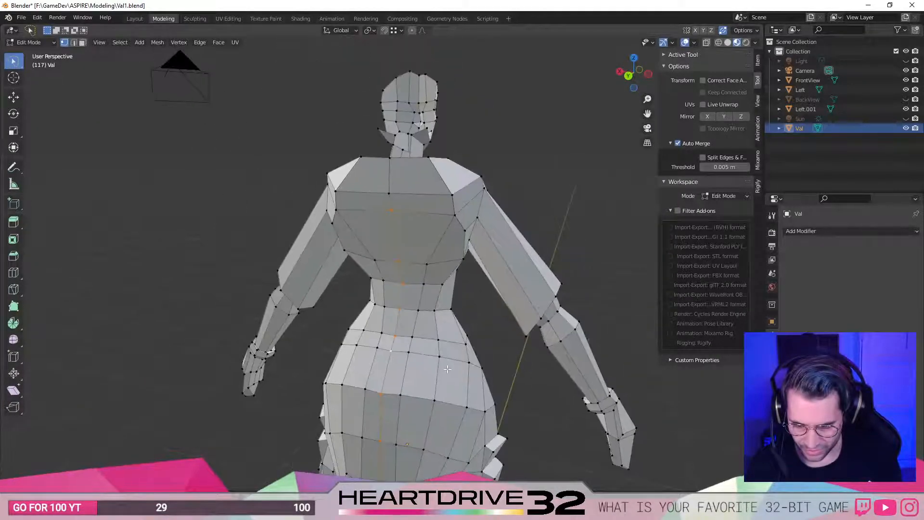
key(g)
key(x)
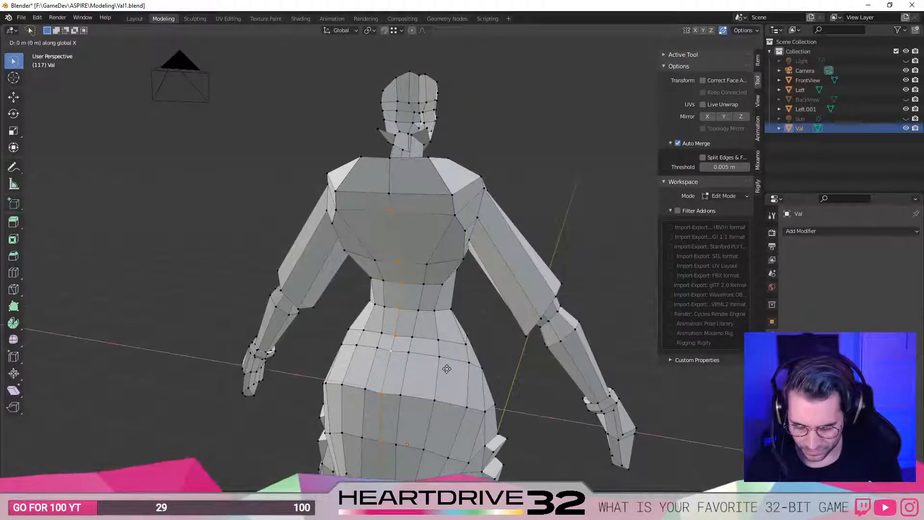
click(448, 368)
scroll(376, 433, down, 4)
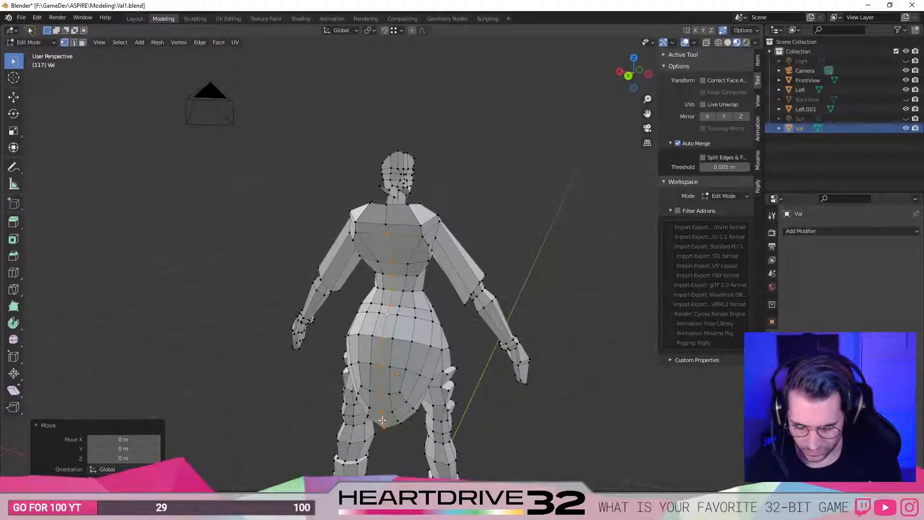
Try a zero-distance X move on the centre-line vertices with the coat tail's tip added, and undo it.
shift+click(383, 422)
middle_drag(388, 428, 373, 350)
key(g)
key(x)
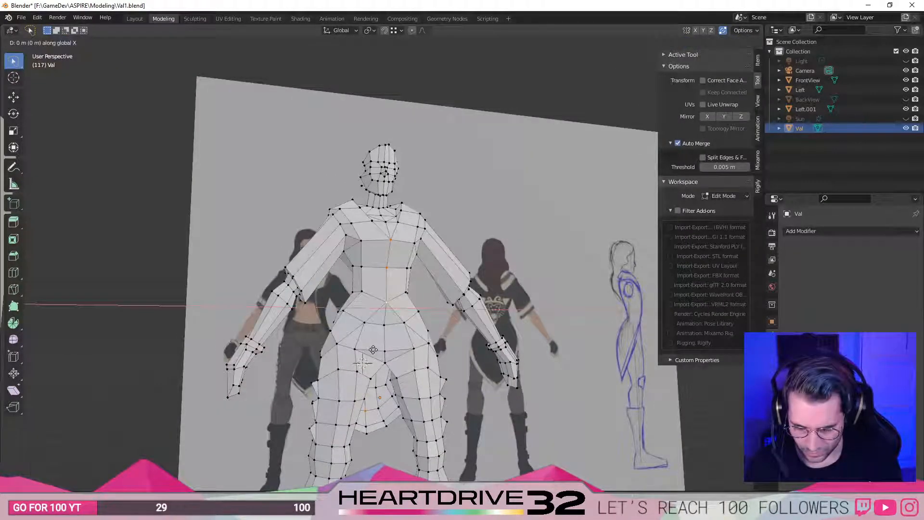
click(373, 350)
key(ctrl+z)
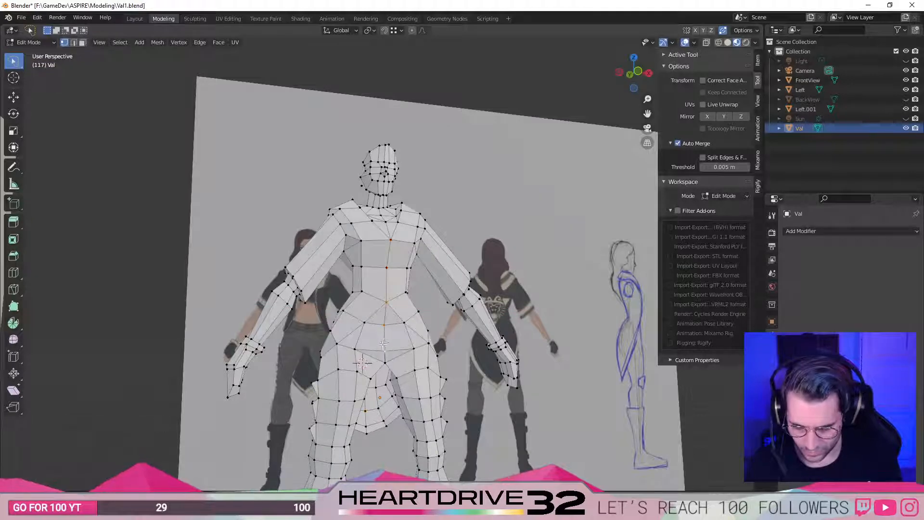
Select the crotch centre vertex on the front of the body and confirm a move in place.
key(g)
click(385, 370)
click(384, 360)
key(g)
click(384, 360)
Add the chest, neck and face centre-line vertices to the selection, confirm moves in place, and save the file.
middle_drag(384, 210, 377, 246)
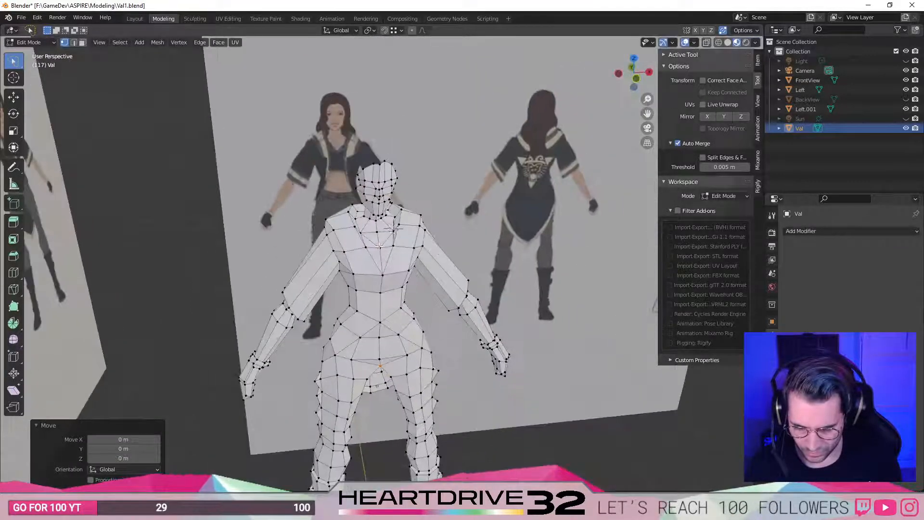
shift+click(382, 273)
key(g)
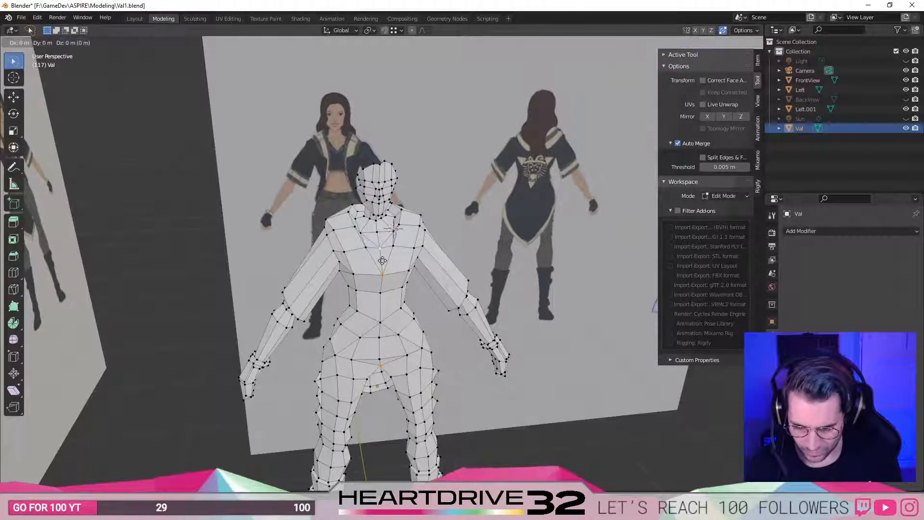
click(385, 232)
click(379, 233)
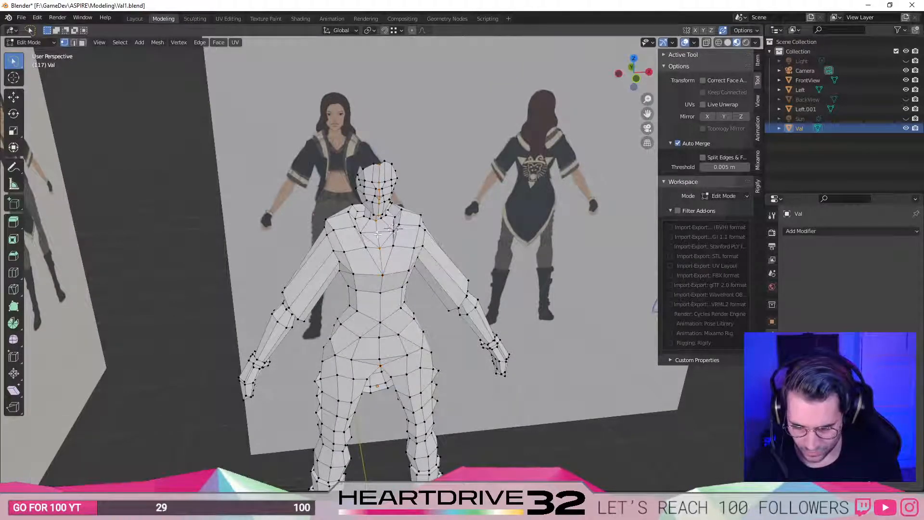
key(g)
click(378, 234)
middle_drag(377, 235, 442, 212)
key(ctrl+s)
Enable Split Edges & Faces for Auto Merge and set the merge threshold to 0.003 m.
click(670, 143)
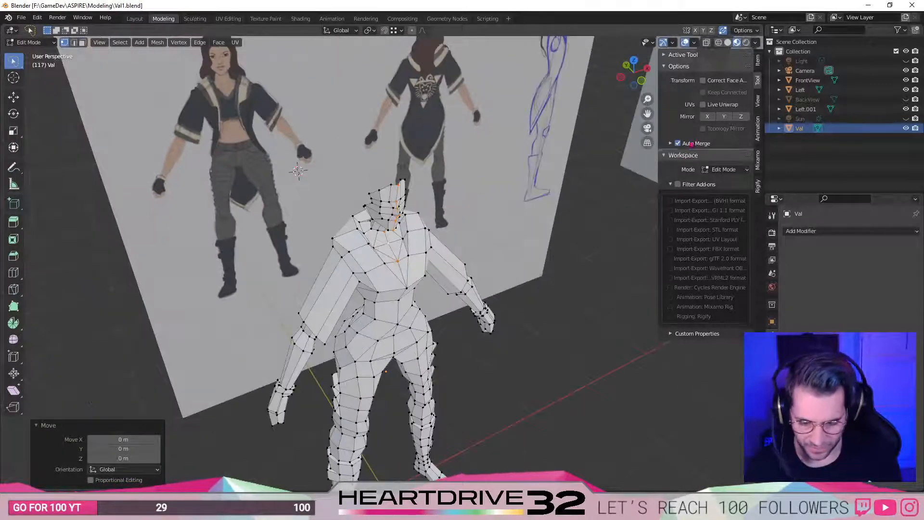
click(671, 143)
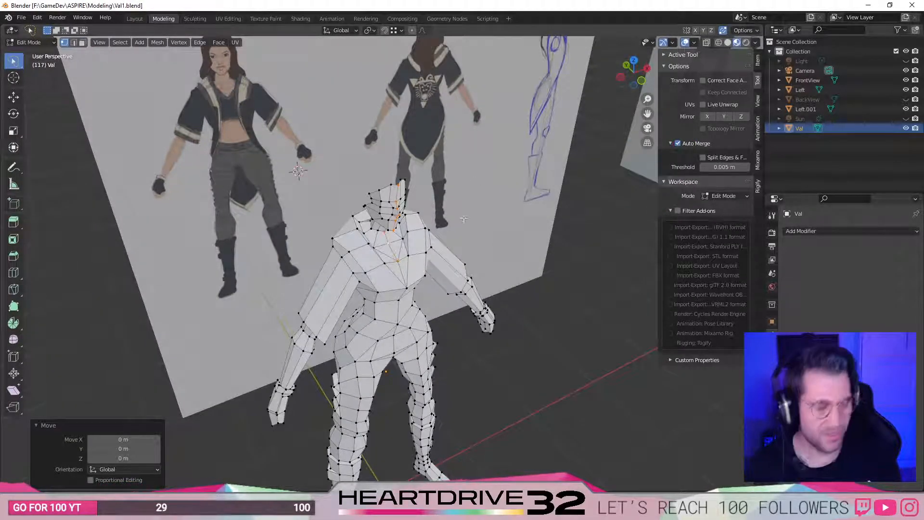
click(702, 157)
double_click(729, 167)
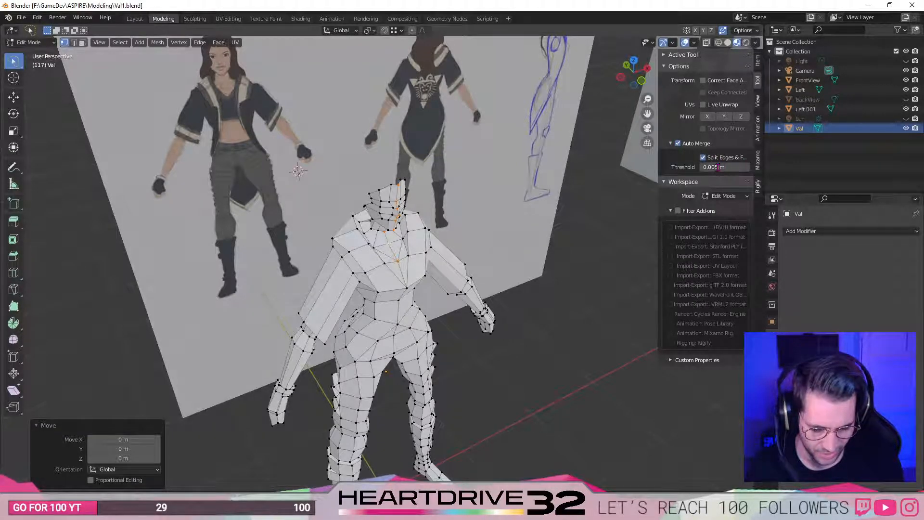
key(BackSpace)
text(3)
key(Return)
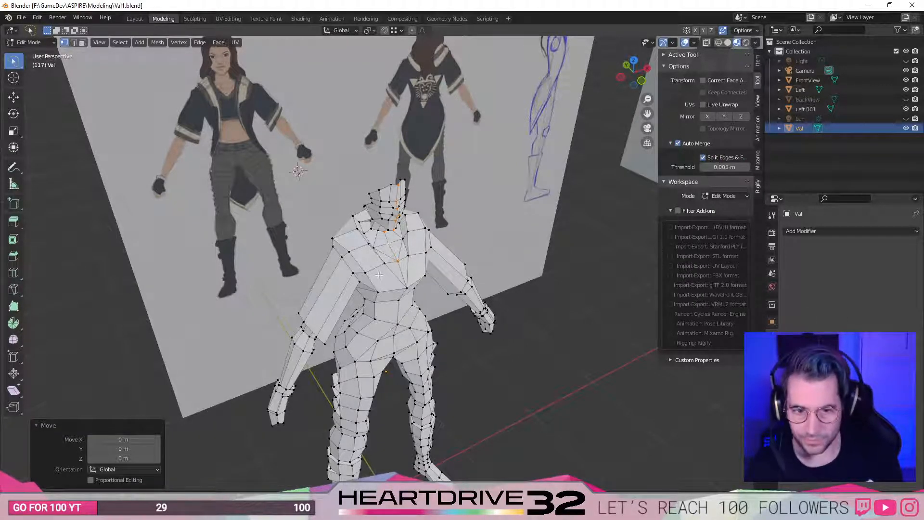
In front view with wireframe shading, select the positive-X half of the character and hide it.
key(KP_1)
key(KP_3)
key(KP_1)
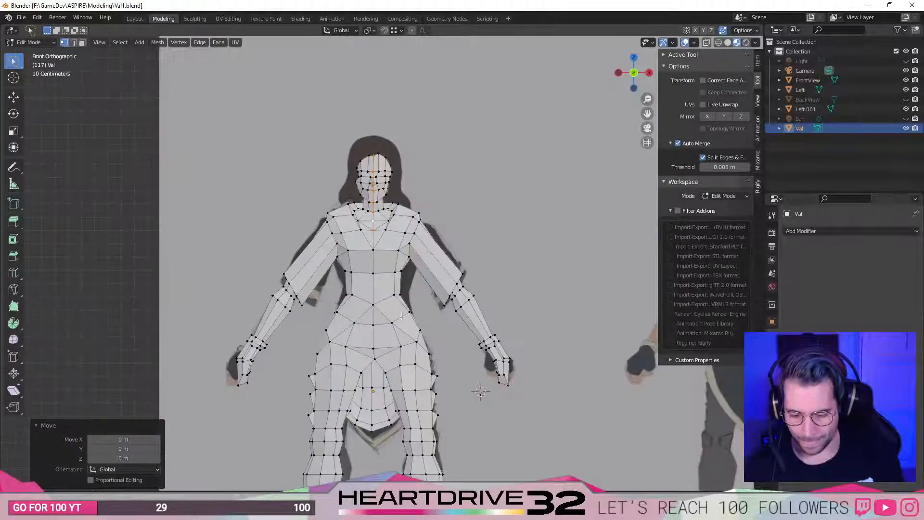
scroll(366, 320, down, 3)
drag(15, 61, 48, 82)
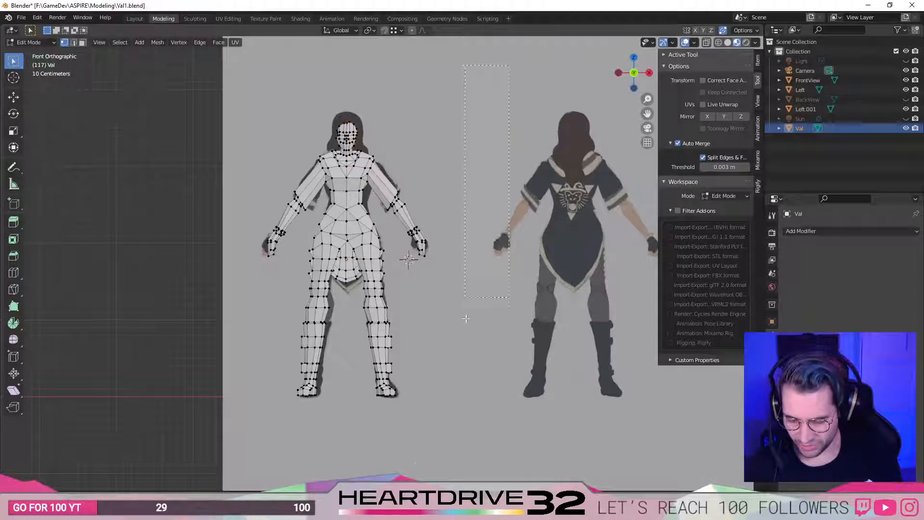
key(z)
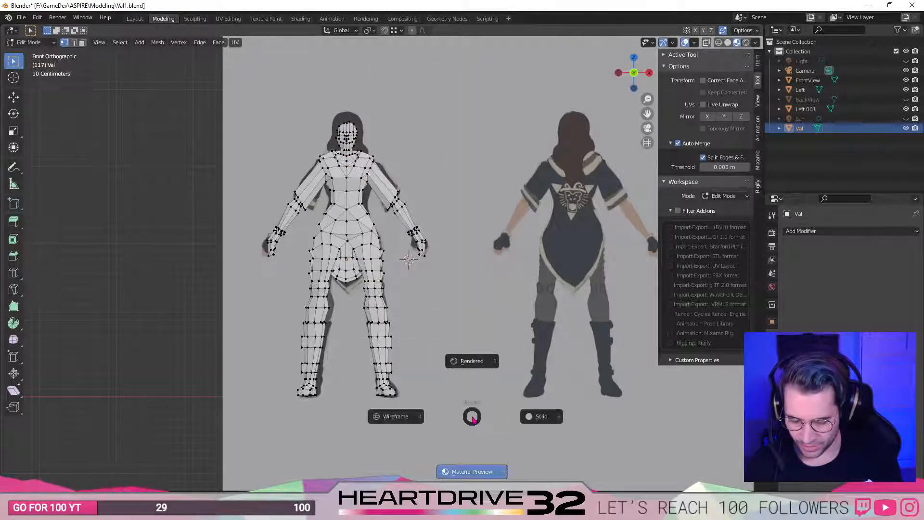
click(398, 425)
drag(498, 429, 352, 103)
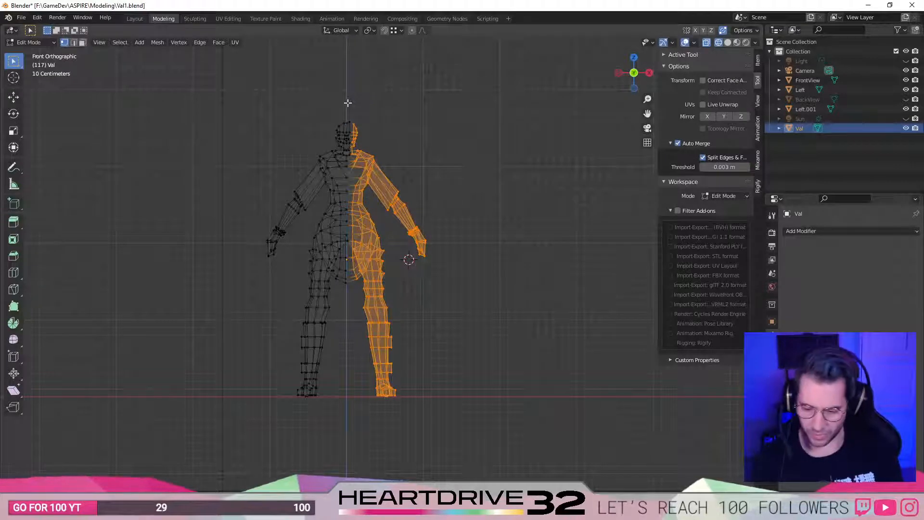
key(h)
Select the leftover vertices just past the centre line and hide them too.
scroll(346, 136, up, 4)
scroll(427, 423, up, 4)
scroll(434, 346, down, 5)
drag(439, 337, 412, 174)
key(h)
Select the forearm and everything below the chest on the remaining half and hide it.
scroll(424, 217, down, 3)
scroll(476, 337, up, 3)
scroll(489, 237, down, 4)
drag(288, 218, 522, 478)
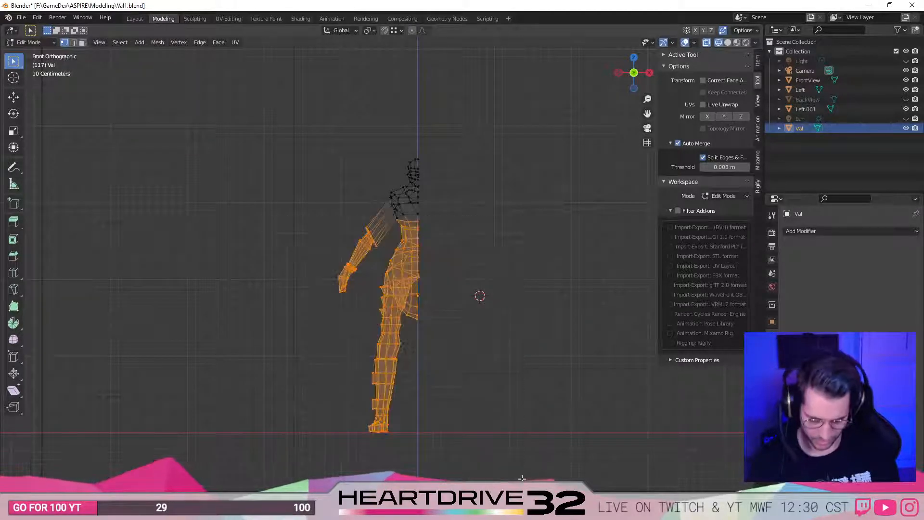
key(h)
Switch the viewport shading back to Material Preview and save the file.
scroll(445, 217, up, 5)
key(z)
click(405, 223)
scroll(405, 223, up, 3)
key(ctrl+s)
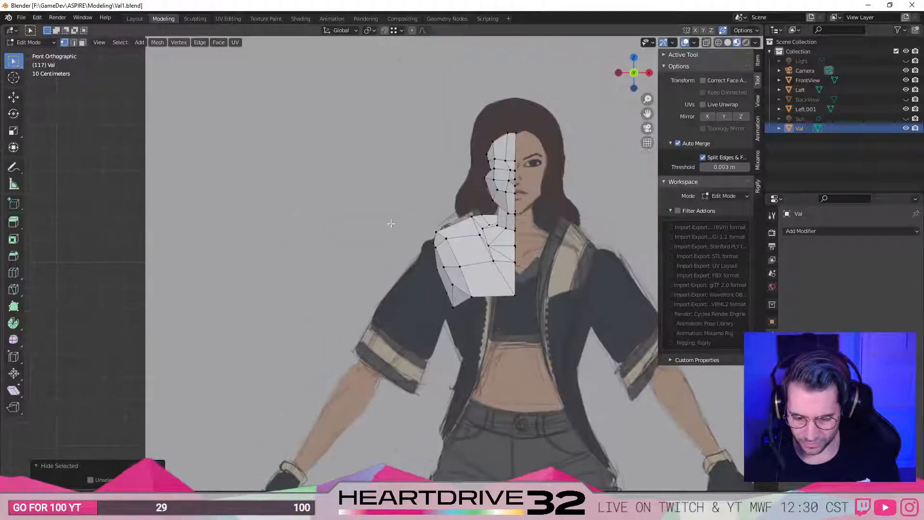
In left side view, move the rear jaw vertex about 0.04 m forward and 0.013 m down toward the jaw line.
alt+middle_drag(405, 223, 571, 223)
scroll(506, 191, up, 4)
shift+middle_drag(504, 133, 518, 301)
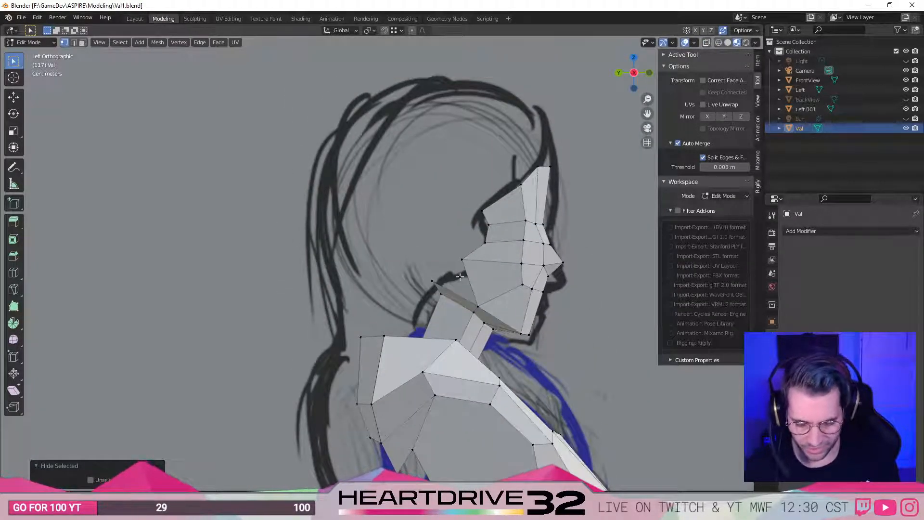
click(459, 259)
key(g)
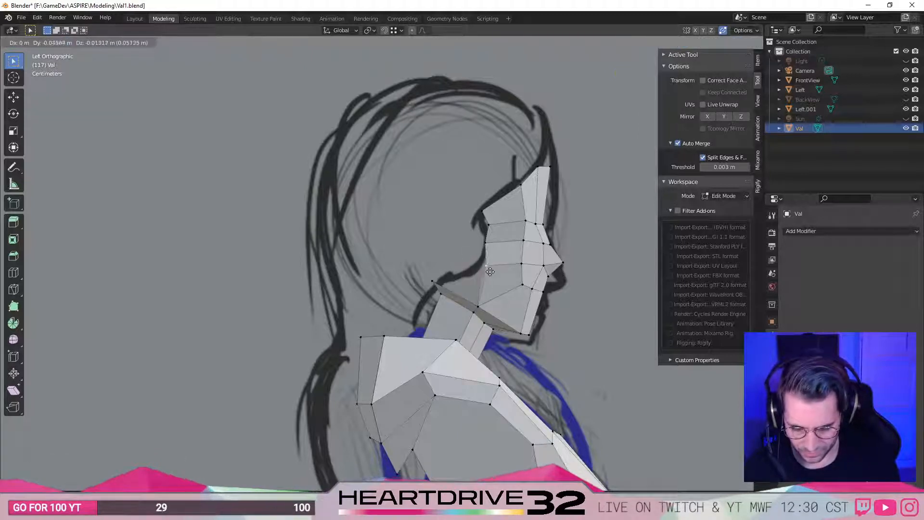
click(486, 270)
key(g)
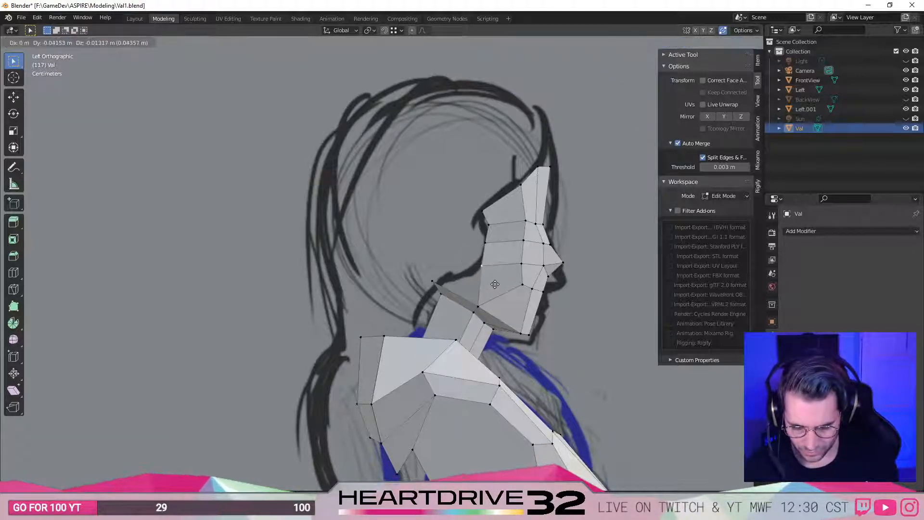
click(495, 284)
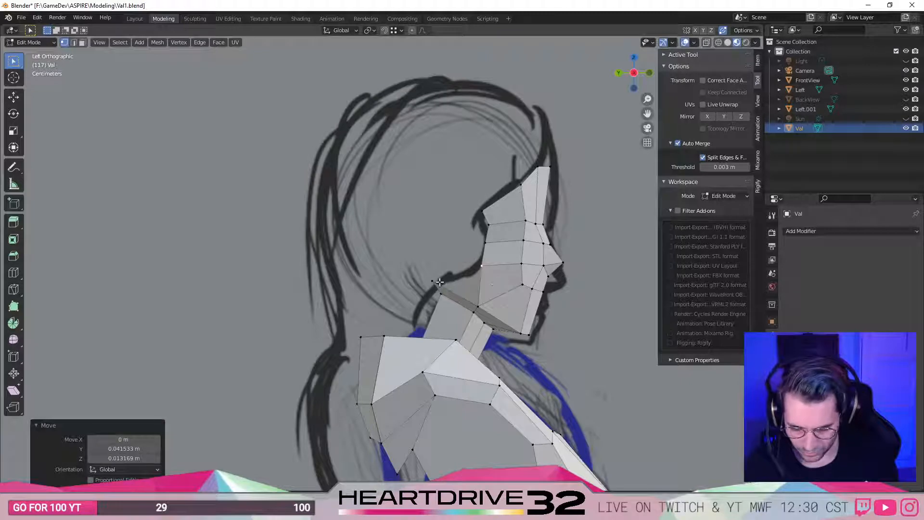
Move the vertex at the back of the temple about 0.017 m backward to meet the reference hairline.
click(488, 249)
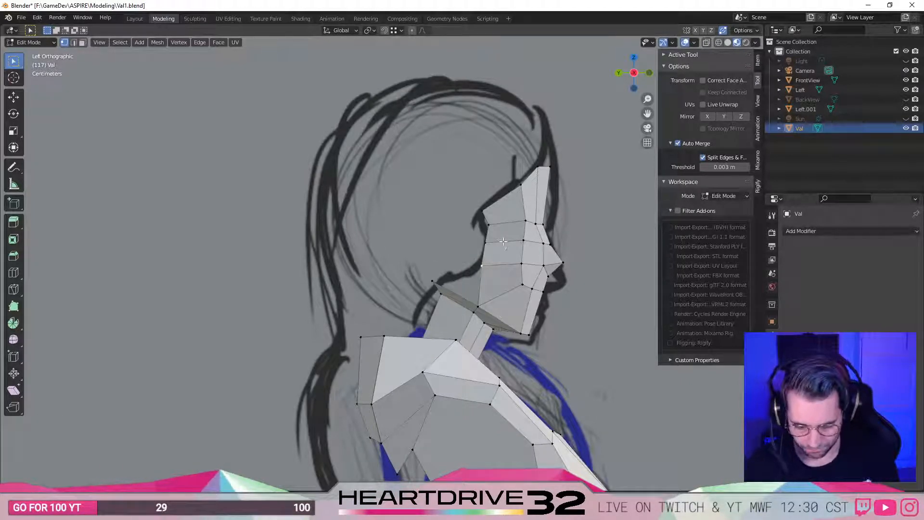
key(g)
click(481, 225)
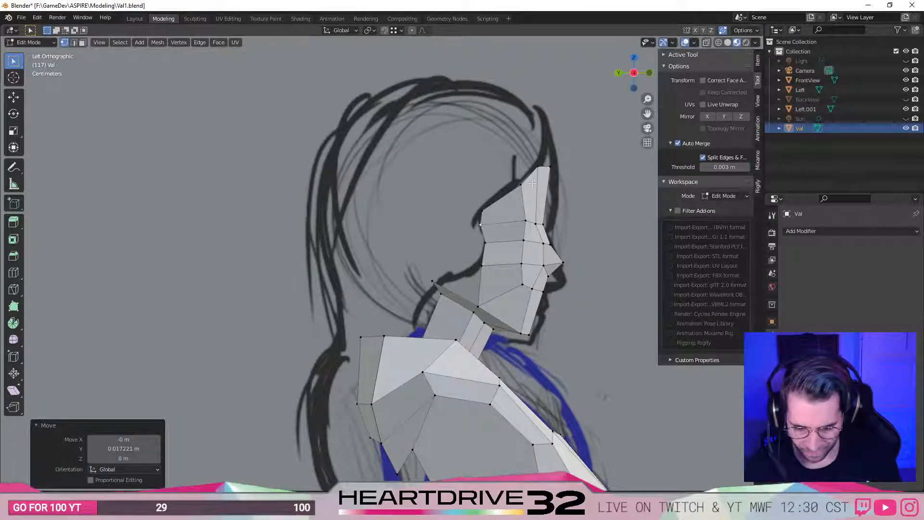
Nudge the forehead hairline vertices onto the side drawing, raising the top front vertex by about 0.016 m.
click(535, 166)
key(g)
click(525, 184)
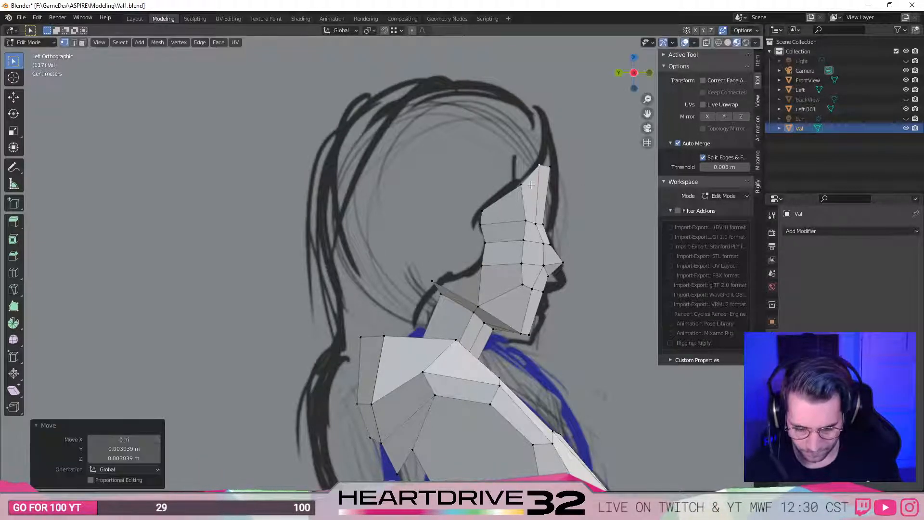
key(g)
click(521, 185)
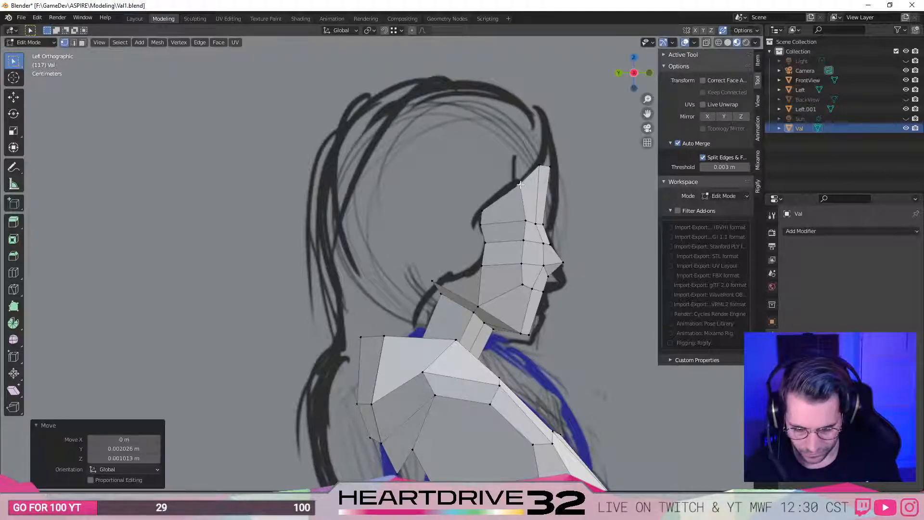
key(g)
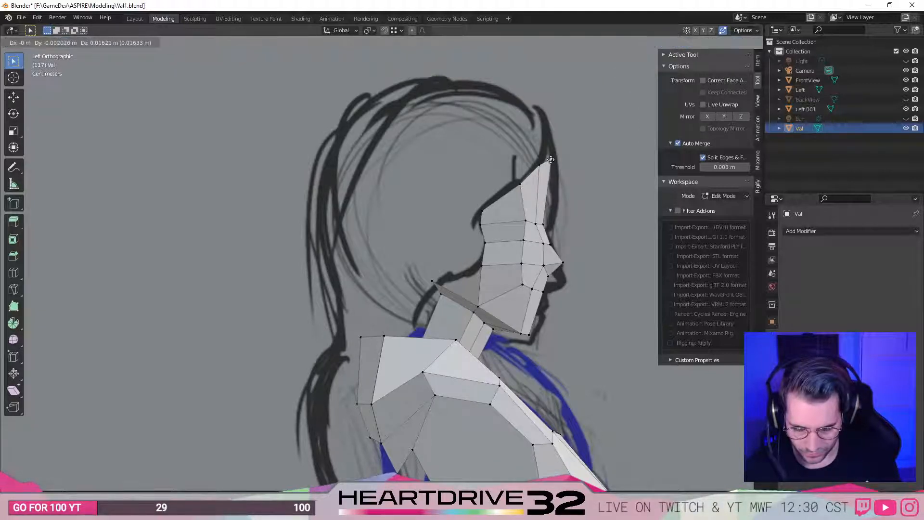
click(551, 159)
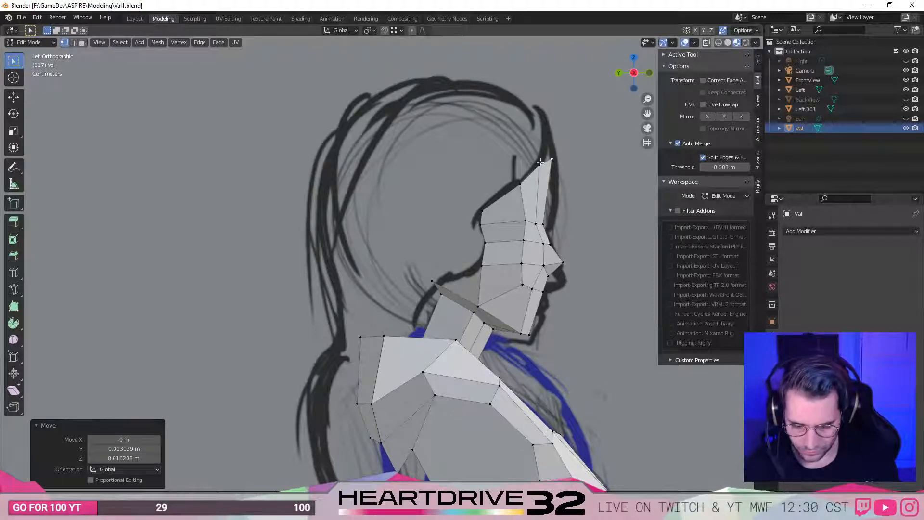
Try to extrude a single vertex from the forehead up toward the crown.
click(511, 233)
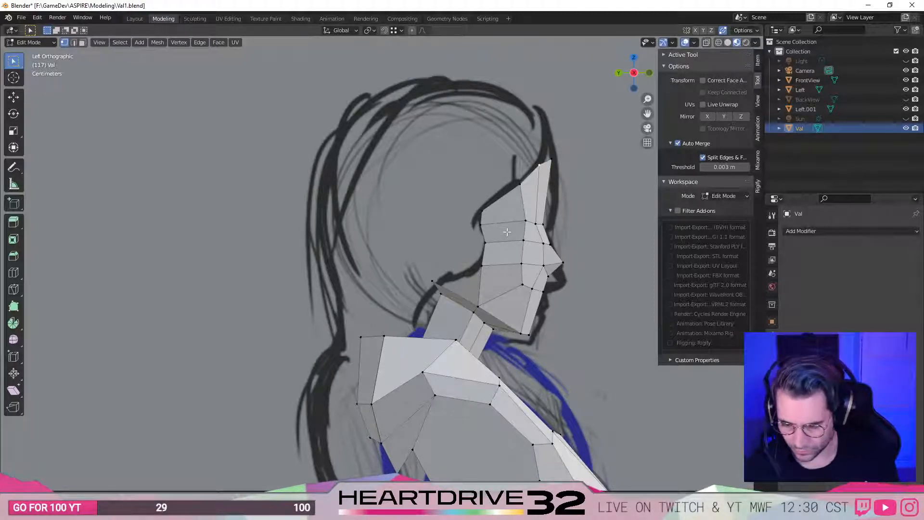
key(g)
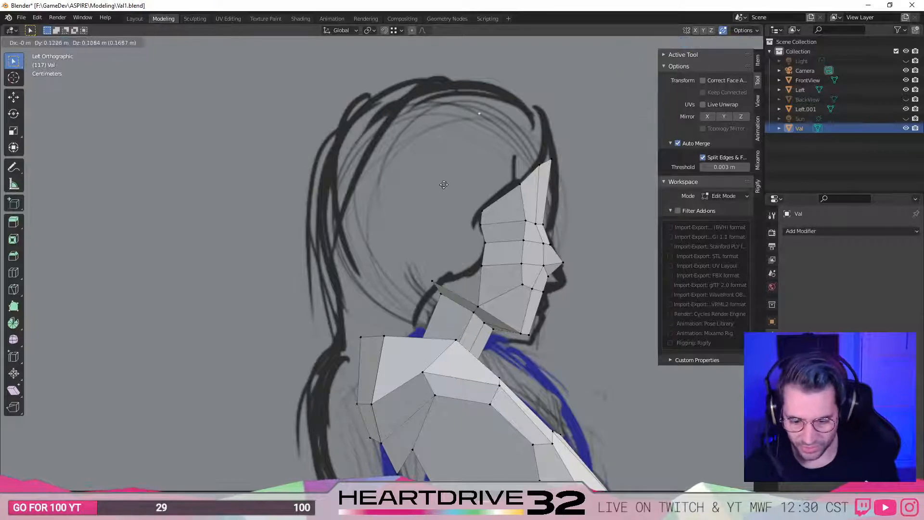
click(480, 190)
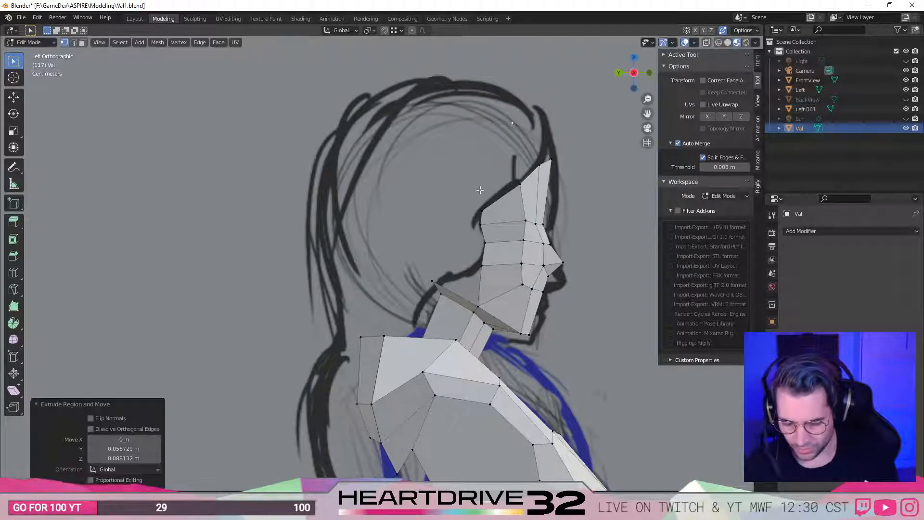
Extrude the upper hairline edge about 0.09 m back and 0.13 m up to start the top of the skull.
click(520, 185)
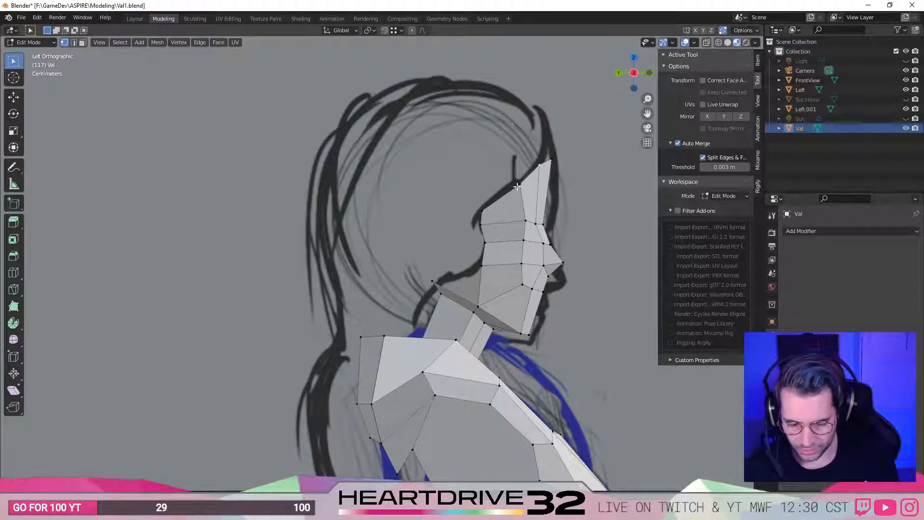
key(e)
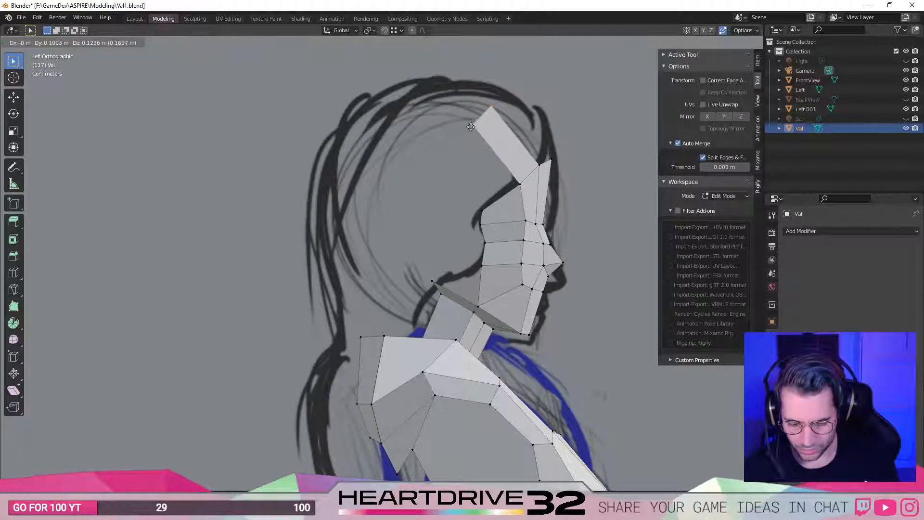
click(495, 108)
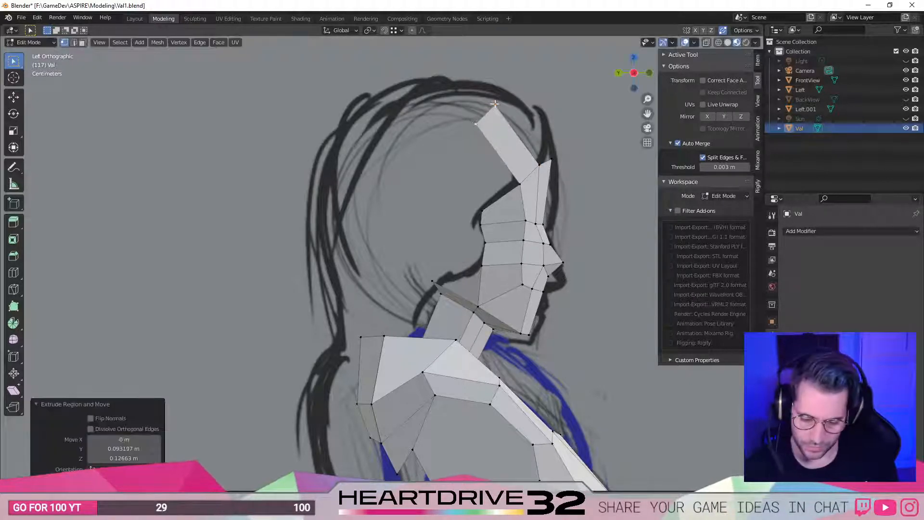
Slide the crown strip's lower end vertex along its edge and shift the end edge forward and down toward the reference skull line.
click(475, 125)
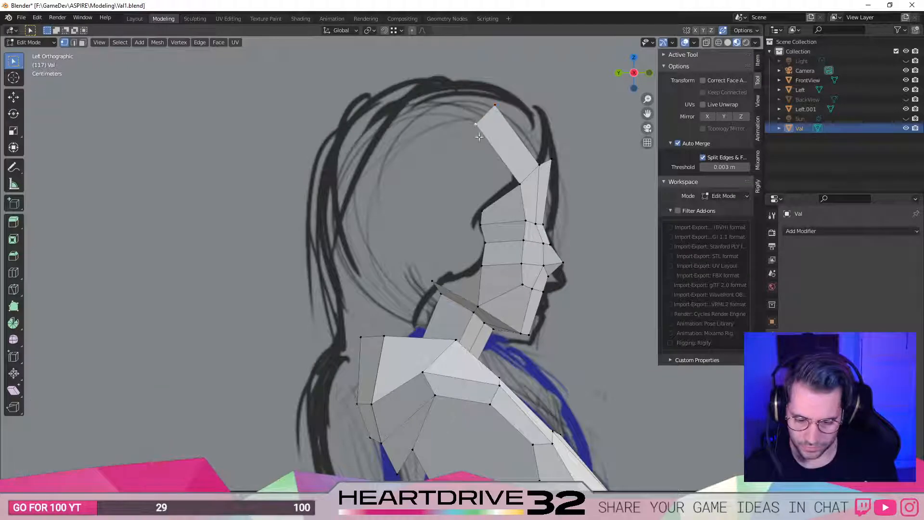
key(shift+v)
click(485, 136)
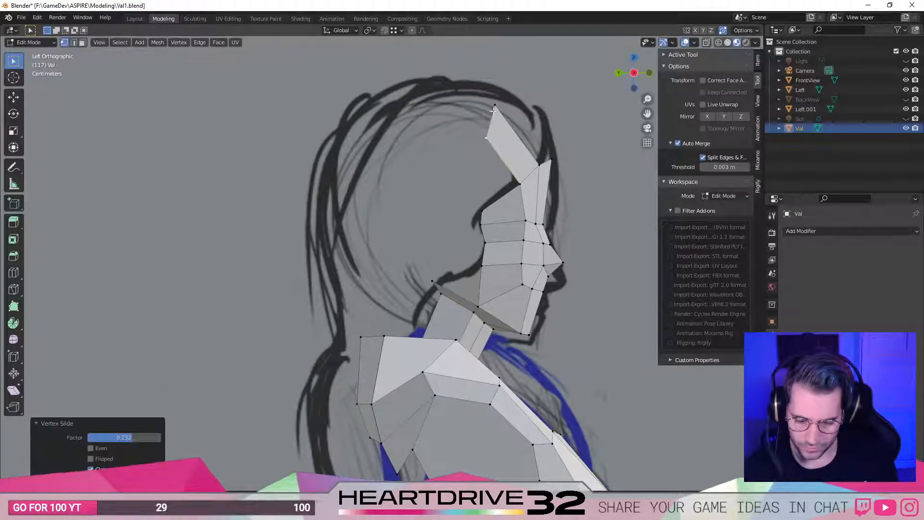
key(g)
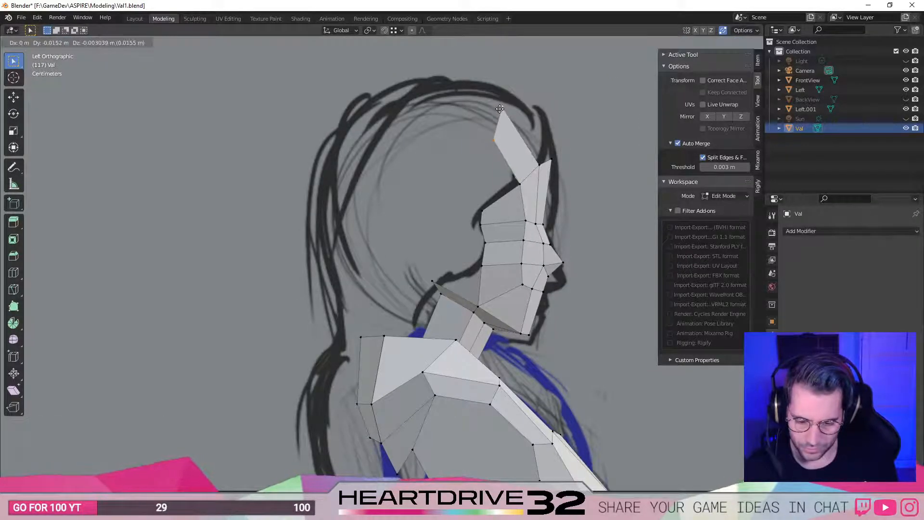
click(500, 143)
click(507, 116)
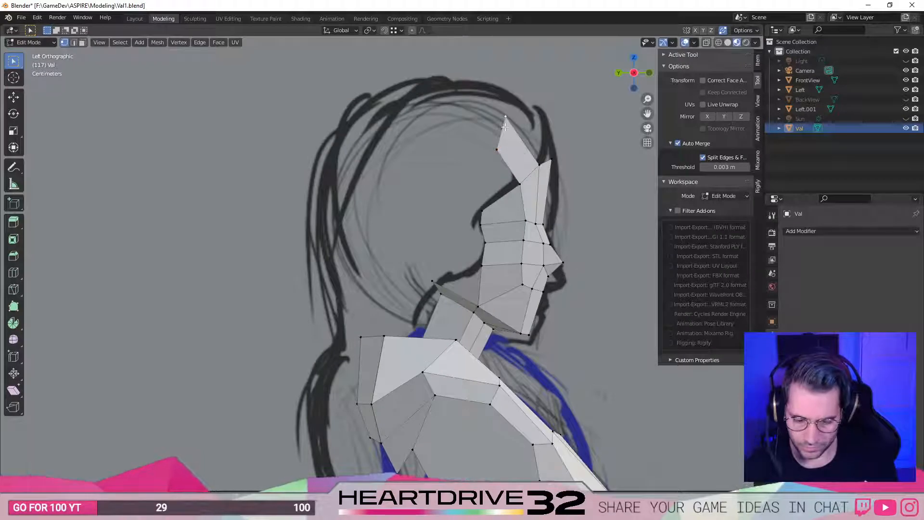
Extrude the crown strip's end edge backward, rotating it by about 28.6° and repositioning it to follow the sketched skull curve.
key(e)
click(418, 144)
key(r)
click(493, 45)
key(g)
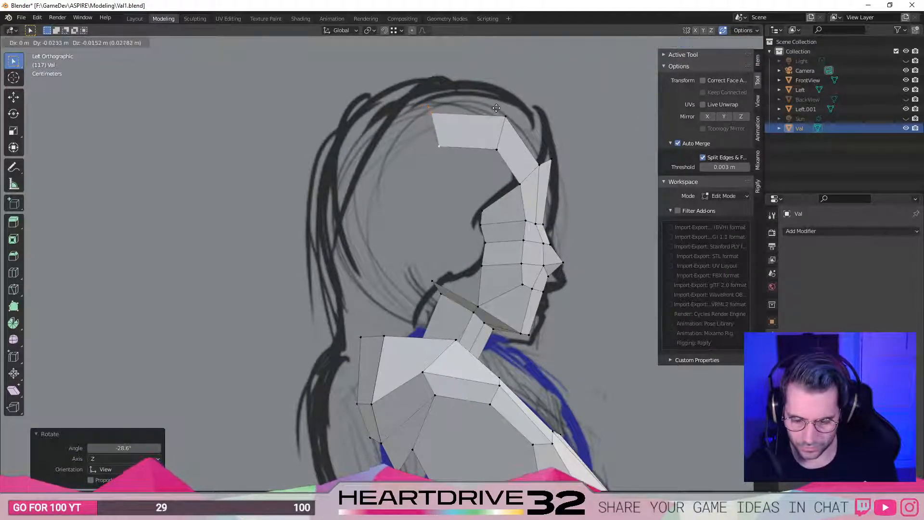
key(r)
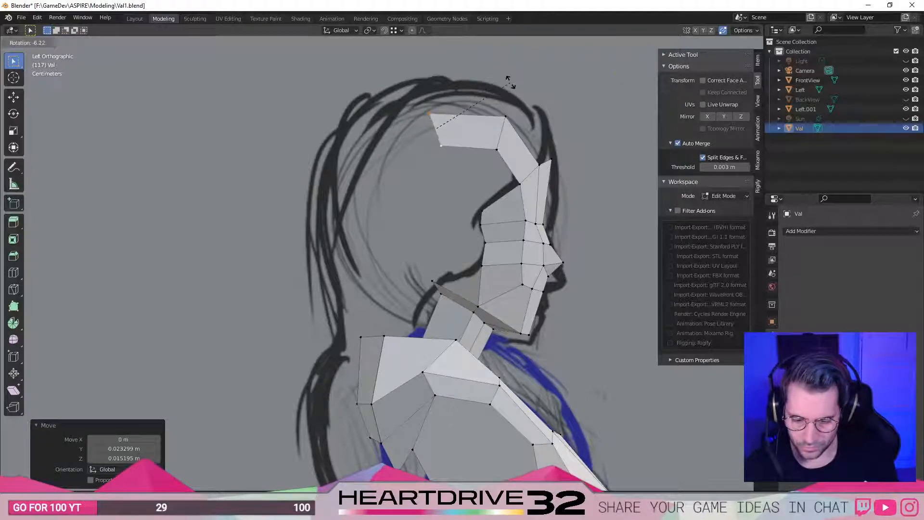
click(513, 79)
key(g)
click(529, 82)
Extrude another crown segment toward the back of the head, rotating and raising its end edge to follow the skull curve.
key(g)
click(406, 127)
key(r)
click(514, 50)
key(g)
click(509, 72)
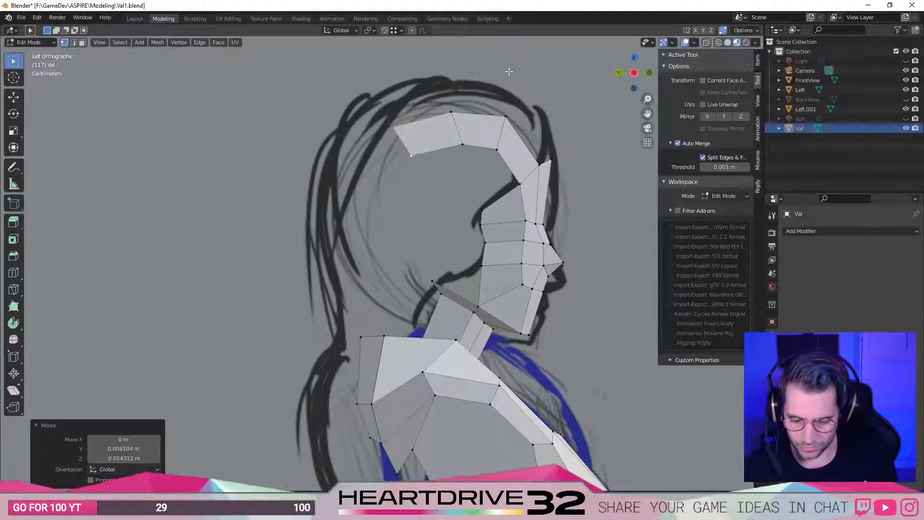
key(r)
click(465, 65)
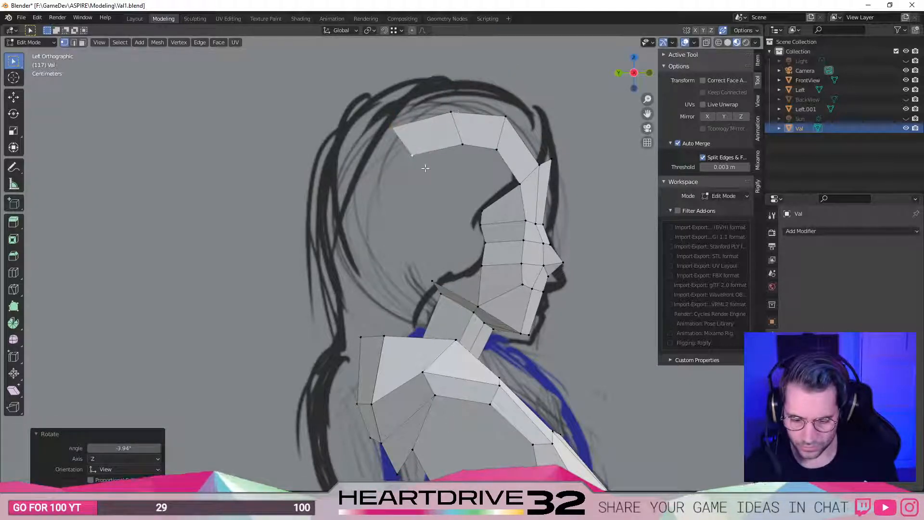
Raise the crown strip's middle and front top vertices toward the reference outline, moving the front one about 0.010 m forward and 0.016 m up.
key(g)
click(459, 102)
key(g)
click(510, 109)
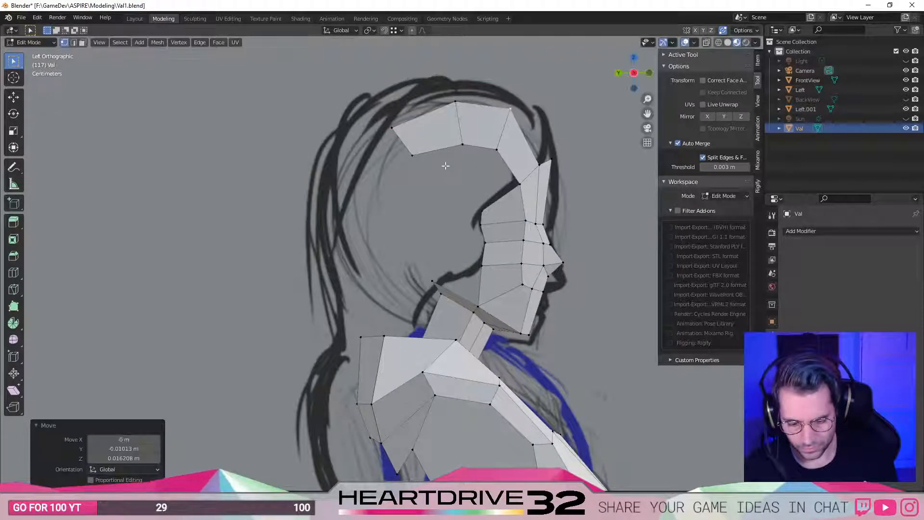
Move the crown strip's rear top vertex about 0.006 m back and 0.010 m up, and nudge the vertex beneath it.
click(461, 146)
click(393, 129)
key(g)
click(401, 133)
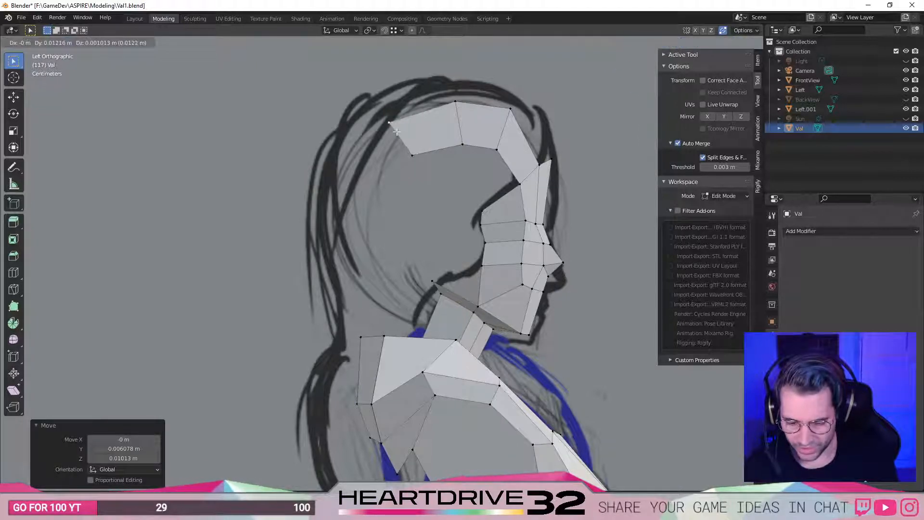
click(413, 157)
key(g)
click(413, 161)
click(412, 161)
shift+middle_drag(401, 160, 424, 166)
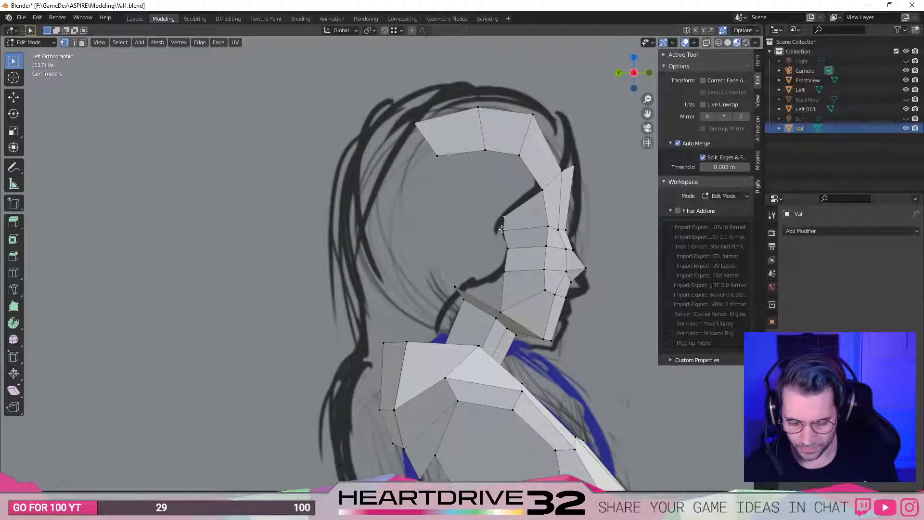
Try to extrude a vertex upward from the temple, and try to fill a face between the temple and the crown strip.
key(g)
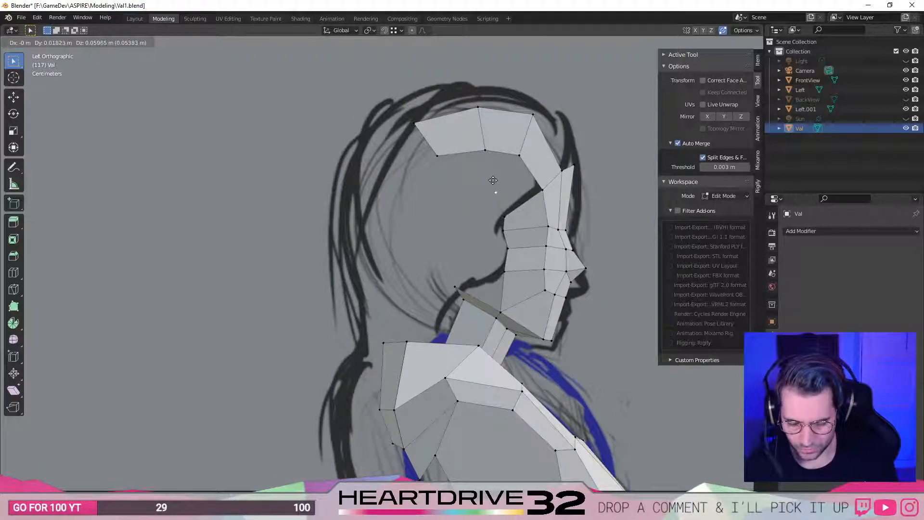
click(501, 177)
key(ctrl+z)
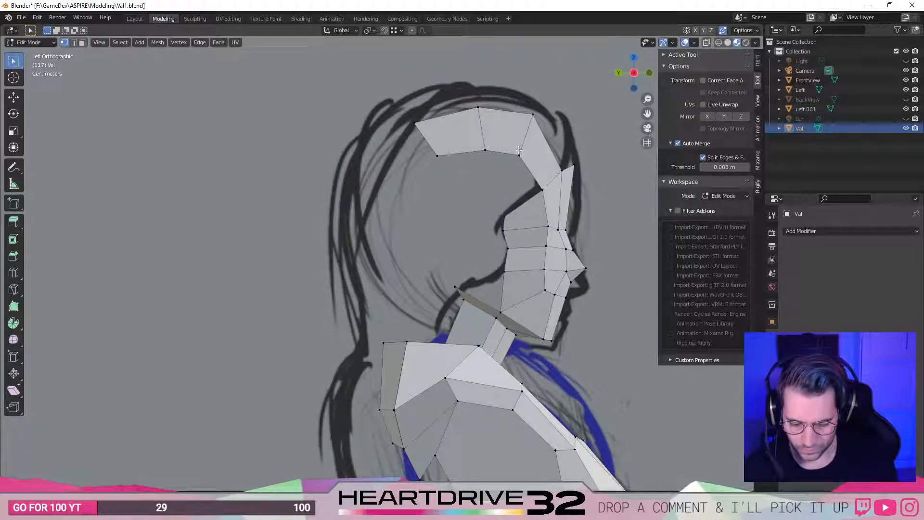
key(f)
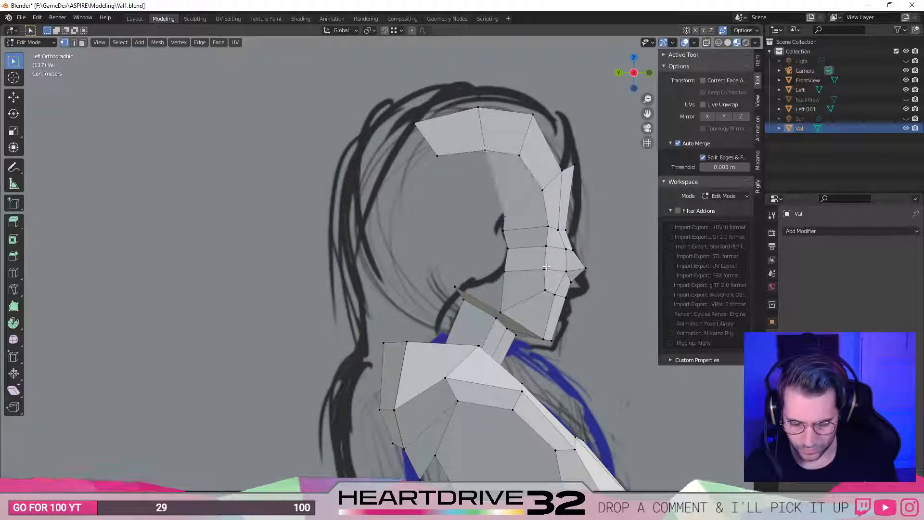
key(ctrl+z)
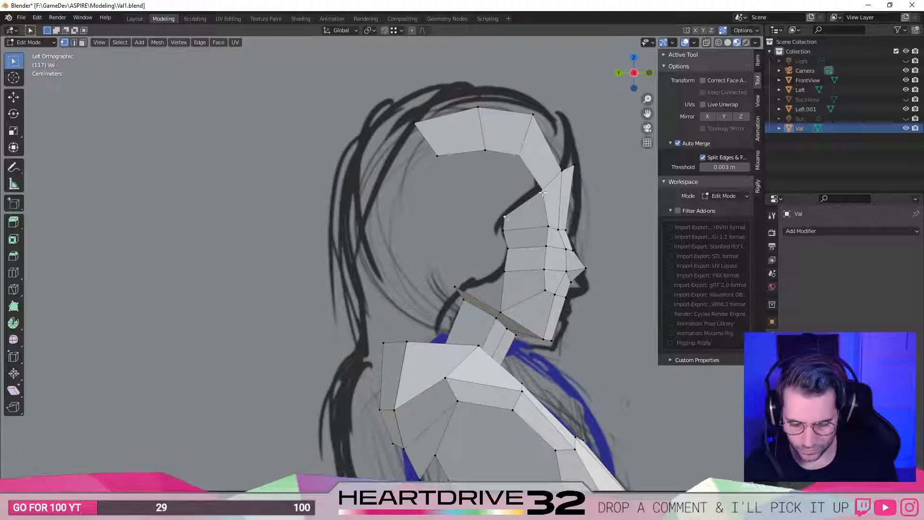
In the front view, extrude the forehead strip's outer vertex about 0.05 m outward and 0.07 m down toward the temple.
key(KP_1)
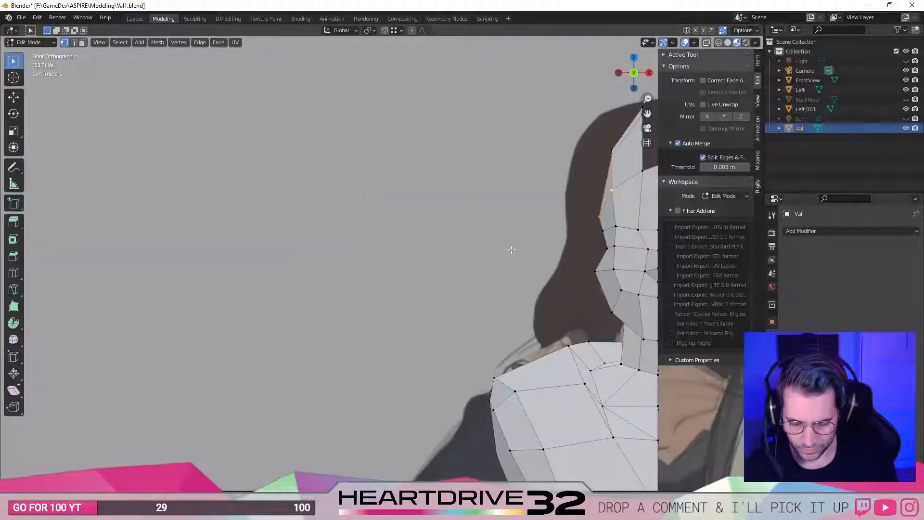
key(ctrl+KP_3)
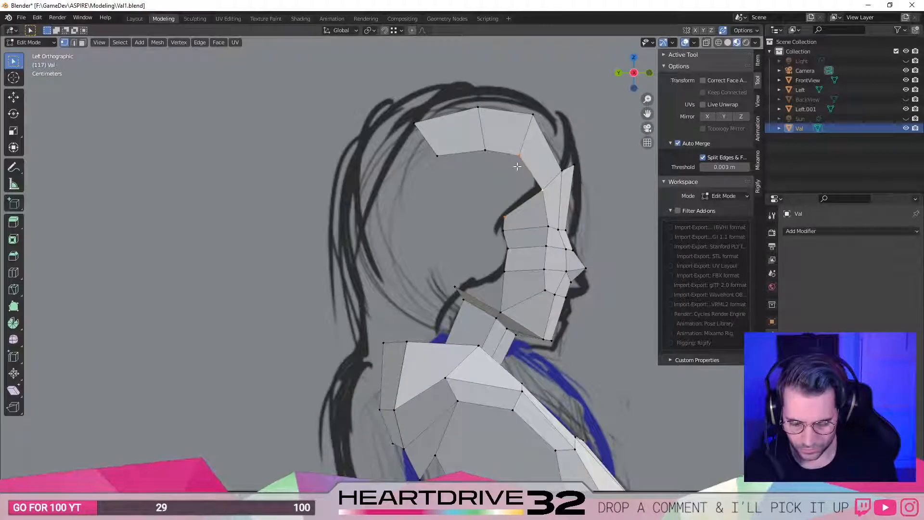
key(KP_1)
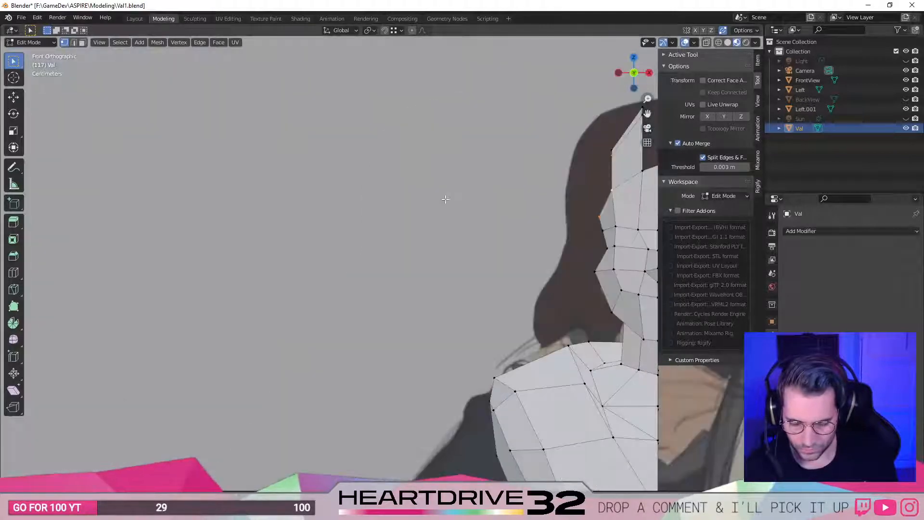
click(610, 154)
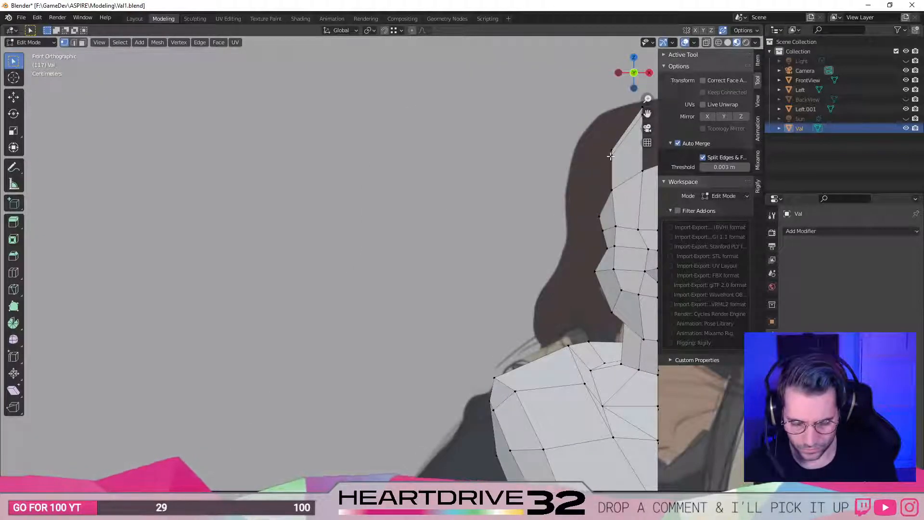
key(ctrl+KP_3)
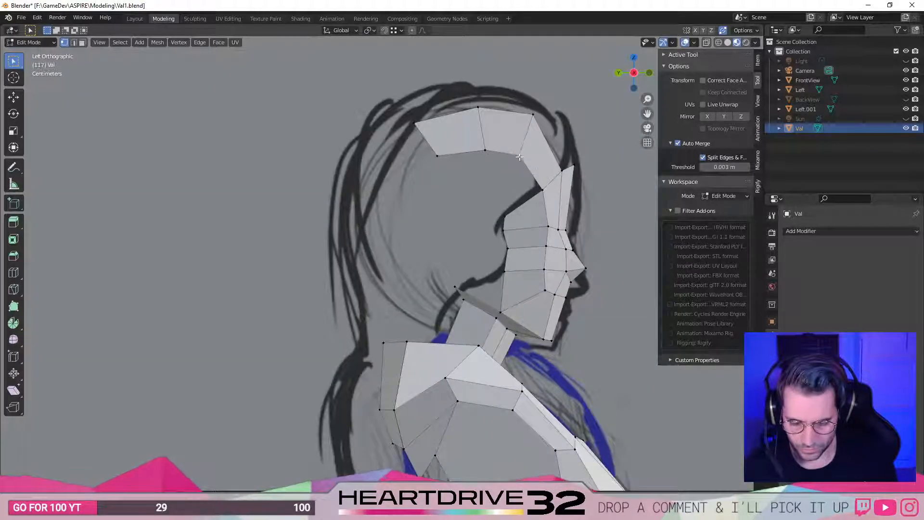
key(KP_1)
key(g)
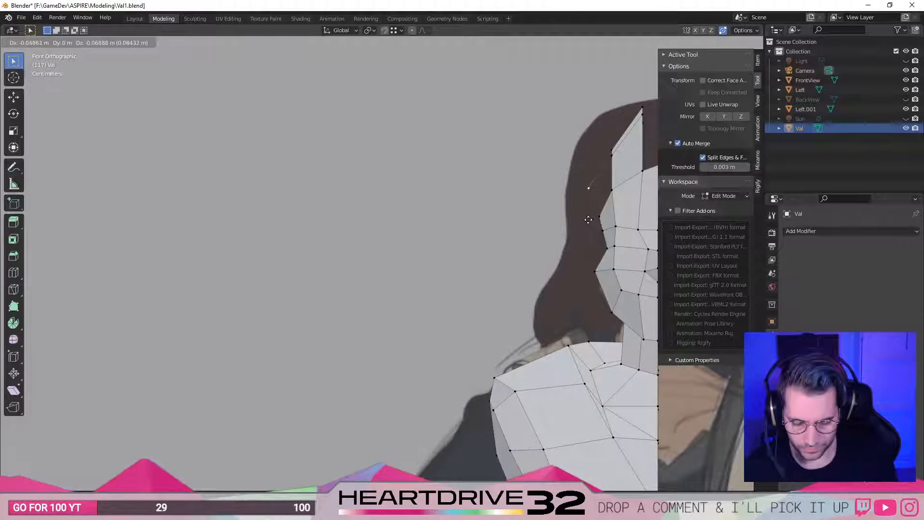
click(587, 220)
Fill a face between the extruded vertex and the temple, and shift that vertex forward in the side view.
shift+click(600, 217)
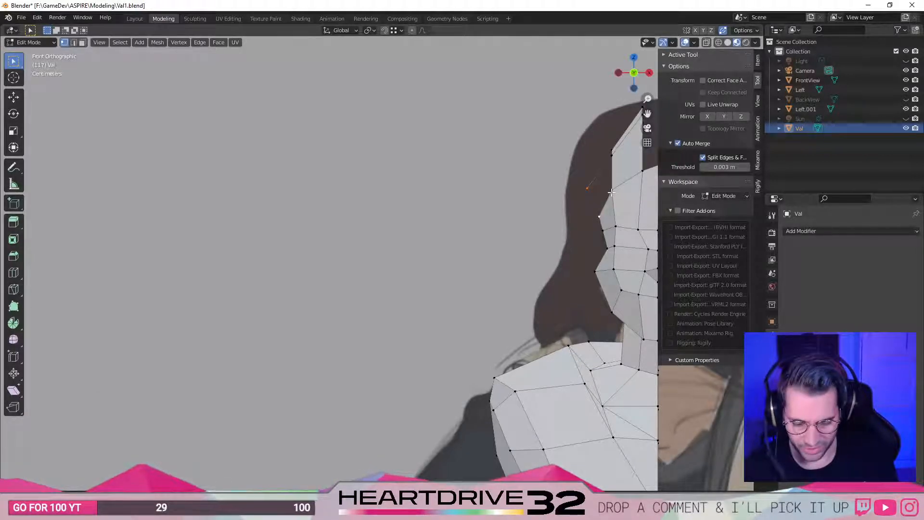
key(f)
key(ctrl+z)
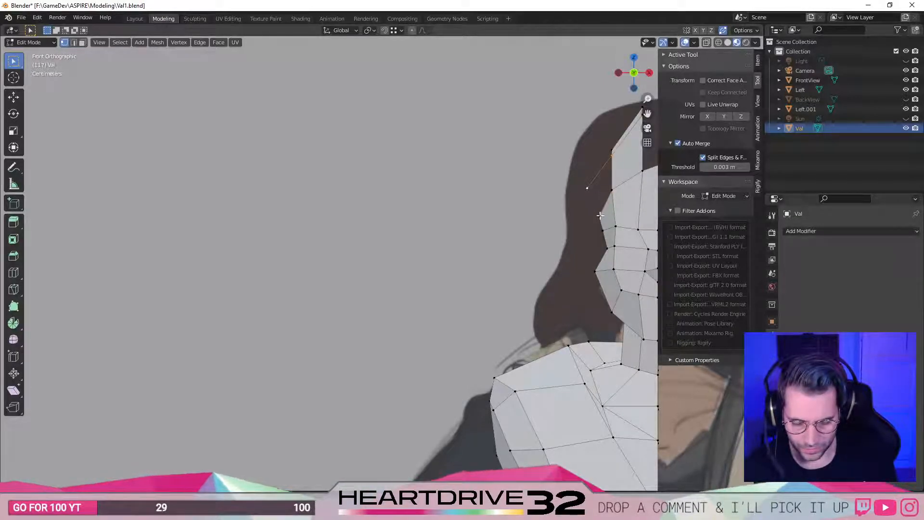
middle_drag(611, 191, 410, 225)
key(ctrl+KP_3)
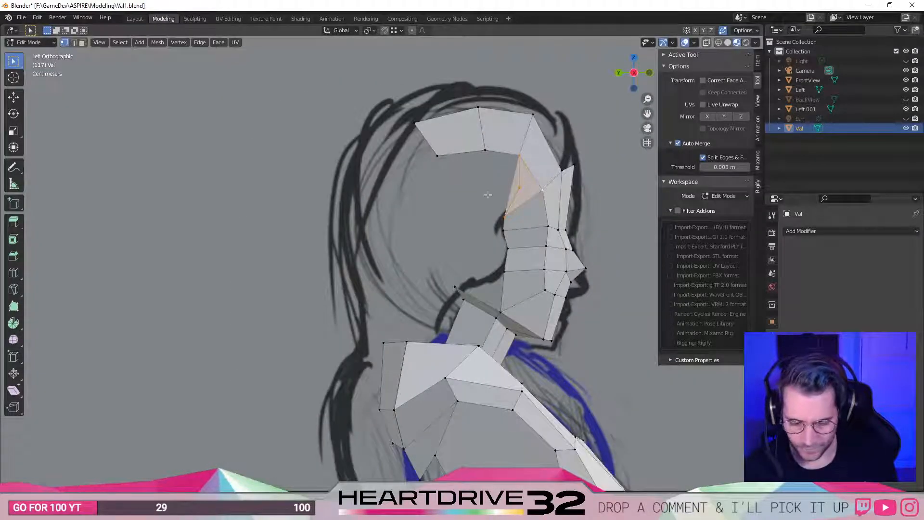
key(g)
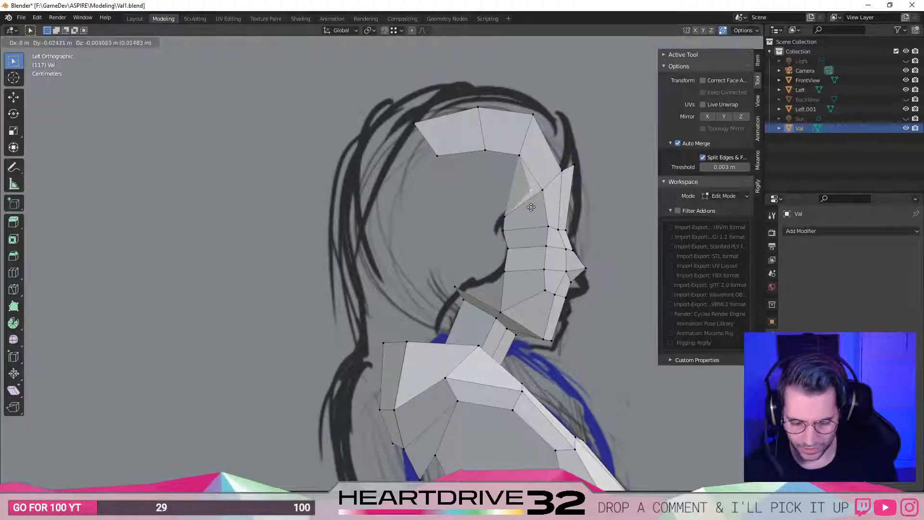
click(522, 205)
Move the front edge of the crown strip forward toward the reference hairline in the side view.
middle_drag(522, 205, 542, 141)
key(ctrl+KP_1)
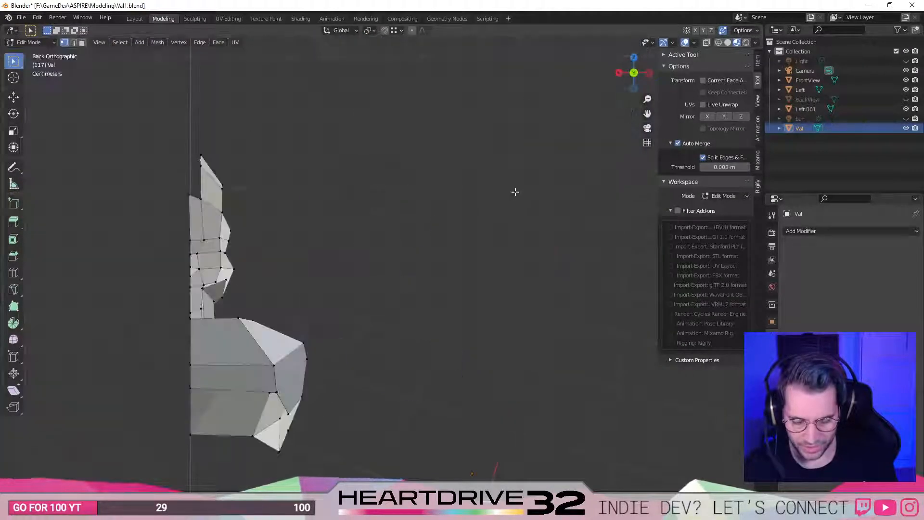
key(ctrl+KP_3)
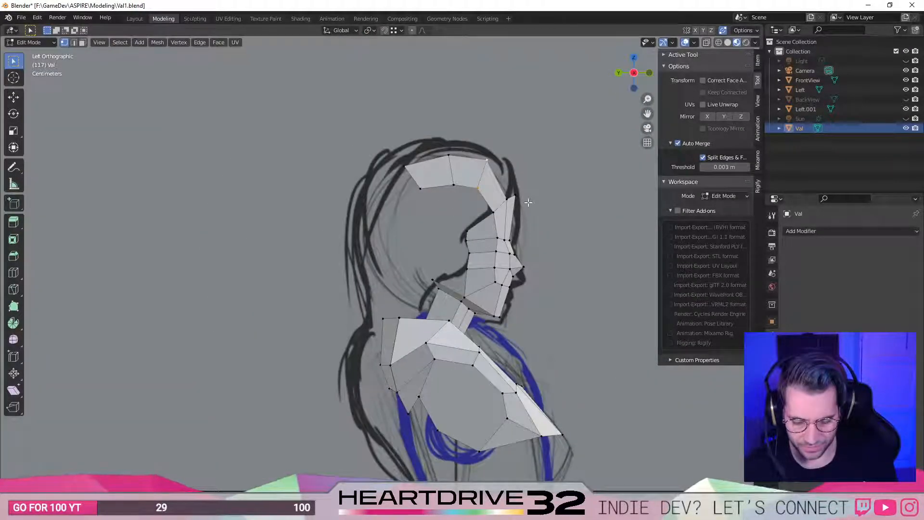
key(g)
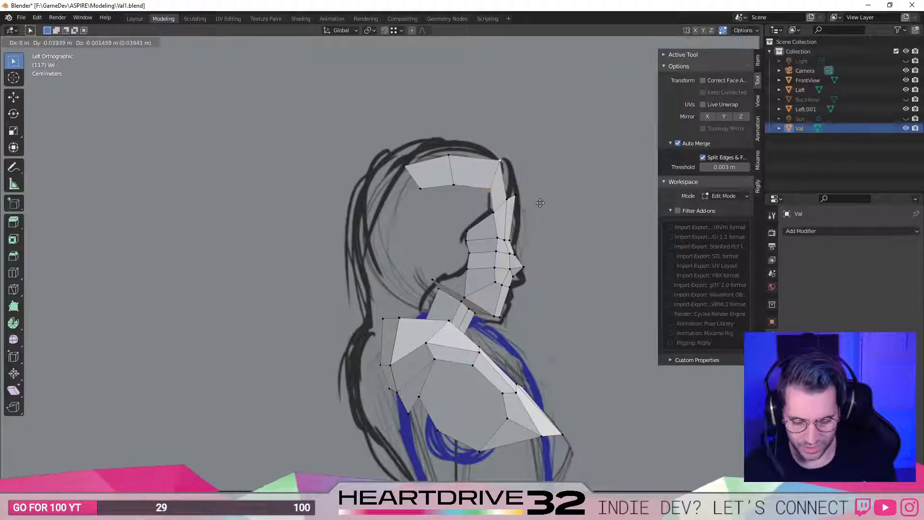
click(535, 206)
Delete the face joining the forehead to the crown strip.
mouse_move(535, 206)
middle_down()
mouse_move(393, 221)
mouse_move(414, 226)
mouse_move(443, 206)
mouse_move(433, 220)
mouse_move(528, 242)
mouse_move(500, 239)
middle_up()
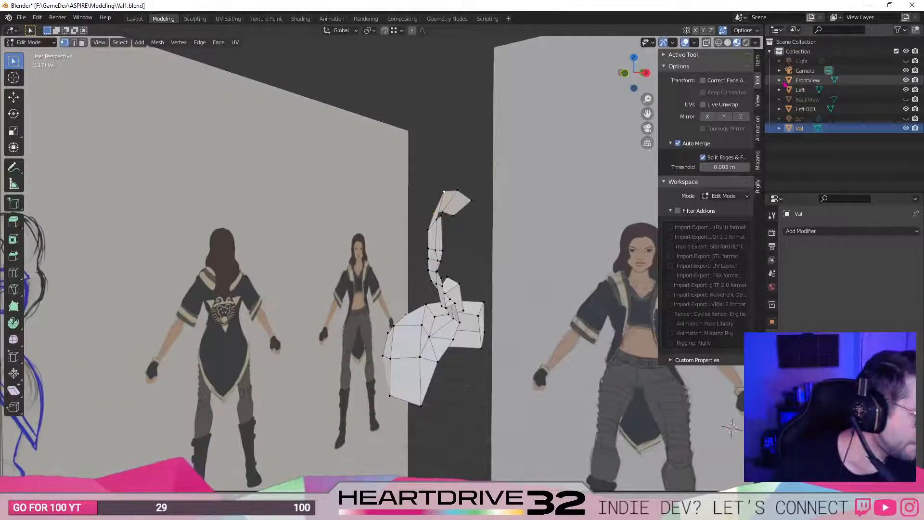
middle_drag(552, 256, 481, 260)
key(3)
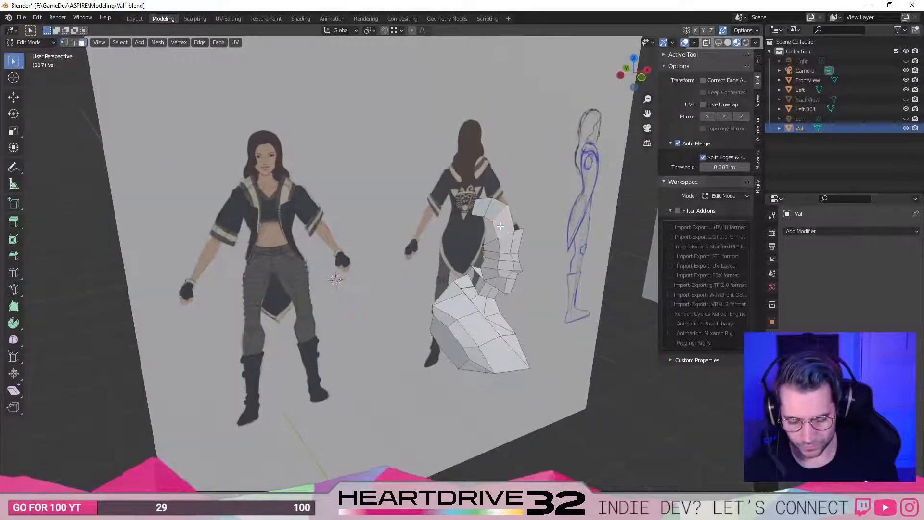
key(x)
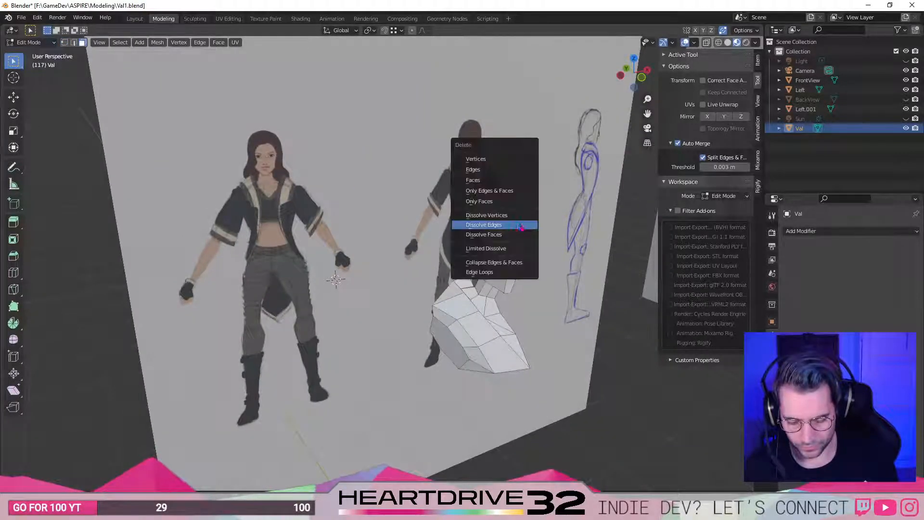
click(482, 181)
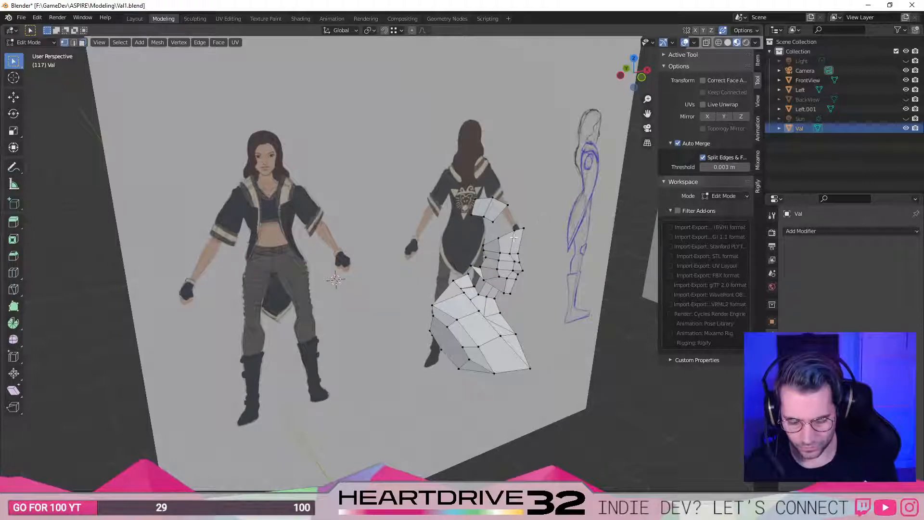
Extrude the forehead and temple hairline edges about 0.037 m upward.
middle_drag(512, 237, 572, 282)
key(g)
click(528, 227)
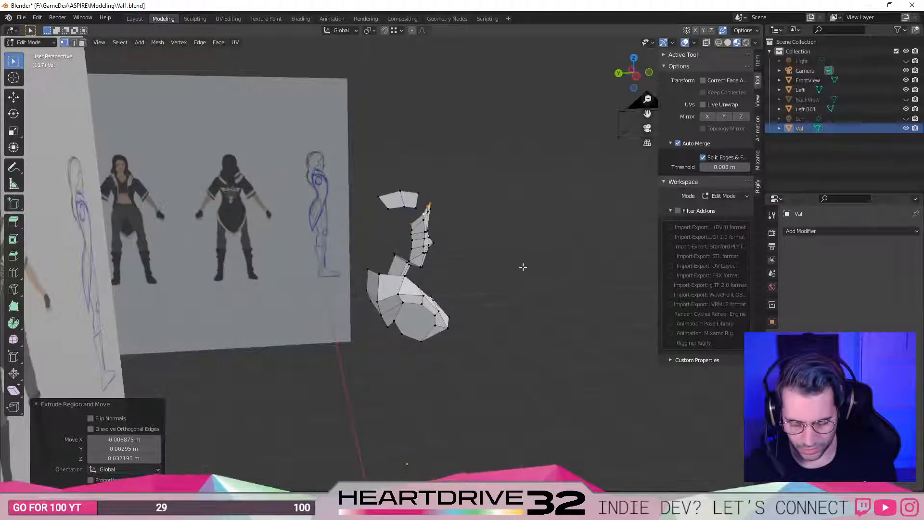
Scale the extruded hairline edges by about 1.3, shift them down about 0.01 m in the side view, and save the file.
key(KP_1)
key(ctrl+KP_3)
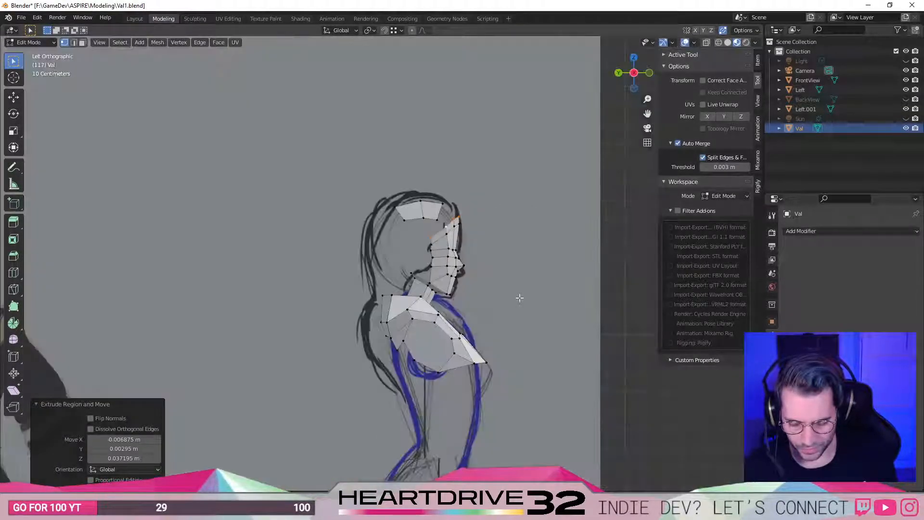
key(s)
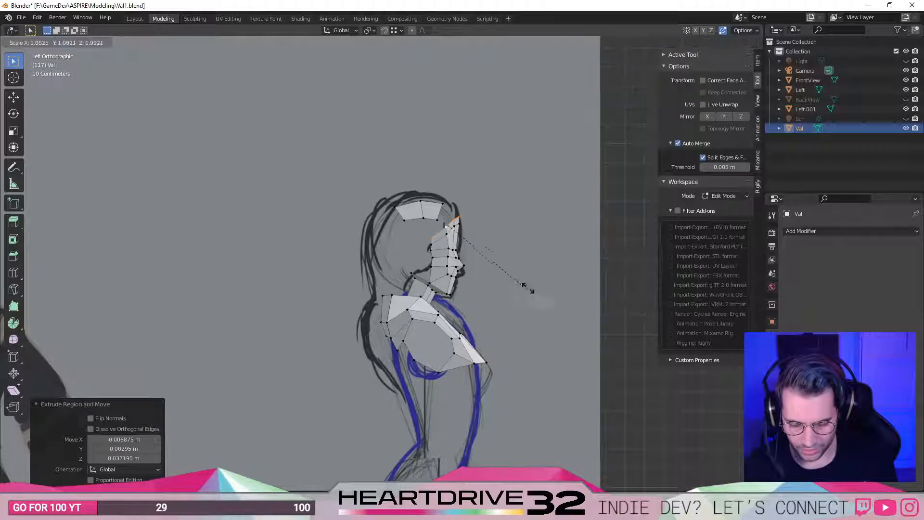
click(581, 225)
key(g)
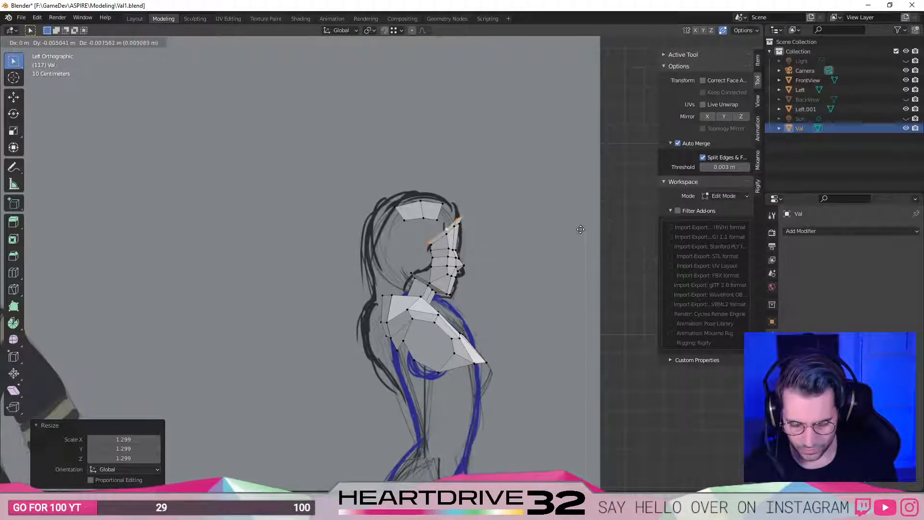
click(579, 230)
key(ctrl+s)
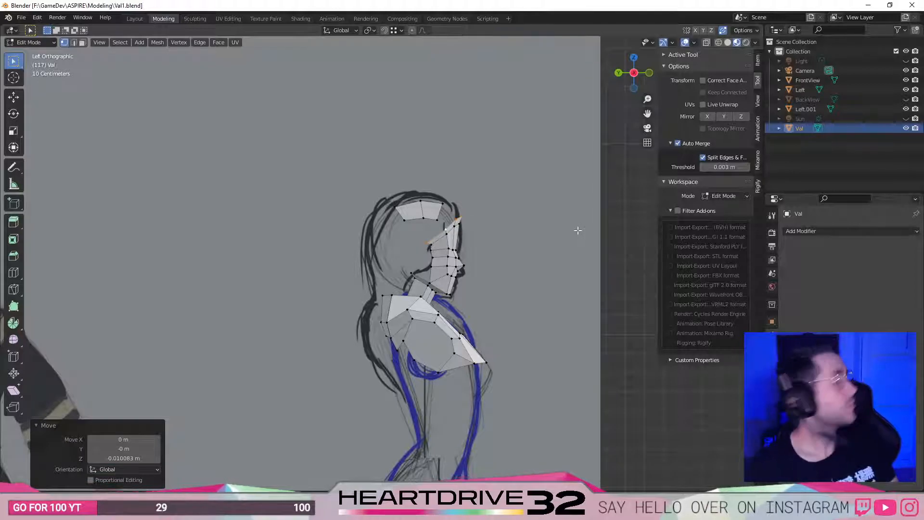
Reveal all hidden parts of the character mesh, clear the selection, and save the file.
middle_drag(571, 235, 454, 235)
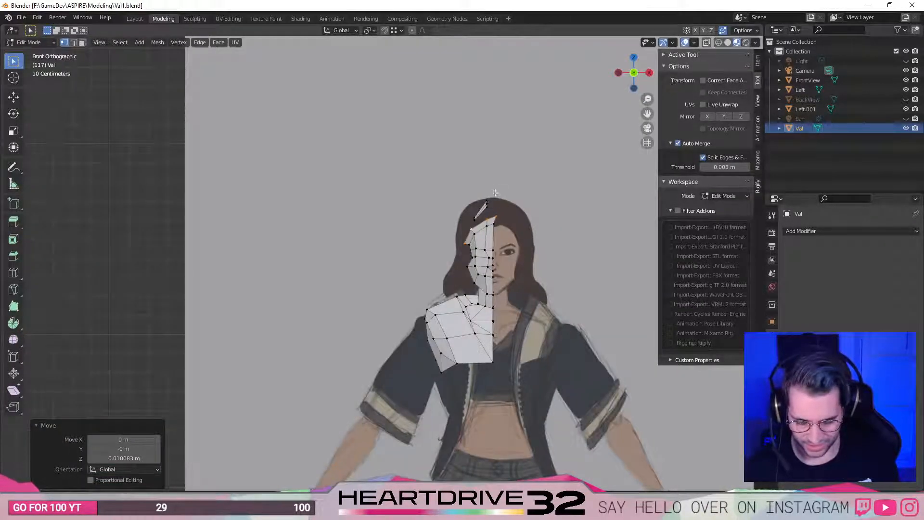
key(alt+a)
middle_drag(469, 180, 553, 210)
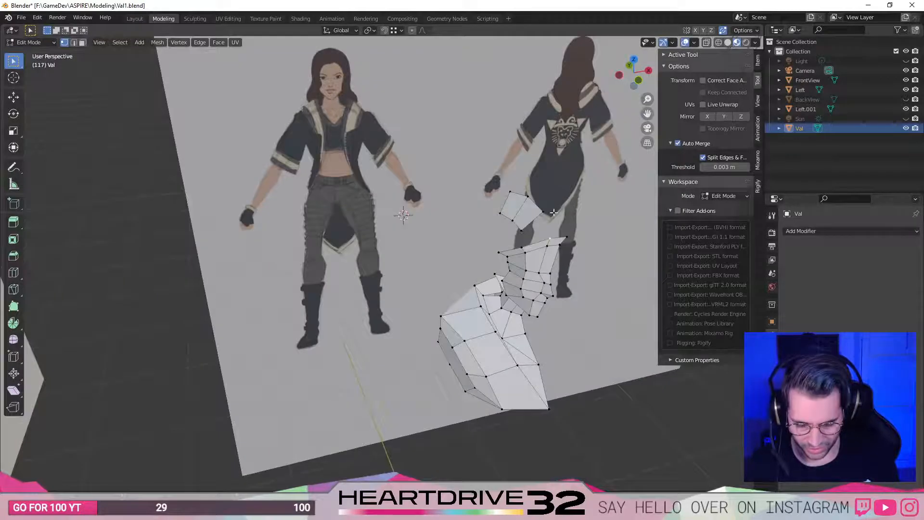
middle_drag(527, 259, 370, 284)
key(ctrl+s)
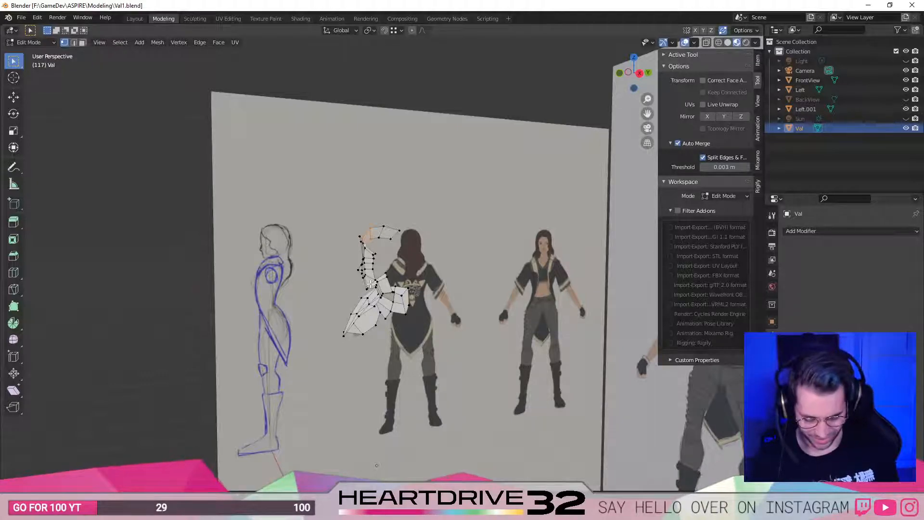
key(alt+h)
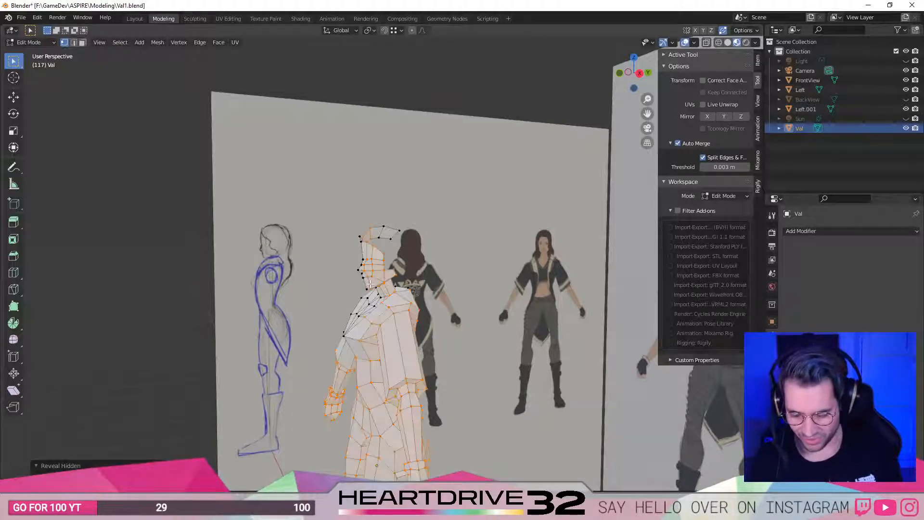
middle_drag(270, 285, 375, 283)
key(KP_3)
key(KP_1)
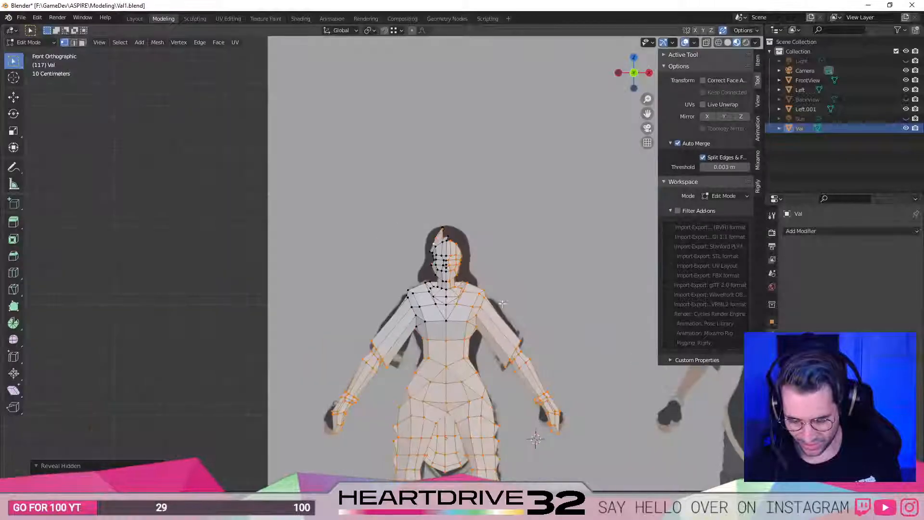
key(alt+a)
key(ctrl+s)
Move the crown strip's lower middle vertex outward toward the side of the head in the front view.
scroll(464, 188, up, 4)
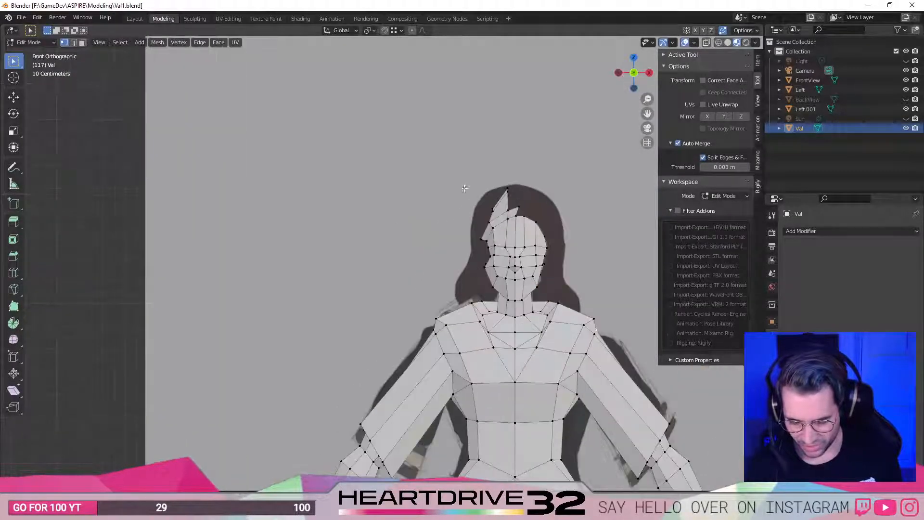
click(491, 210)
key(g)
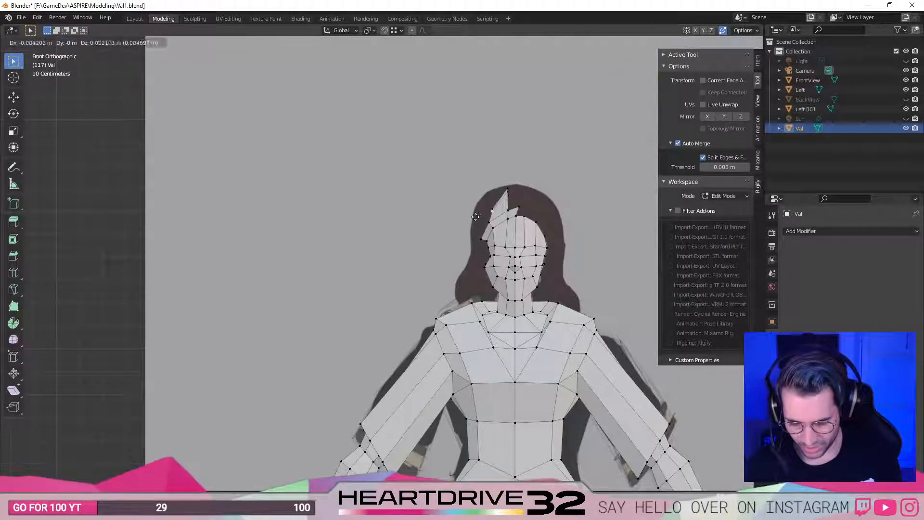
click(463, 209)
middle_drag(462, 210, 368, 275)
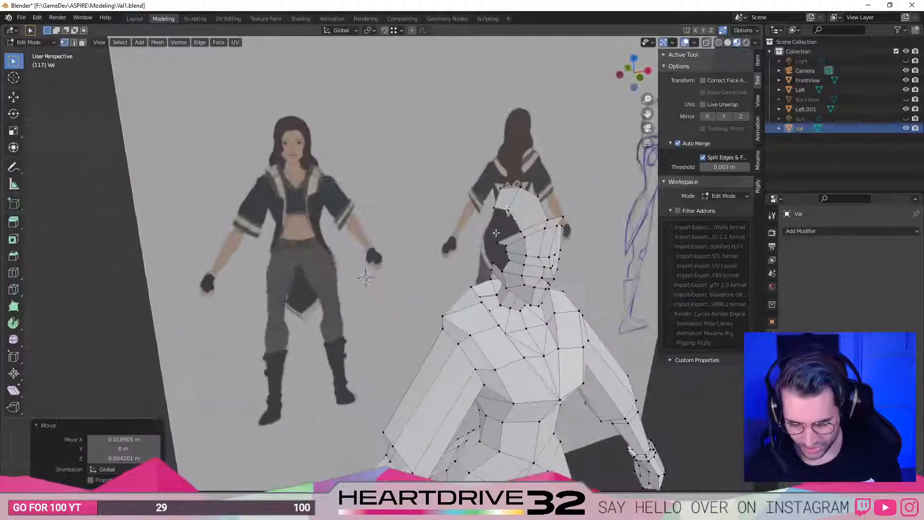
key(KP_3)
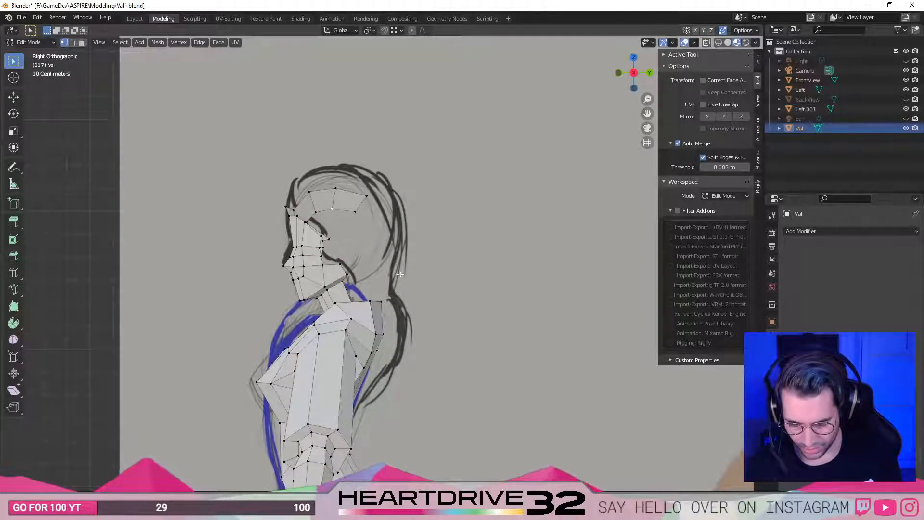
key(KP_1)
key(g)
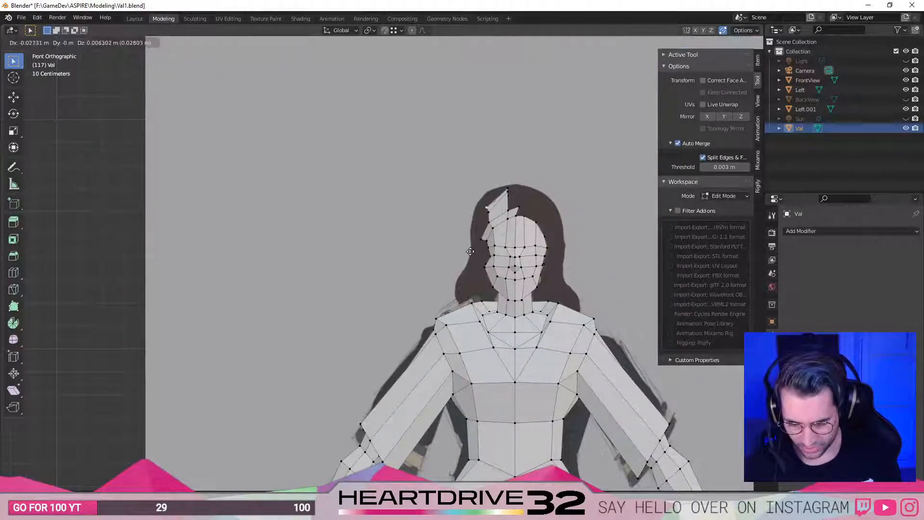
click(473, 252)
Reposition the rear corner vertices of the crown strip in perspective to round the skull, and save the file.
middle_drag(472, 251, 479, 211)
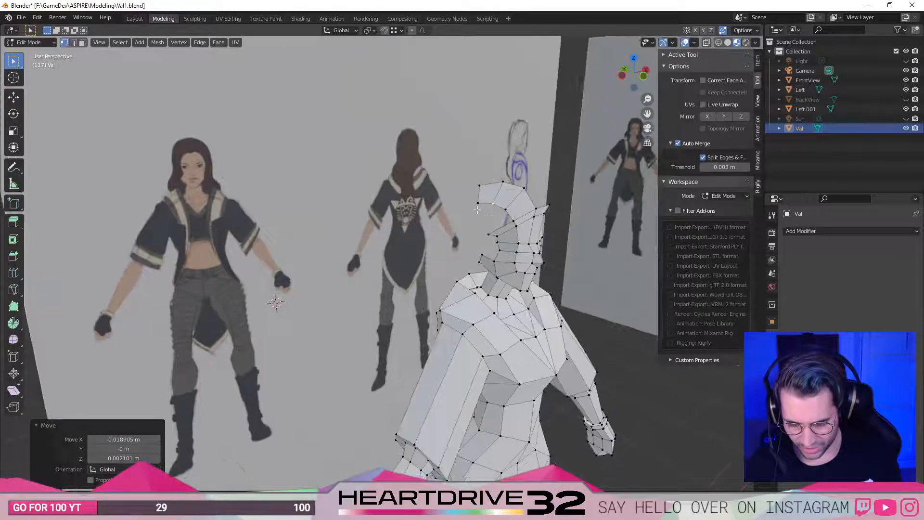
key(g)
click(474, 205)
key(g)
click(481, 183)
key(KP_3)
key(KP_1)
key(ctrl+s)
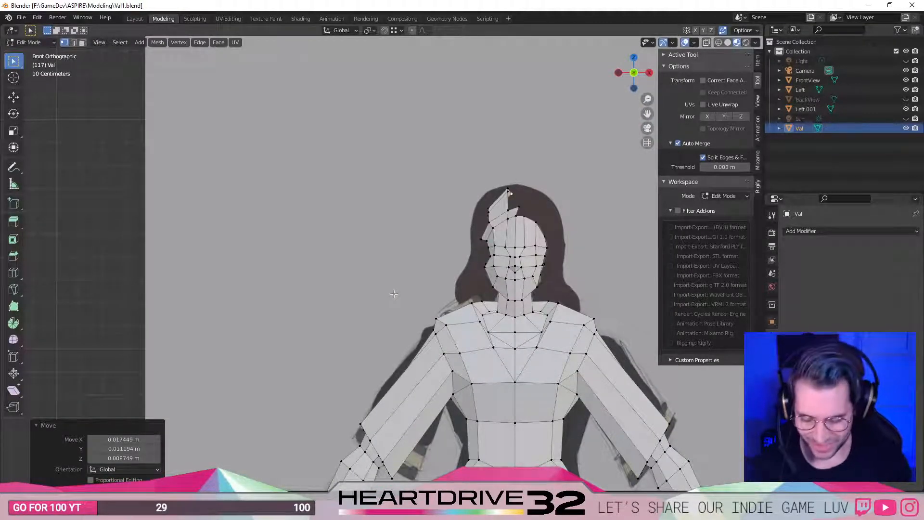
Leave mesh editing, bring the whole character into view, and switch to the Shading workspace.
key(Tab)
scroll(408, 308, down, 2)
shift+middle_drag(423, 366, 357, 137)
scroll(361, 179, down, 3)
middle_drag(361, 181, 404, 298)
click(301, 18)
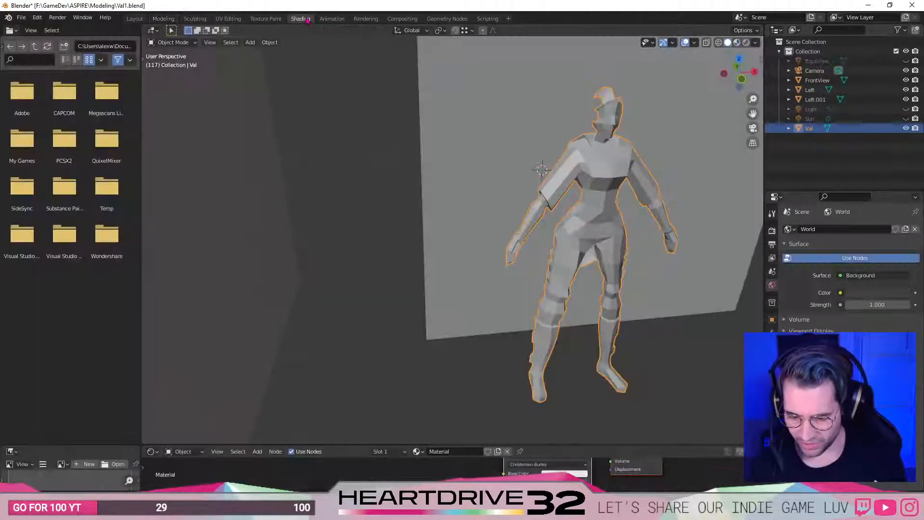
Try Rendered viewport shading on the scene, and change the display to Material Preview.
middle_drag(641, 214, 618, 200)
key(z)
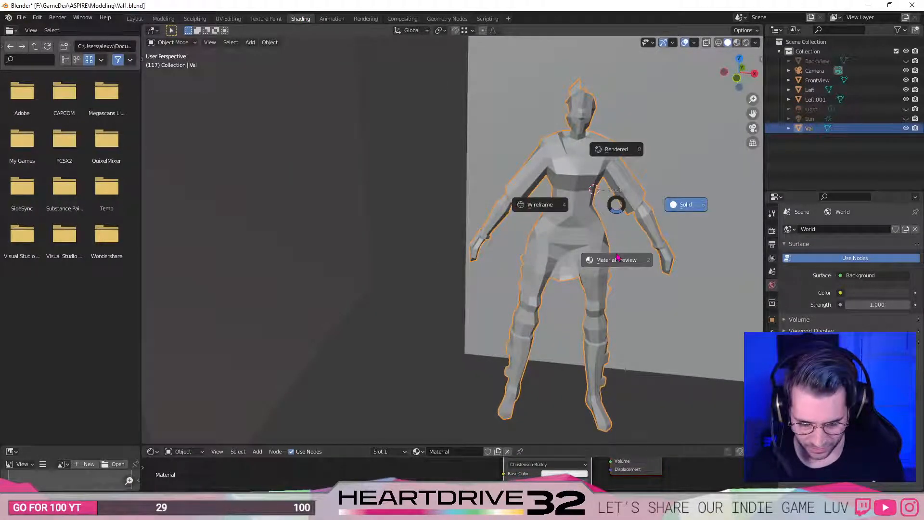
click(618, 149)
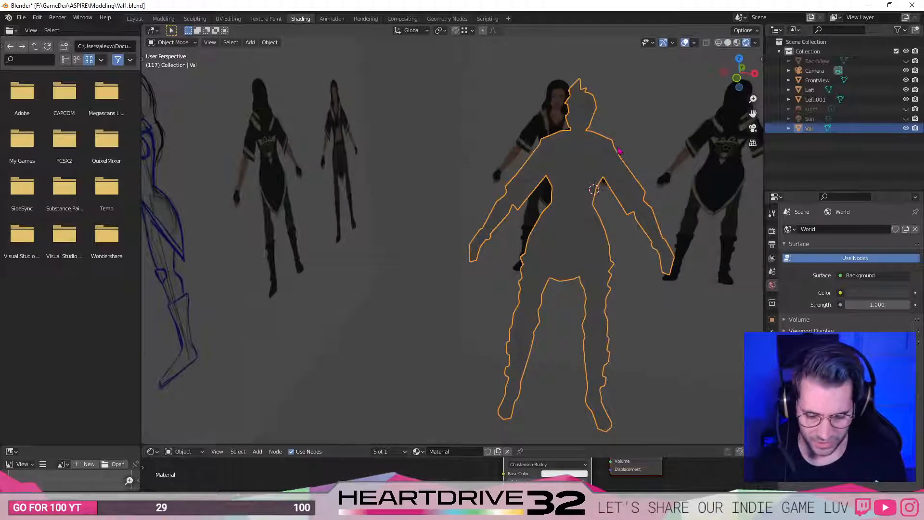
click(618, 153)
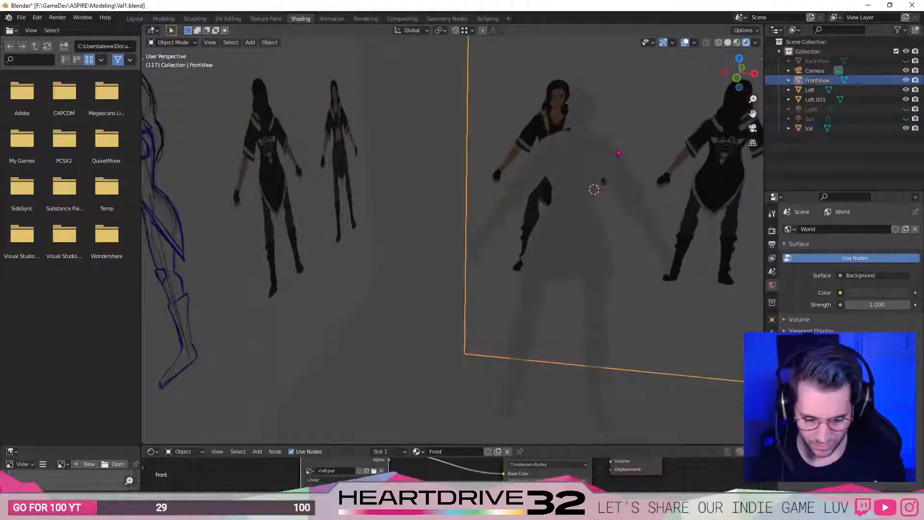
key(z)
click(629, 275)
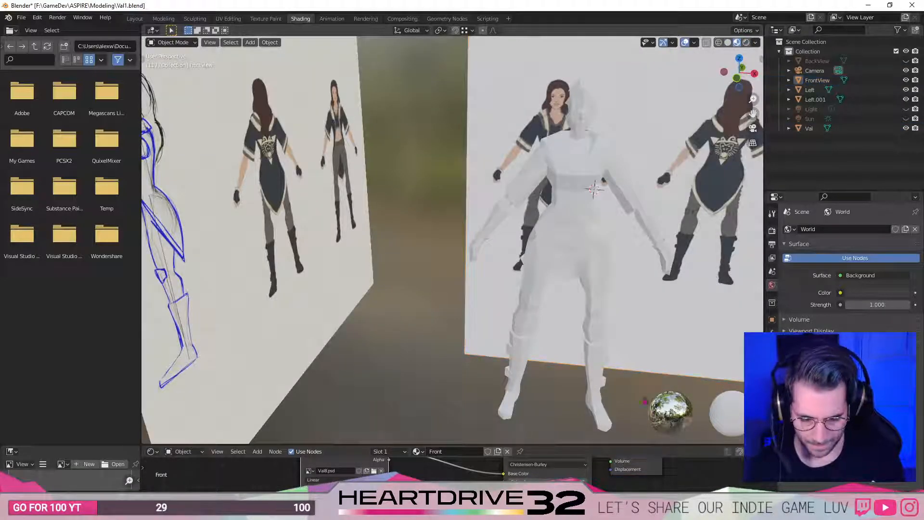
Select the Val character and set the scene's render engine to Cycles.
middle_drag(336, 300, 412, 277)
click(447, 268)
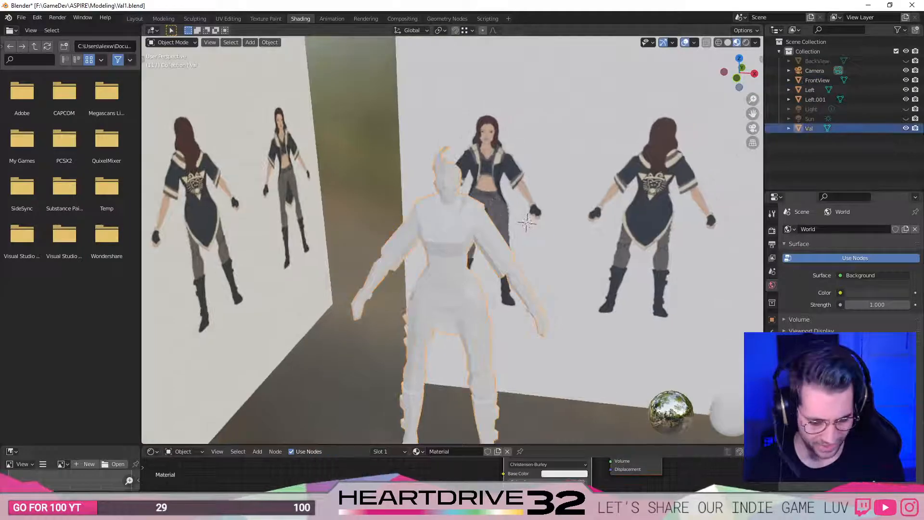
scroll(847, 269, down, 4)
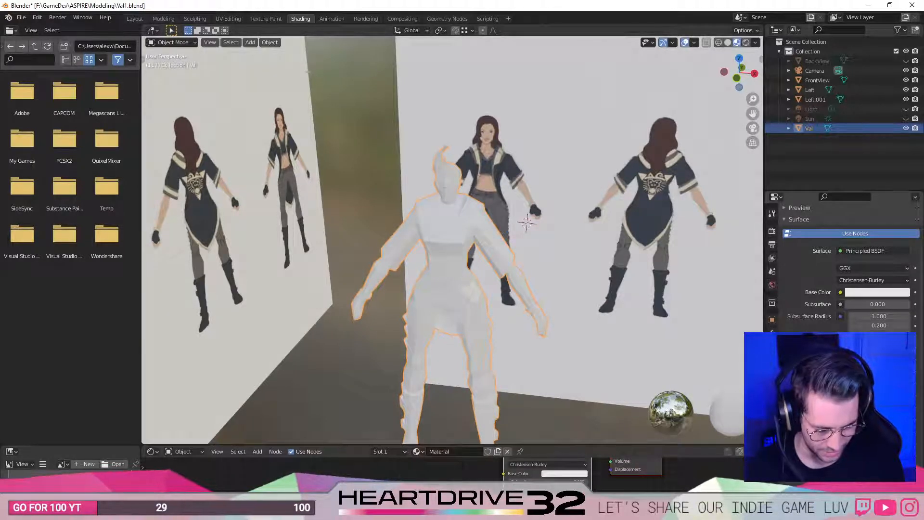
click(772, 231)
click(879, 229)
click(875, 266)
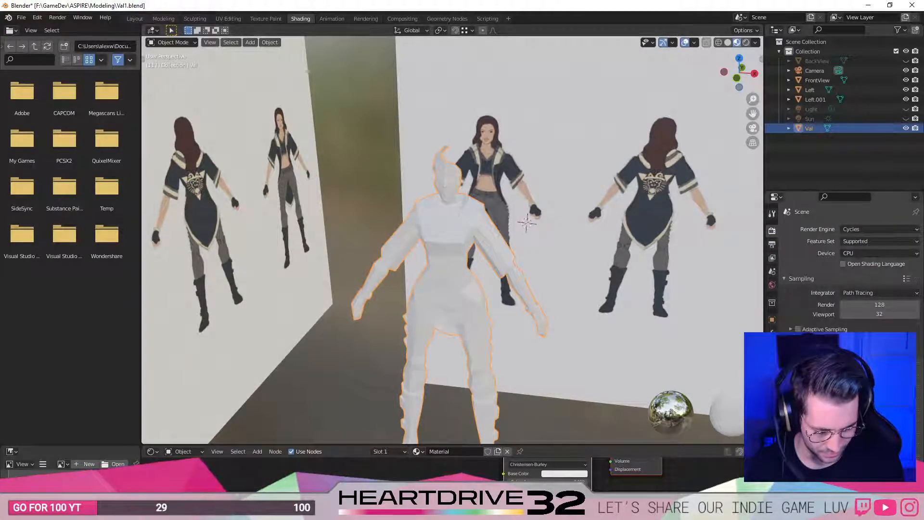
Give the Val character's Principled BSDF material a metallic look, and deselect the character.
click(772, 401)
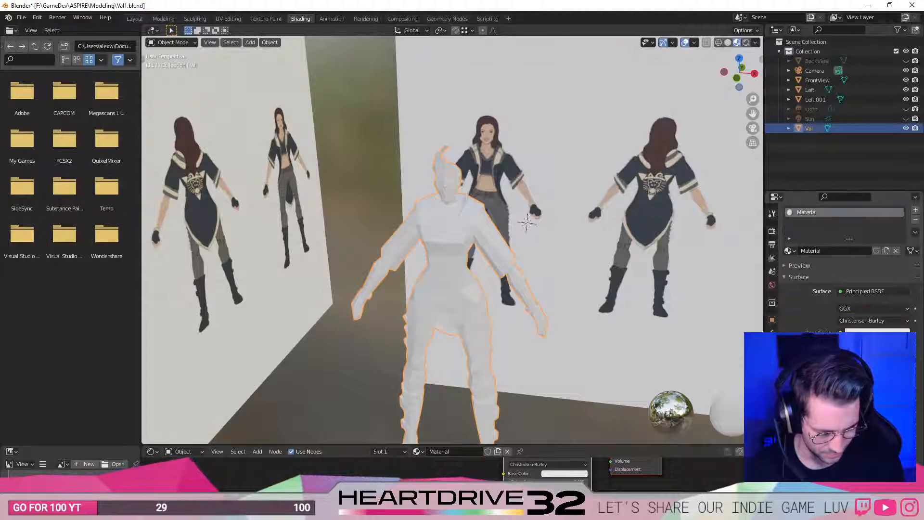
scroll(849, 270, down, 1)
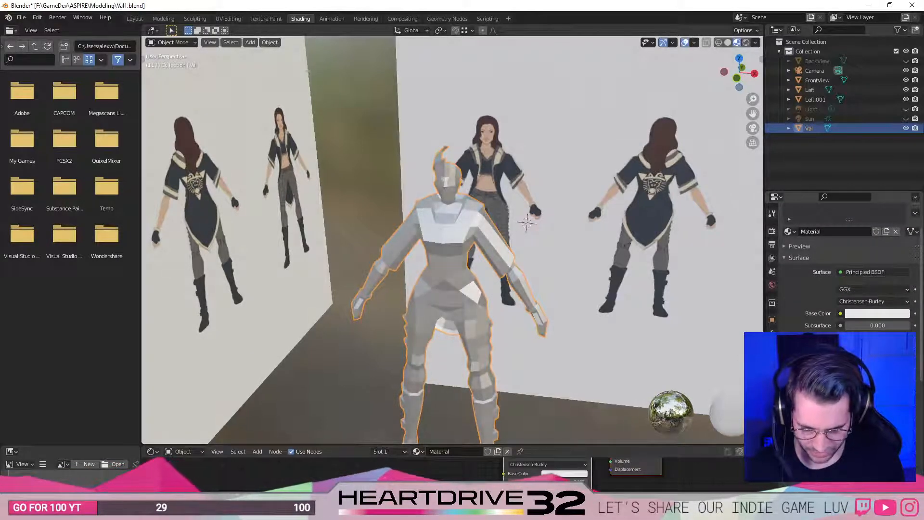
click(319, 383)
Examine the metallic character model from the front, sides and back against the reference drawings, saving the file along the way.
middle_drag(415, 350, 360, 212)
scroll(594, 310, down, 4)
scroll(595, 310, down, 2)
scroll(455, 202, up, 3)
scroll(465, 250, down, 3)
middle_drag(515, 241, 570, 255)
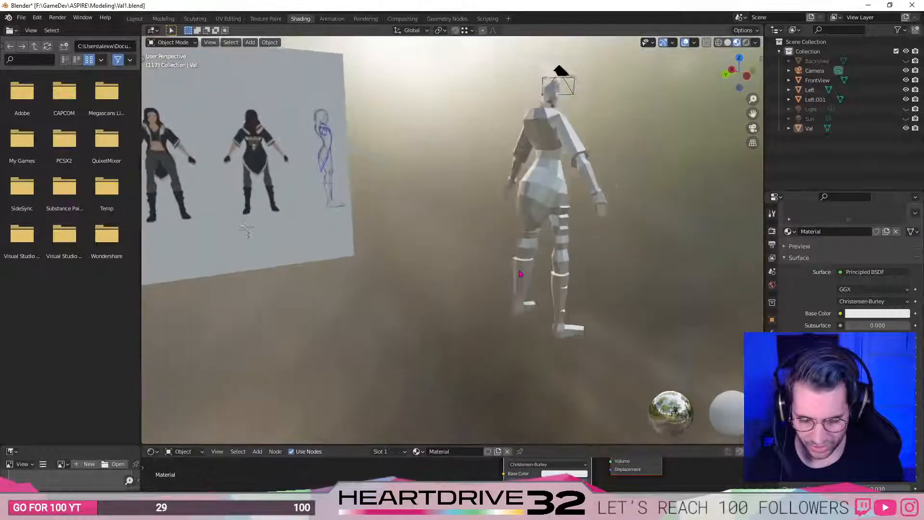
middle_drag(379, 320, 393, 319)
middle_drag(321, 301, 523, 248)
scroll(597, 328, down, 2)
key(ctrl+s)
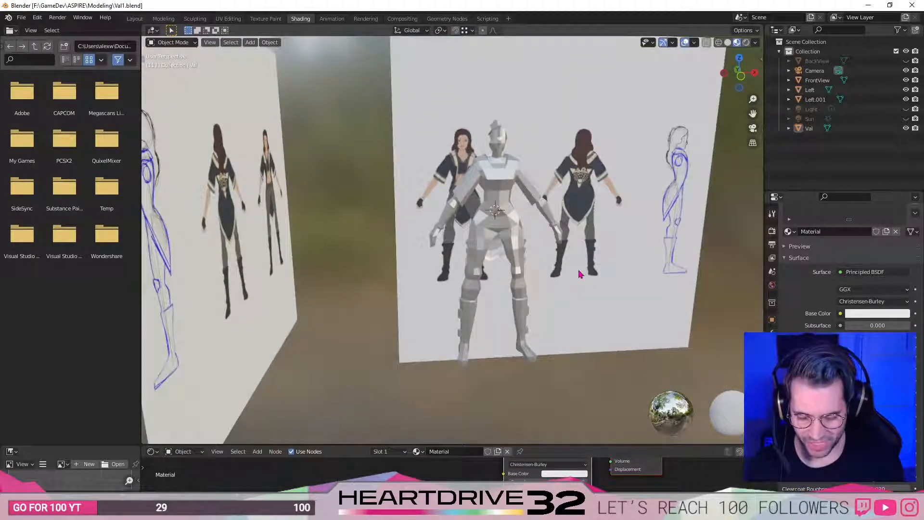
scroll(584, 269, up, 6)
scroll(607, 304, down, 6)
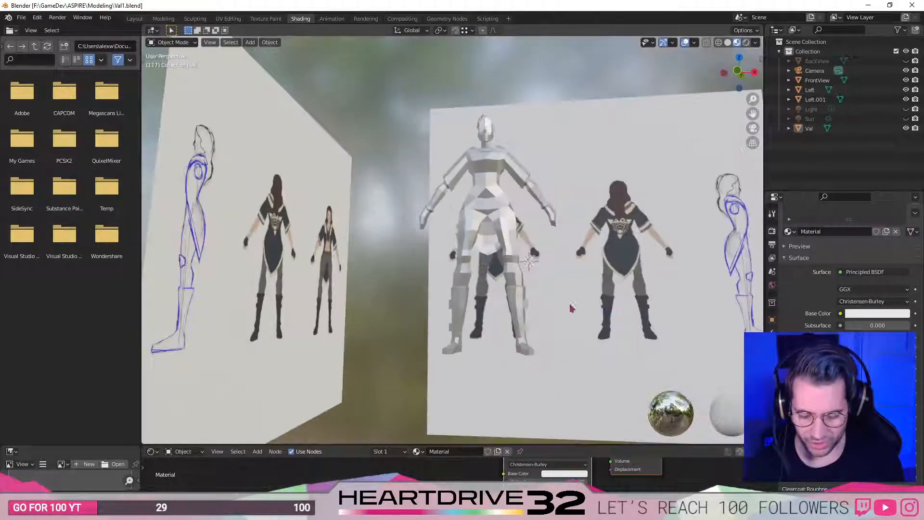
middle_drag(418, 276, 494, 278)
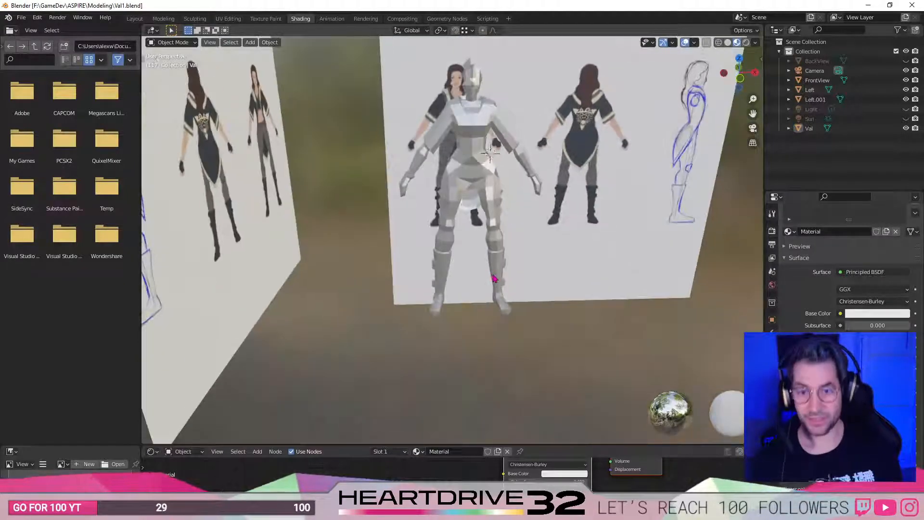